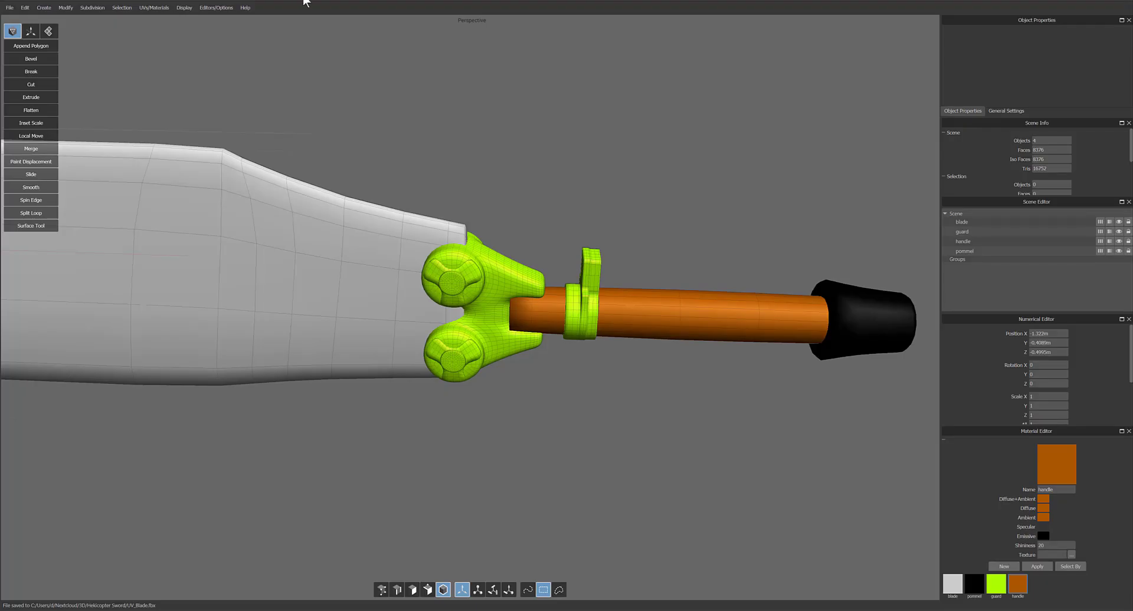
pyautogui.moveTo(309, 4); pyautogui.dragTo(334, 26)
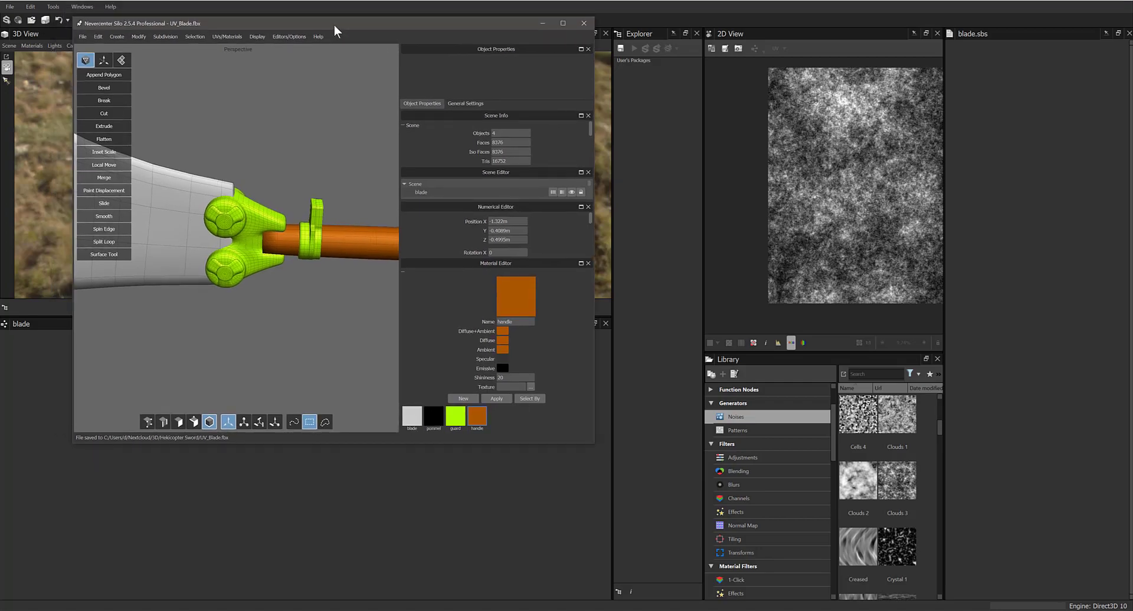
pyautogui.doubleClick(334, 24)
pyautogui.rightClick(506, 298)
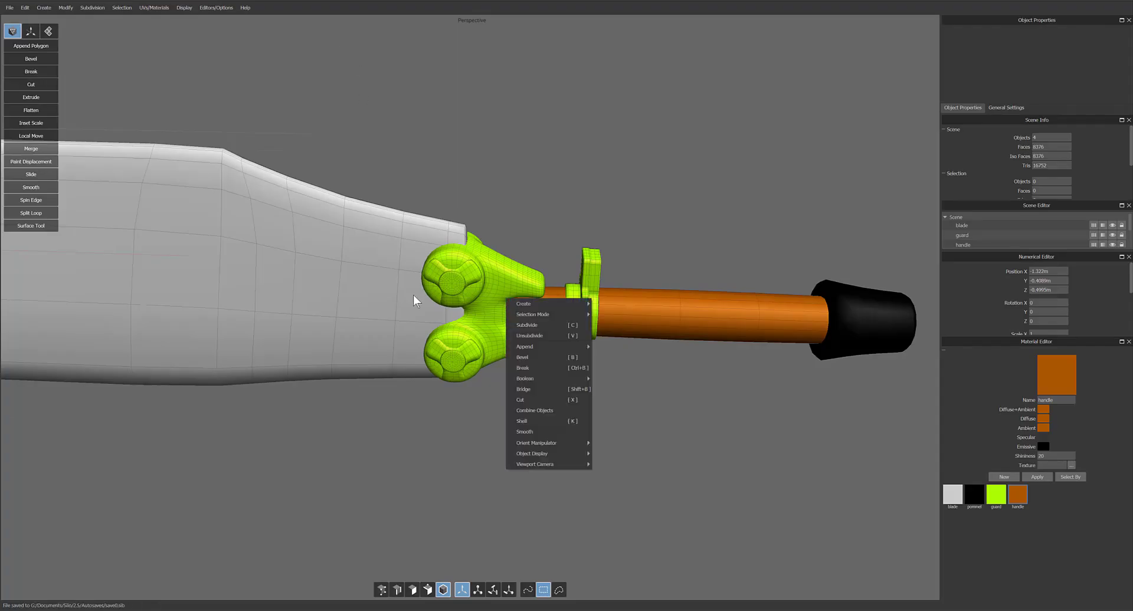
pyautogui.click(541, 220)
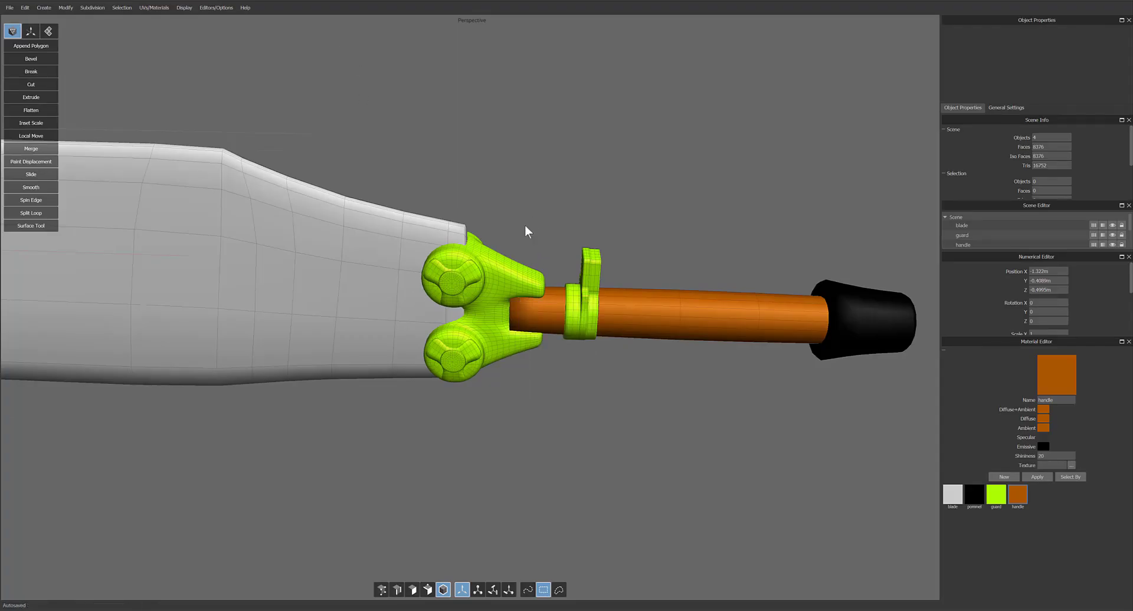
# Select the blade and examine the sword model's blade, guard, handle and pommel from several angles
pyautogui.scroll(-8, 505, 218)
pyautogui.scroll(6, 463, 264)
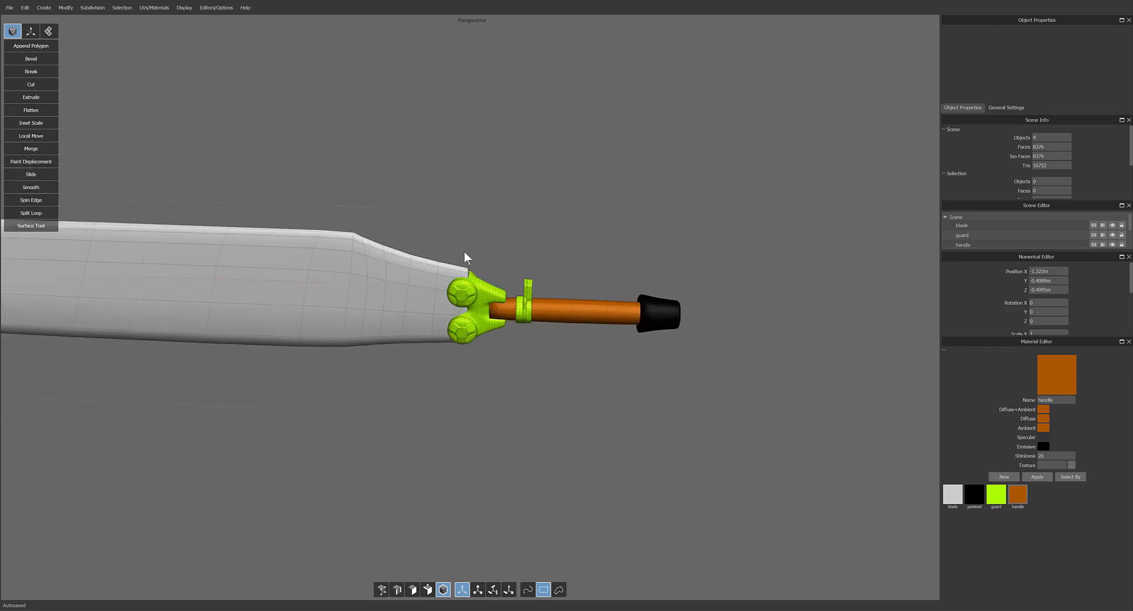
pyautogui.moveTo(465, 252); pyautogui.dragTo(343, 293, button='middle')
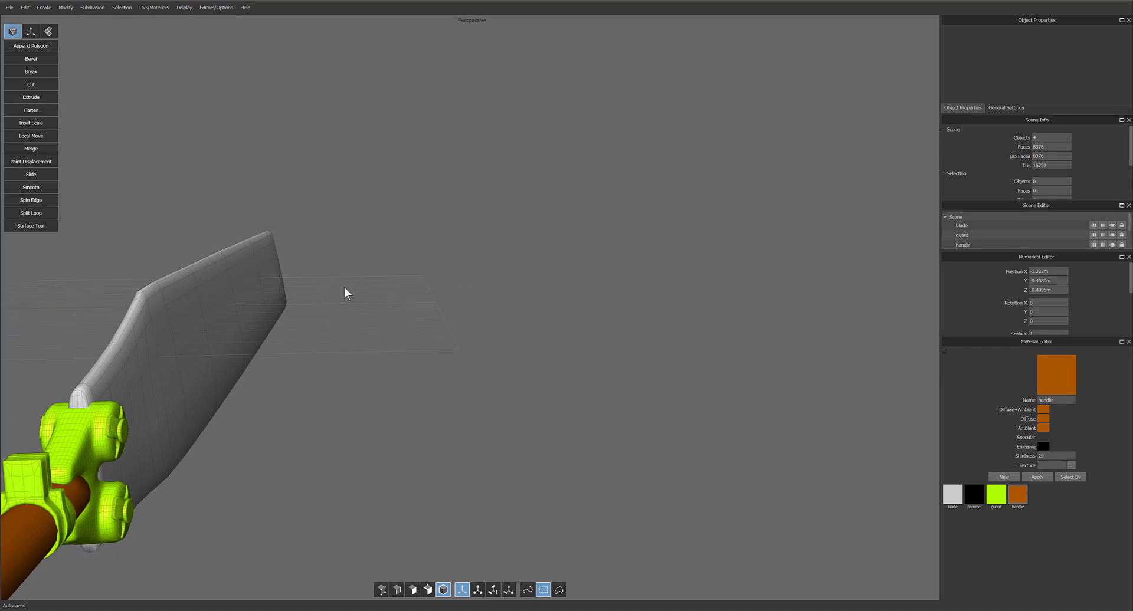
pyautogui.click(222, 331)
pyautogui.moveTo(377, 339); pyautogui.dragTo(421, 381, button='middle')
pyautogui.scroll(2, 433, 360)
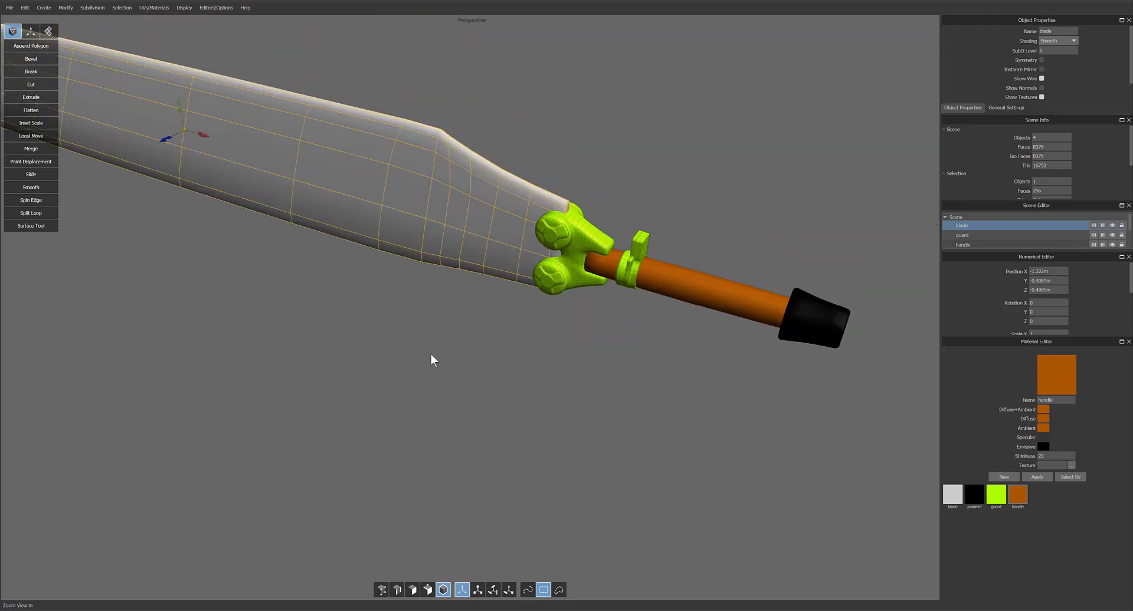
pyautogui.keyDown('shift'); pyautogui.scroll(1, 425, 335); pyautogui.keyUp('shift')
pyautogui.moveTo(547, 304); pyautogui.dragTo(505, 312, button='middle')
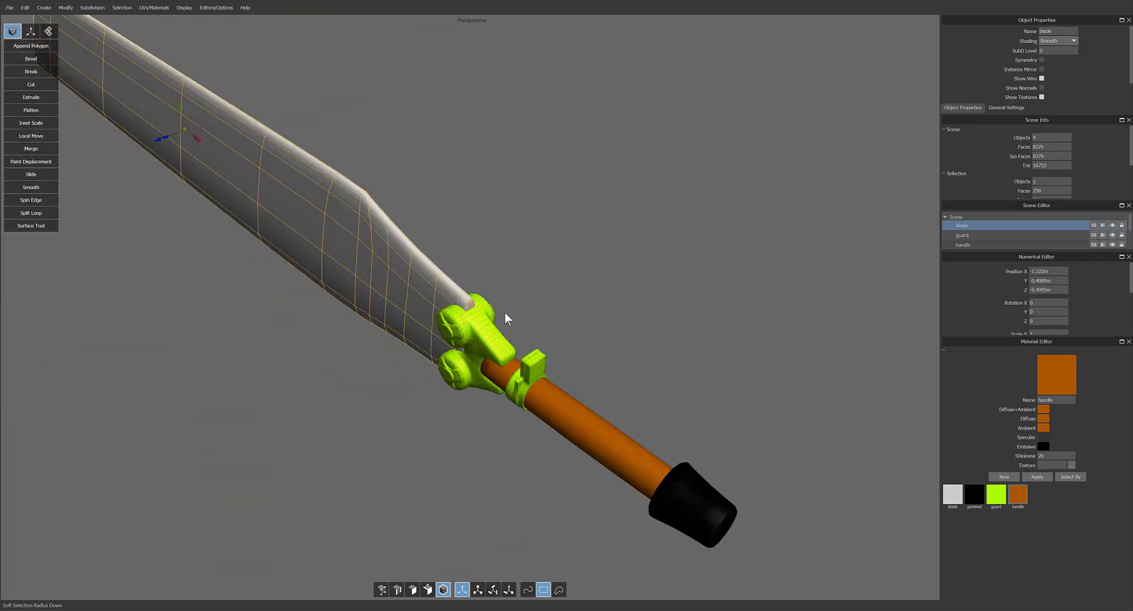
pyautogui.moveTo(504, 311)
pyautogui.keyDown('alt'); pyautogui.mouseDown(button='right')
pyautogui.moveTo(491, 318)
pyautogui.moveTo(515, 320)
pyautogui.mouseUp(button='right'); pyautogui.keyUp('alt')
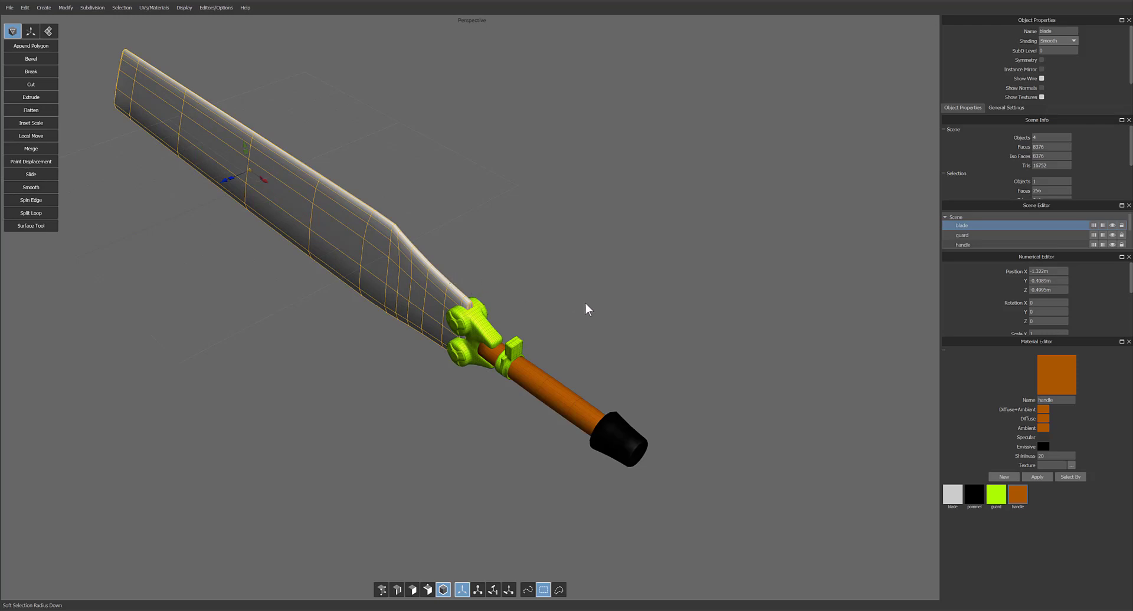
pyautogui.moveTo(555, 306)
pyautogui.keyDown('alt'); pyautogui.mouseDown()
pyautogui.moveTo(565, 302)
pyautogui.moveTo(536, 299)
pyautogui.moveTo(561, 299)
pyautogui.mouseUp(); pyautogui.keyUp('alt')
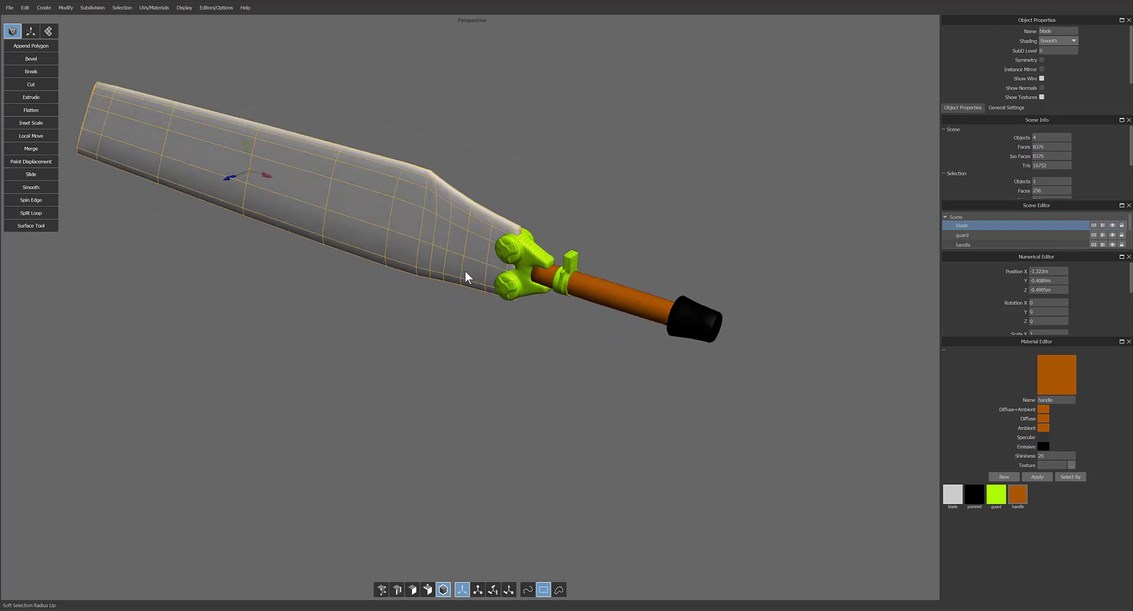
pyautogui.keyDown('alt'); pyautogui.moveTo(460, 311); pyautogui.dragTo(444, 358); pyautogui.keyUp('alt')
pyautogui.scroll(3, 479, 366)
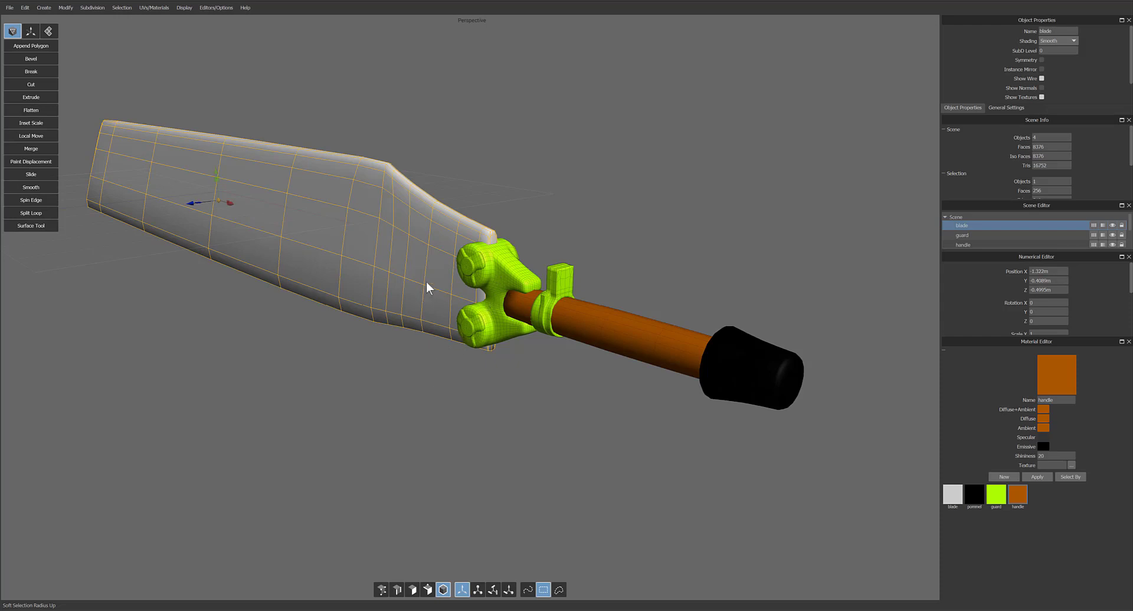
# Select the guard, handle and pommel one after another, ending on the blade, to inspect the sword's separate objects
pyautogui.click(500, 335)
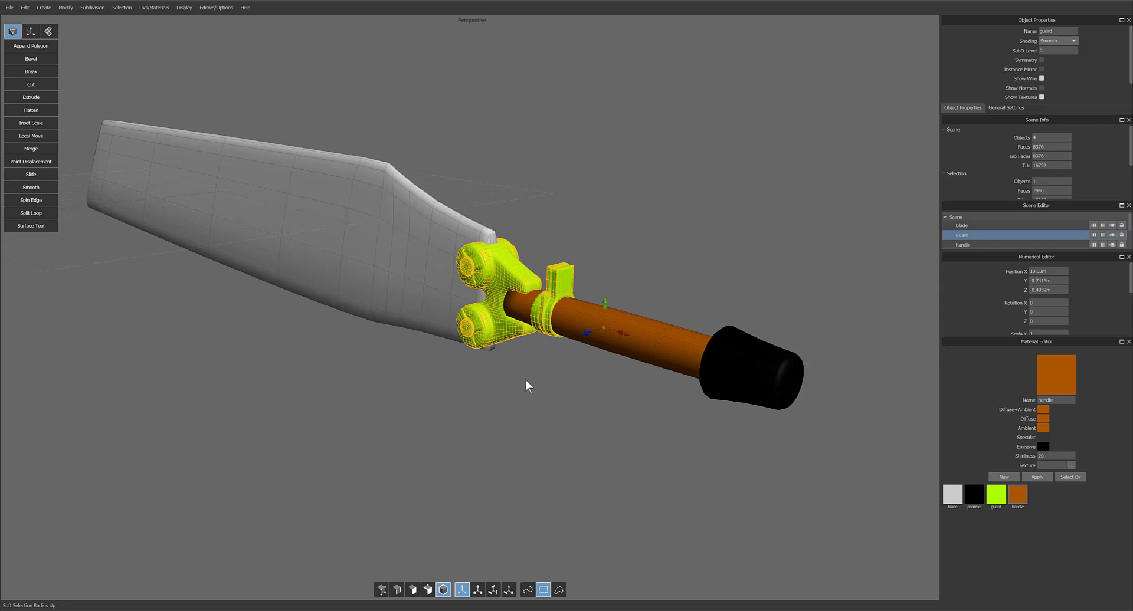
pyautogui.click(642, 344)
pyautogui.click(739, 378)
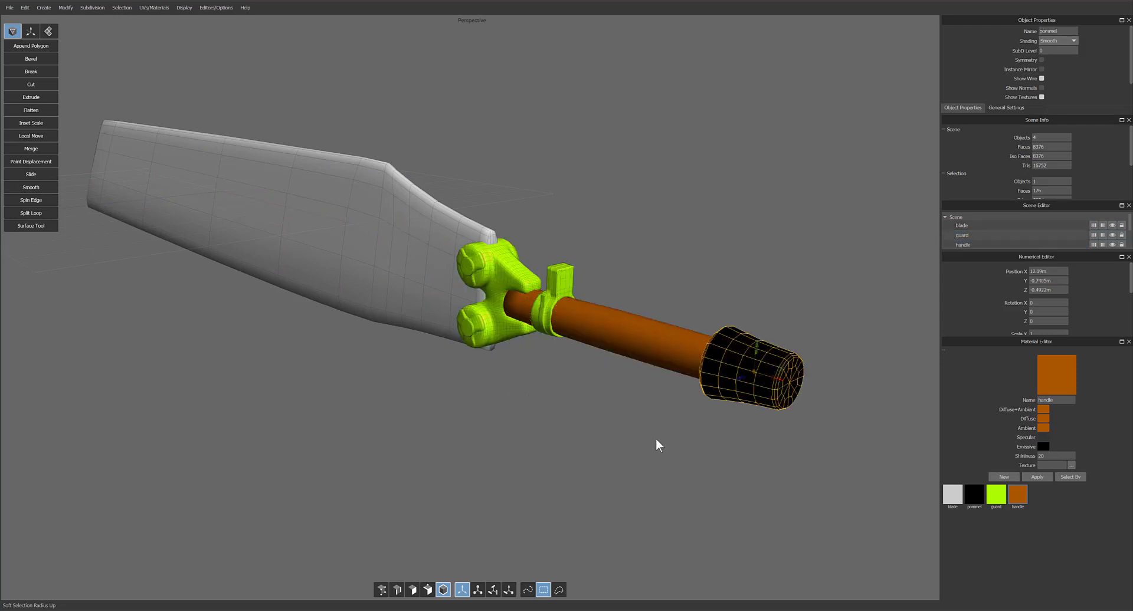
pyautogui.click(369, 281)
pyautogui.click(585, 324)
pyautogui.click(428, 282)
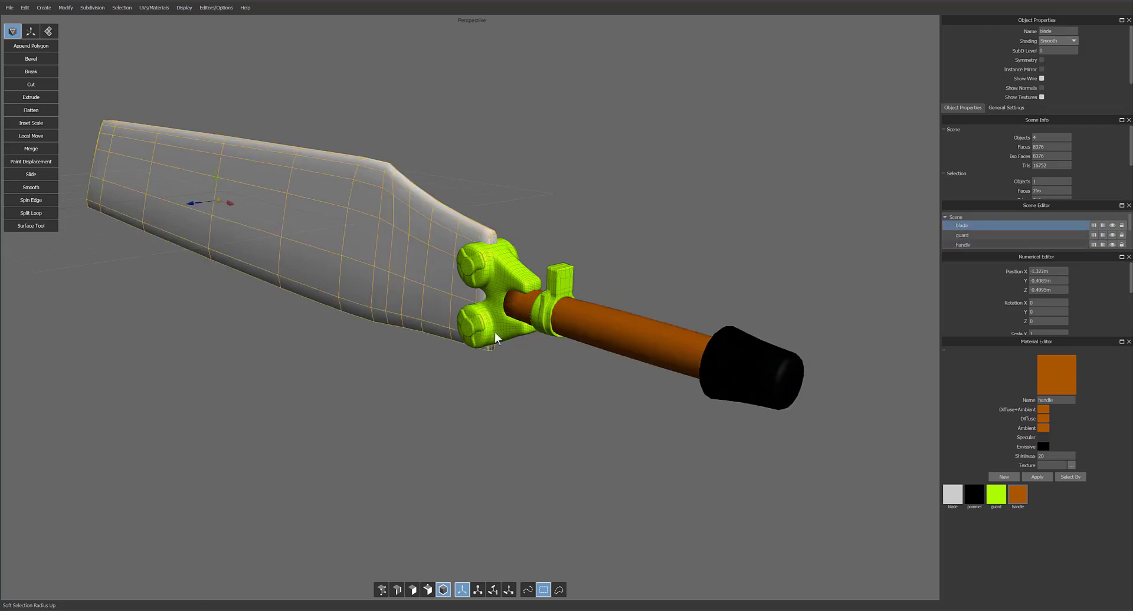
# Show the UV tools and examine the blade's UV islands in the 2D UV view
pyautogui.scroll(-6, 563, 406)
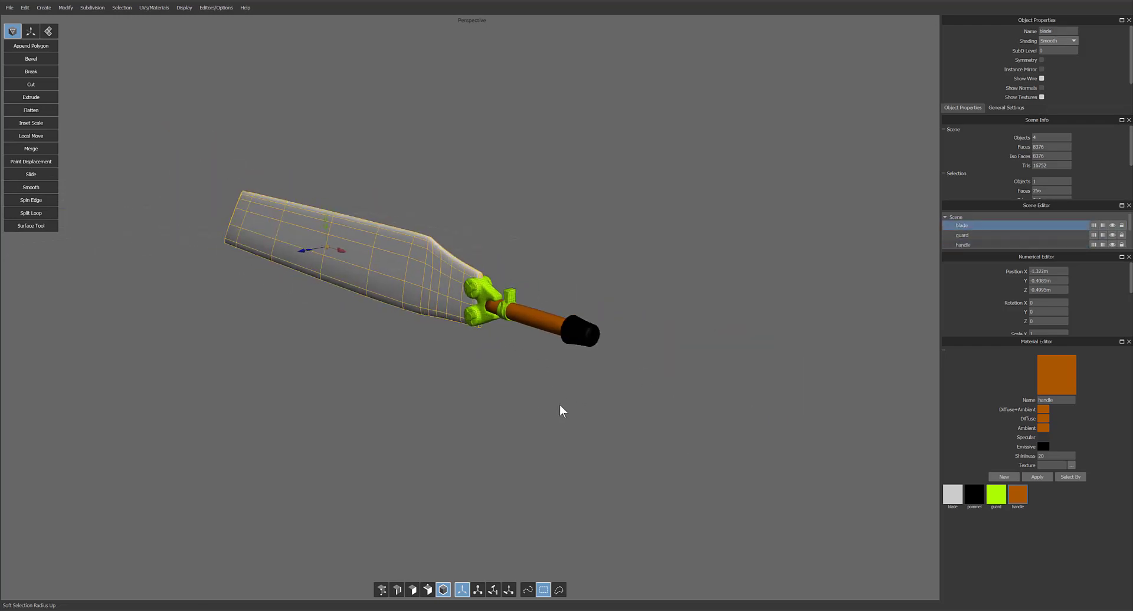
pyautogui.scroll(1, 561, 405)
pyautogui.moveTo(500, 393); pyautogui.dragTo(543, 389, button='middle')
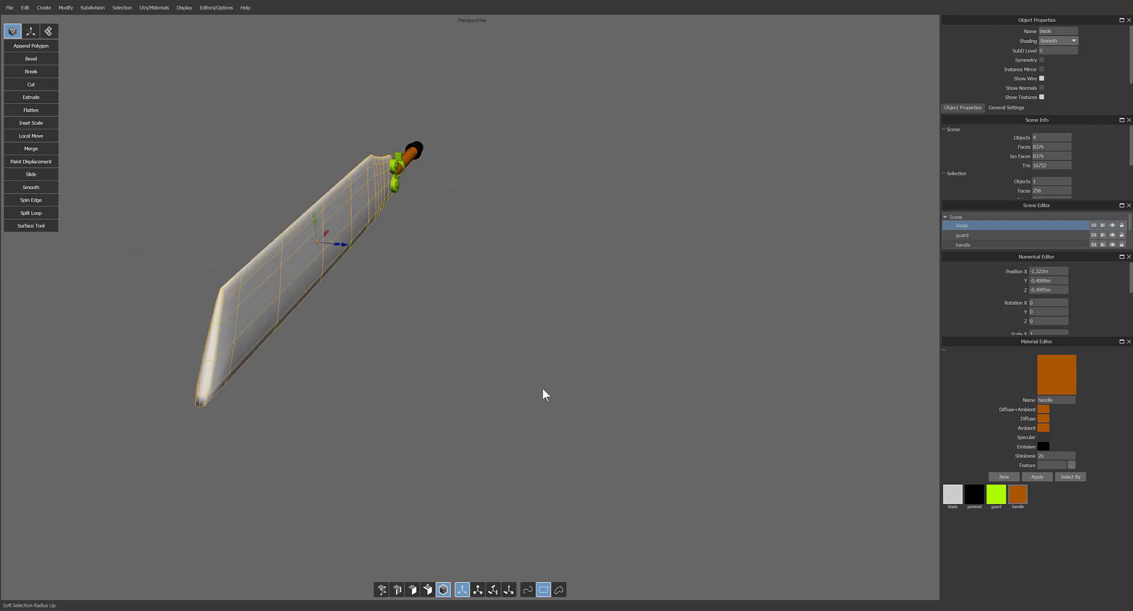
pyautogui.moveTo(523, 306); pyautogui.dragTo(541, 323, button='middle')
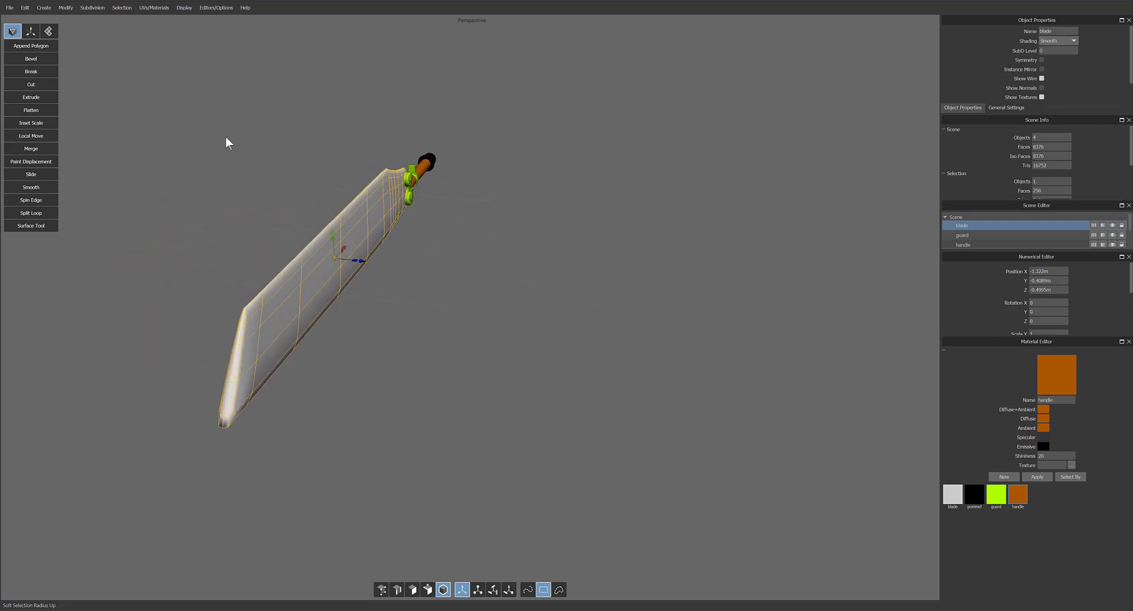
pyautogui.click(47, 31)
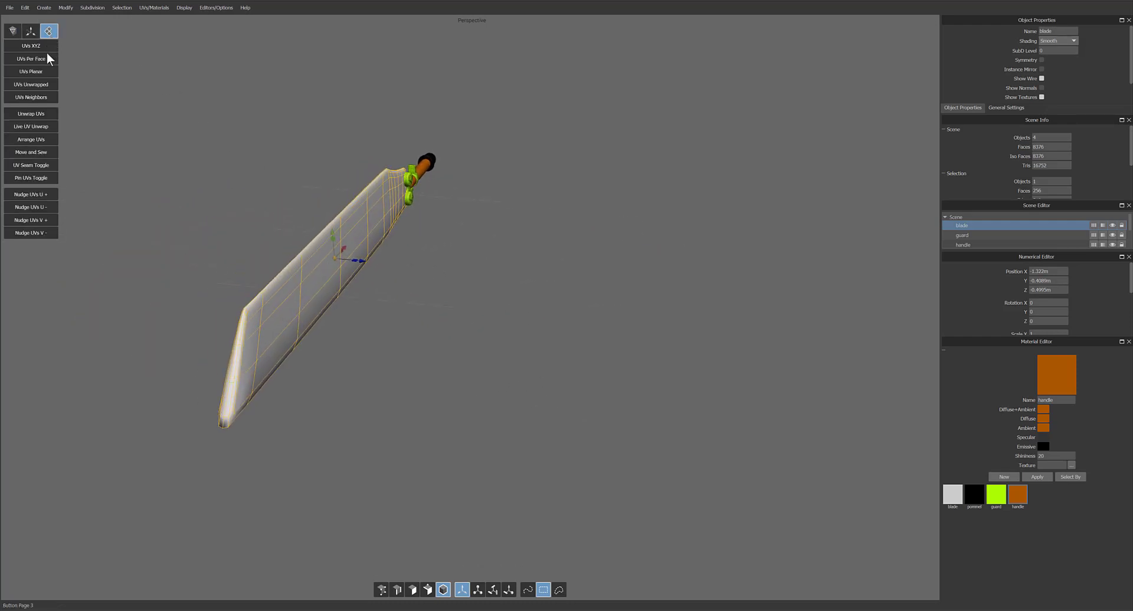
pyautogui.press('9')
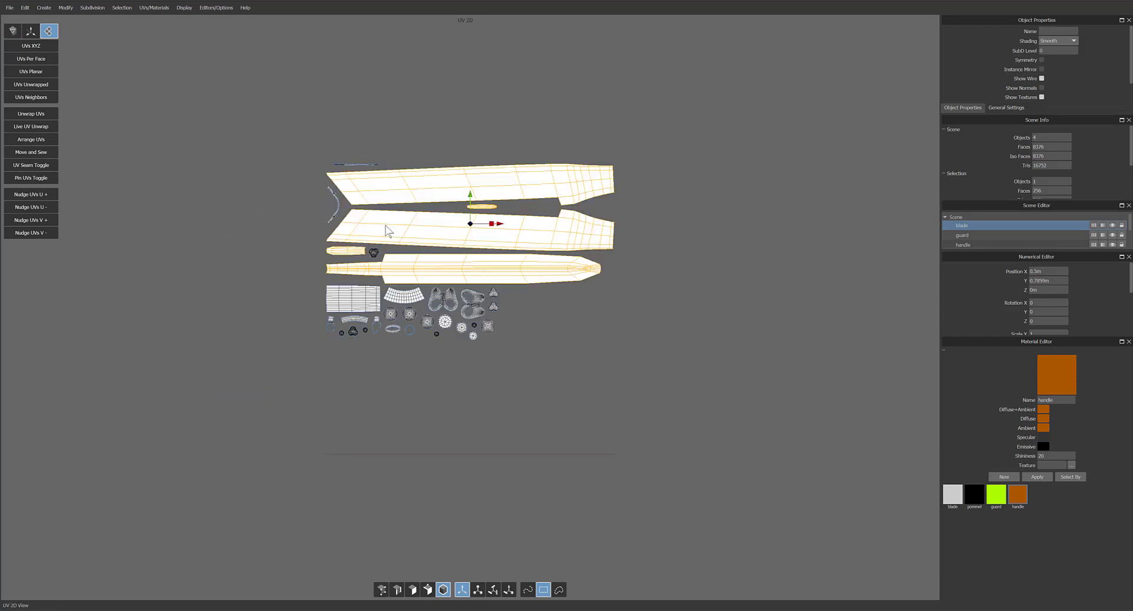
pyautogui.scroll(1, 448, 273)
pyautogui.scroll(3, 466, 227)
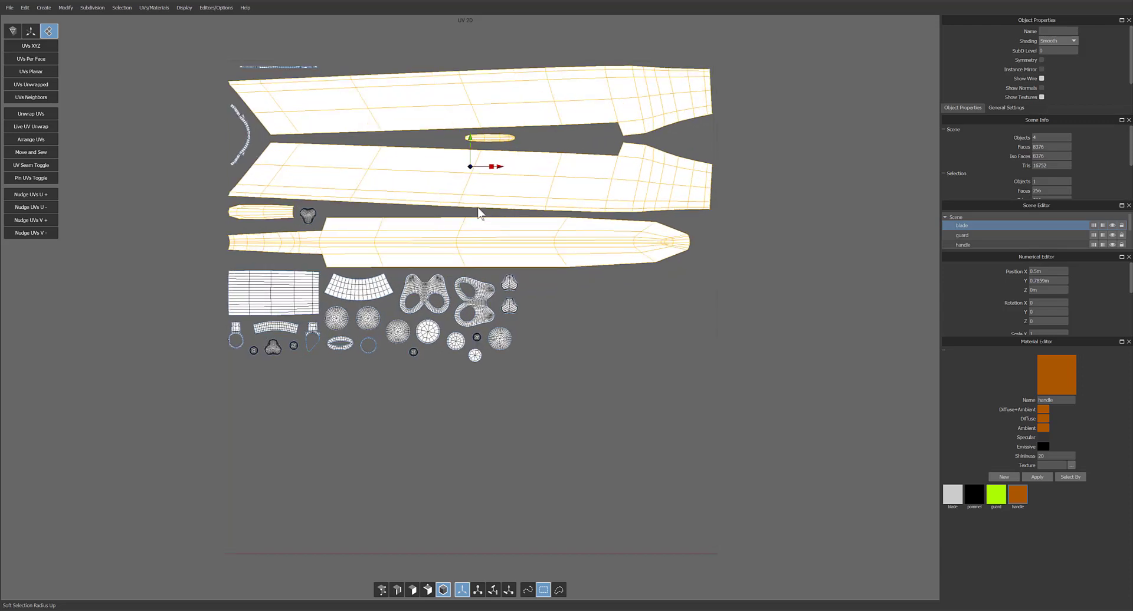
pyautogui.moveTo(479, 212); pyautogui.dragTo(485, 289, button='middle')
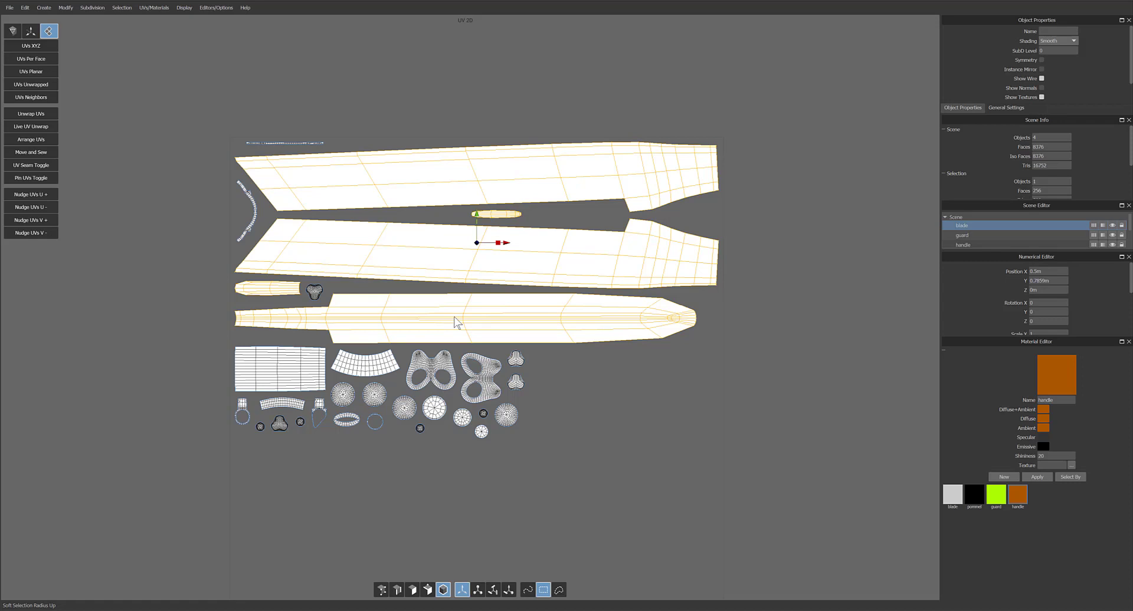
# Return to the perspective view and select the guard, handle and pommel in turn to review the separate parts
pyautogui.press('8')
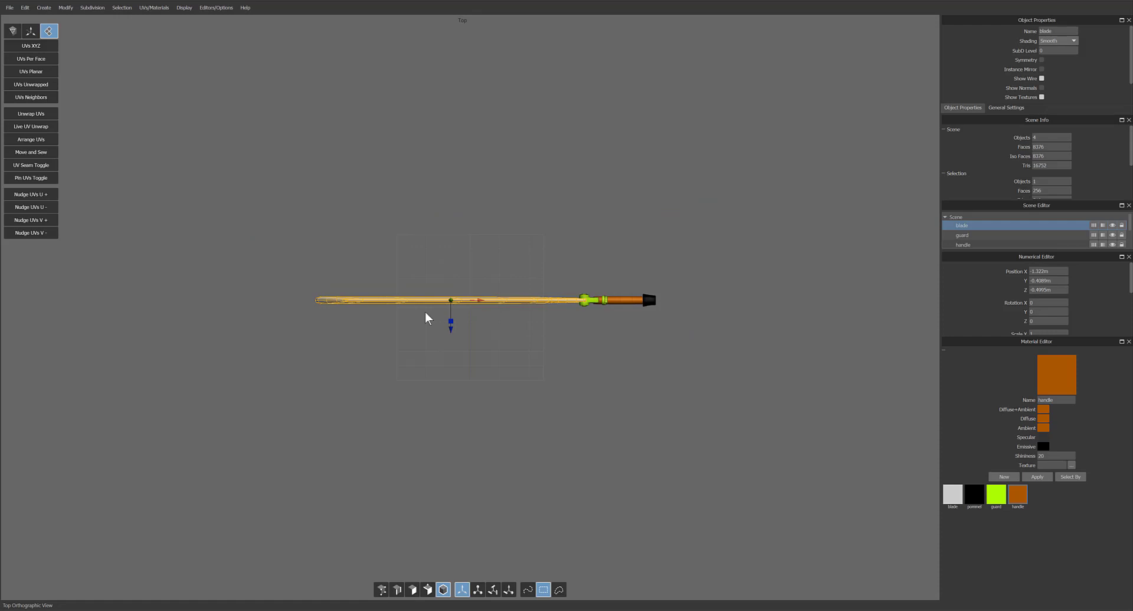
pyautogui.press('5')
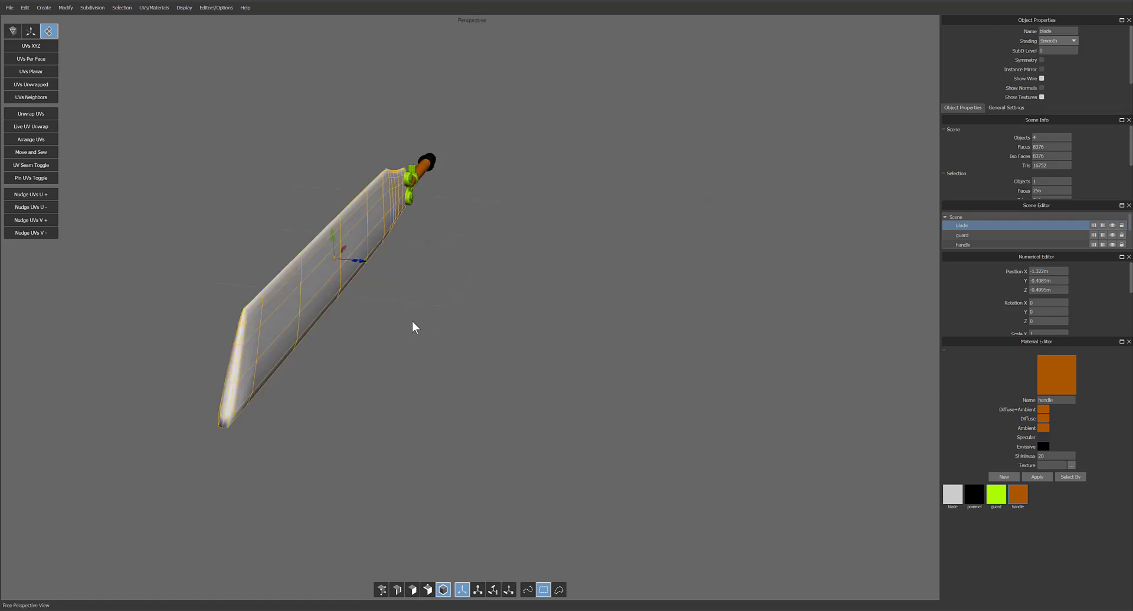
pyautogui.moveTo(448, 321)
pyautogui.mouseDown(button='middle')
pyautogui.moveTo(591, 344)
pyautogui.moveTo(450, 334)
pyautogui.moveTo(463, 336)
pyautogui.mouseUp(button='middle')
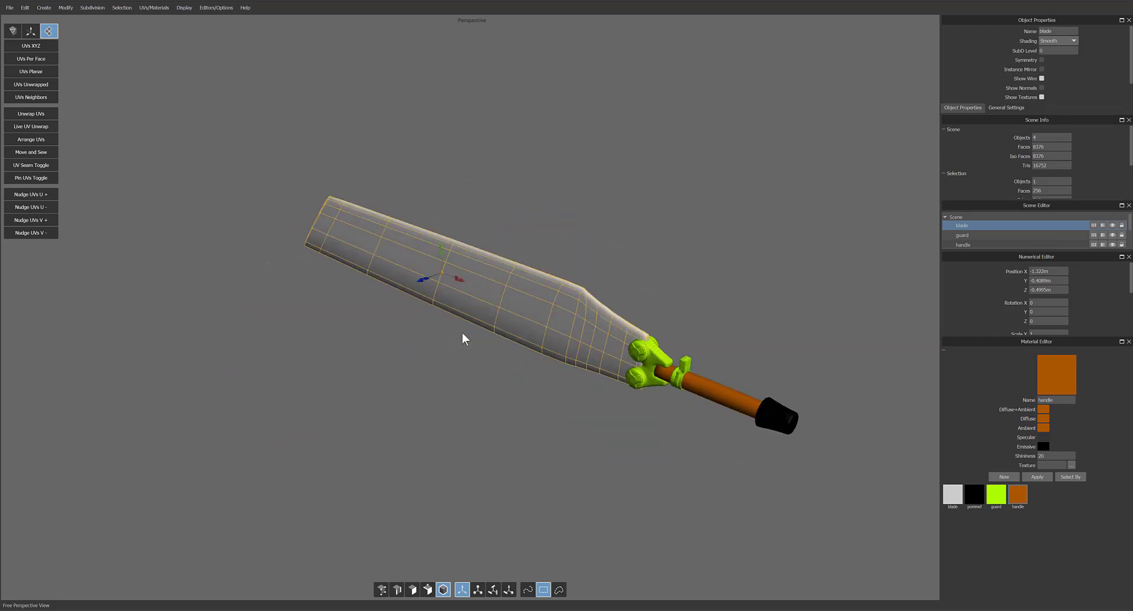
pyautogui.click(647, 354)
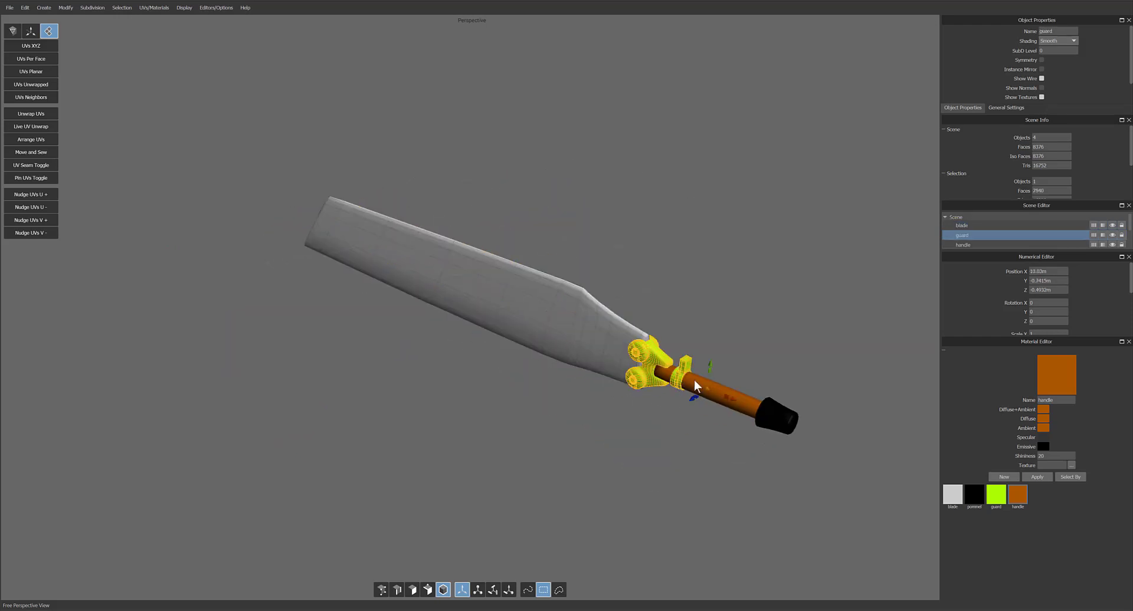
pyautogui.click(729, 394)
pyautogui.click(770, 420)
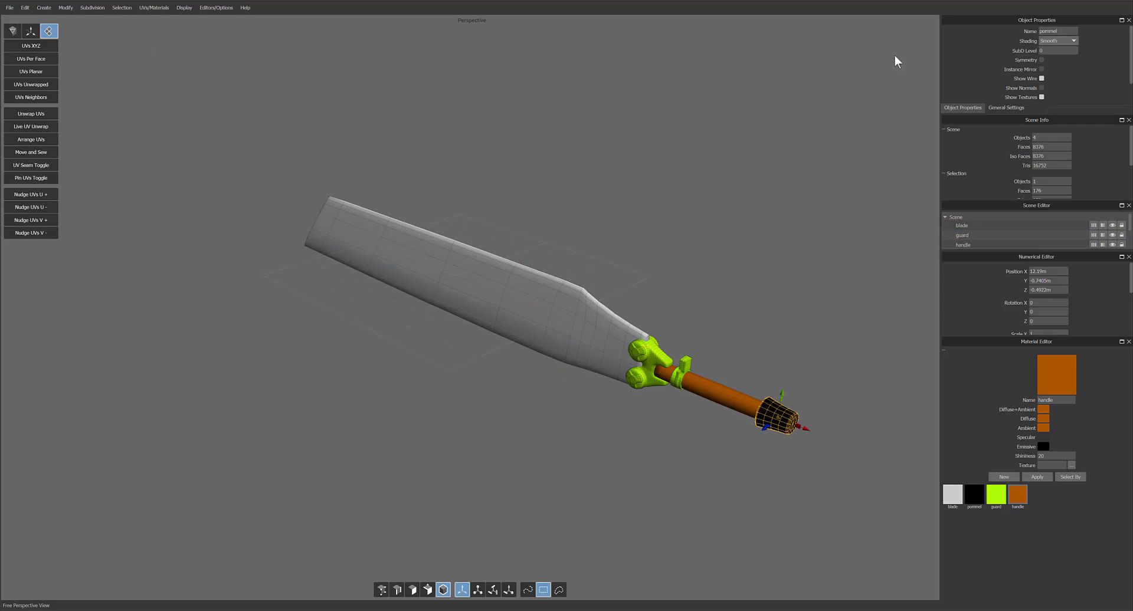
# Switch to Substance Designer and resize its panes to make the 3D View taller and narrower and the Explorer wider
pyautogui.click(1082, 4)
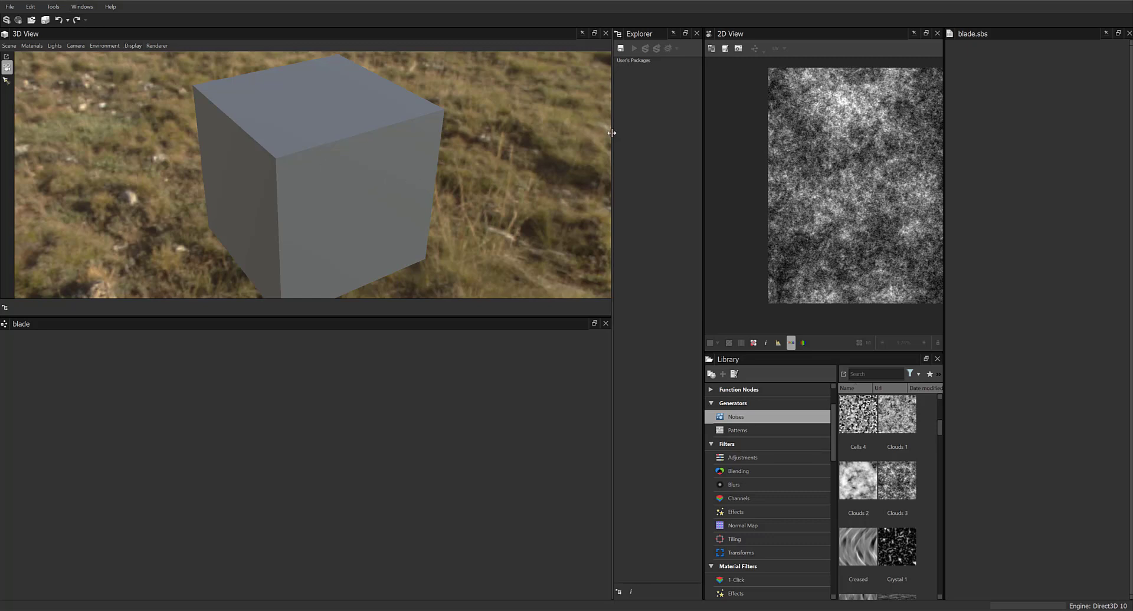
pyautogui.moveTo(612, 132); pyautogui.dragTo(574, 137)
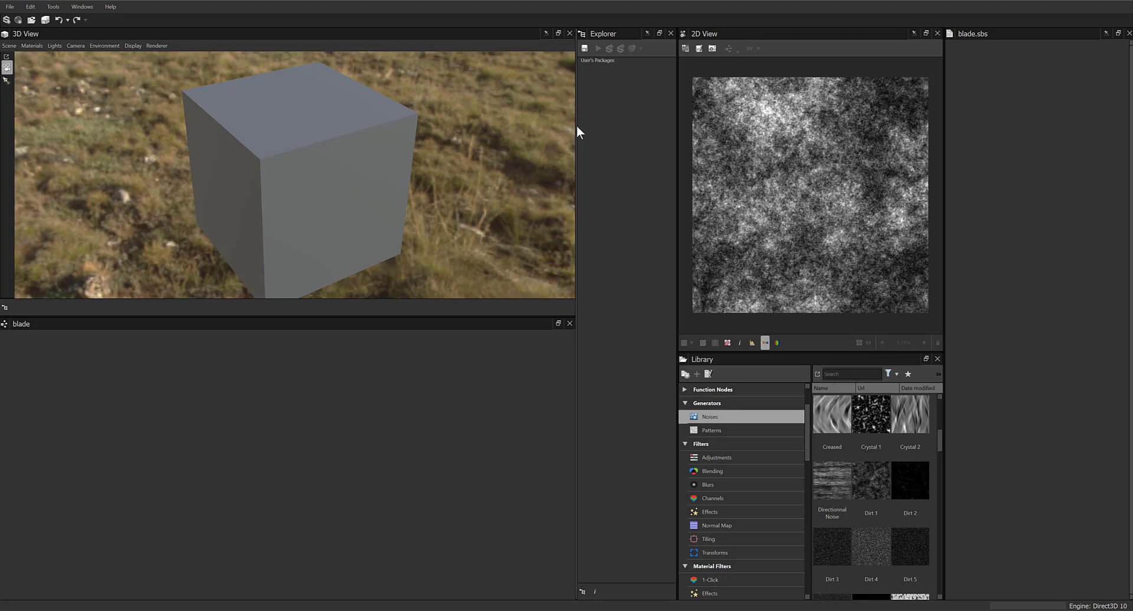
pyautogui.moveTo(576, 128); pyautogui.dragTo(610, 138)
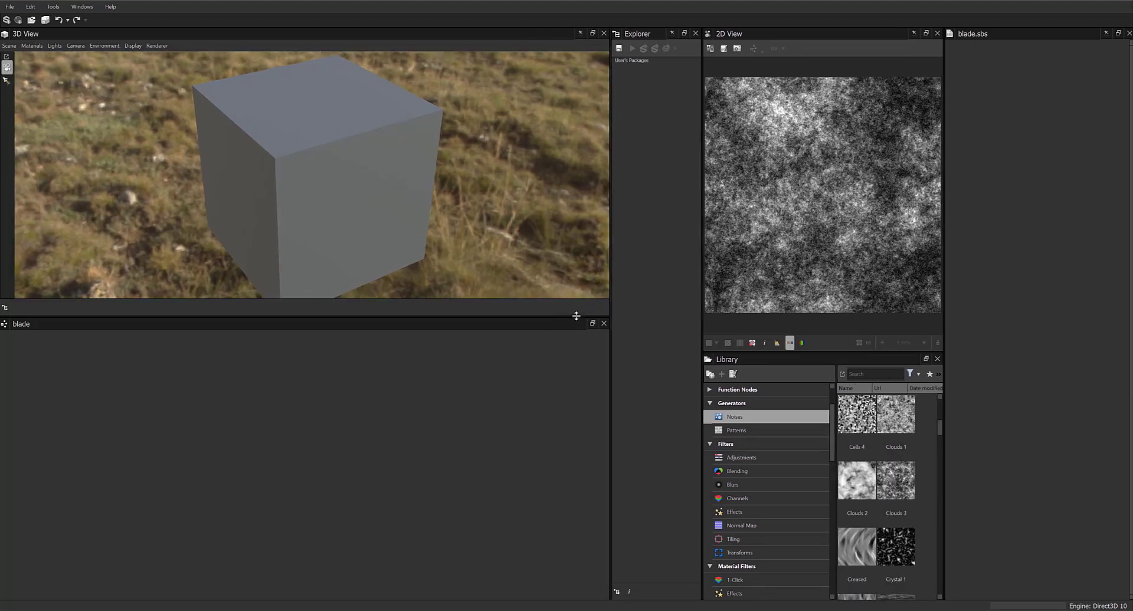
pyautogui.moveTo(576, 316); pyautogui.dragTo(576, 375)
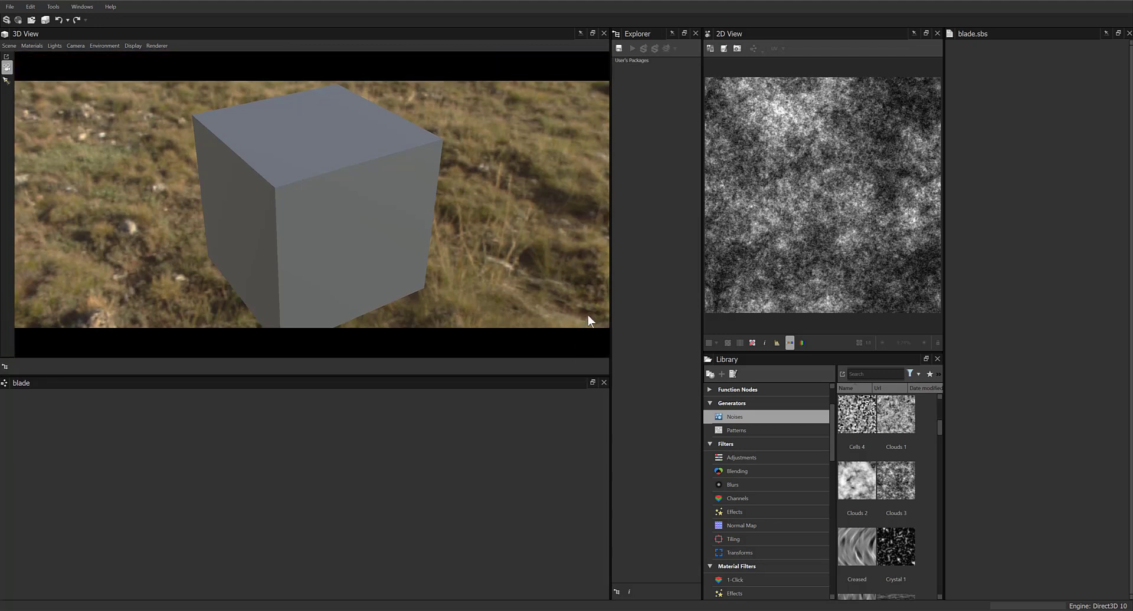
pyautogui.moveTo(610, 319); pyautogui.dragTo(516, 308)
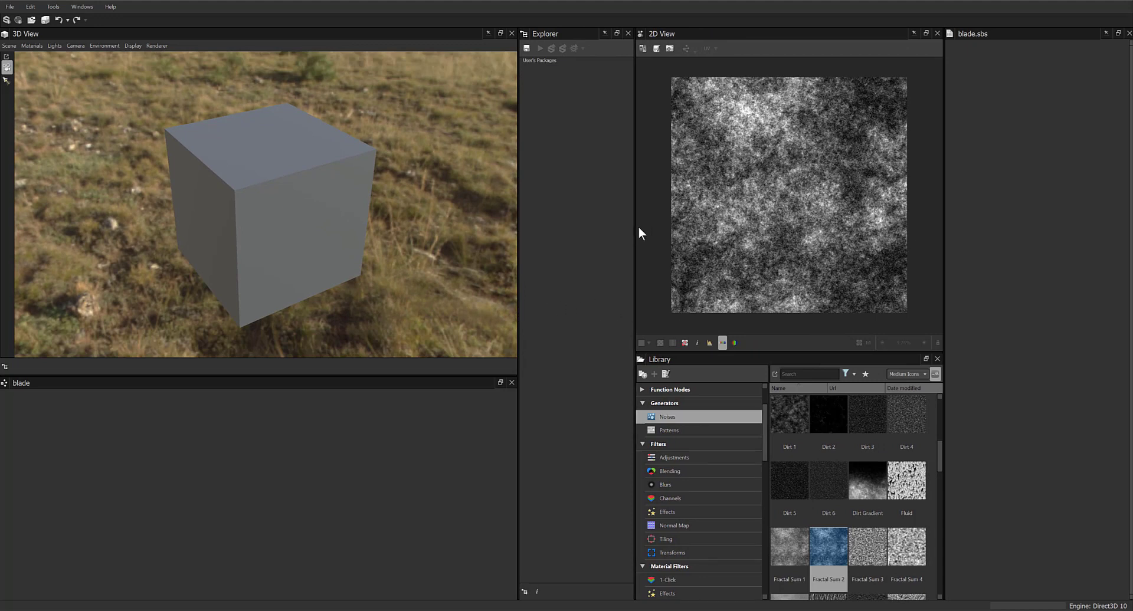
pyautogui.moveTo(634, 228); pyautogui.dragTo(654, 241)
pyautogui.moveTo(629, 240); pyautogui.dragTo(650, 243)
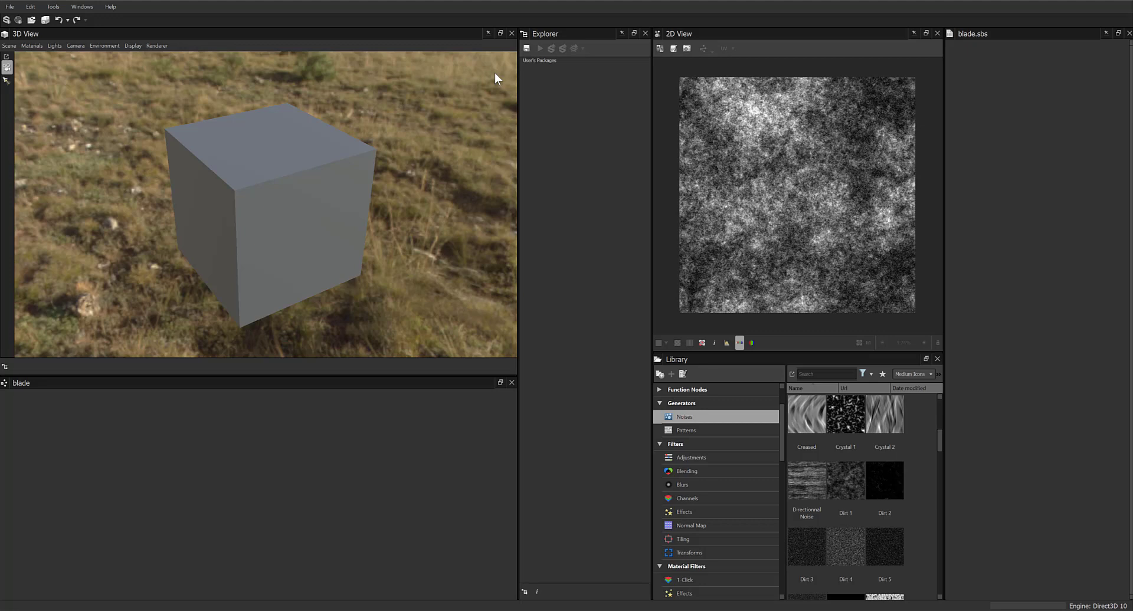
pyautogui.scroll(1, 494, 73)
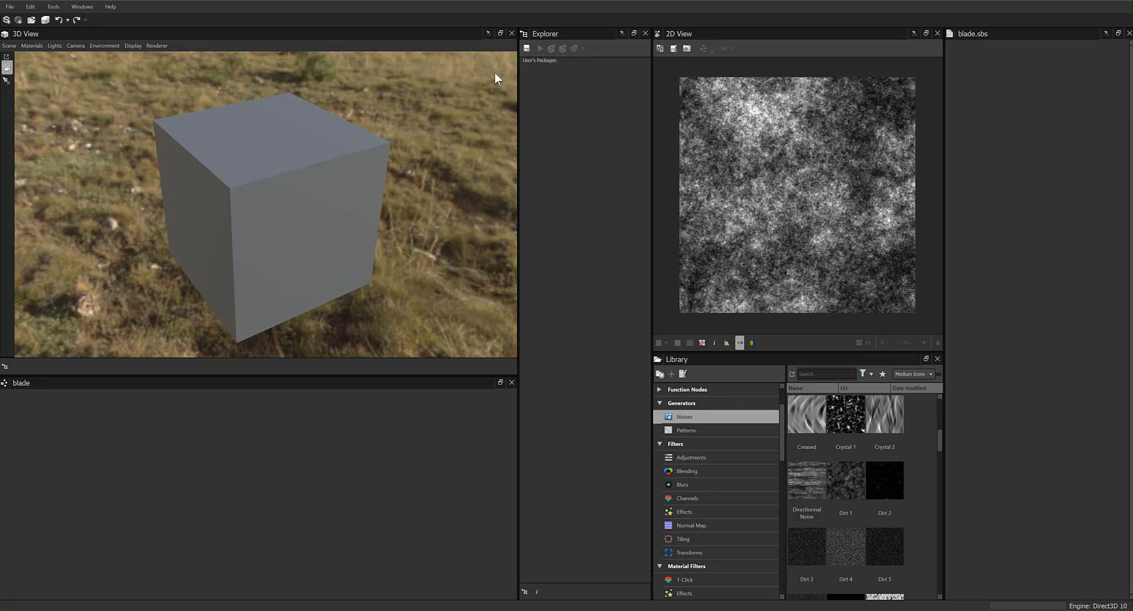
pyautogui.scroll(-1, 494, 72)
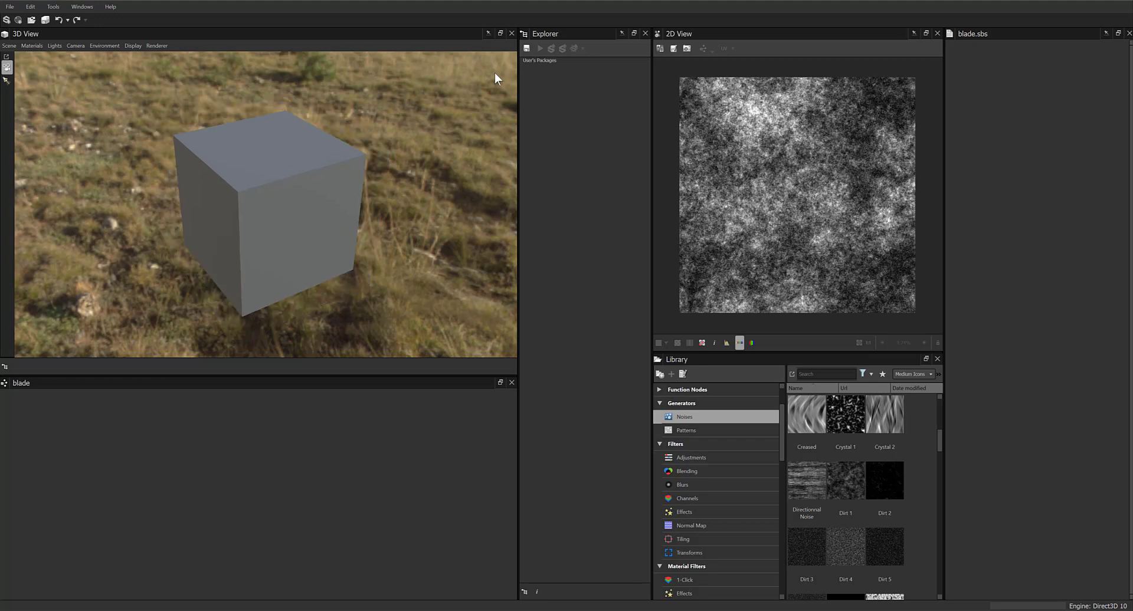
pyautogui.scroll(1, 494, 72)
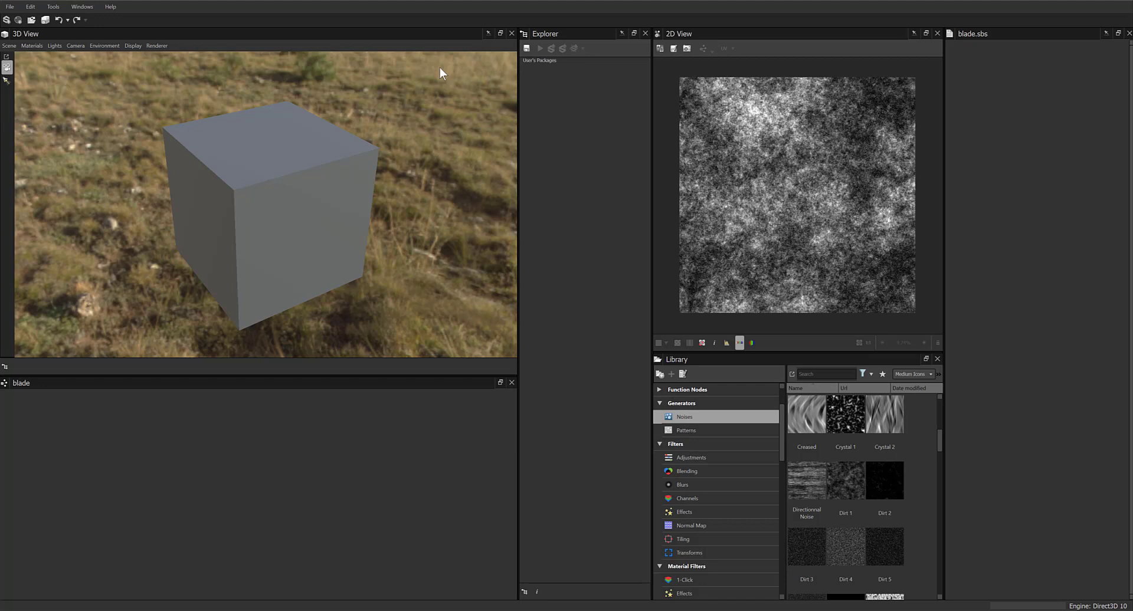
# Create a Physically Based (Metallic/Roughness) Substance graph named blade, with width and height of 2048 px and format relative to parent
pyautogui.click(10, 7)
pyautogui.click(8, 20)
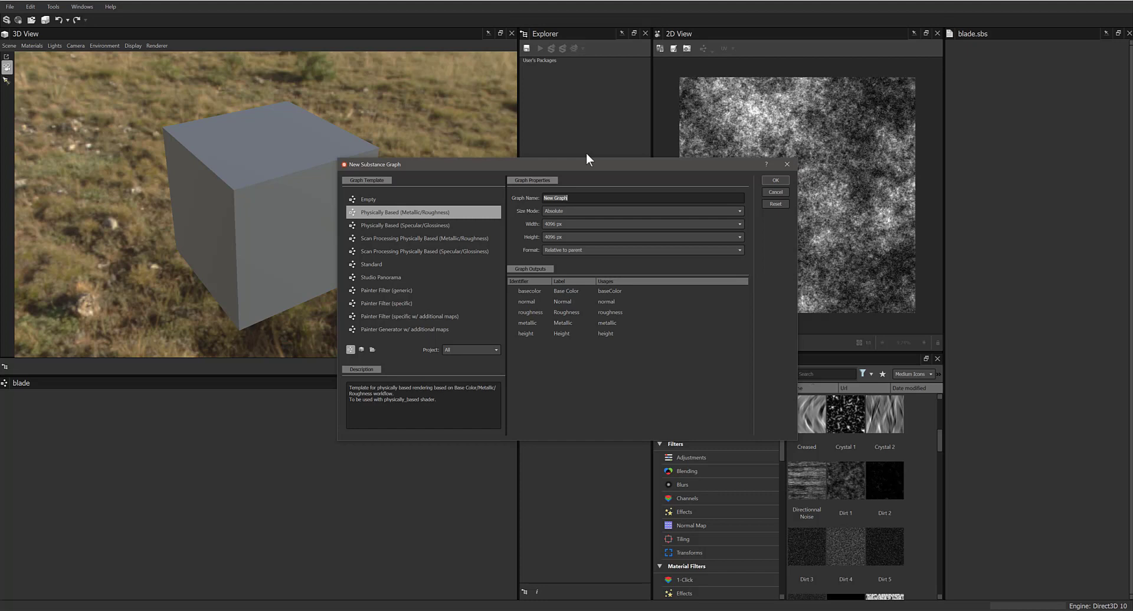
pyautogui.write('blade')
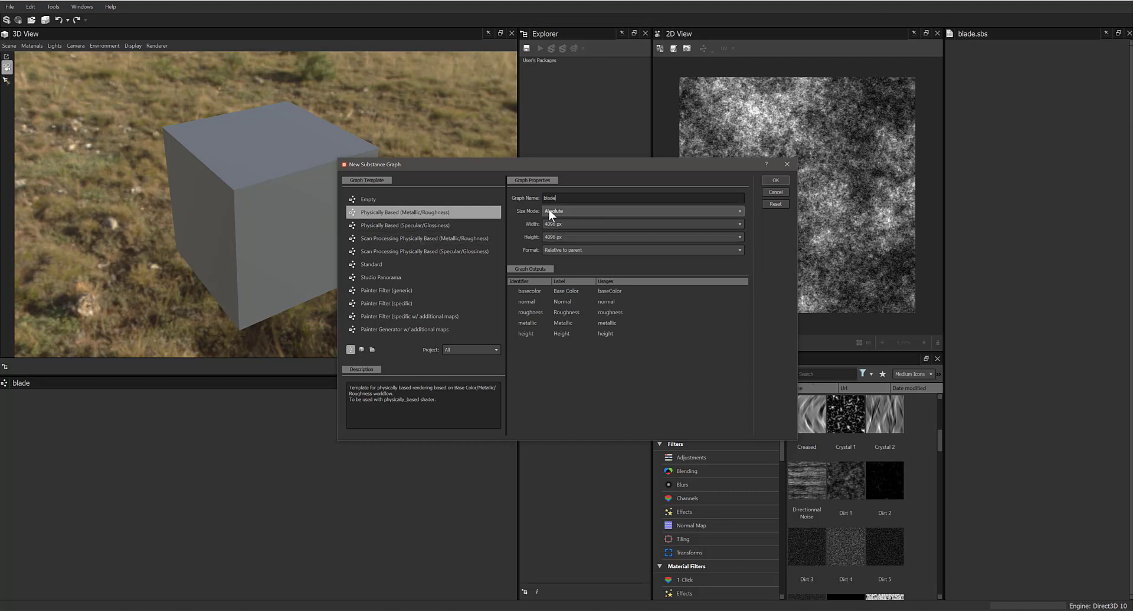
pyautogui.click(554, 224)
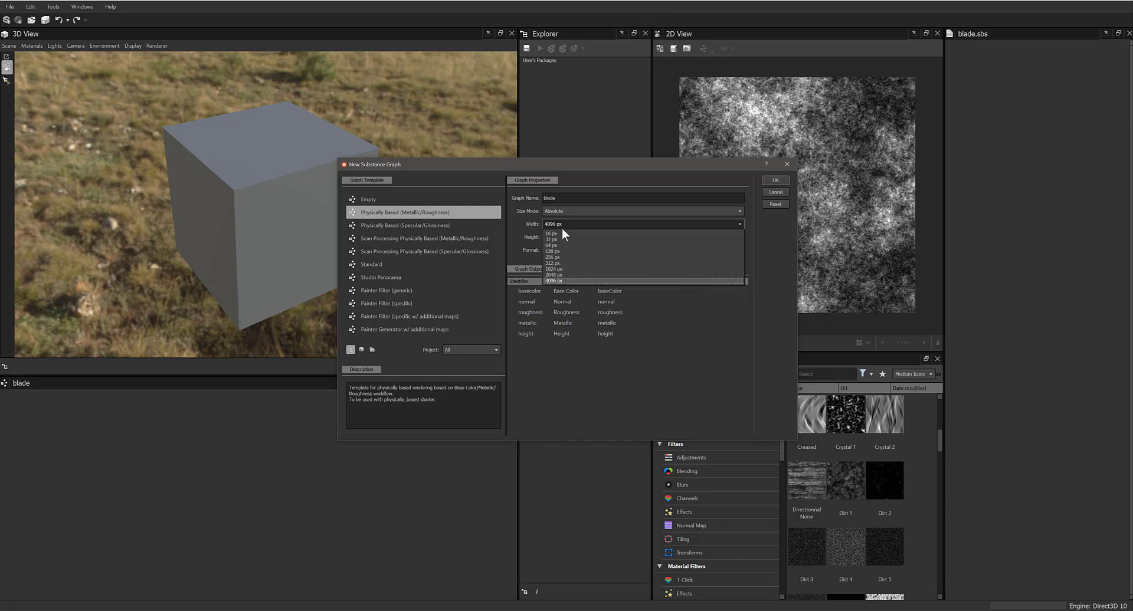
pyautogui.click(555, 274)
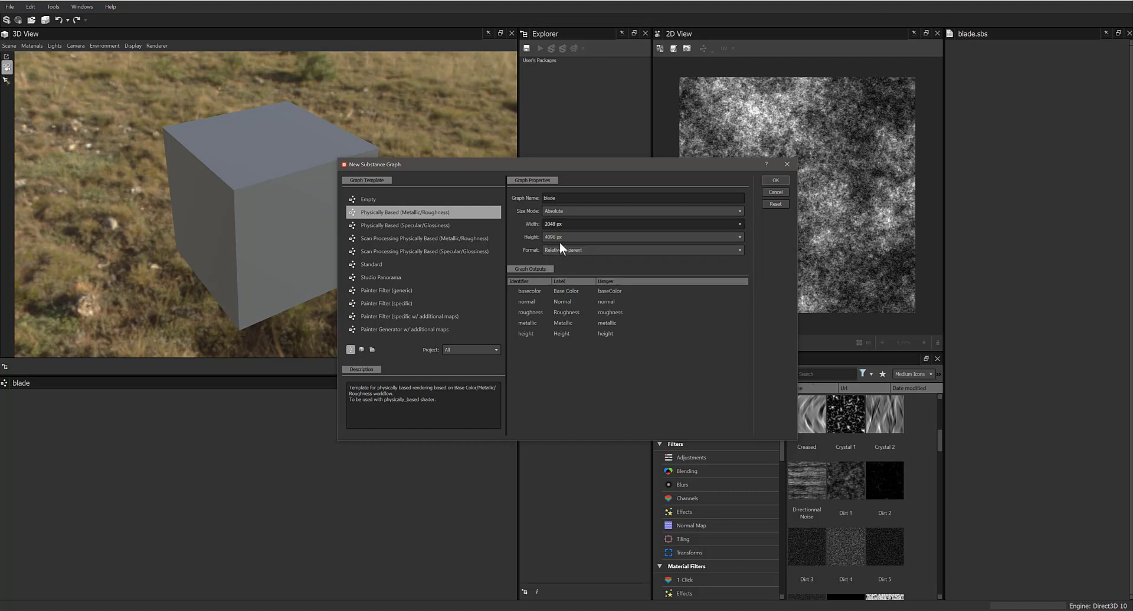
pyautogui.click(559, 237)
pyautogui.click(558, 276)
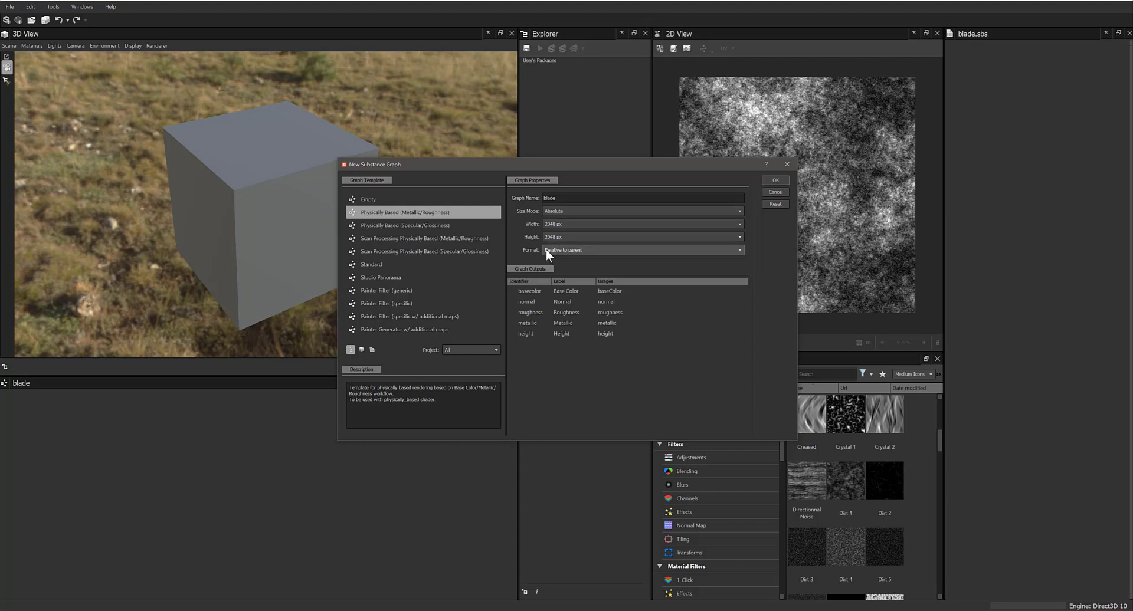
pyautogui.click(546, 249)
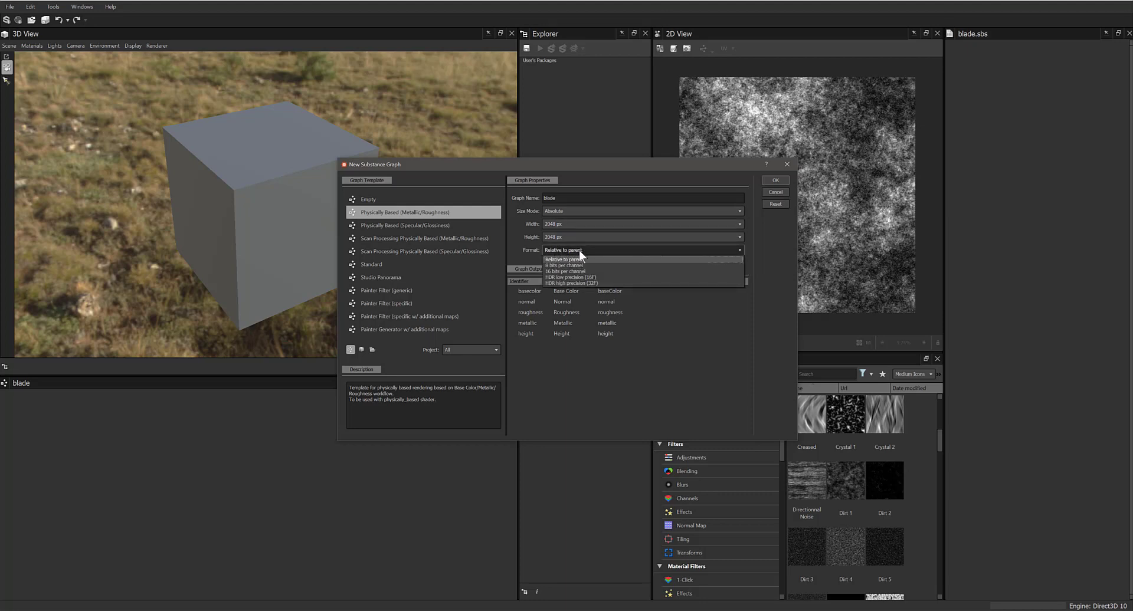
pyautogui.click(570, 255)
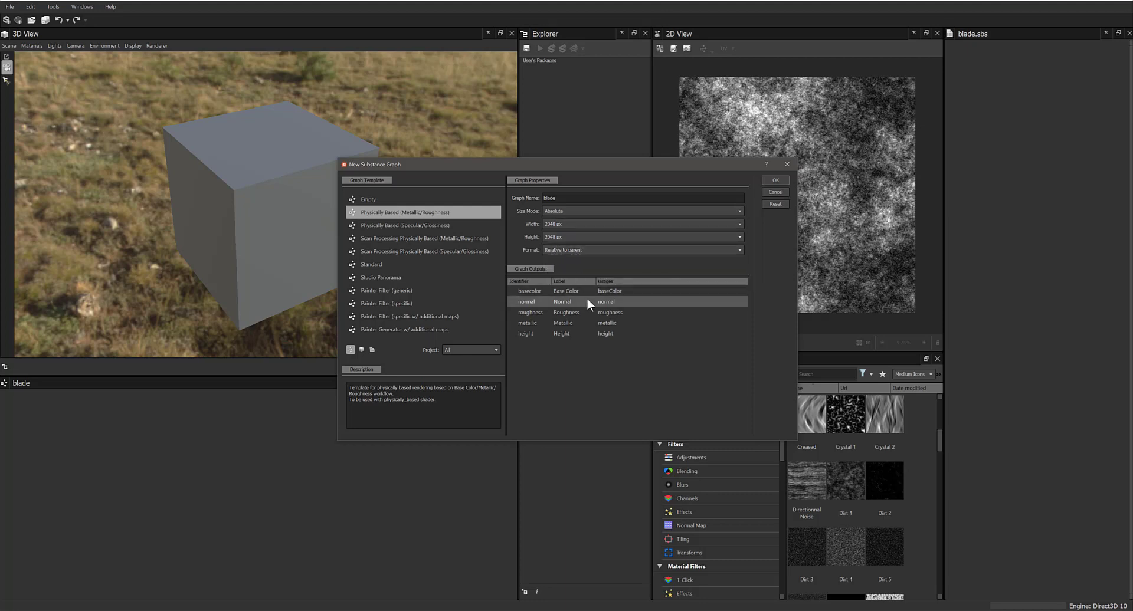
pyautogui.click(782, 182)
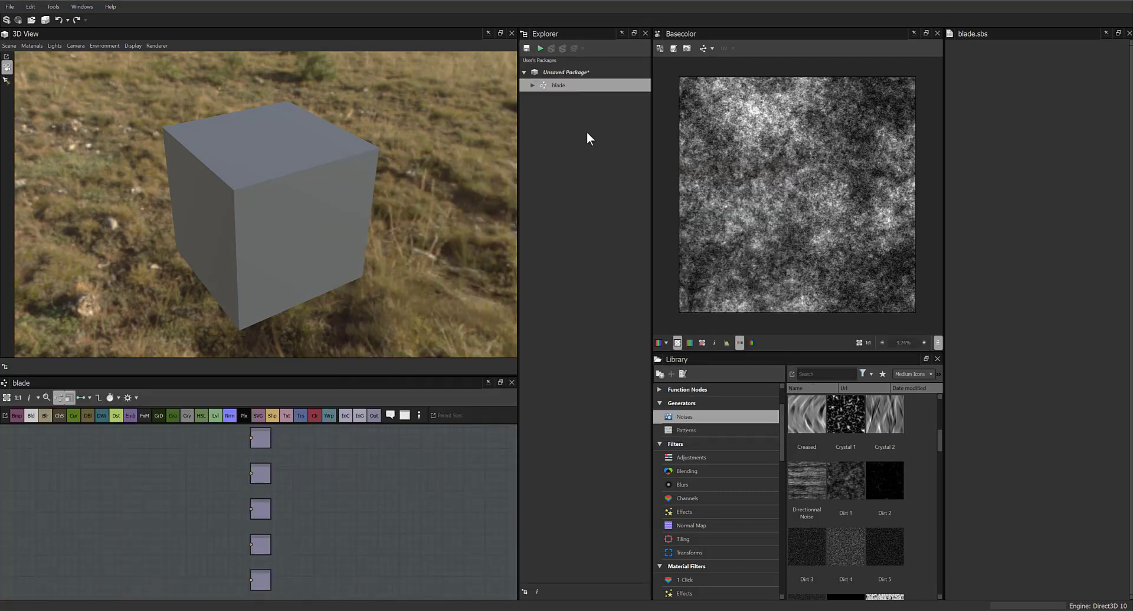
pyautogui.click(557, 85)
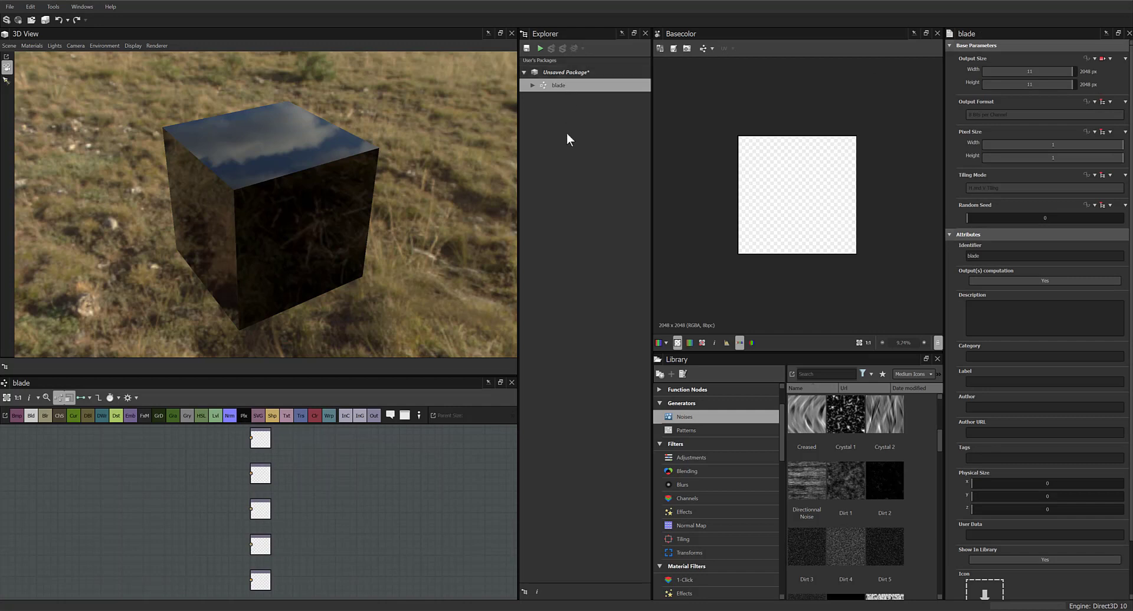
# Add a second Substance graph named Guard to the unsaved package, using the same metallic/roughness template and size
pyautogui.rightClick(562, 72)
pyautogui.moveTo(583, 77)
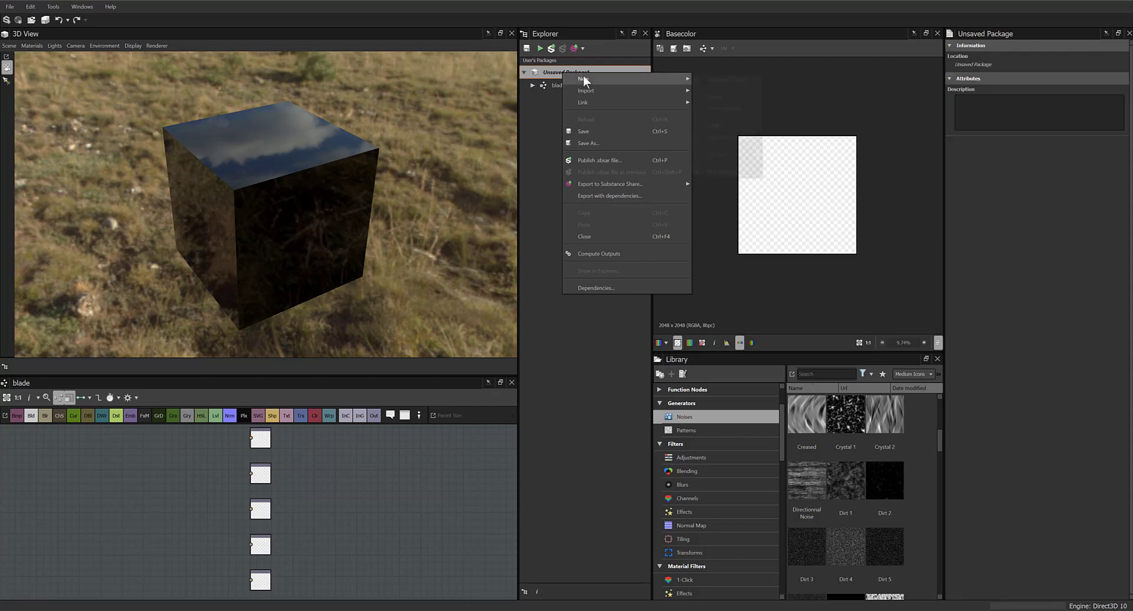
pyautogui.click(733, 80)
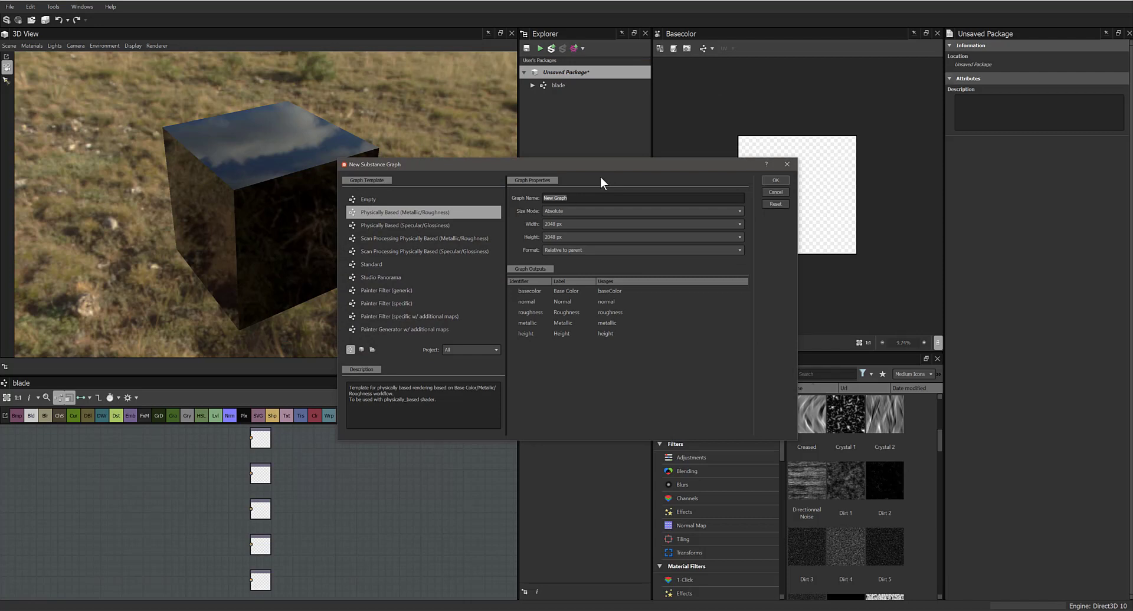
pyautogui.write('Guard')
pyautogui.press('Return')
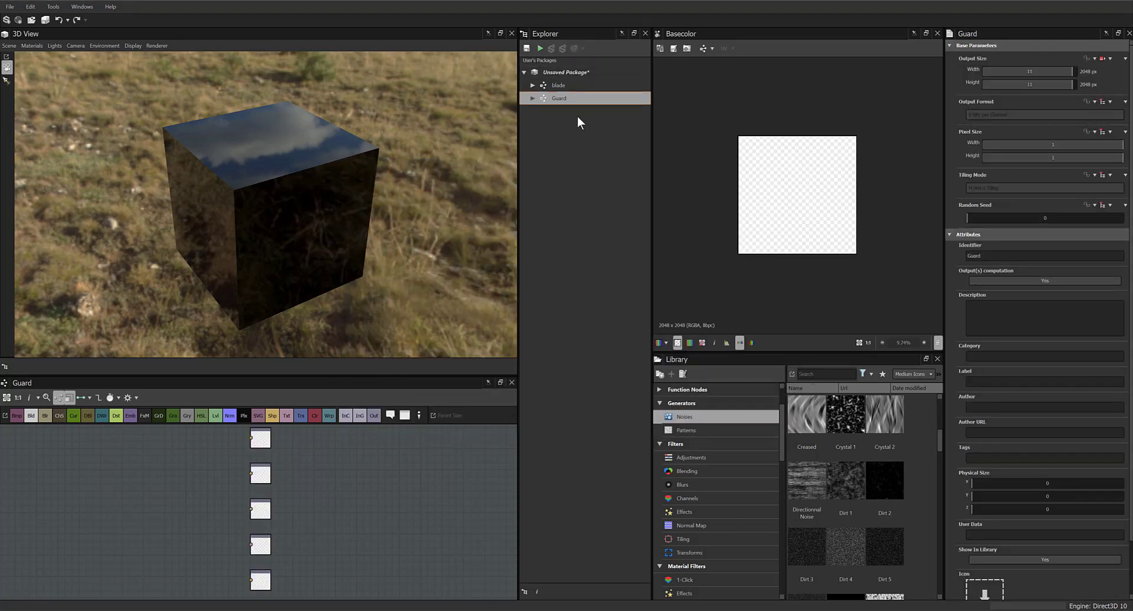
# Add another Substance graph named Handle to the same package with the same template settings
pyautogui.rightClick(574, 74)
pyautogui.moveTo(597, 82)
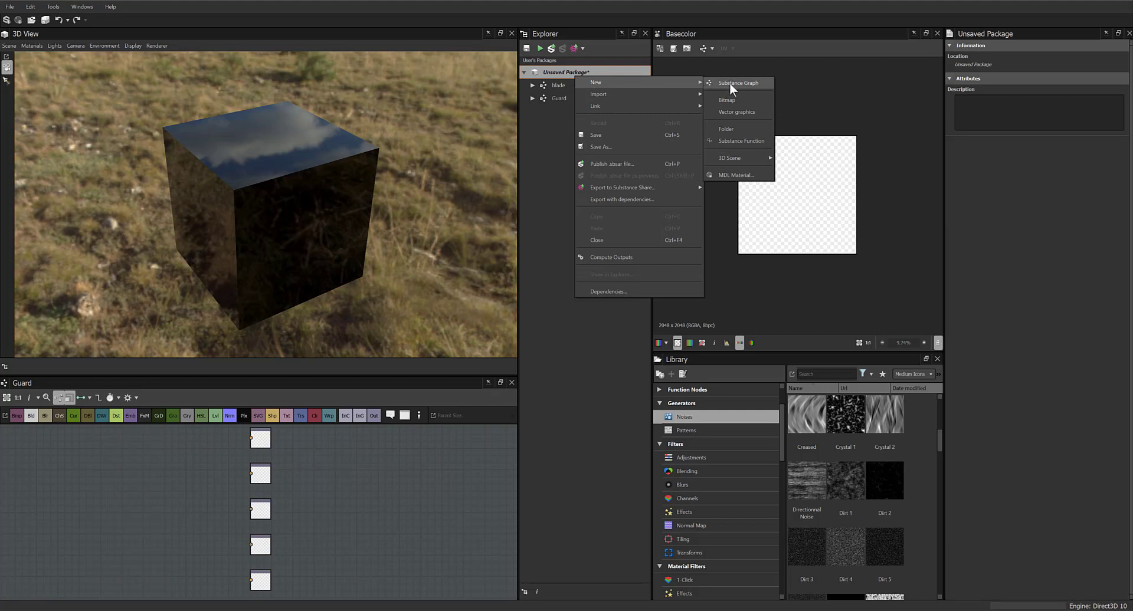
pyautogui.click(730, 82)
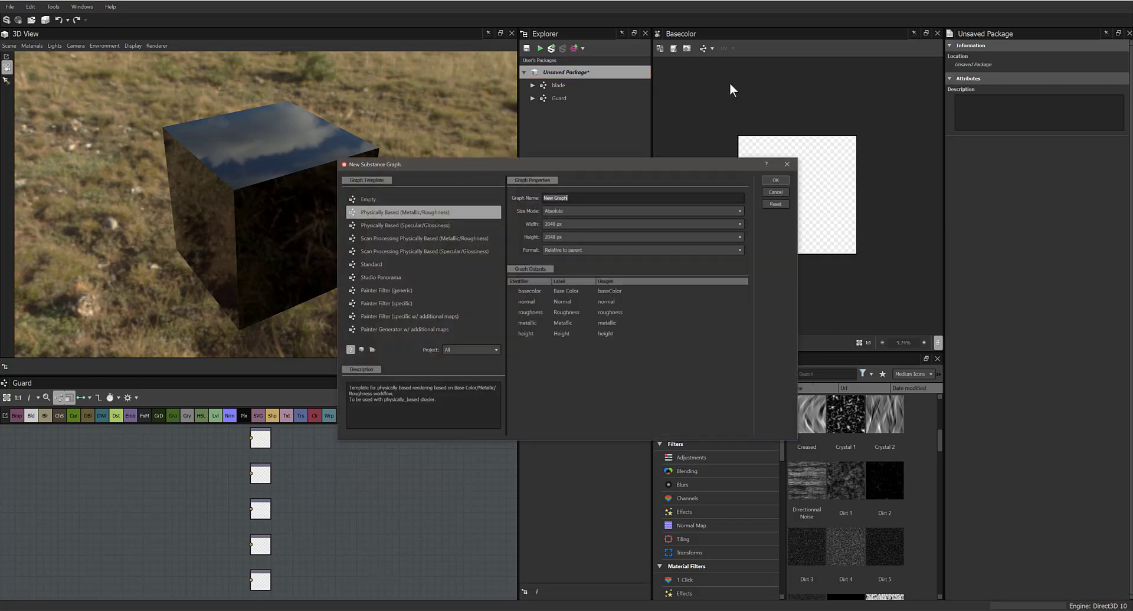
pyautogui.write('Handle')
pyautogui.press('Return')
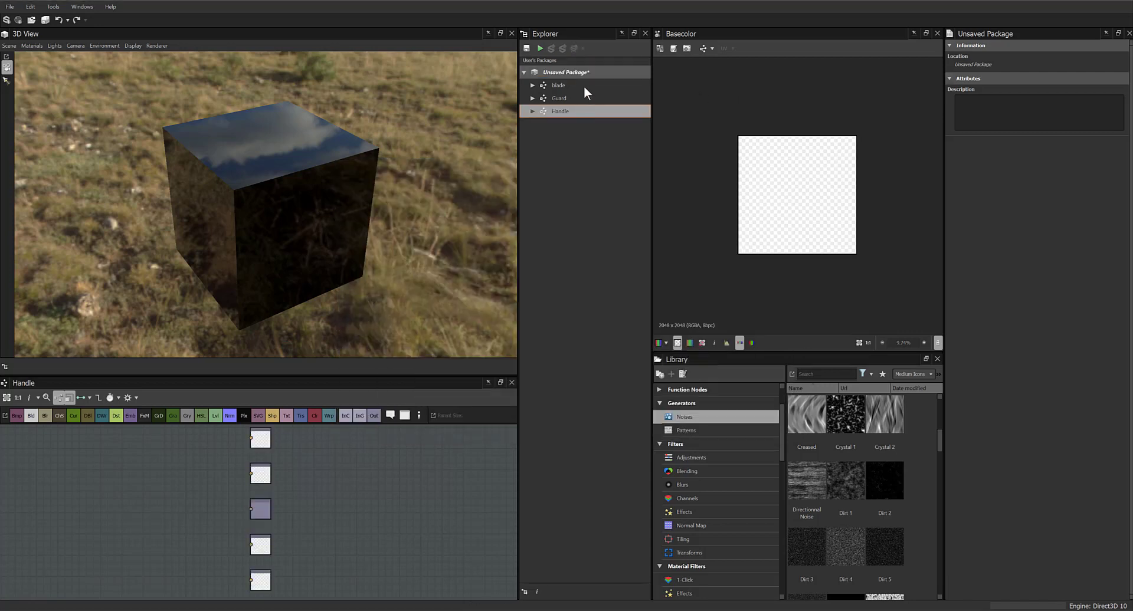
# Add a fourth Substance graph named Pommel to the package, keeping the template and size settings
pyautogui.rightClick(580, 75)
pyautogui.moveTo(670, 82)
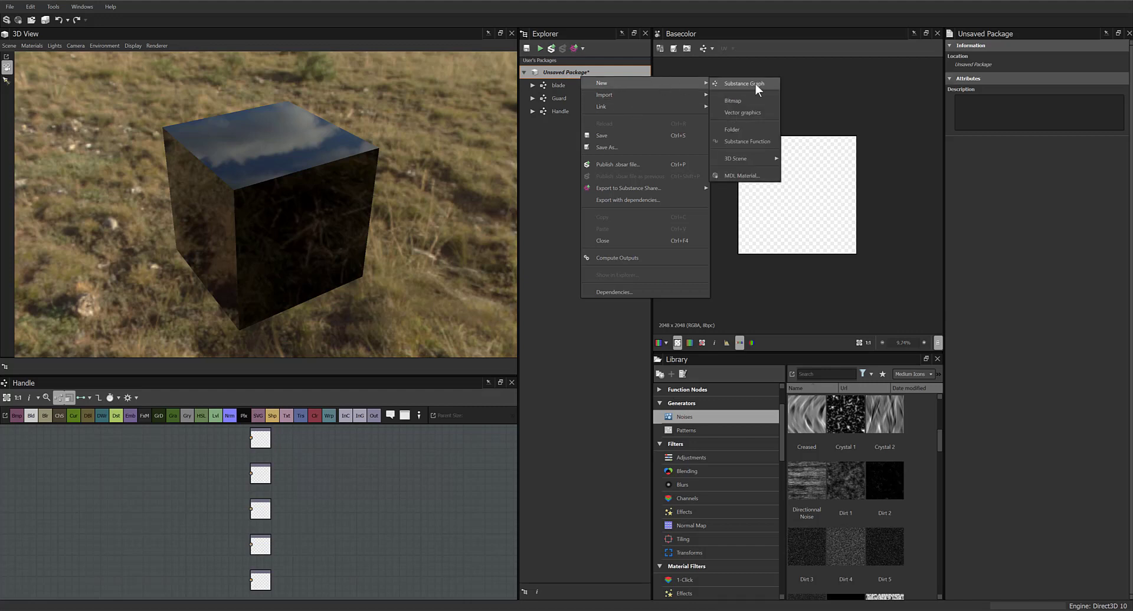
pyautogui.click(744, 83)
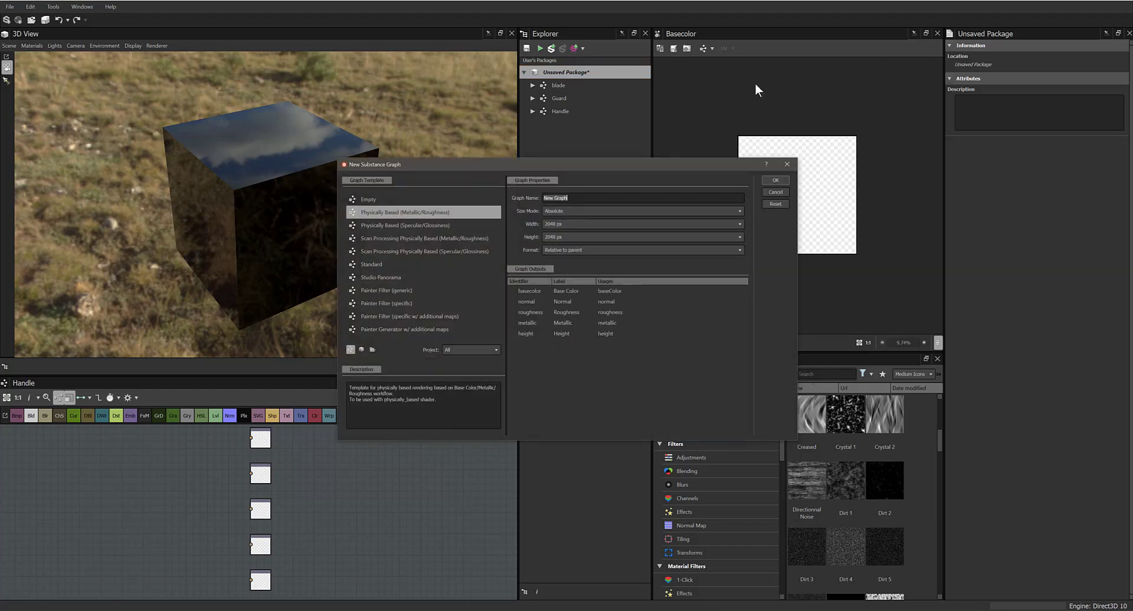
pyautogui.write('Pommel')
pyautogui.click(767, 178)
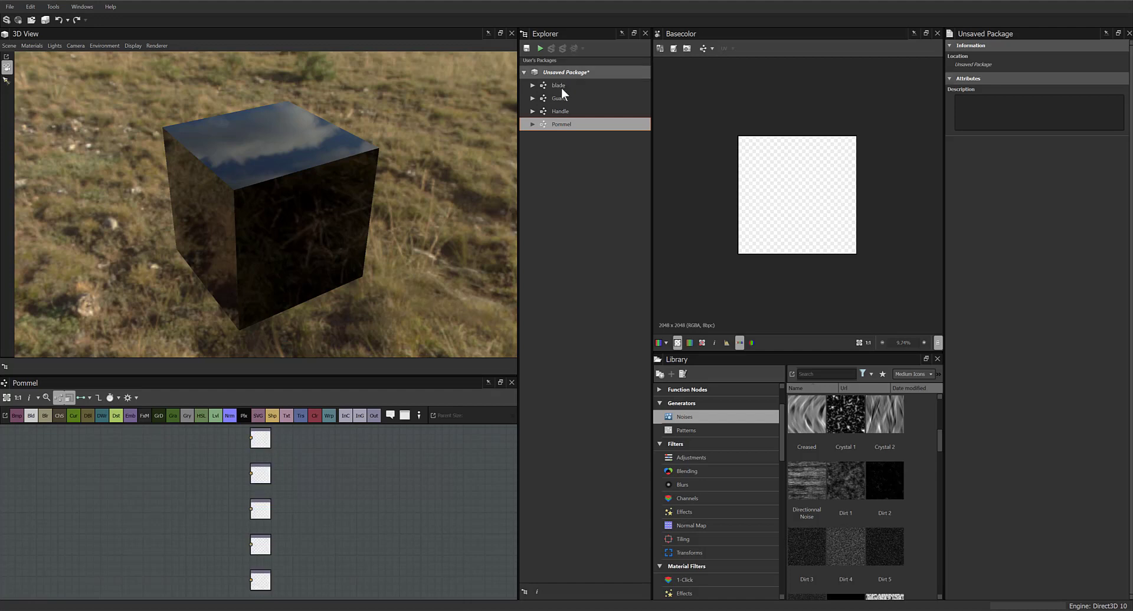
# Rename the blade graph as Blade, with a capital B
pyautogui.rightClick(561, 87)
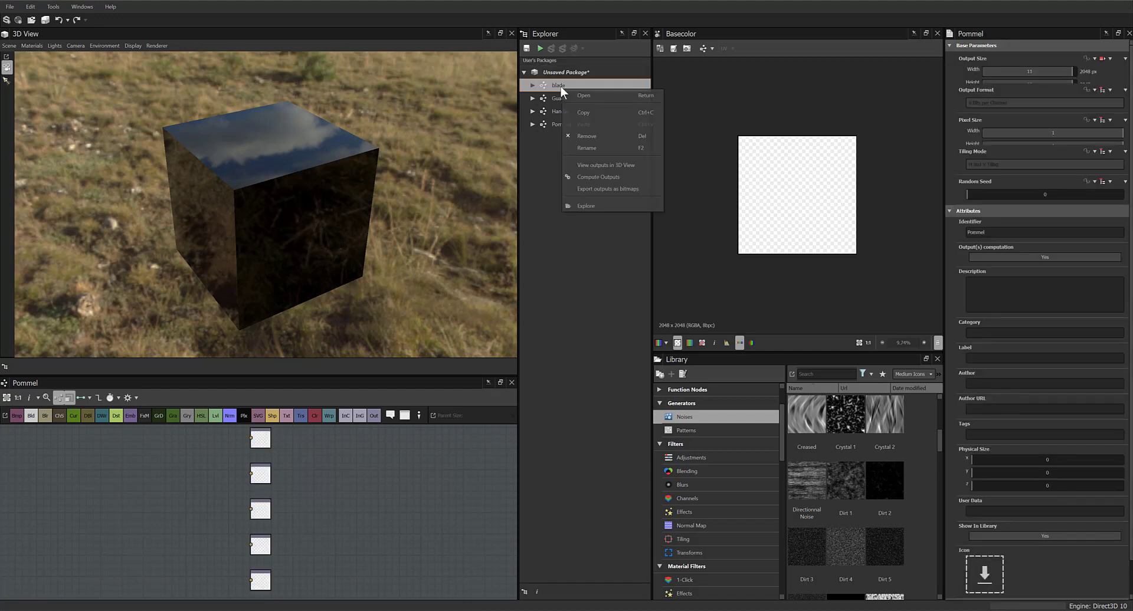
pyautogui.click(591, 148)
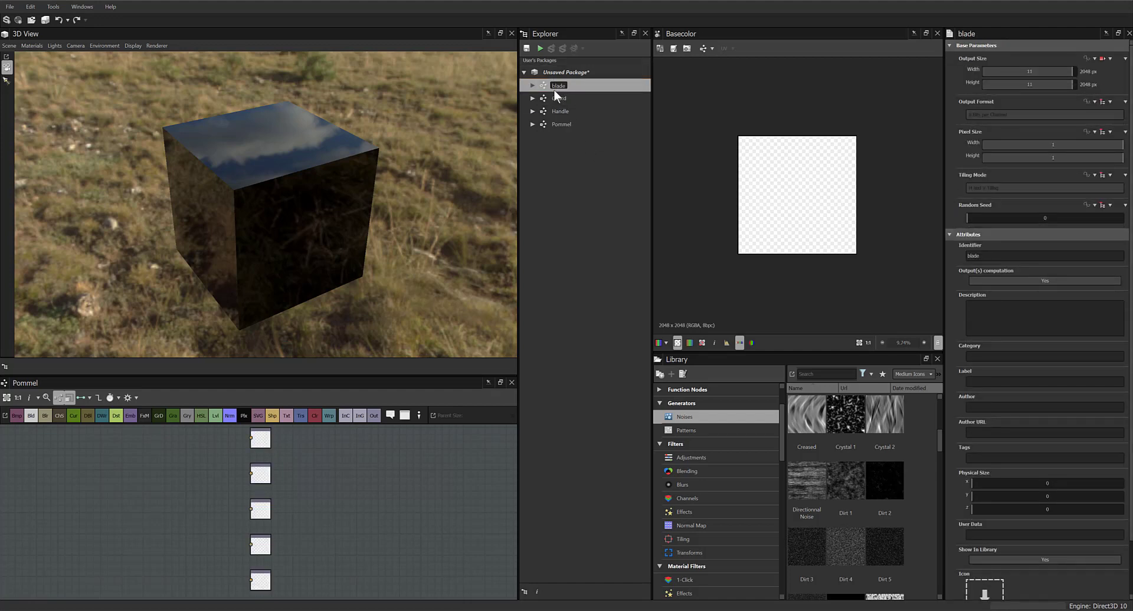
pyautogui.press('Delete')
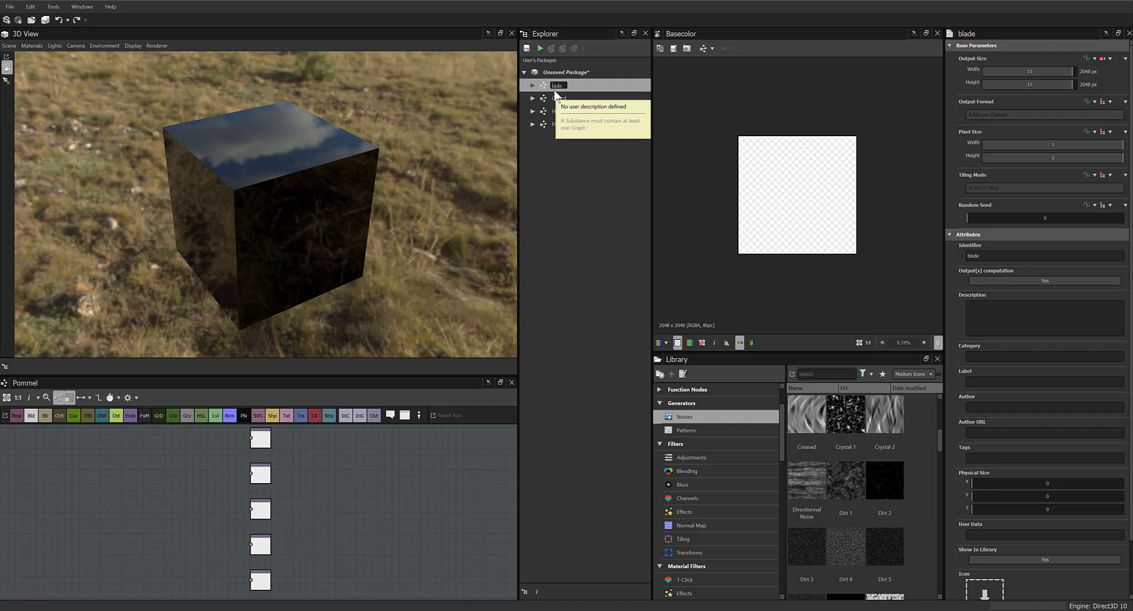
pyautogui.write('B')
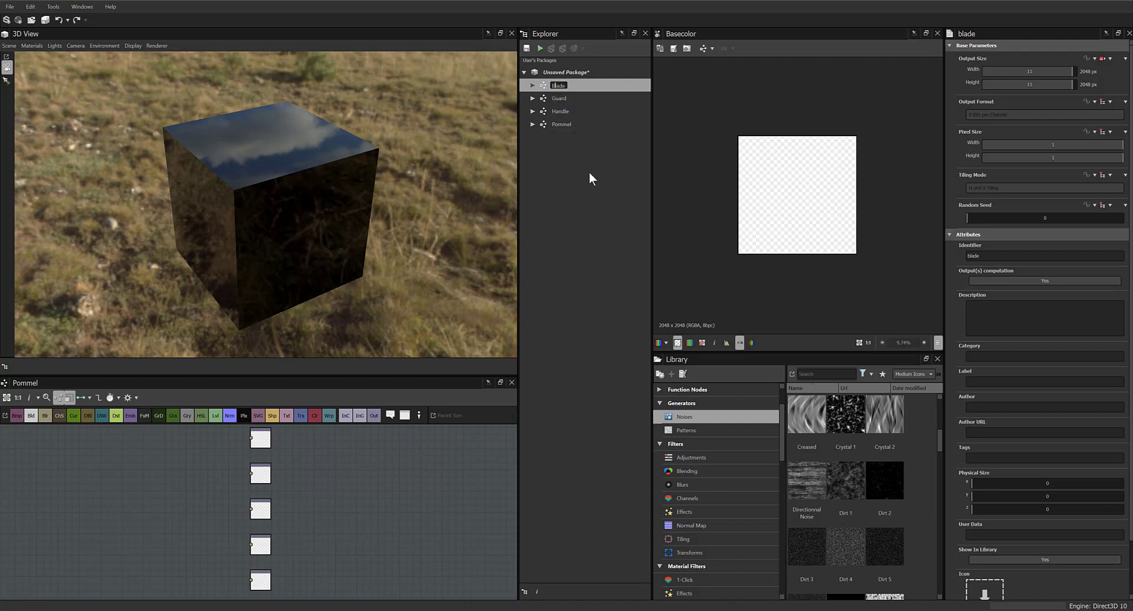
pyautogui.press('Return')
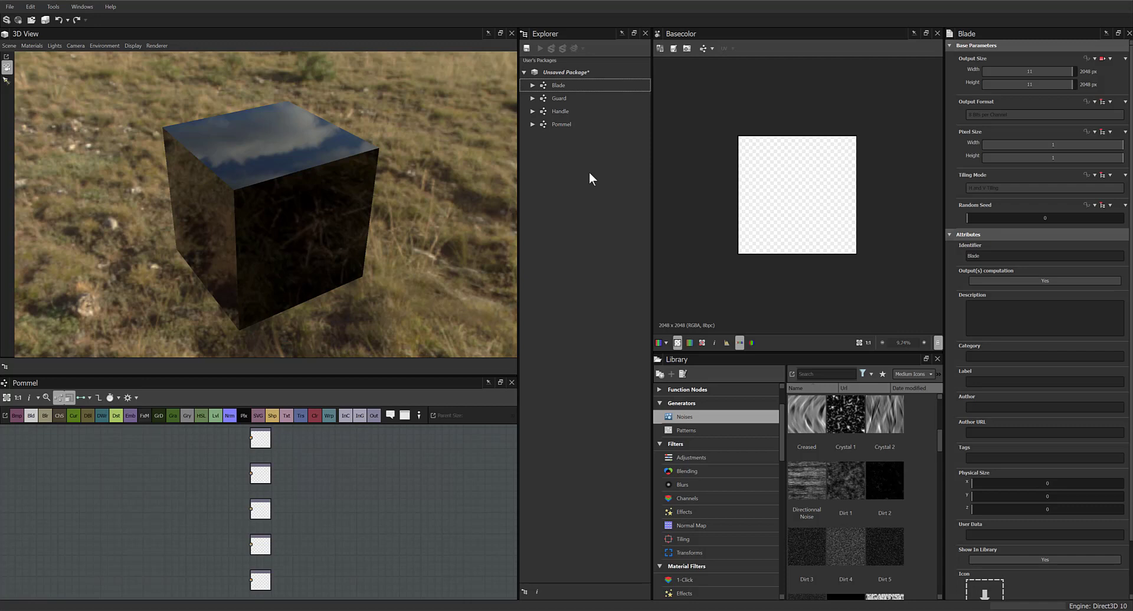
# Save the package as Helicopter_Sword in the Hekicopter Sword folder
pyautogui.click(575, 73)
pyautogui.rightClick(575, 73)
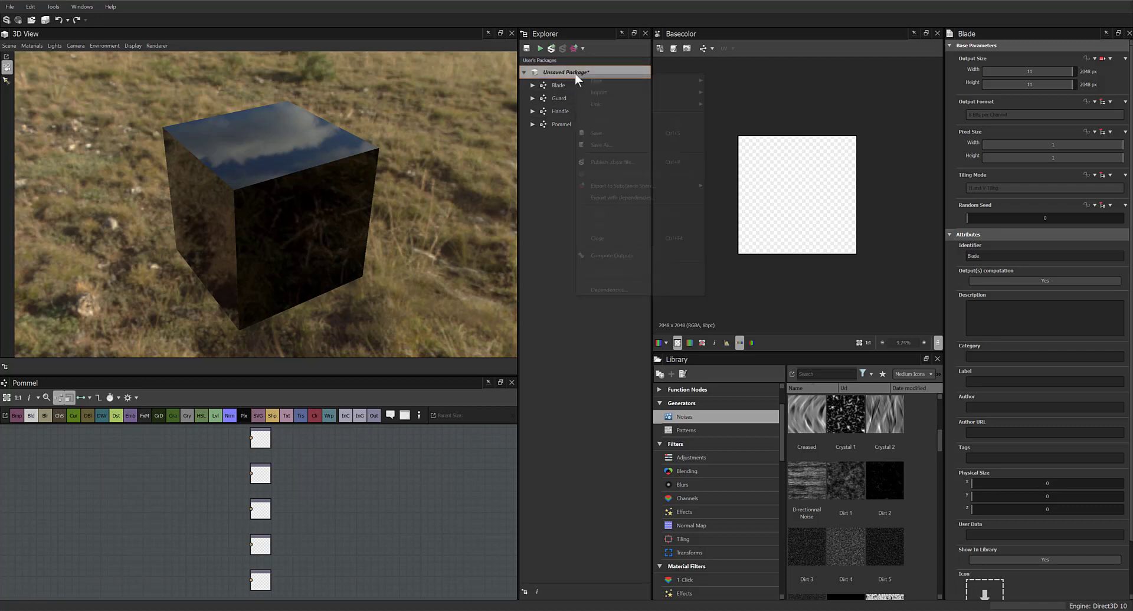
pyautogui.click(612, 142)
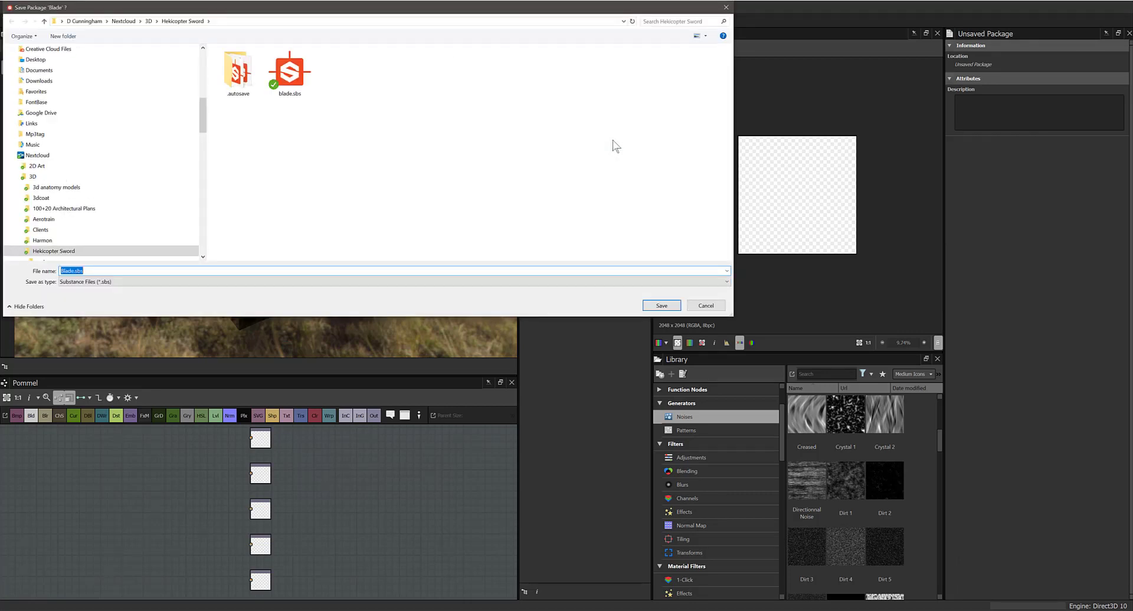
pyautogui.write('Helicopter')
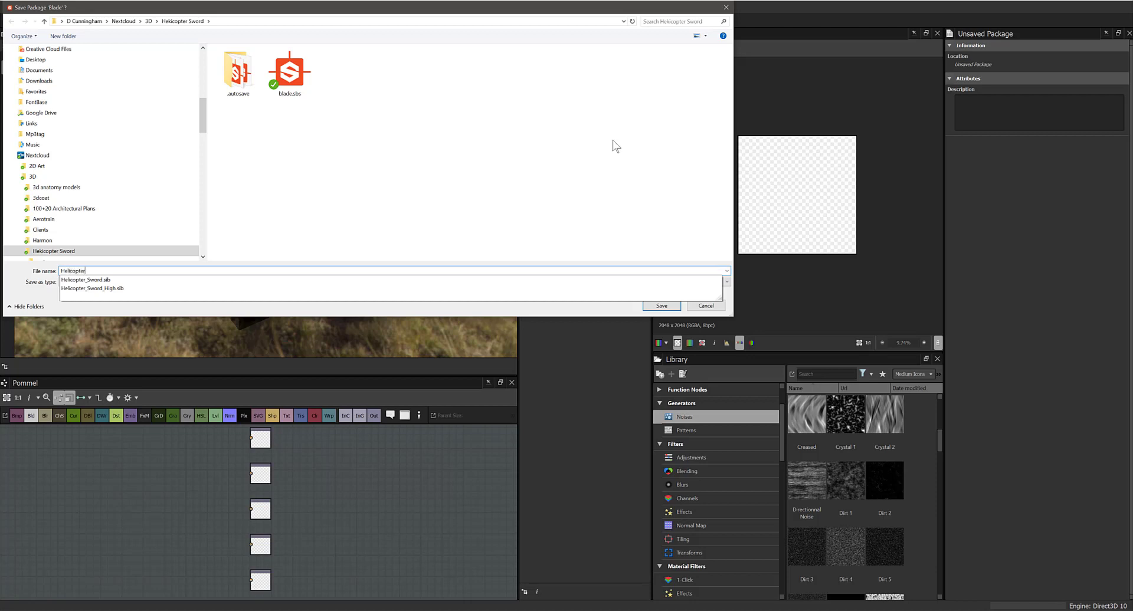
pyautogui.write('_Sword')
pyautogui.click(660, 305)
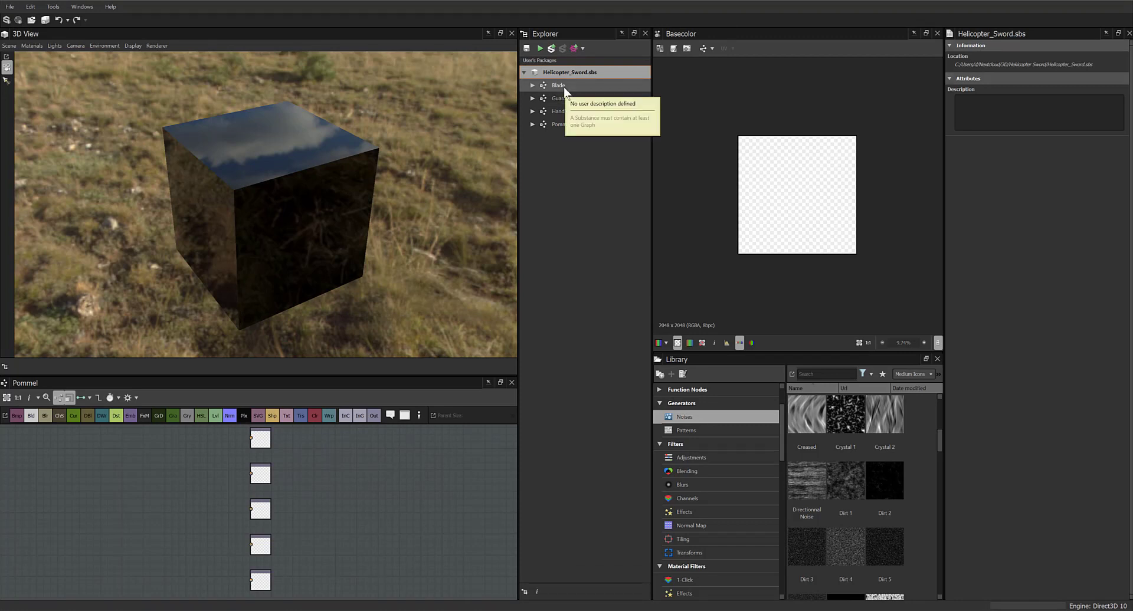
# Link the 3D mesh UV_Blade.fbx to the Helicopter_Sword package and display it from the Resources folder in the 3D View
pyautogui.moveTo(331, 189); pyautogui.dragTo(351, 171)
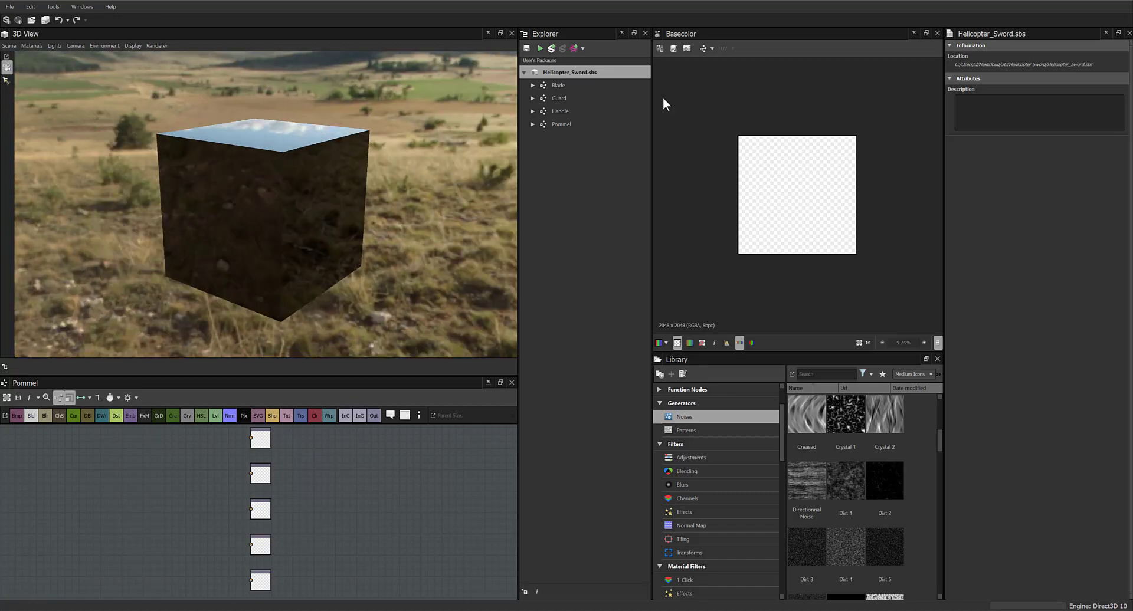
pyautogui.rightClick(564, 72)
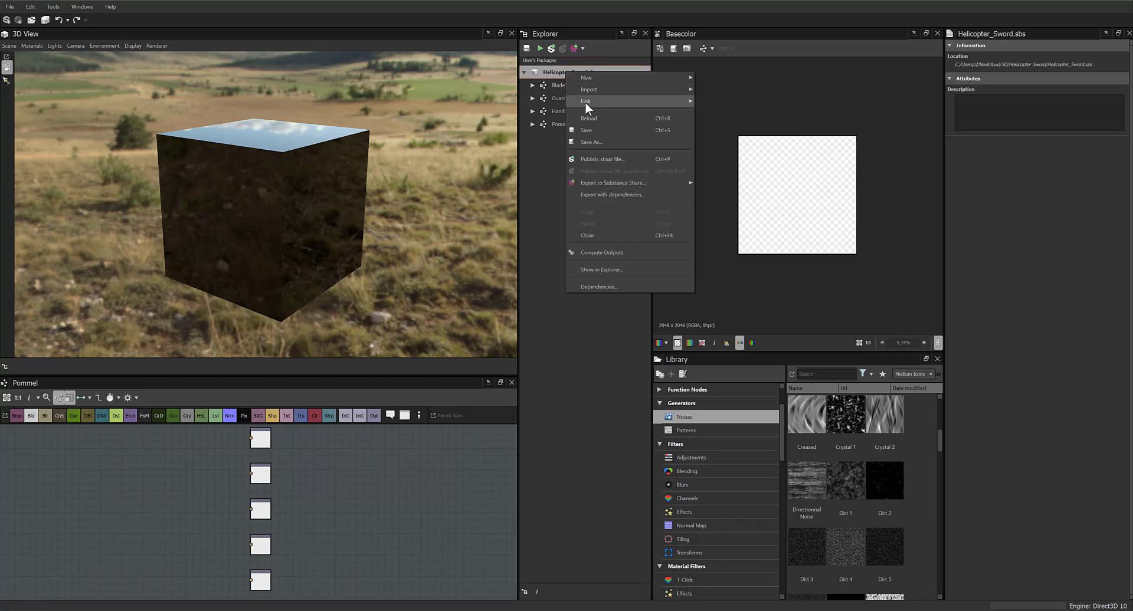
pyautogui.moveTo(585, 102)
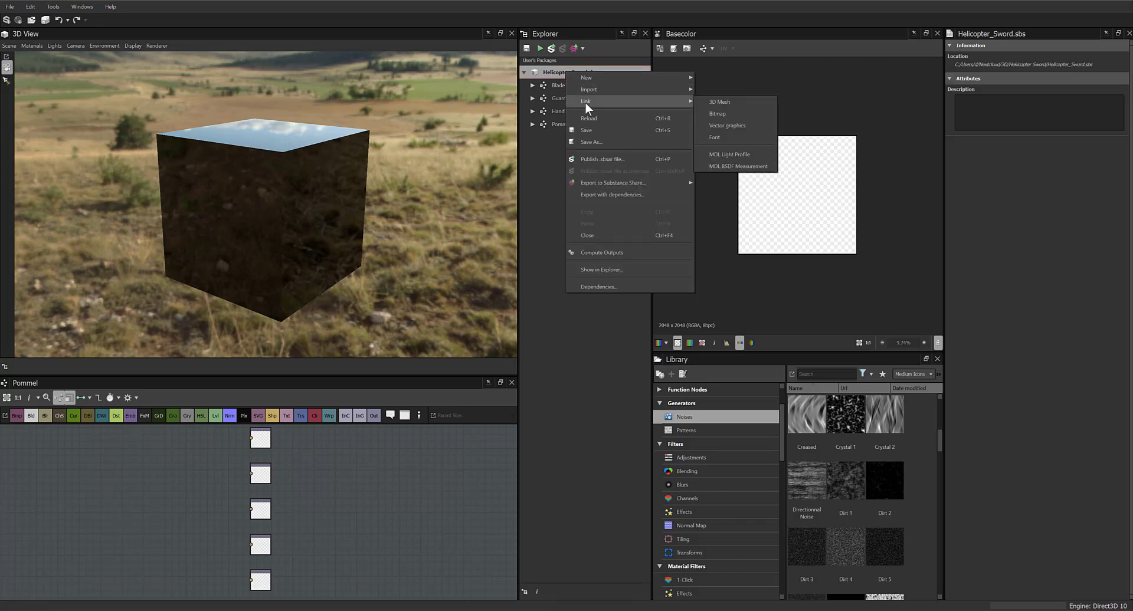
pyautogui.click(721, 101)
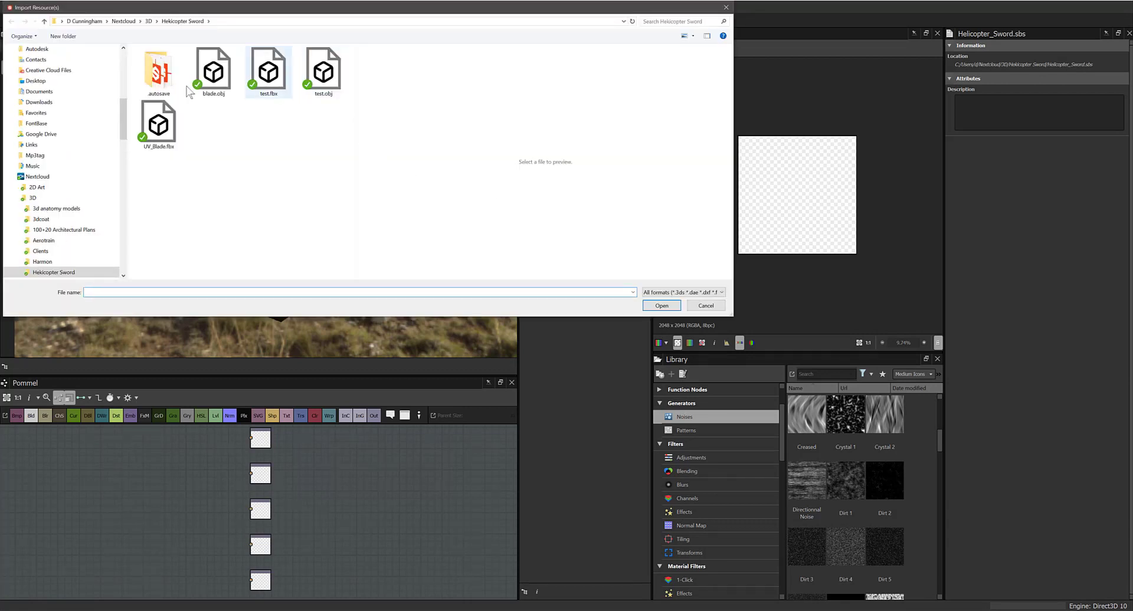
pyautogui.click(161, 129)
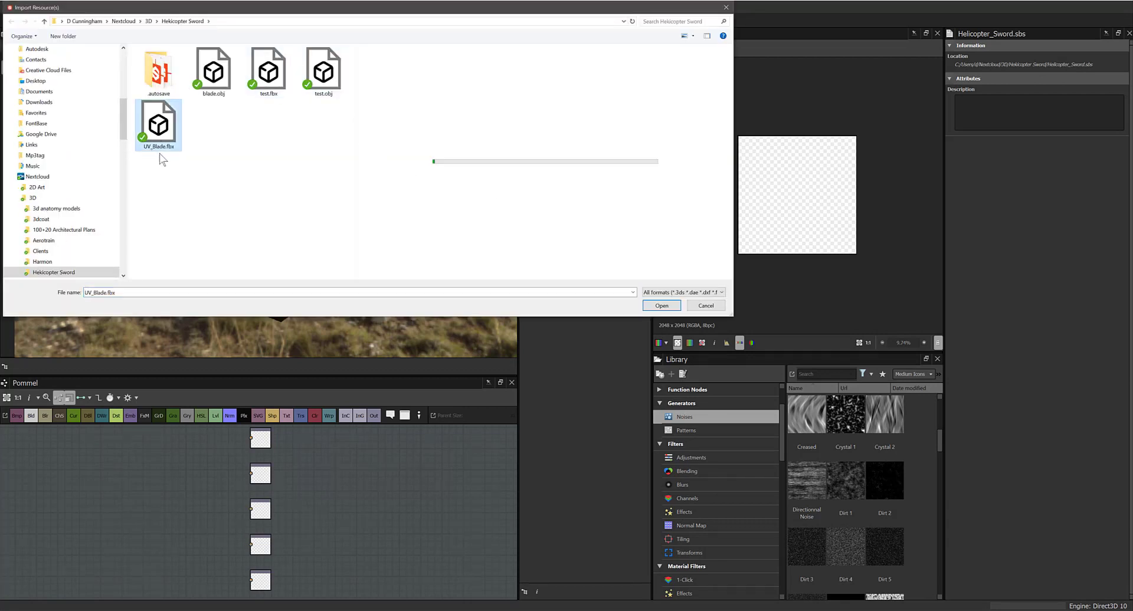
pyautogui.click(655, 308)
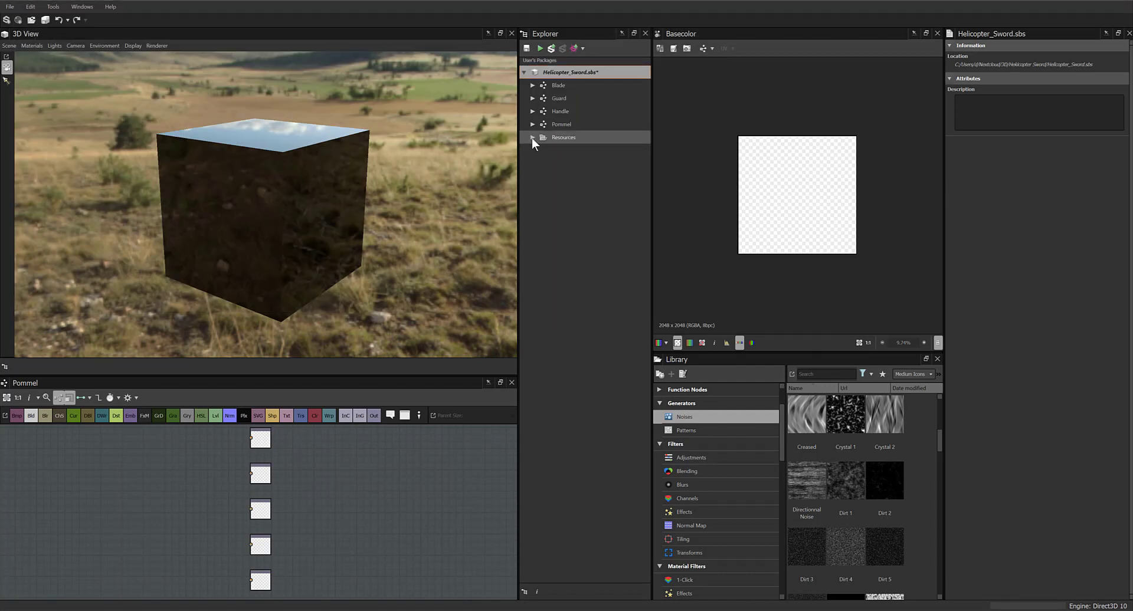
pyautogui.click(532, 137)
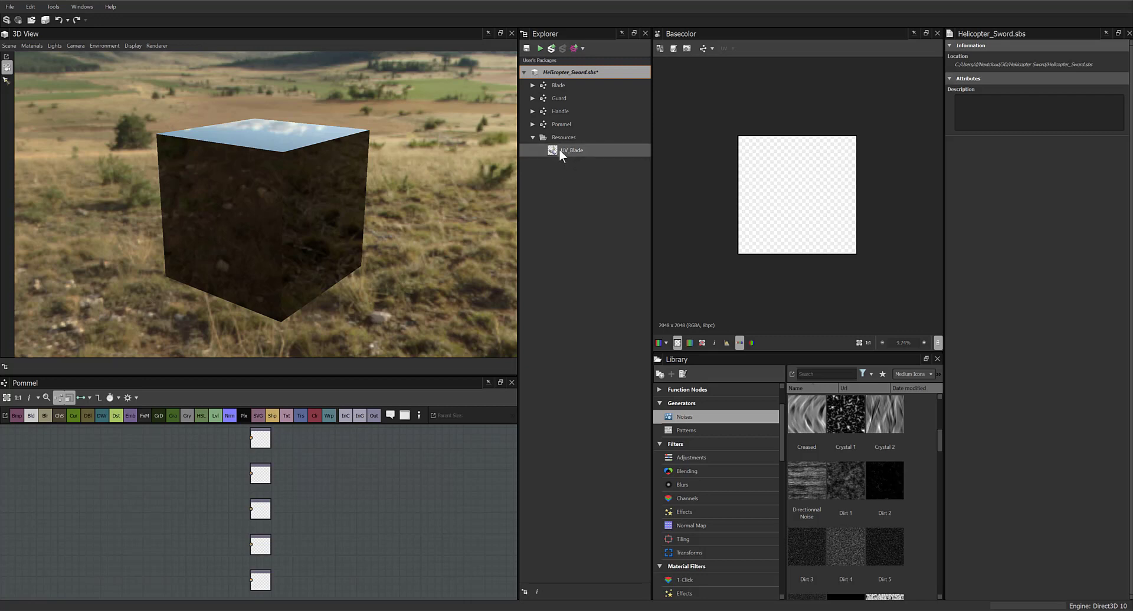
pyautogui.moveTo(558, 149); pyautogui.dragTo(320, 190)
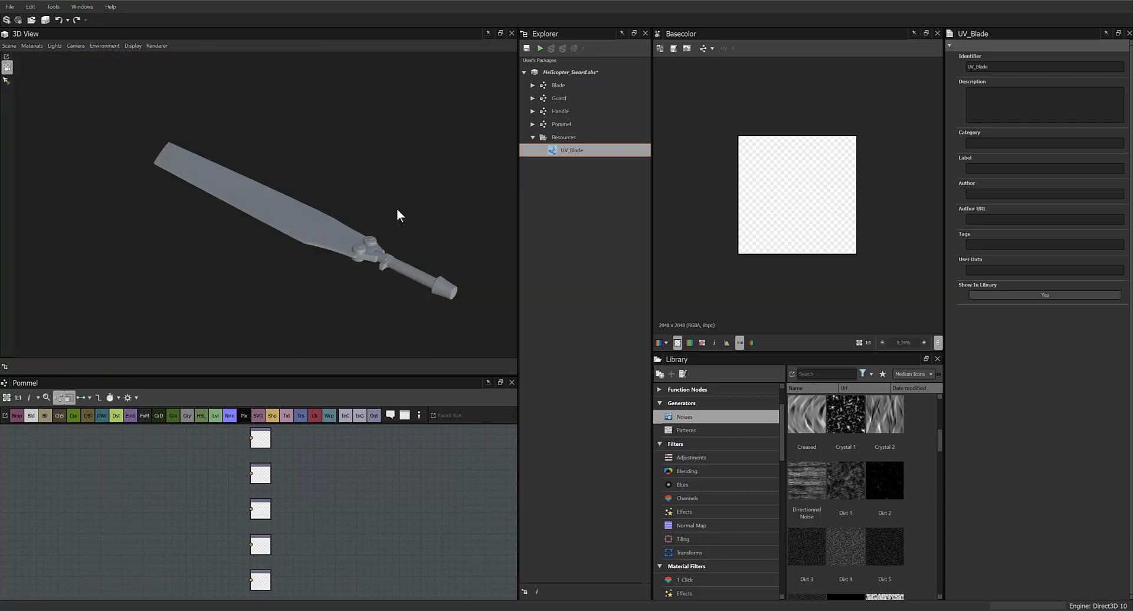
# Make the environment background visible behind the sword in the 3D View
pyautogui.moveTo(271, 254); pyautogui.dragTo(254, 176)
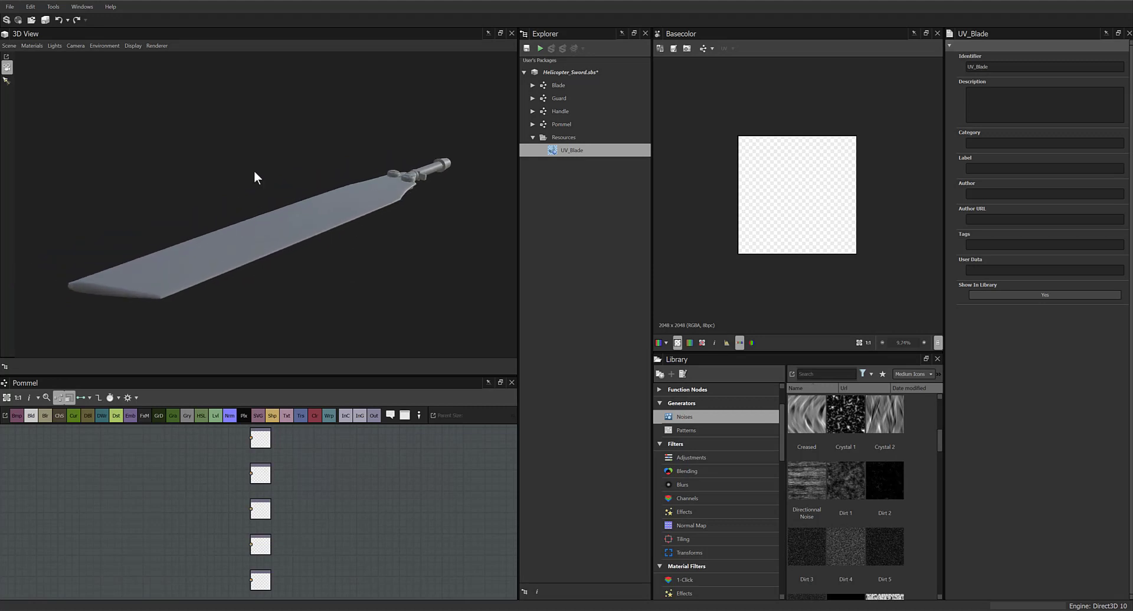
pyautogui.click(114, 47)
pyautogui.click(107, 59)
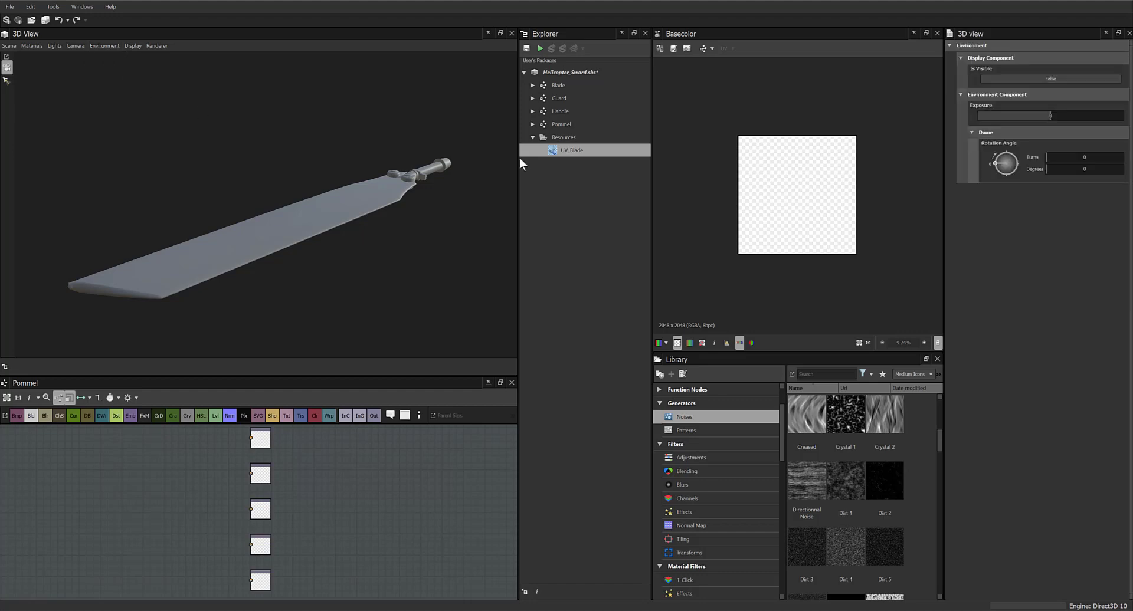
pyautogui.click(1018, 79)
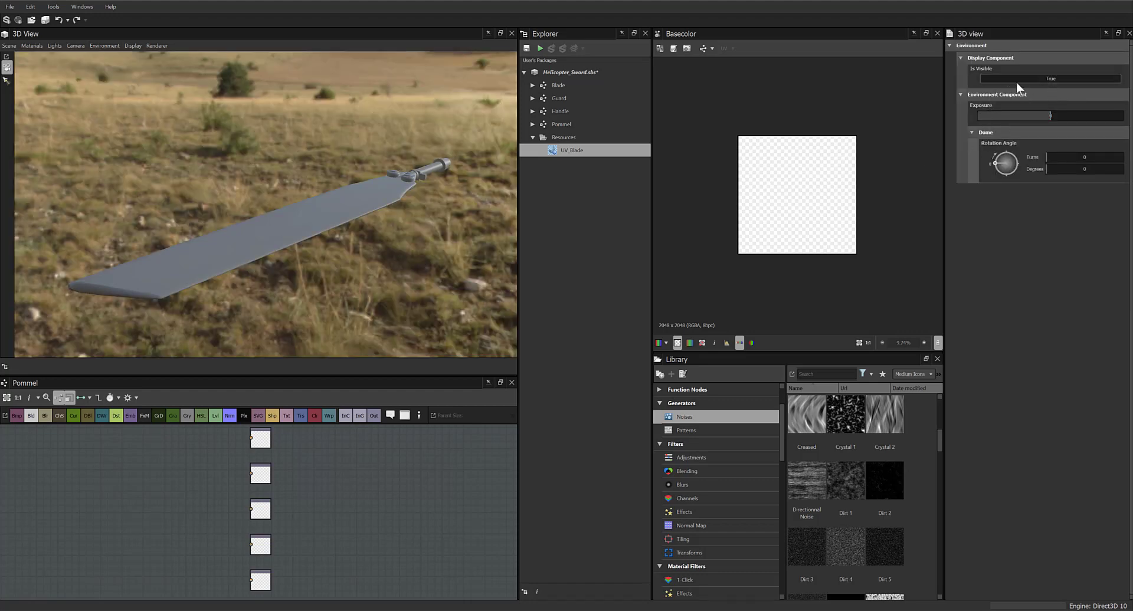
pyautogui.moveTo(408, 252)
pyautogui.mouseDown()
pyautogui.moveTo(352, 261)
pyautogui.moveTo(391, 246)
pyautogui.mouseUp()
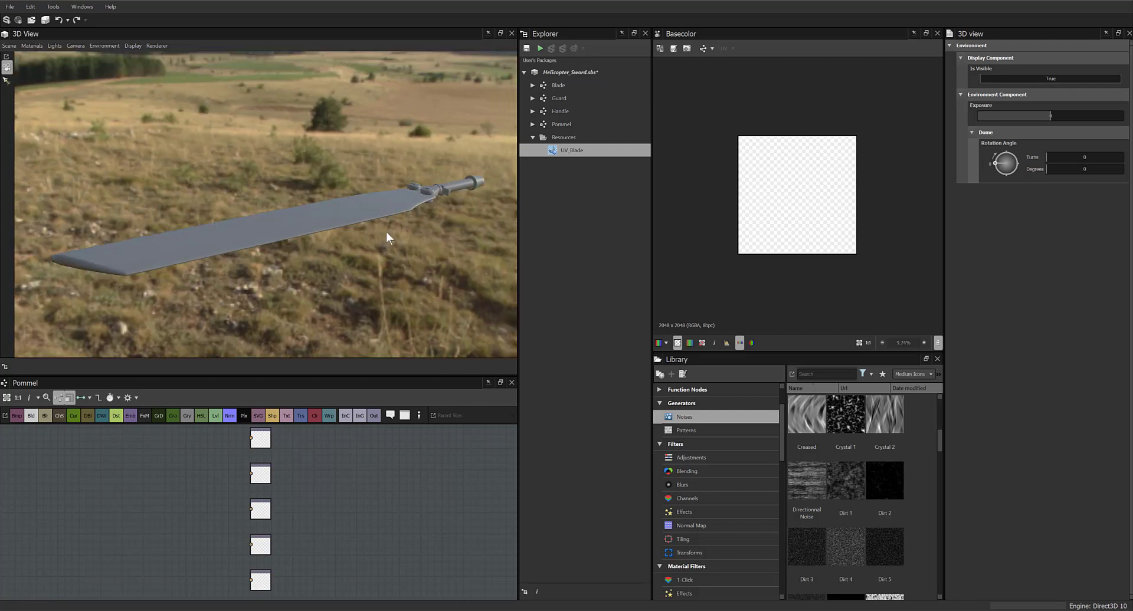
# Rotate the environment dome to 137 degrees and raise its exposure to about 0.9
pyautogui.hotkey('ctrl', 'shift')
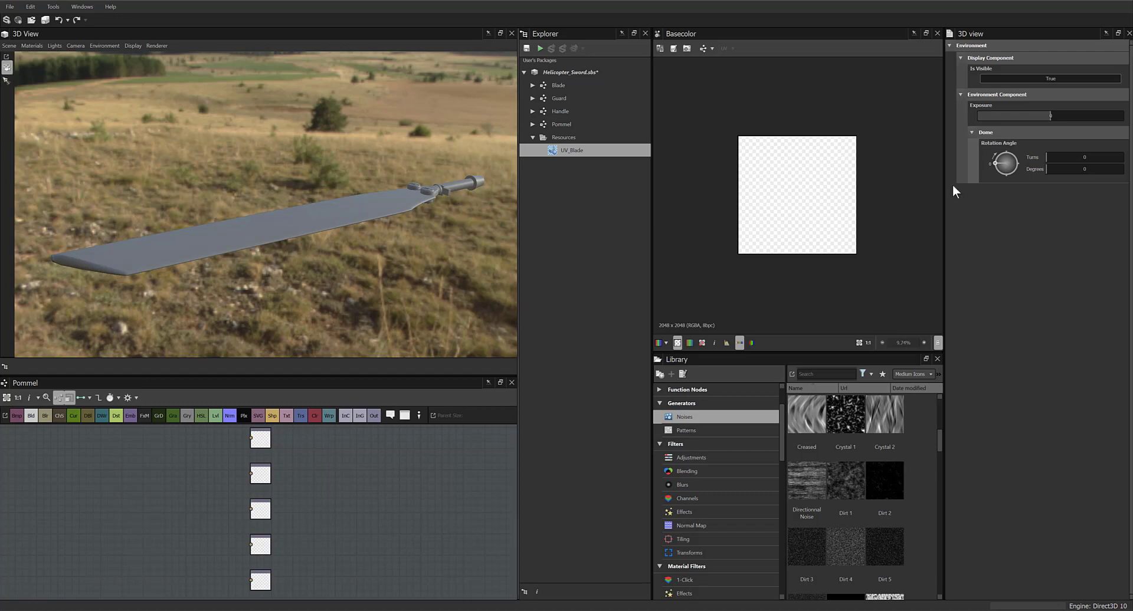
pyautogui.moveTo(997, 164); pyautogui.dragTo(992, 185)
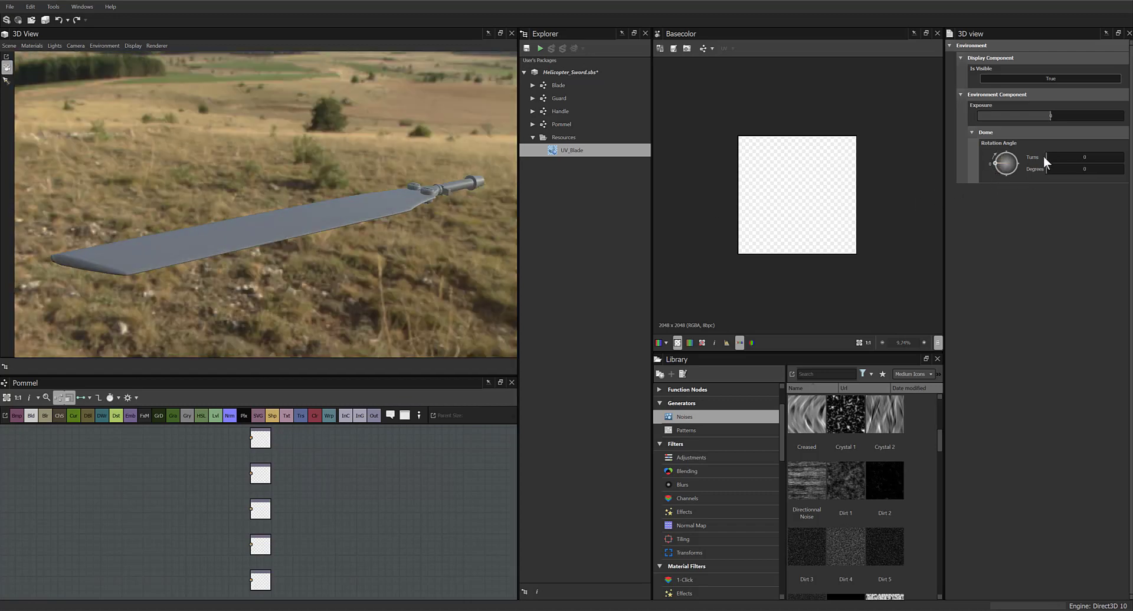
pyautogui.moveTo(1044, 157); pyautogui.dragTo(1072, 161)
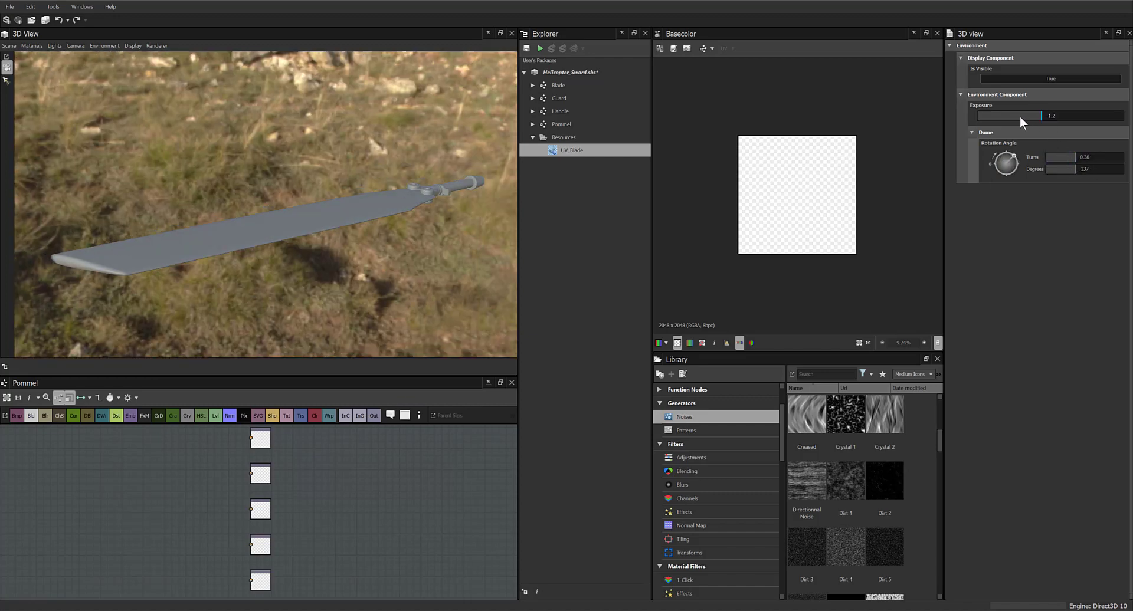
pyautogui.moveTo(1019, 116); pyautogui.dragTo(1056, 119)
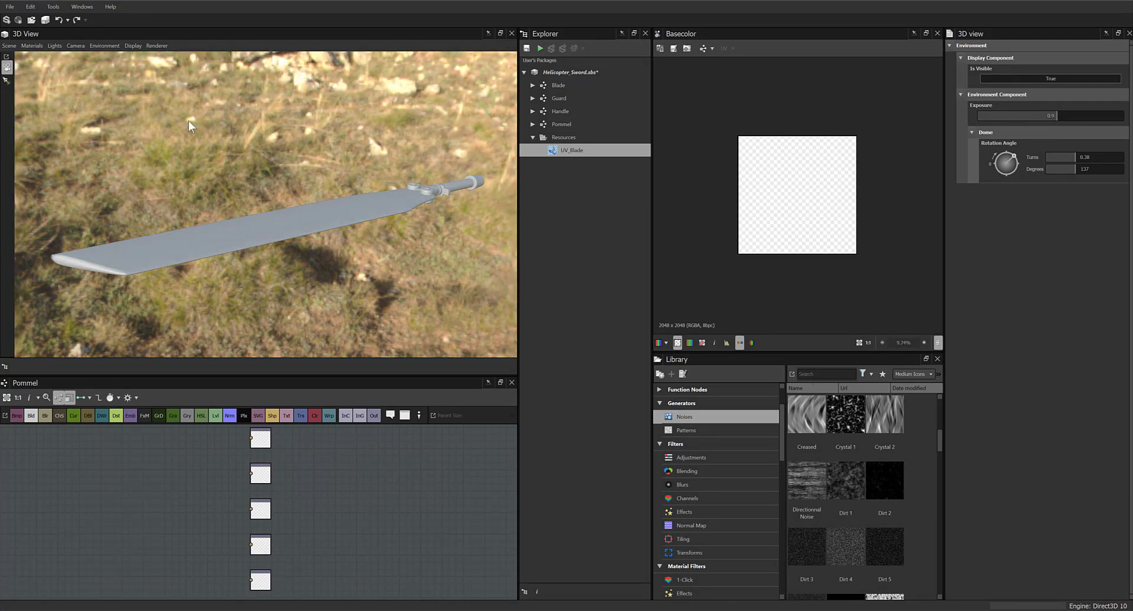
# Try out an orange ambient light on the sword and disable the light again
pyautogui.click(55, 46)
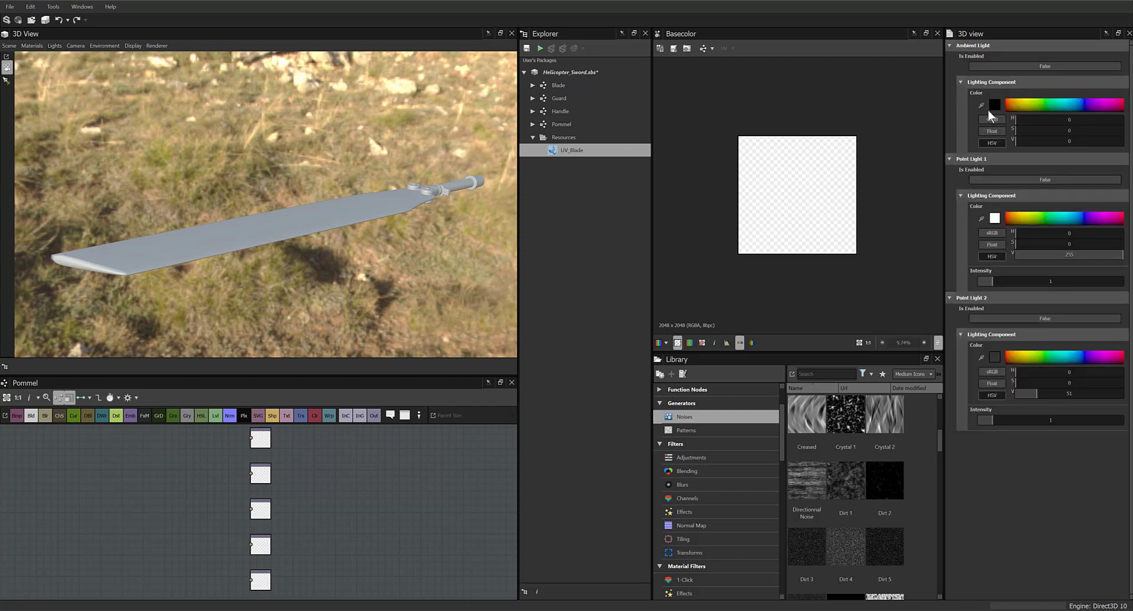
pyautogui.click(1007, 69)
pyautogui.click(1043, 104)
pyautogui.moveTo(1044, 104); pyautogui.dragTo(1018, 102)
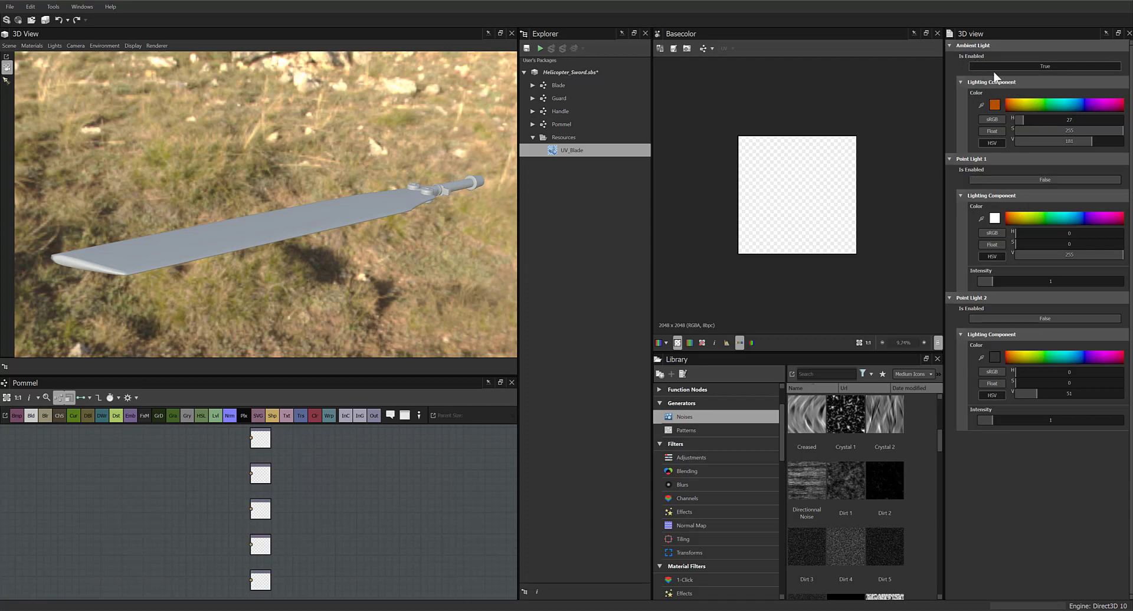
pyautogui.click(1006, 65)
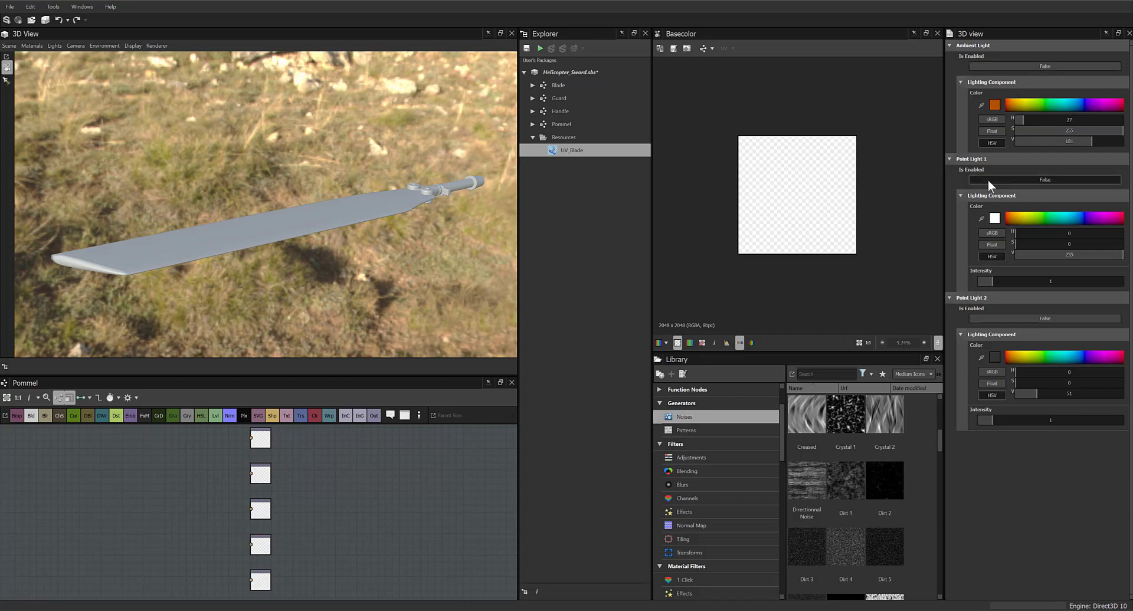
# Enable Point Light 1 and try blue before settling on red as its colour
pyautogui.click(988, 179)
pyautogui.click(1017, 217)
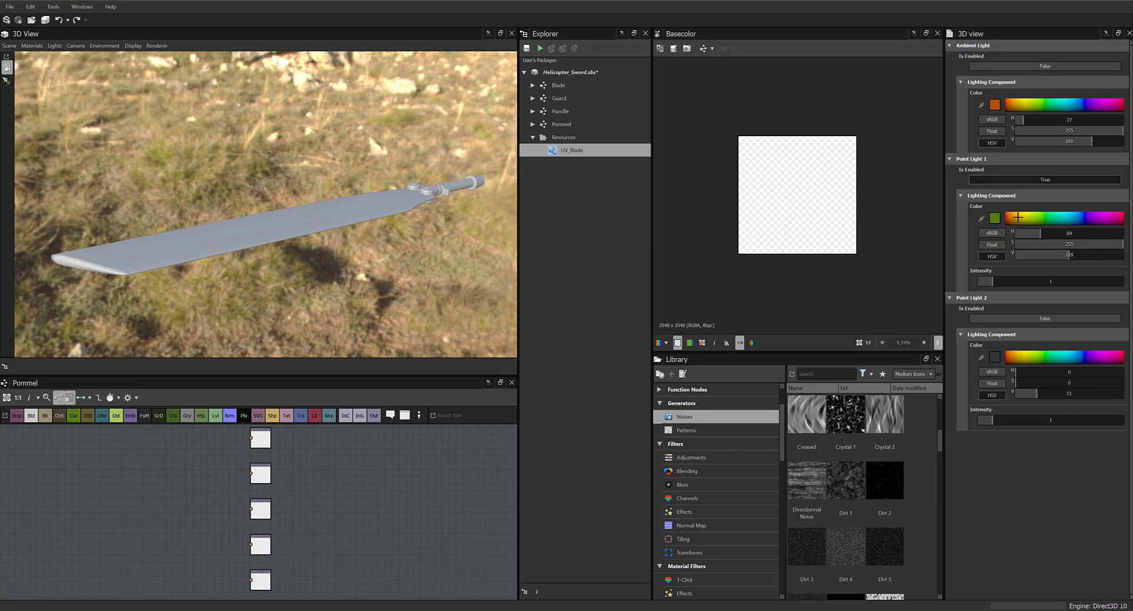
pyautogui.moveTo(1017, 218); pyautogui.dragTo(1072, 218)
pyautogui.moveTo(293, 243)
pyautogui.mouseDown()
pyautogui.moveTo(316, 204)
pyautogui.moveTo(288, 217)
pyautogui.mouseUp()
pyautogui.press('ctrl')
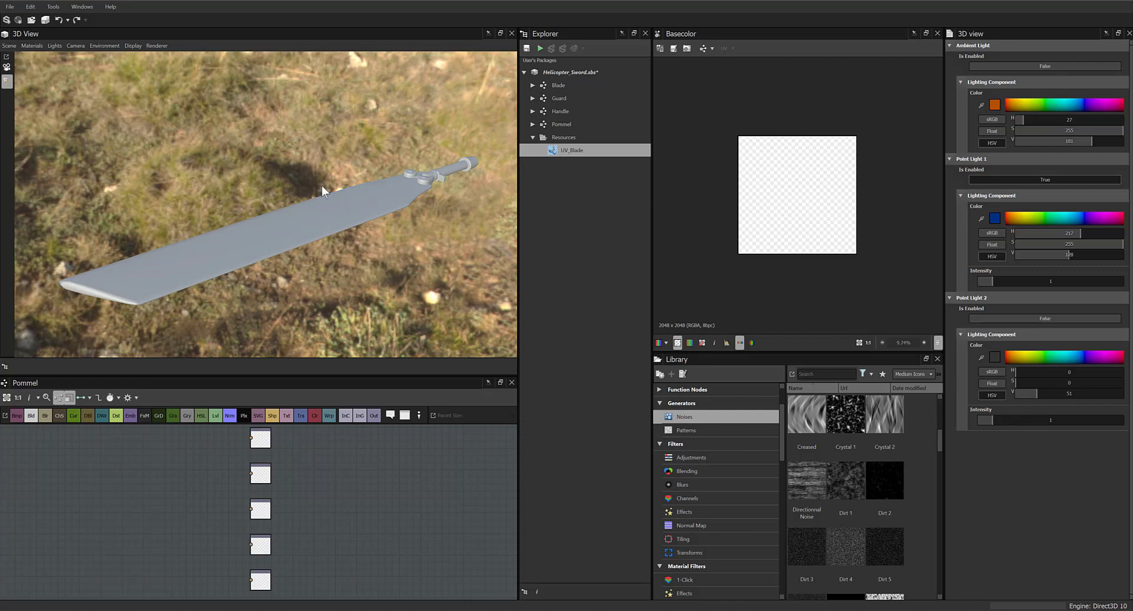
pyautogui.moveTo(346, 219); pyautogui.dragTo(346, 221)
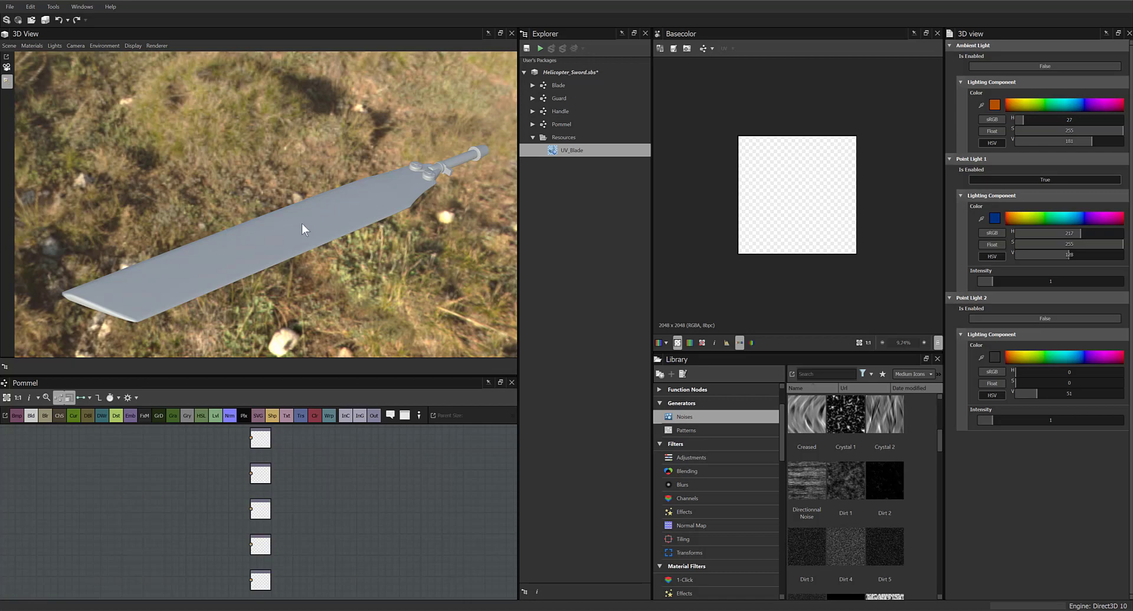
pyautogui.click(1008, 216)
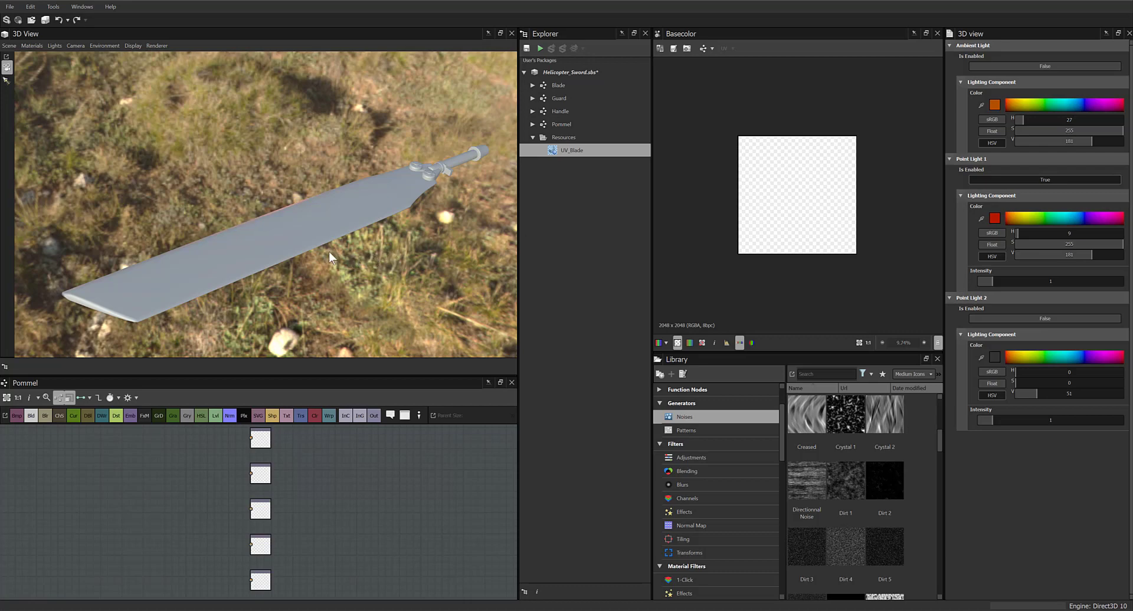
pyautogui.moveTo(328, 251); pyautogui.dragTo(305, 232)
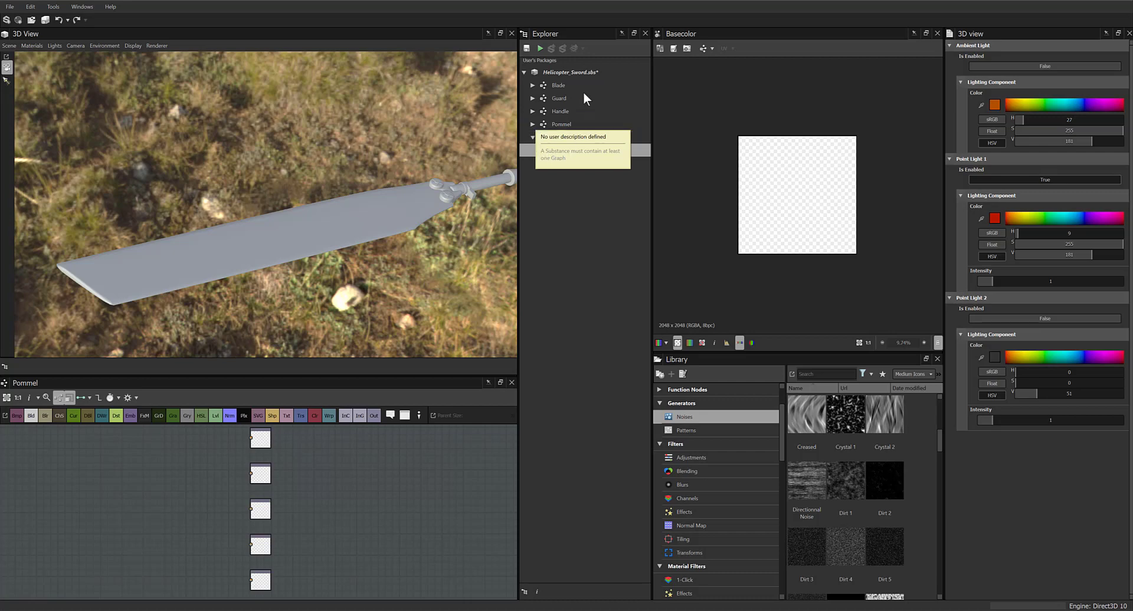
# Apply the Blade graph's outputs to the Default material of the sword mesh in the 3D View
pyautogui.click(560, 84)
pyautogui.click(553, 85)
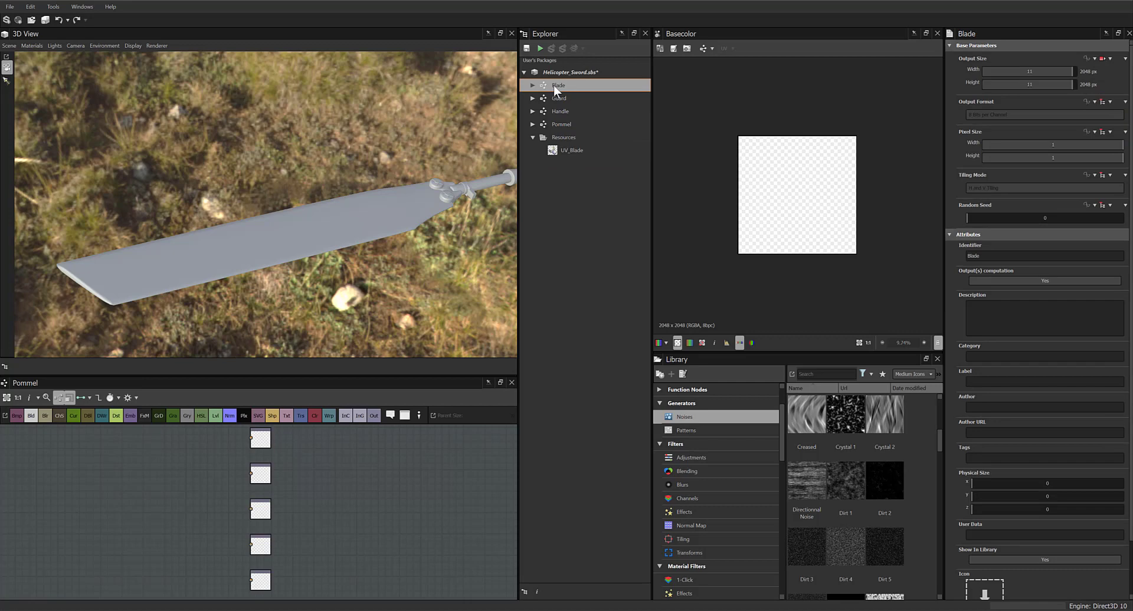
pyautogui.moveTo(553, 84); pyautogui.dragTo(539, 88)
pyautogui.moveTo(467, 111); pyautogui.dragTo(320, 225)
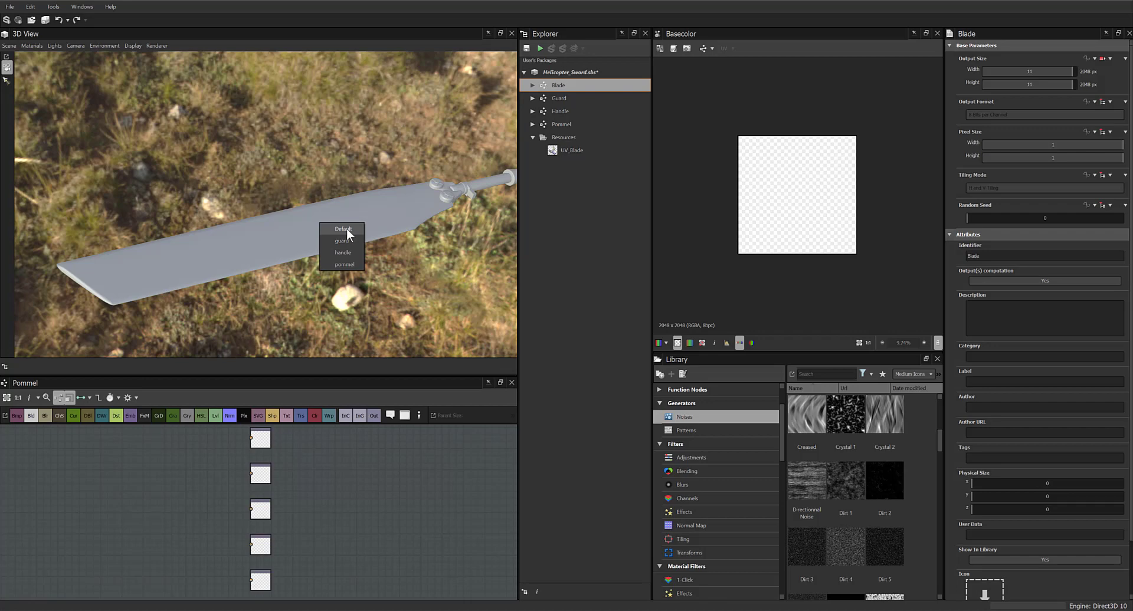
pyautogui.click(346, 229)
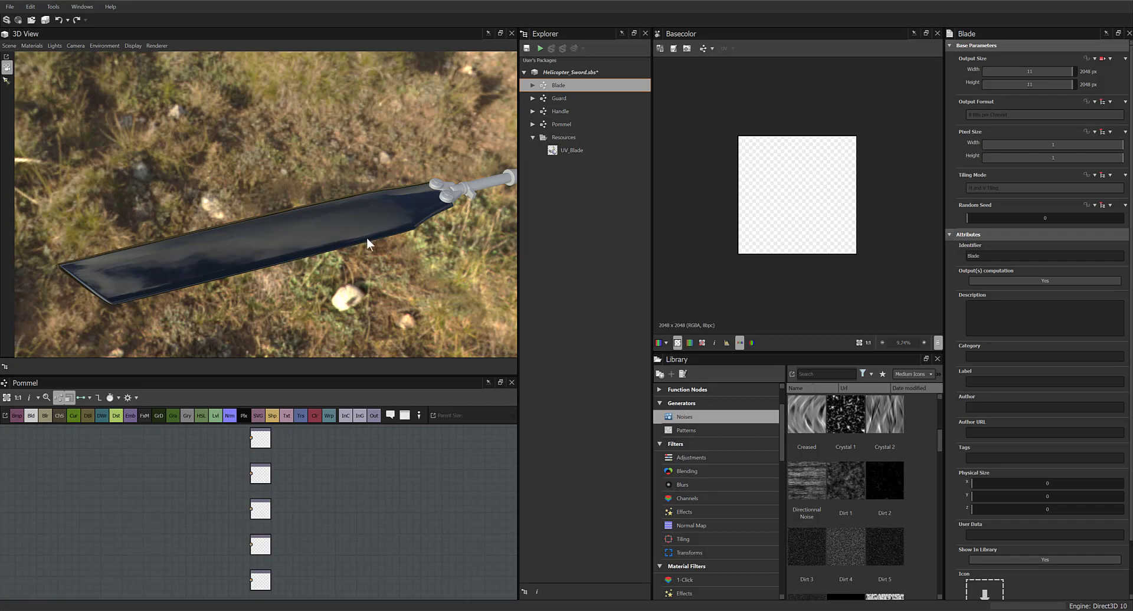
pyautogui.moveTo(367, 268); pyautogui.dragTo(268, 293, button='middle')
pyautogui.moveTo(268, 294); pyautogui.dragTo(348, 274)
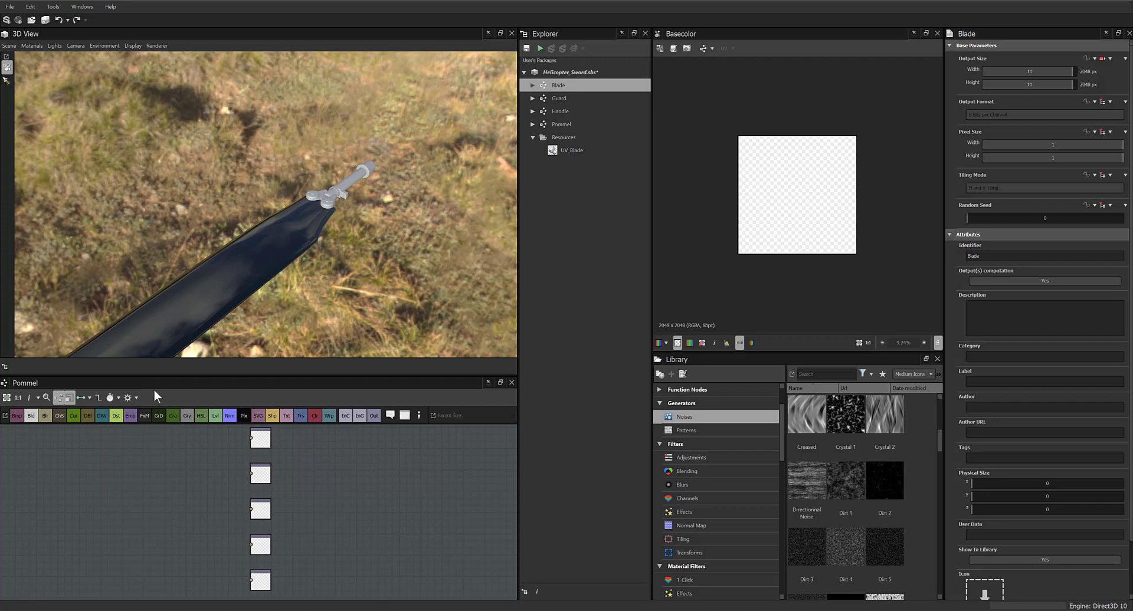
# Add a Uniform Color node beside the outputs of the Pommel graph and set it to dark red with saturation 255 and value 43
pyautogui.moveTo(49, 375); pyautogui.dragTo(53, 347)
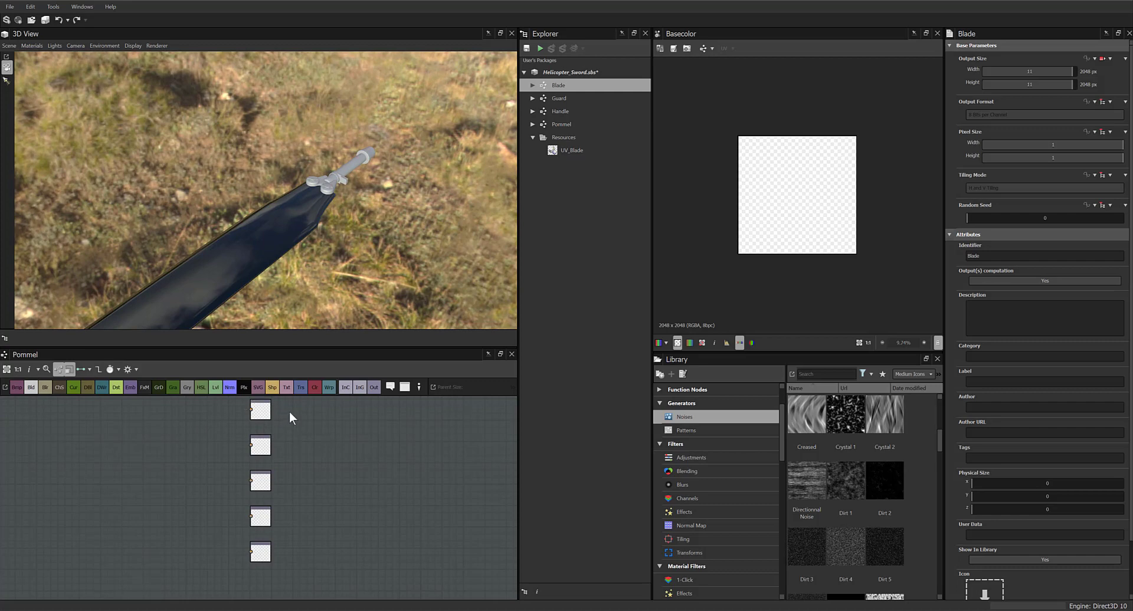
pyautogui.moveTo(290, 416); pyautogui.dragTo(367, 433, button='middle')
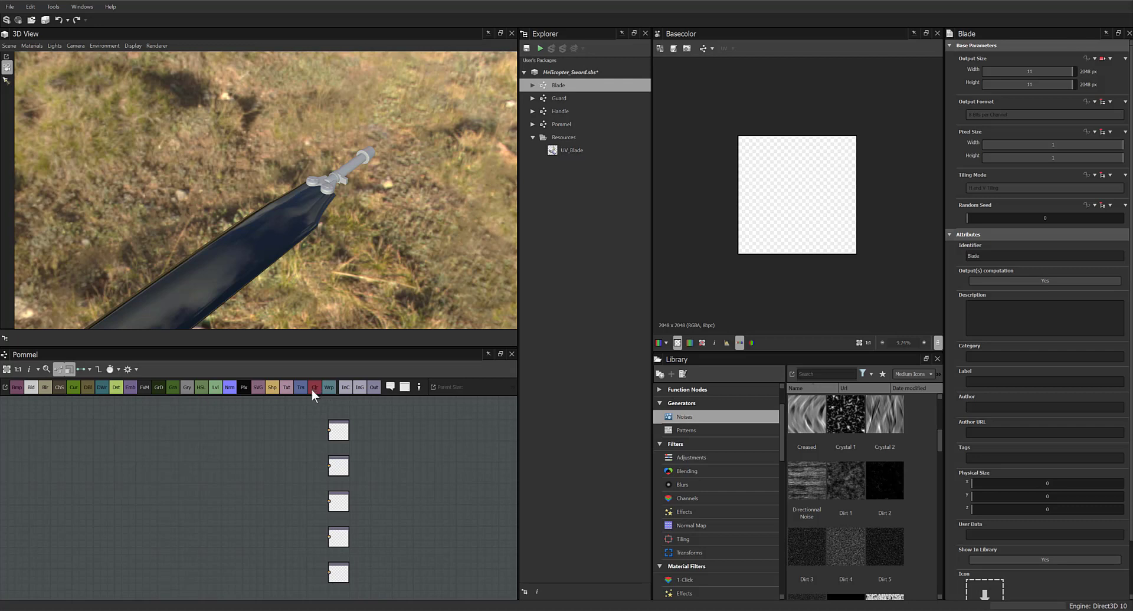
pyautogui.moveTo(313, 387); pyautogui.dragTo(303, 432)
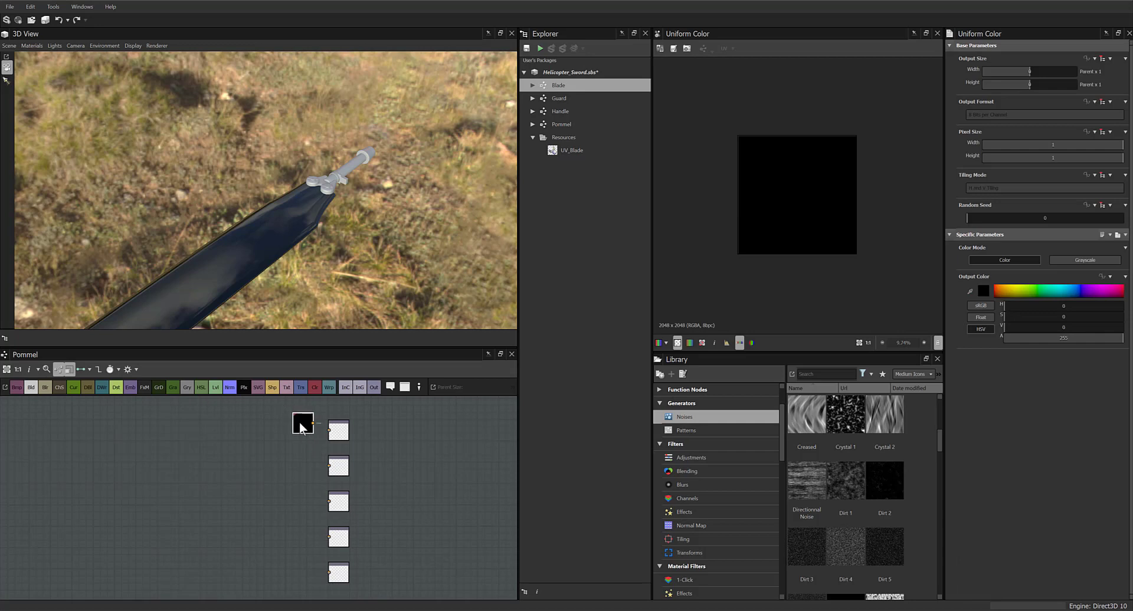
pyautogui.moveTo(280, 424); pyautogui.dragTo(275, 424)
pyautogui.click(998, 292)
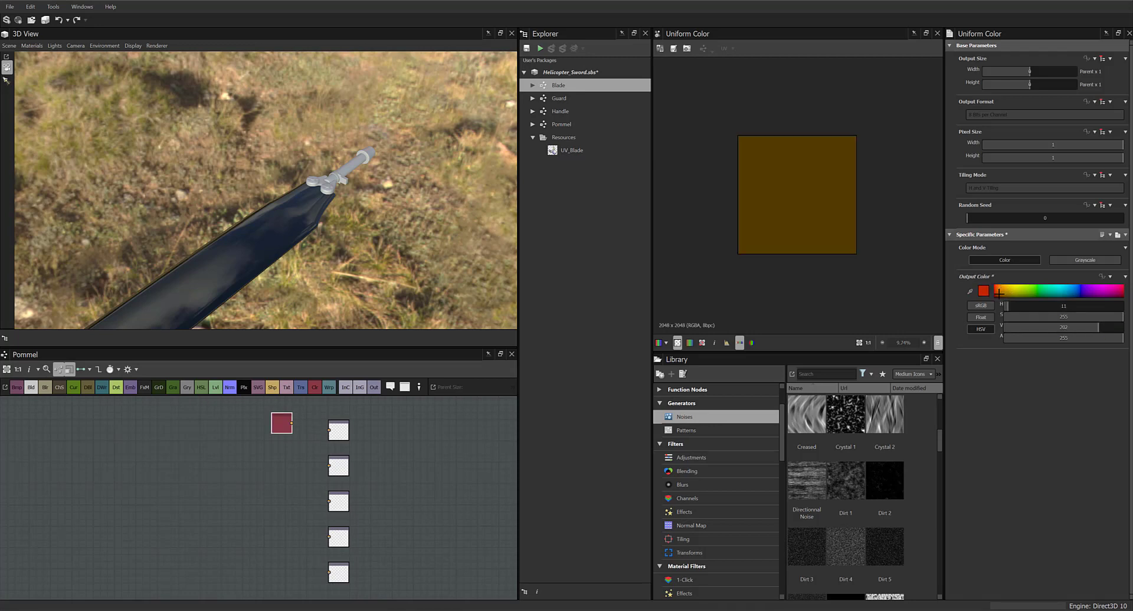
pyautogui.moveTo(998, 292); pyautogui.dragTo(998, 298)
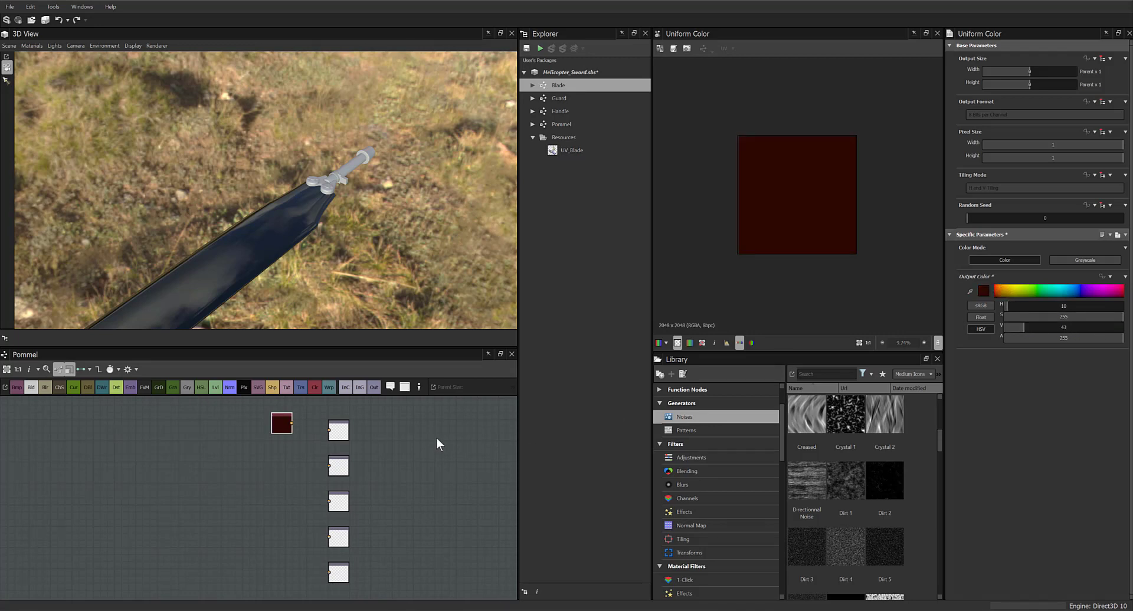
# Examine the output nodes of the Pommel graph, from Base Color, Normal and Roughness to the last one
pyautogui.scroll(3, 330, 459)
pyautogui.moveTo(295, 421); pyautogui.dragTo(316, 493, button='middle')
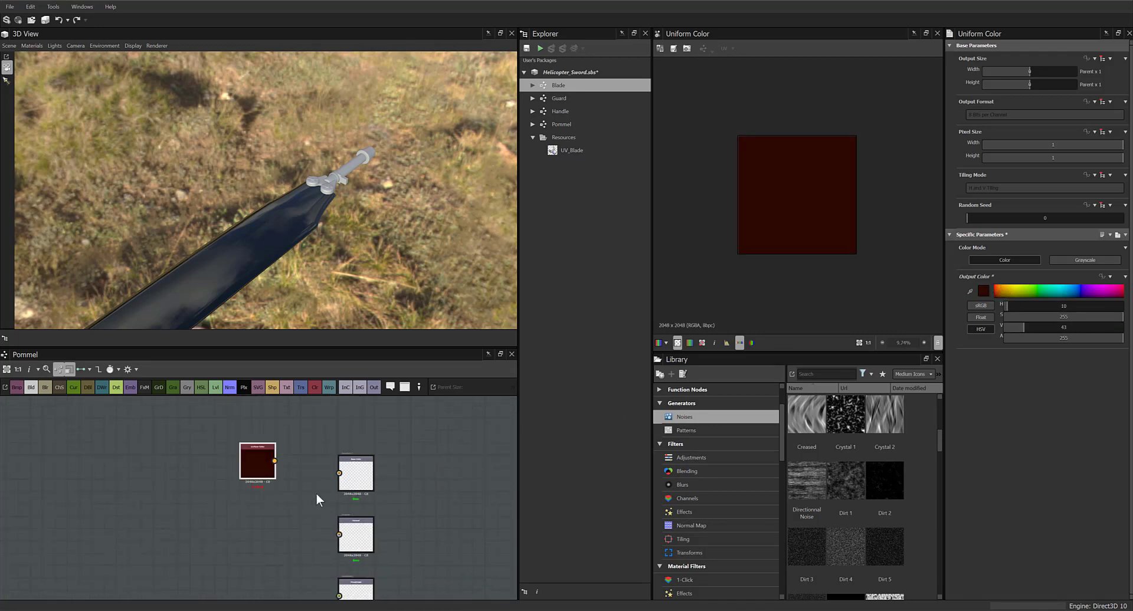
pyautogui.scroll(3, 317, 494)
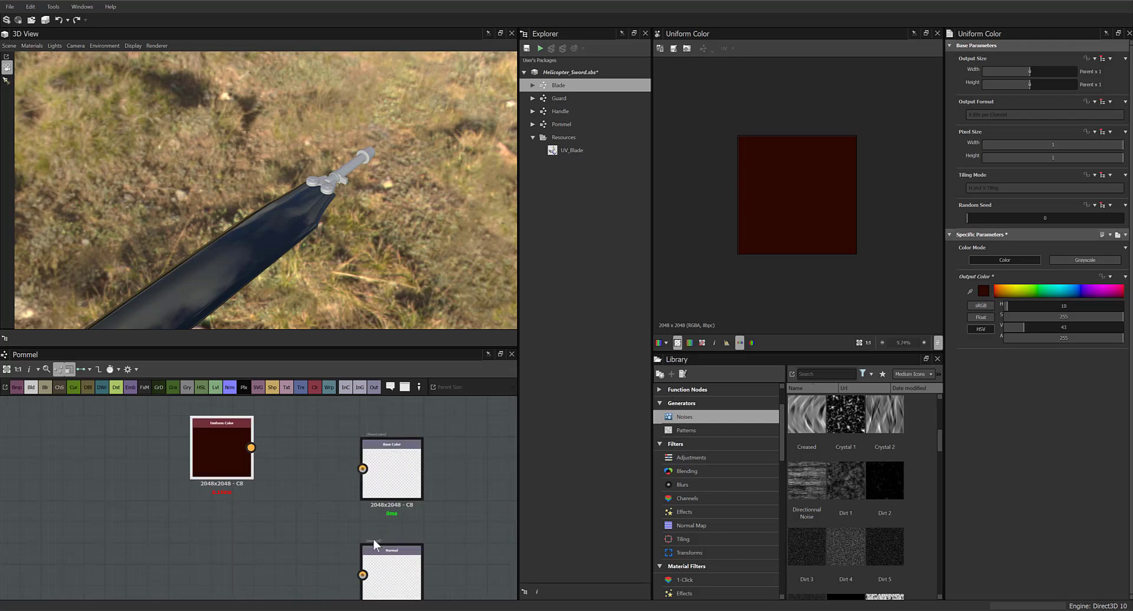
pyautogui.moveTo(462, 541); pyautogui.dragTo(464, 429, button='middle')
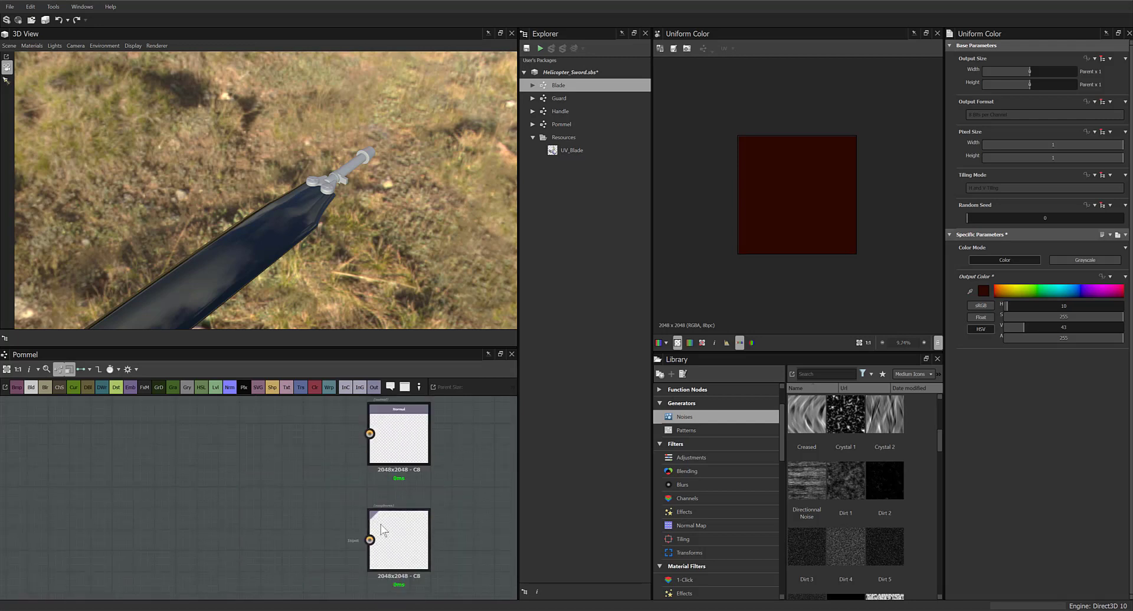
pyautogui.moveTo(450, 471); pyautogui.dragTo(456, 407, button='middle')
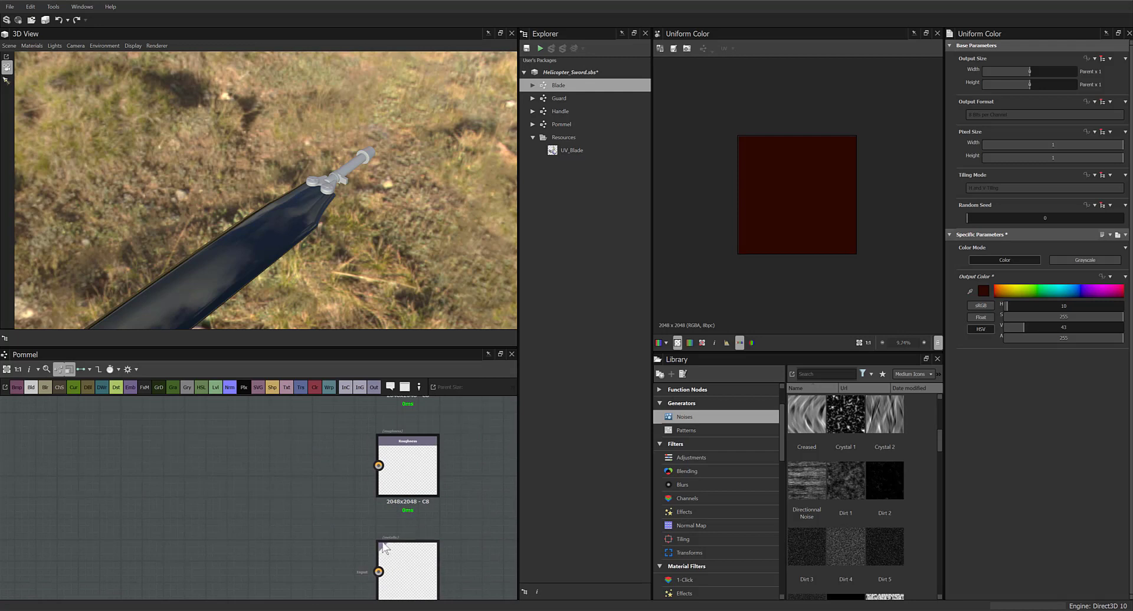
pyautogui.scroll(-3, 429, 518)
pyautogui.moveTo(452, 476); pyautogui.dragTo(412, 498, button='middle')
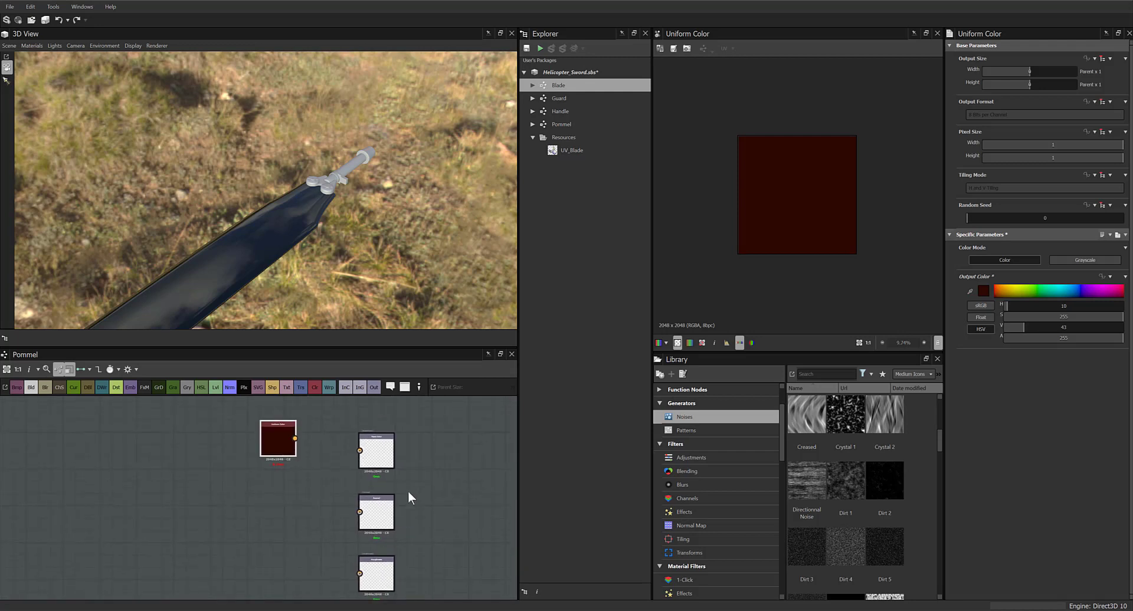
pyautogui.moveTo(428, 460); pyautogui.dragTo(443, 337, button='middle')
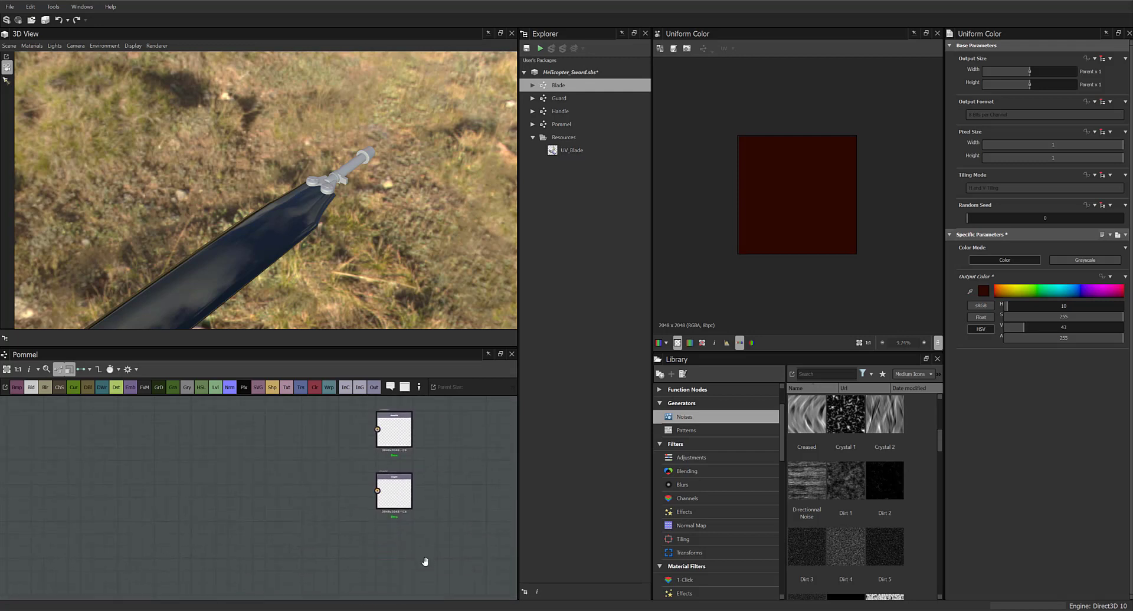
pyautogui.moveTo(444, 419); pyautogui.dragTo(452, 524, button='middle')
# Connect the dark red Uniform Color node to the Base Color output and show that output in the 2D View
pyautogui.scroll(2, 441, 538)
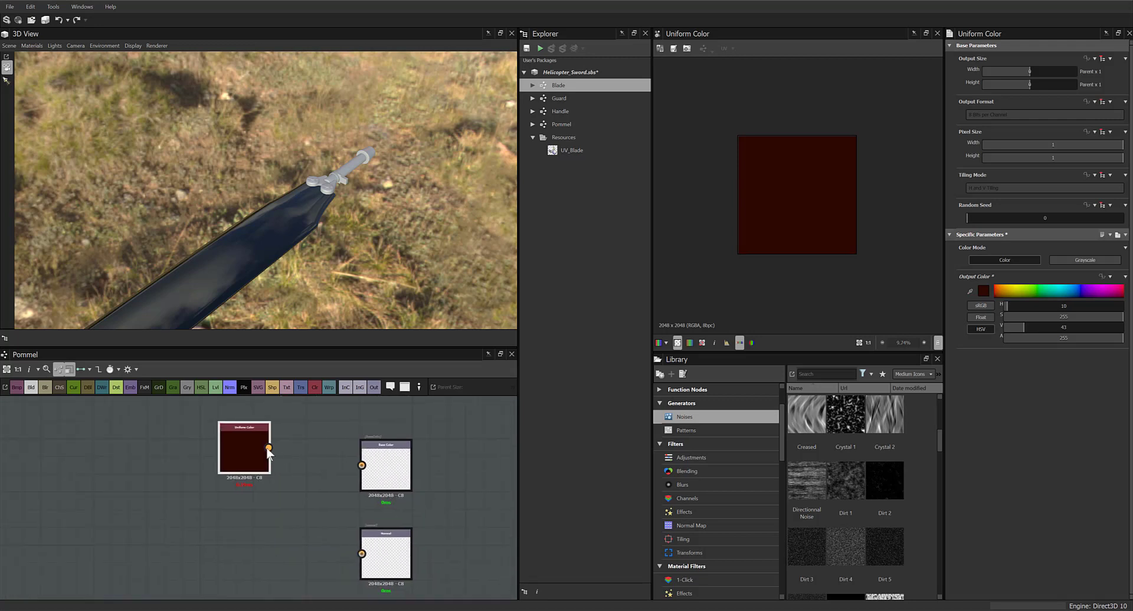
pyautogui.moveTo(269, 449); pyautogui.dragTo(362, 465)
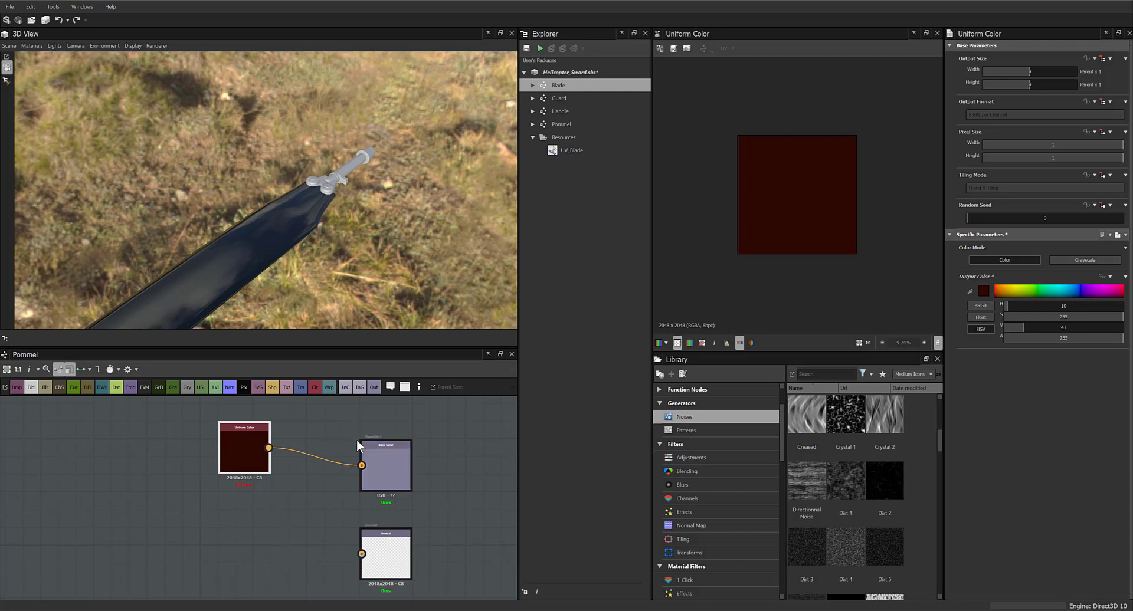
pyautogui.click(372, 465)
pyautogui.doubleClick(371, 463)
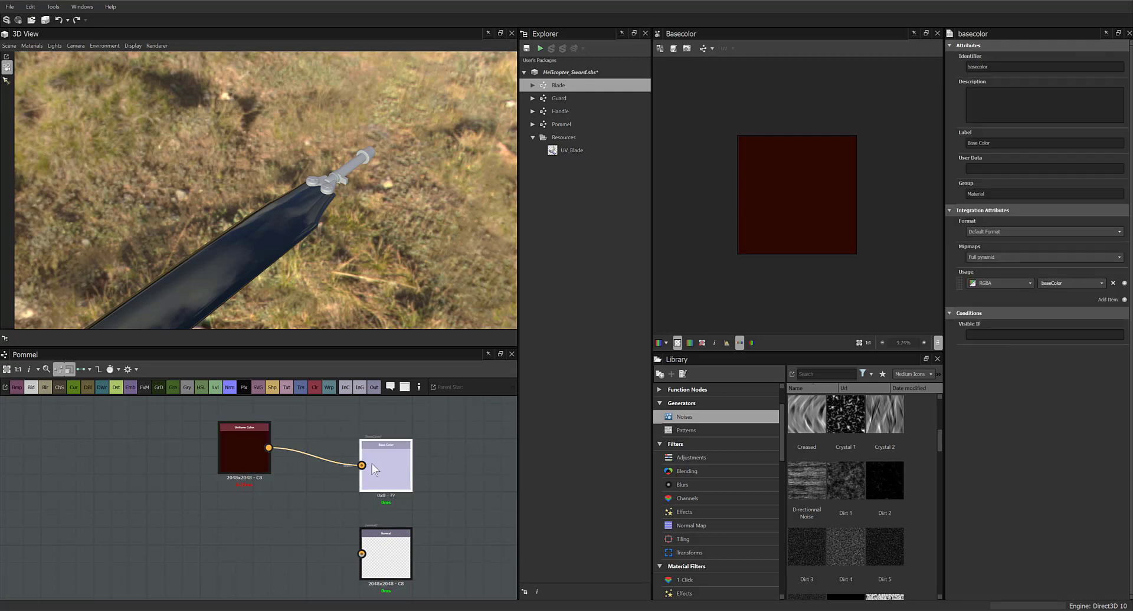
pyautogui.scroll(-1, 303, 426)
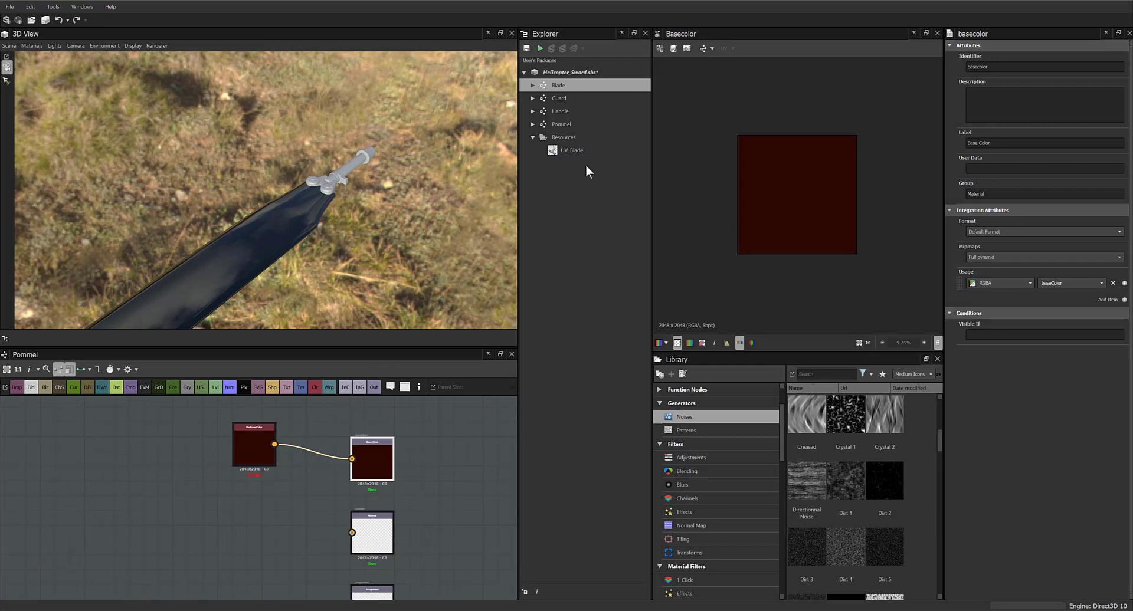
# Apply the Blade graph's outputs to the Default material of the sword mesh once more
pyautogui.moveTo(559, 86); pyautogui.dragTo(259, 201)
pyautogui.moveTo(258, 243); pyautogui.dragTo(257, 239)
pyautogui.click(274, 246)
# Change the Pommel graph's Uniform Color node to an orange with hue 42 and saturation 255
pyautogui.click(258, 447)
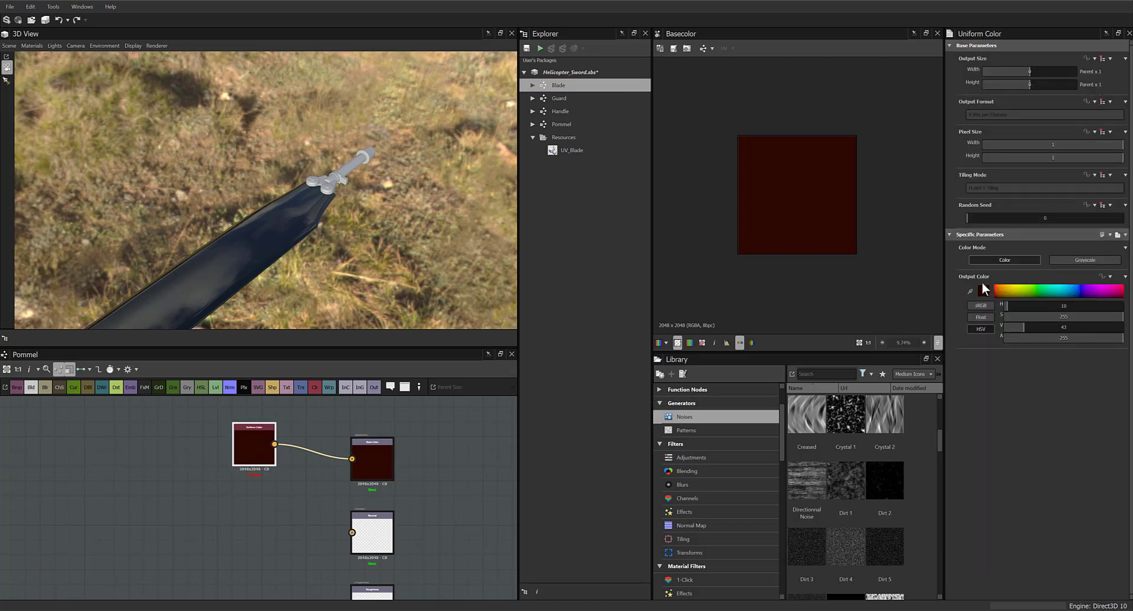
pyautogui.moveTo(996, 287); pyautogui.dragTo(1009, 291)
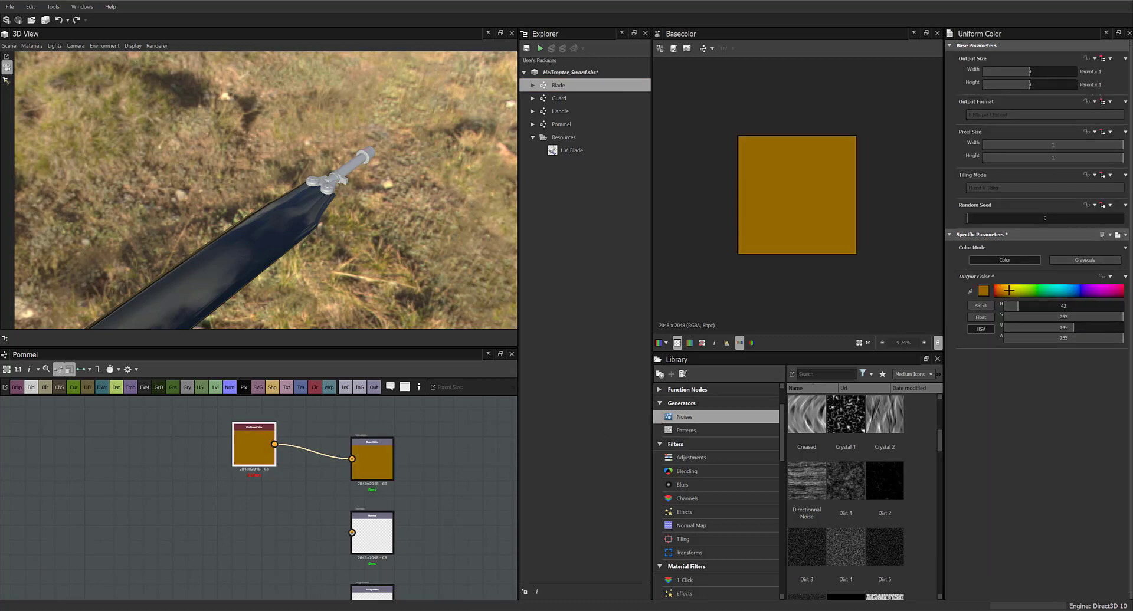
pyautogui.click(415, 446)
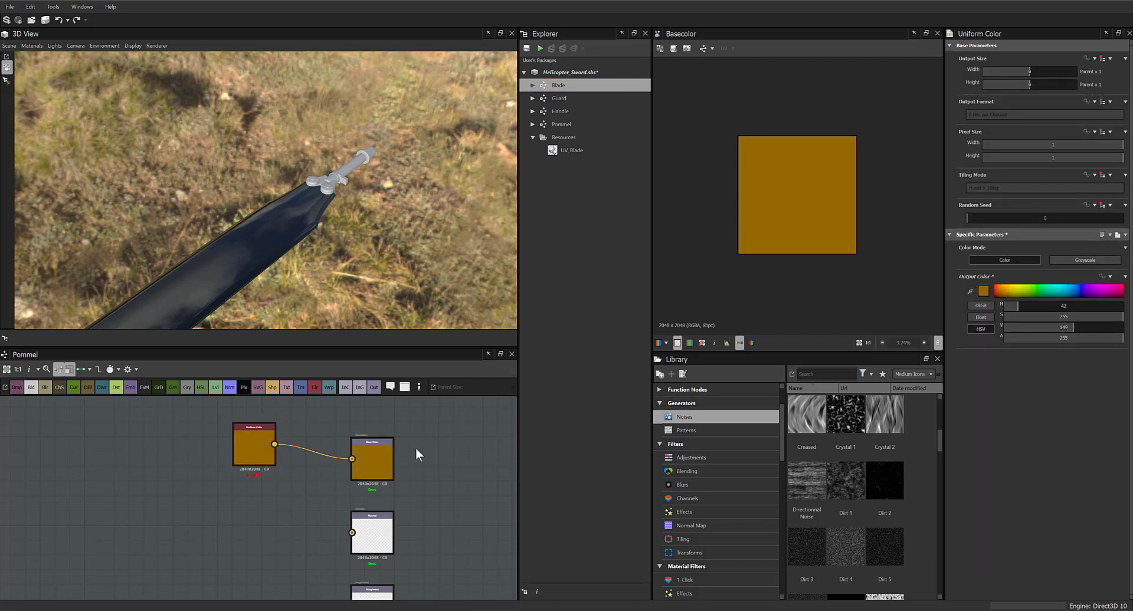
pyautogui.scroll(-1, 423, 451)
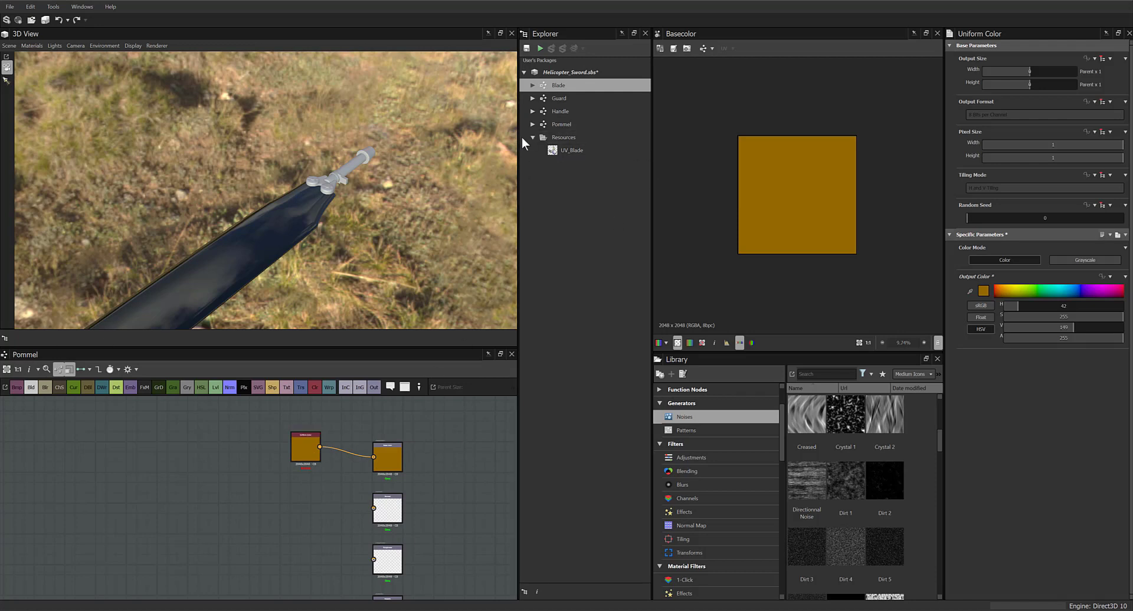
# Add a teal Uniform Color node with hue 174 and saturation 255 to the Blade graph and connect it to the Base Color output
pyautogui.doubleClick(554, 86)
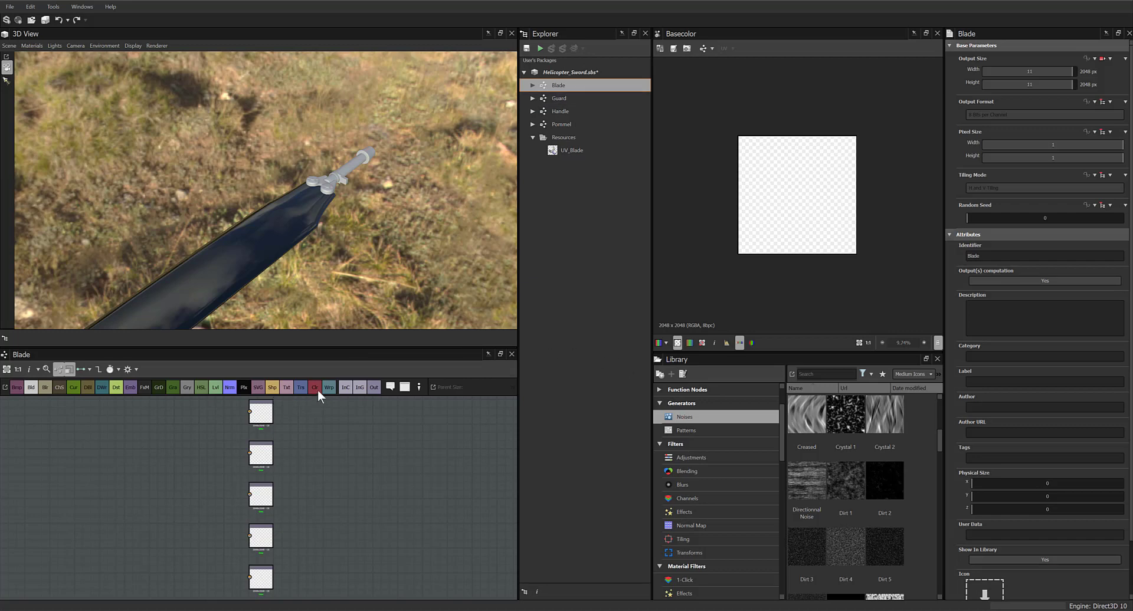
pyautogui.moveTo(316, 388); pyautogui.dragTo(207, 420)
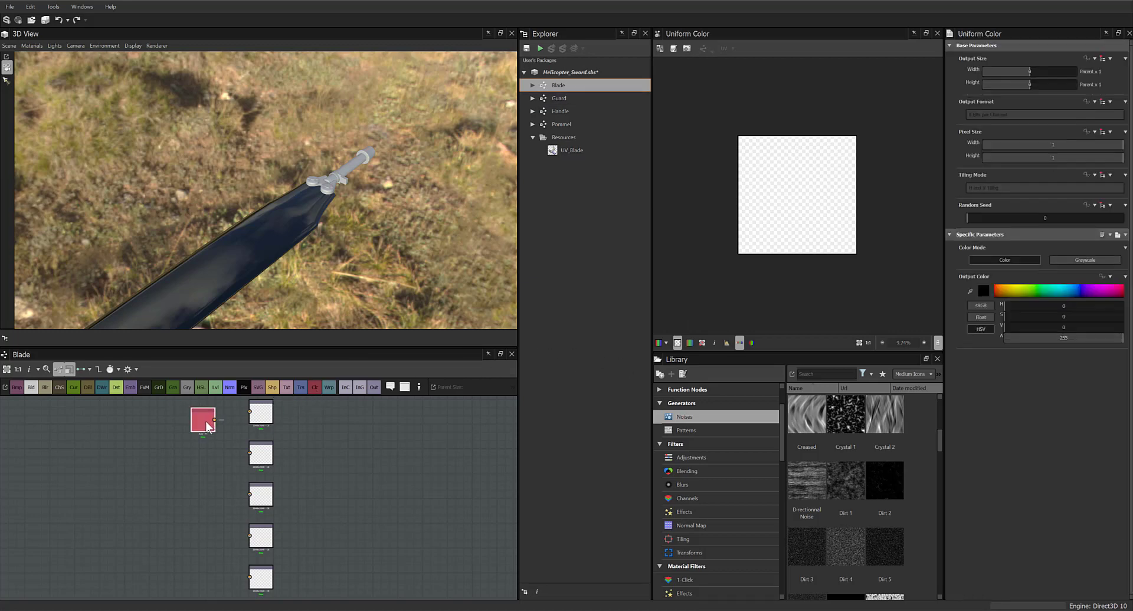
pyautogui.click(1057, 289)
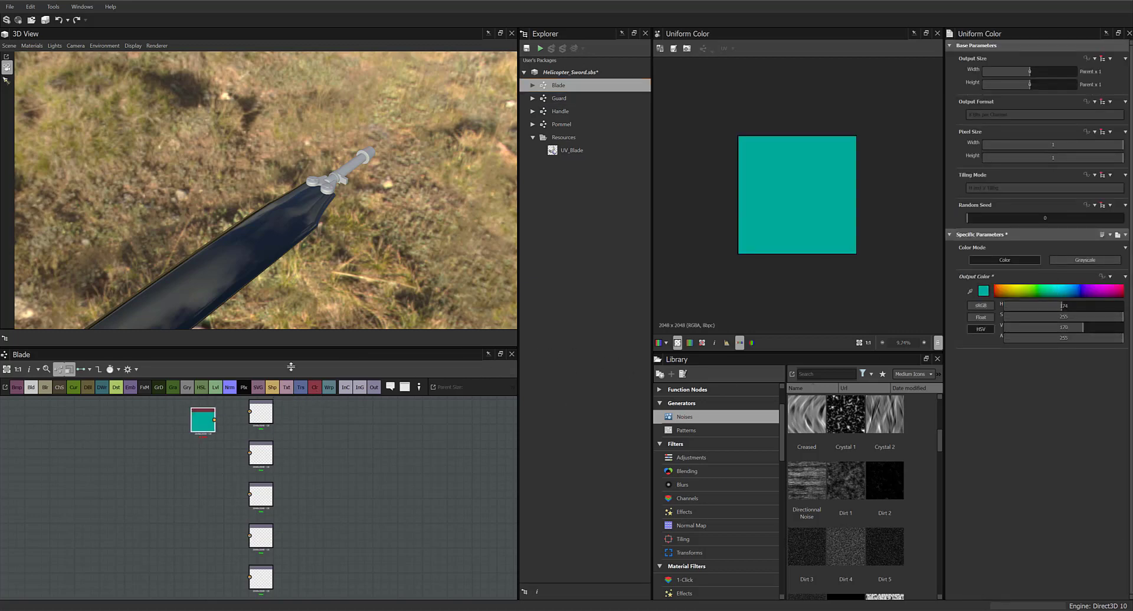
pyautogui.moveTo(214, 420); pyautogui.dragTo(249, 411)
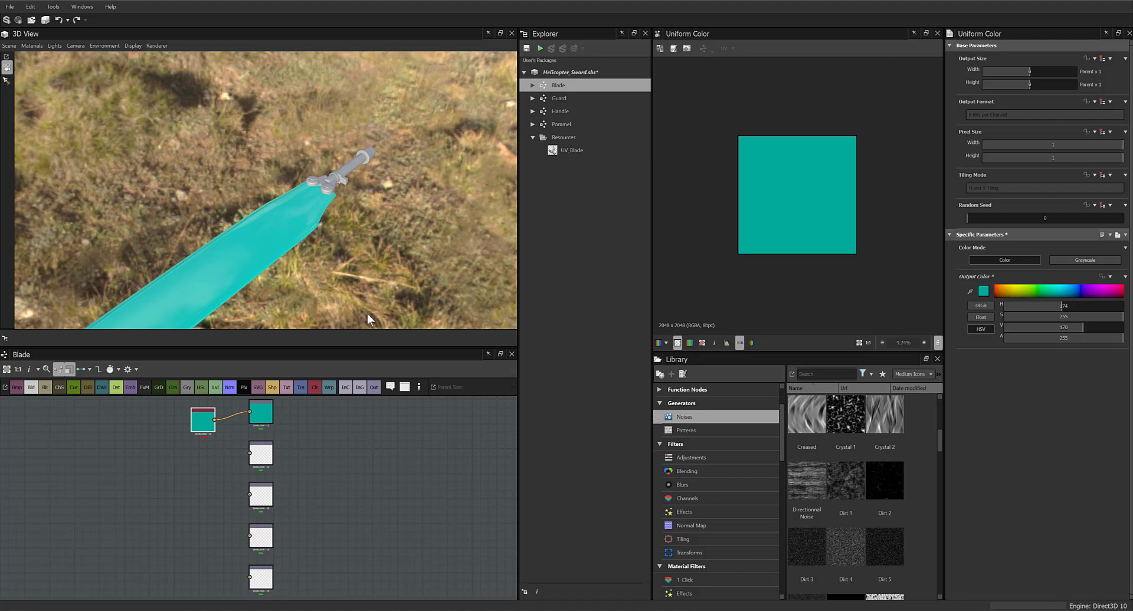
pyautogui.moveTo(352, 273); pyautogui.dragTo(260, 253)
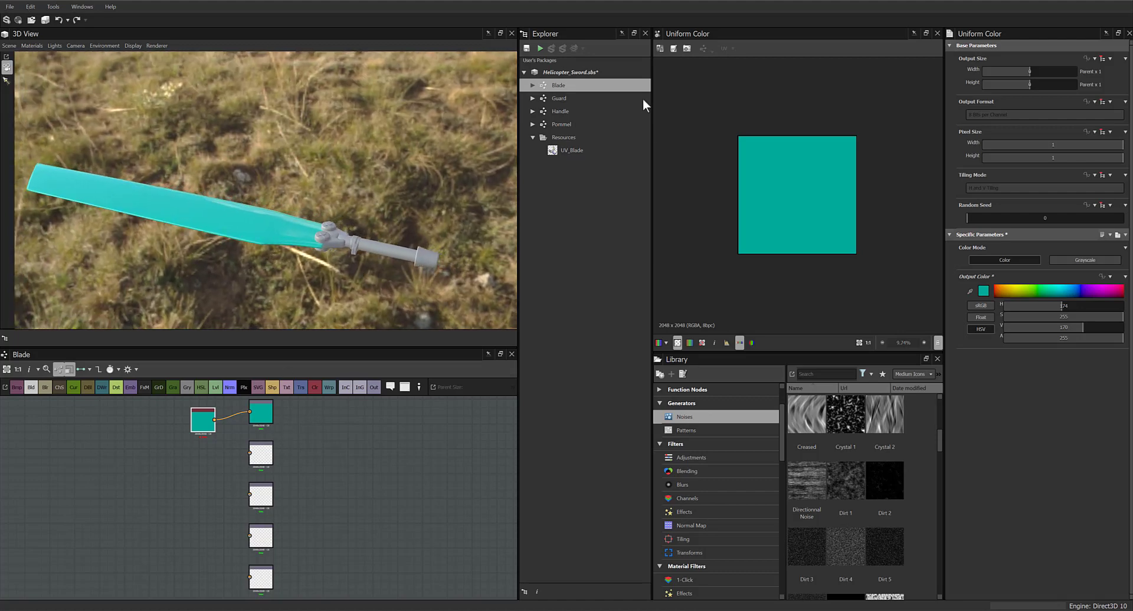
# Add an olive Uniform Color node with hue 65, saturation 255 and value 117 to the Guard graph and connect it to the first output
pyautogui.click(564, 97)
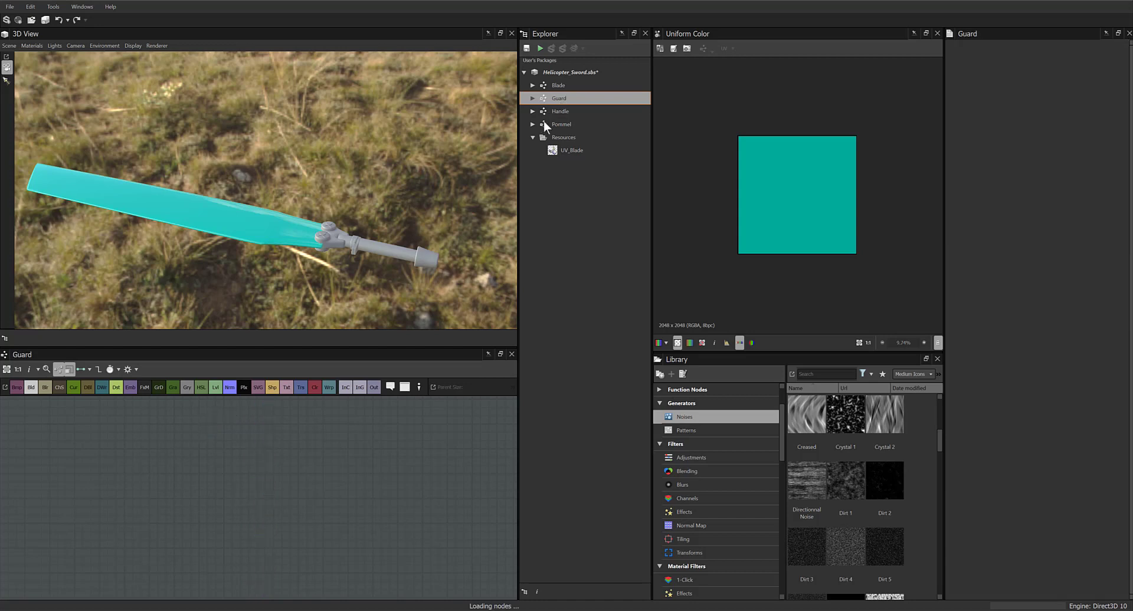
pyautogui.moveTo(313, 387); pyautogui.dragTo(225, 423)
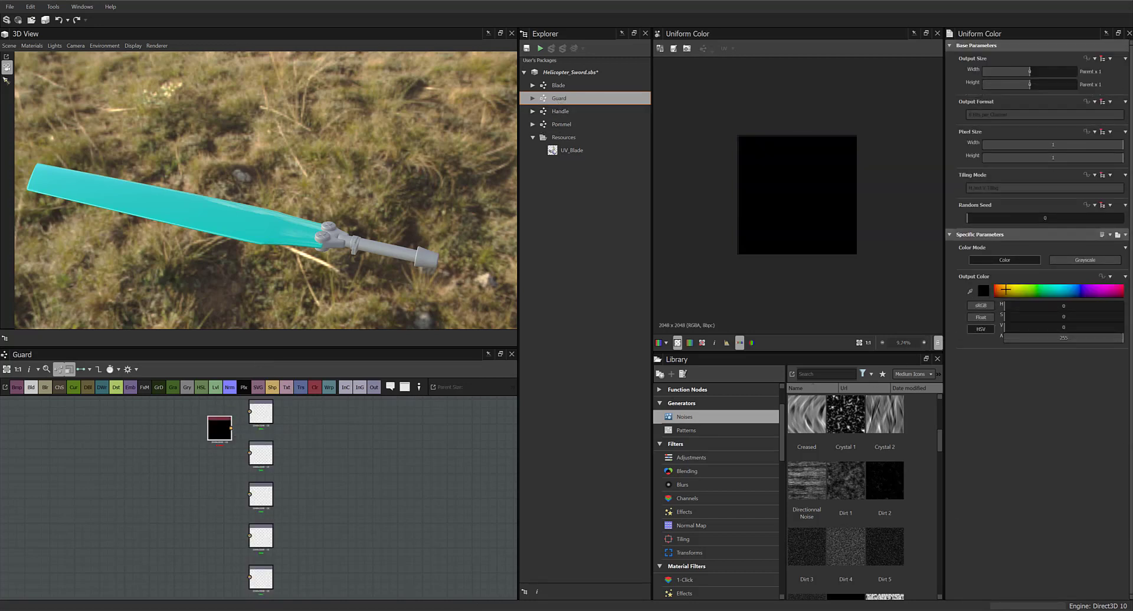
pyautogui.click(1017, 292)
pyautogui.moveTo(231, 429); pyautogui.dragTo(267, 411)
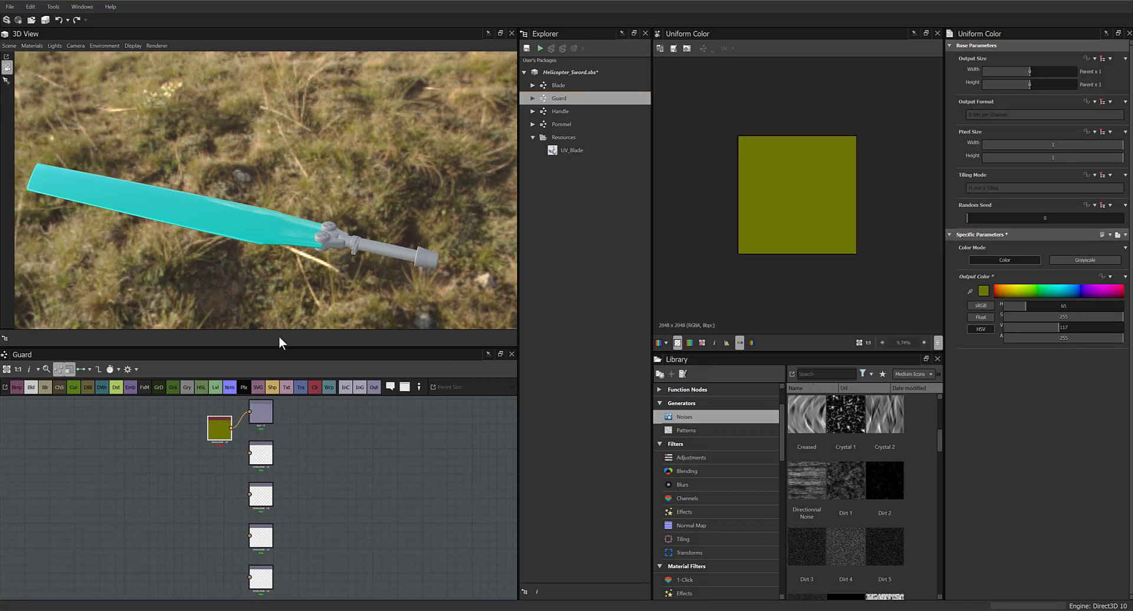
# Apply the Guard graph's outputs to the guard material of the sword mesh
pyautogui.click(558, 98)
pyautogui.rightClick(330, 242)
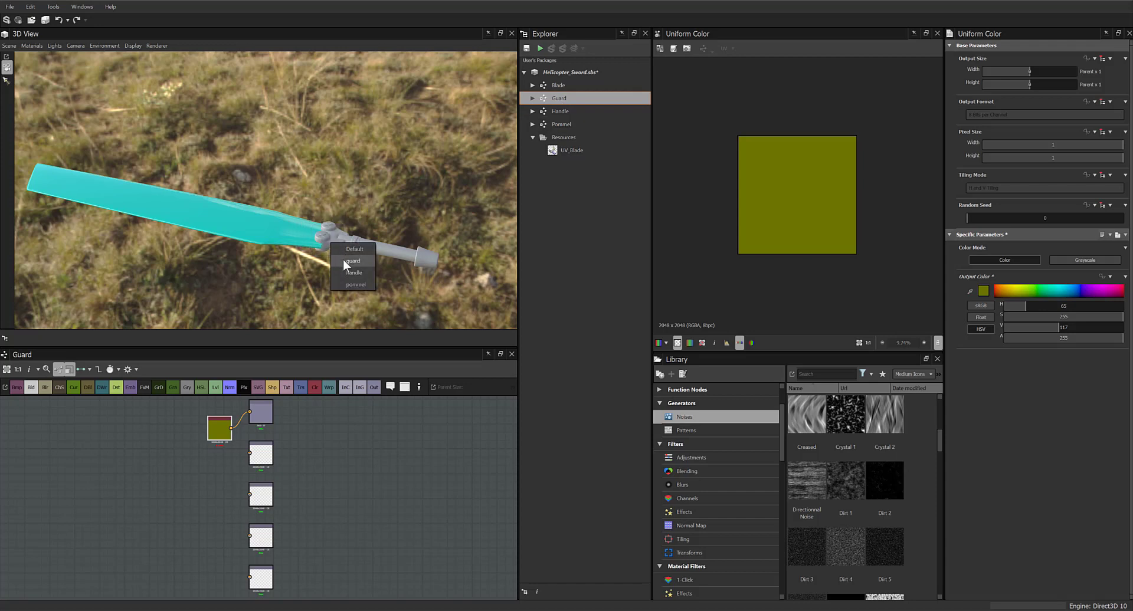
pyautogui.click(352, 261)
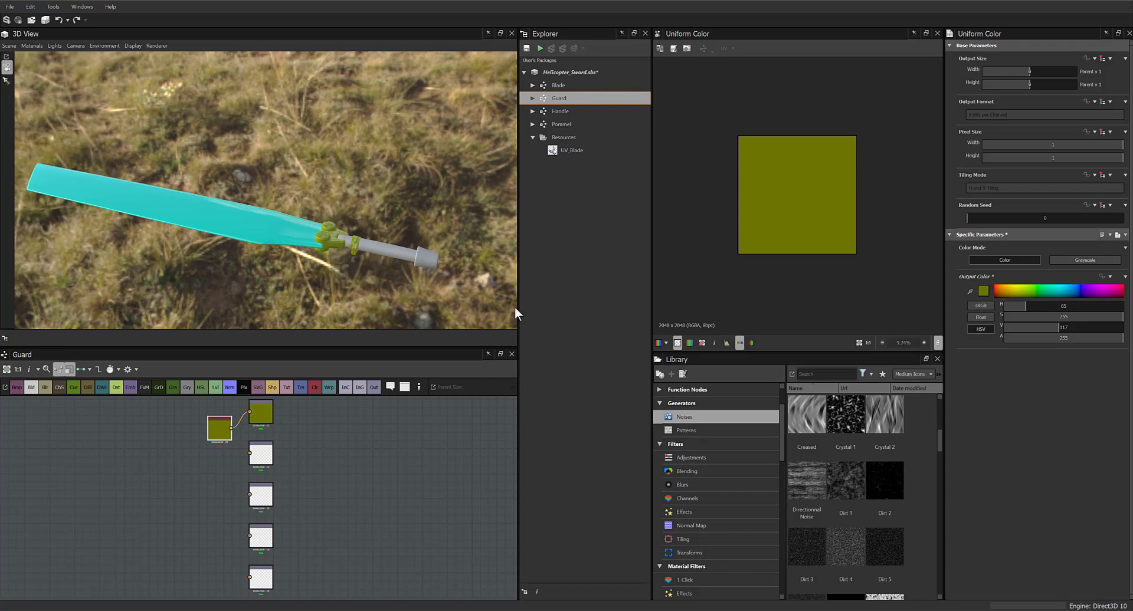
# Add a black Uniform Color node to the Handle graph and connect it to the first output
pyautogui.click(563, 111)
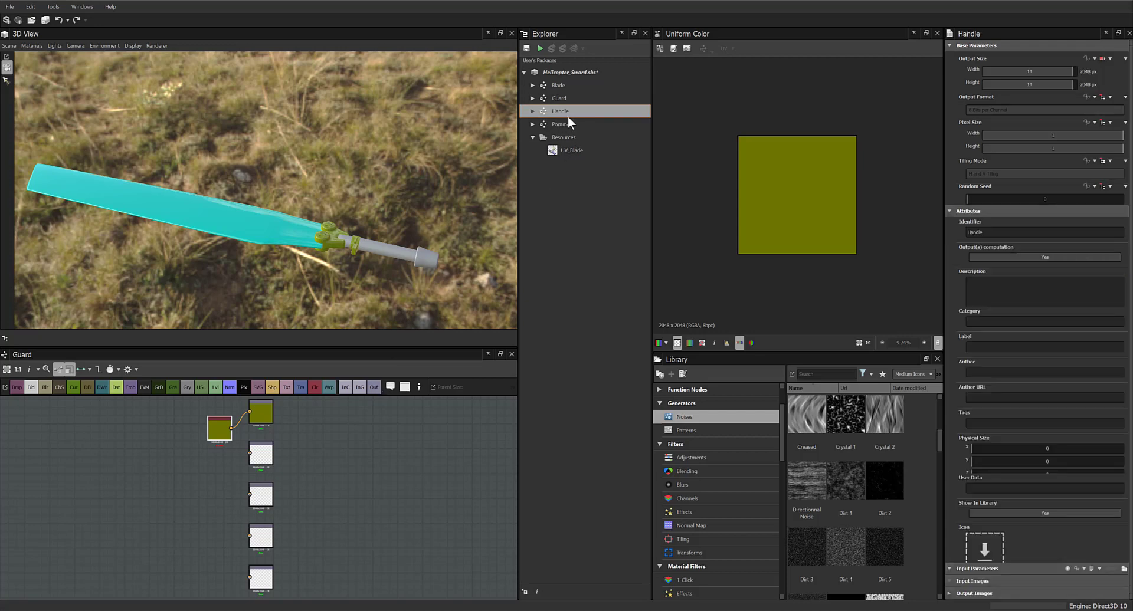
pyautogui.doubleClick(565, 113)
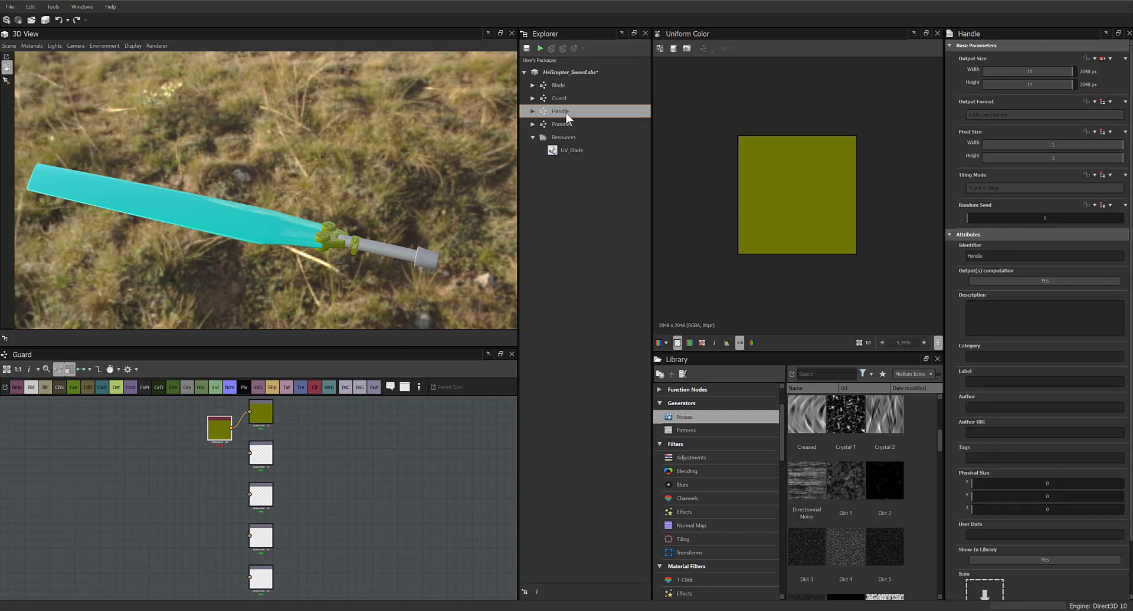
pyautogui.click(315, 387)
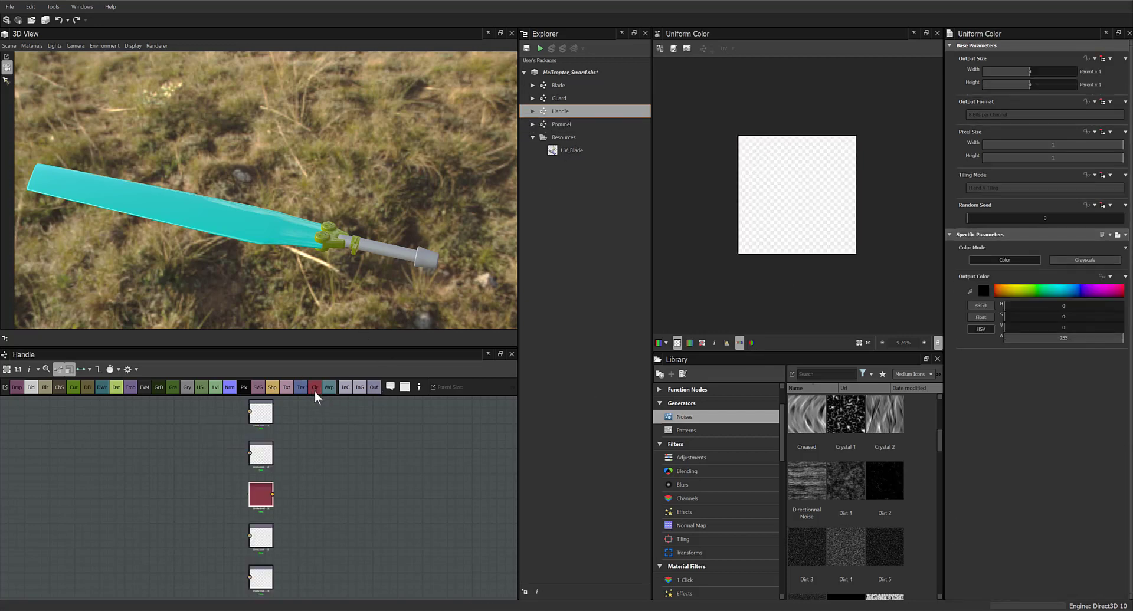
pyautogui.moveTo(261, 495); pyautogui.dragTo(250, 411)
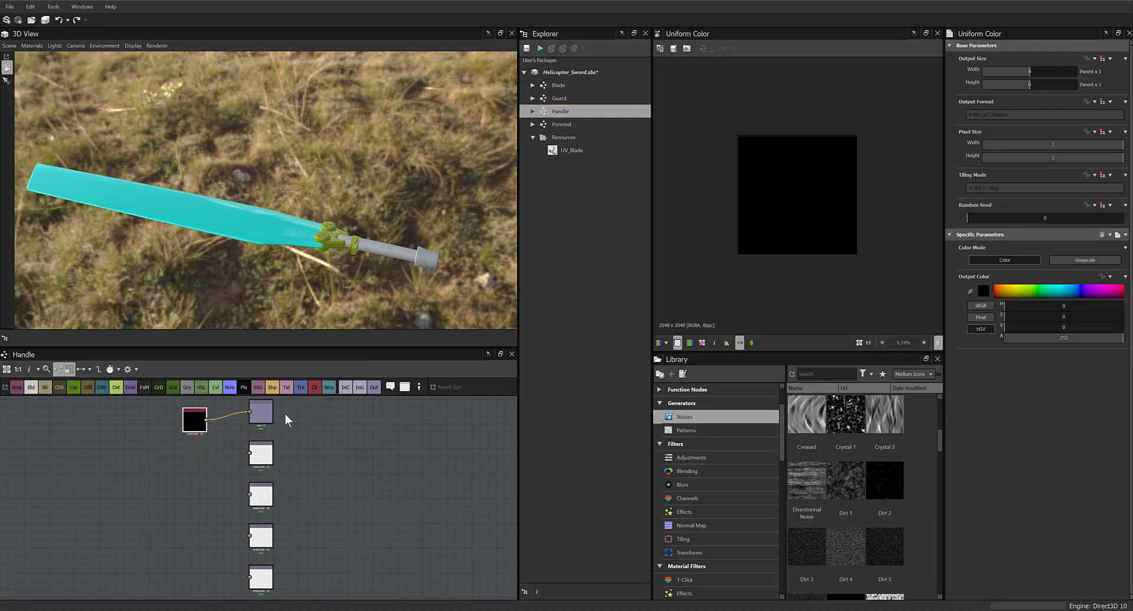
# Apply the Handle graph to the sword's handle material and the Pommel graph to its pommel material
pyautogui.moveTo(561, 111); pyautogui.dragTo(385, 250)
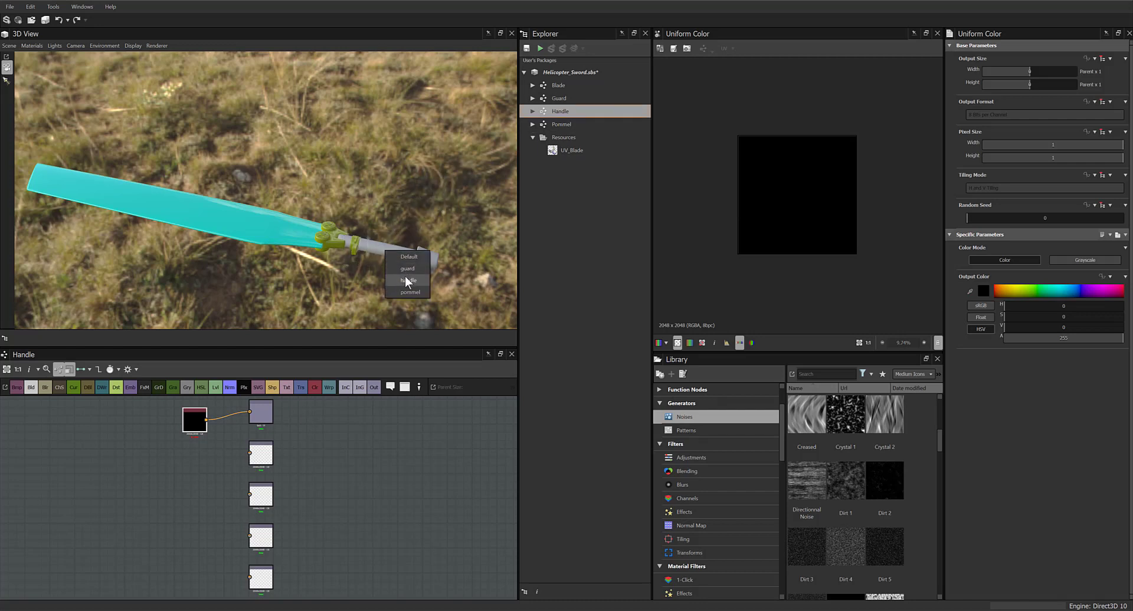
pyautogui.click(407, 279)
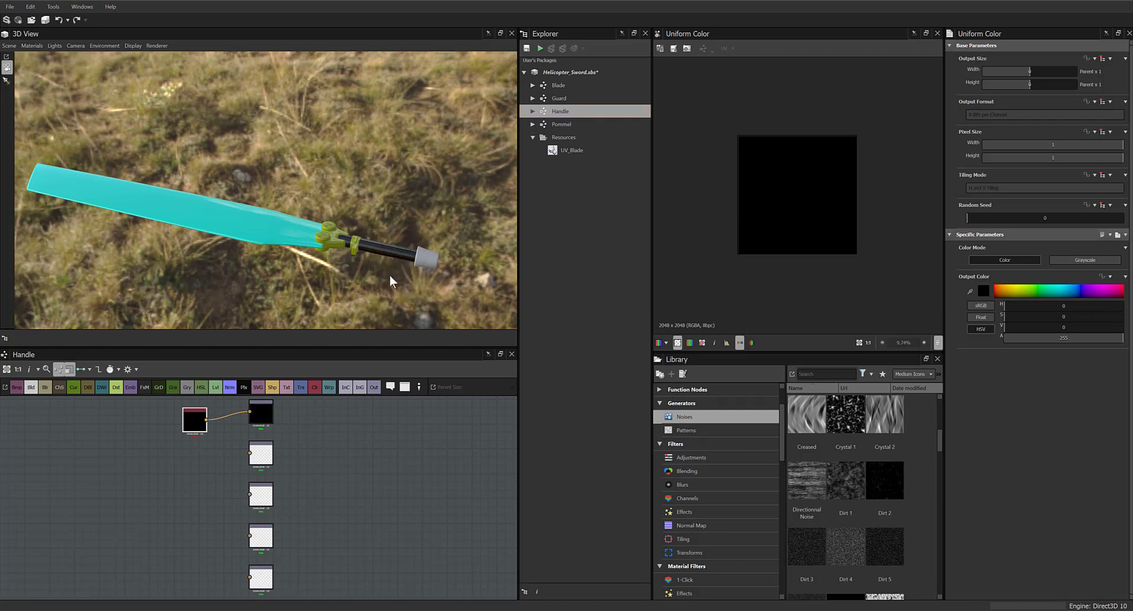
pyautogui.moveTo(562, 124); pyautogui.dragTo(429, 260)
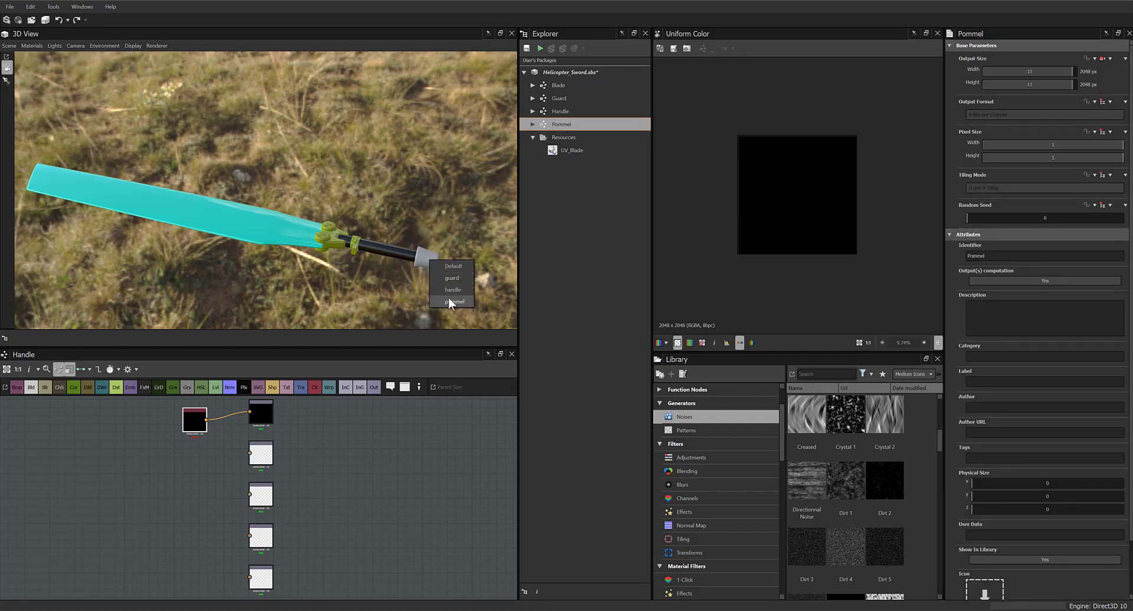
pyautogui.click(449, 300)
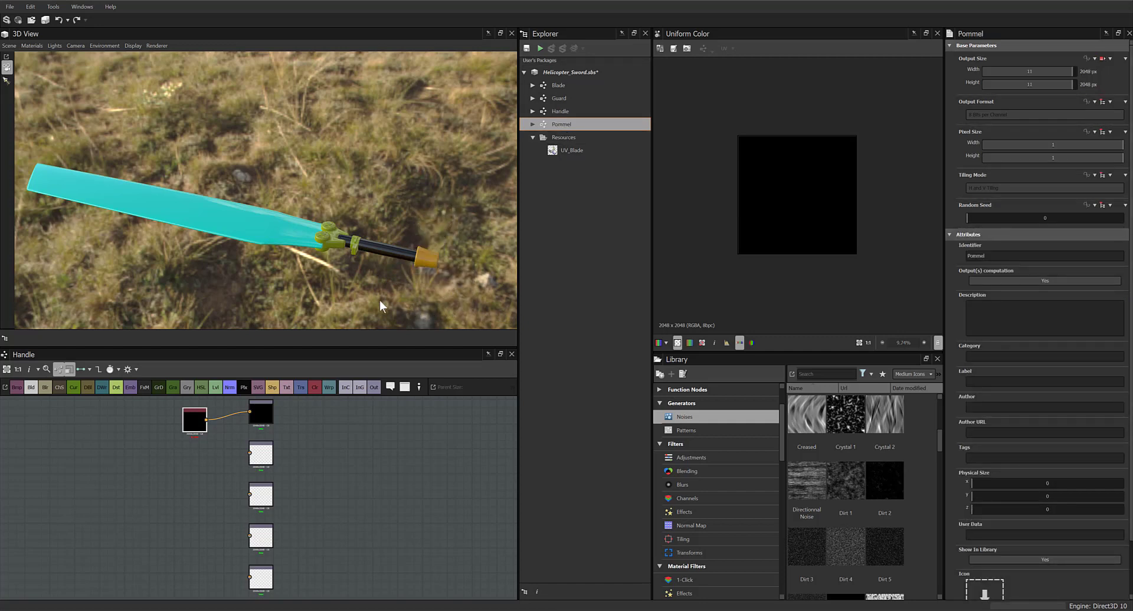
pyautogui.scroll(3, 379, 305)
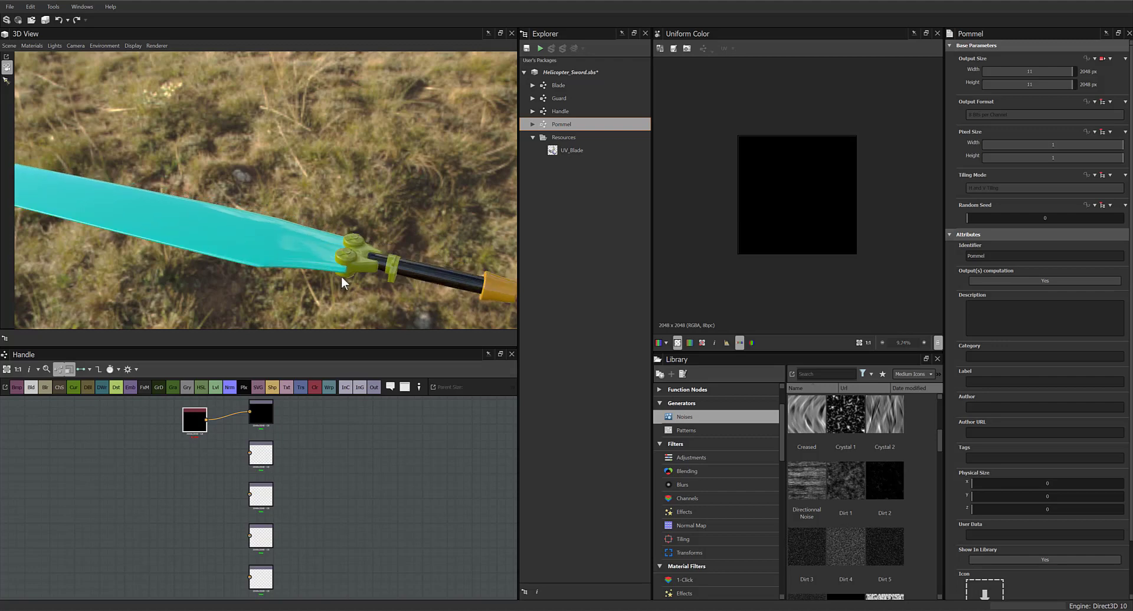
pyautogui.moveTo(367, 285)
pyautogui.mouseDown()
pyautogui.moveTo(438, 223)
pyautogui.moveTo(430, 203)
pyautogui.moveTo(341, 250)
pyautogui.moveTo(360, 288)
pyautogui.mouseUp()
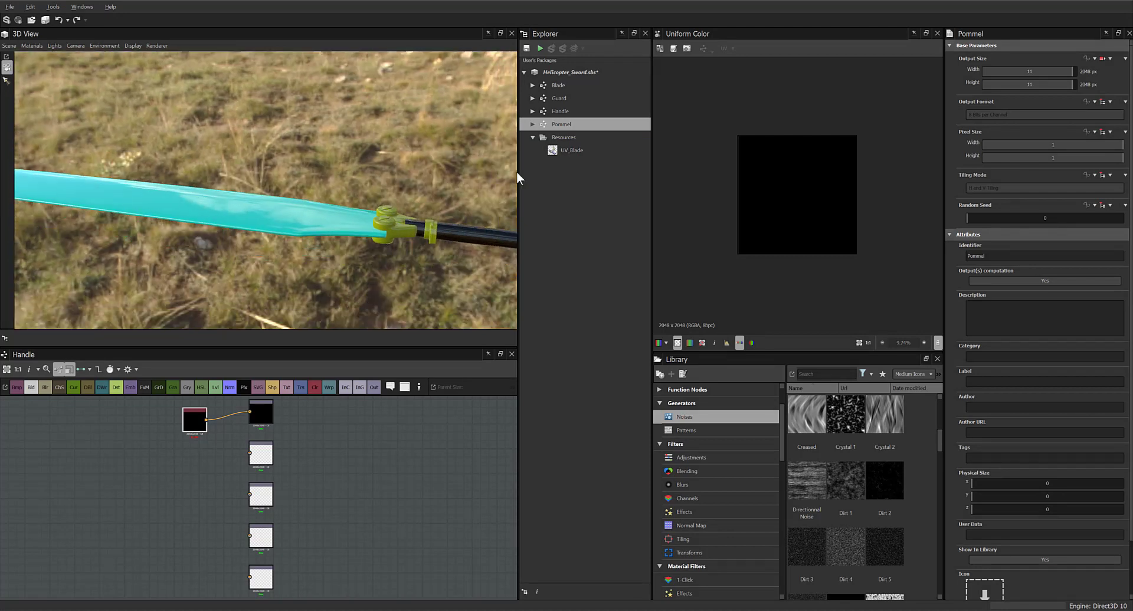
# Reopen the Blade graph and move its column of output nodes farther away from the teal Uniform Color node
pyautogui.click(559, 84)
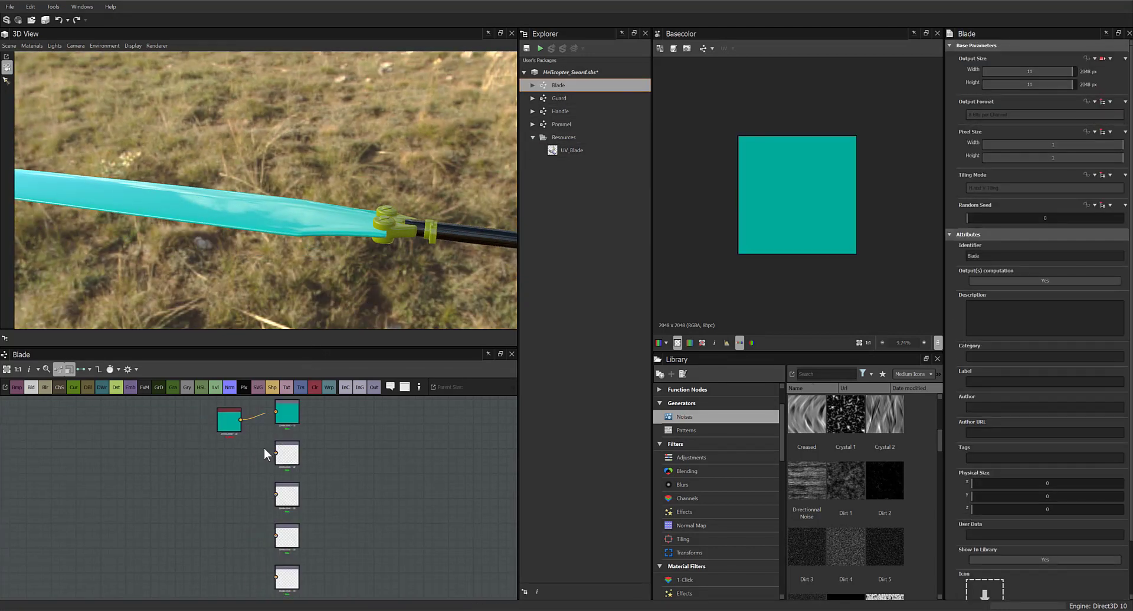
pyautogui.moveTo(320, 410); pyautogui.dragTo(387, 421)
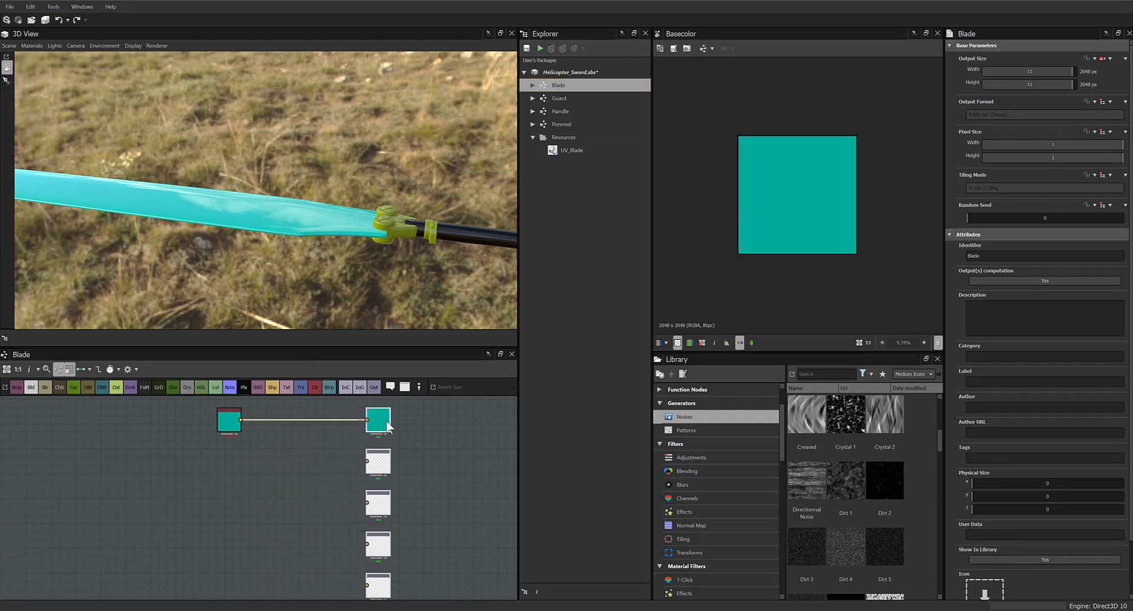
pyautogui.click(319, 468)
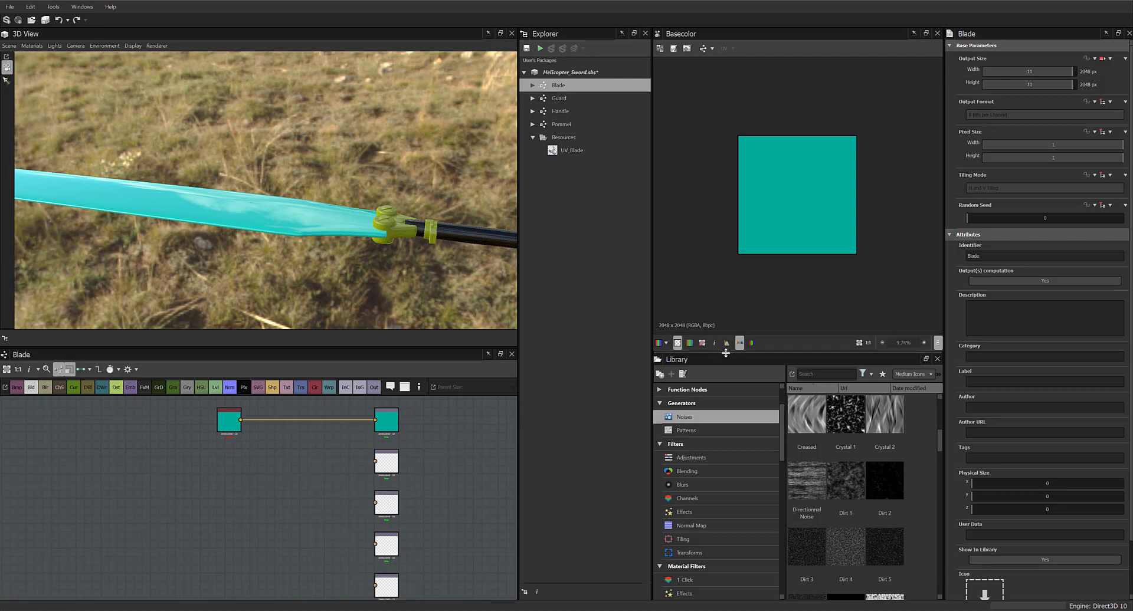
# Enlarge the Library and look through the Noises generators, including the grunge maps, fibers, fur and fractal sums
pyautogui.moveTo(726, 352); pyautogui.dragTo(737, 272)
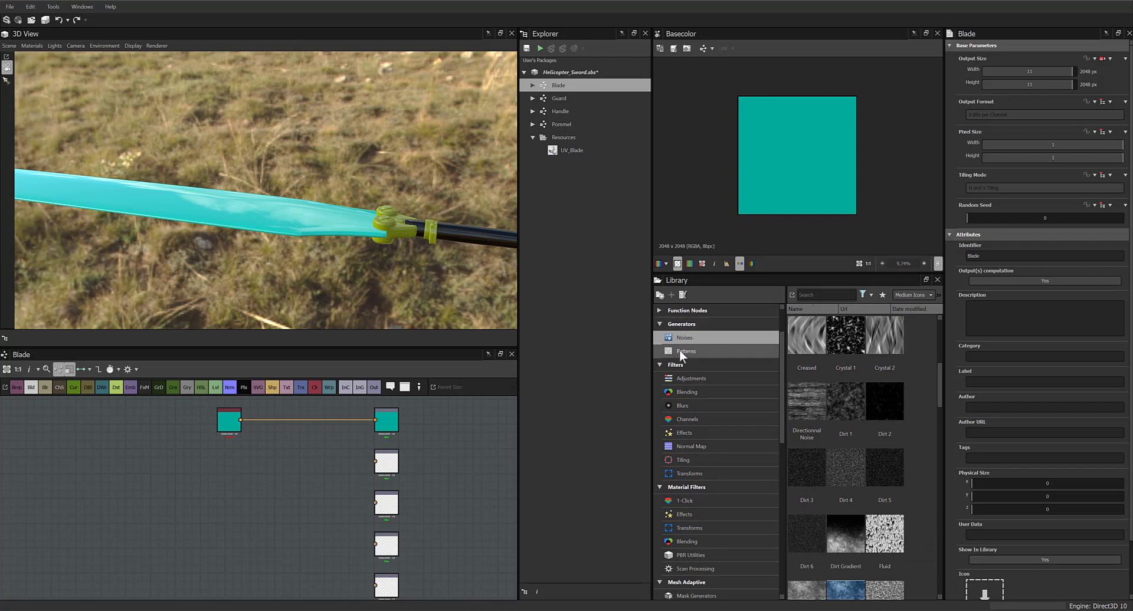
pyautogui.scroll(-10, 848, 401)
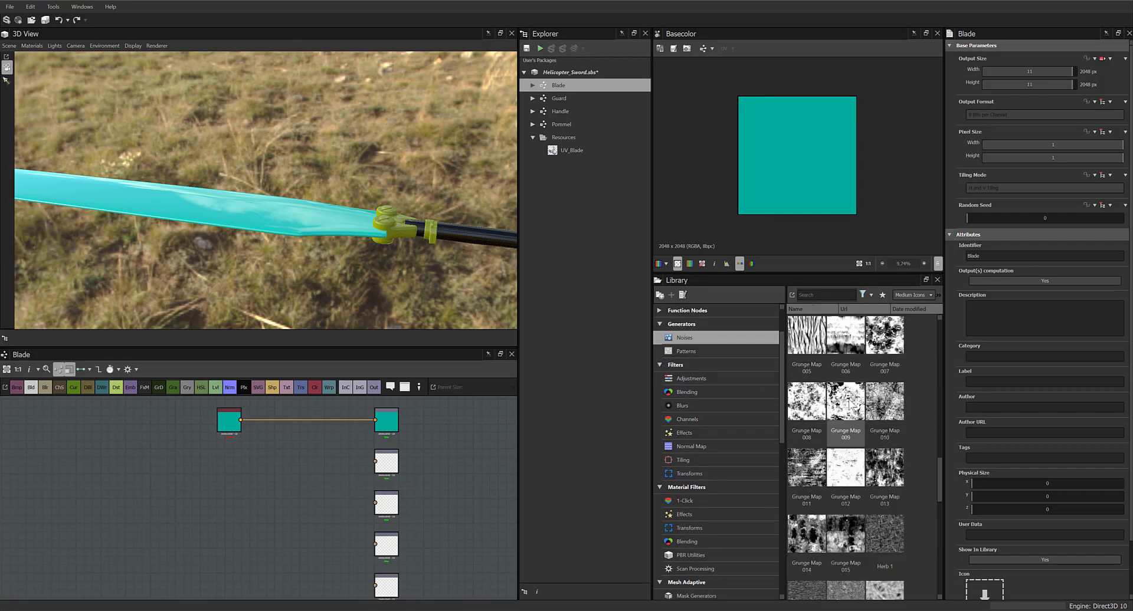
pyautogui.scroll(1, 820, 373)
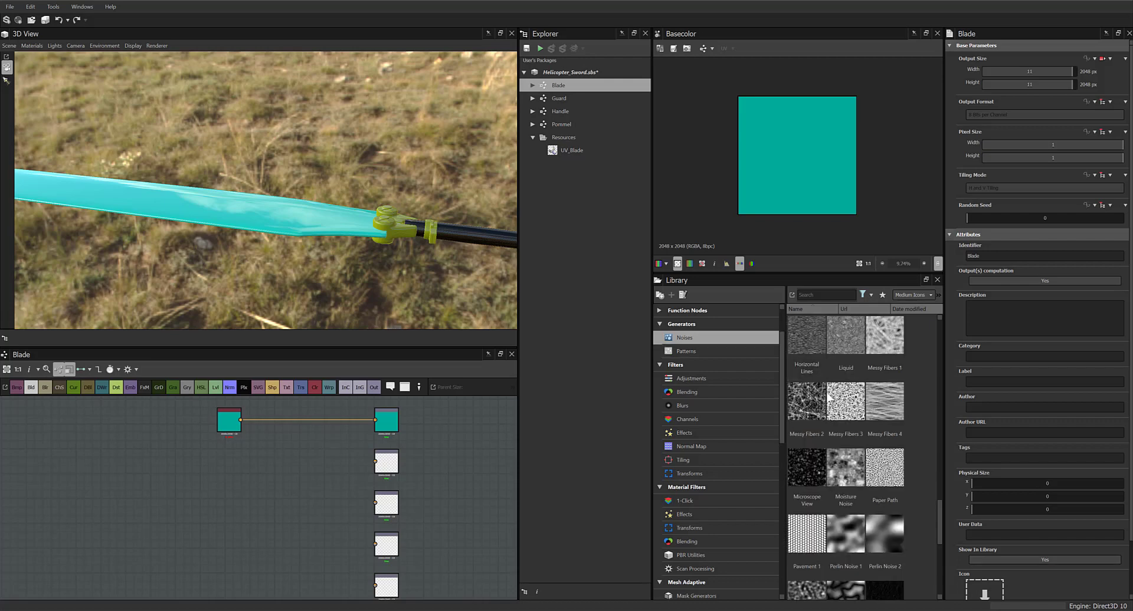
pyautogui.scroll(2, 854, 416)
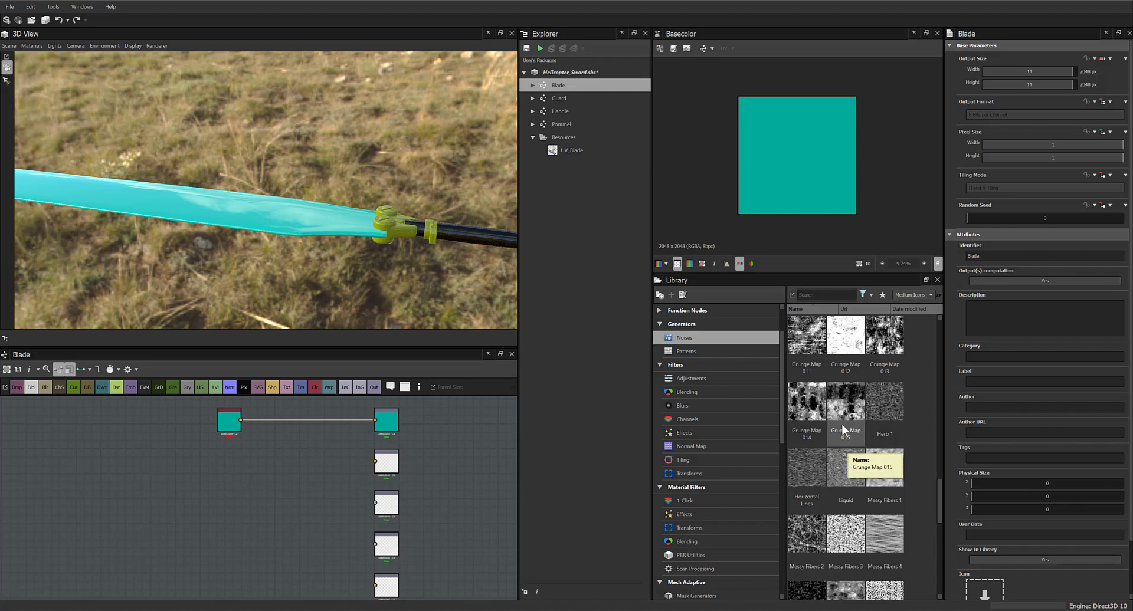
pyautogui.scroll(3, 841, 416)
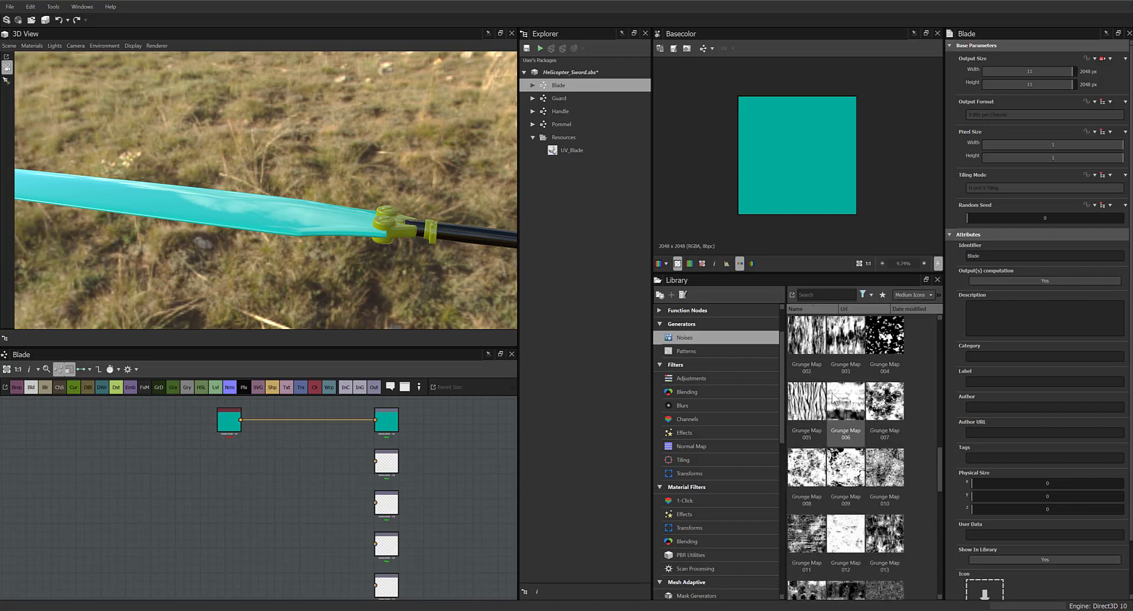
pyautogui.scroll(1, 834, 402)
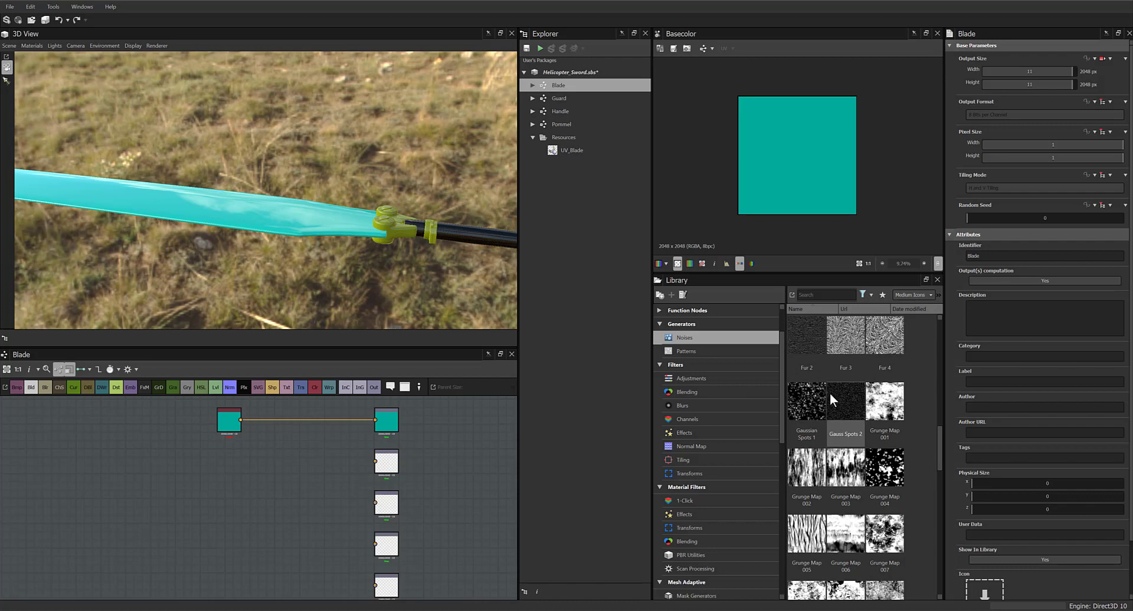
pyautogui.scroll(2, 831, 396)
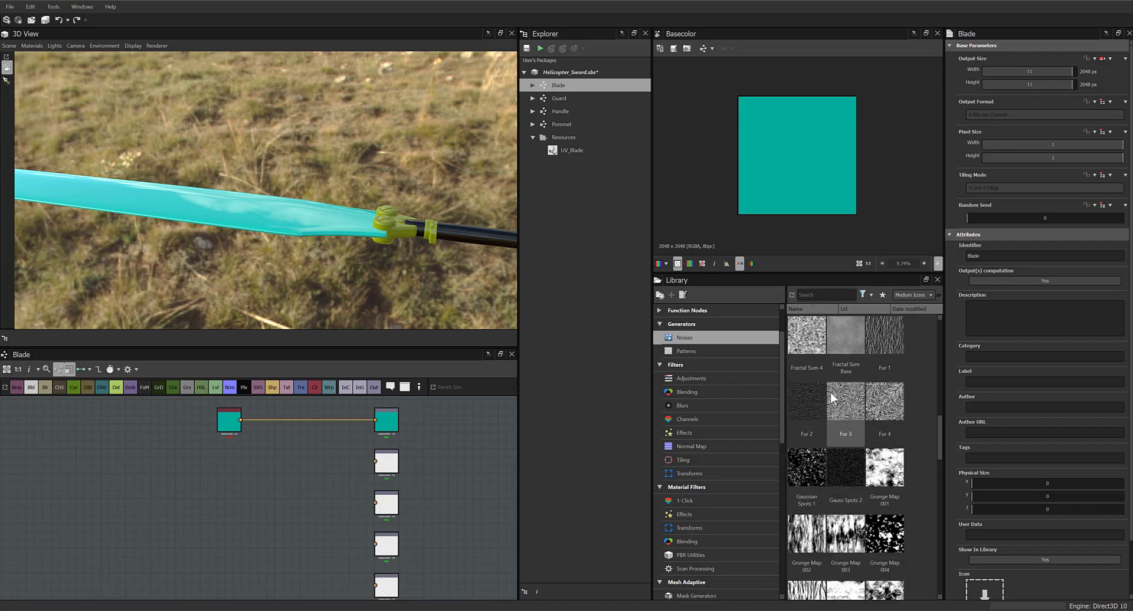
pyautogui.scroll(1, 830, 391)
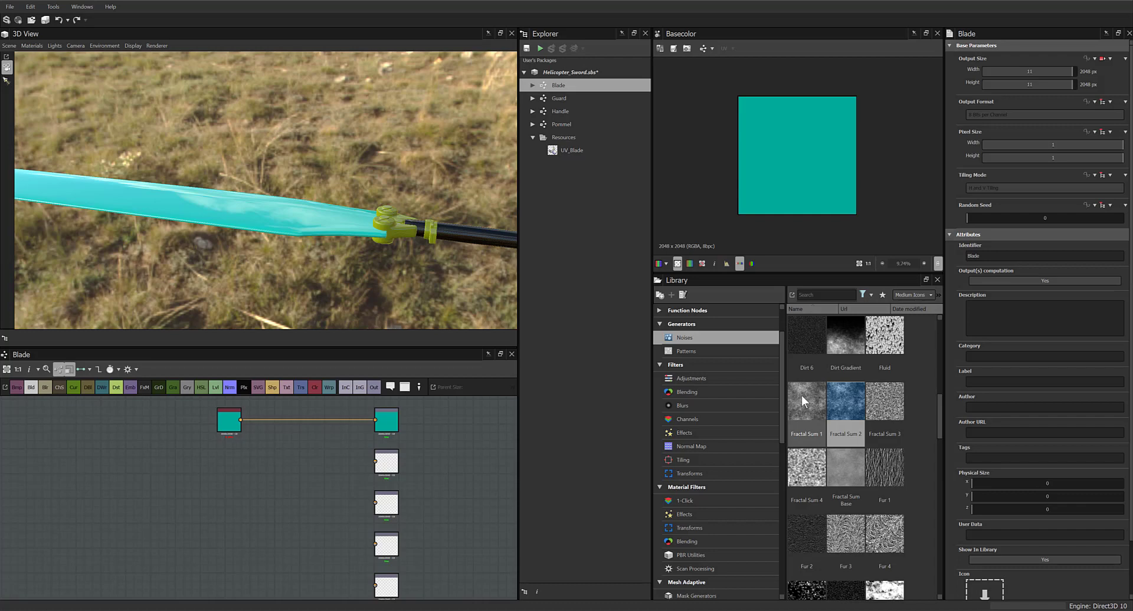
# Add the Fractal Sum 1 noise to the Blade graph below the teal Uniform Color node
pyautogui.moveTo(802, 394); pyautogui.dragTo(273, 444)
pyautogui.scroll(1, 335, 455)
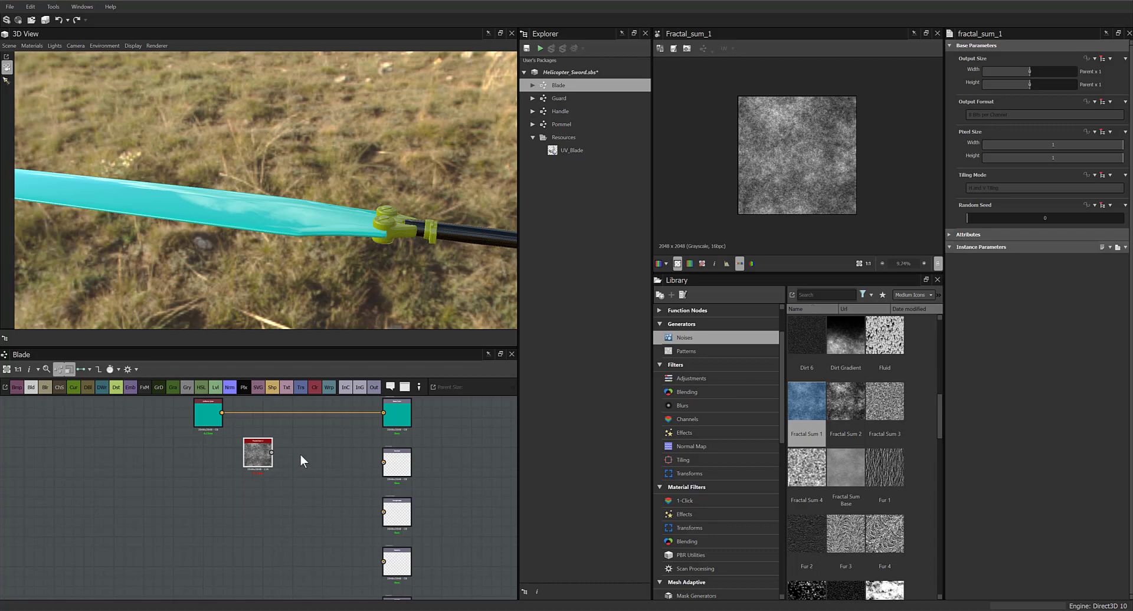
pyautogui.press('space')
pyautogui.press('Escape')
pyautogui.press('space')
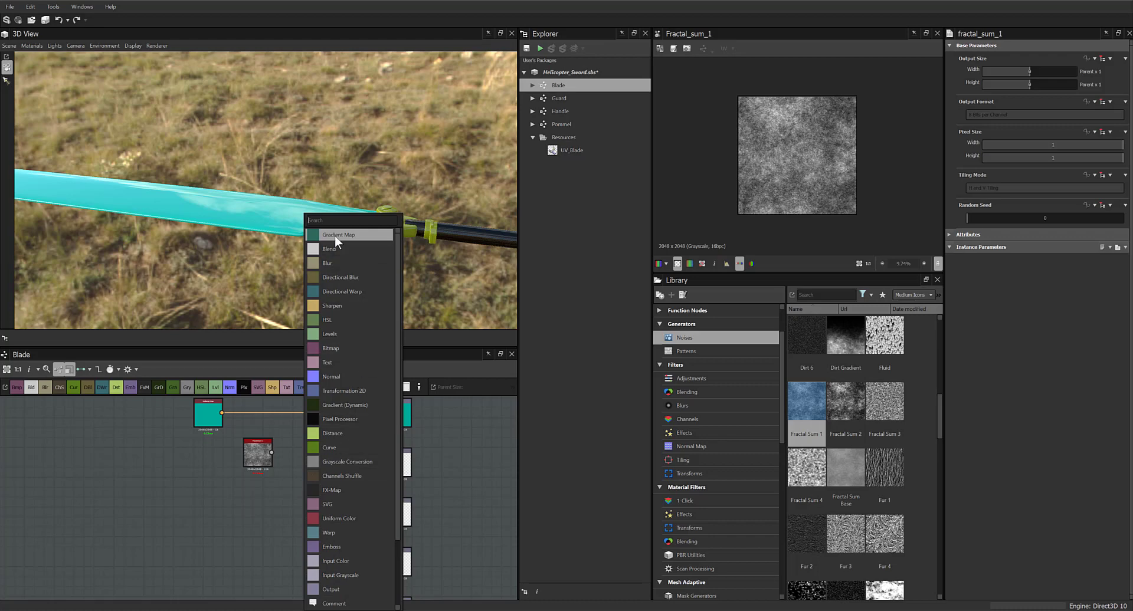
pyautogui.scroll(-1, 384, 317)
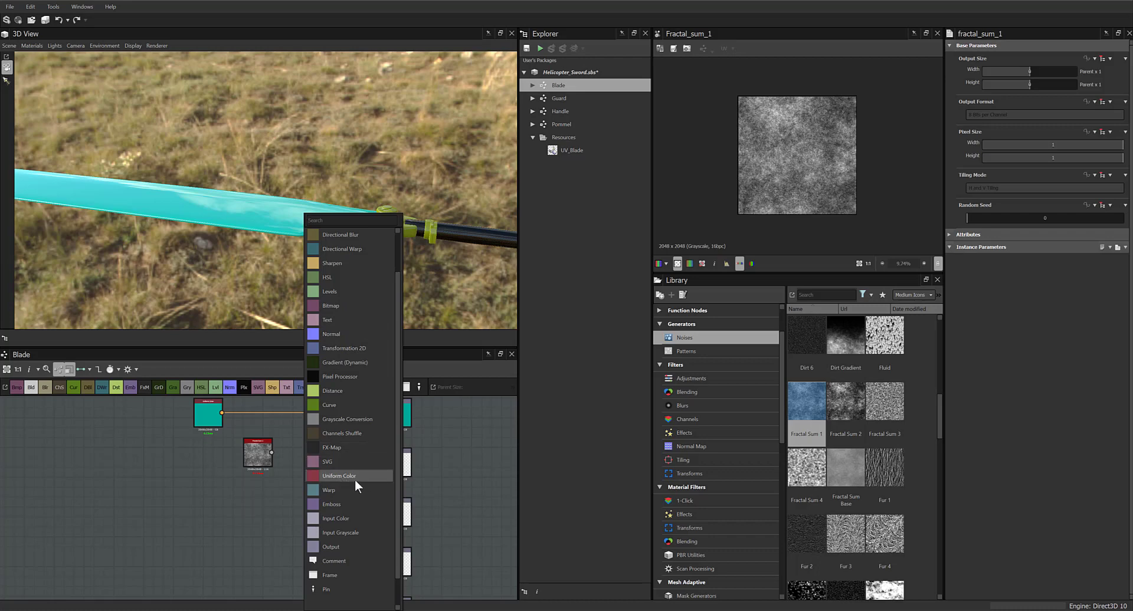
pyautogui.click(443, 479)
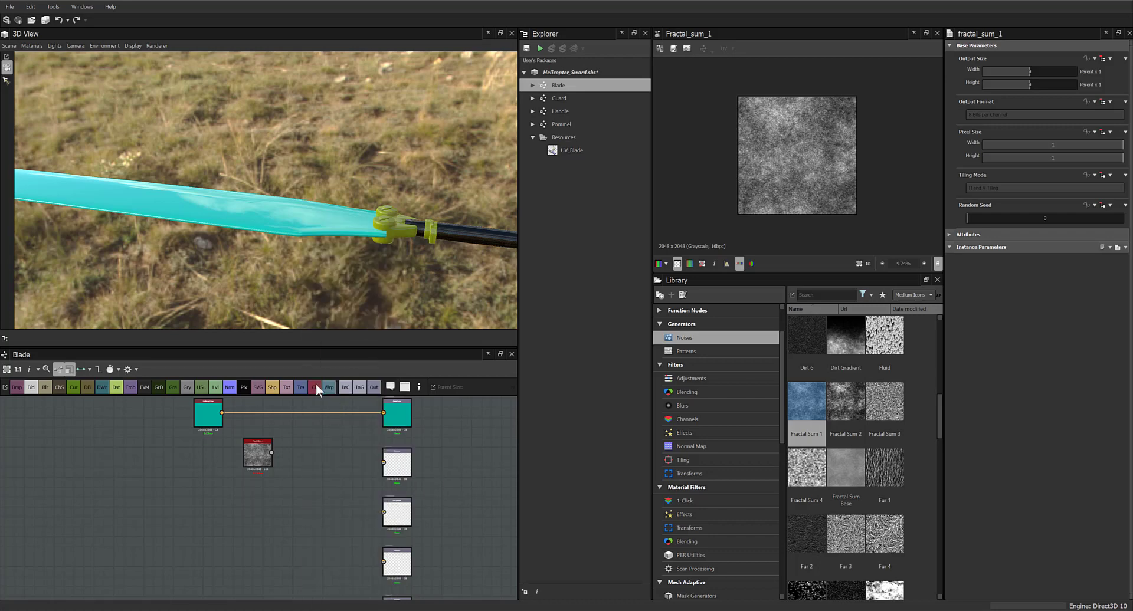
pyautogui.press('space')
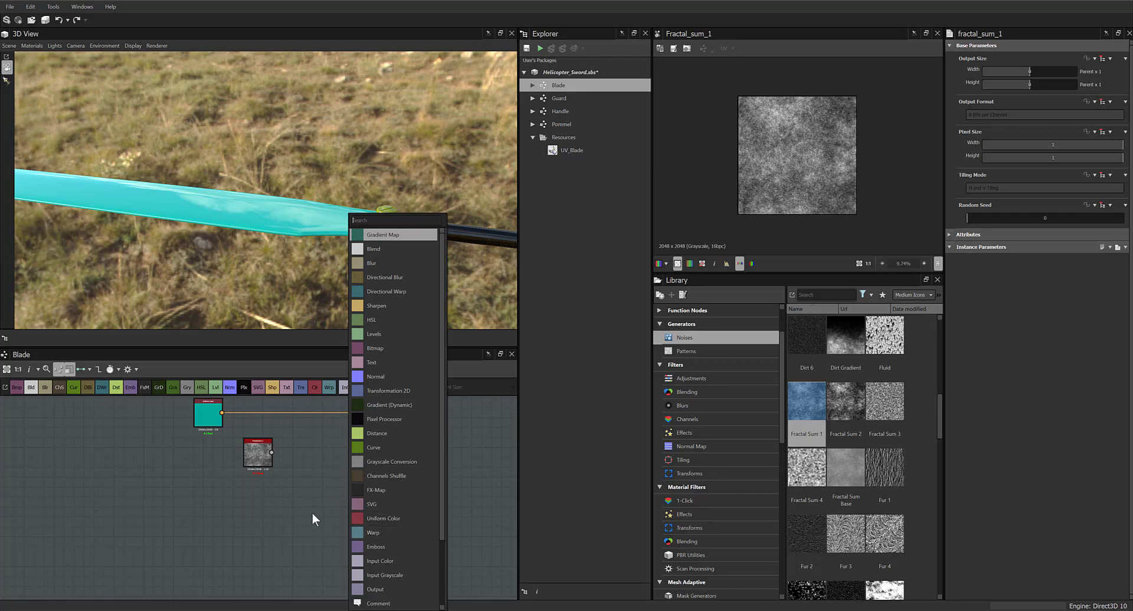
pyautogui.click(312, 510)
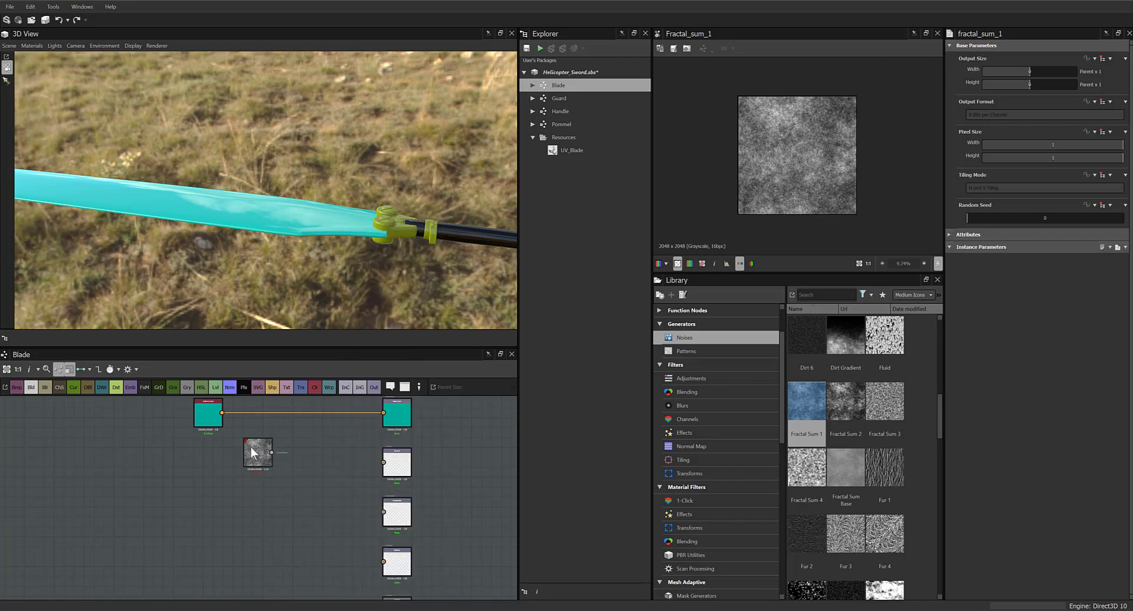
# Add a Normal node beside Fractal Sum 1 in the Blade graph and connect the noise to its input
pyautogui.moveTo(250, 446); pyautogui.dragTo(236, 452)
pyautogui.scroll(3, 289, 459)
pyautogui.scroll(-2, 300, 463)
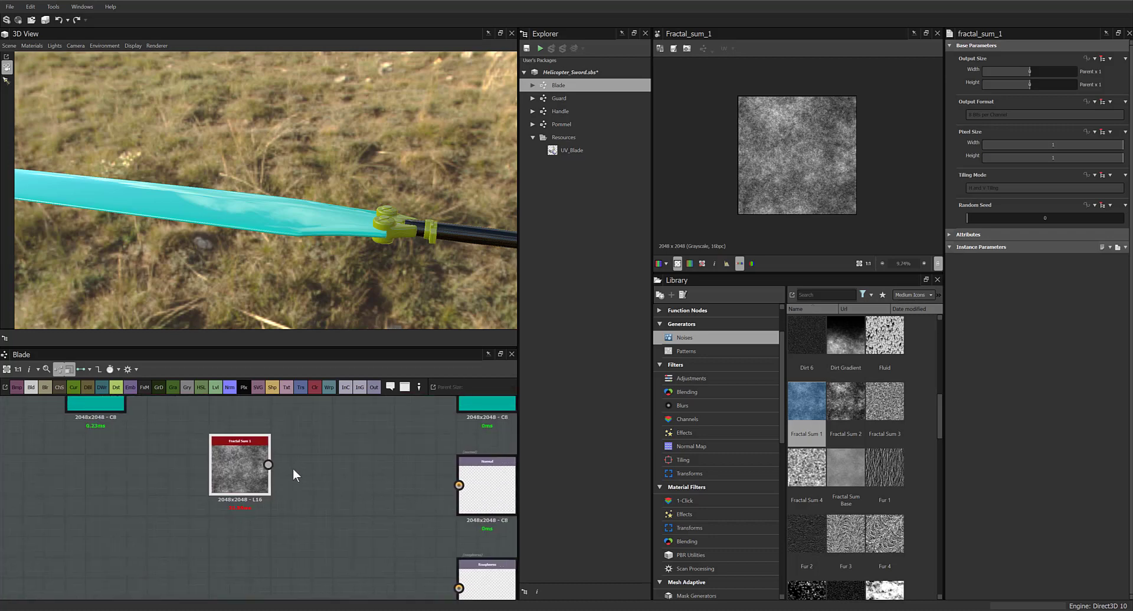
pyautogui.moveTo(276, 438); pyautogui.dragTo(330, 478)
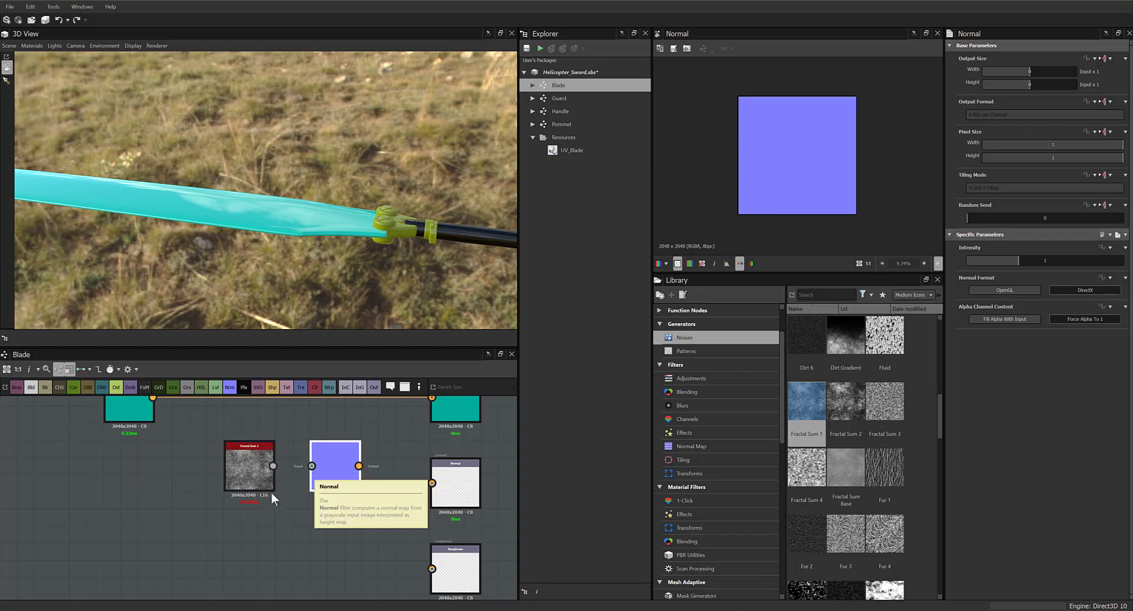
pyautogui.moveTo(312, 466); pyautogui.dragTo(272, 466)
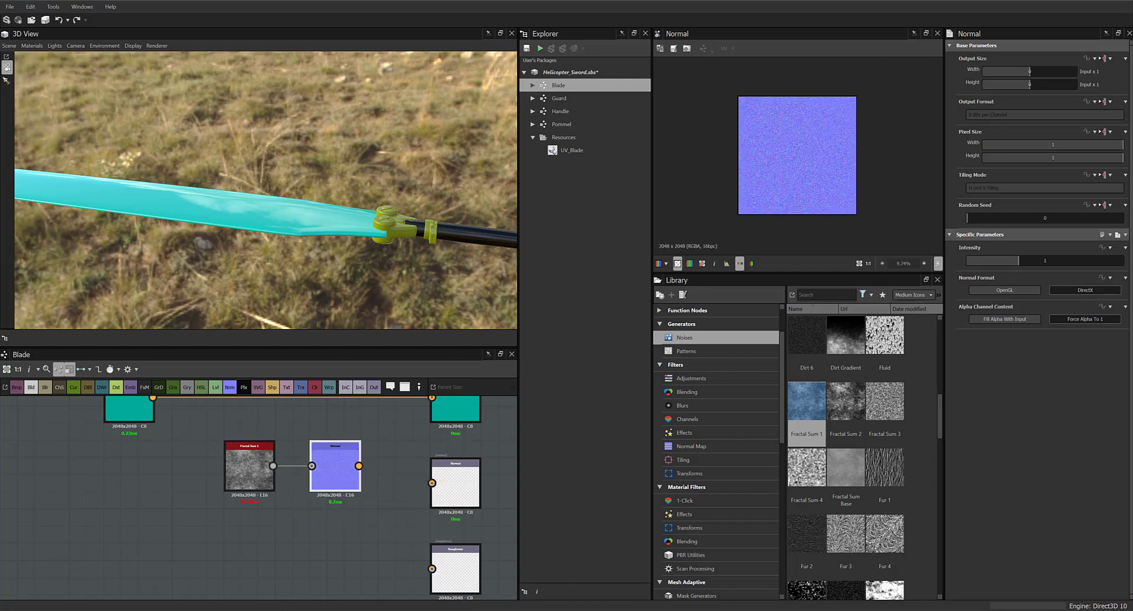
# Enlarge the 2D preview and examine the generated normal map up close
pyautogui.scroll(5, 333, 493)
pyautogui.moveTo(348, 473); pyautogui.dragTo(331, 518, button='middle')
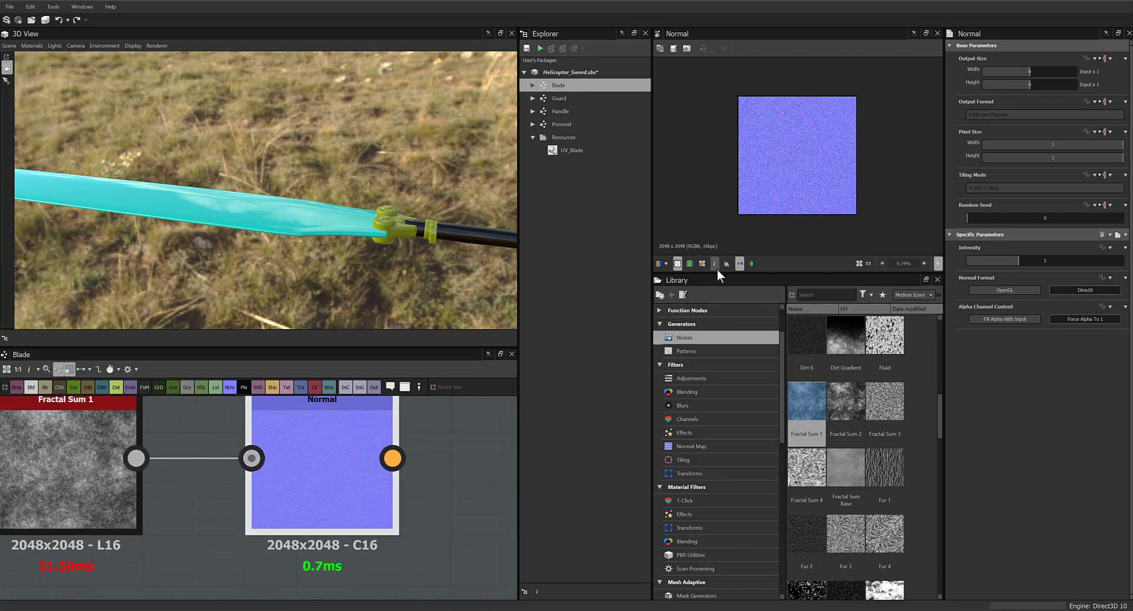
pyautogui.moveTo(717, 273); pyautogui.dragTo(720, 402)
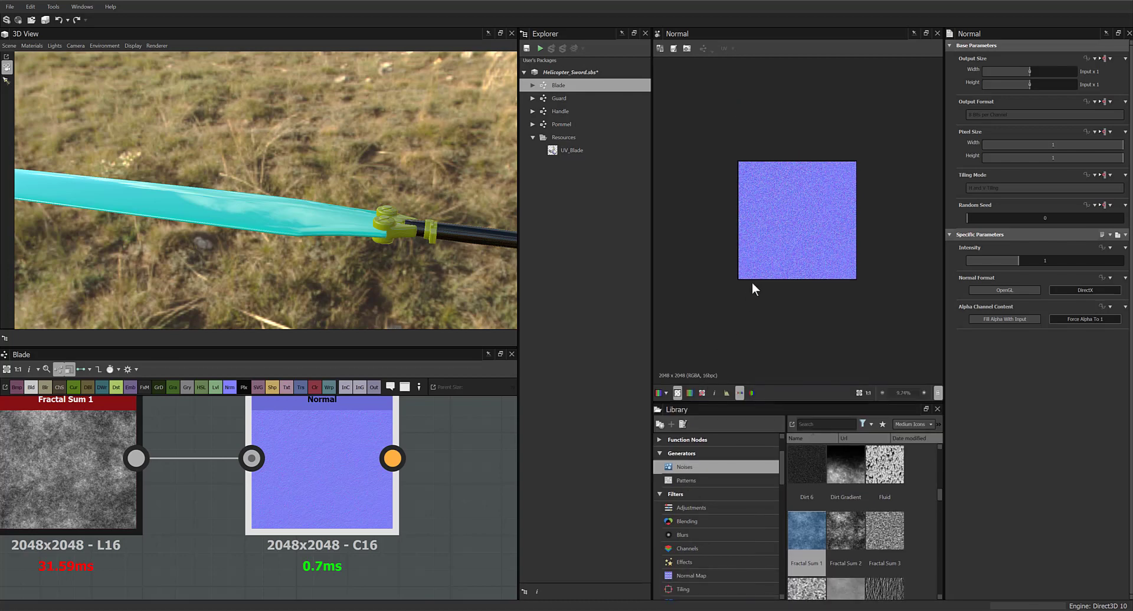
pyautogui.scroll(4, 756, 286)
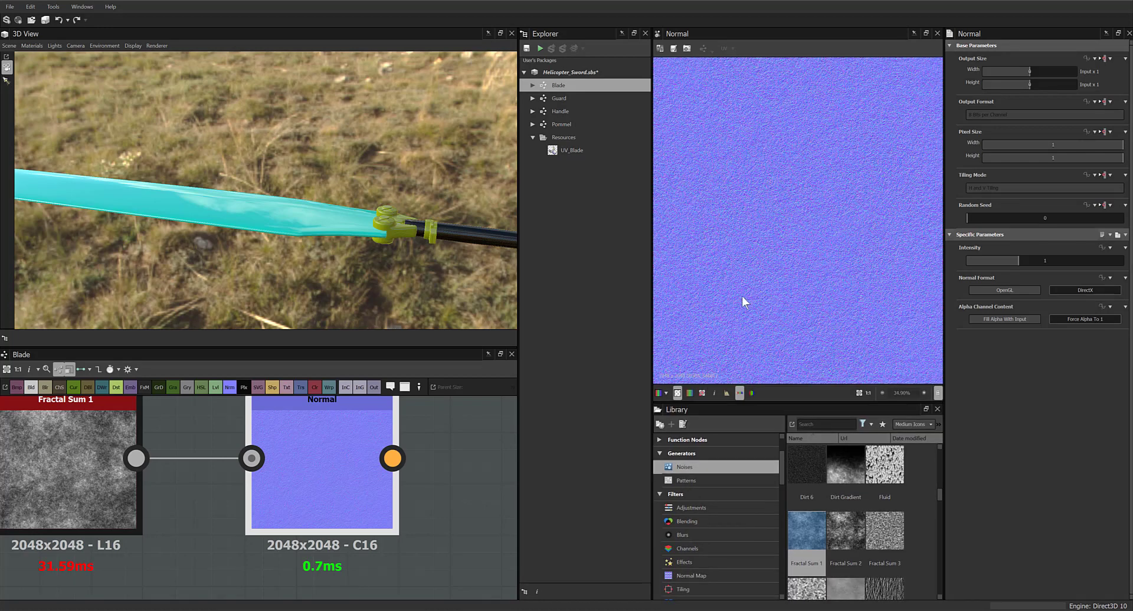
# Connect the Normal node to the Blade graph's Normal output and check the surface relief on the 3D blade
pyautogui.scroll(-5, 407, 461)
pyautogui.moveTo(434, 485); pyautogui.dragTo(359, 487, button='middle')
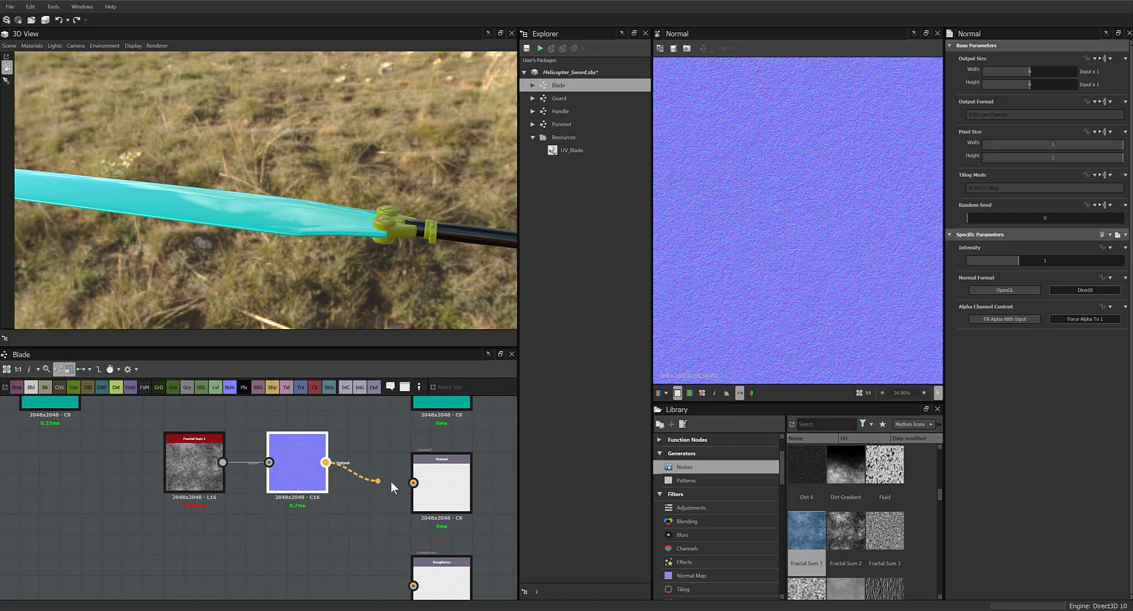
pyautogui.moveTo(391, 480); pyautogui.dragTo(414, 482)
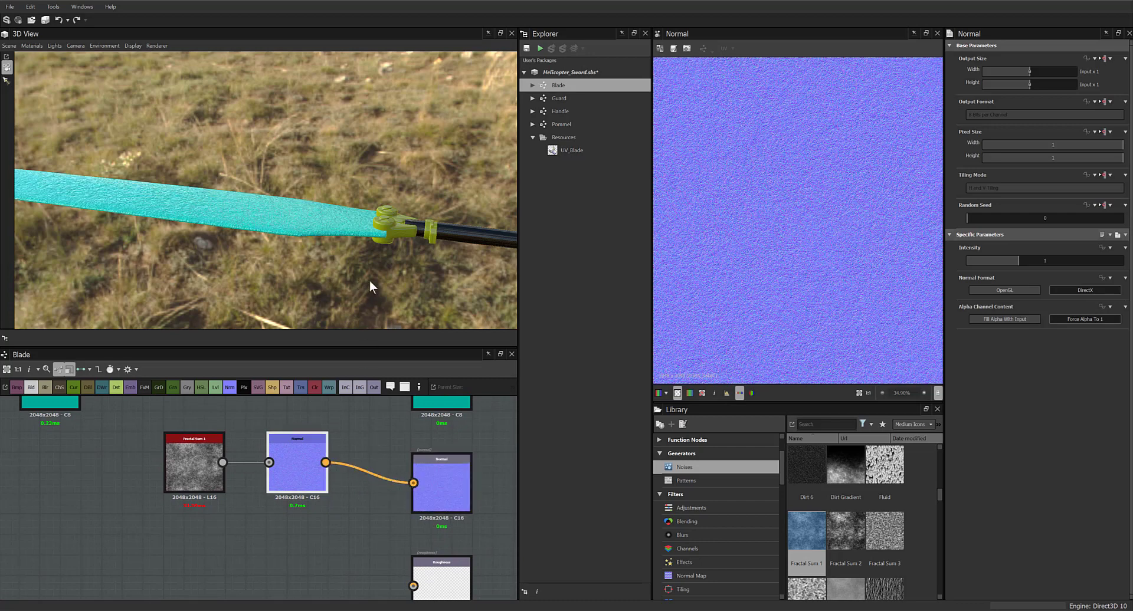
pyautogui.moveTo(369, 280); pyautogui.dragTo(426, 243)
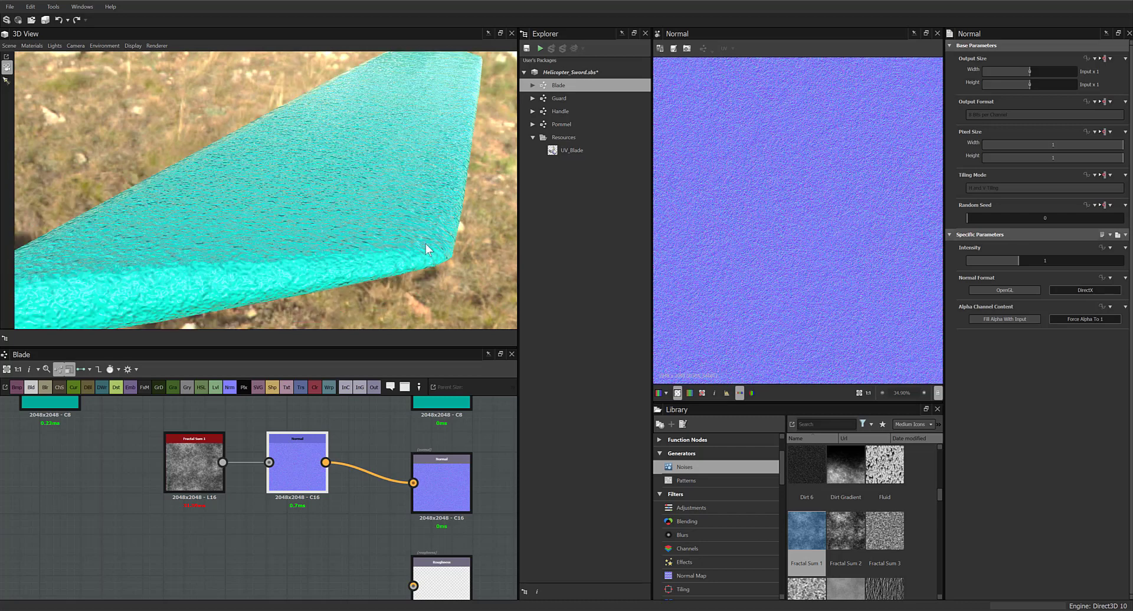
pyautogui.scroll(-4, 413, 281)
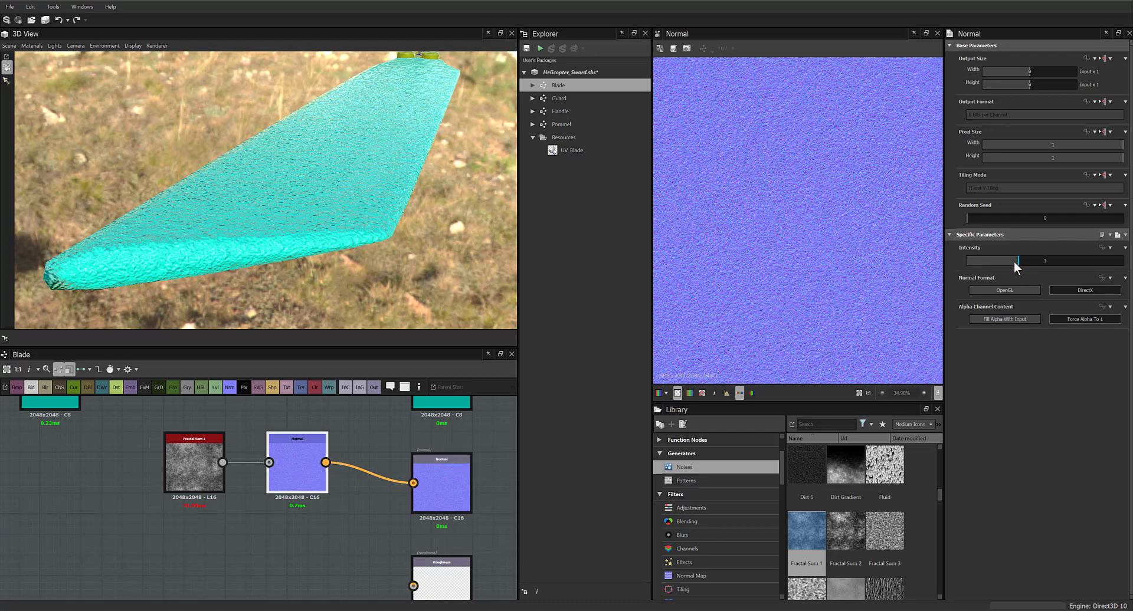
# Try Normal node intensities of 0.03 and 0.2, checking the blade's surface from different angles
pyautogui.moveTo(994, 265); pyautogui.dragTo(967, 265)
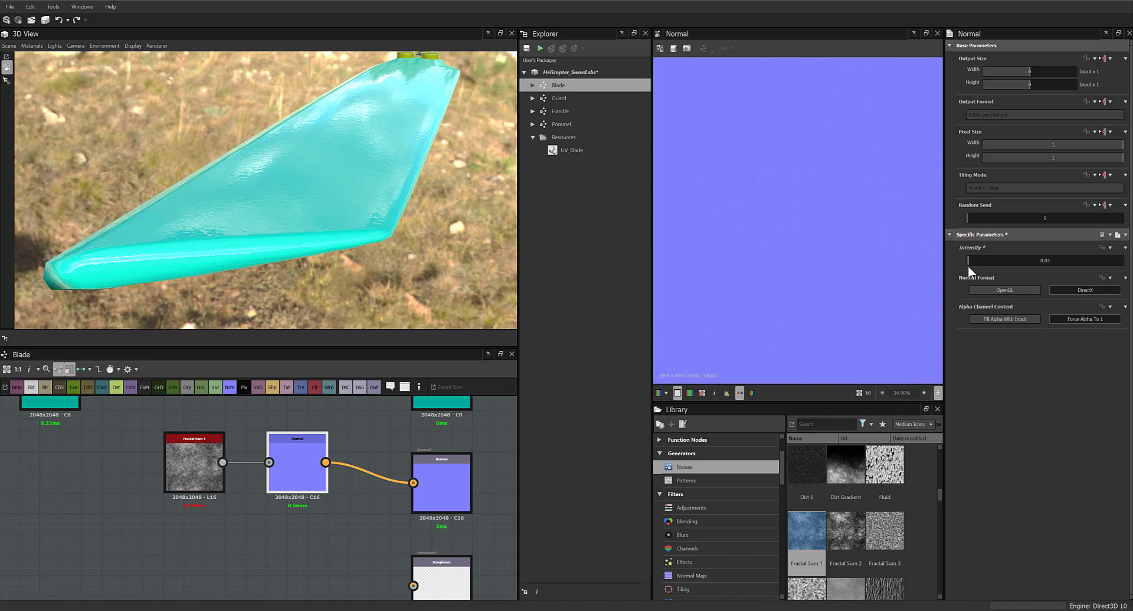
pyautogui.moveTo(415, 235); pyautogui.dragTo(343, 239)
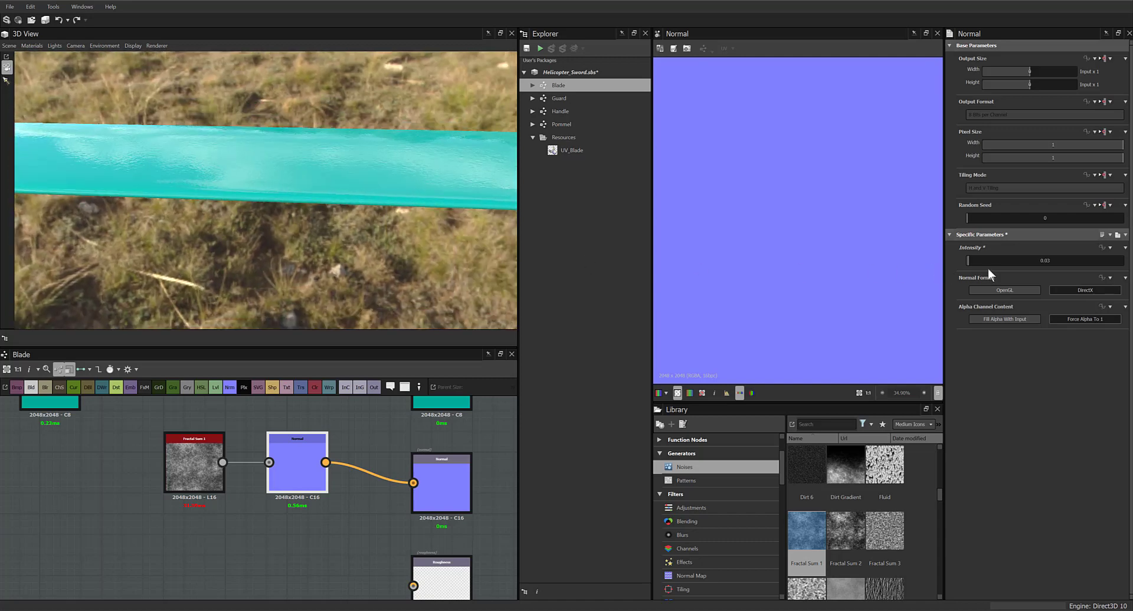
pyautogui.click(1046, 261)
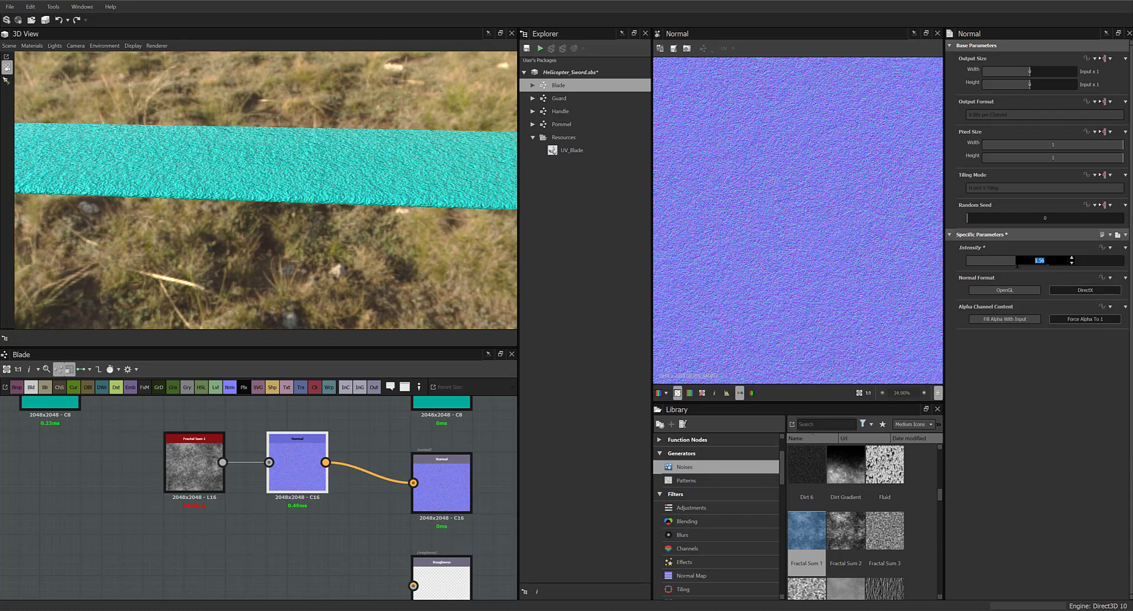
pyautogui.press('F12')
pyautogui.click(1021, 289)
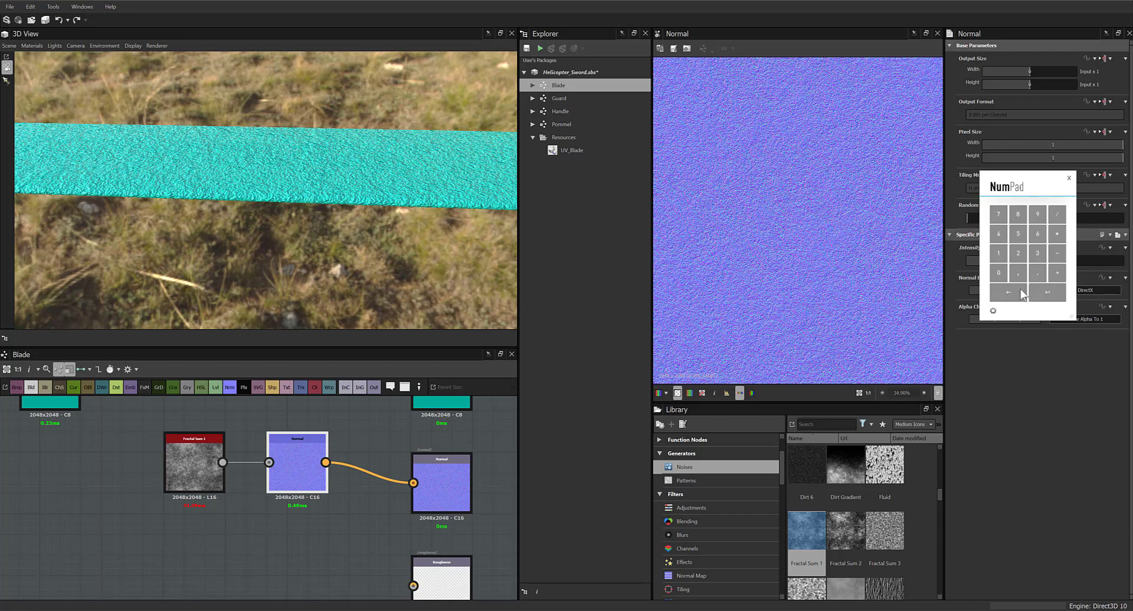
pyautogui.click(998, 274)
pyautogui.click(1041, 292)
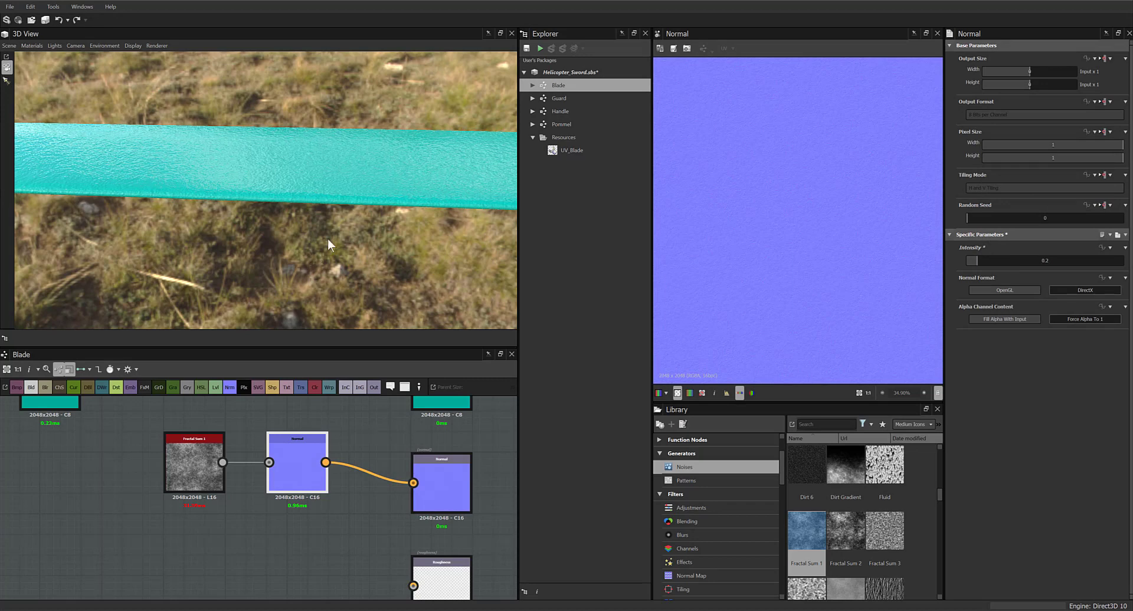
pyautogui.moveTo(327, 238); pyautogui.dragTo(390, 283)
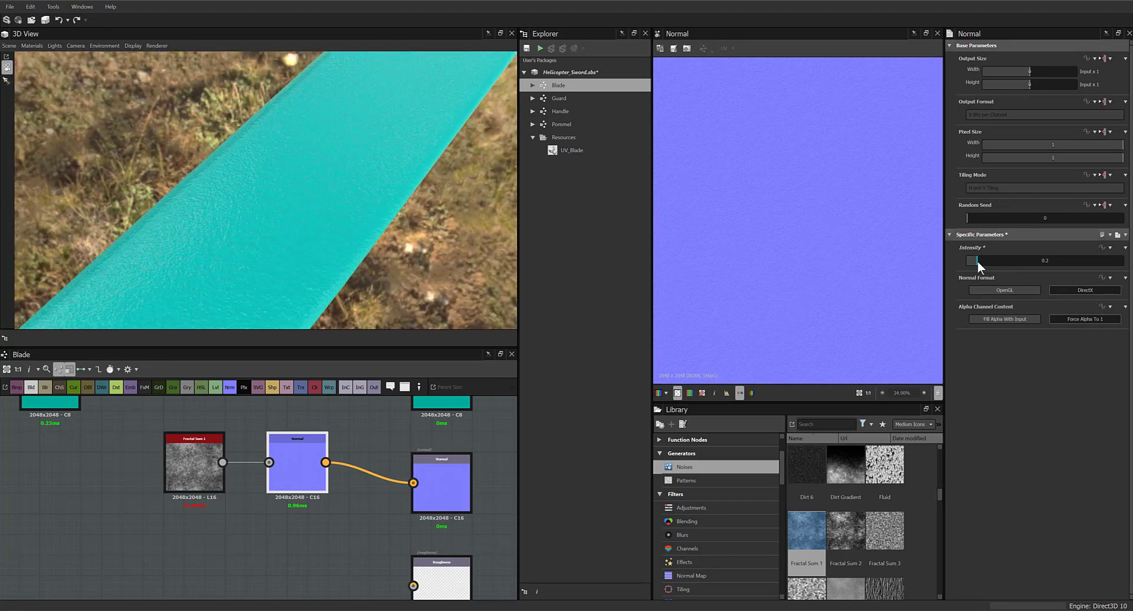
# Set the Normal node's intensity to 0.02 and check the blade in the 3D view
pyautogui.moveTo(975, 260); pyautogui.dragTo(971, 262)
pyautogui.moveTo(445, 231); pyautogui.dragTo(618, 242)
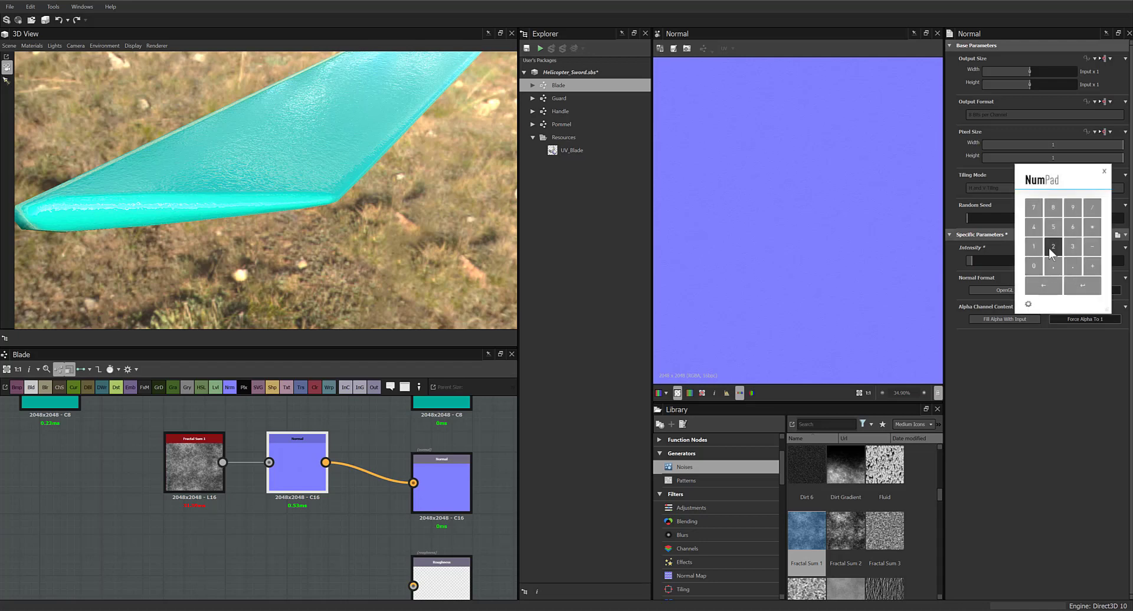
pyautogui.click(1053, 246)
pyautogui.click(1082, 286)
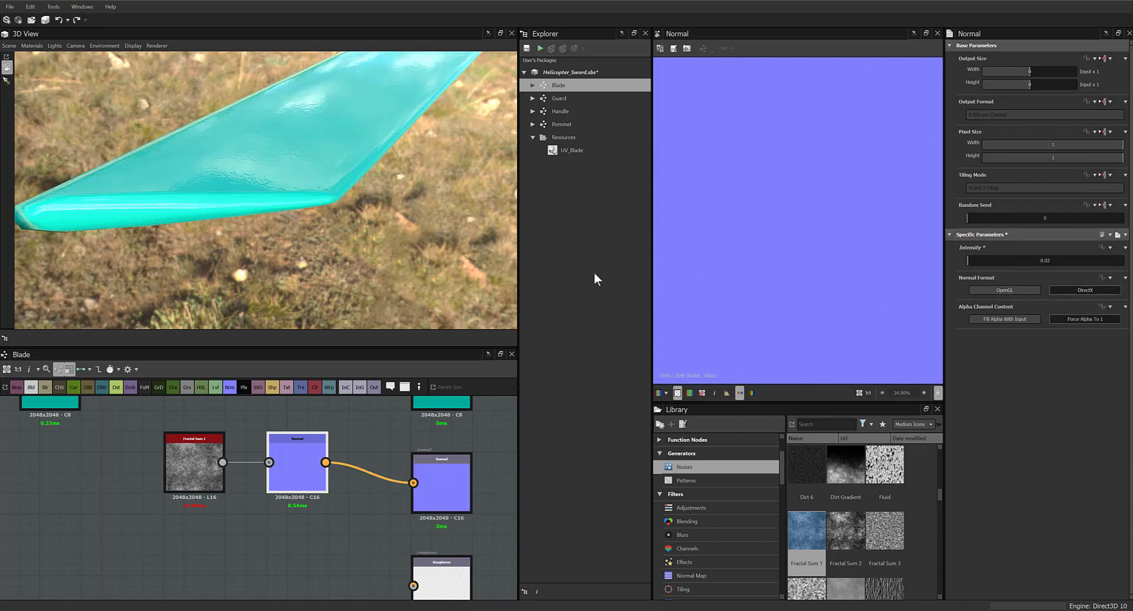
pyautogui.moveTo(370, 238); pyautogui.dragTo(338, 239)
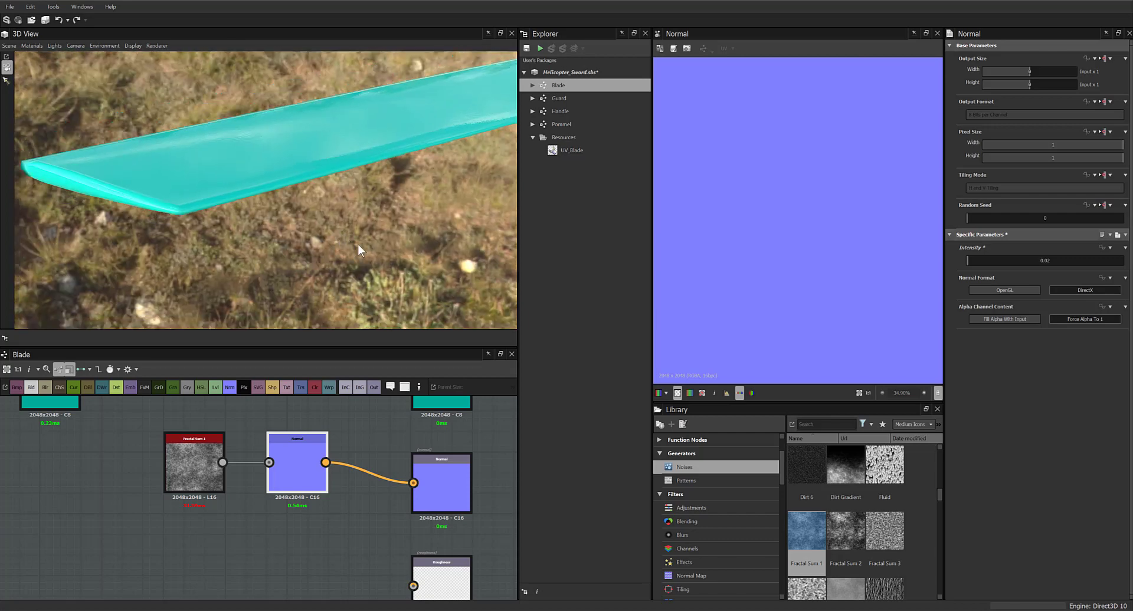
# Line up the Normal and Fractal Sum 1 nodes in a row with the Normal output
pyautogui.moveTo(310, 471); pyautogui.dragTo(336, 485)
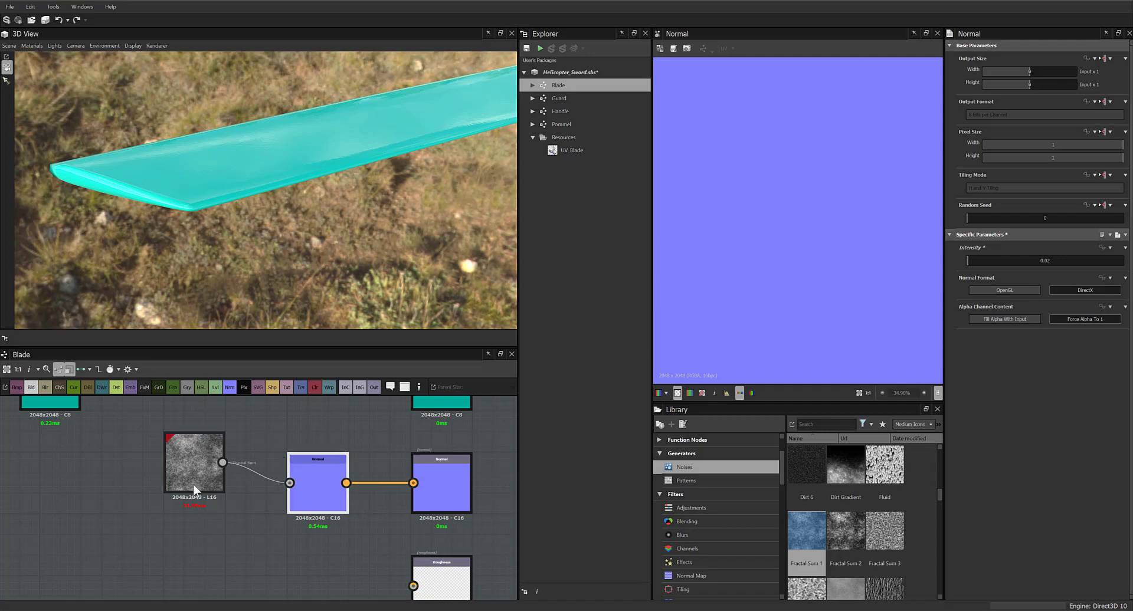
pyautogui.moveTo(193, 483); pyautogui.dragTo(190, 498)
pyautogui.moveTo(346, 547); pyautogui.dragTo(345, 514, button='middle')
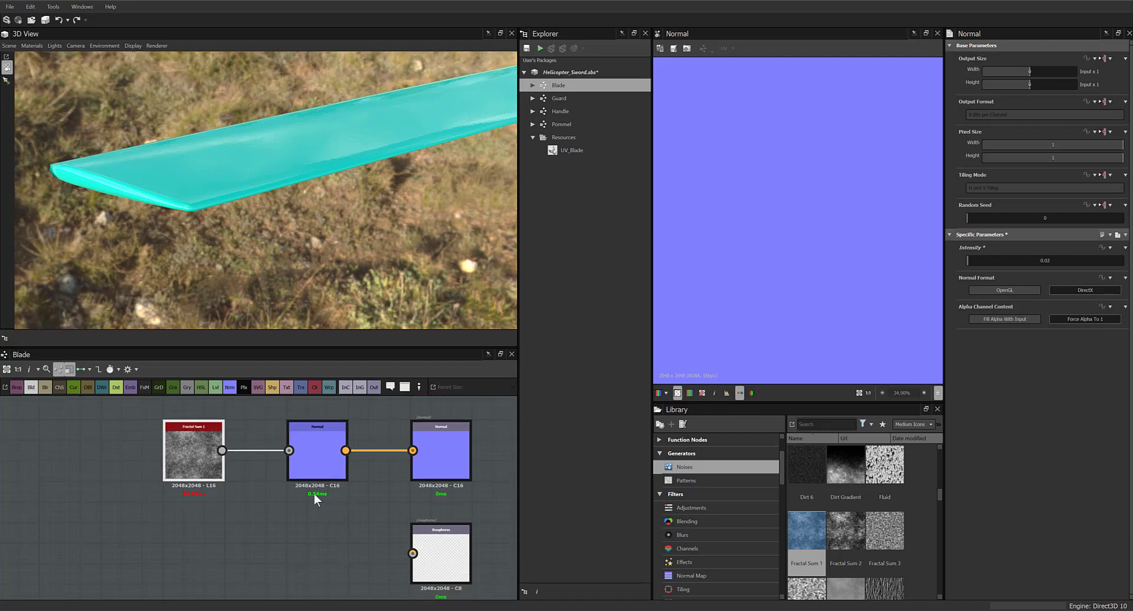
# Connect Fractal Sum 1 to the Roughness output and check the reflections on the blade
pyautogui.scroll(-2, 345, 515)
pyautogui.moveTo(243, 462); pyautogui.dragTo(401, 548)
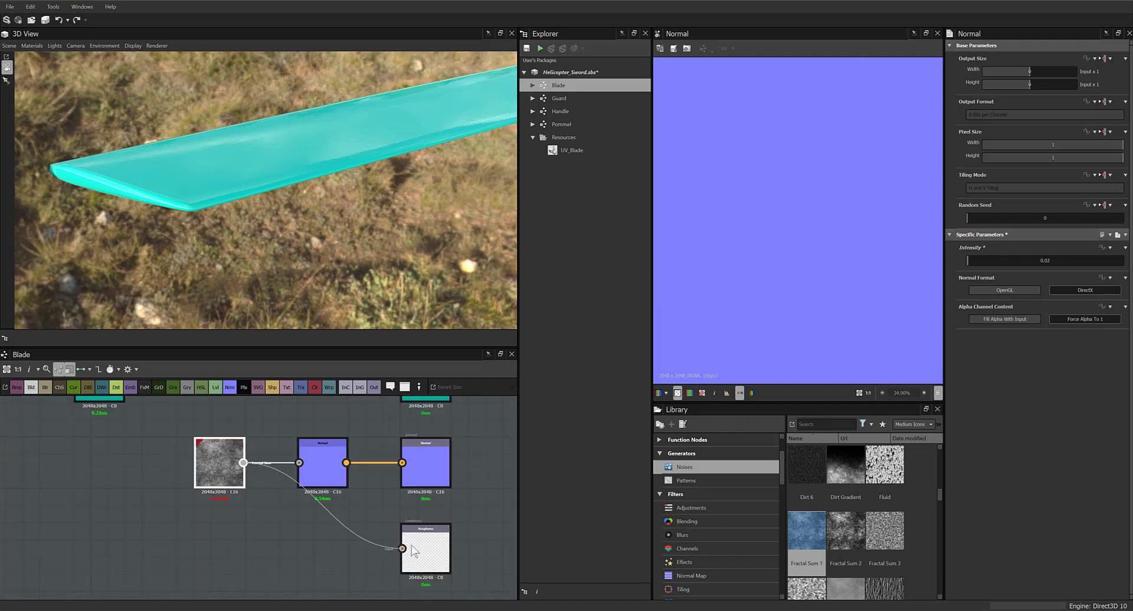
pyautogui.moveTo(322, 238); pyautogui.dragTo(177, 218)
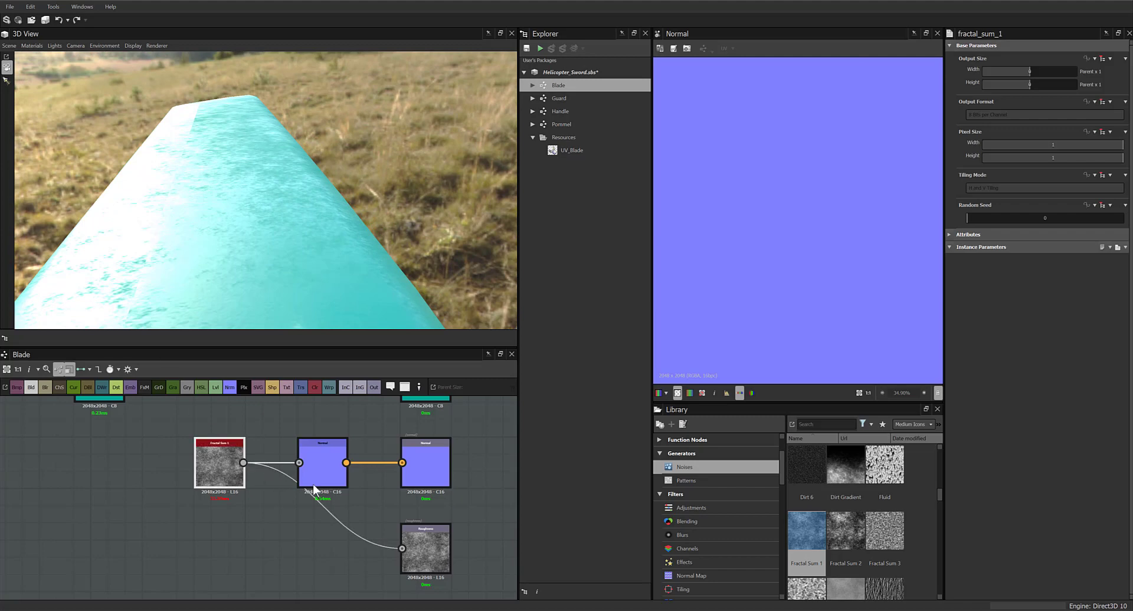
# Move the teal Uniform Color node slightly down and add a Blend node below the Normal node
pyautogui.scroll(-2, 322, 488)
pyautogui.moveTo(345, 505); pyautogui.dragTo(367, 484, button='middle')
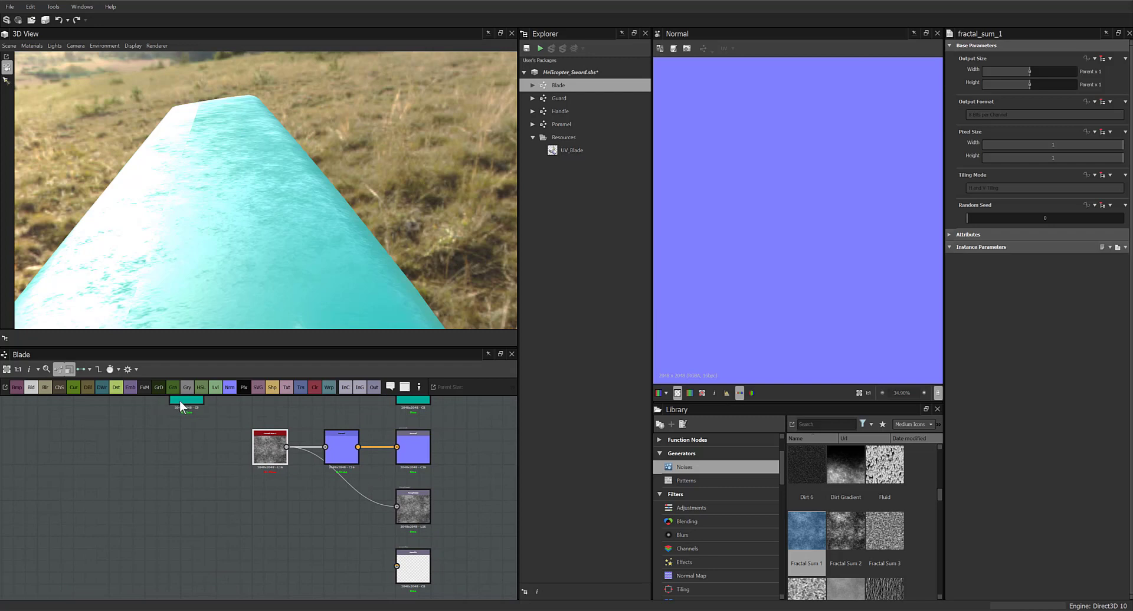
pyautogui.moveTo(179, 400); pyautogui.dragTo(178, 423)
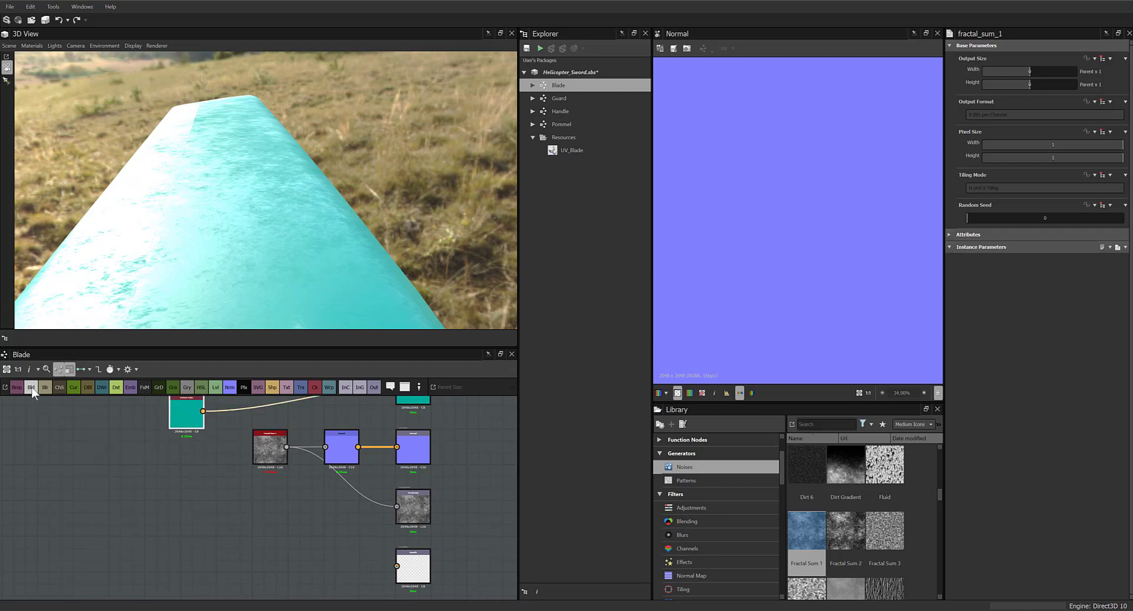
pyautogui.moveTo(296, 531); pyautogui.dragTo(297, 532)
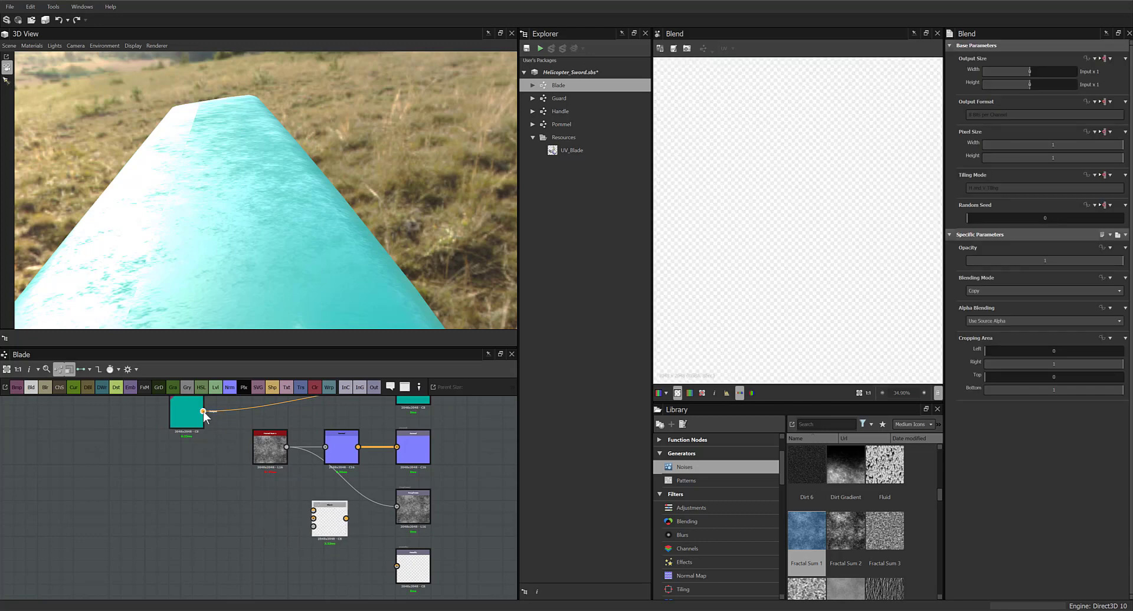
# Connect the teal Uniform Color to the Blend node's foreground input and Fractal Sum 1 to its opacity input
pyautogui.moveTo(203, 411); pyautogui.dragTo(313, 510)
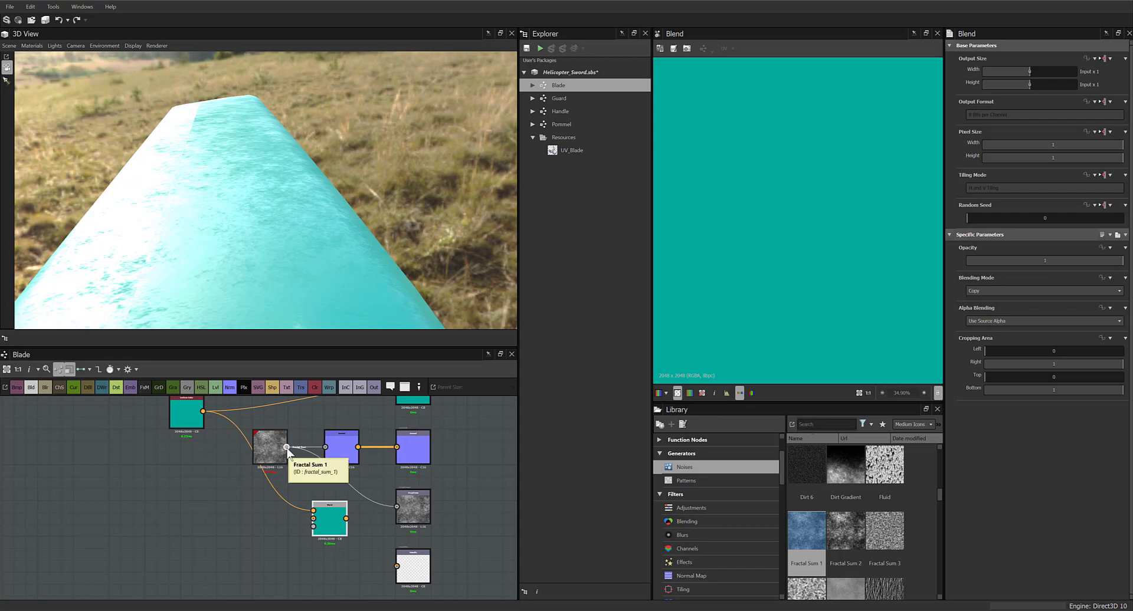
pyautogui.moveTo(286, 447); pyautogui.dragTo(298, 529)
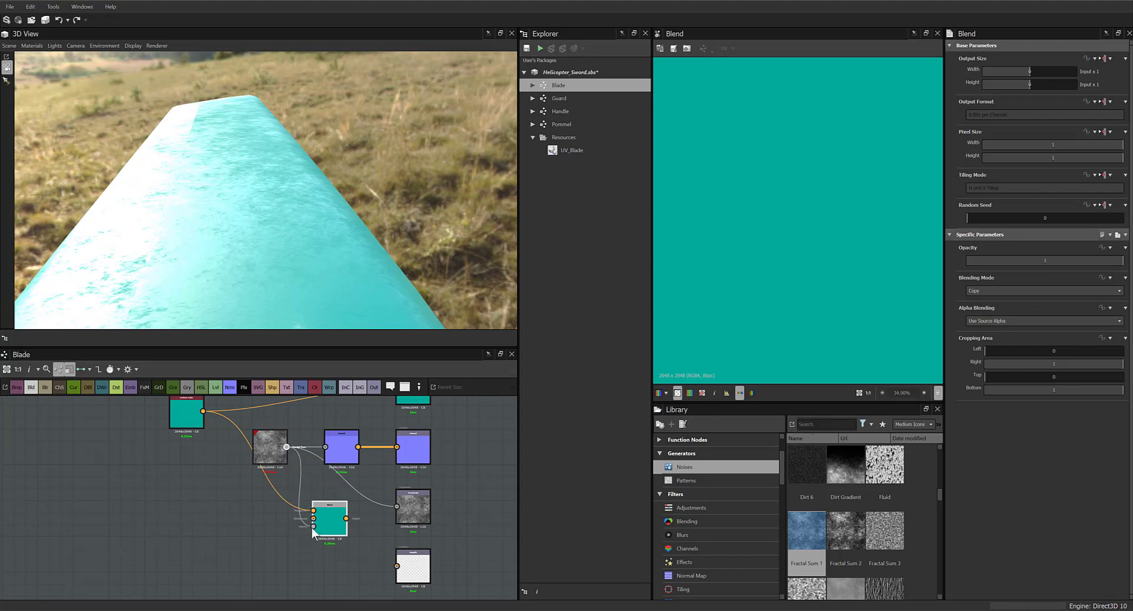
pyautogui.moveTo(311, 527); pyautogui.dragTo(313, 529)
pyautogui.scroll(3, 316, 532)
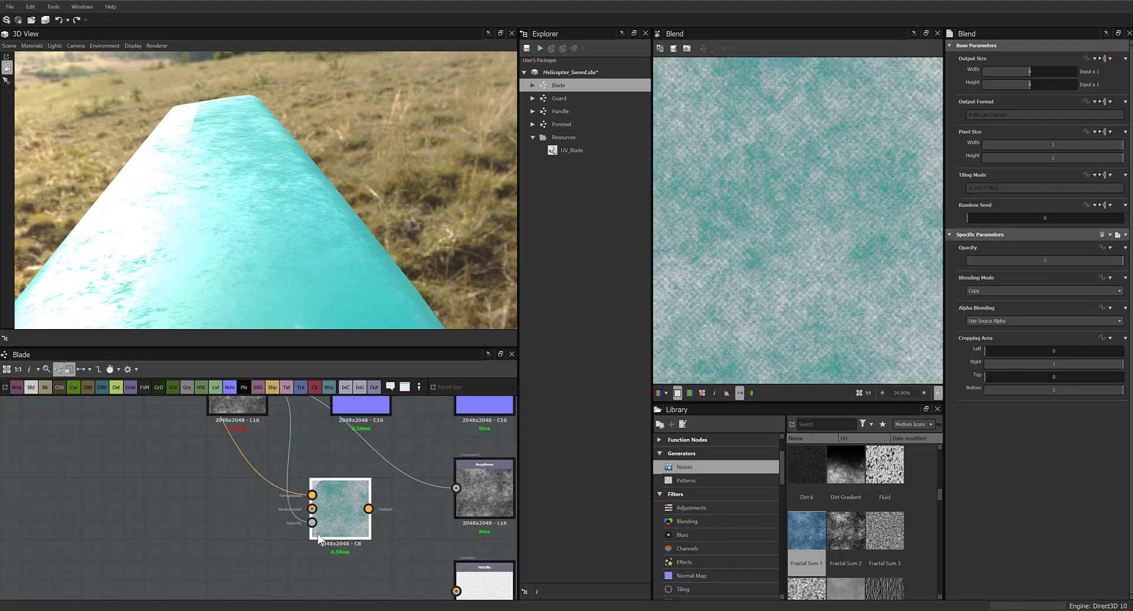
# Connect the Blend node to the Metallic output, line it up beside that output and check the blade
pyautogui.scroll(3, 318, 533)
pyautogui.scroll(-5, 434, 505)
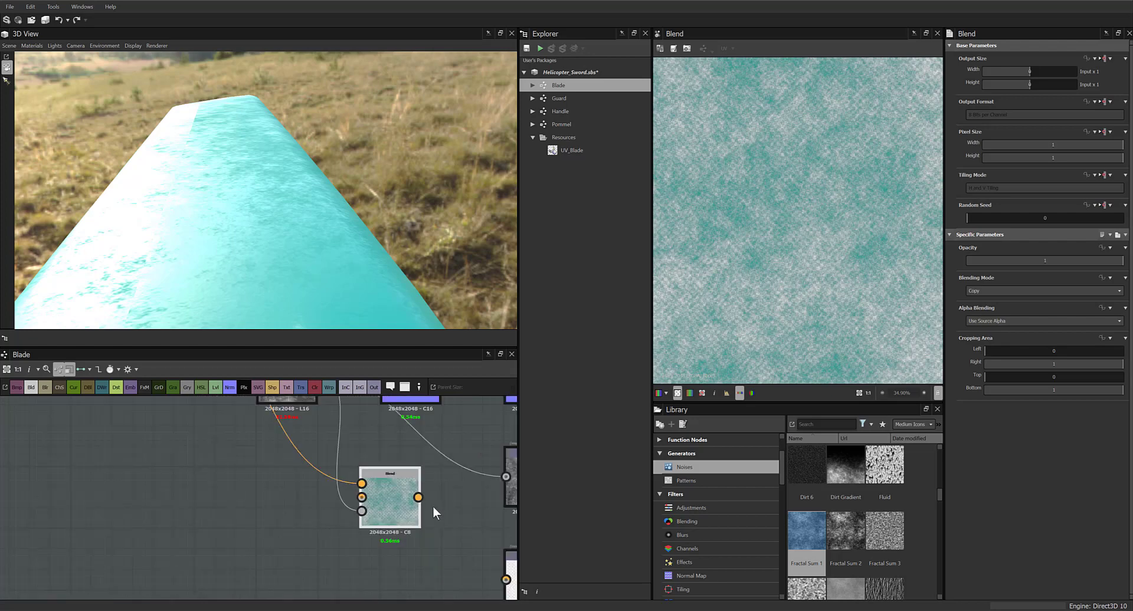
pyautogui.moveTo(434, 505); pyautogui.dragTo(348, 487, button='middle')
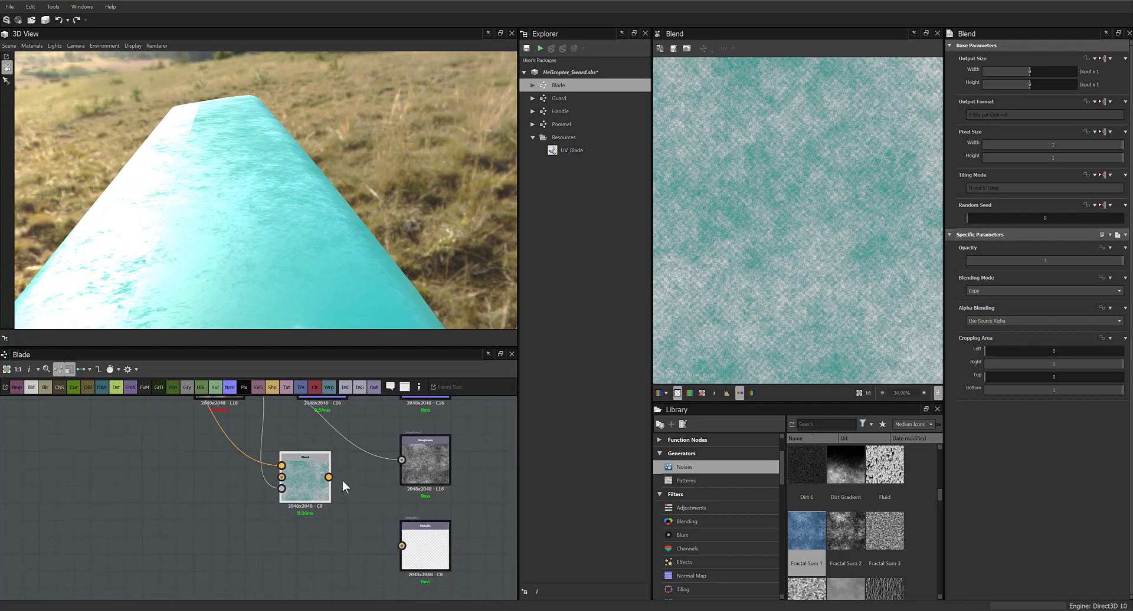
pyautogui.moveTo(329, 477); pyautogui.dragTo(401, 546)
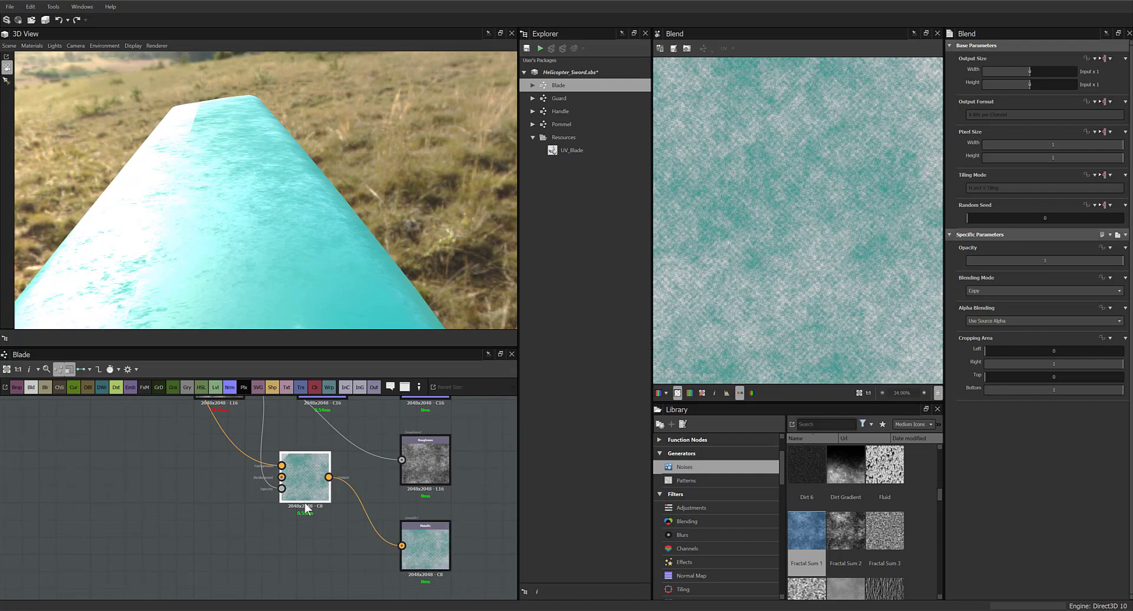
pyautogui.moveTo(305, 507); pyautogui.dragTo(307, 577)
pyautogui.moveTo(293, 314); pyautogui.dragTo(242, 284)
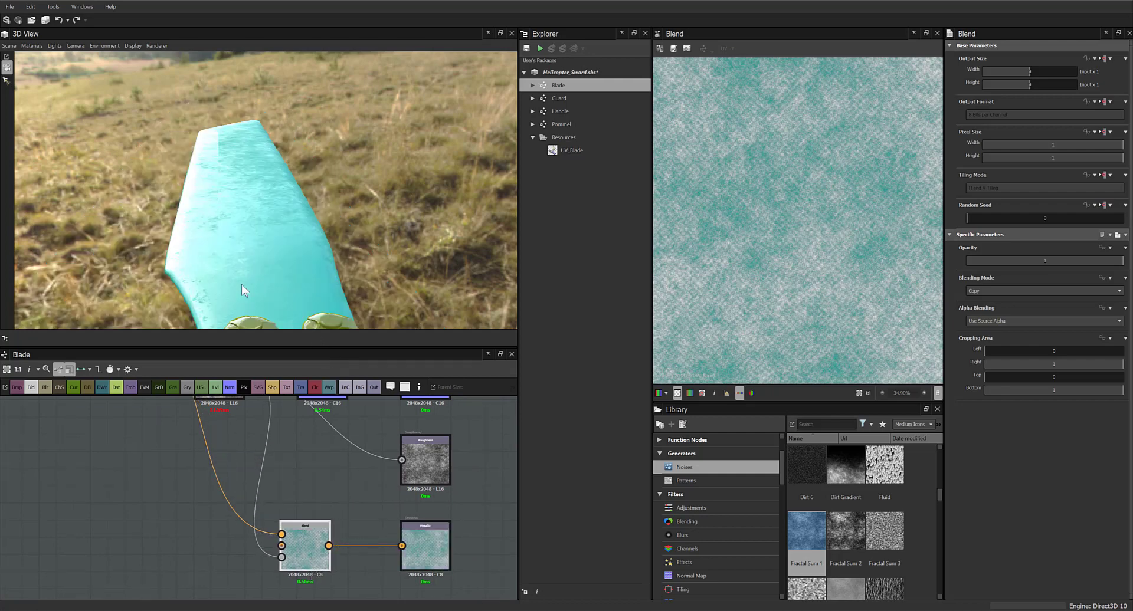
pyautogui.moveTo(133, 274); pyautogui.dragTo(230, 319)
# Move the teal Uniform Color node into the Base Color output's row and insert an HSL node between it and the Blend node
pyautogui.scroll(3, 274, 476)
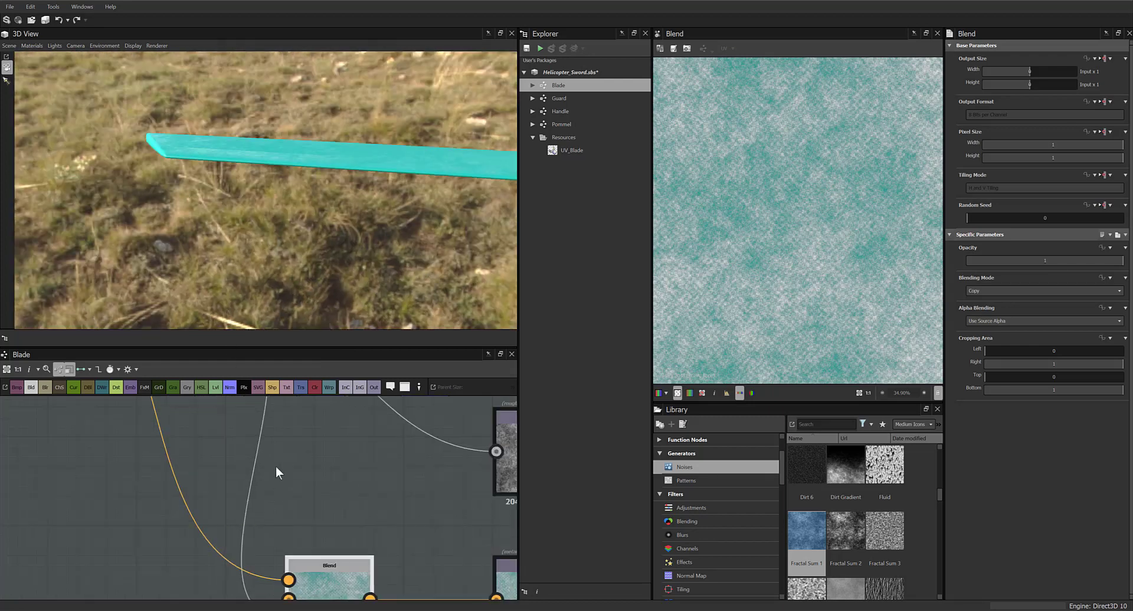
pyautogui.scroll(-2, 275, 465)
pyautogui.scroll(-4, 318, 490)
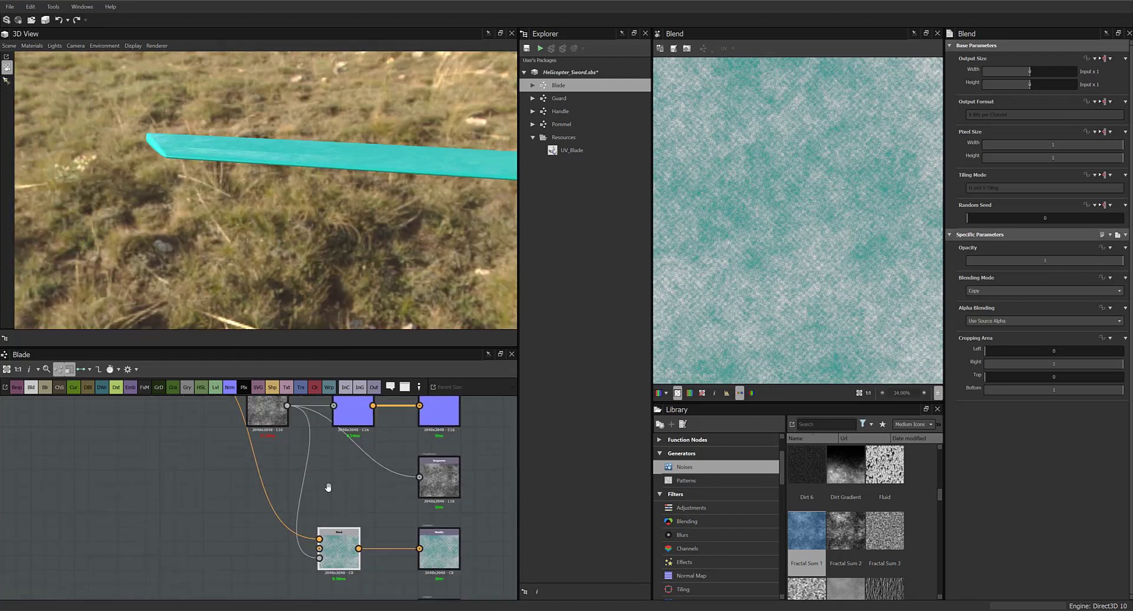
pyautogui.scroll(-3, 333, 490)
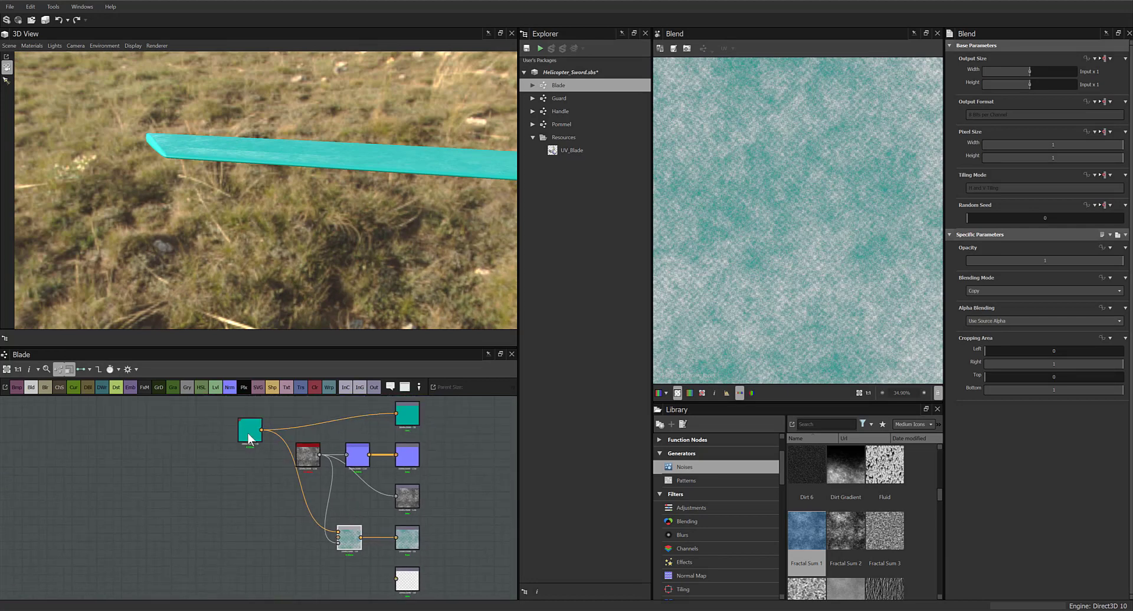
pyautogui.click(230, 421)
pyautogui.moveTo(229, 423); pyautogui.dragTo(169, 421)
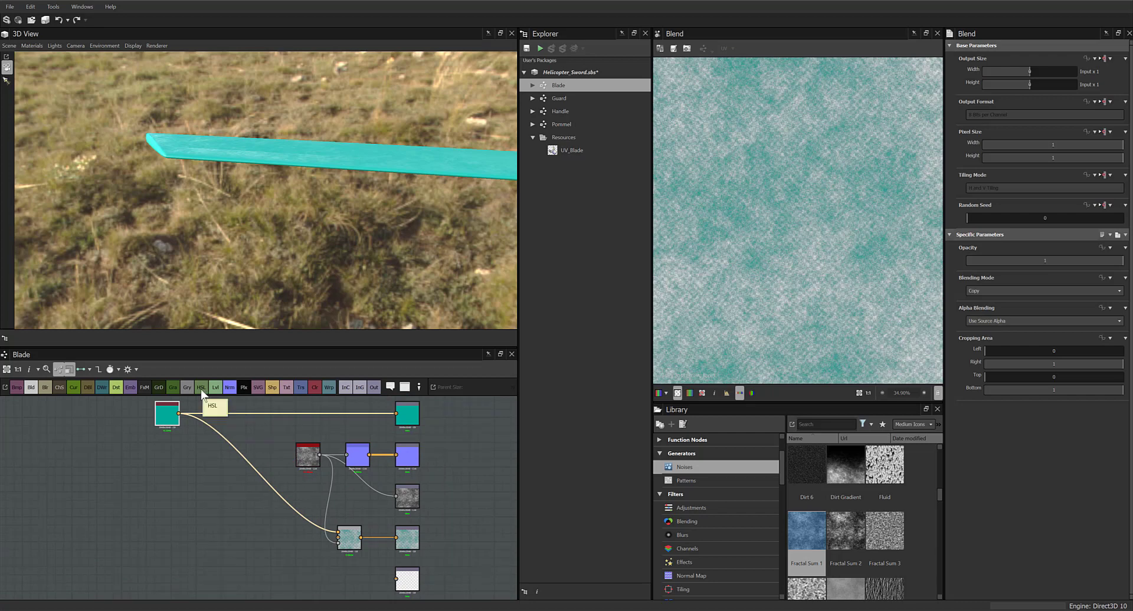
pyautogui.moveTo(202, 391); pyautogui.dragTo(255, 471)
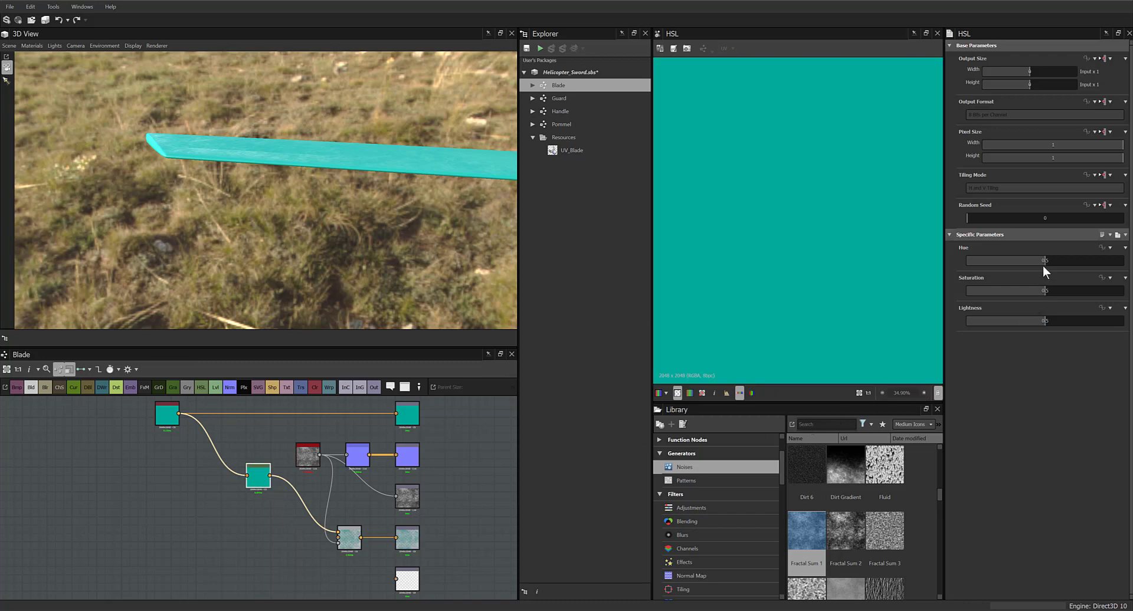
# Set the HSL node's saturation to 0.26, hue to 0.67 and lightness to 0.66, and check the effect on the blade
pyautogui.moveTo(1038, 289); pyautogui.dragTo(1006, 289)
pyautogui.moveTo(334, 245); pyautogui.dragTo(396, 236)
pyautogui.moveTo(1043, 264); pyautogui.dragTo(1068, 262)
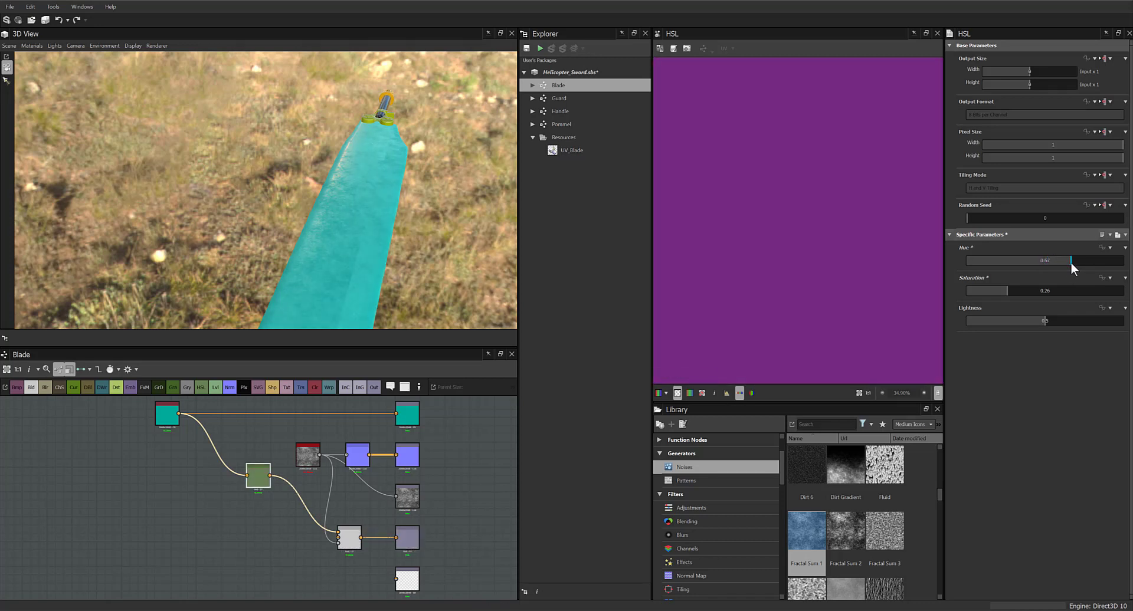
pyautogui.moveTo(1050, 320); pyautogui.dragTo(1068, 324)
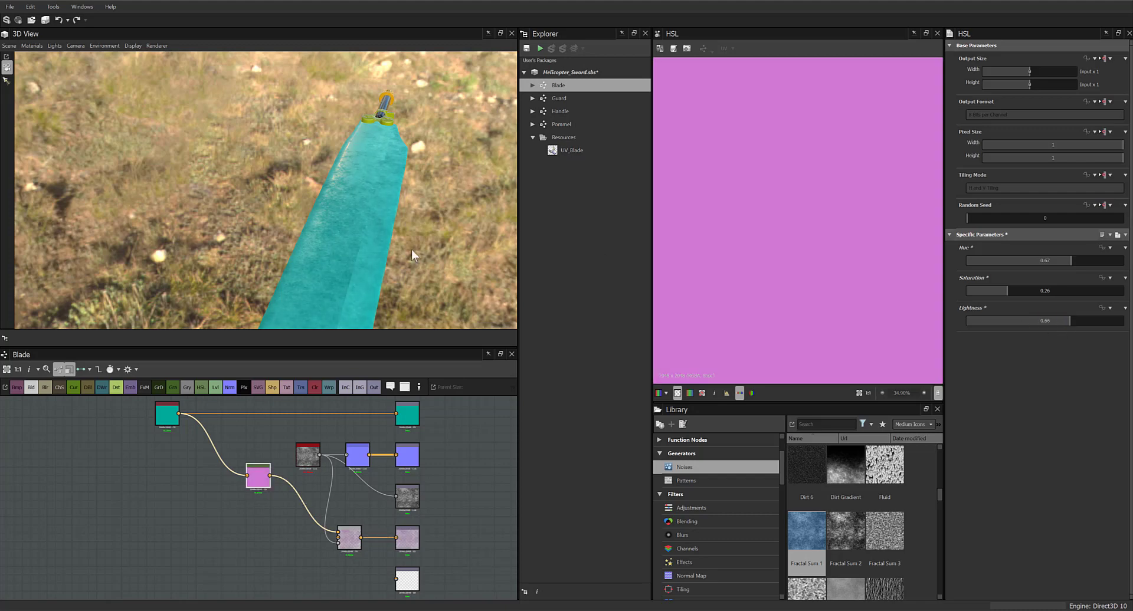
pyautogui.moveTo(411, 255); pyautogui.dragTo(383, 239)
pyautogui.moveTo(433, 289); pyautogui.dragTo(418, 274)
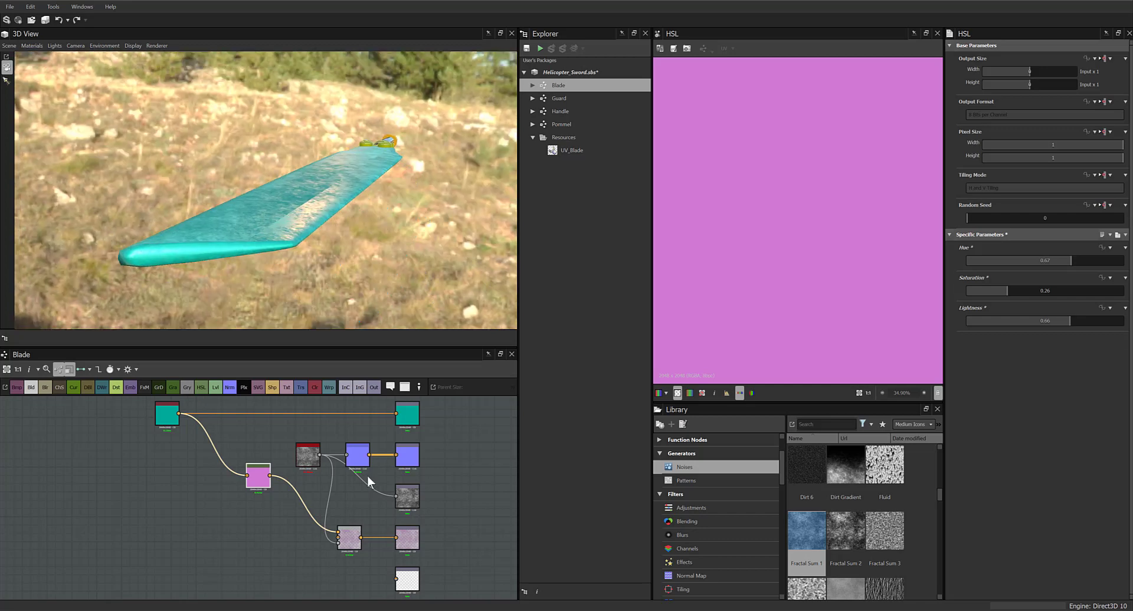
# Move the Blend node aside and feed Fractal Sum 1 into the Metallic output through a new Levels node
pyautogui.moveTo(346, 544); pyautogui.dragTo(315, 539)
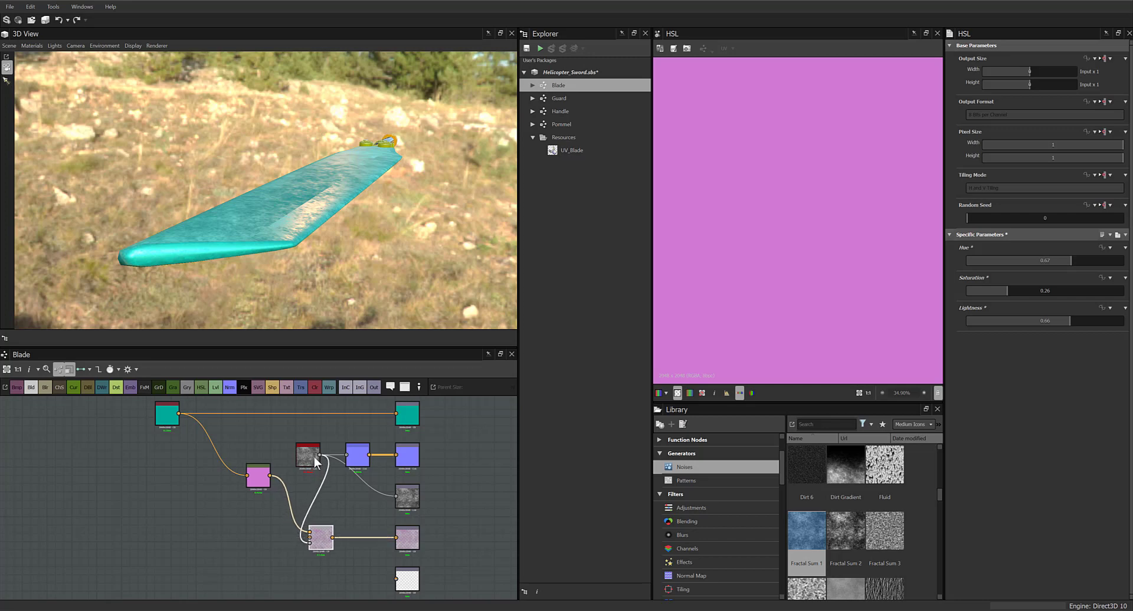
pyautogui.moveTo(399, 551); pyautogui.dragTo(396, 540)
pyautogui.click(397, 575)
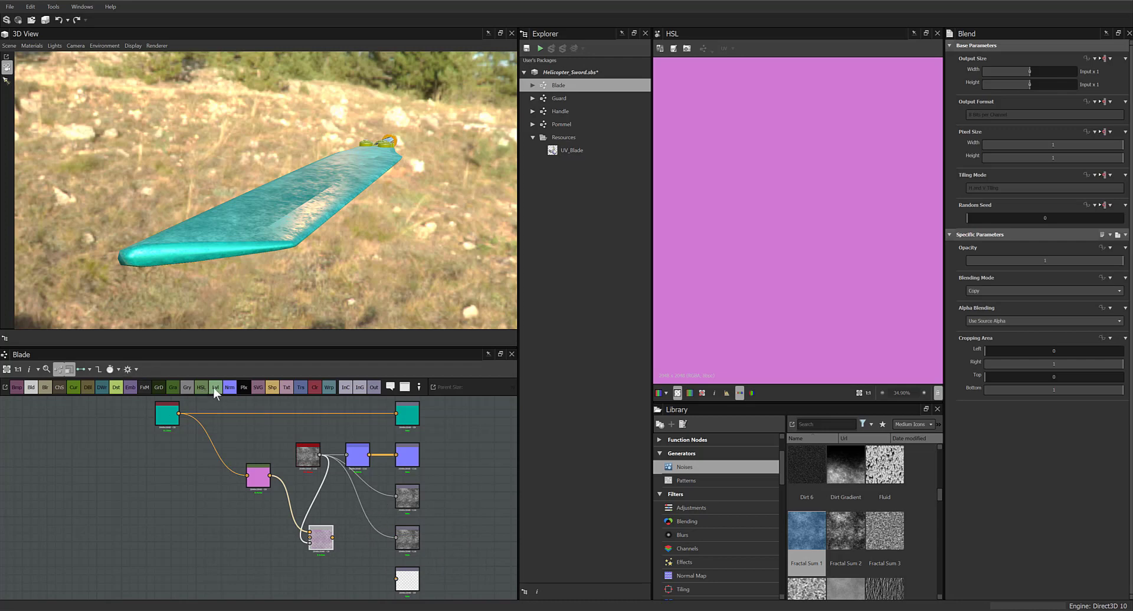
pyautogui.moveTo(201, 387); pyautogui.dragTo(347, 520)
pyautogui.moveTo(319, 455); pyautogui.dragTo(338, 512)
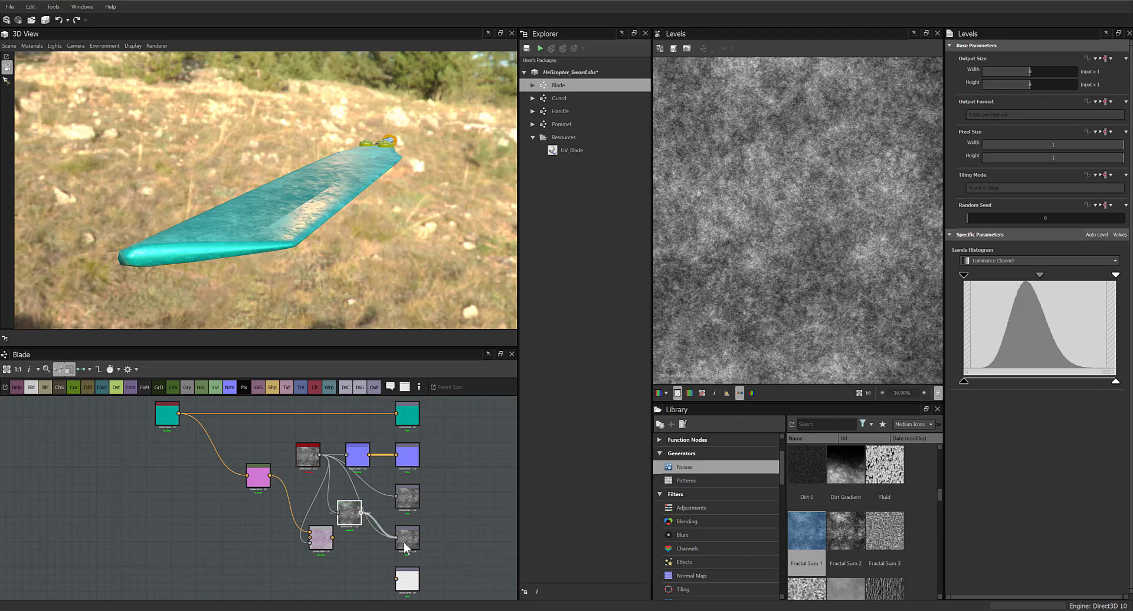
pyautogui.moveTo(403, 541); pyautogui.dragTo(404, 542)
# Brighten the metallic noise by shifting its Levels midtone handle toward the dark end, and inspect the blade tip up close
pyautogui.moveTo(1040, 276); pyautogui.dragTo(989, 286)
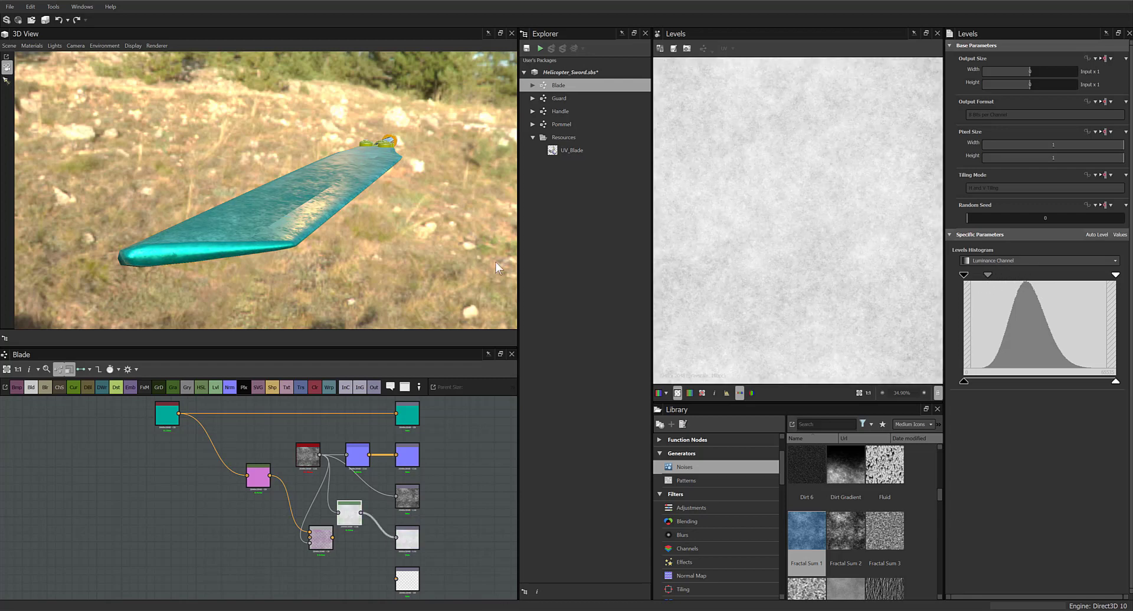
pyautogui.moveTo(335, 271); pyautogui.dragTo(302, 257)
pyautogui.moveTo(302, 256); pyautogui.dragTo(240, 164, button='right')
pyautogui.moveTo(240, 164); pyautogui.dragTo(352, 218)
pyautogui.moveTo(352, 215); pyautogui.dragTo(206, 188, button='middle')
pyautogui.scroll(4, 380, 490)
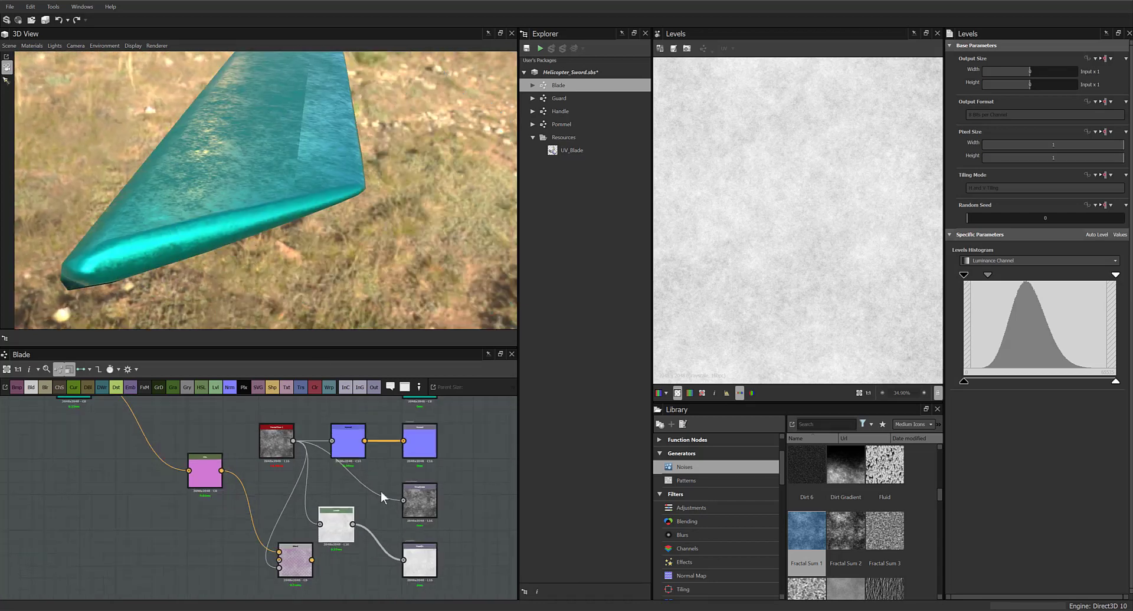
# Pull the metallic Levels white input handle inward to just past the histogram peak's upper slope and readjust the midtone near the dark end
pyautogui.scroll(1, 387, 507)
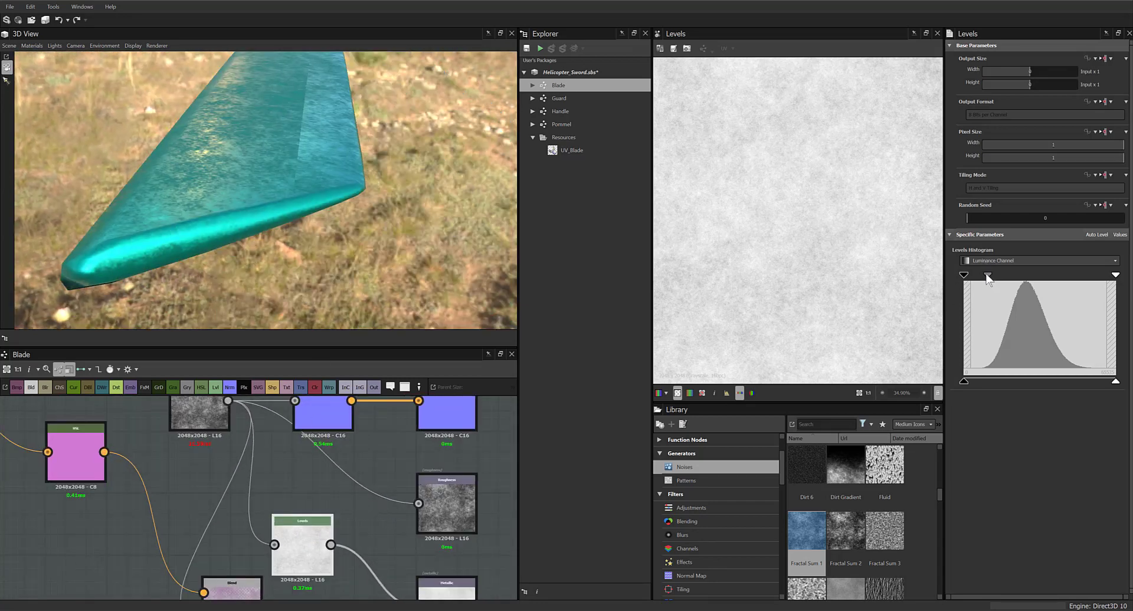
pyautogui.moveTo(1117, 279); pyautogui.dragTo(1069, 298)
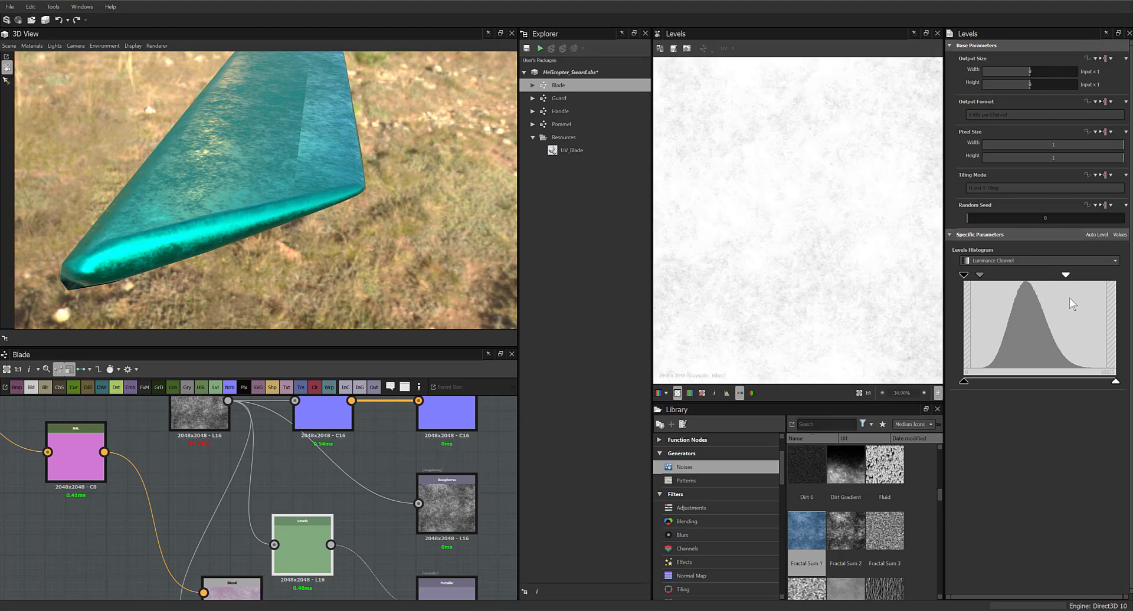
pyautogui.moveTo(1006, 280); pyautogui.dragTo(985, 282)
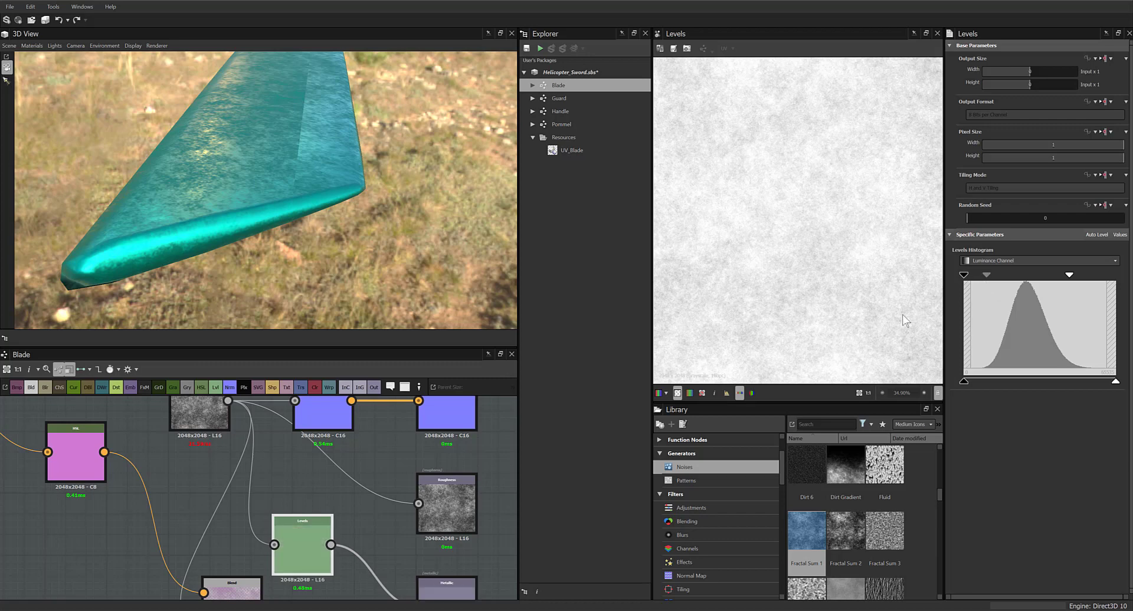
# Move Fractal Sum 1 further from the outputs and insert a new Levels node between it and the Roughness output
pyautogui.scroll(-2, 379, 483)
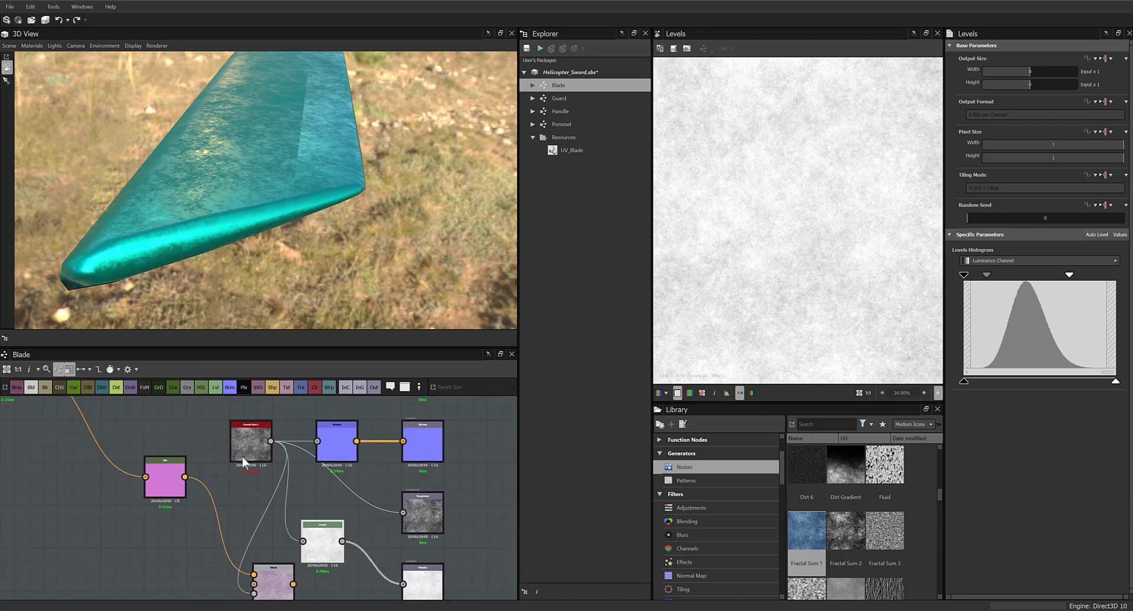
pyautogui.click(223, 453)
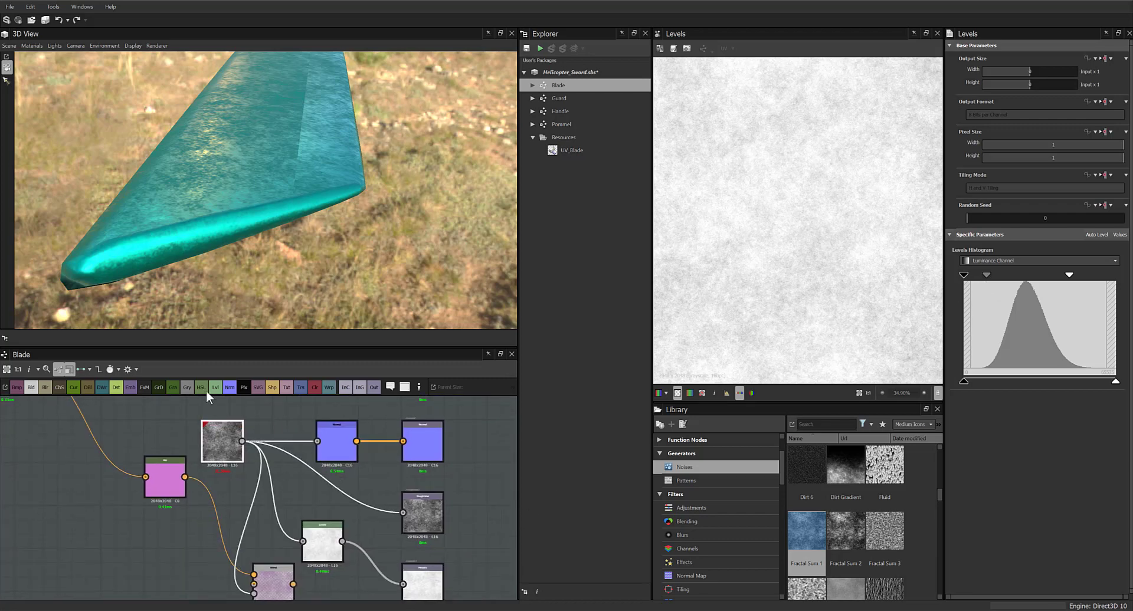
pyautogui.moveTo(215, 391); pyautogui.dragTo(404, 512)
# Delete the unused Blend and HSL nodes
pyautogui.moveTo(331, 549); pyautogui.dragTo(183, 570)
pyautogui.press('Delete')
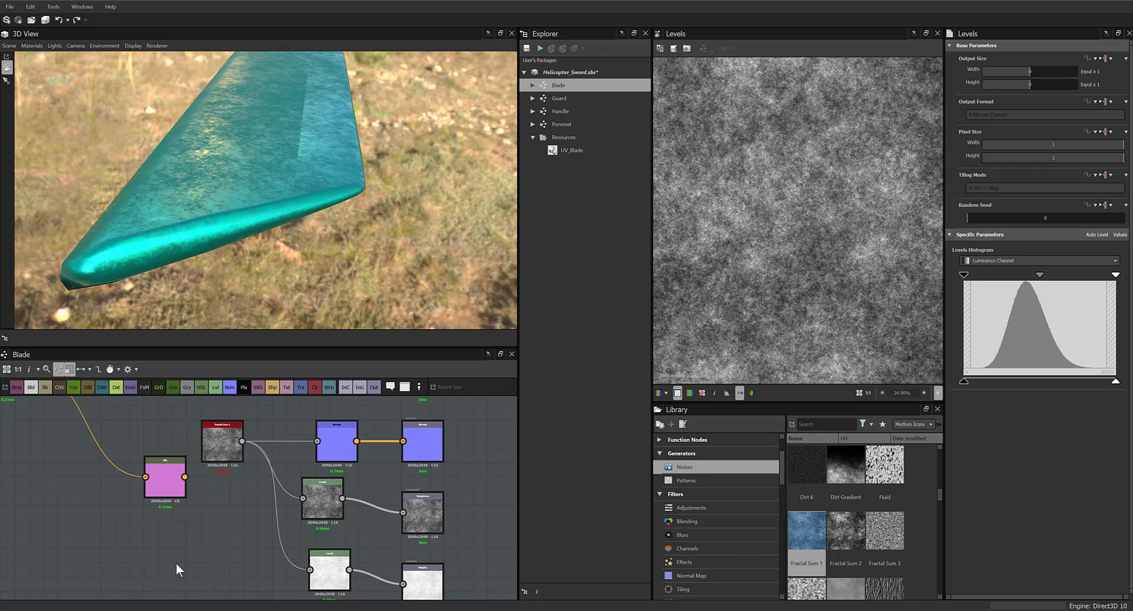
pyautogui.click(159, 484)
pyautogui.press('Delete')
# Space out Fractal Sum 1, stack the Normal and both Levels nodes in one column, and align the Roughness and Metallic outputs with their Levels nodes
pyautogui.moveTo(210, 455); pyautogui.dragTo(157, 454)
pyautogui.scroll(-2, 303, 441)
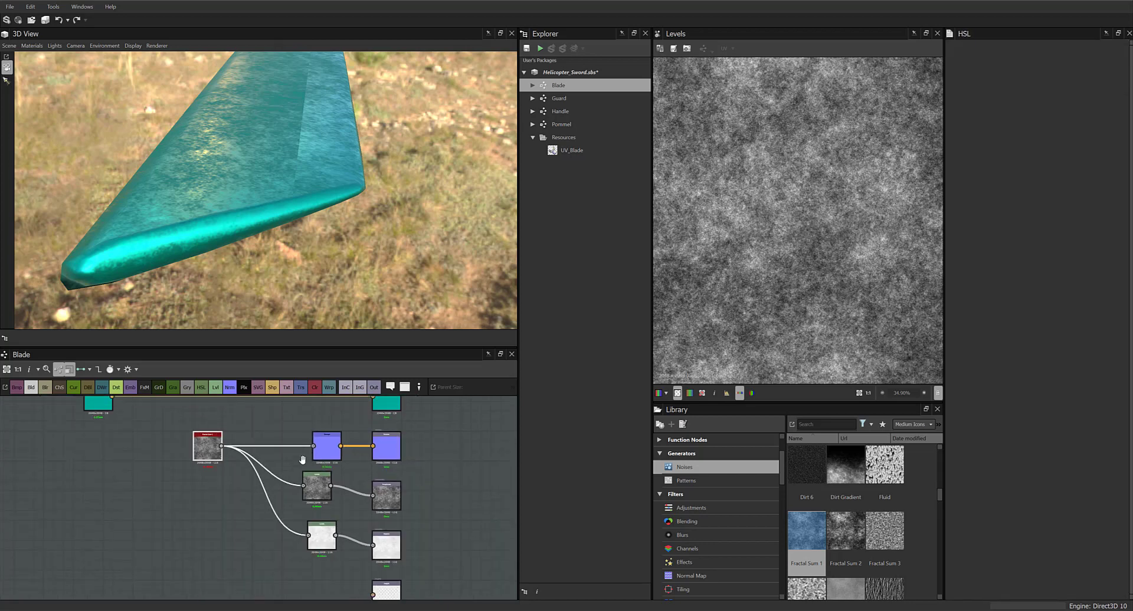
pyautogui.click(322, 462)
pyautogui.moveTo(322, 464); pyautogui.dragTo(312, 465)
pyautogui.click(319, 505)
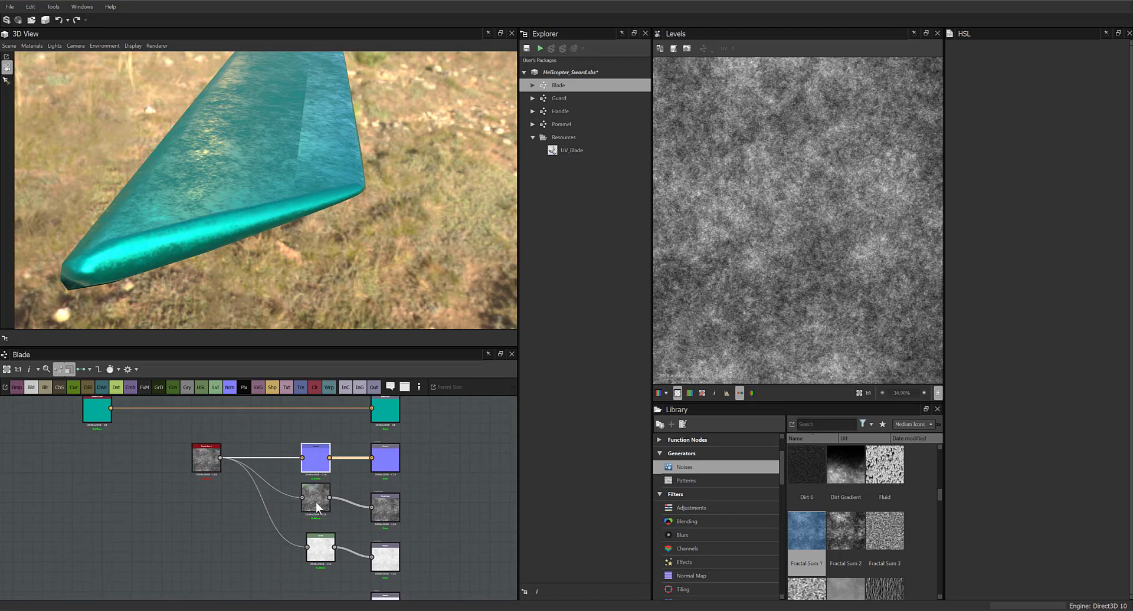
pyautogui.moveTo(318, 555); pyautogui.dragTo(313, 556)
pyautogui.moveTo(385, 564); pyautogui.dragTo(385, 556)
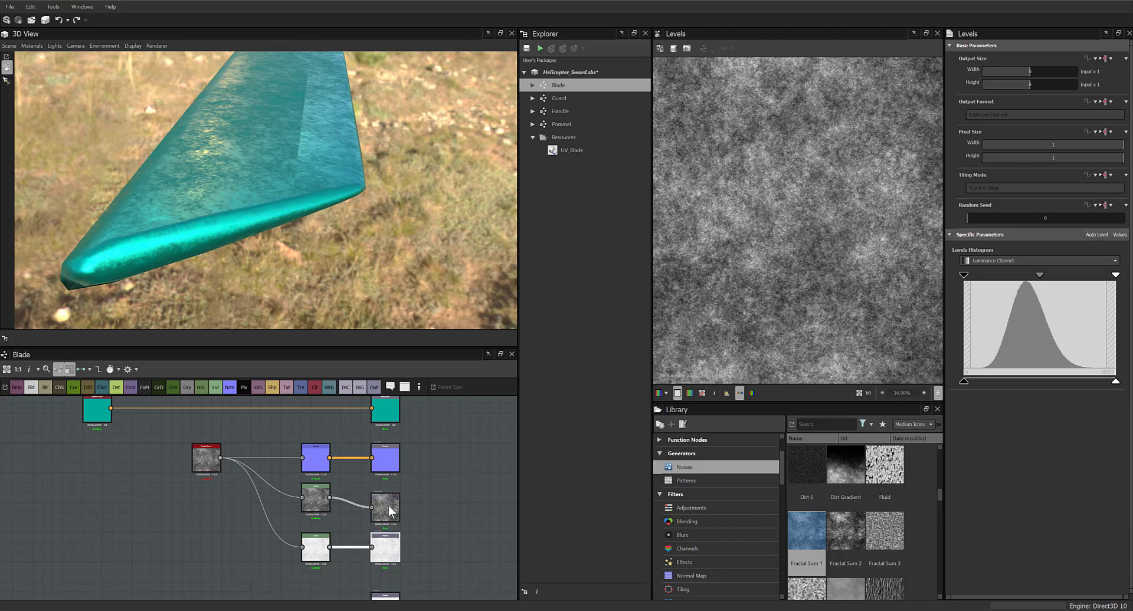
pyautogui.moveTo(389, 505); pyautogui.dragTo(391, 498)
pyautogui.scroll(2, 410, 483)
pyautogui.press('Delete')
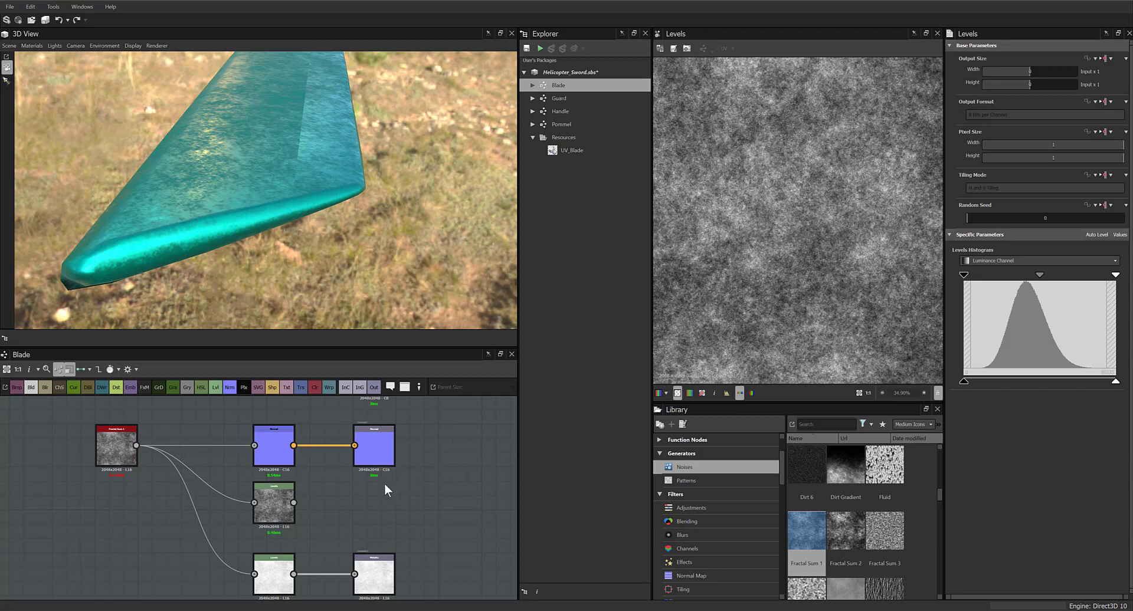
pyautogui.hotkey('ctrl', 'z')
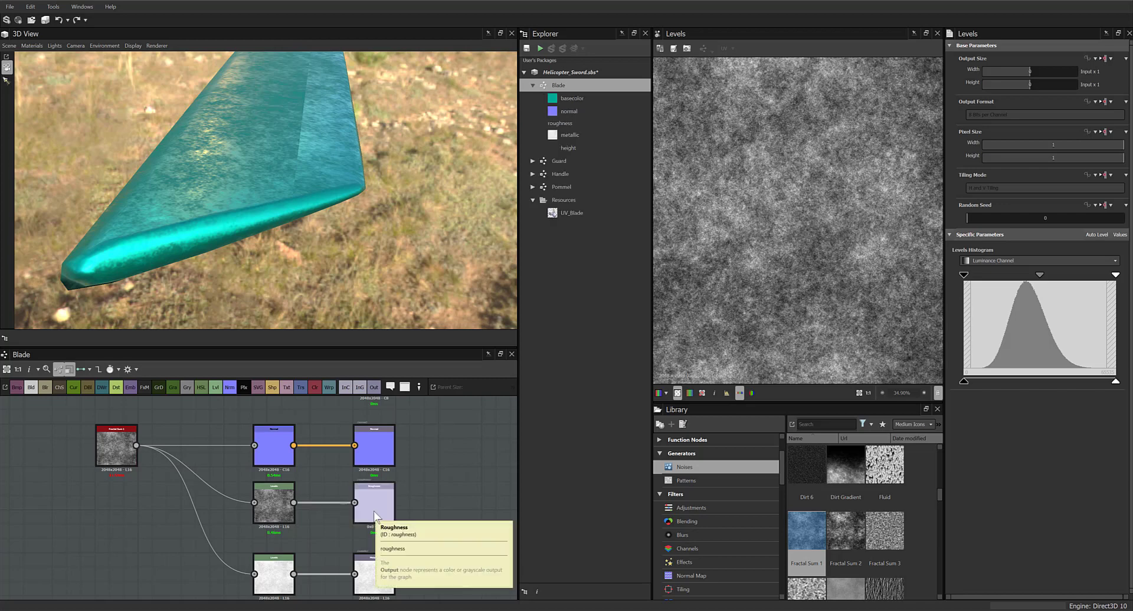
# Brighten the roughness noise by moving its Levels midtone handle close to the dark end, and check the blade's reflections
pyautogui.scroll(1, 373, 511)
pyautogui.click(239, 502)
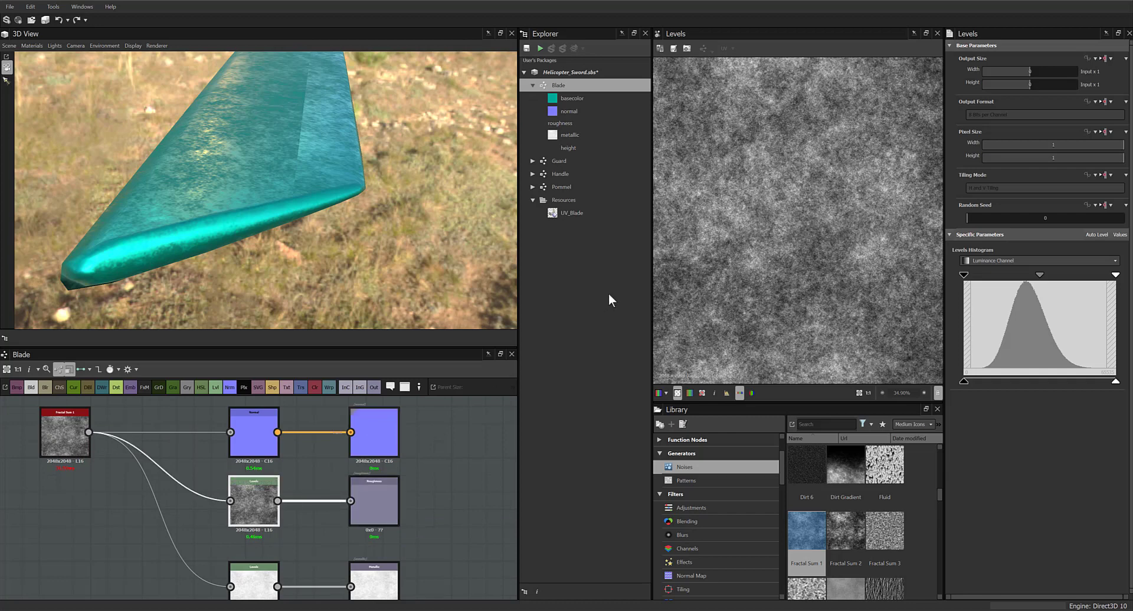
pyautogui.moveTo(1040, 275); pyautogui.dragTo(1088, 285)
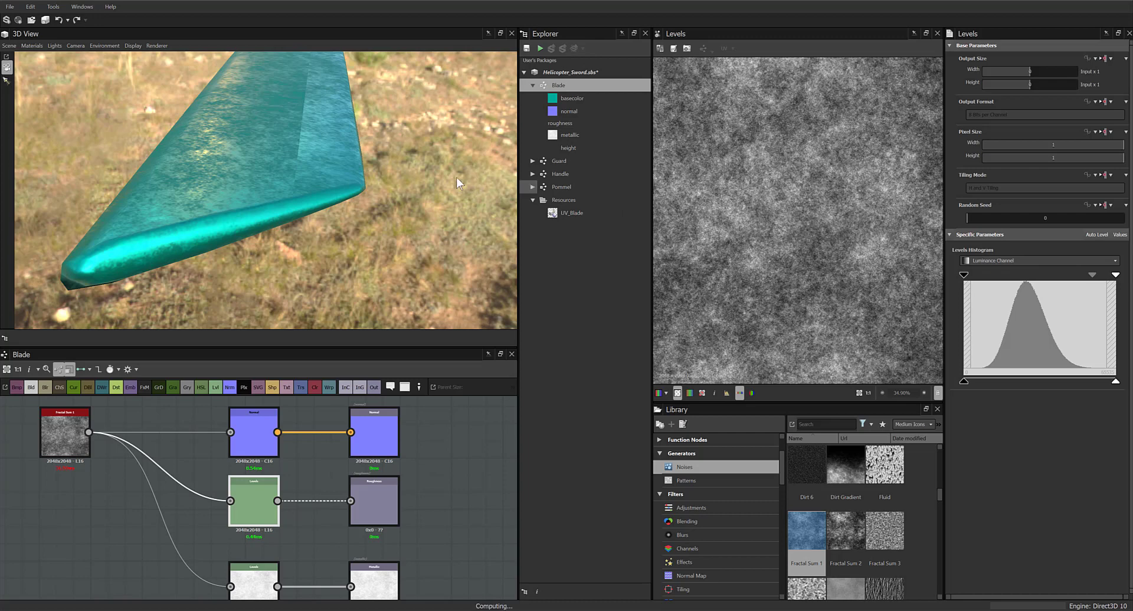
pyautogui.moveTo(432, 242); pyautogui.dragTo(783, 288)
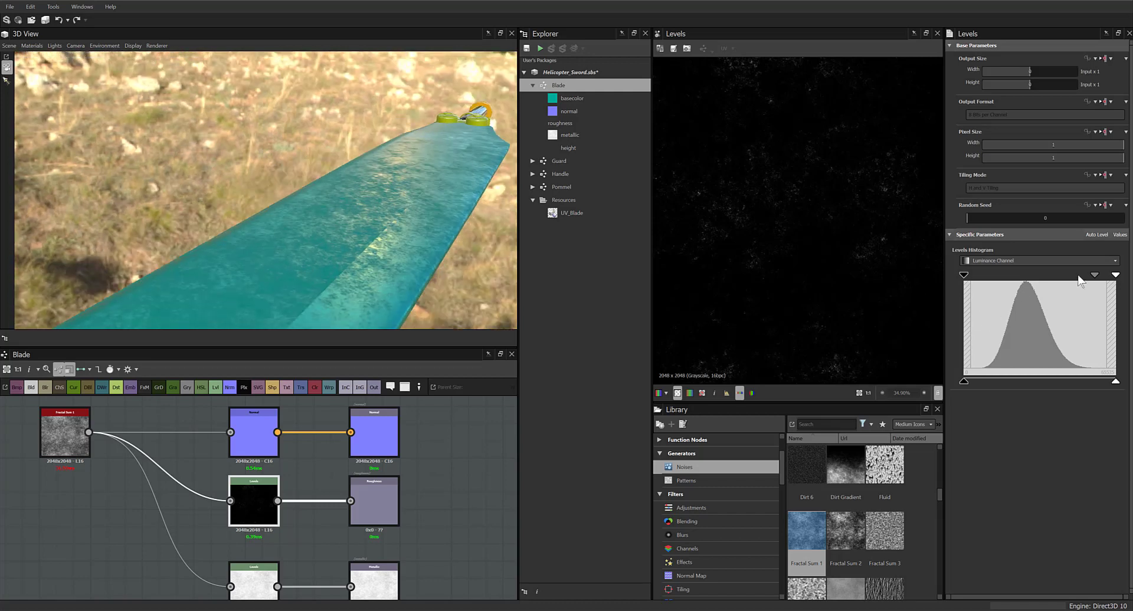
pyautogui.moveTo(1042, 284); pyautogui.dragTo(1014, 287)
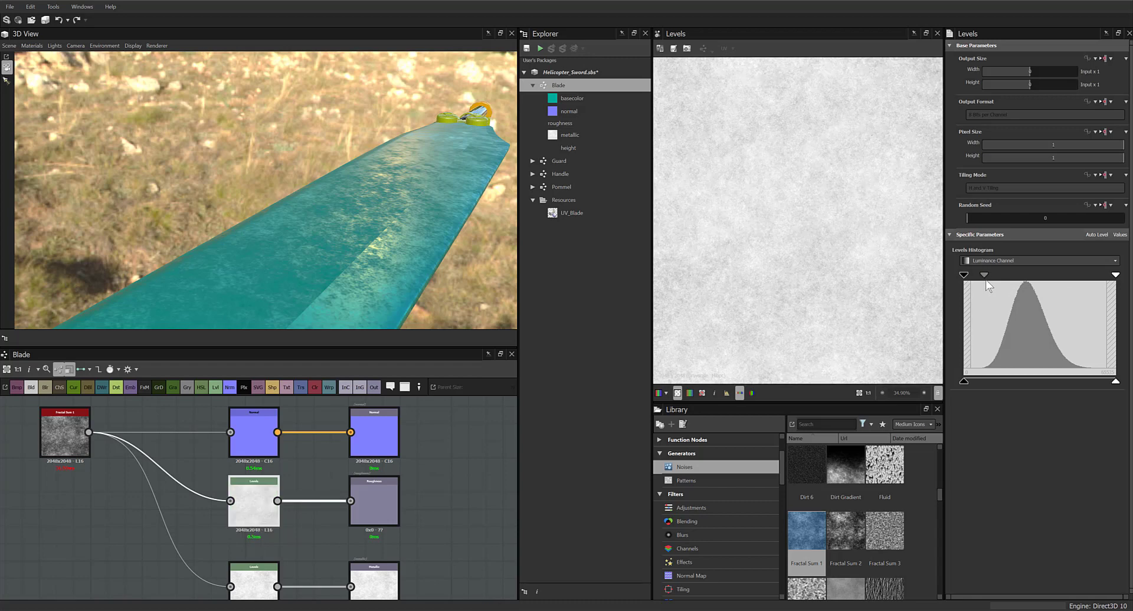
pyautogui.moveTo(398, 272); pyautogui.dragTo(336, 281)
# Move the teal Uniform Color node closer to the Base Color output and add a Blend node with that color as its foreground
pyautogui.scroll(-3, 201, 456)
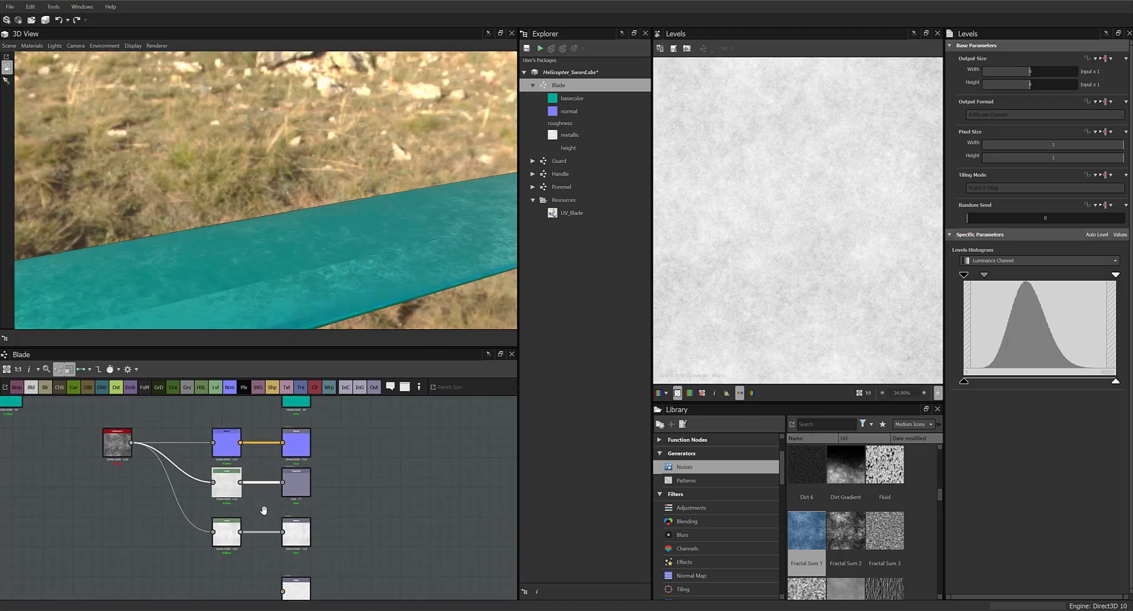
pyautogui.moveTo(238, 460); pyautogui.dragTo(299, 547, button='middle')
pyautogui.moveTo(78, 479); pyautogui.dragTo(234, 480)
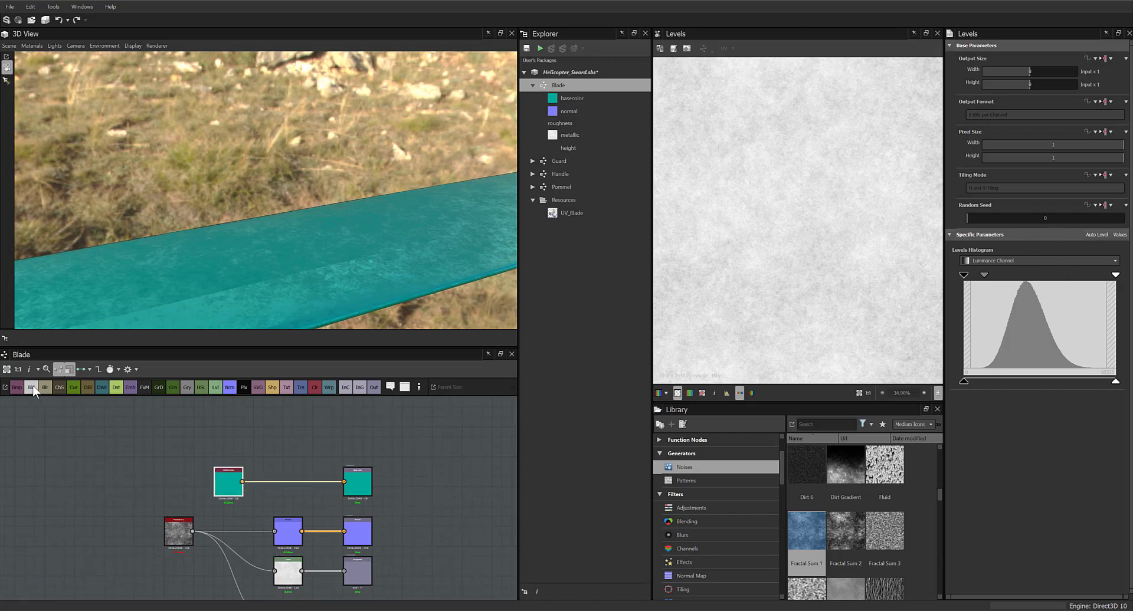
pyautogui.moveTo(34, 391); pyautogui.dragTo(274, 464)
pyautogui.scroll(2, 262, 454)
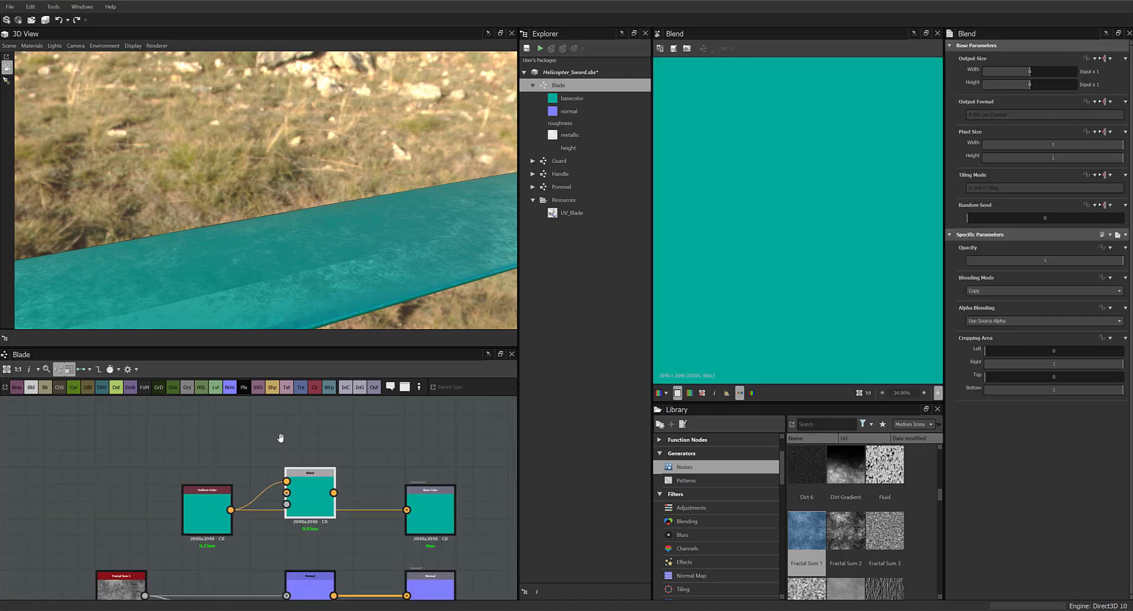
# Add an HSL node fed by the Uniform Color, connect it to the Blend's background, and connect the Blend to the Base Color output
pyautogui.moveTo(280, 438); pyautogui.dragTo(293, 420, button='middle')
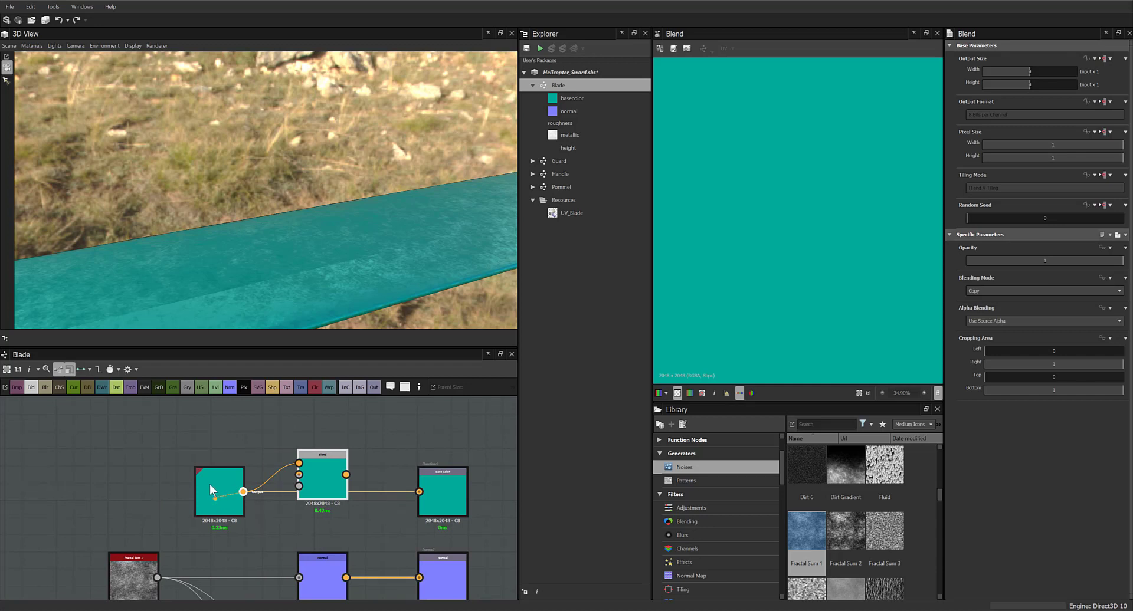
pyautogui.moveTo(211, 484); pyautogui.dragTo(168, 466)
pyautogui.moveTo(201, 387); pyautogui.dragTo(254, 491)
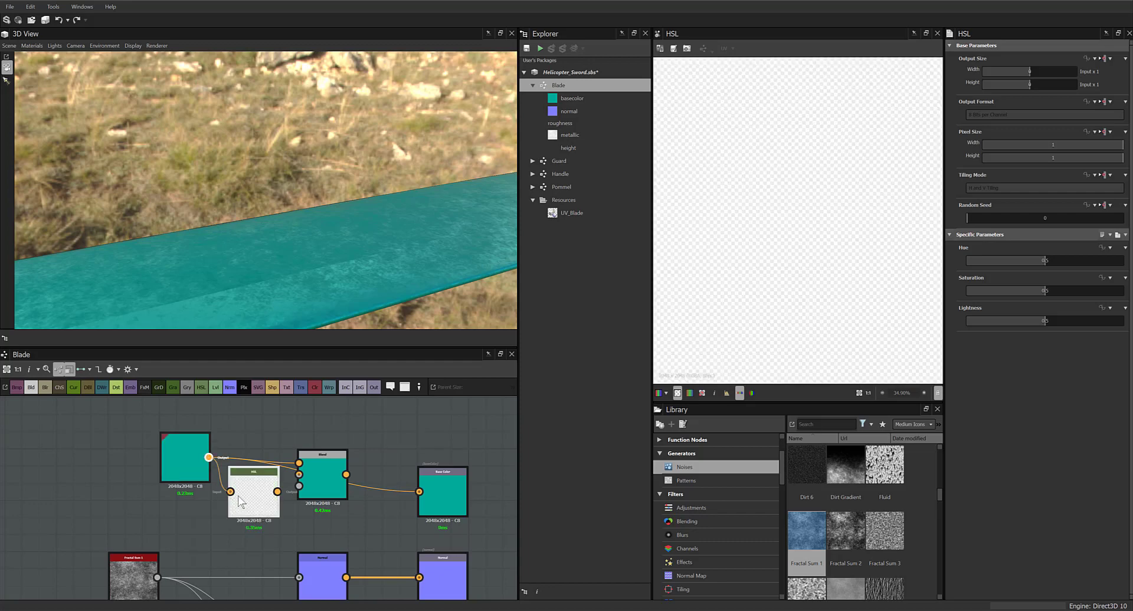
pyautogui.moveTo(182, 463); pyautogui.dragTo(147, 463)
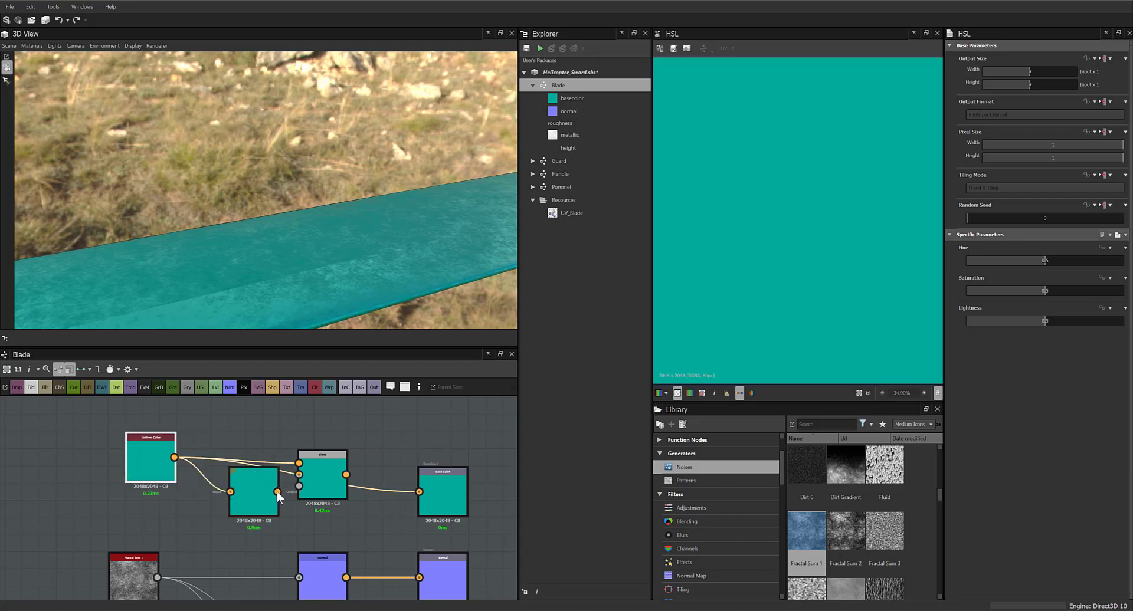
pyautogui.moveTo(277, 491); pyautogui.dragTo(227, 505)
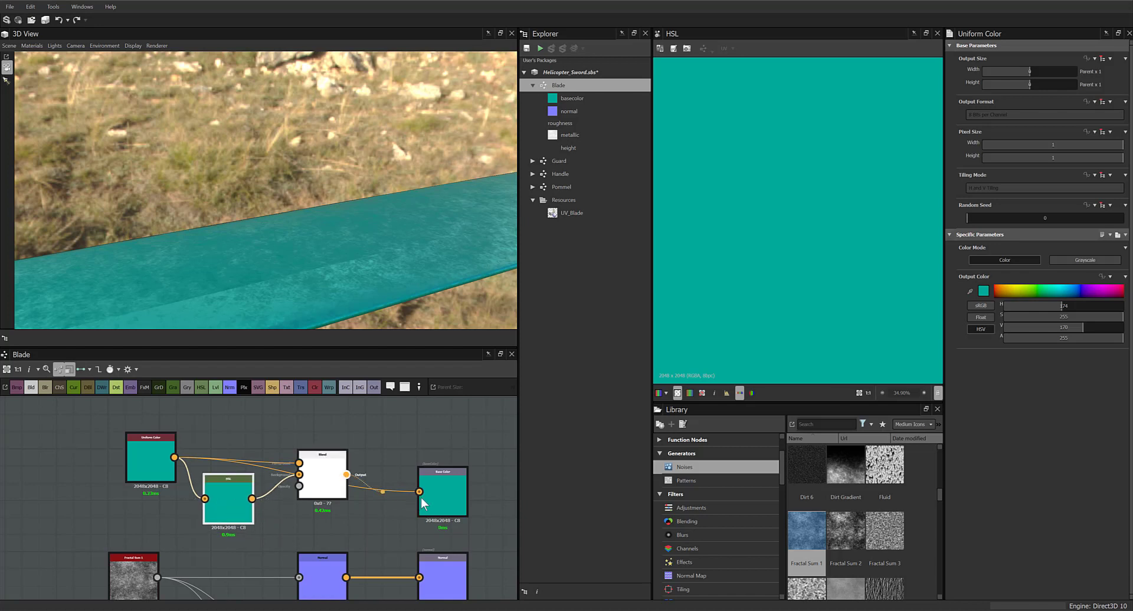
pyautogui.moveTo(323, 489)
pyautogui.mouseDown()
pyautogui.moveTo(323, 498)
pyautogui.moveTo(327, 478)
pyautogui.mouseUp()
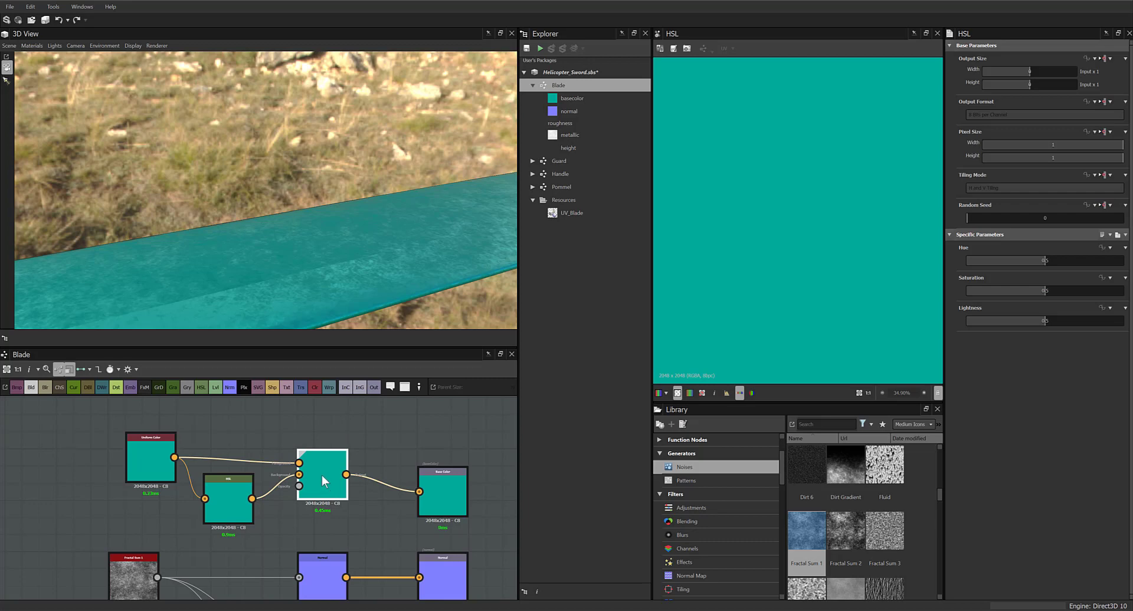
# Set the base color Blend node's blending mode to Multiply
pyautogui.click(323, 480)
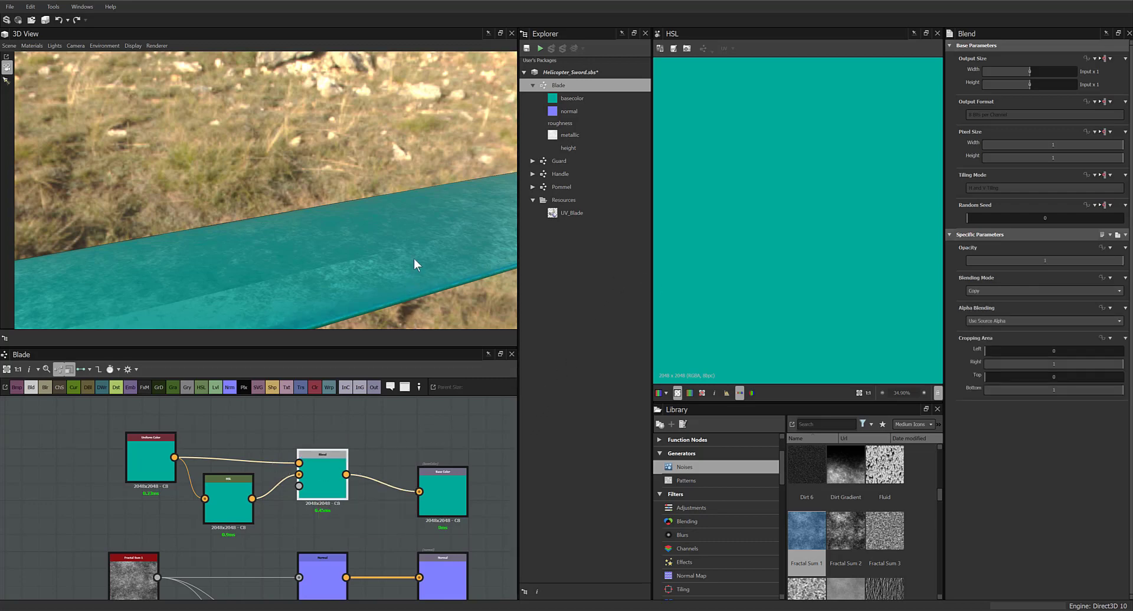
pyautogui.moveTo(413, 265); pyautogui.dragTo(489, 263)
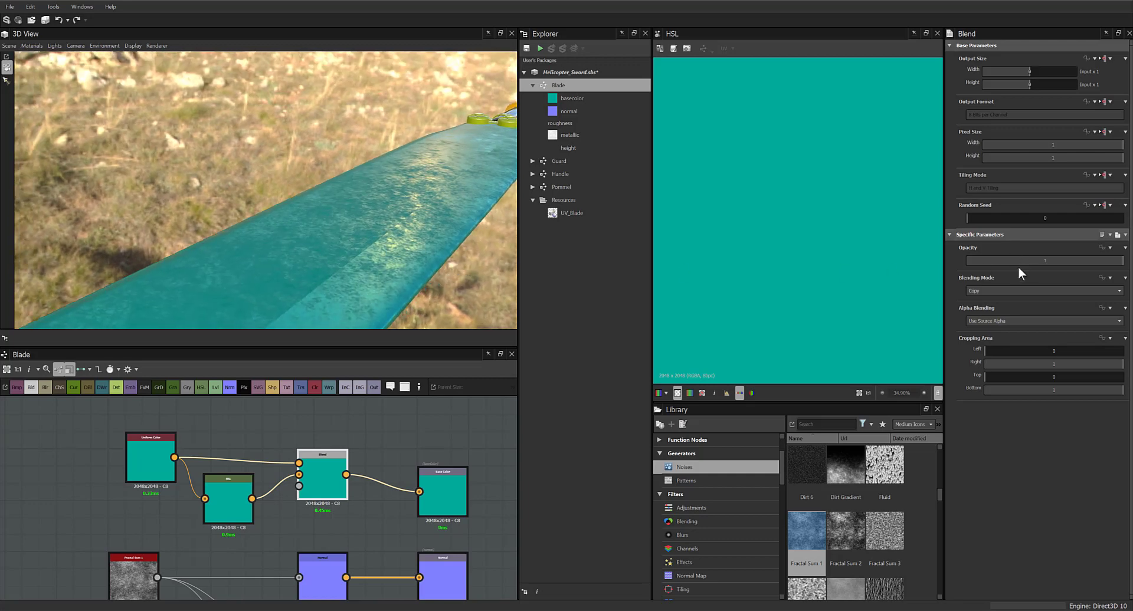
pyautogui.click(979, 290)
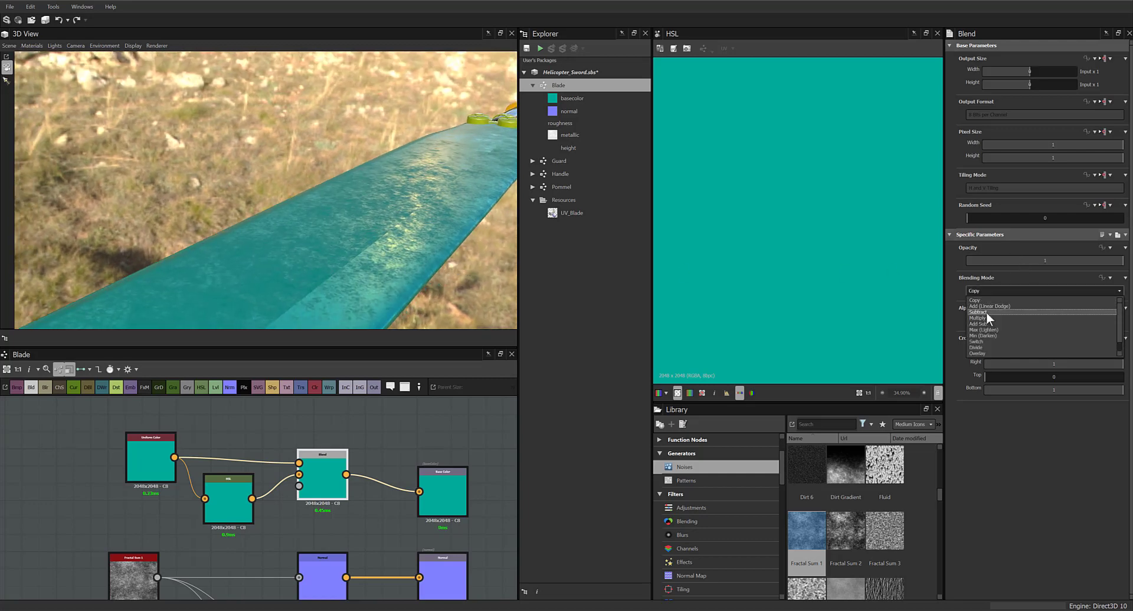
pyautogui.click(986, 317)
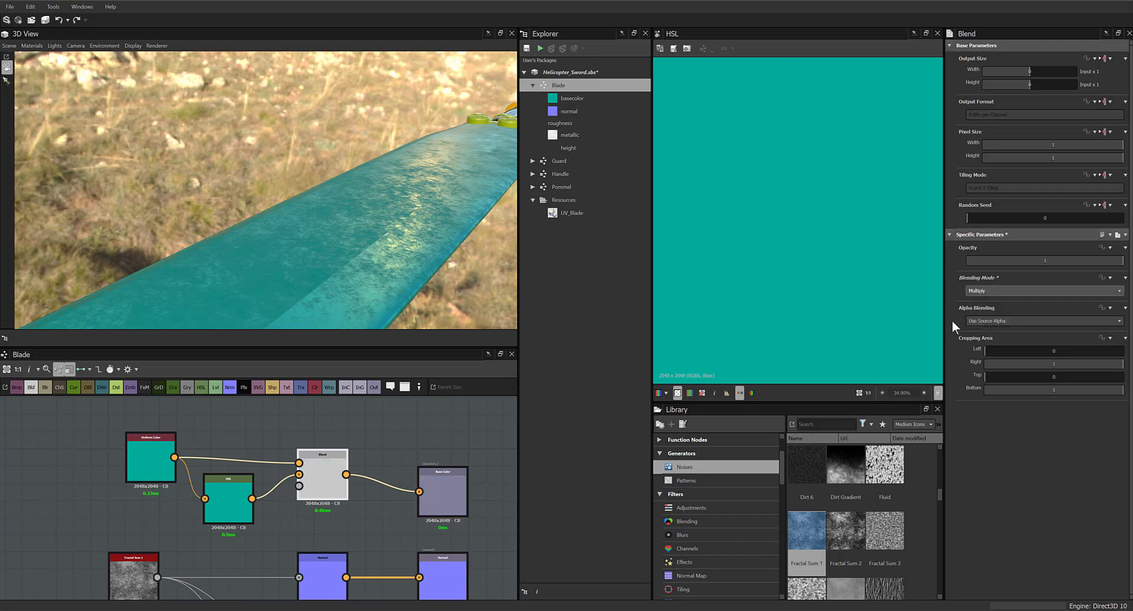
# Set the HSL node's hue to 0.17 and its saturation to 0.1
pyautogui.click(233, 507)
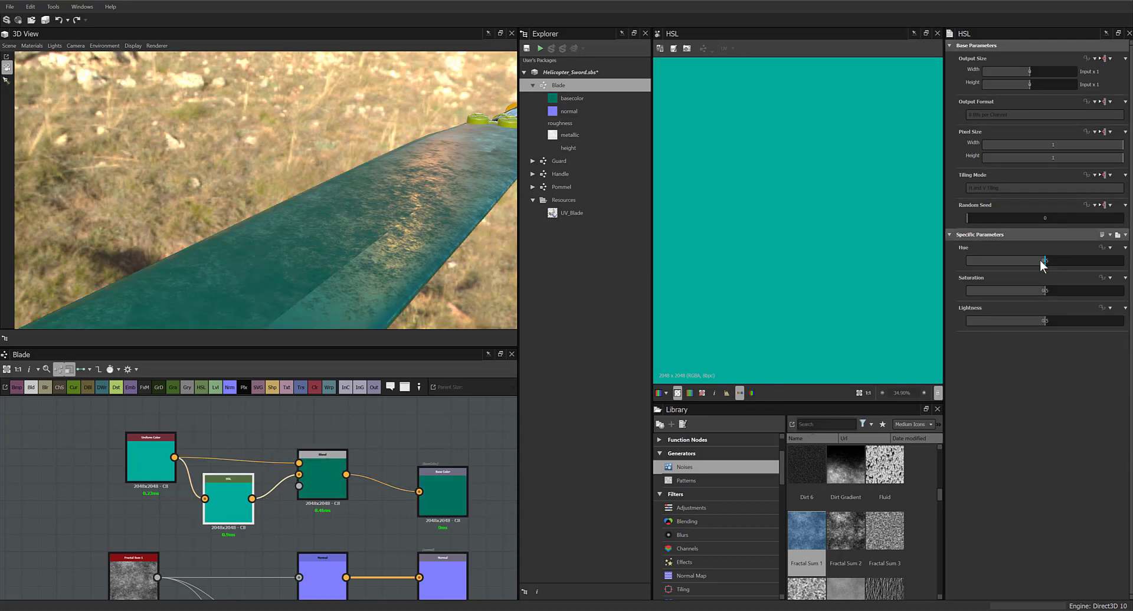
pyautogui.moveTo(1054, 292); pyautogui.dragTo(1081, 293)
pyautogui.moveTo(1053, 260); pyautogui.dragTo(993, 268)
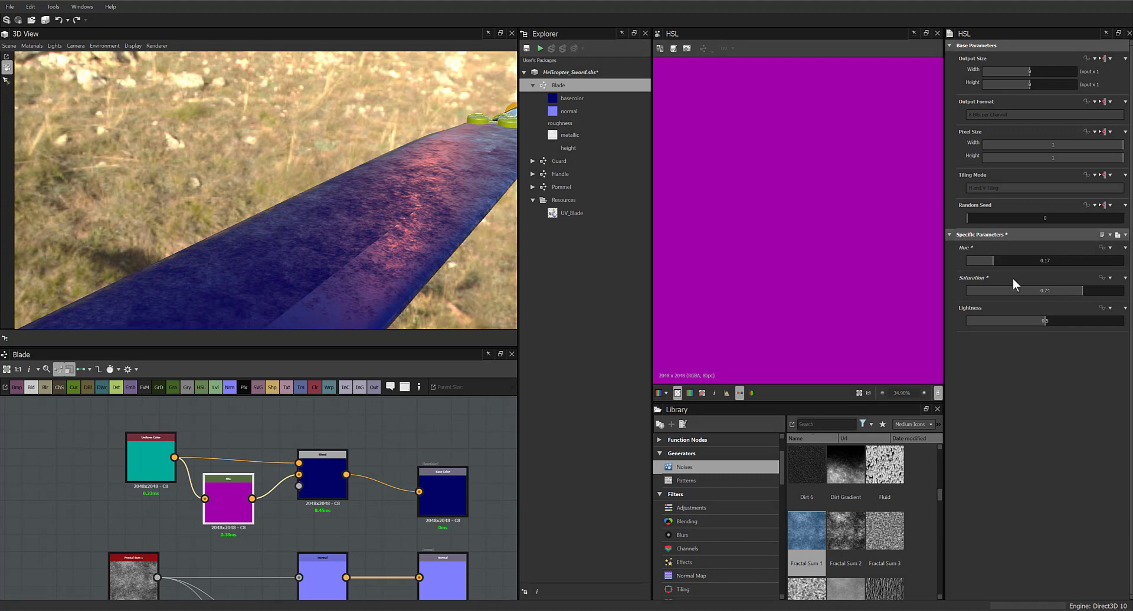
pyautogui.click(996, 290)
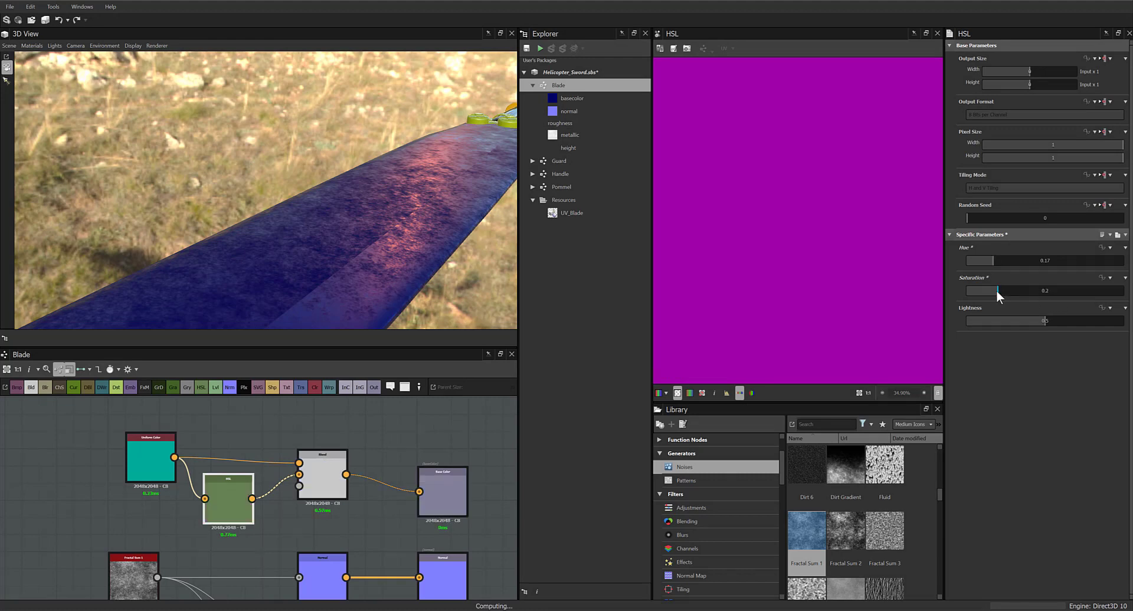
pyautogui.click(981, 290)
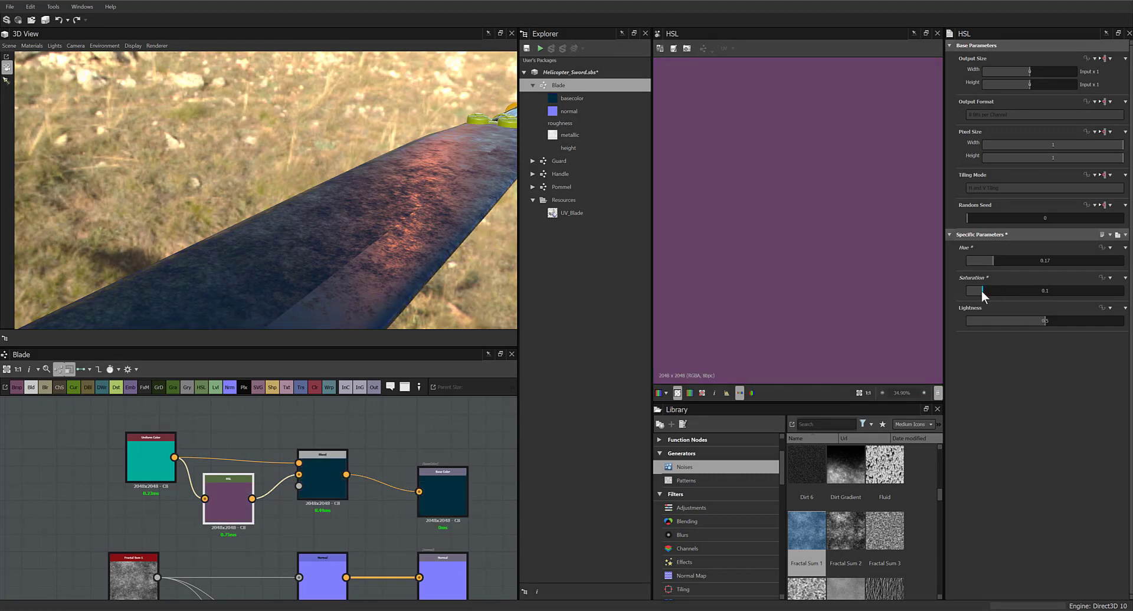
# Try the Add Sub and Min (Darken) blending modes on the base color Blend node and set it to Subtract
pyautogui.click(315, 489)
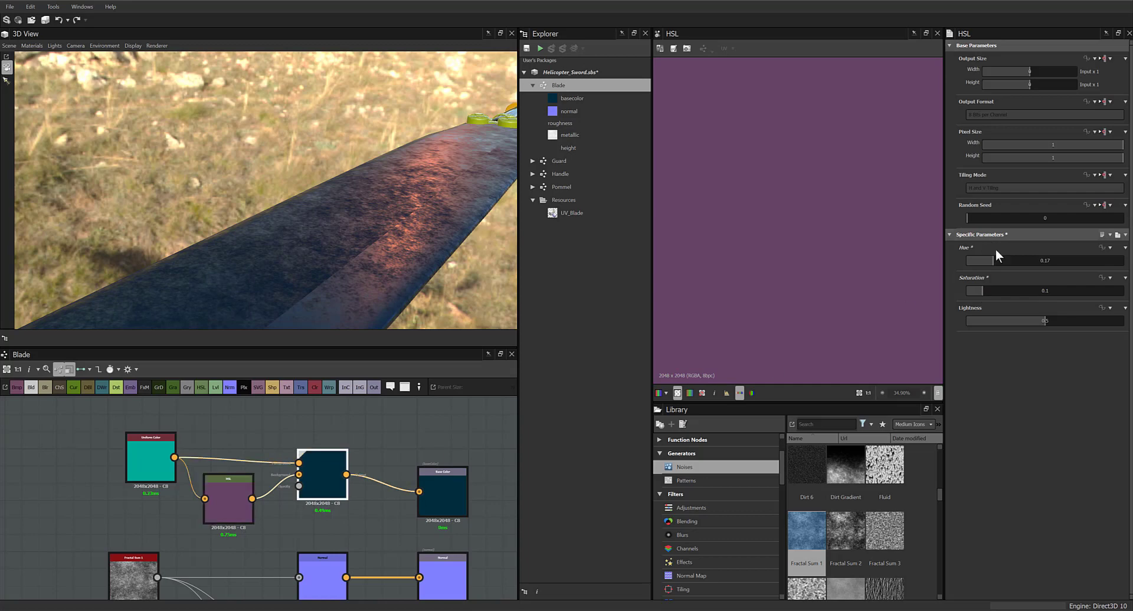
pyautogui.click(993, 290)
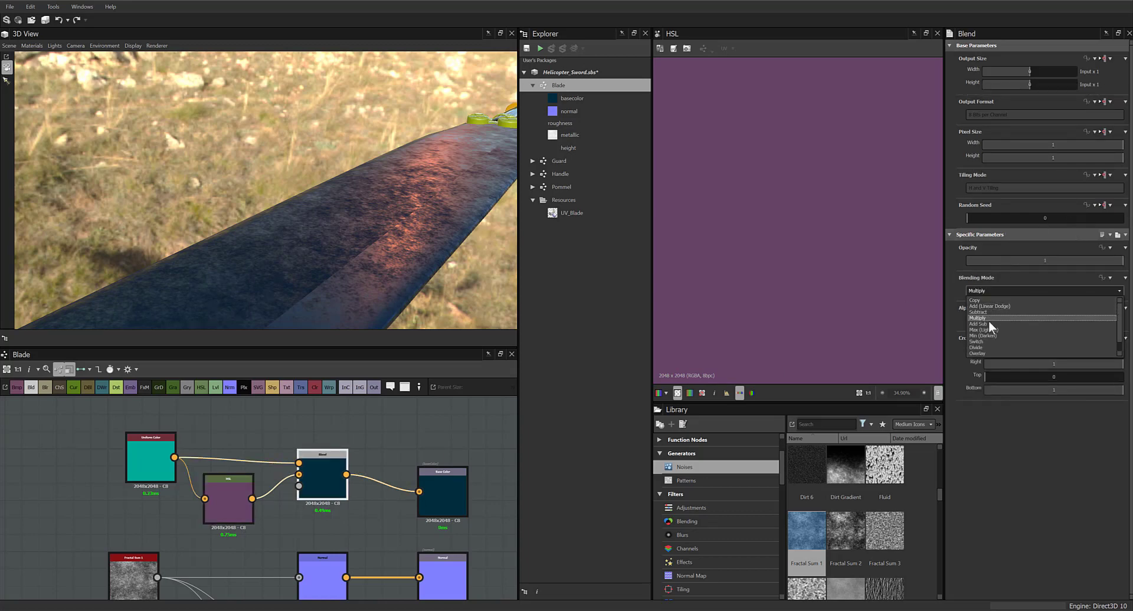
pyautogui.click(989, 321)
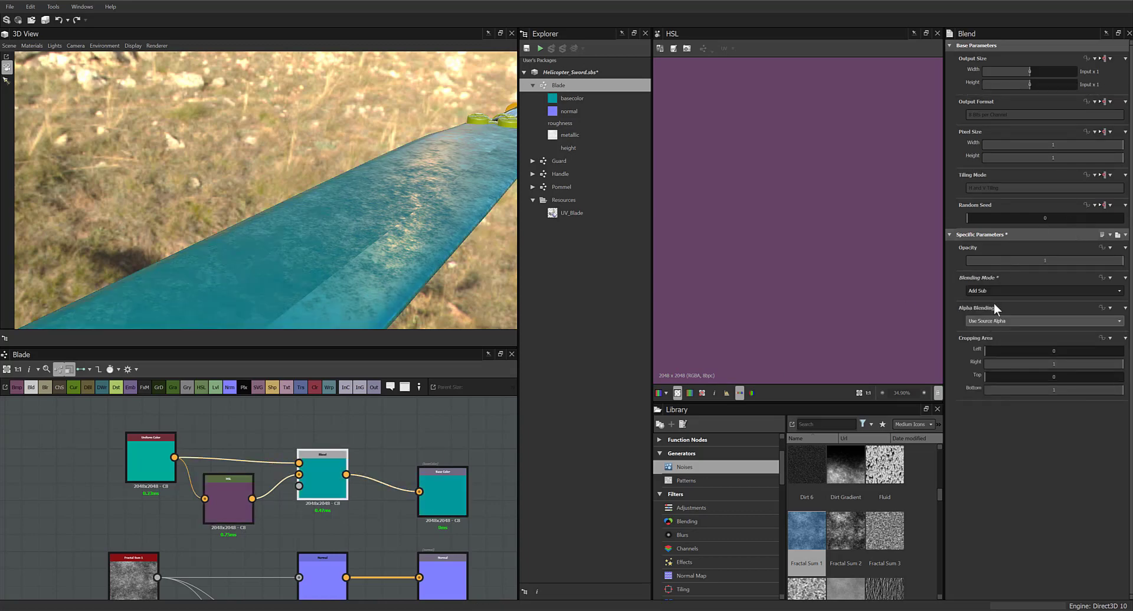
pyautogui.click(994, 292)
pyautogui.click(993, 335)
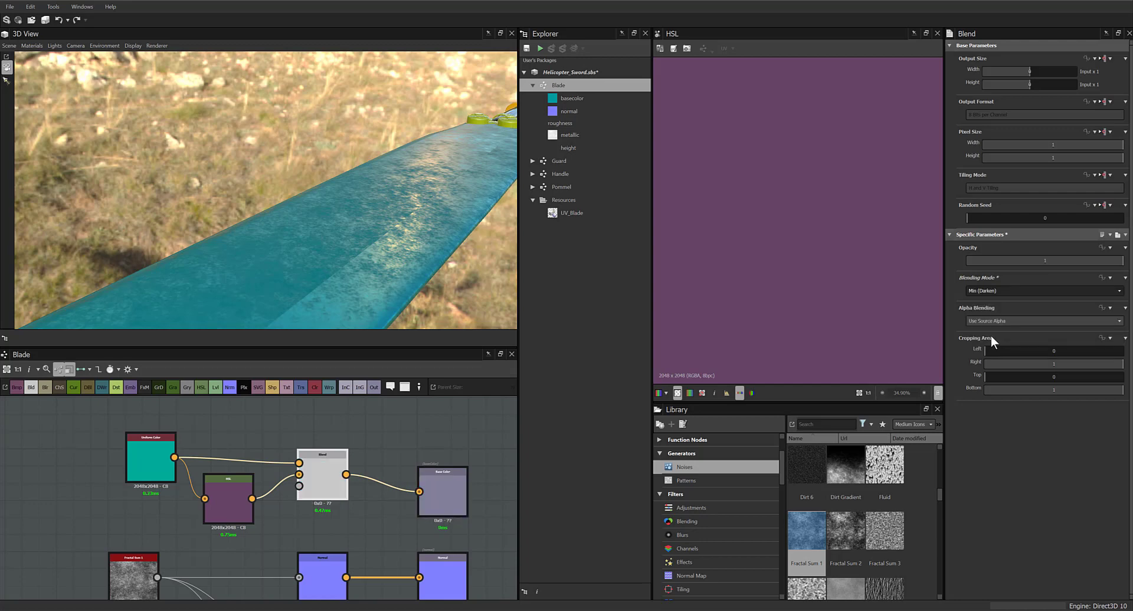
pyautogui.click(986, 292)
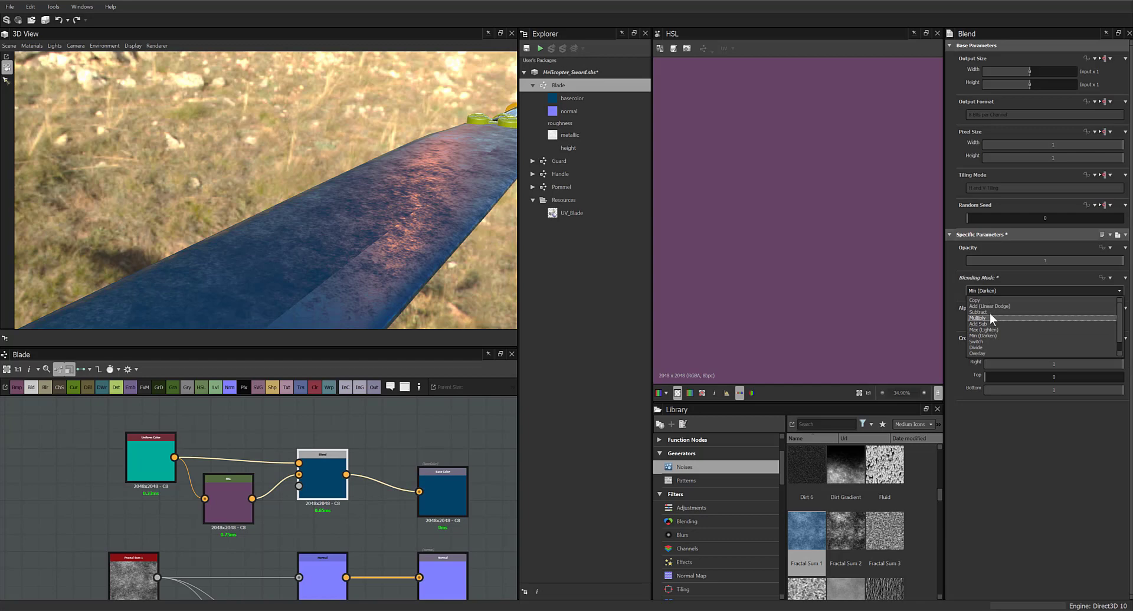
pyautogui.click(989, 312)
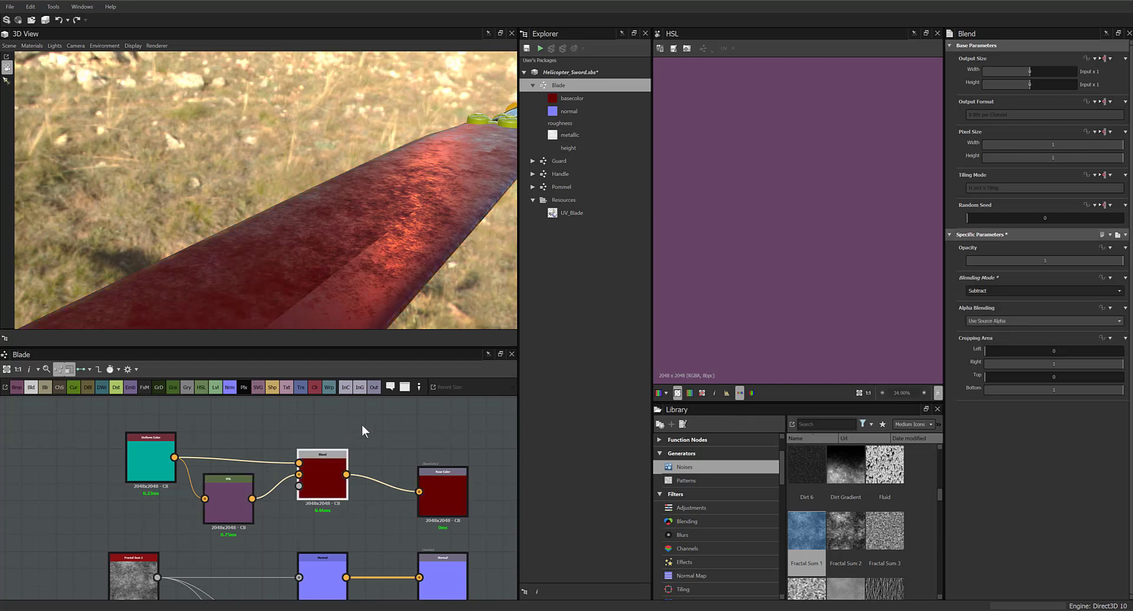
# Check the blade from another angle and move the Uniform Color and HSL nodes up to free space beneath them
pyautogui.moveTo(325, 292); pyautogui.dragTo(351, 331)
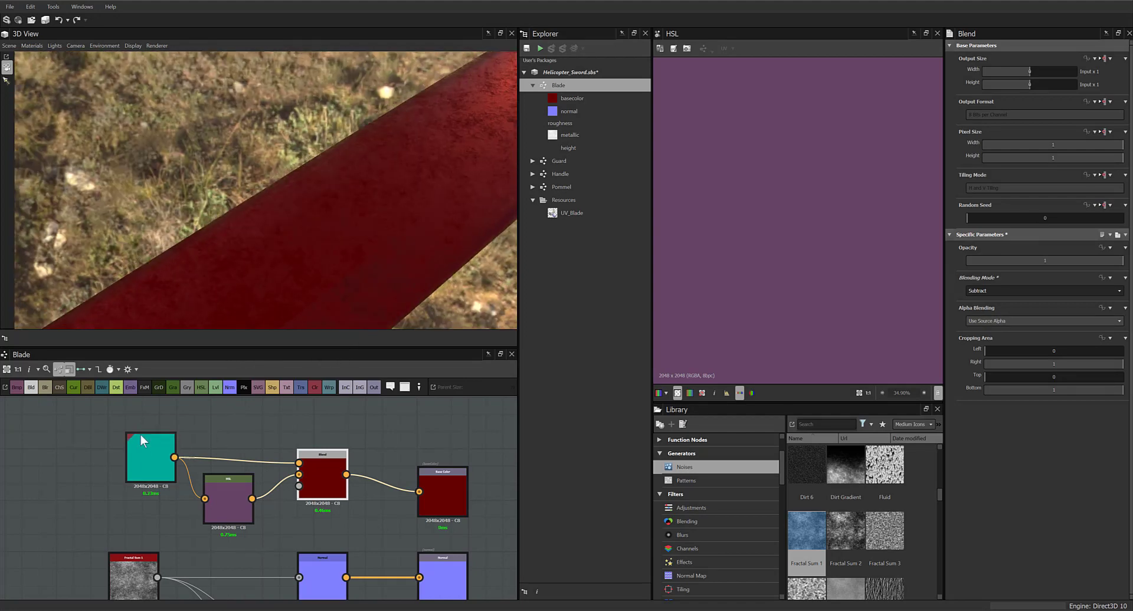
pyautogui.moveTo(141, 440); pyautogui.dragTo(140, 406)
pyautogui.moveTo(236, 496); pyautogui.dragTo(227, 438)
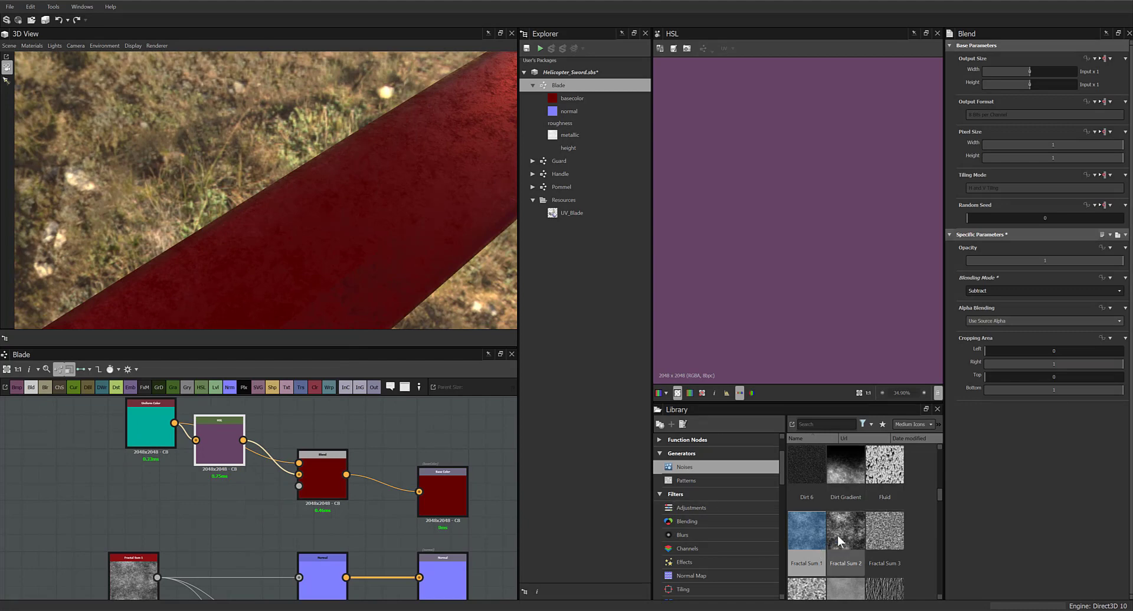
# Add a Fractal Sum 2 noise as the Blend node's opacity mask and check it on the blade
pyautogui.moveTo(837, 535); pyautogui.dragTo(299, 486)
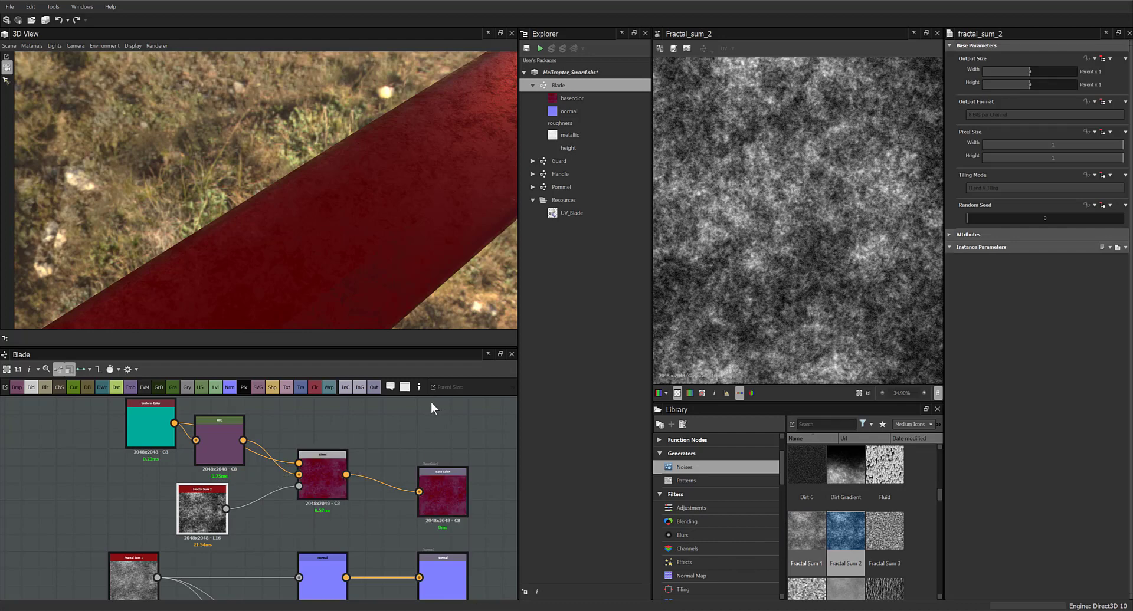
pyautogui.moveTo(387, 259); pyautogui.dragTo(394, 283)
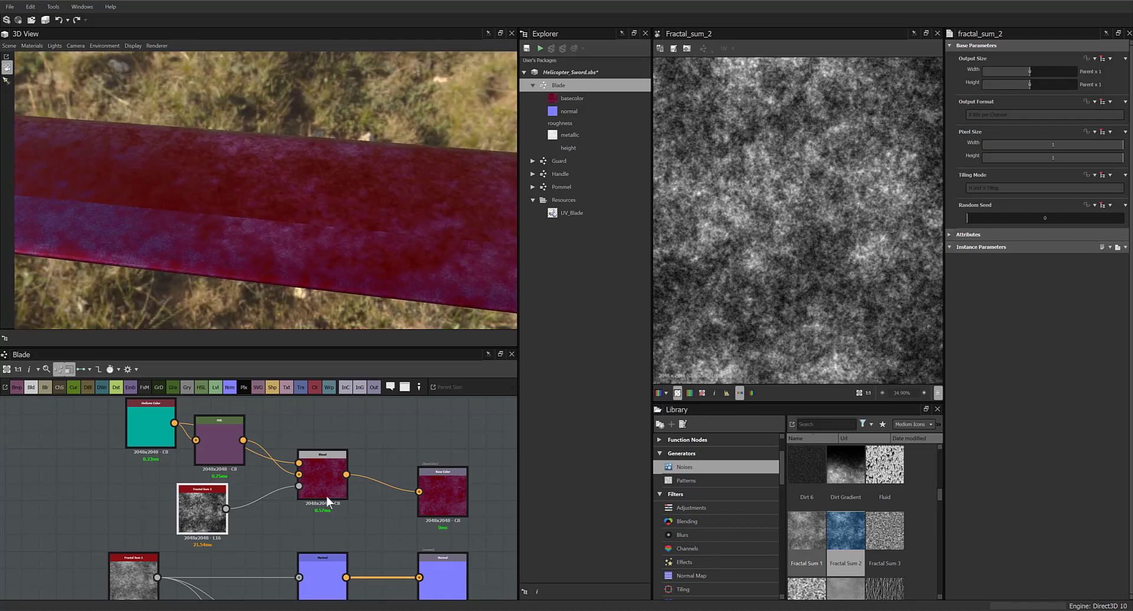
pyautogui.moveTo(198, 511); pyautogui.dragTo(214, 520)
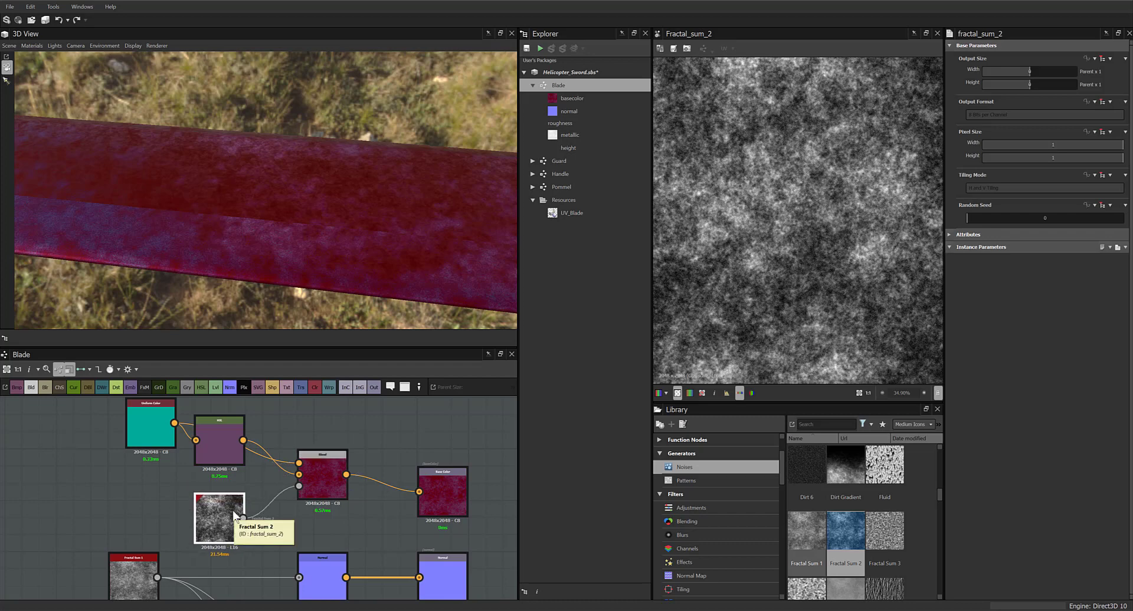
# Replace the Fractal Sum 2 node with Grunge Map 004 as the Blend's opacity mask and inspect the whole blade
pyautogui.scroll(-5, 901, 510)
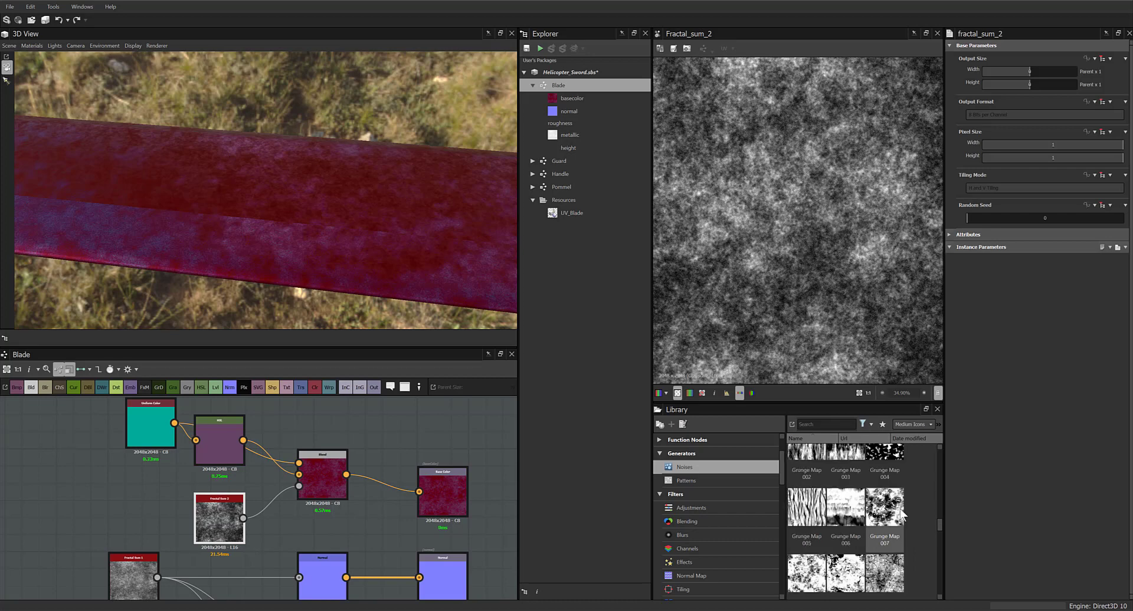
pyautogui.scroll(-2, 901, 514)
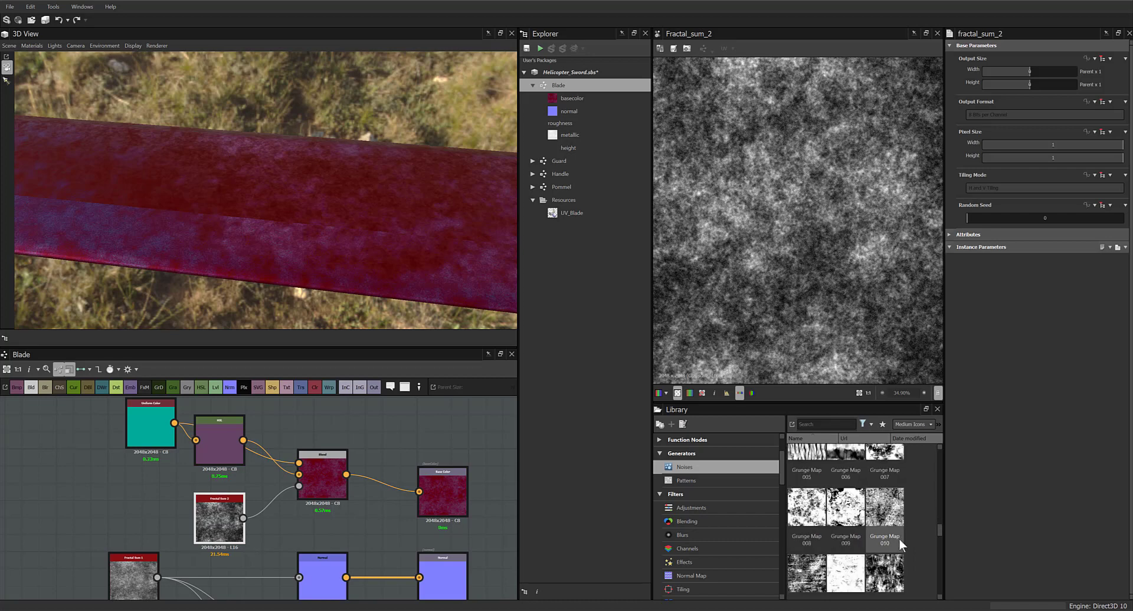
pyautogui.scroll(3, 898, 538)
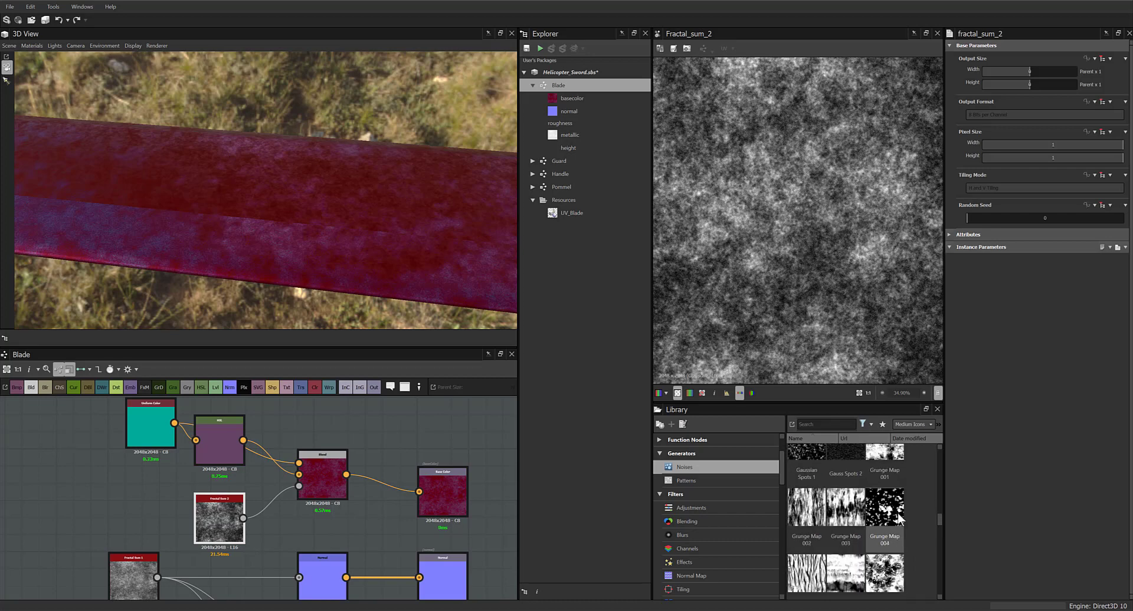
pyautogui.moveTo(899, 519); pyautogui.dragTo(205, 517)
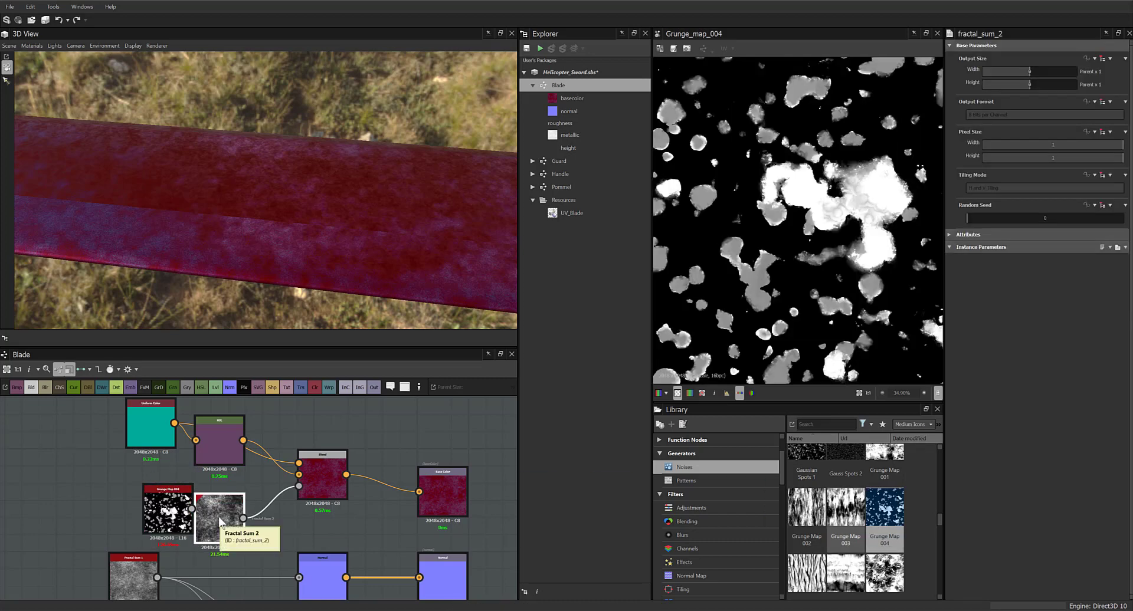
pyautogui.click(218, 515)
pyautogui.press('Delete')
pyautogui.moveTo(192, 509); pyautogui.dragTo(299, 485)
pyautogui.moveTo(369, 213); pyautogui.dragTo(366, 266, button='right')
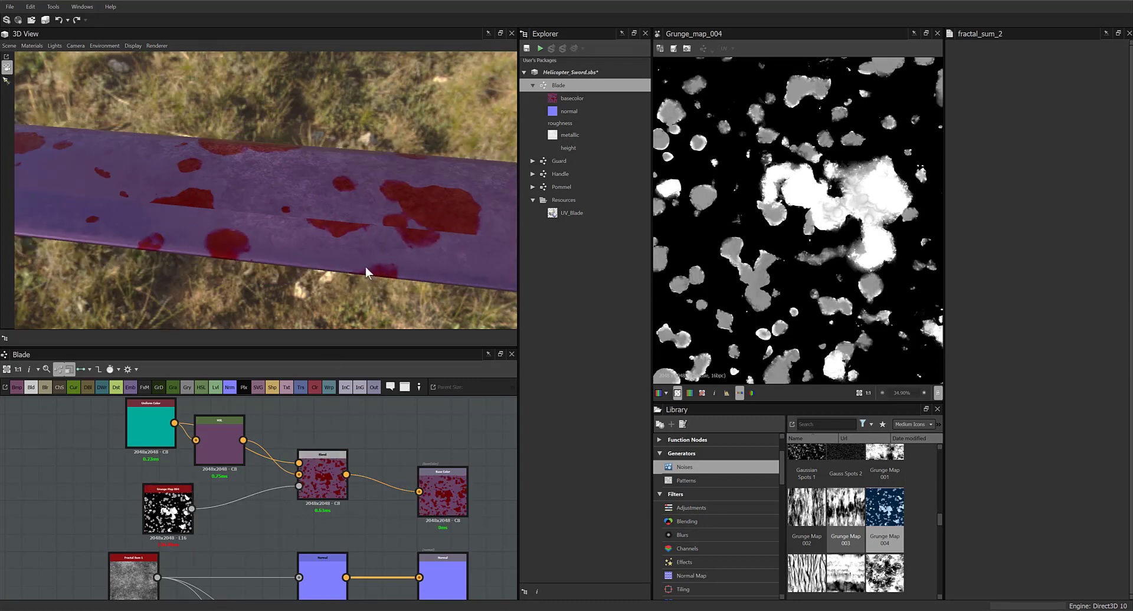
pyautogui.moveTo(299, 257); pyautogui.dragTo(326, 263)
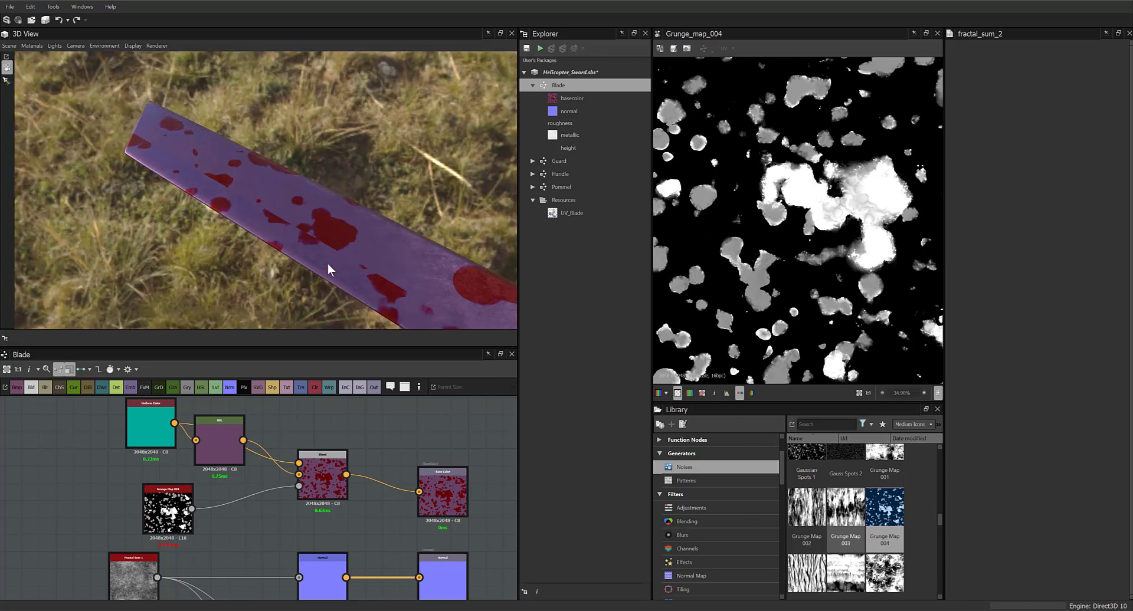
pyautogui.scroll(-2, 325, 263)
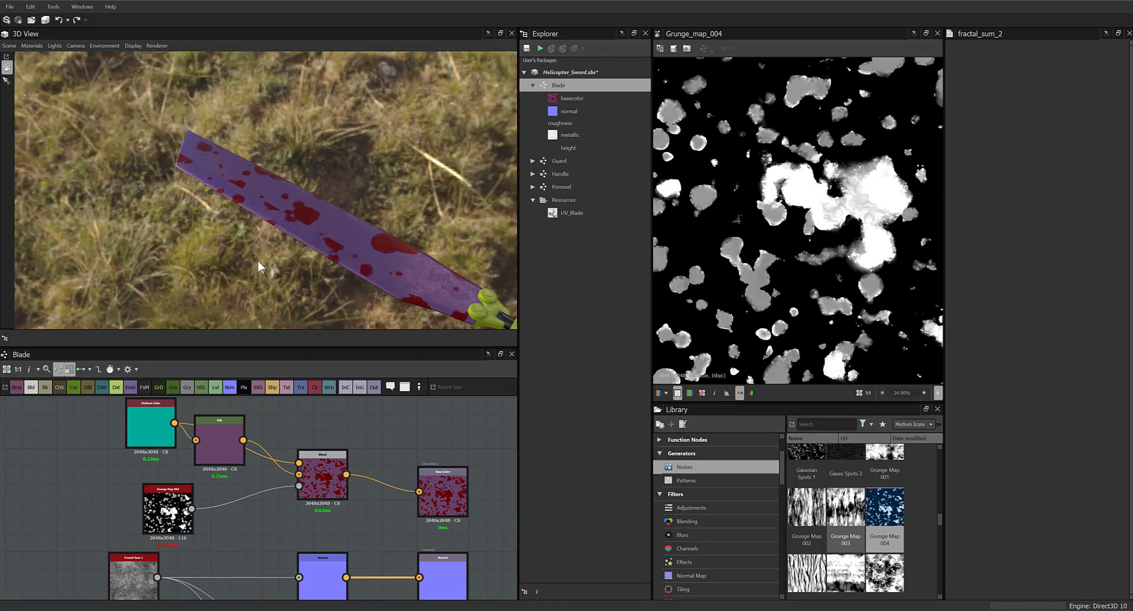
pyautogui.moveTo(258, 261); pyautogui.dragTo(267, 296)
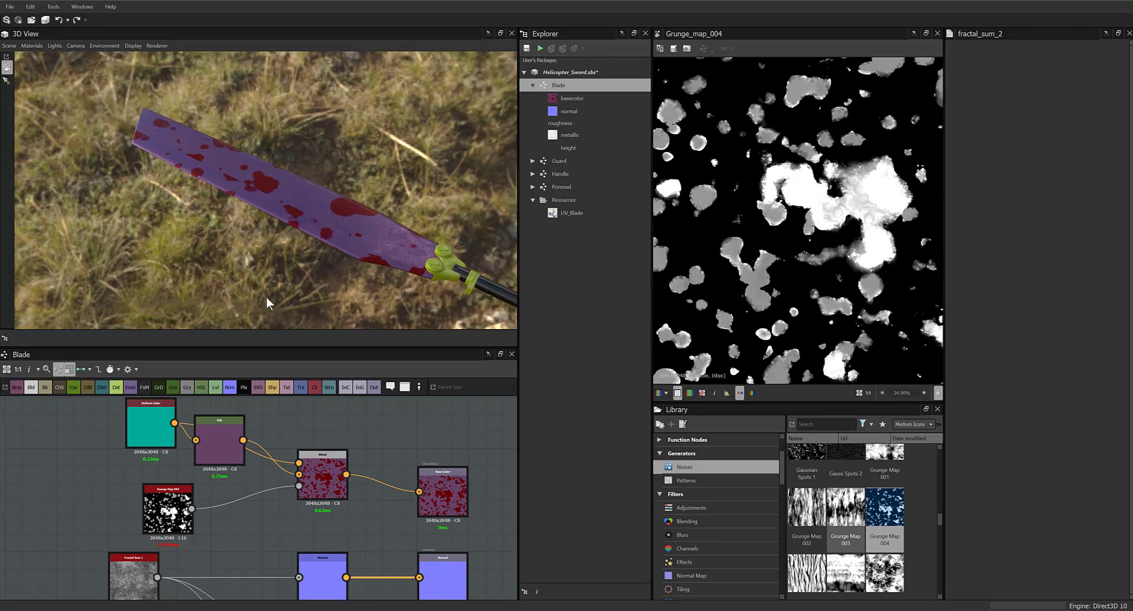
# Move the HSL node level with the Blend and reset its hue and saturation to the default 0.5
pyautogui.click(216, 443)
pyautogui.moveTo(221, 443); pyautogui.dragTo(229, 483)
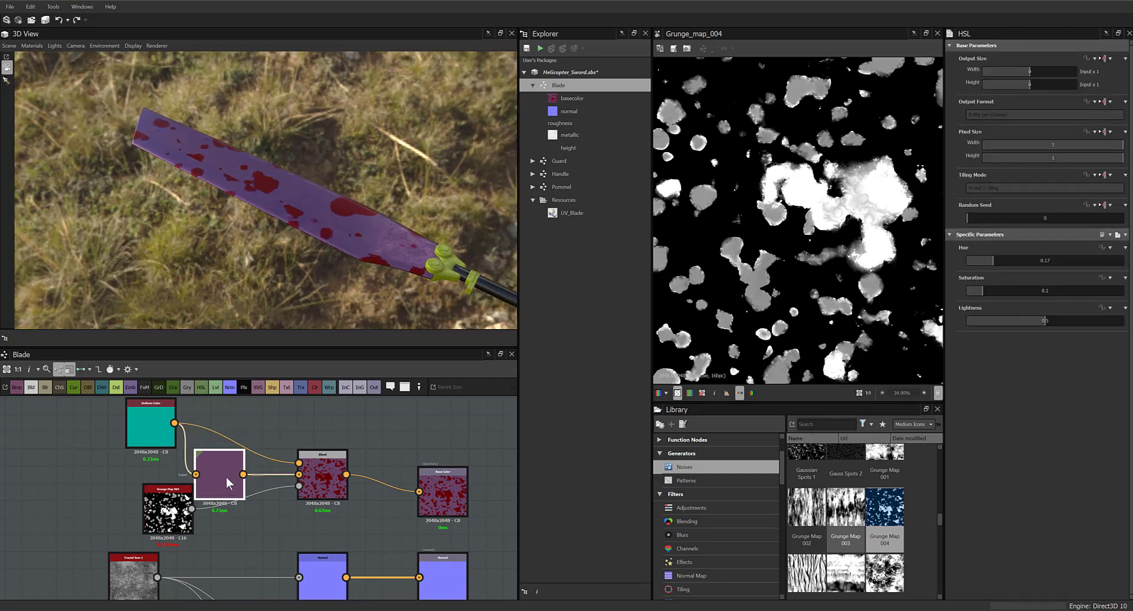
pyautogui.click(1123, 248)
pyautogui.click(1097, 261)
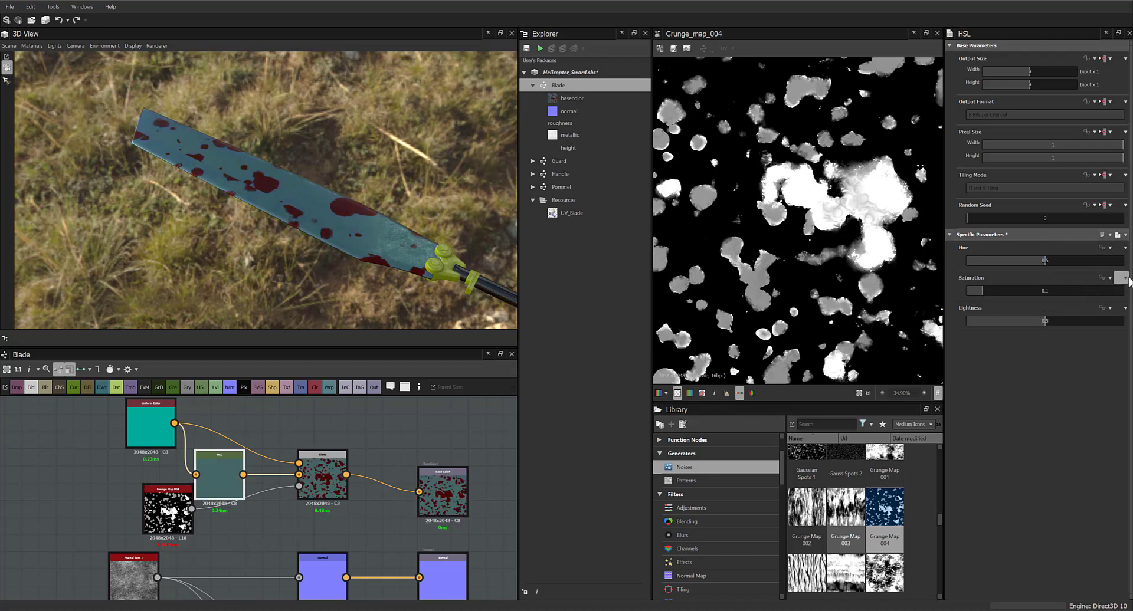
pyautogui.click(1124, 278)
pyautogui.click(1118, 291)
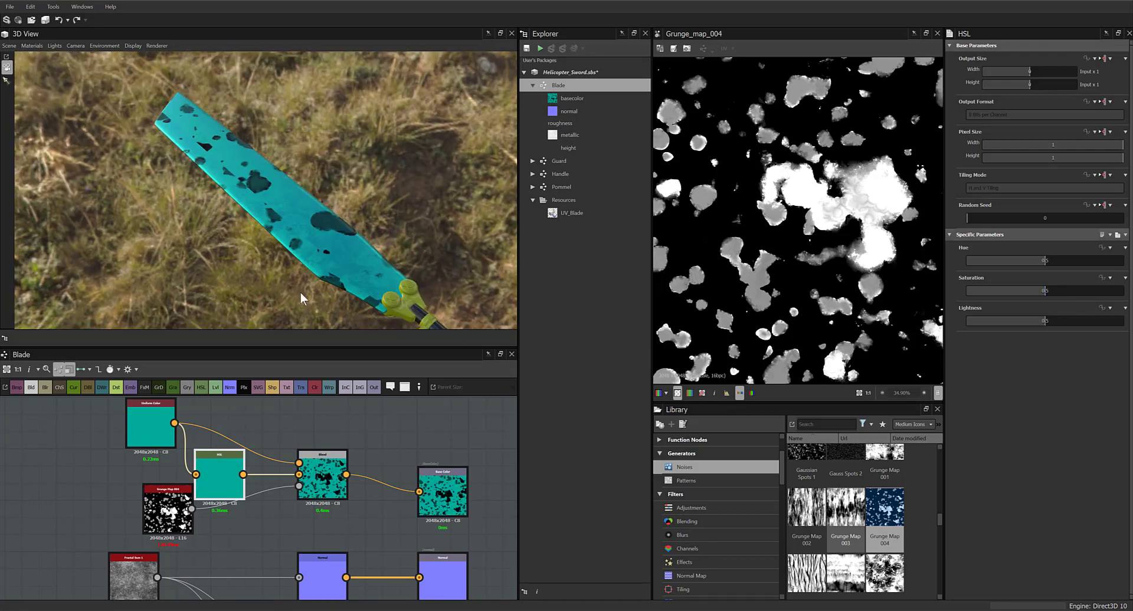
# Try dark red and brown for the Uniform Color node, then set its output color to black
pyautogui.click(150, 424)
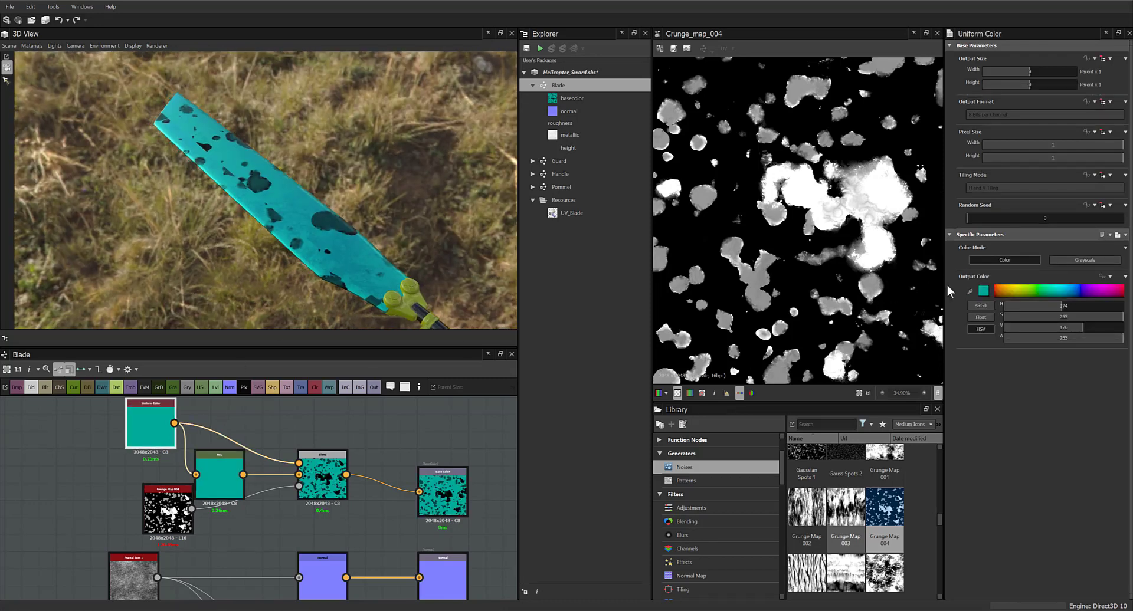
pyautogui.click(996, 293)
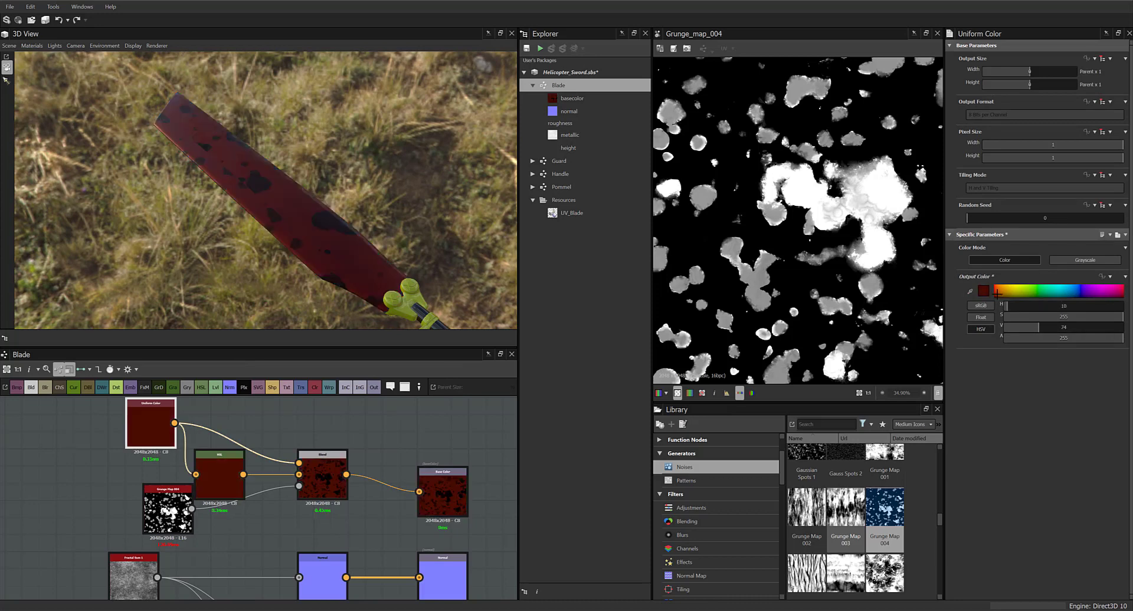
pyautogui.moveTo(1001, 293); pyautogui.dragTo(1010, 295)
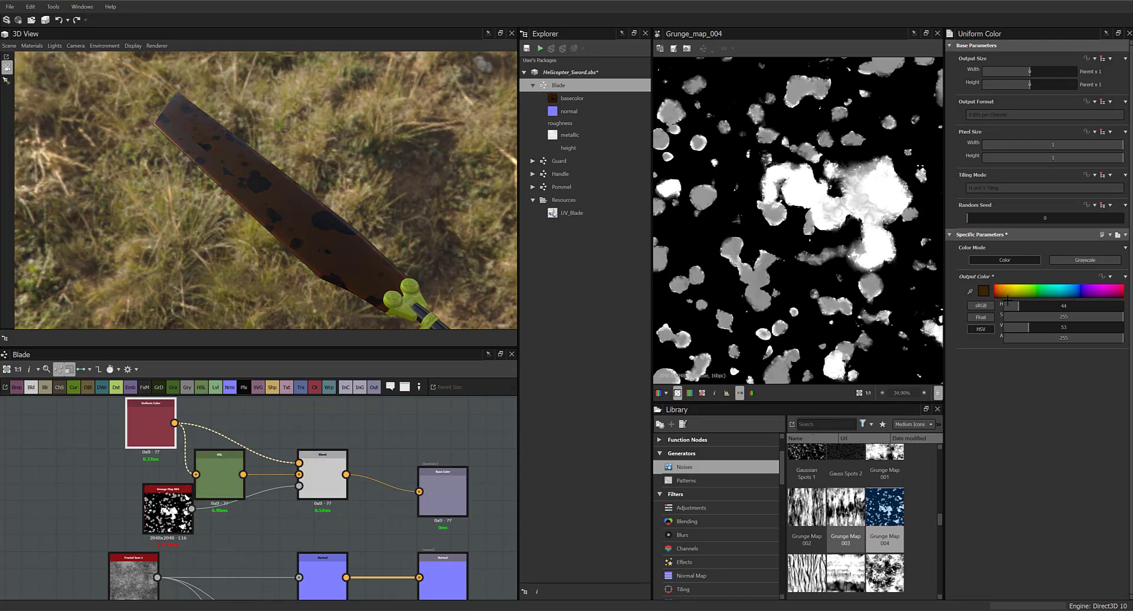
pyautogui.hotkey('ctrl', 'z')
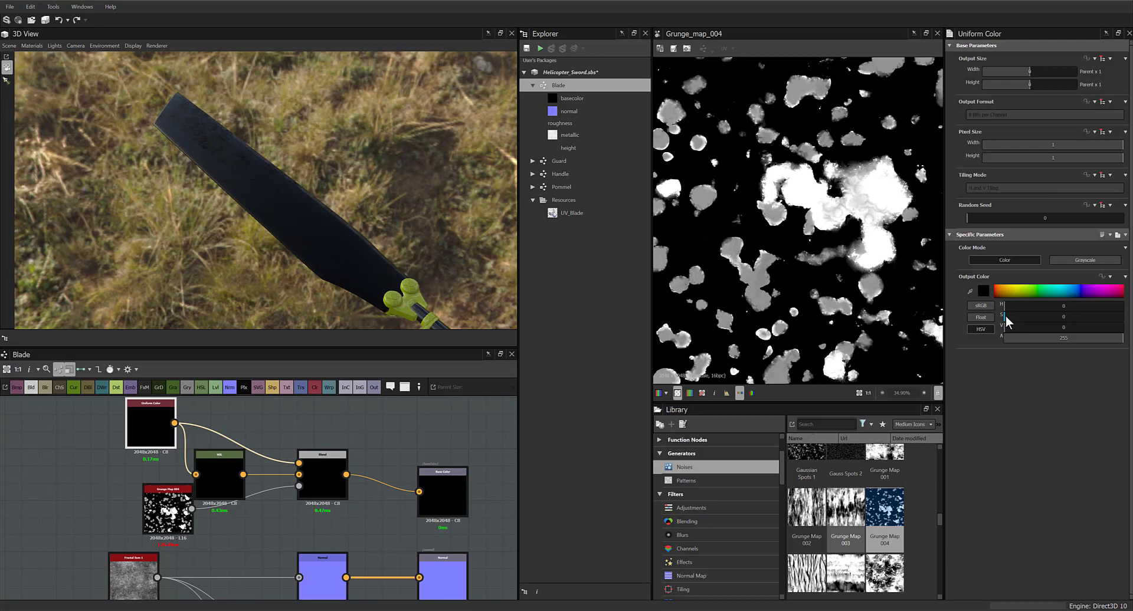
# Set the HSL node's lightness to 0.58 for a dark gray tint
pyautogui.click(209, 471)
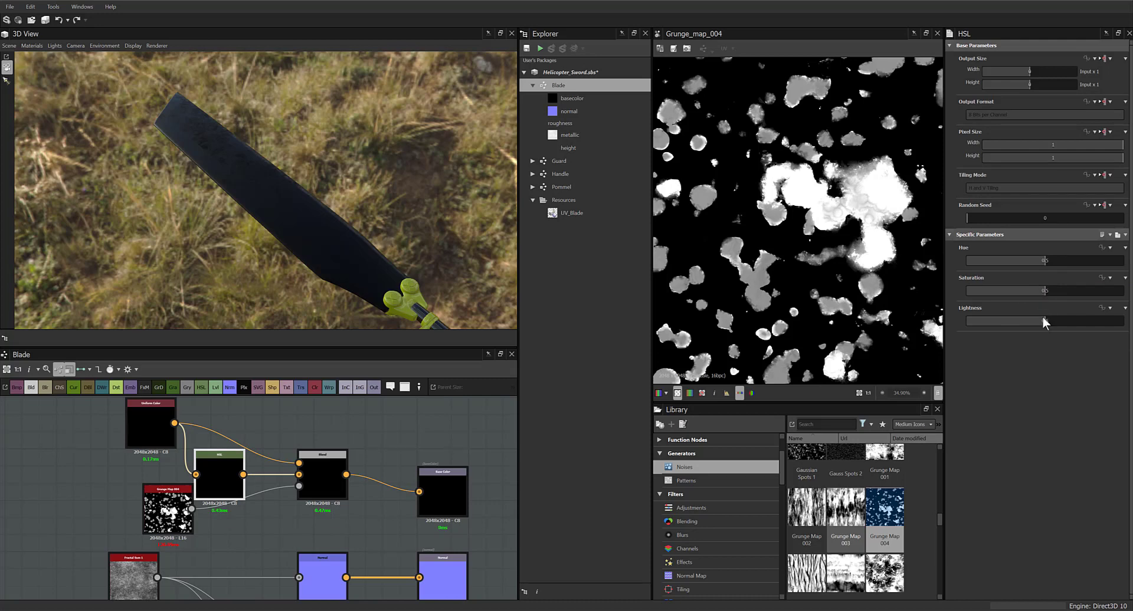
pyautogui.moveTo(1046, 321); pyautogui.dragTo(1063, 327)
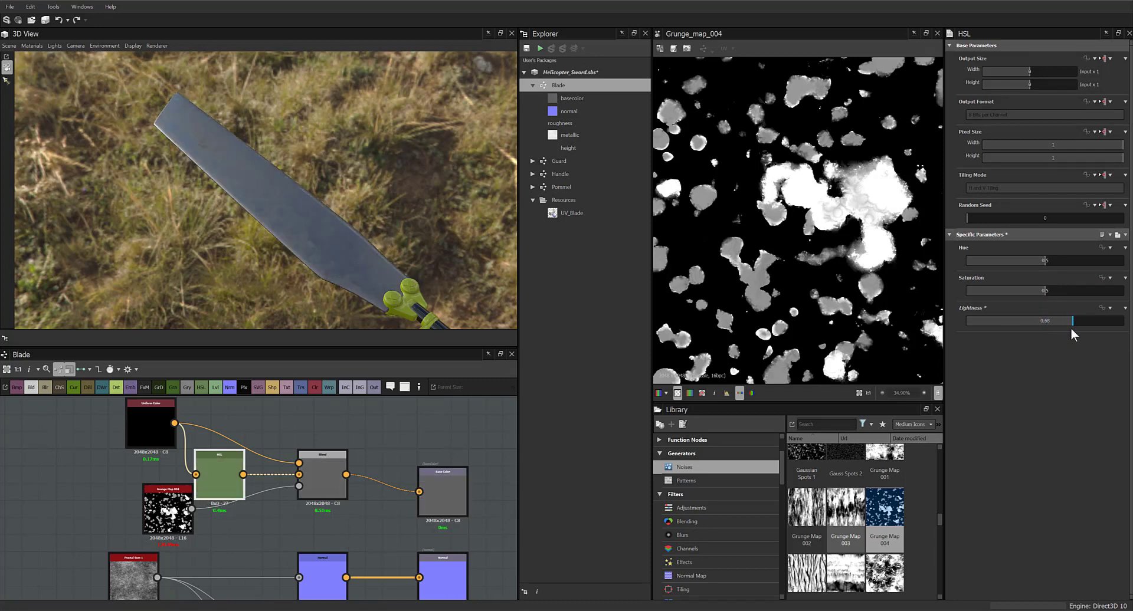
pyautogui.moveTo(1066, 328); pyautogui.dragTo(1057, 335)
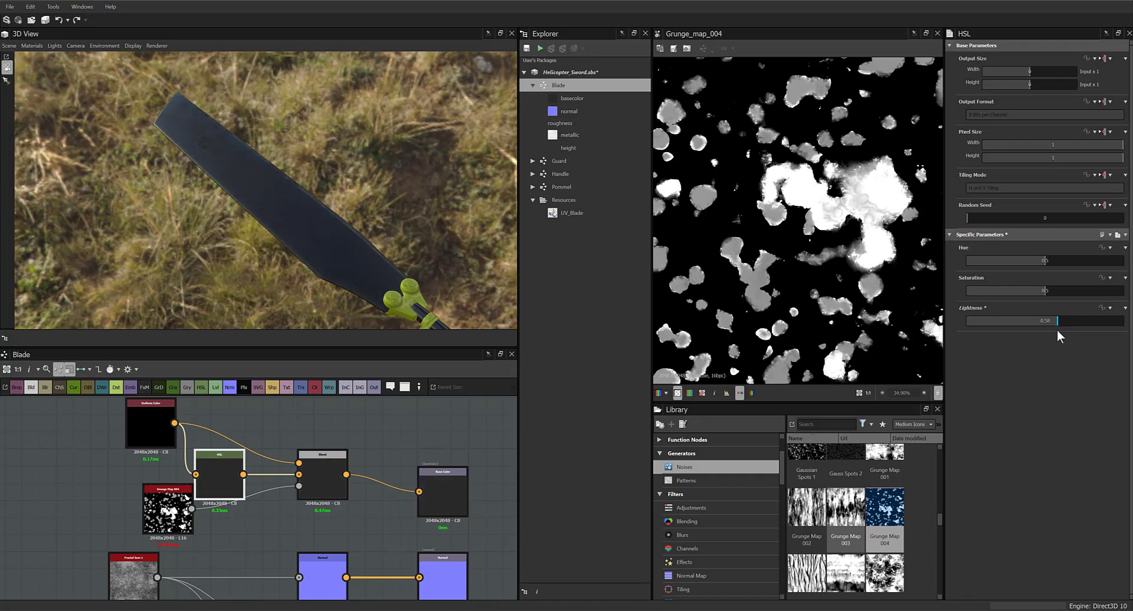
pyautogui.moveTo(365, 446); pyautogui.dragTo(381, 438)
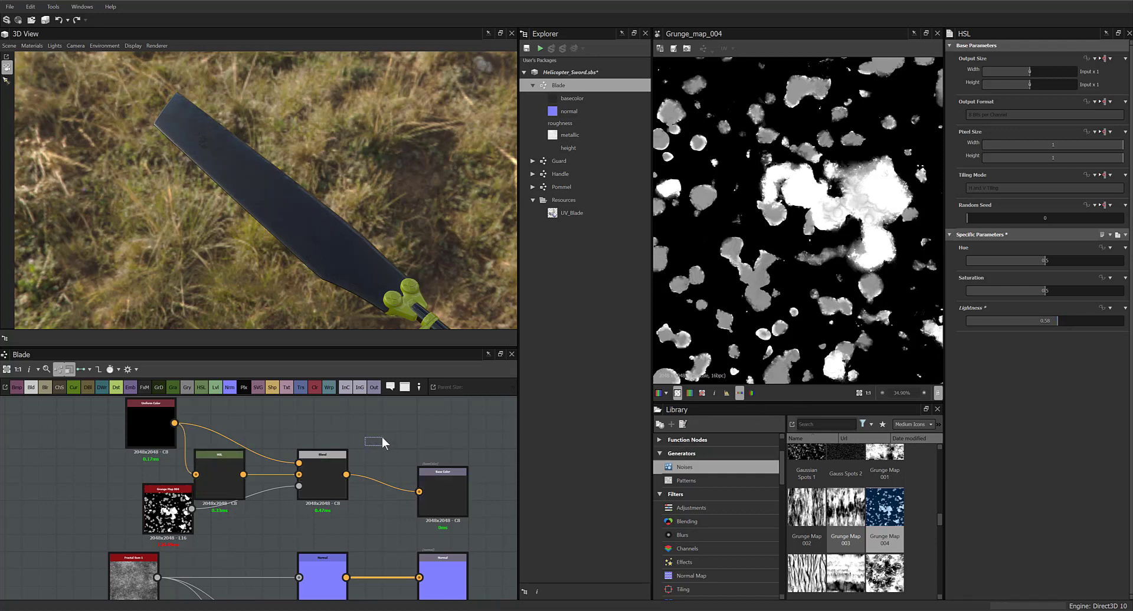
# Add a Fractal Sum Base noise and connect it to the Levels node that feeds the Roughness output
pyautogui.moveTo(363, 206); pyautogui.dragTo(401, 183)
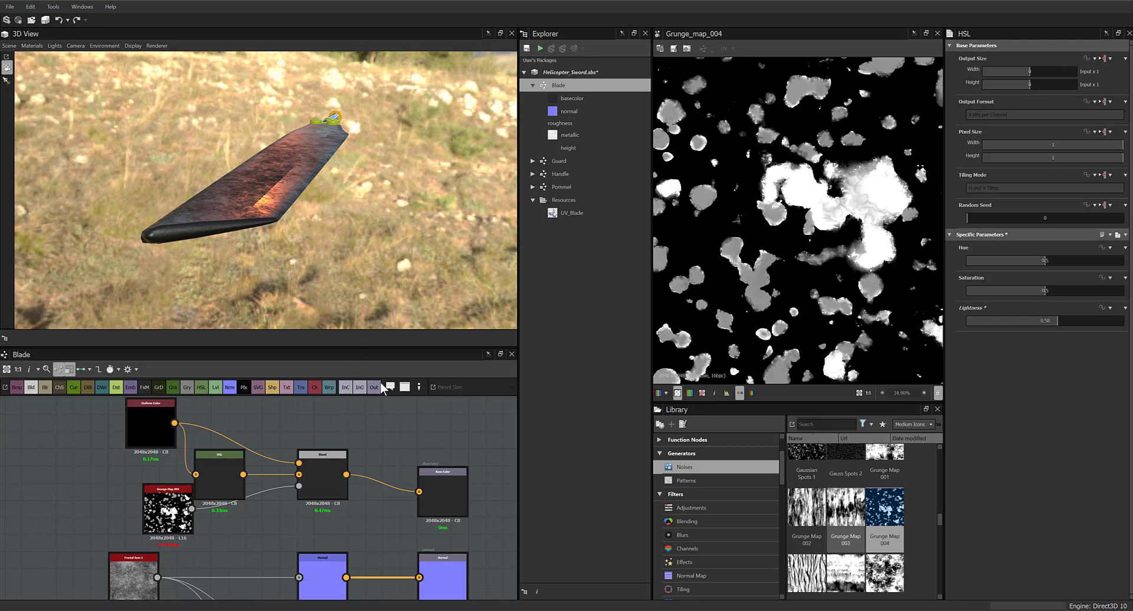
pyautogui.scroll(-3, 392, 448)
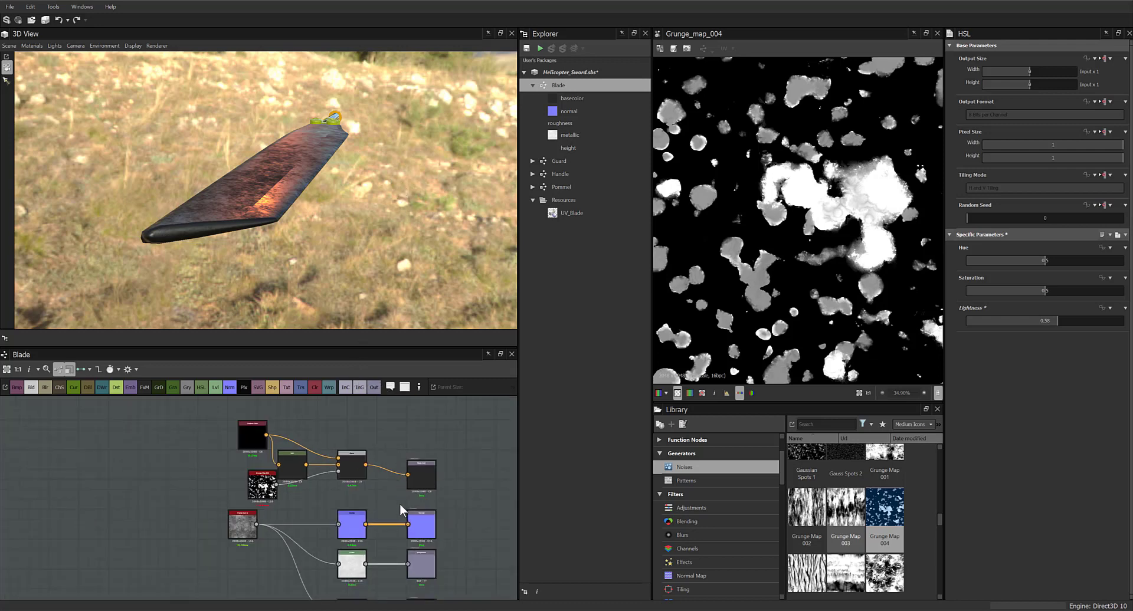
pyautogui.moveTo(397, 501); pyautogui.dragTo(391, 432, button='middle')
pyautogui.scroll(3, 373, 489)
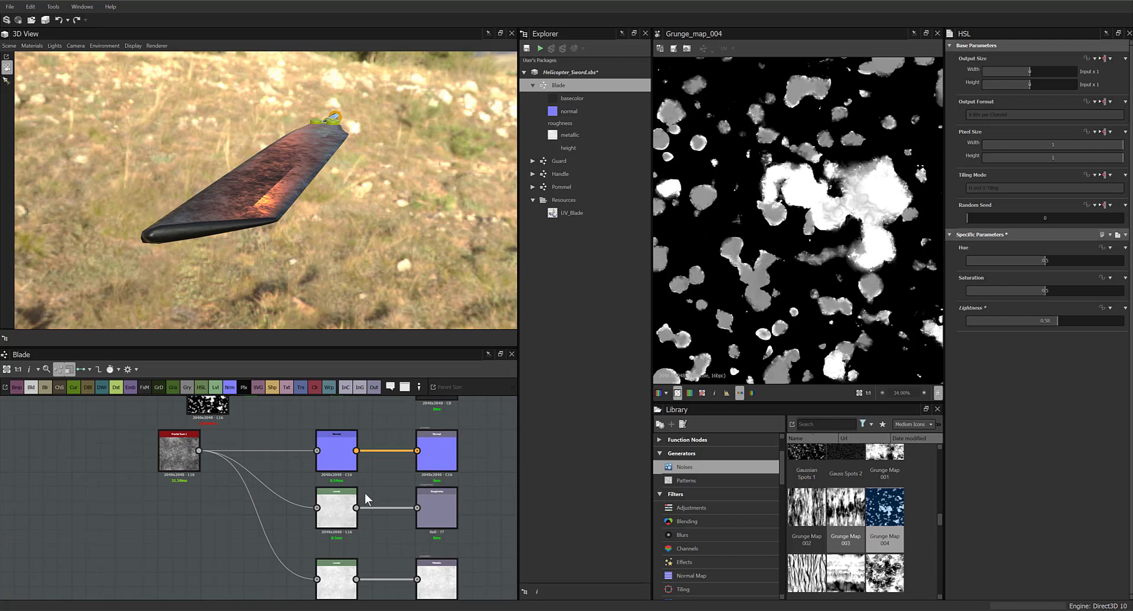
pyautogui.click(338, 512)
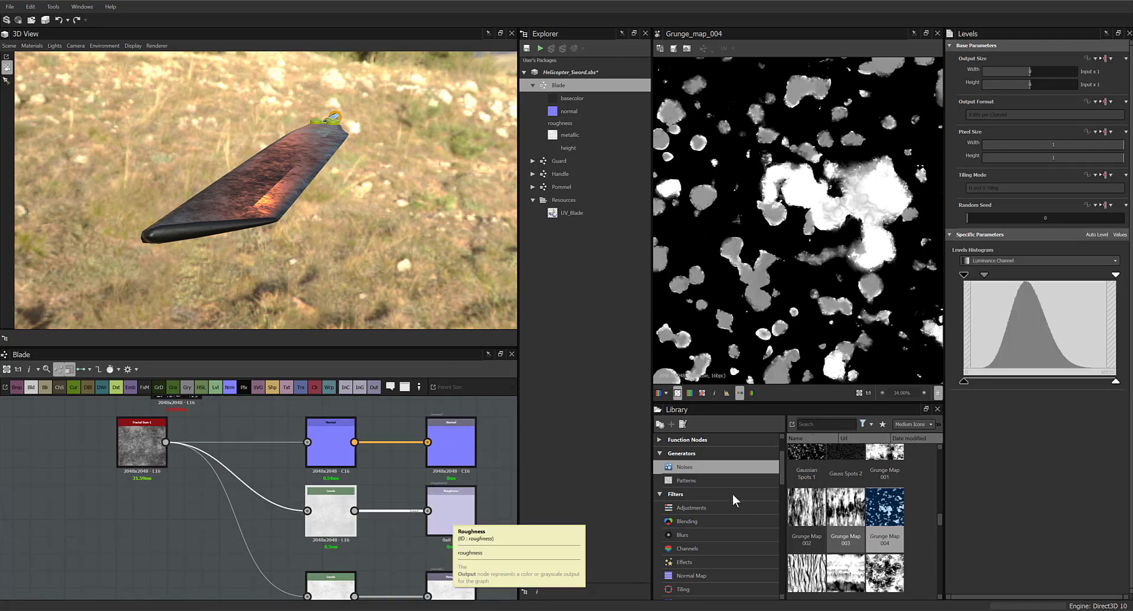
pyautogui.scroll(2, 883, 525)
pyautogui.scroll(1, 883, 522)
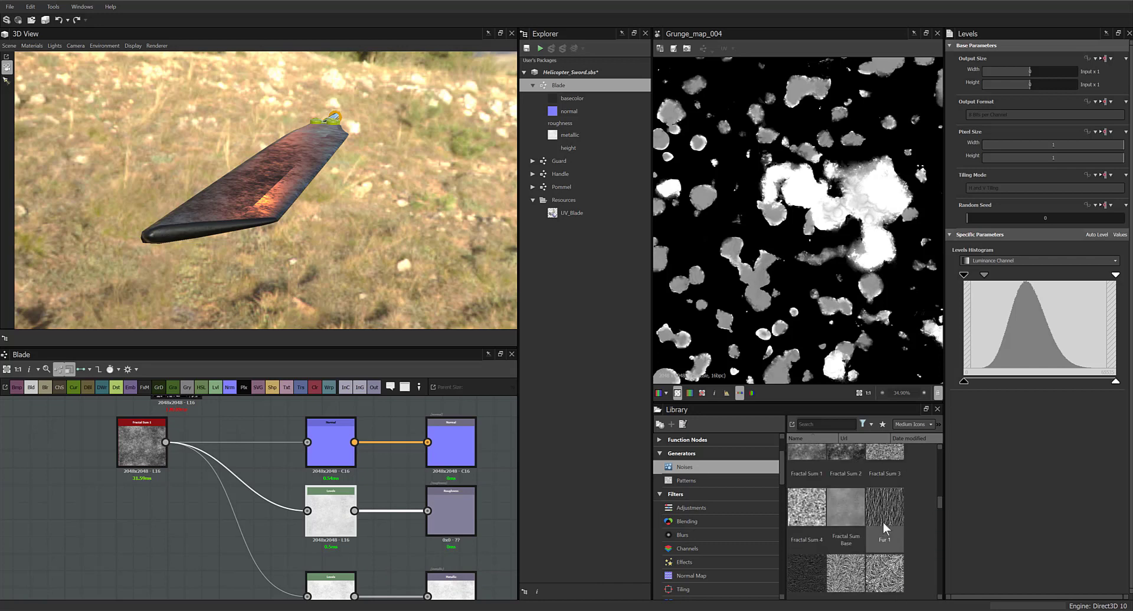
pyautogui.moveTo(845, 511); pyautogui.dragTo(308, 511)
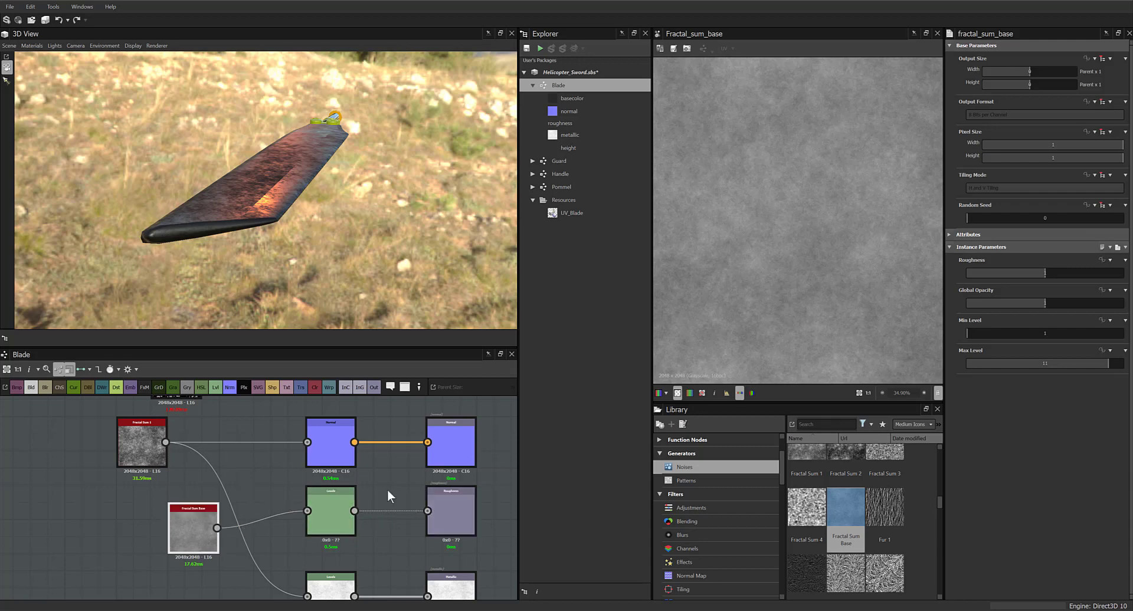
pyautogui.scroll(-2, 386, 489)
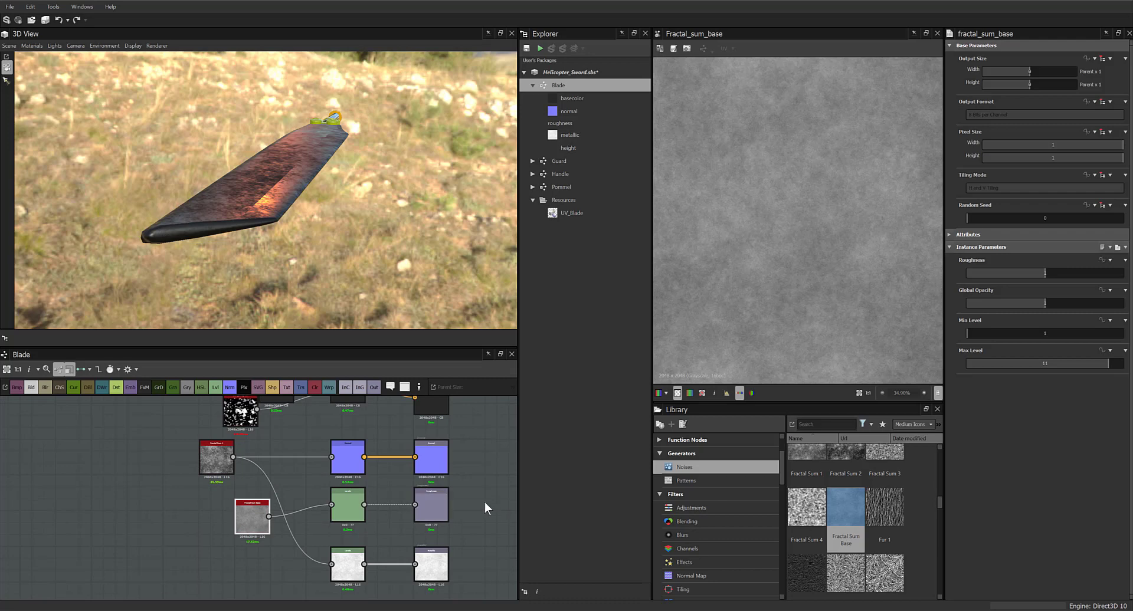
pyautogui.scroll(2, 466, 506)
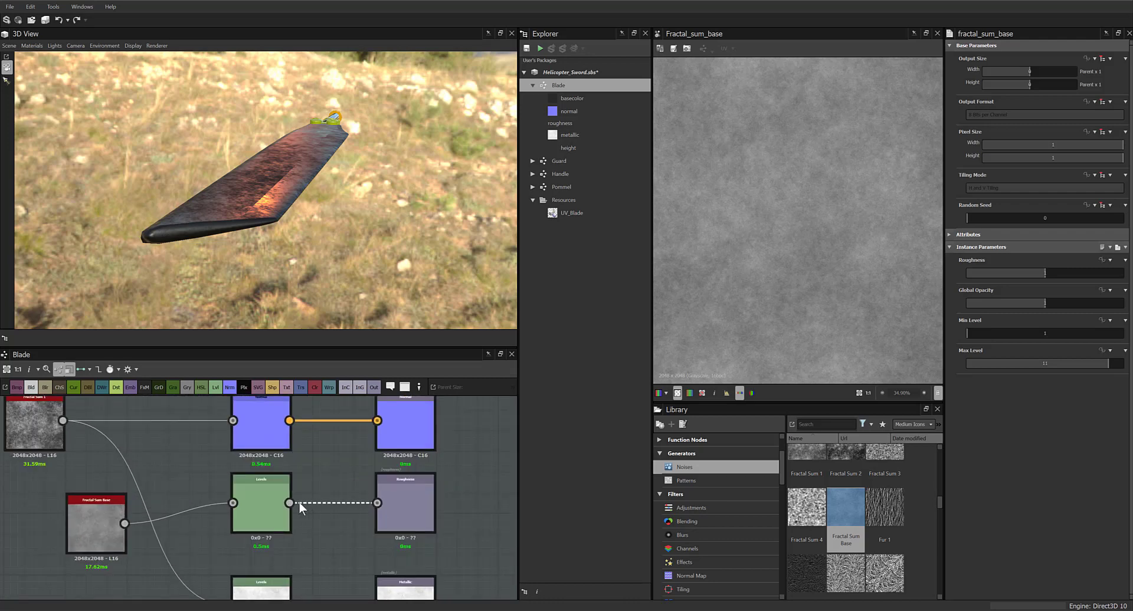
# Try narrowing the input and output ranges of the roughness Levels node around its histogram peak
pyautogui.click(253, 507)
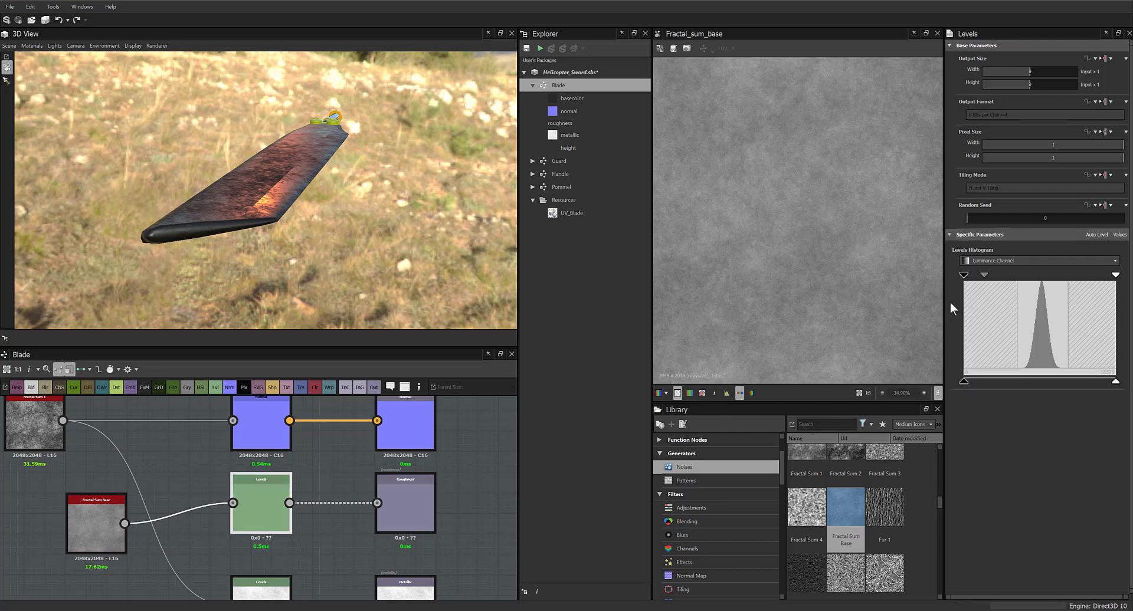
pyautogui.moveTo(987, 272); pyautogui.dragTo(1021, 283)
pyautogui.moveTo(1113, 275); pyautogui.dragTo(1064, 287)
pyautogui.moveTo(968, 381); pyautogui.dragTo(1025, 381)
pyautogui.moveTo(1046, 275)
pyautogui.mouseDown()
pyautogui.moveTo(1032, 276)
pyautogui.moveTo(1047, 278)
pyautogui.mouseUp()
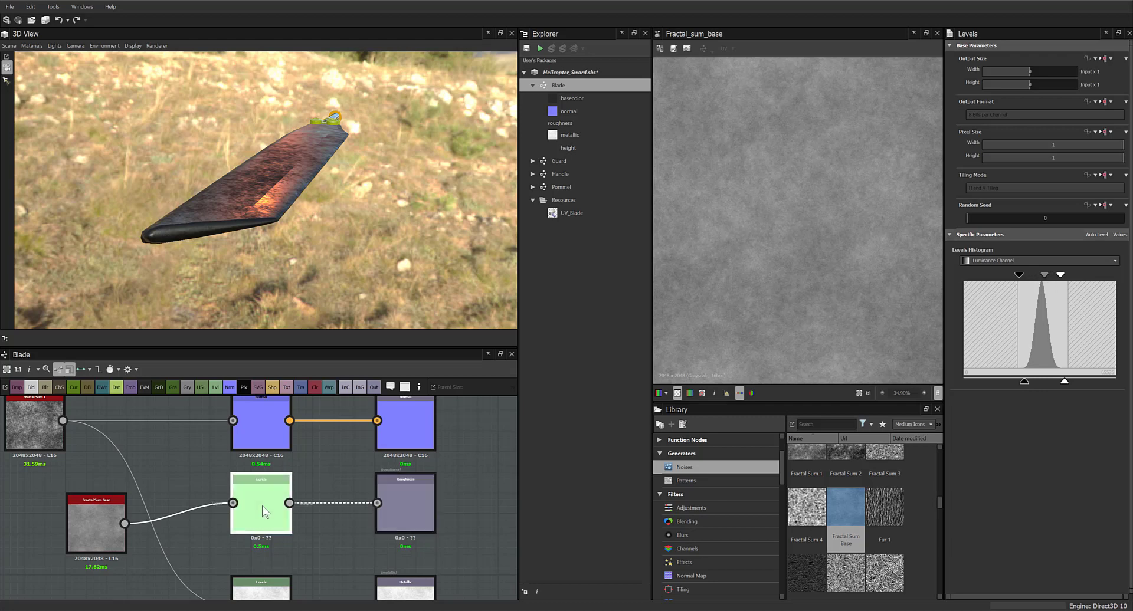
# Delete the roughness Levels node, connect Fractal Sum Base directly to the Roughness output and align it level with that output
pyautogui.press('Delete')
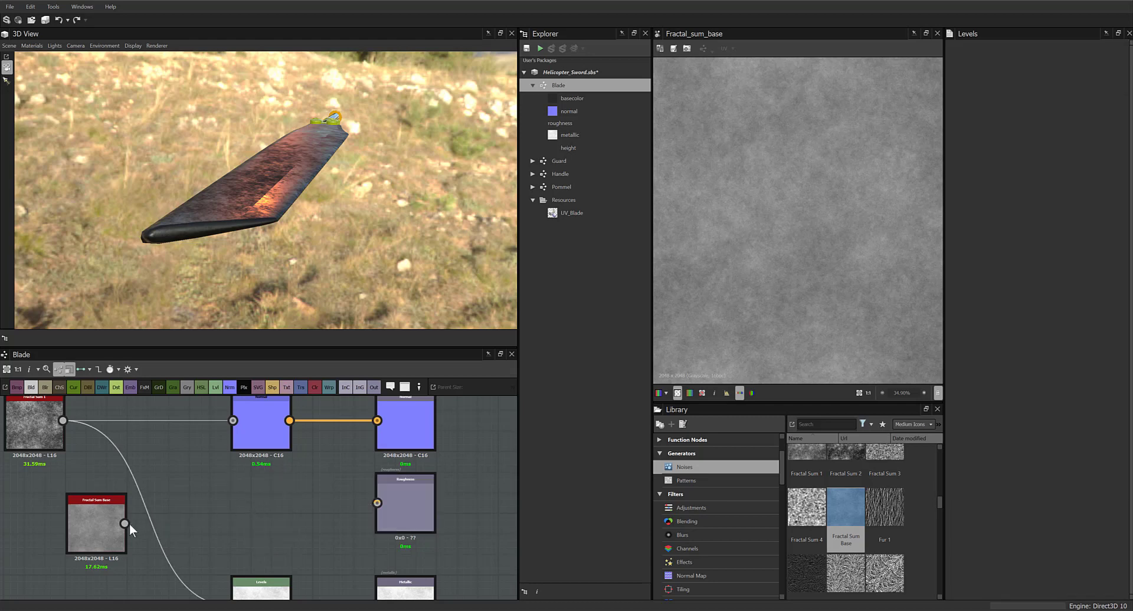
pyautogui.moveTo(124, 523); pyautogui.dragTo(378, 503)
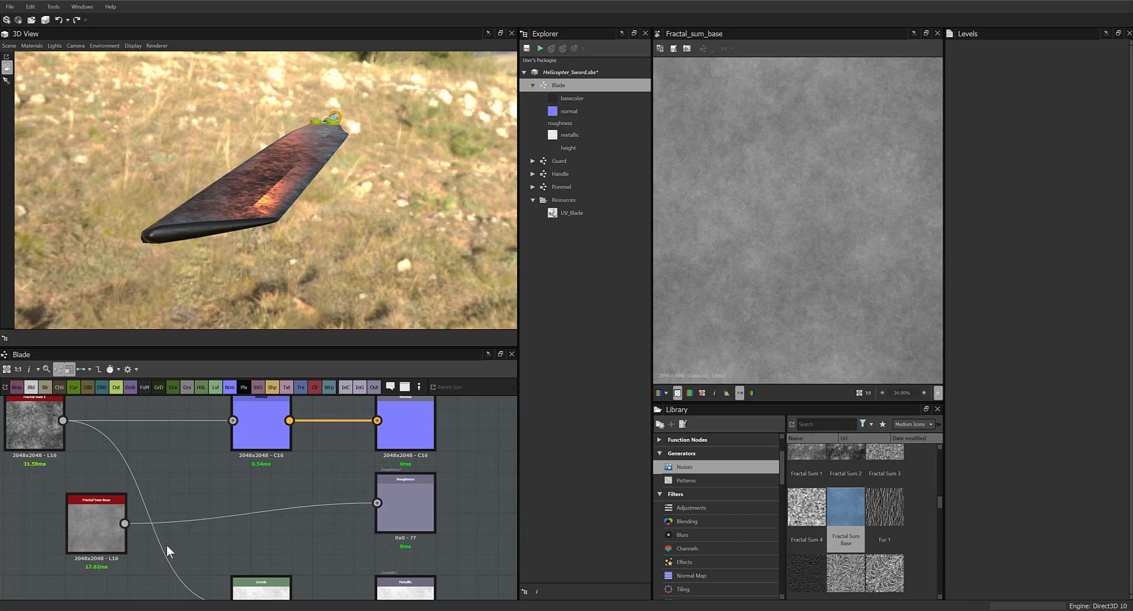
pyautogui.moveTo(95, 536); pyautogui.dragTo(203, 509)
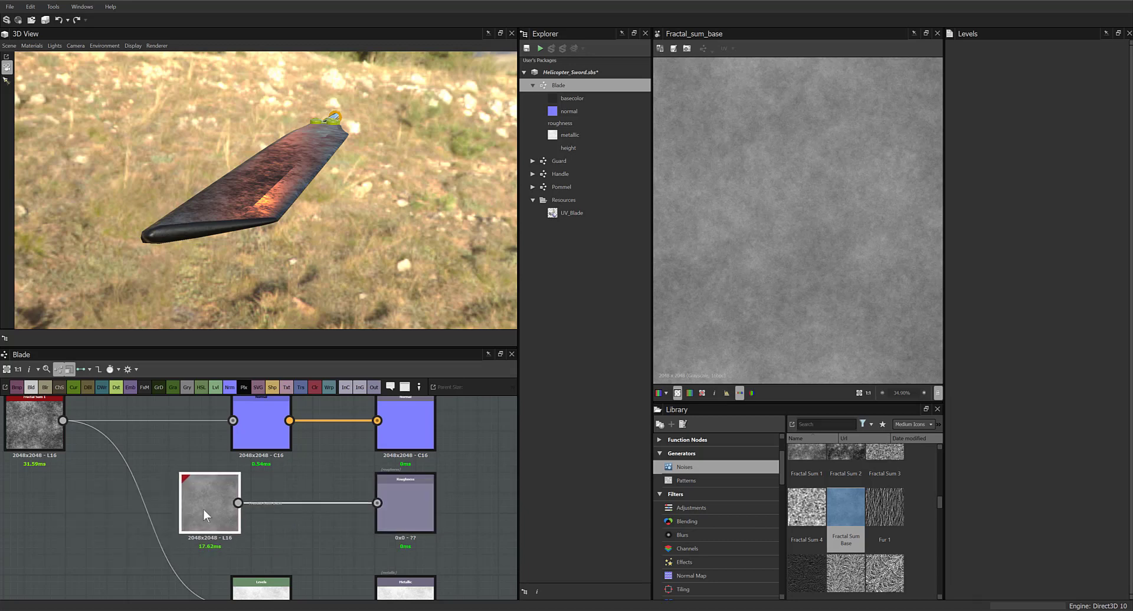
pyautogui.scroll(2, 276, 512)
pyautogui.scroll(-2, 411, 510)
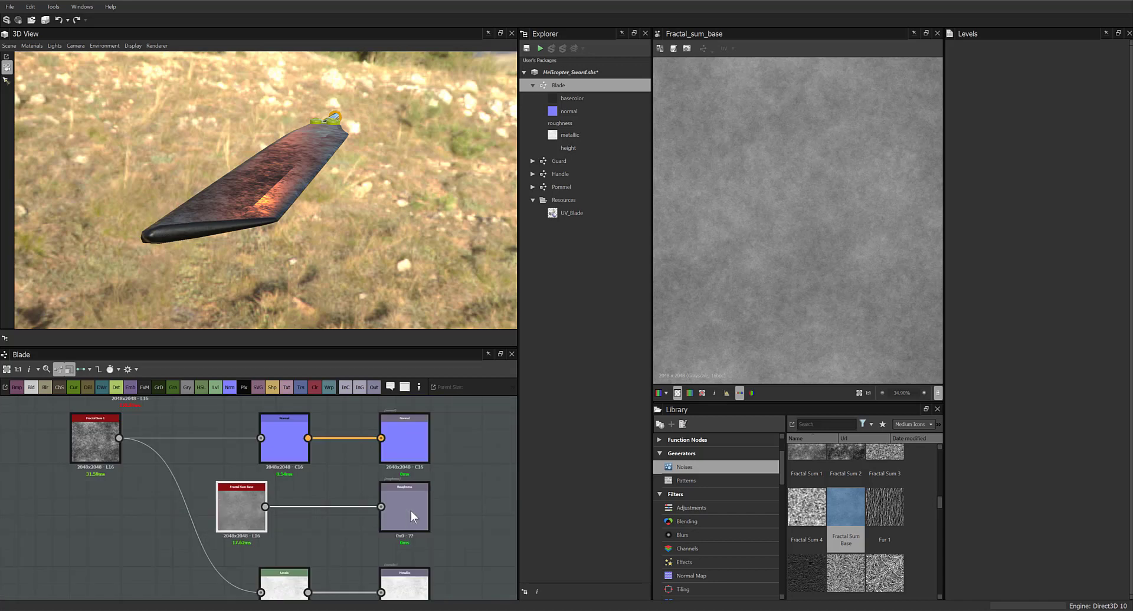
pyautogui.click(409, 511)
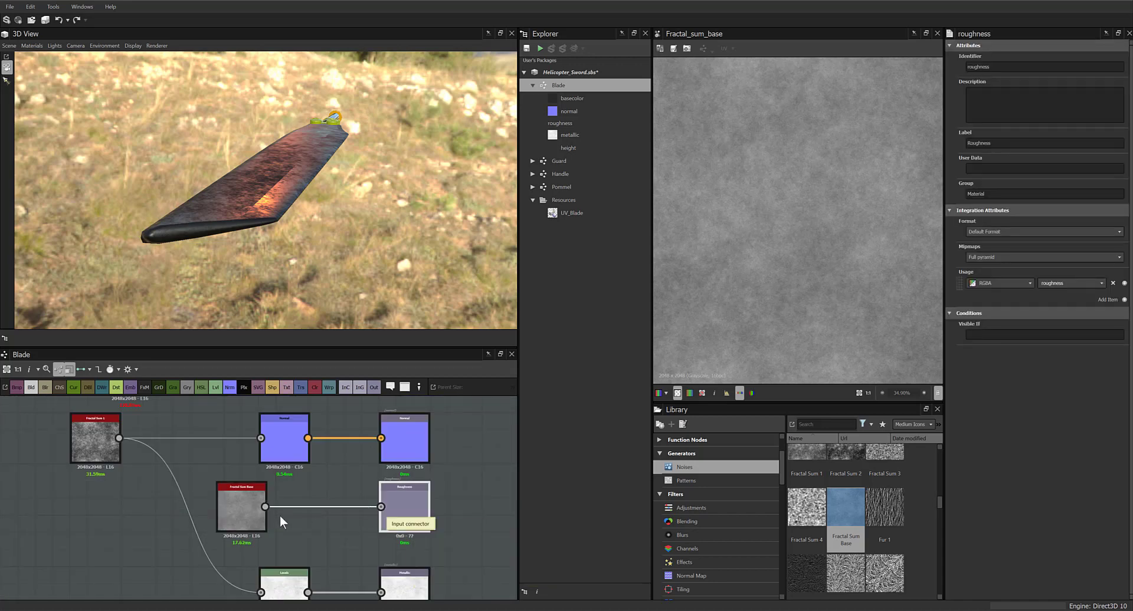
# Set the Fractal Sum Base node's roughness to 0.63 and connect it to the Metallic output as well
pyautogui.click(255, 511)
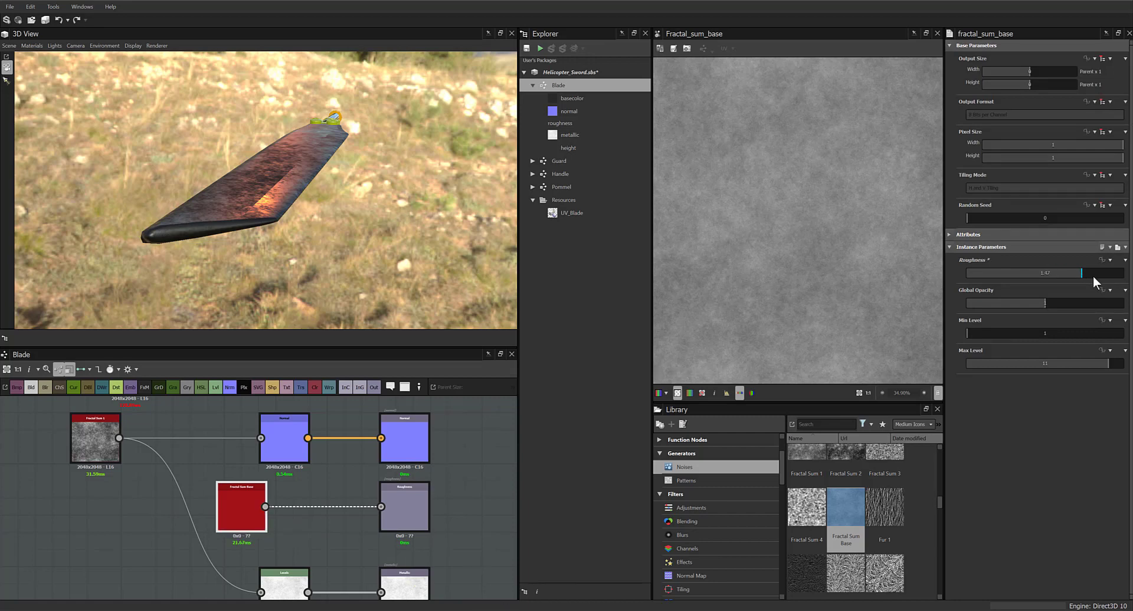
pyautogui.moveTo(1092, 275); pyautogui.dragTo(1015, 281)
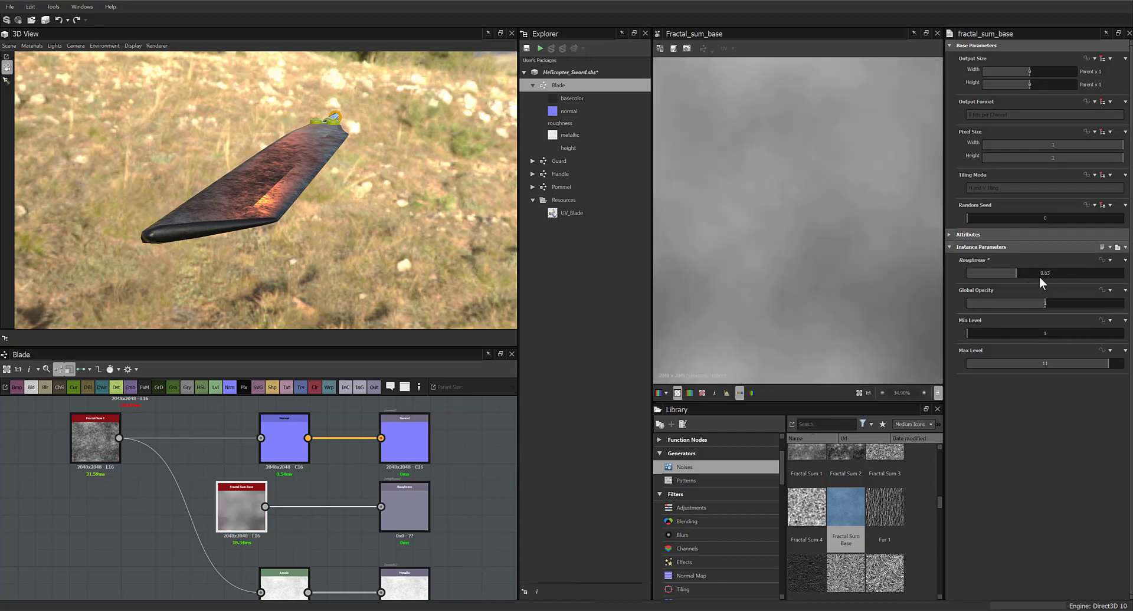
pyautogui.scroll(-3, 449, 500)
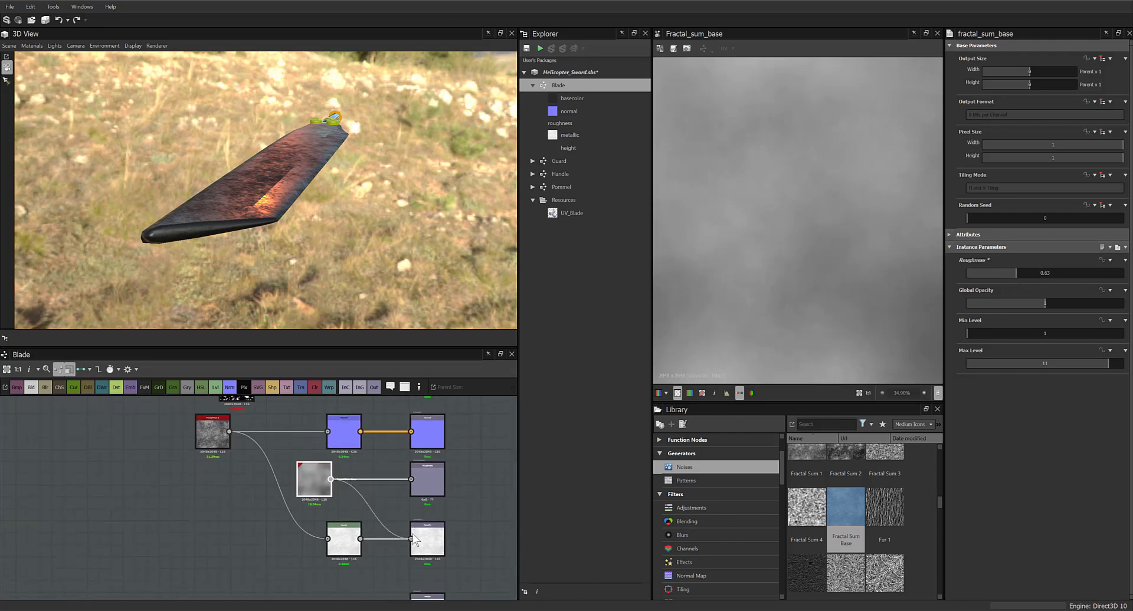
pyautogui.moveTo(331, 479); pyautogui.dragTo(411, 538)
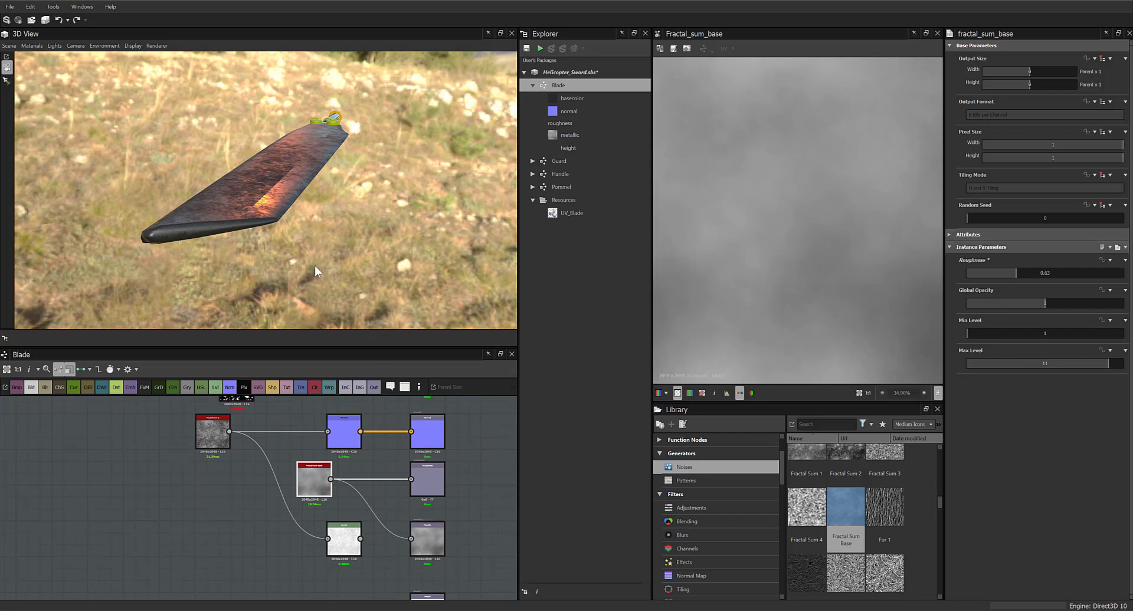
# Inspect the blade's surface and edge from several angles and review the Fractal Sum 1 and base color nodes
pyautogui.moveTo(314, 264)
pyautogui.mouseDown()
pyautogui.moveTo(322, 302)
pyautogui.moveTo(317, 263)
pyautogui.moveTo(333, 288)
pyautogui.moveTo(415, 304)
pyautogui.moveTo(458, 328)
pyautogui.moveTo(300, 275)
pyautogui.moveTo(312, 275)
pyautogui.mouseUp()
pyautogui.scroll(1, 283, 451)
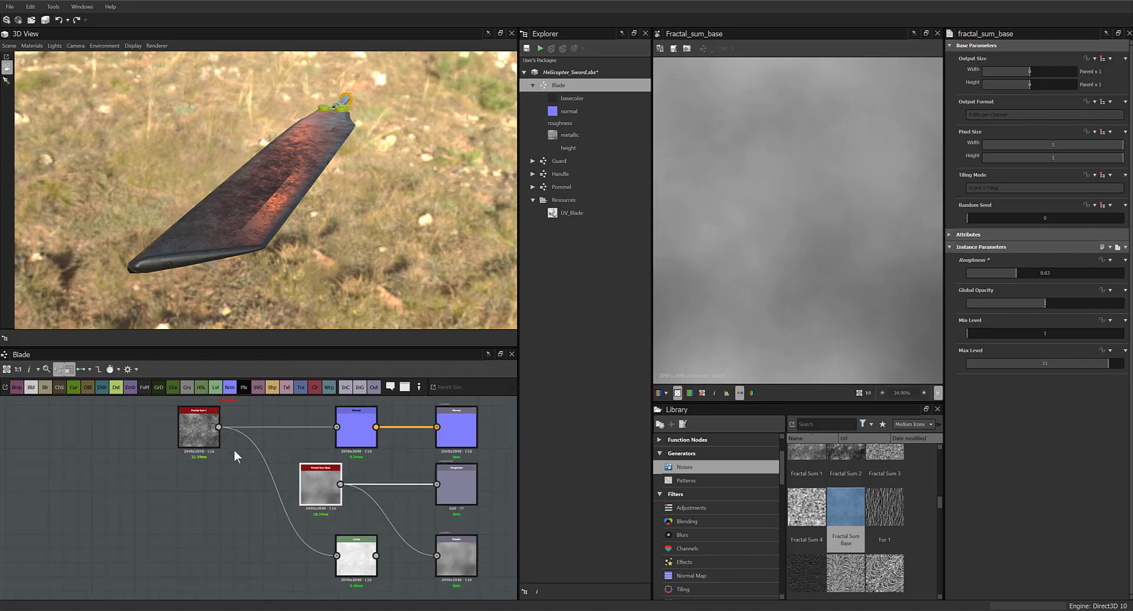
pyautogui.click(206, 425)
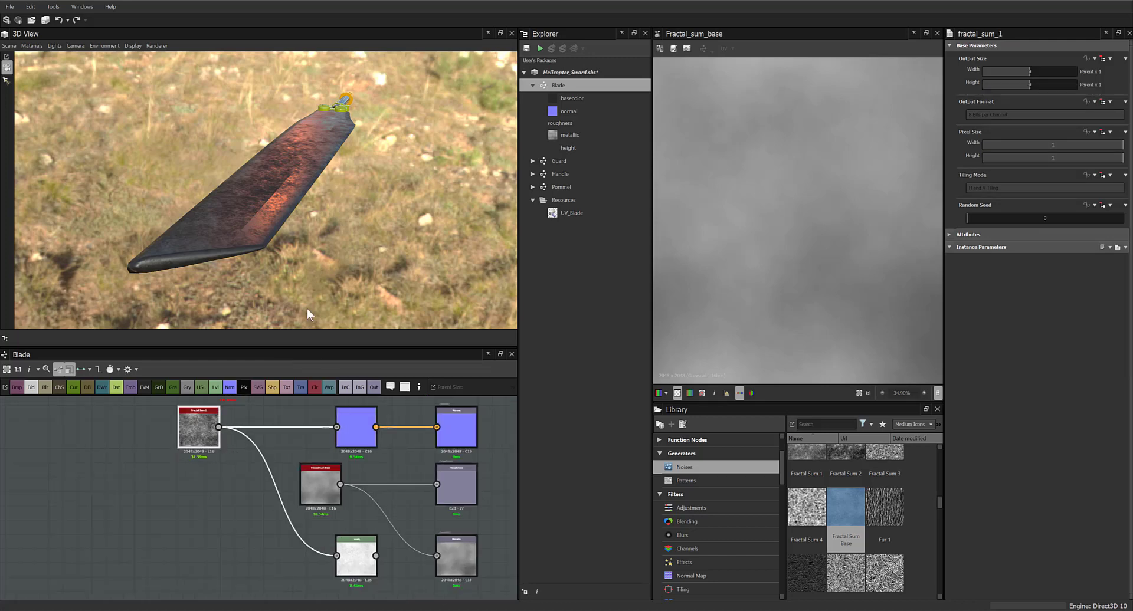
pyautogui.moveTo(307, 309); pyautogui.dragTo(344, 249)
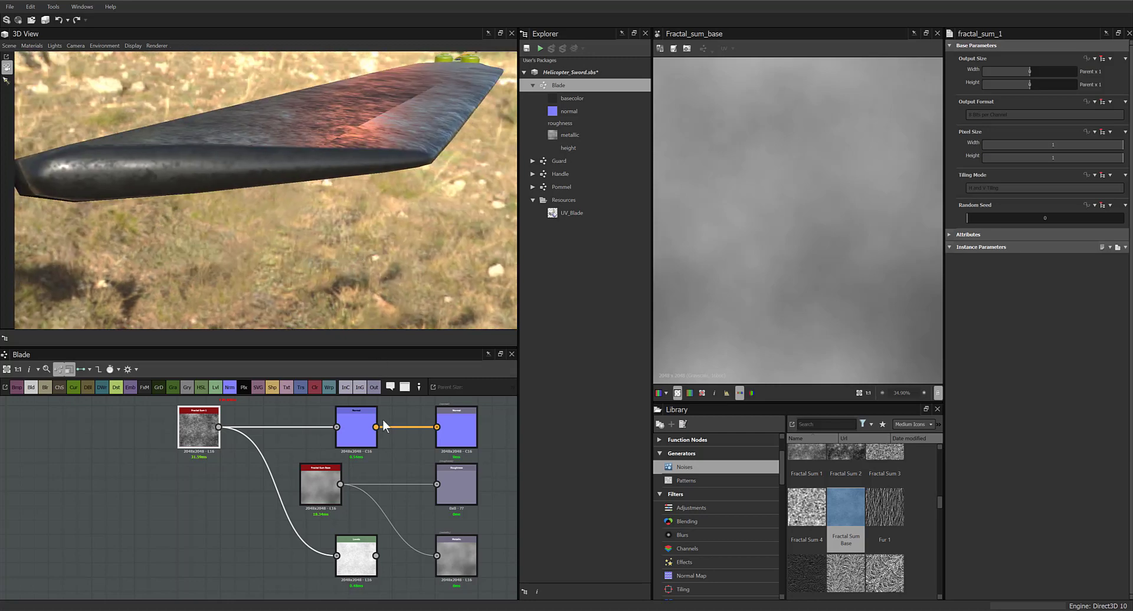
pyautogui.moveTo(373, 476); pyautogui.dragTo(351, 496, button='middle')
pyautogui.moveTo(339, 204); pyautogui.dragTo(318, 264)
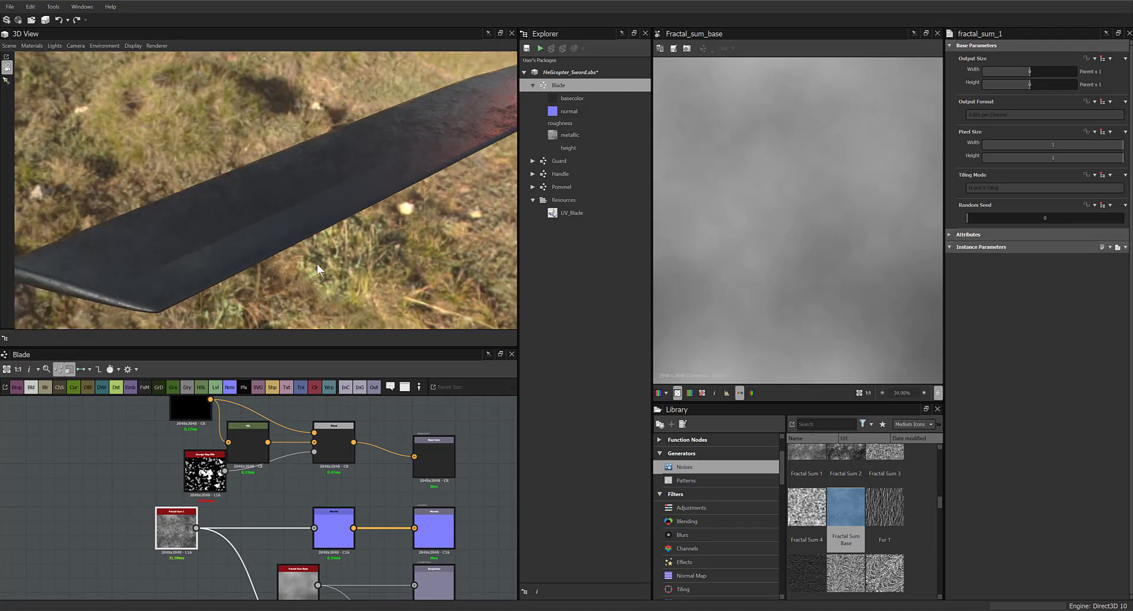
pyautogui.moveTo(317, 263); pyautogui.dragTo(377, 260)
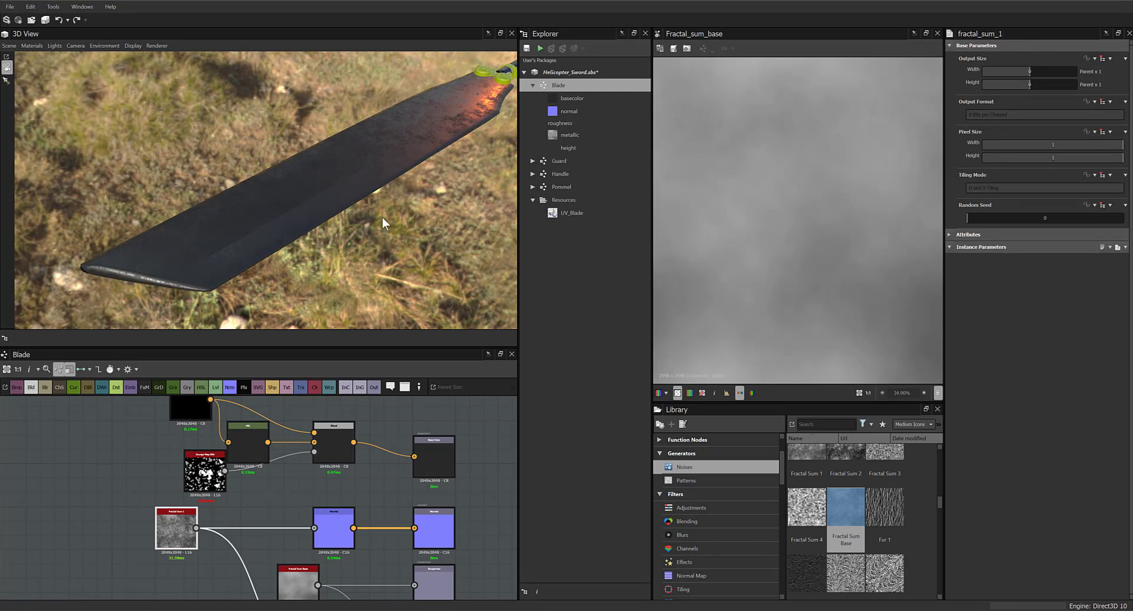
# Create a Physically Based (Metallic/Roughness) graph named Blade-Edge in the Helicopter_Sword package and apply its outputs to the blade in the 3D view
pyautogui.rightClick(575, 76)
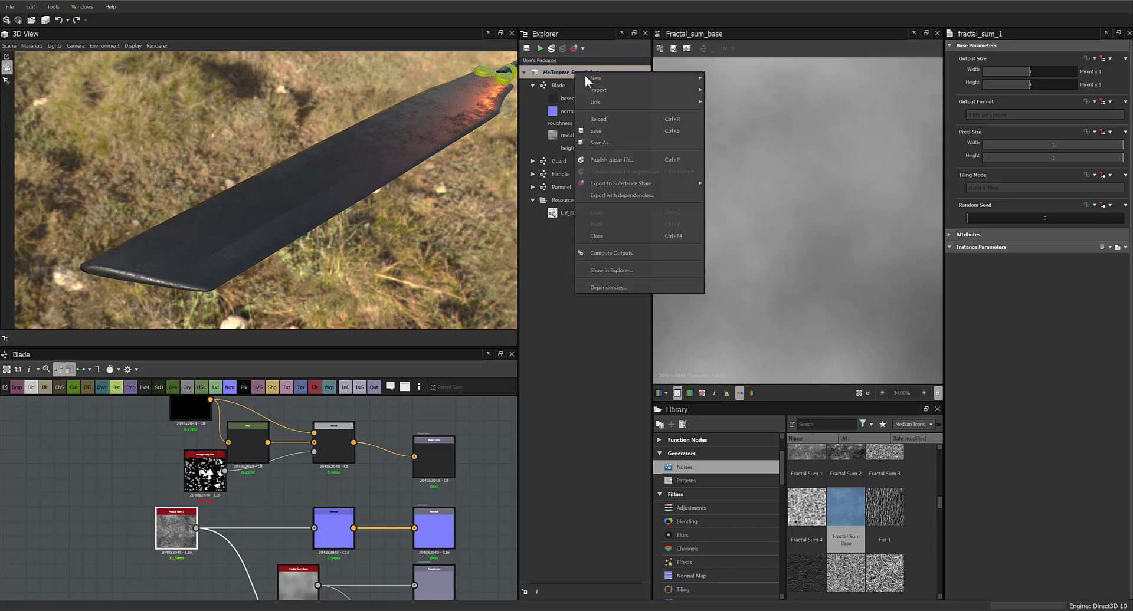
pyautogui.moveTo(602, 78)
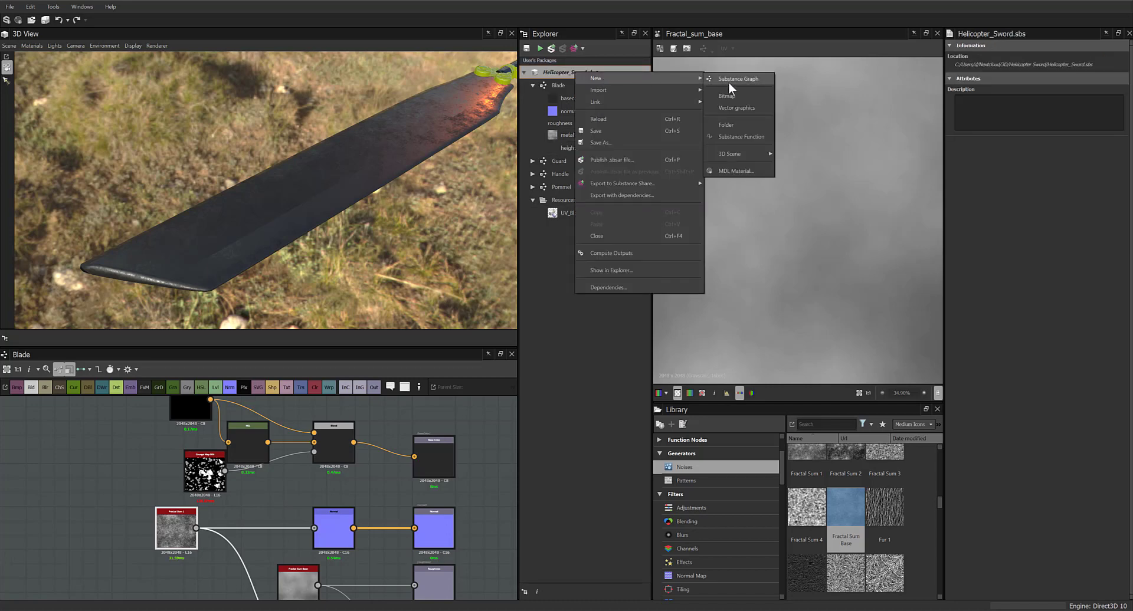
pyautogui.click(728, 80)
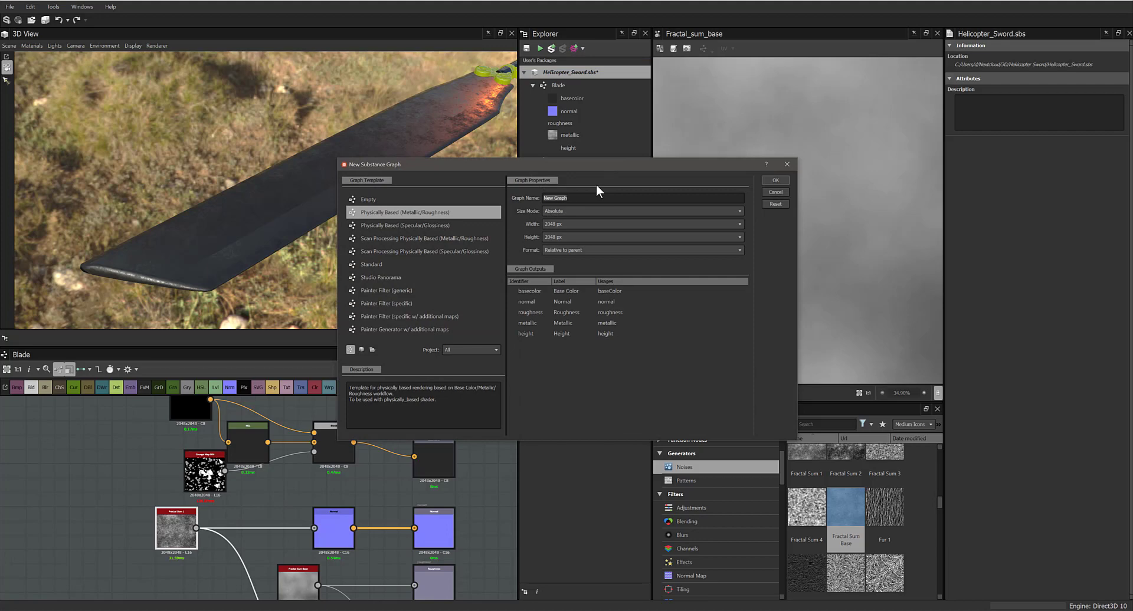
pyautogui.write('Blade-Edge')
pyautogui.press('Return')
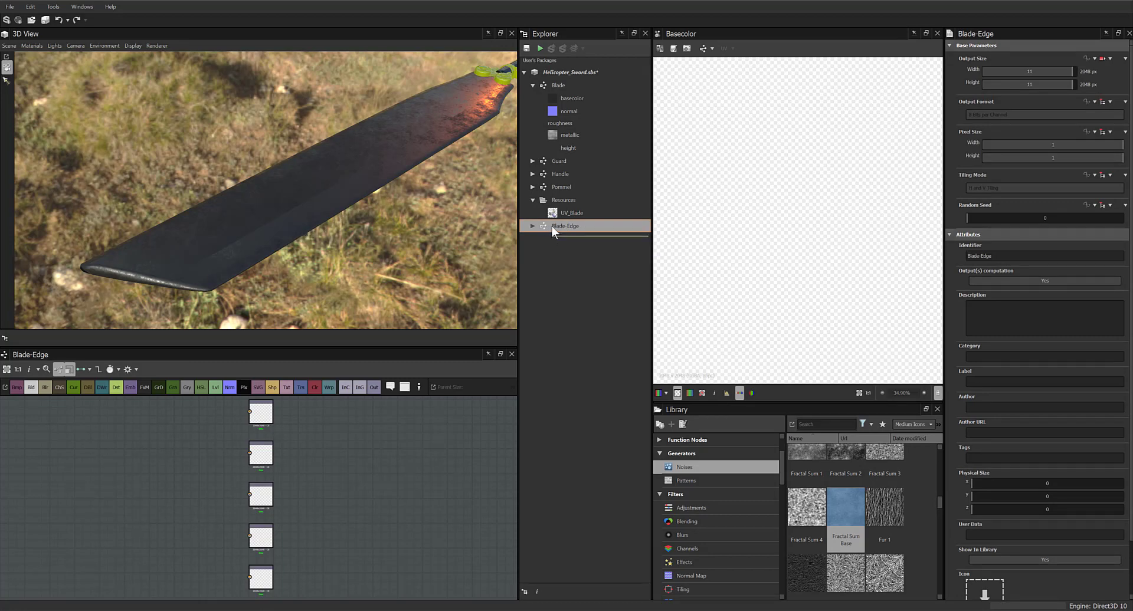
pyautogui.moveTo(554, 227); pyautogui.dragTo(363, 173)
pyautogui.click(379, 183)
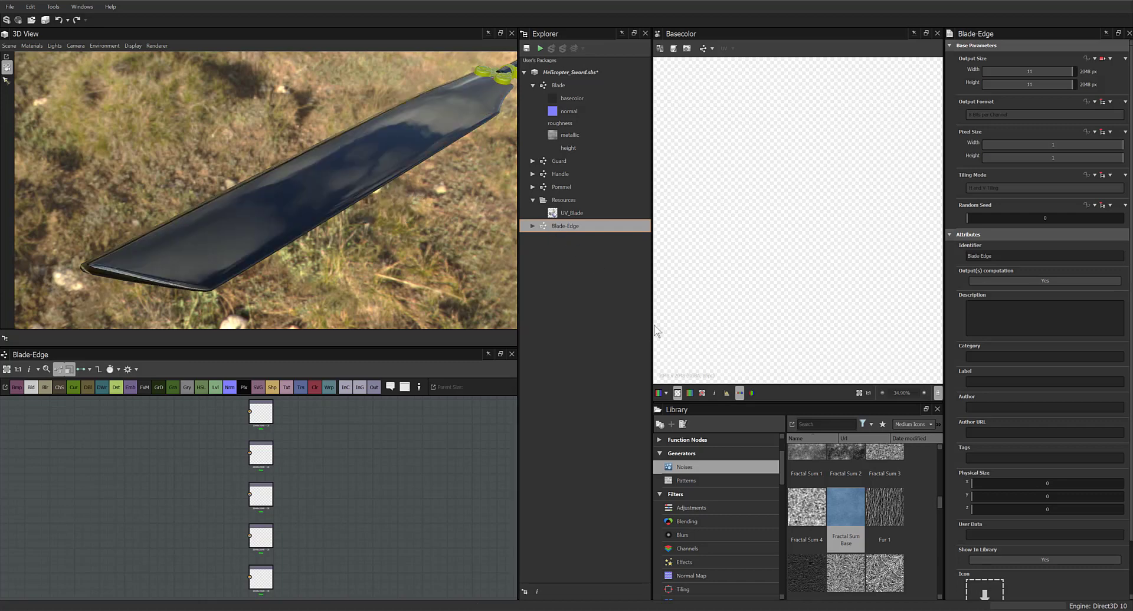
# Find the Wood Fibers 2 noise in the library and add it to the Blade-Edge graph, beside the output nodes
pyautogui.moveTo(378, 459); pyautogui.dragTo(449, 486, button='middle')
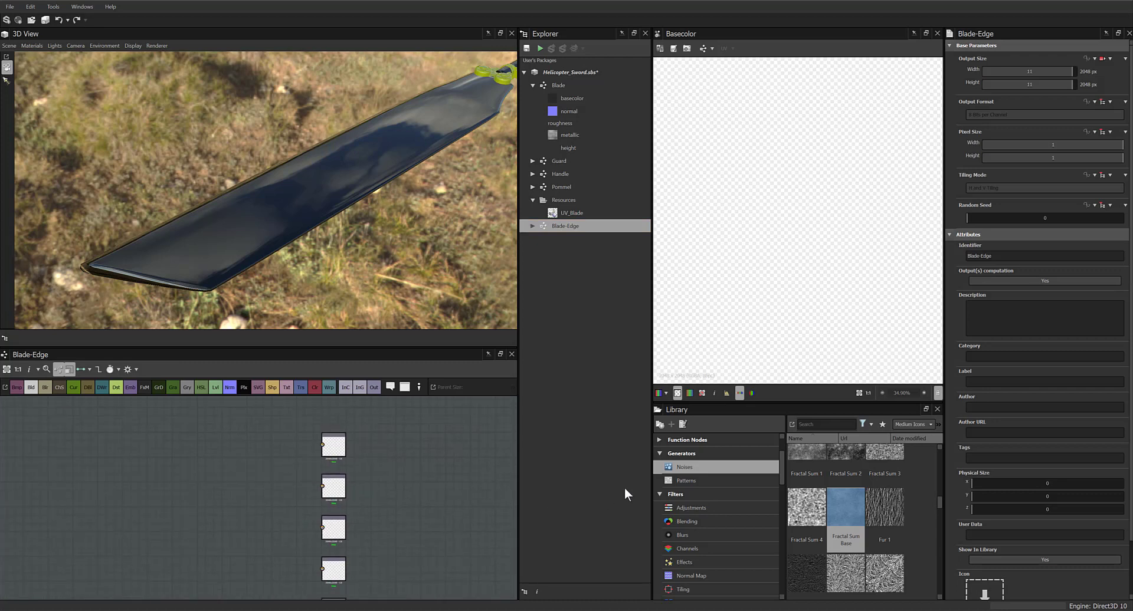
pyautogui.scroll(-5, 868, 525)
pyautogui.scroll(-2, 869, 525)
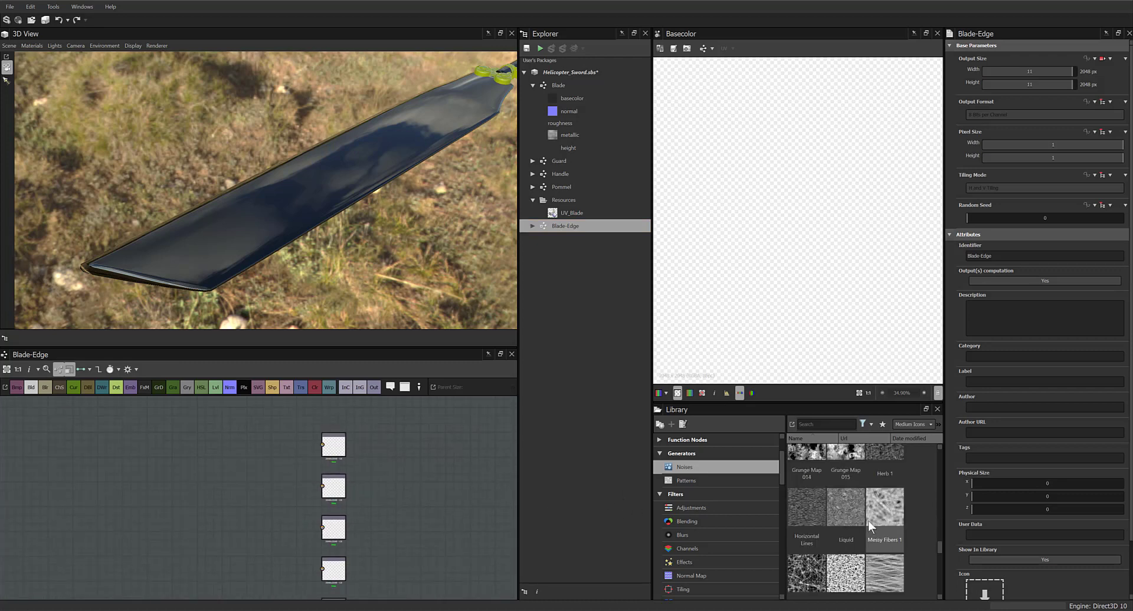
pyautogui.scroll(-2, 868, 525)
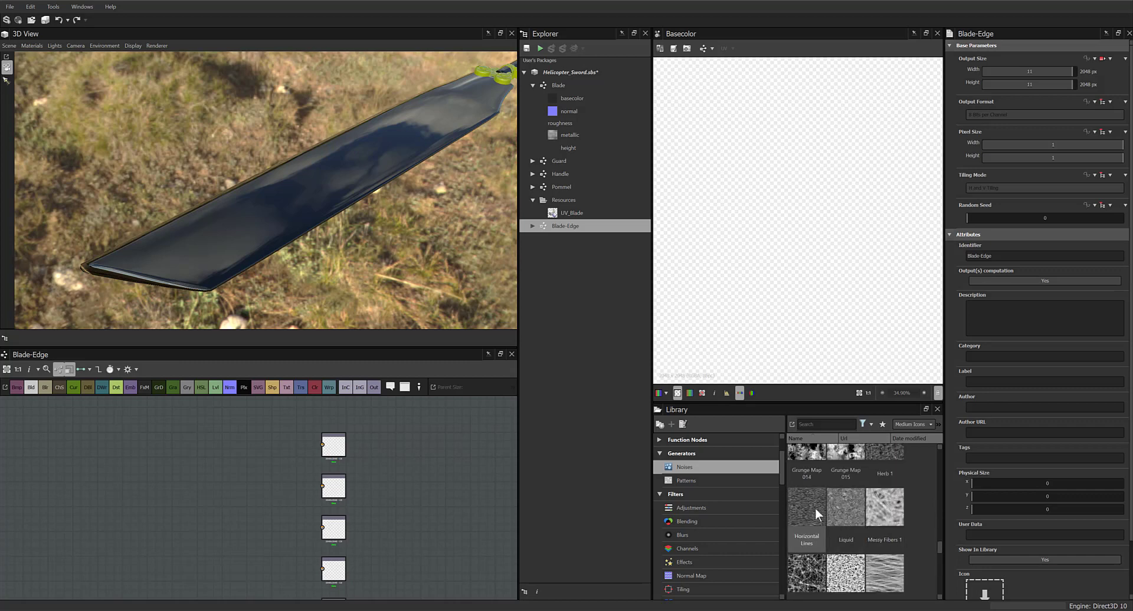
pyautogui.scroll(-2, 811, 506)
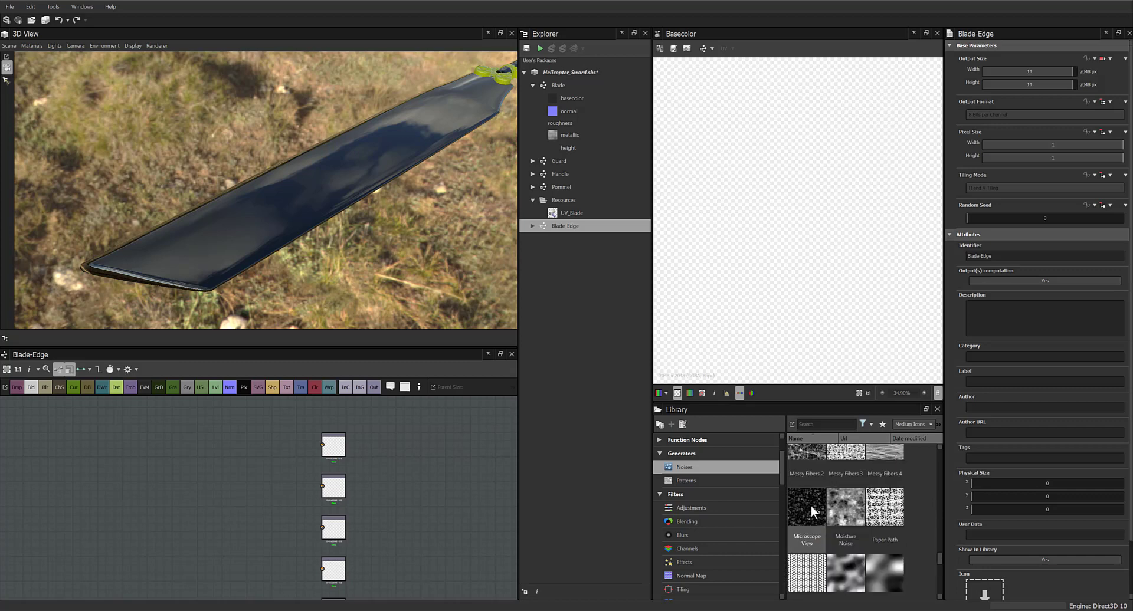
pyautogui.scroll(-3, 811, 505)
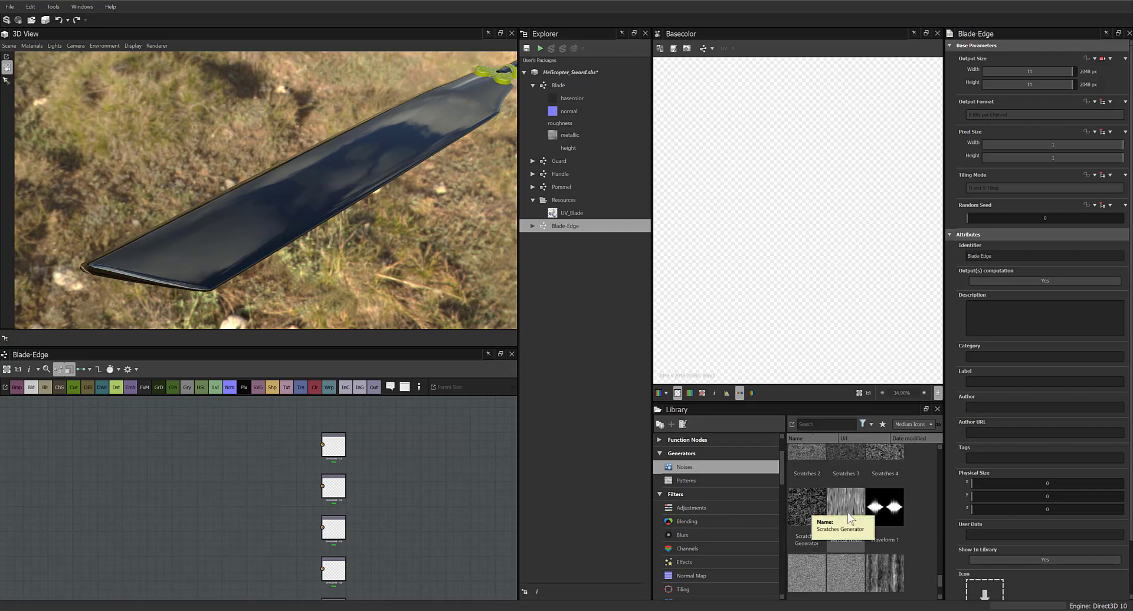
pyautogui.scroll(-2, 900, 561)
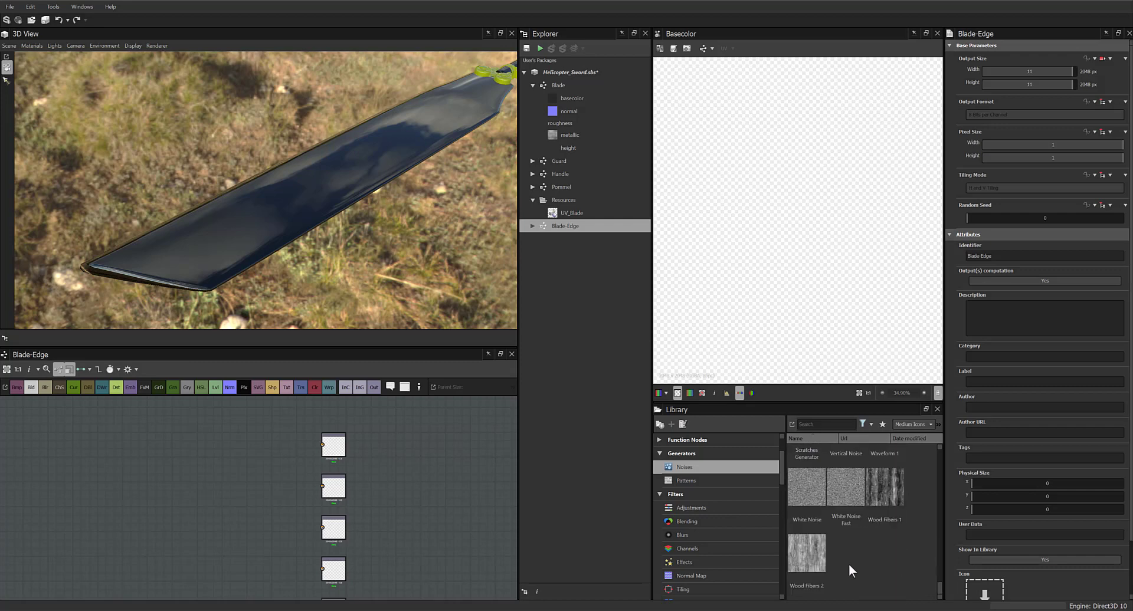
pyautogui.moveTo(819, 570); pyautogui.dragTo(283, 453)
pyautogui.scroll(2, 395, 459)
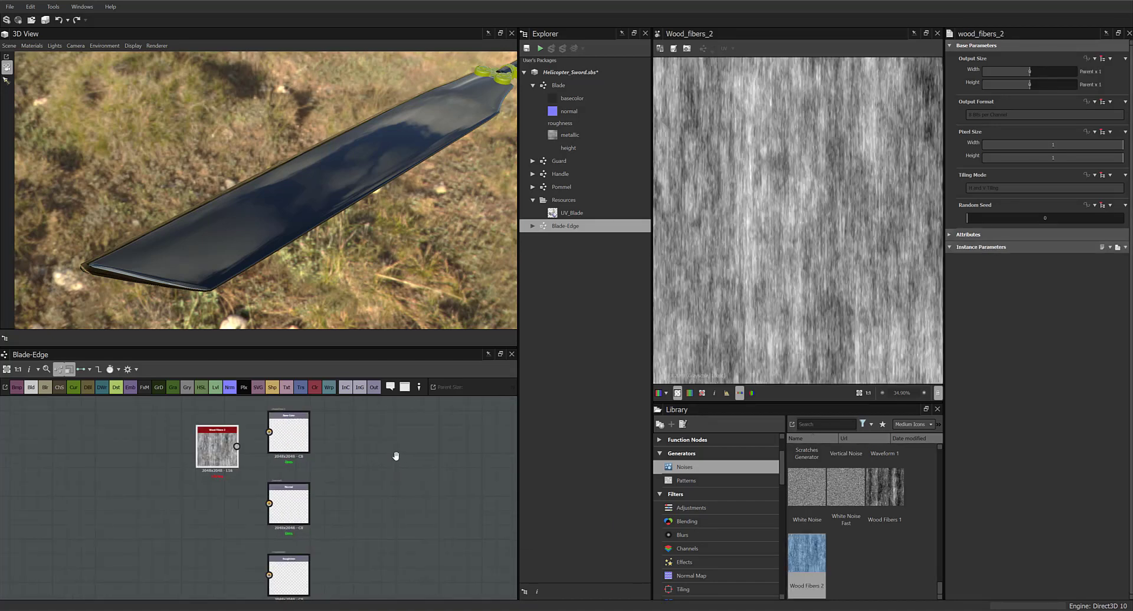
pyautogui.scroll(1, 354, 457)
pyautogui.moveTo(246, 462); pyautogui.dragTo(245, 505)
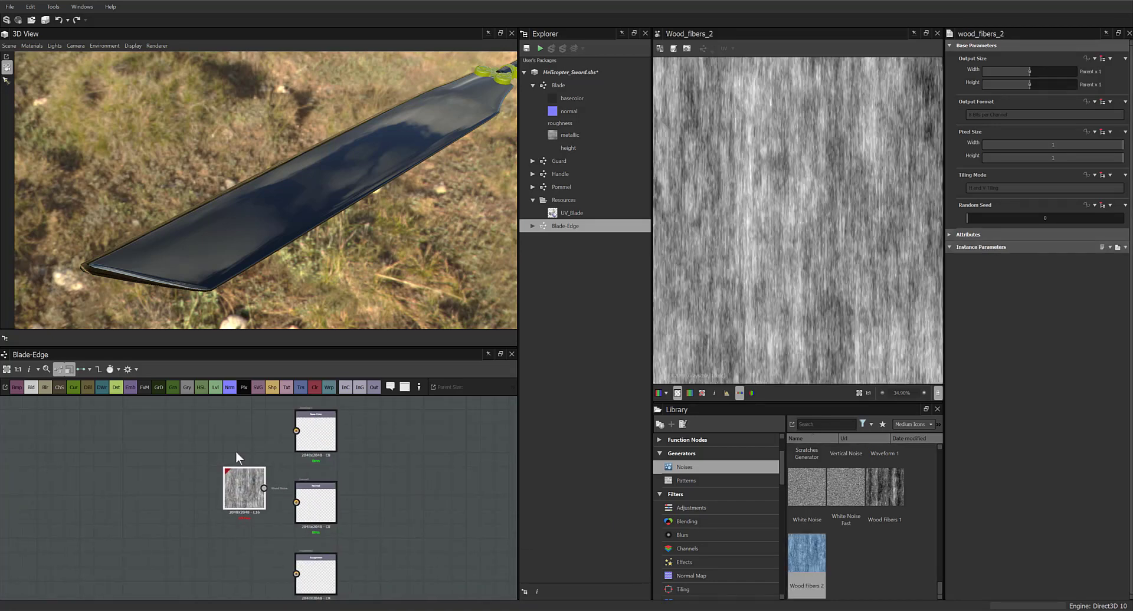
# Add a Uniform Color node in grayscale mode with value 112 and connect it to the Base Color output
pyautogui.moveTo(313, 387); pyautogui.dragTo(230, 428)
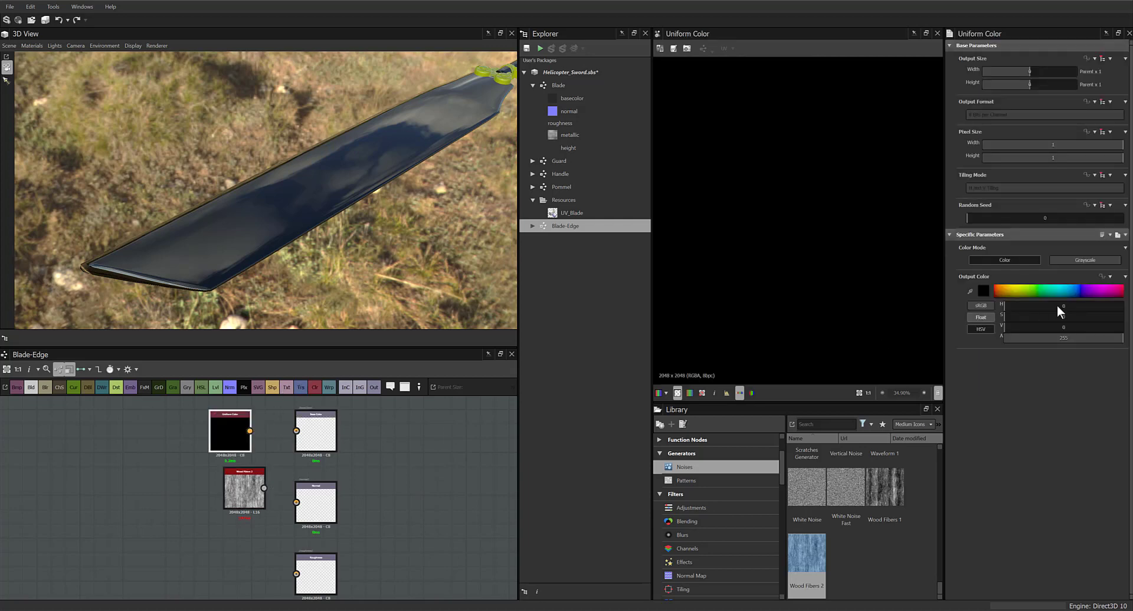
pyautogui.click(1071, 261)
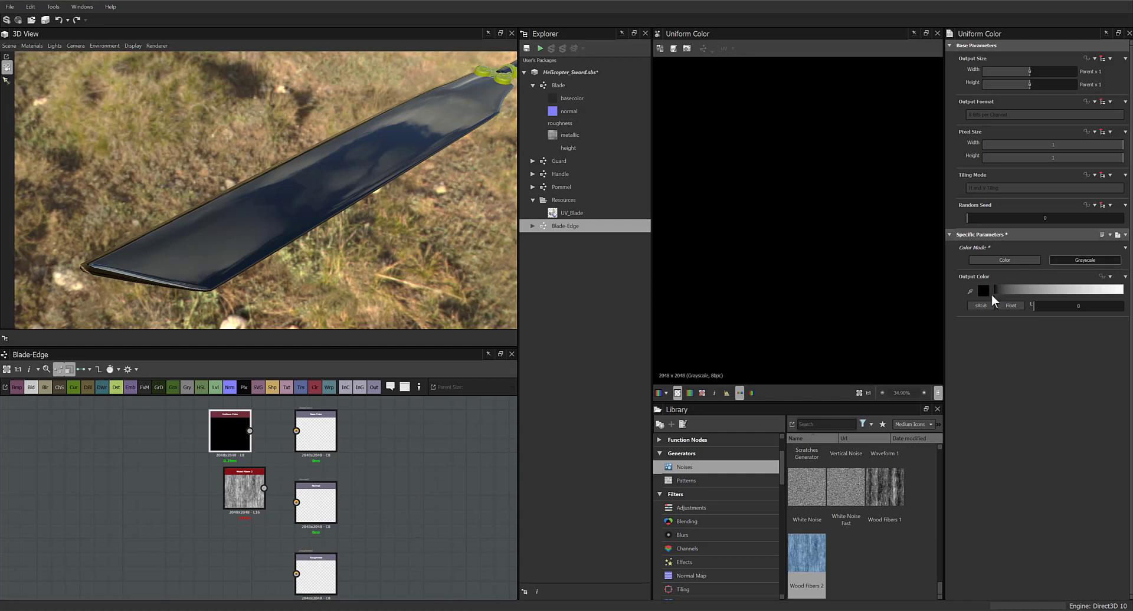
pyautogui.moveTo(1000, 296); pyautogui.dragTo(1050, 293)
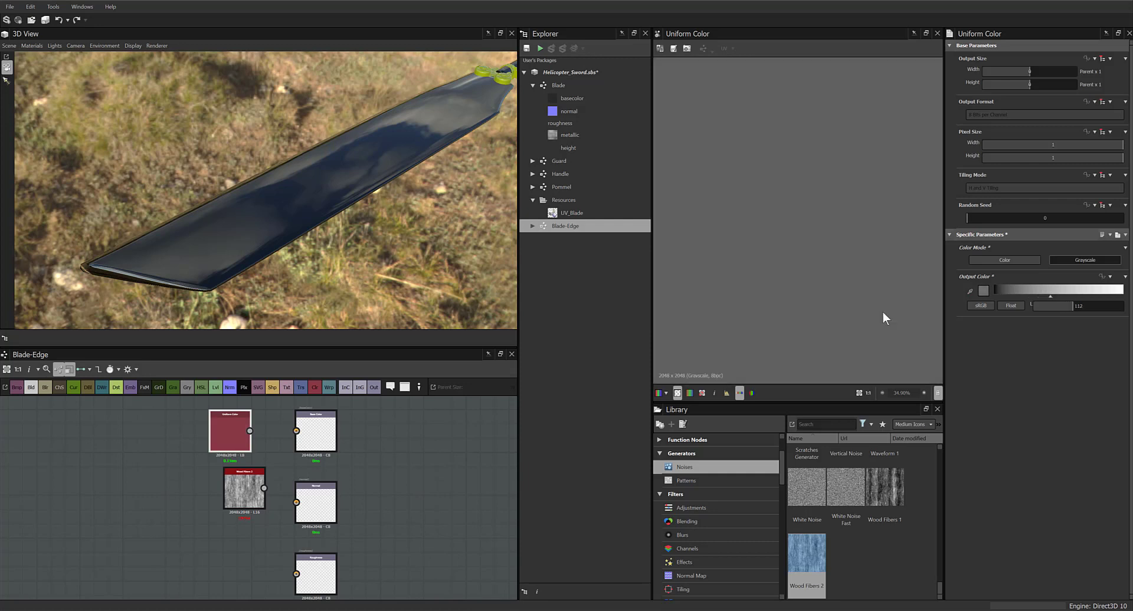
pyautogui.moveTo(254, 433); pyautogui.dragTo(297, 431)
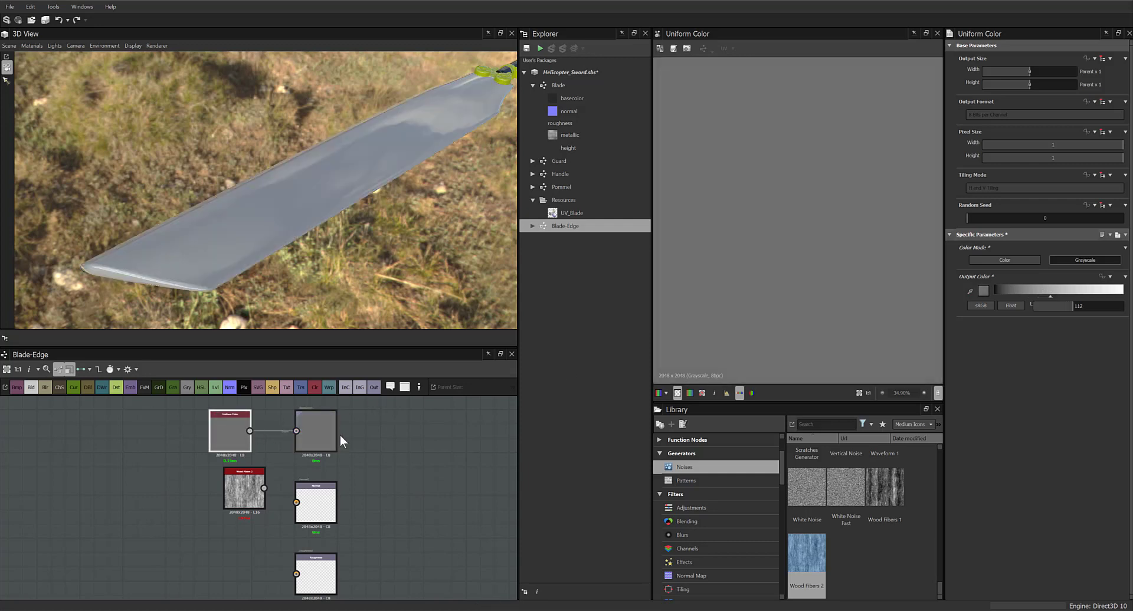
# Add a Normal node between Wood Fibers 2 and the Normal output, connect them and align the three nodes in a row
pyautogui.moveTo(263, 489)
pyautogui.mouseDown()
pyautogui.moveTo(296, 502)
pyautogui.moveTo(197, 515)
pyautogui.mouseUp()
pyautogui.moveTo(230, 387)
pyautogui.mouseDown()
pyautogui.moveTo(271, 483)
pyautogui.moveTo(259, 501)
pyautogui.mouseUp()
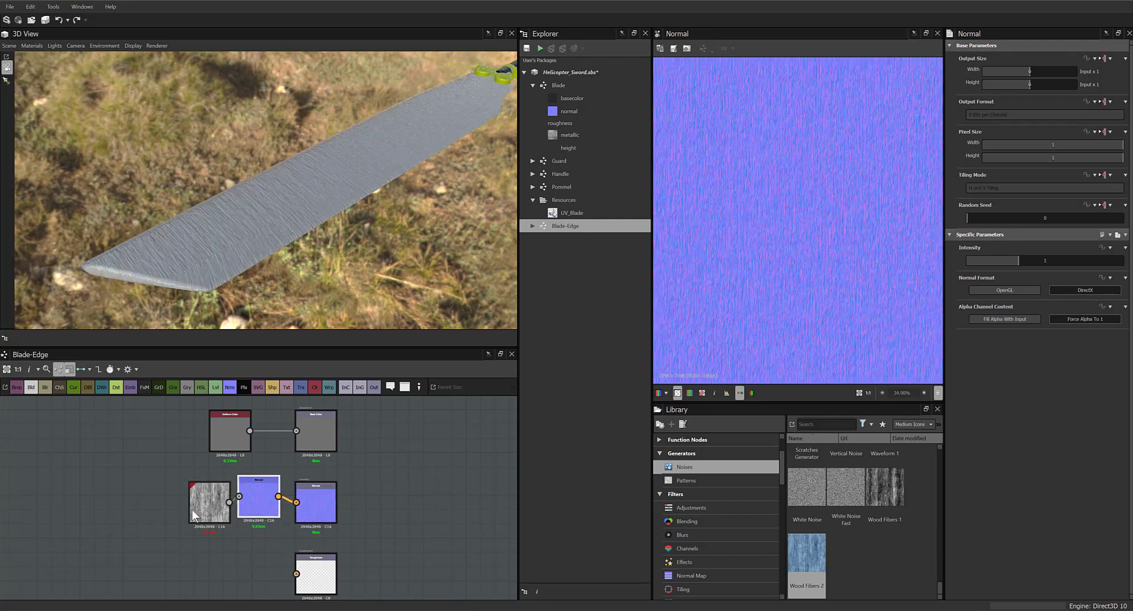
pyautogui.moveTo(193, 510); pyautogui.dragTo(168, 499)
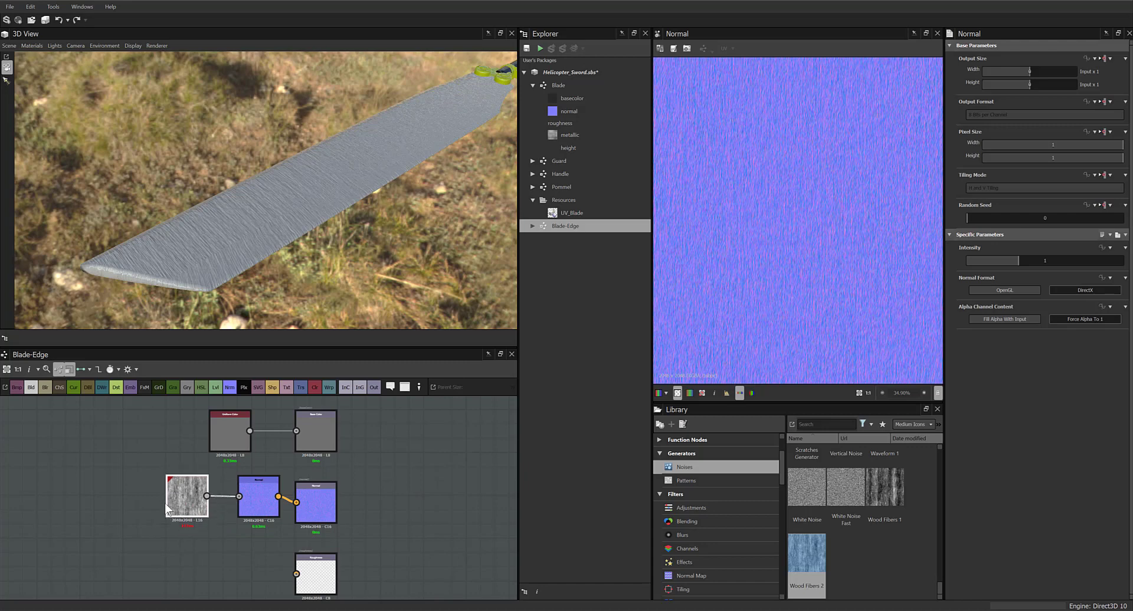
pyautogui.moveTo(261, 501); pyautogui.dragTo(256, 506)
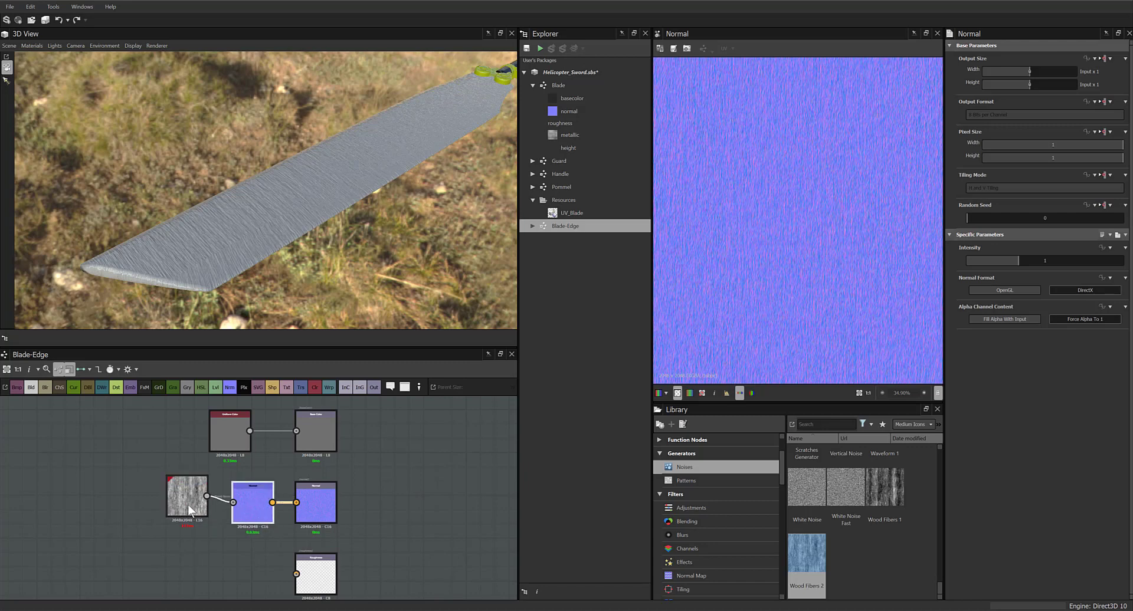
pyautogui.moveTo(188, 505); pyautogui.dragTo(187, 511)
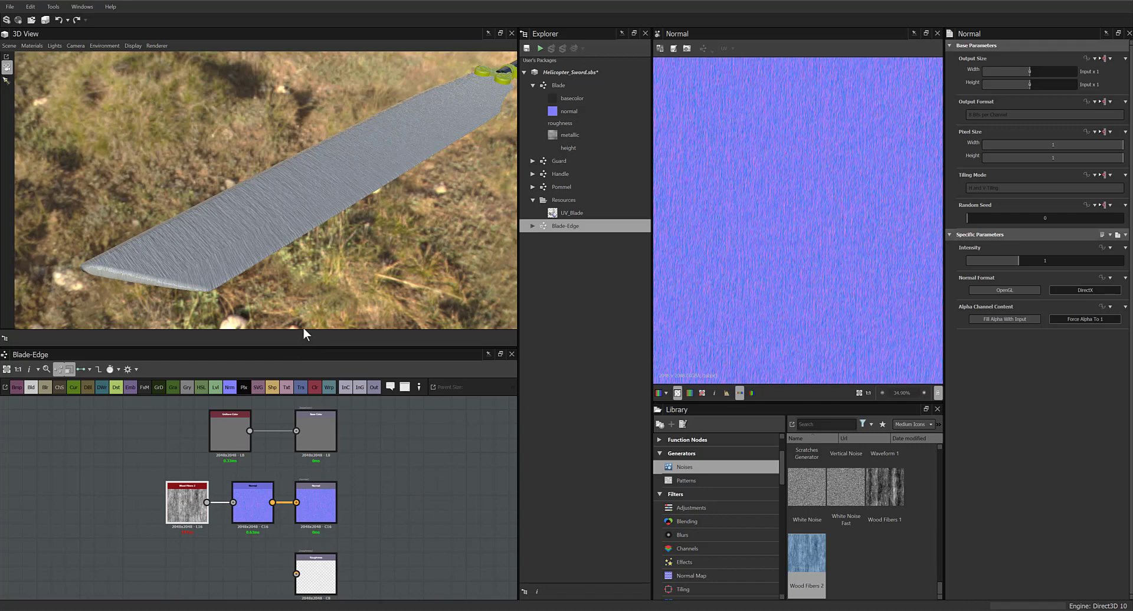
# Inspect the fiber relief on the blade from another angle and check the attributes of the Wood Fibers 2 node
pyautogui.moveTo(343, 285); pyautogui.dragTo(225, 278)
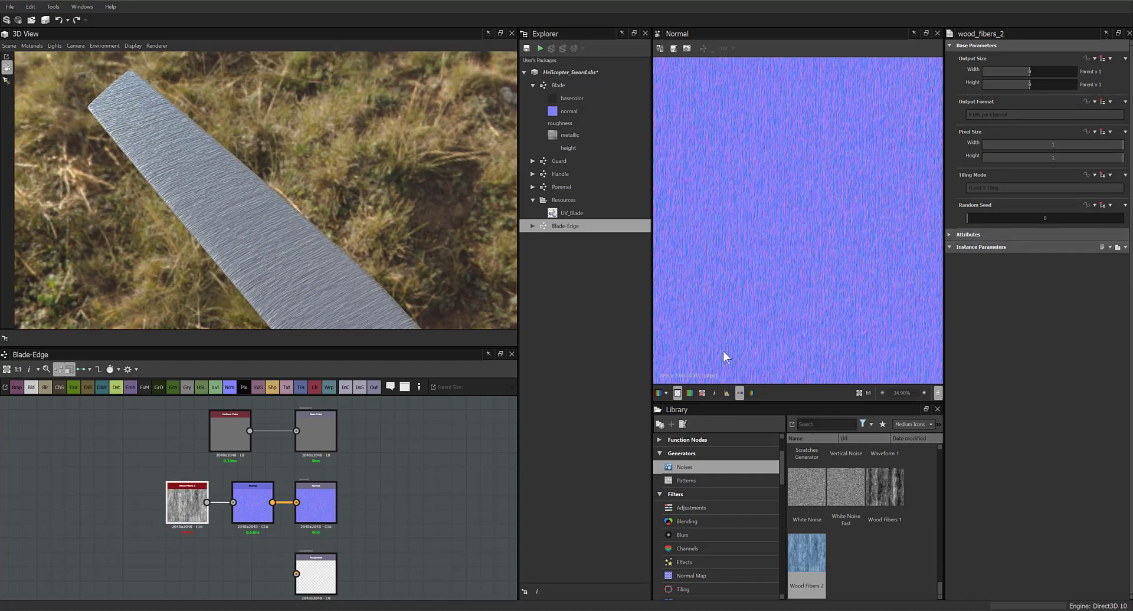
pyautogui.click(950, 234)
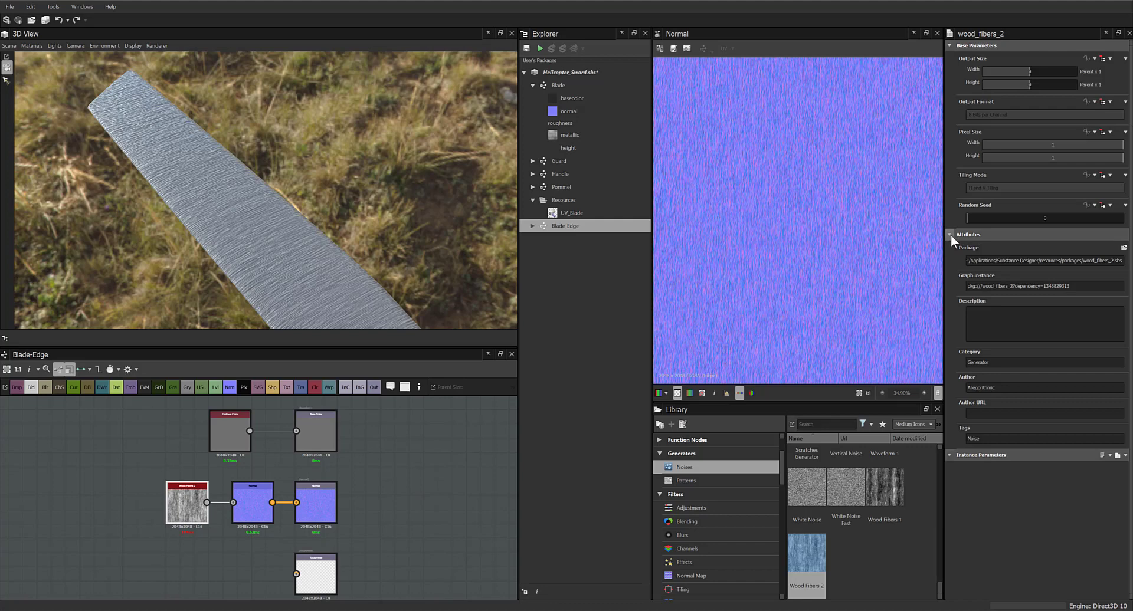
pyautogui.click(949, 234)
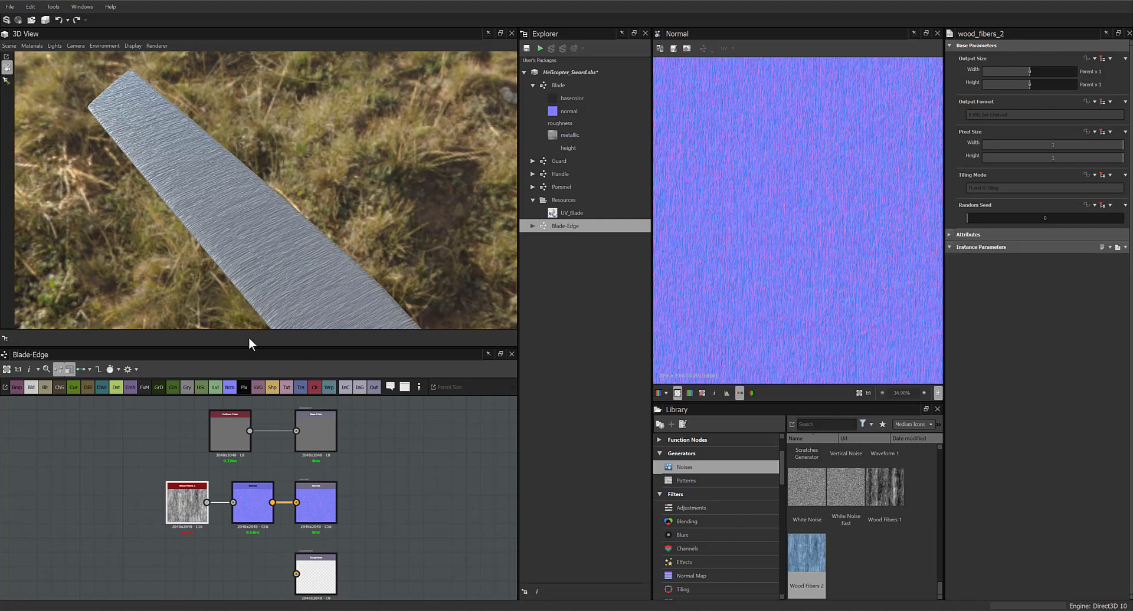
# Browse the library's noise generators for an alternative pattern to Wood Fibers 2
pyautogui.scroll(2, 830, 558)
pyautogui.scroll(8, 833, 558)
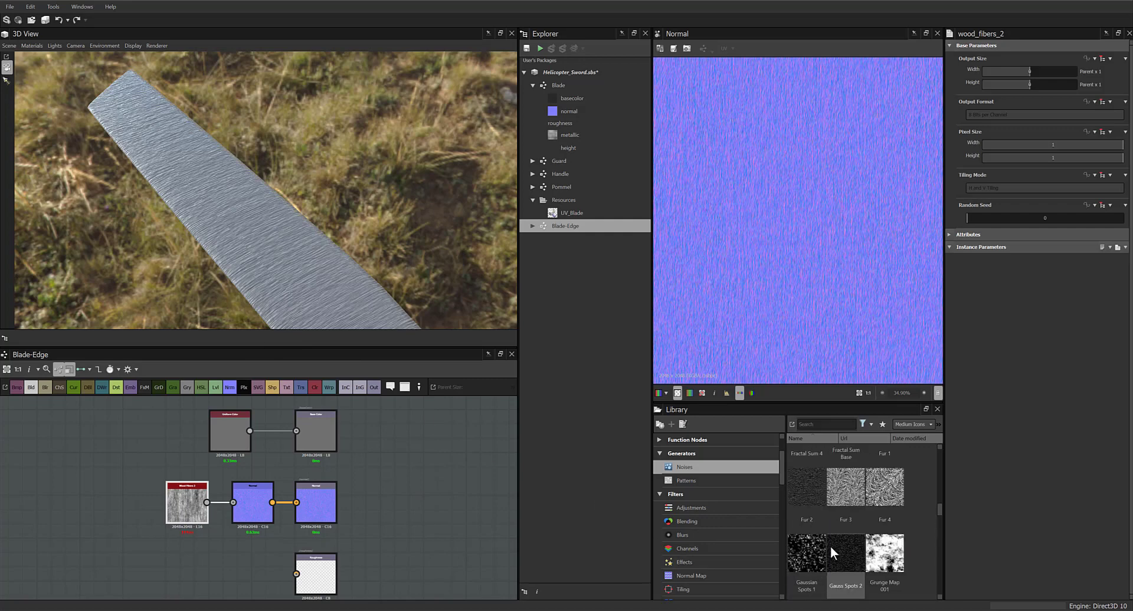
pyautogui.scroll(3, 830, 546)
pyautogui.scroll(3, 826, 528)
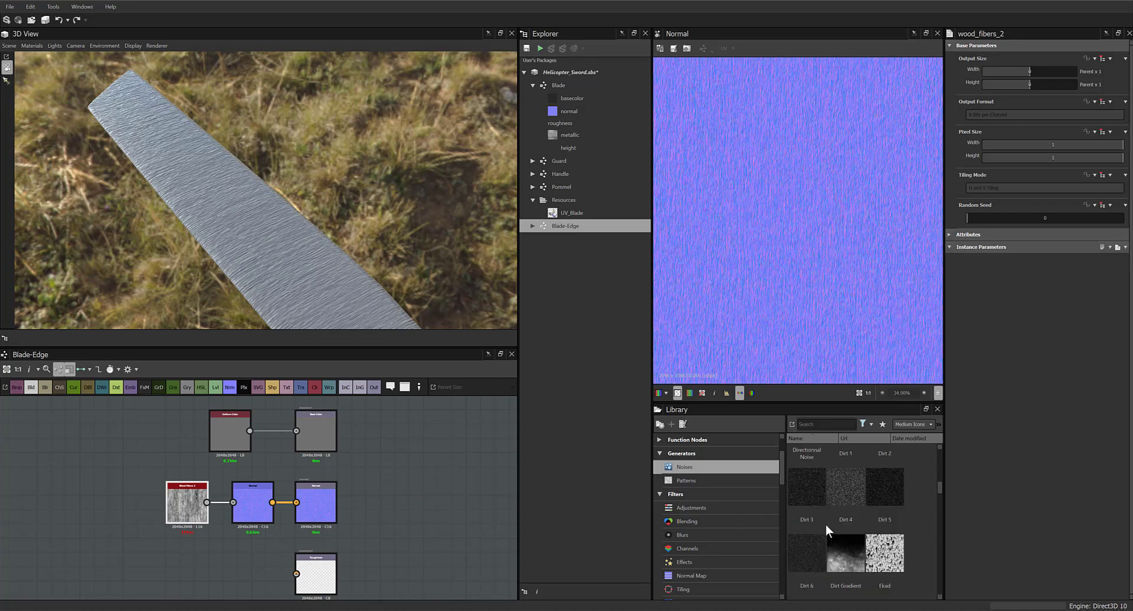
pyautogui.scroll(-10, 826, 524)
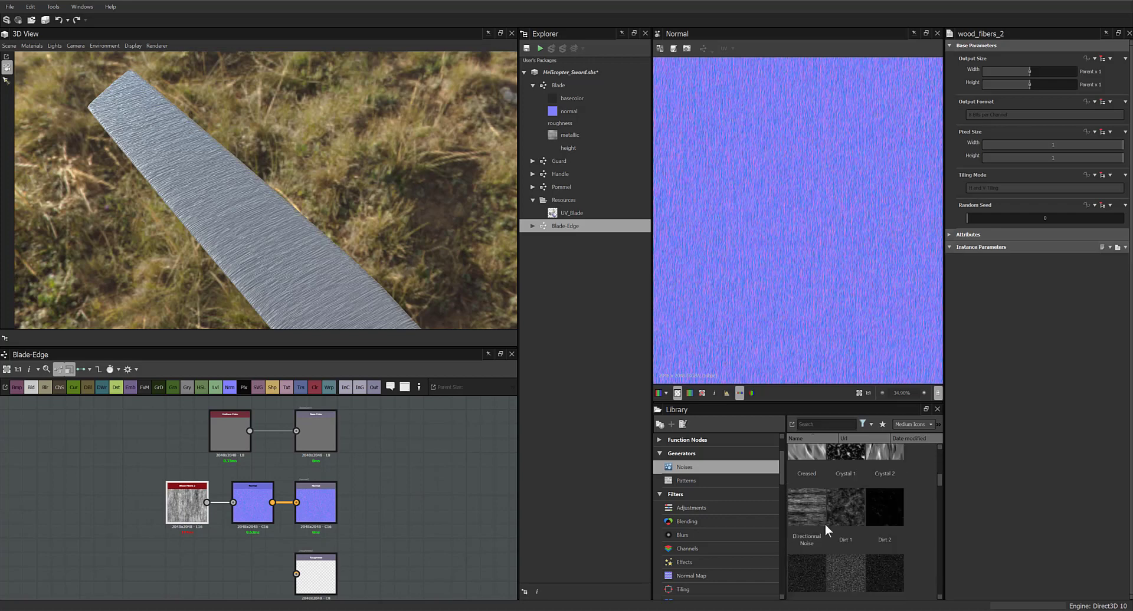
pyautogui.scroll(-5, 825, 526)
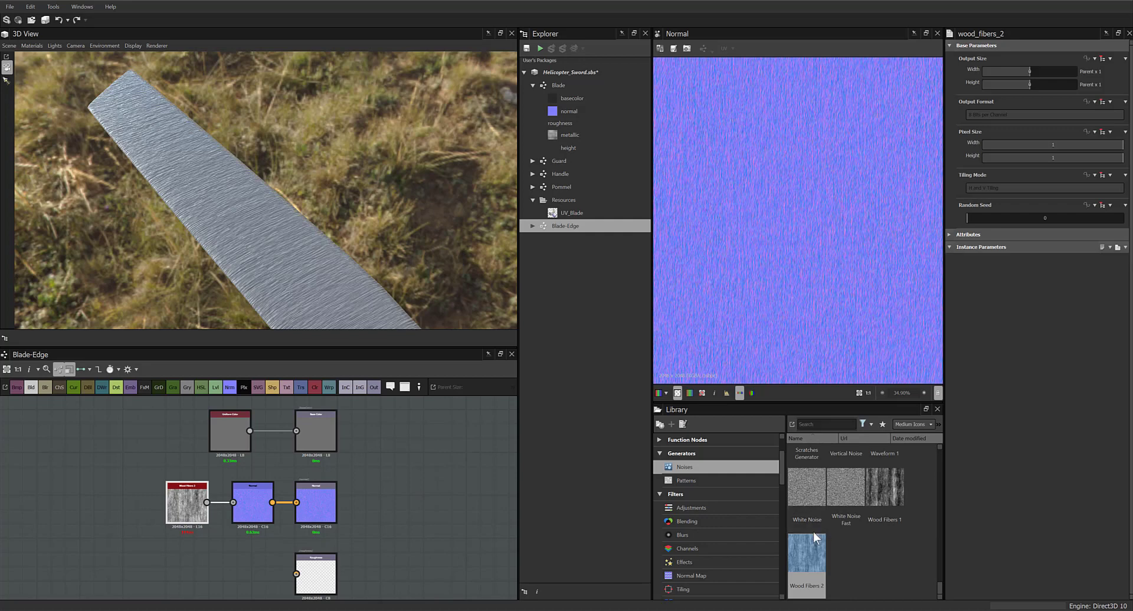
pyautogui.scroll(2, 811, 532)
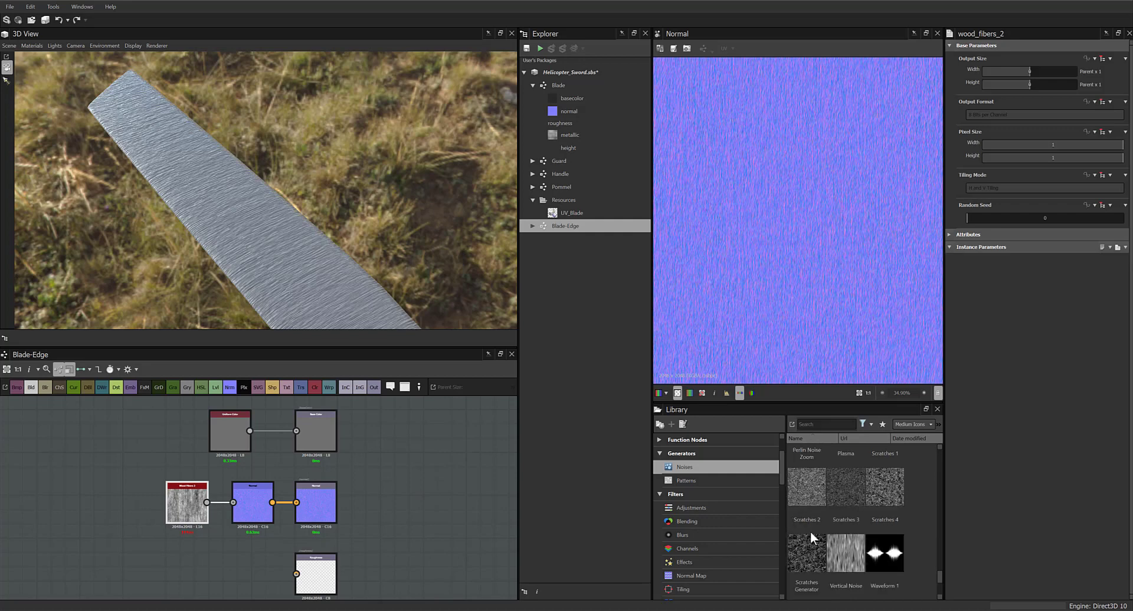
pyautogui.scroll(1, 809, 532)
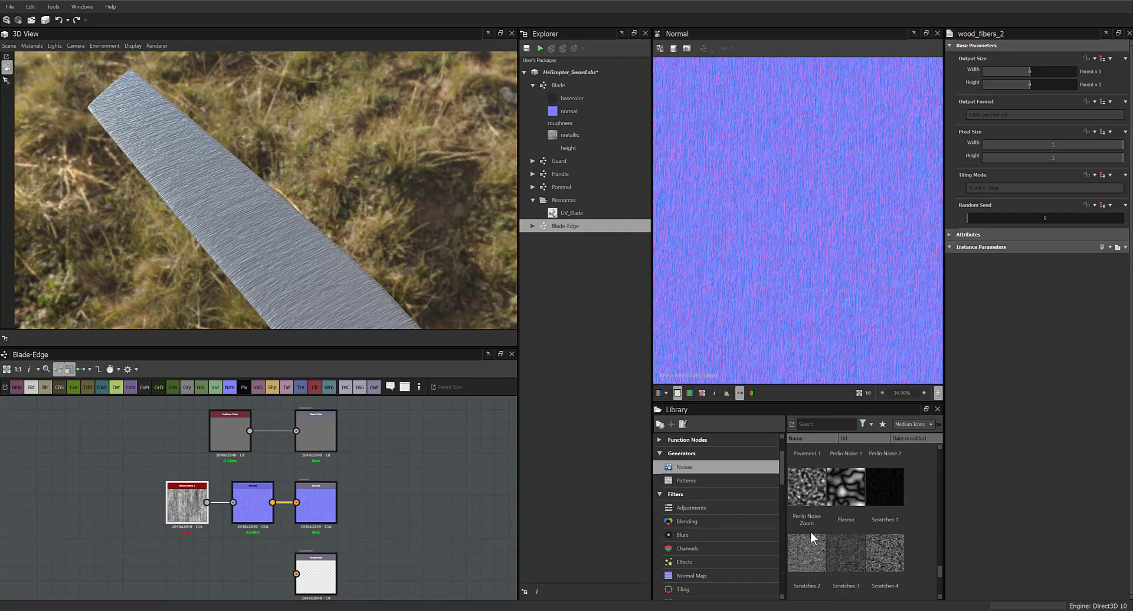
pyautogui.scroll(1, 811, 529)
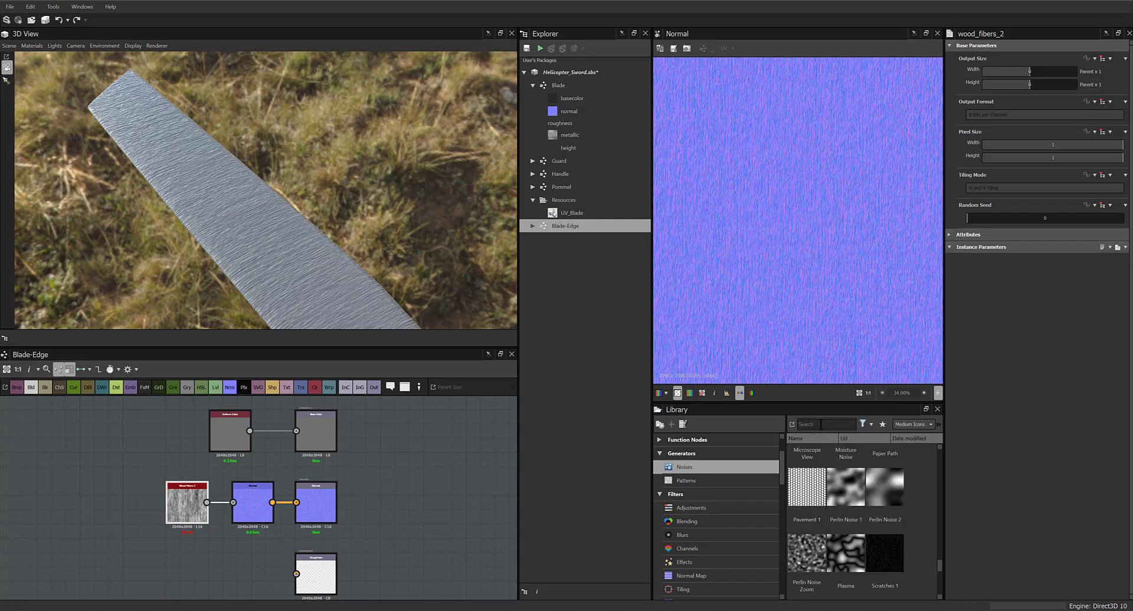
# Search the library for a ramp node, clear the search and browse the complete node list
pyautogui.write('ra')
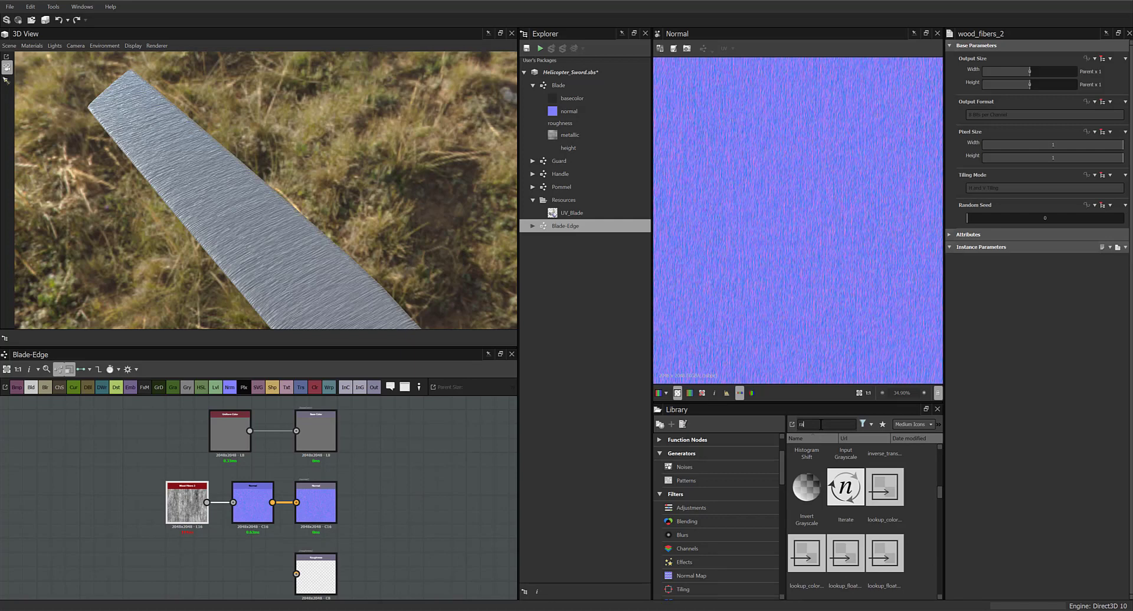
pyautogui.write('m')
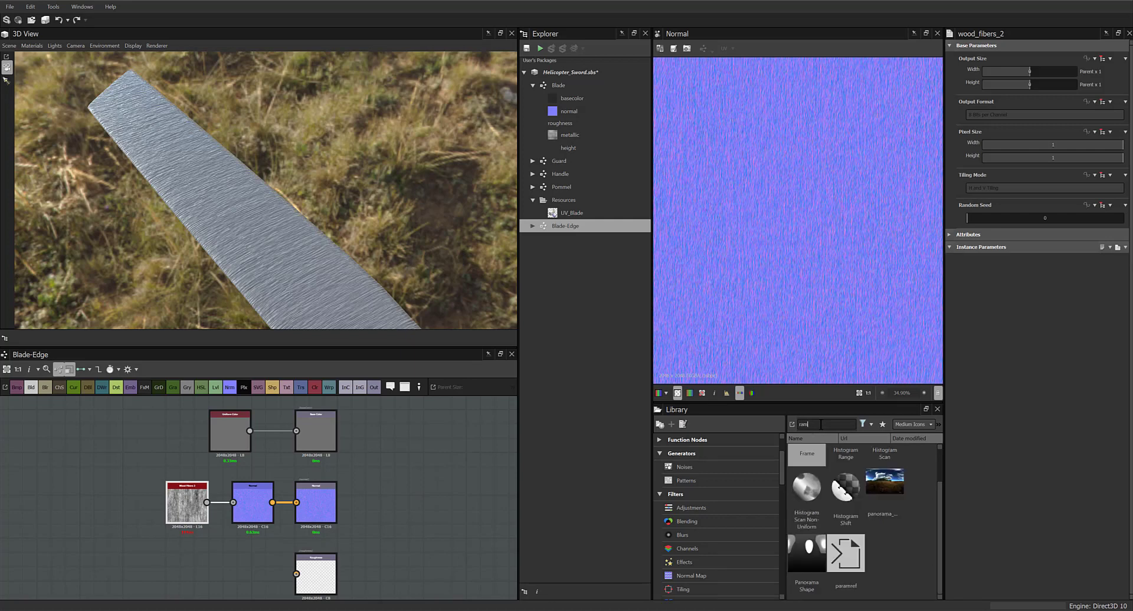
pyautogui.write('p')
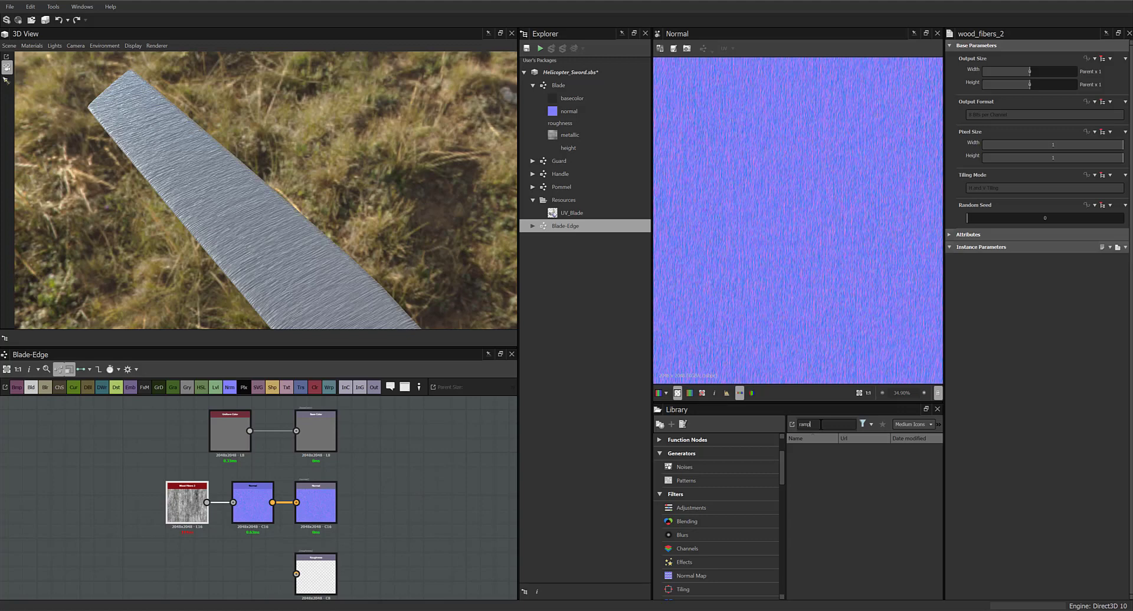
pyautogui.press('BackSpace')
pyautogui.press('BackSpace')
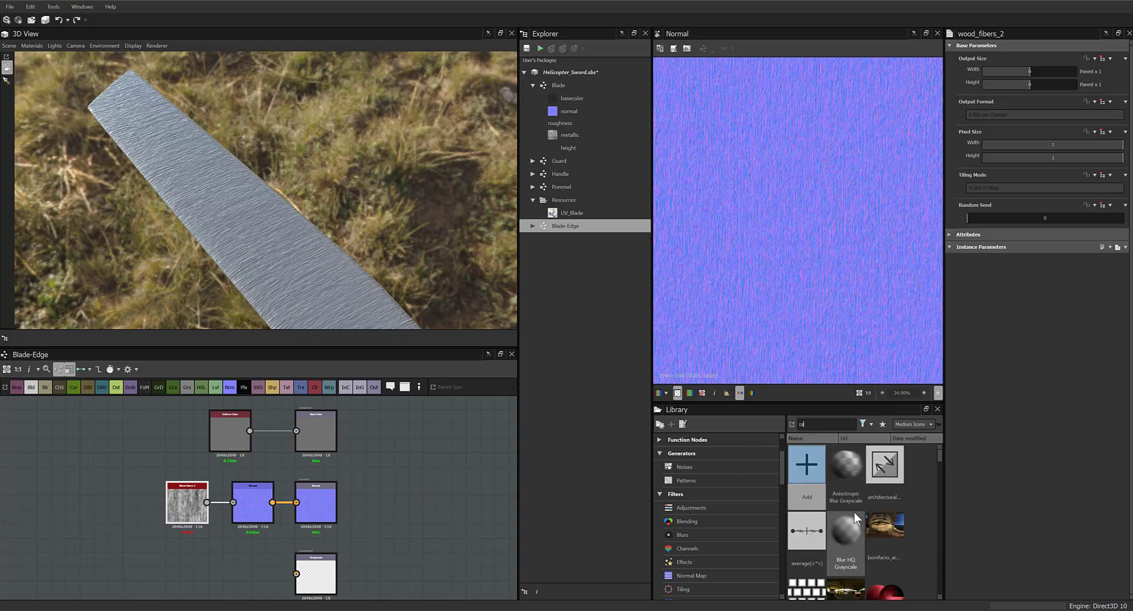
pyautogui.press('BackSpace')
pyautogui.press('BackSpace')
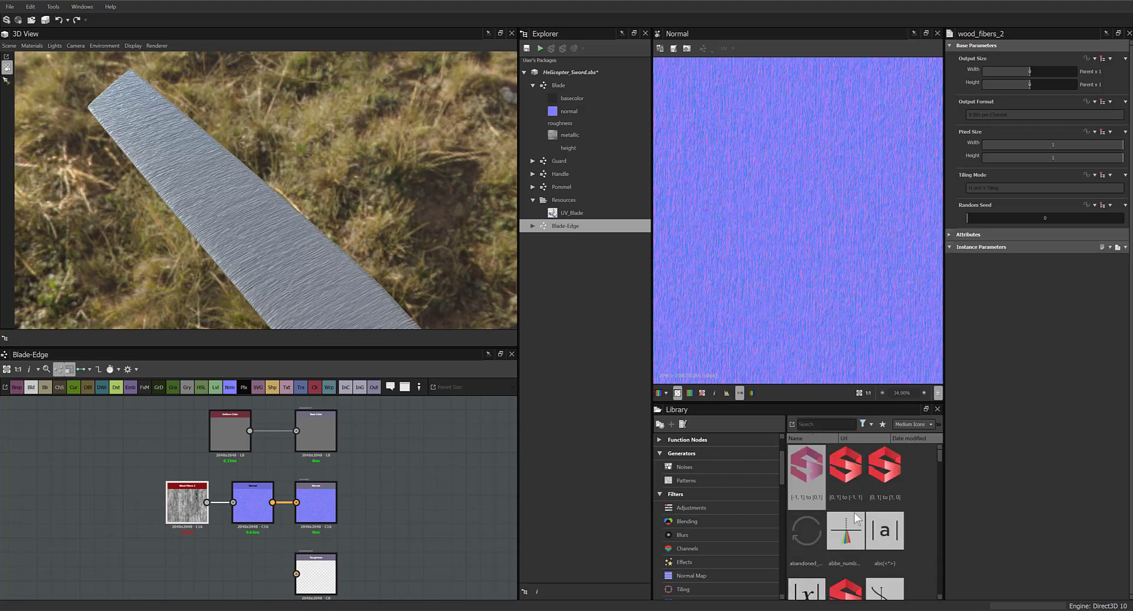
pyautogui.scroll(-3, 849, 507)
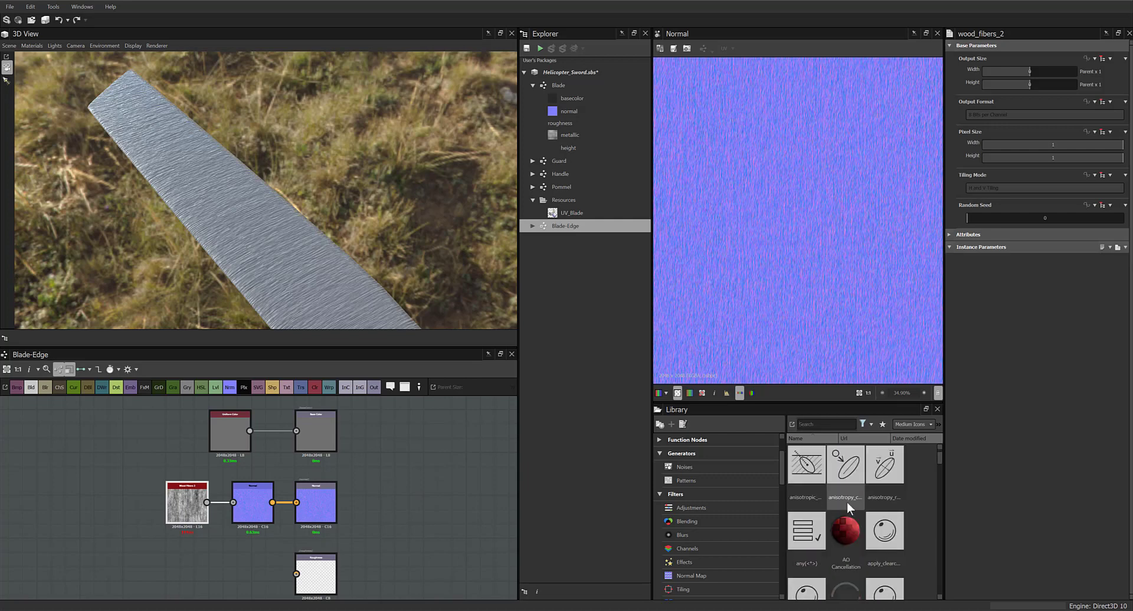
pyautogui.scroll(-3, 847, 502)
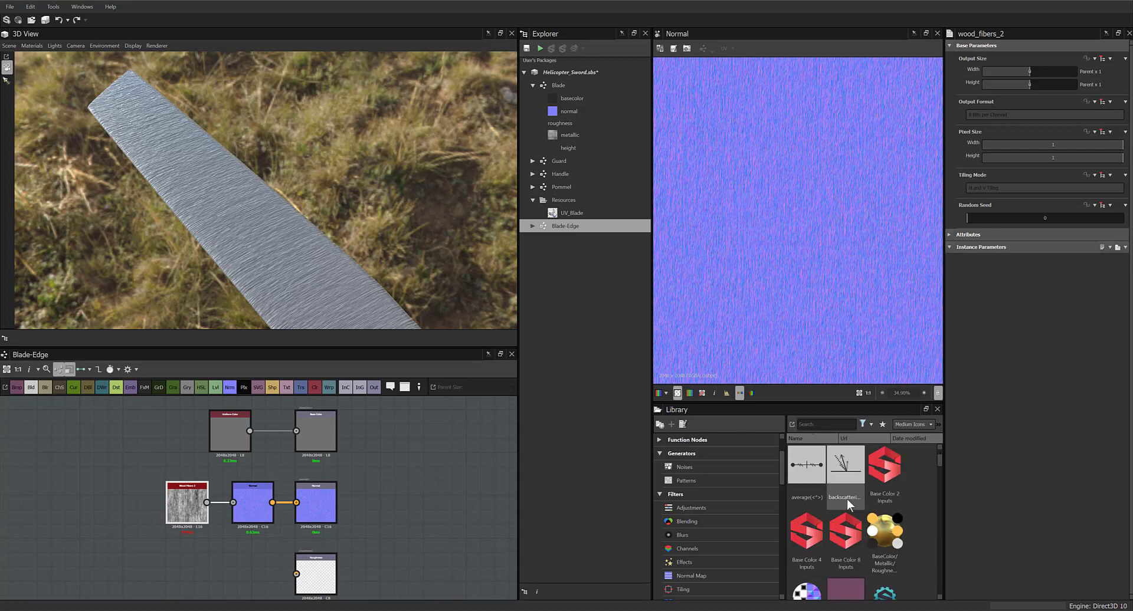
pyautogui.scroll(-2, 847, 498)
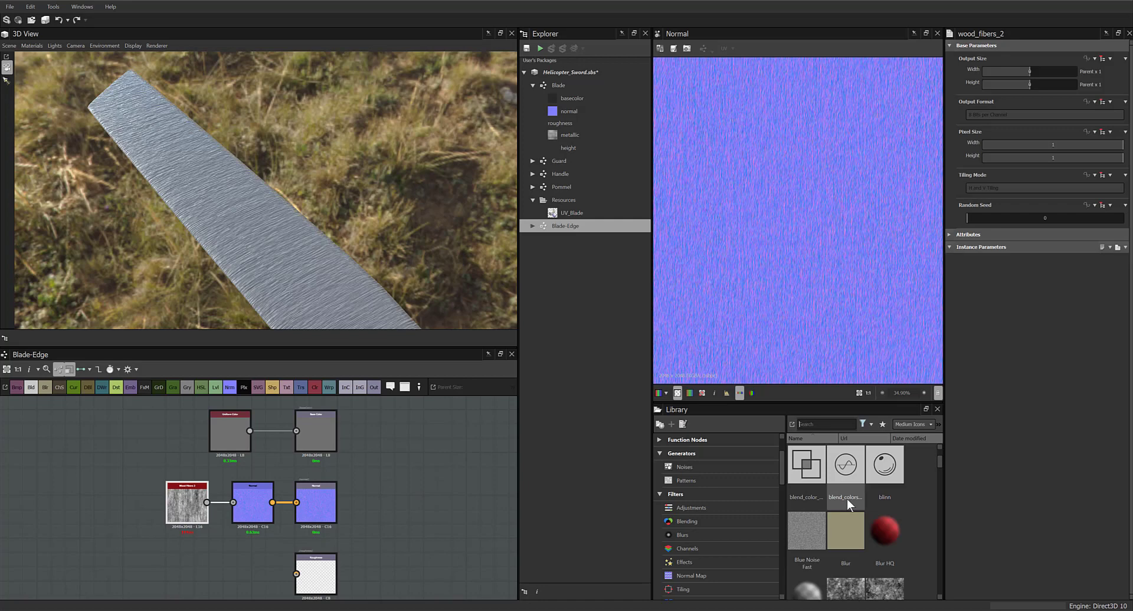
pyautogui.scroll(-5, 847, 499)
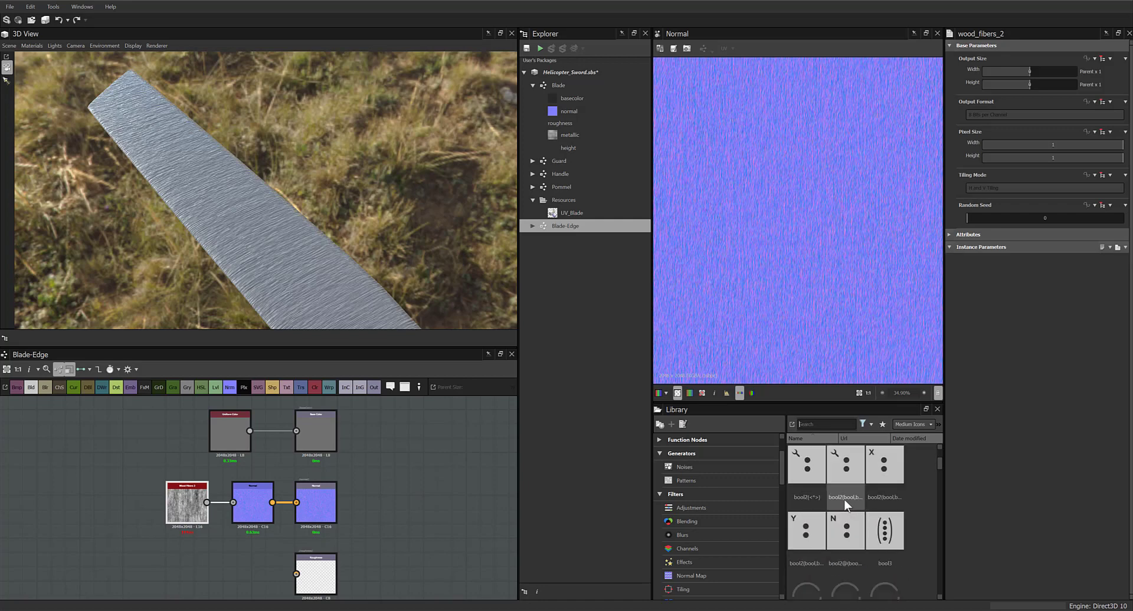
# Add a Shape pattern node to the graph and arrange it with Wood Fibers 2, leaving space before the Normal node
pyautogui.click(692, 467)
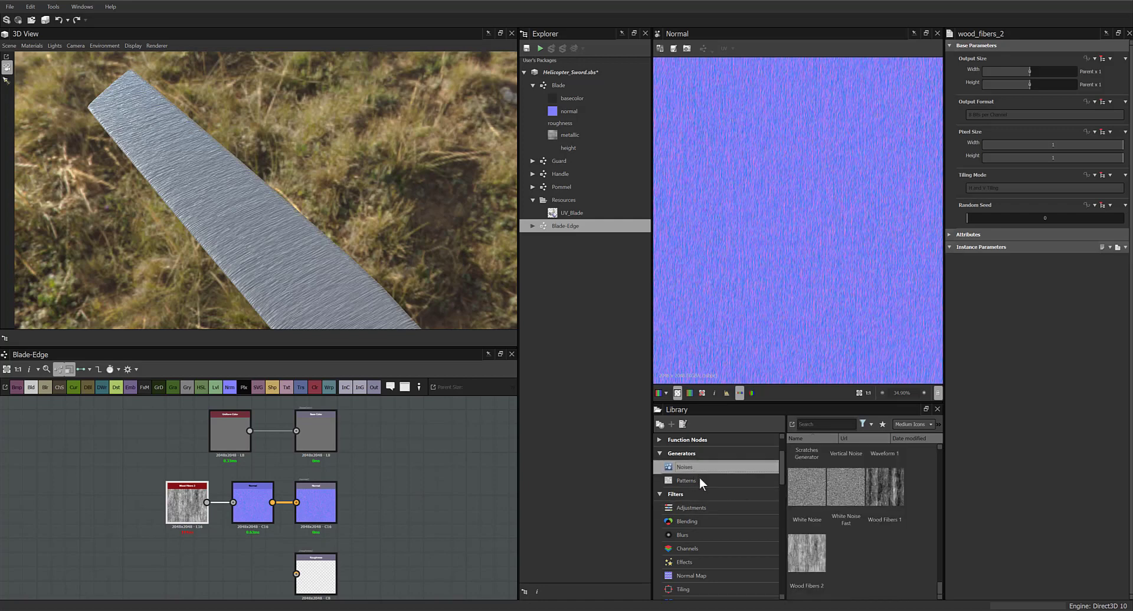
pyautogui.click(685, 480)
pyautogui.scroll(2, 849, 495)
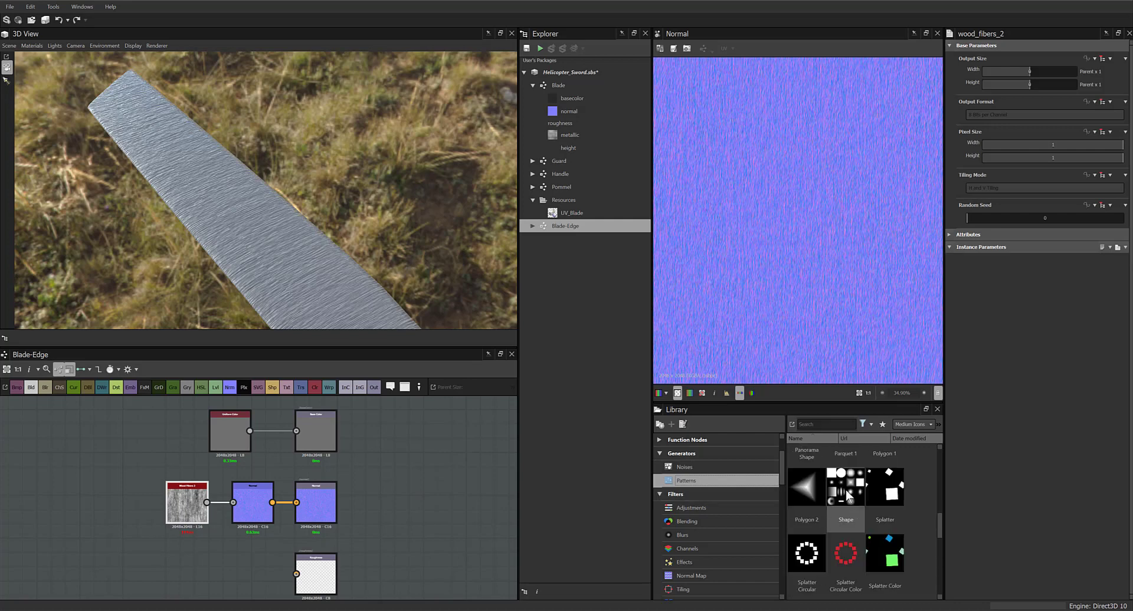
pyautogui.moveTo(847, 496); pyautogui.dragTo(389, 469)
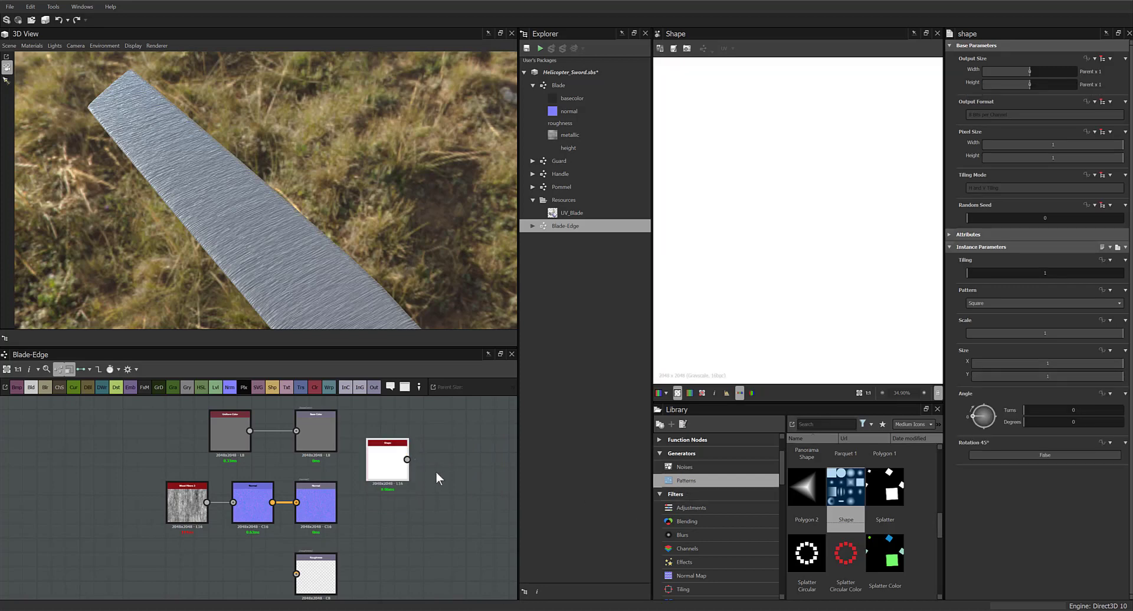
pyautogui.moveTo(263, 481); pyautogui.dragTo(167, 453)
pyautogui.moveTo(384, 476); pyautogui.dragTo(446, 486, button='middle')
pyautogui.moveTo(242, 512); pyautogui.dragTo(156, 518)
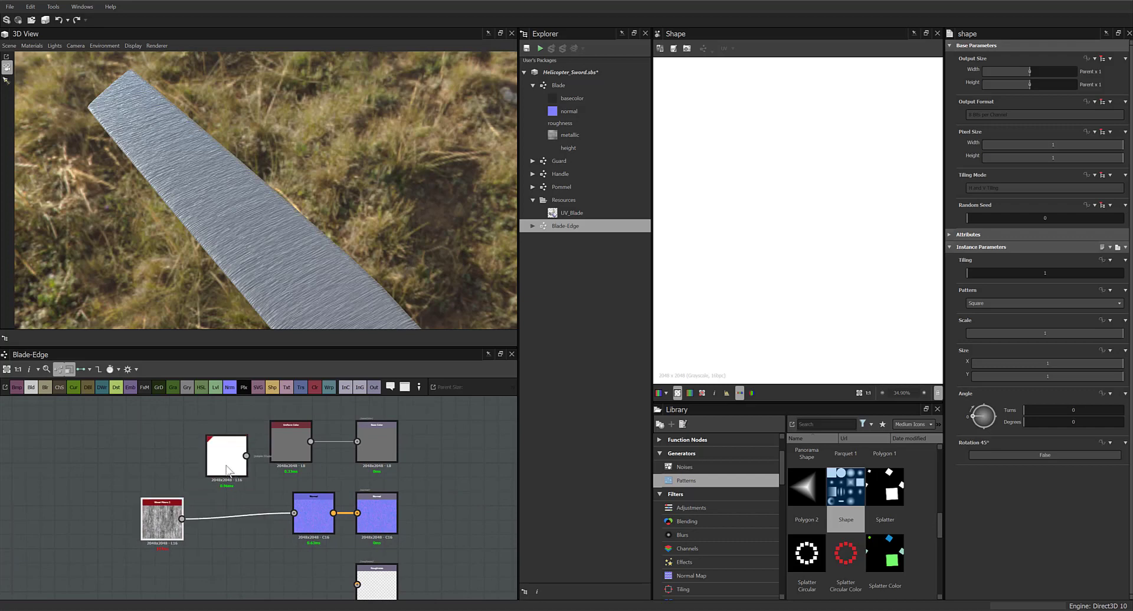
pyautogui.moveTo(224, 467); pyautogui.dragTo(173, 467)
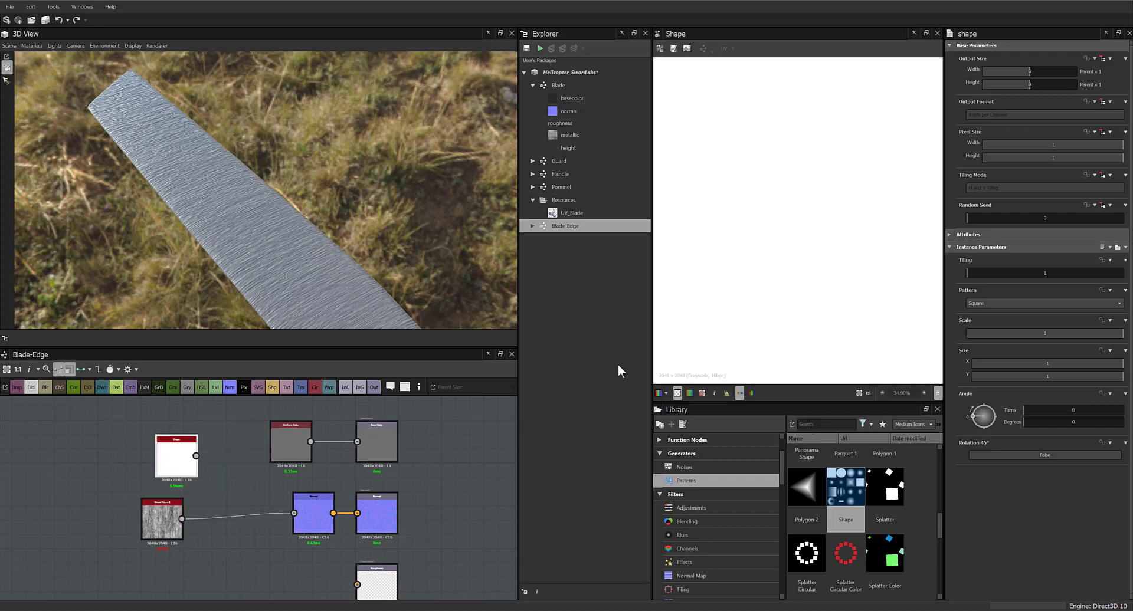
# Try the Disc and Waves patterns on the Shape node and settle on Gradation
pyautogui.click(1007, 302)
pyautogui.click(1004, 317)
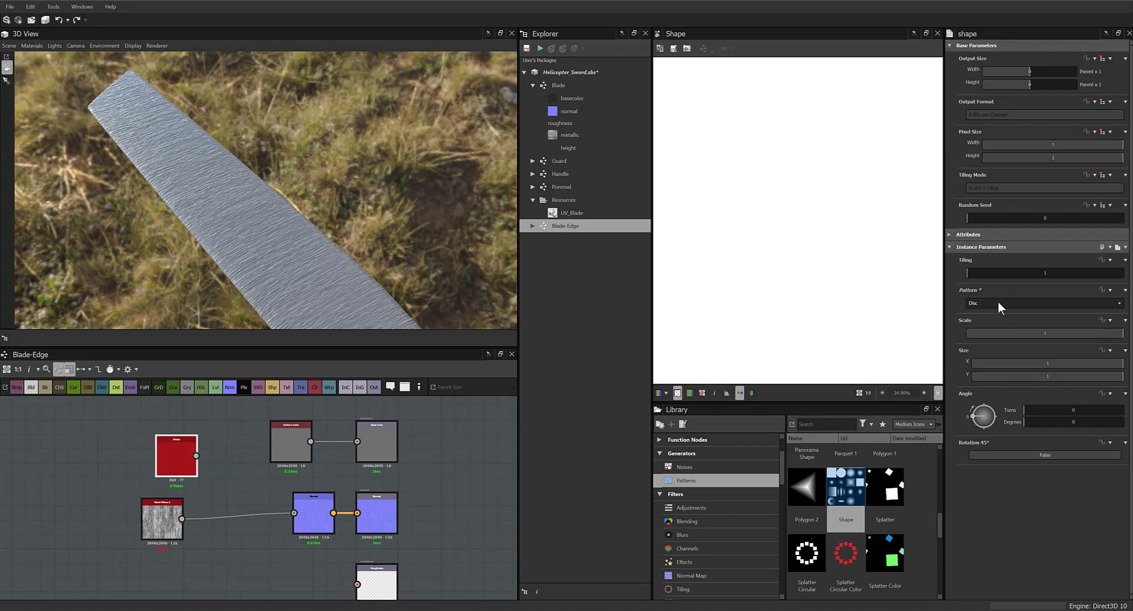
pyautogui.click(995, 300)
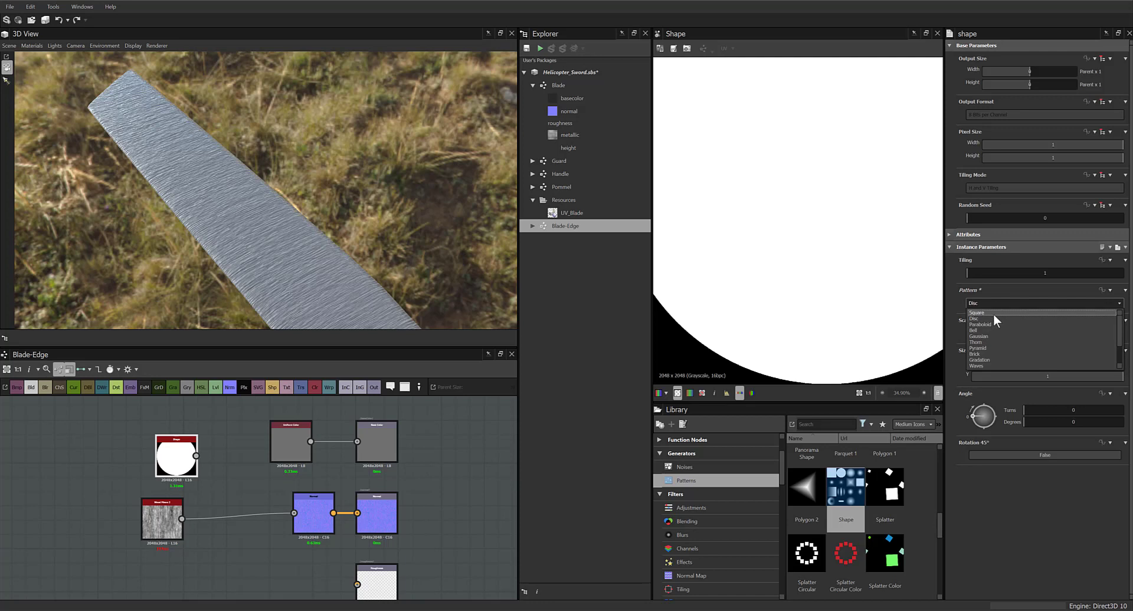
pyautogui.click(988, 366)
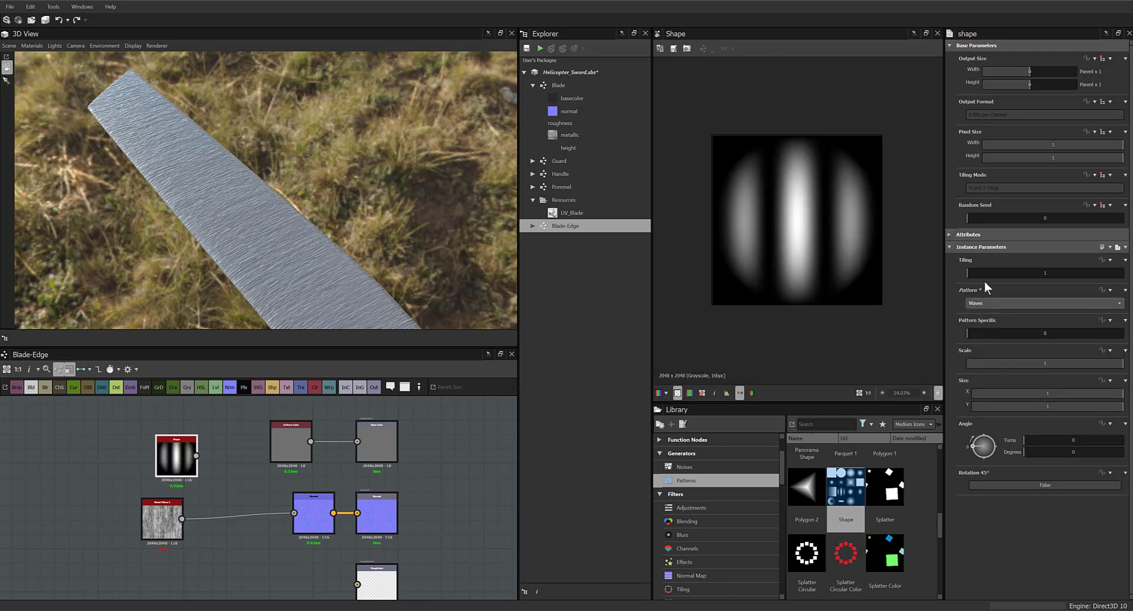
pyautogui.click(986, 302)
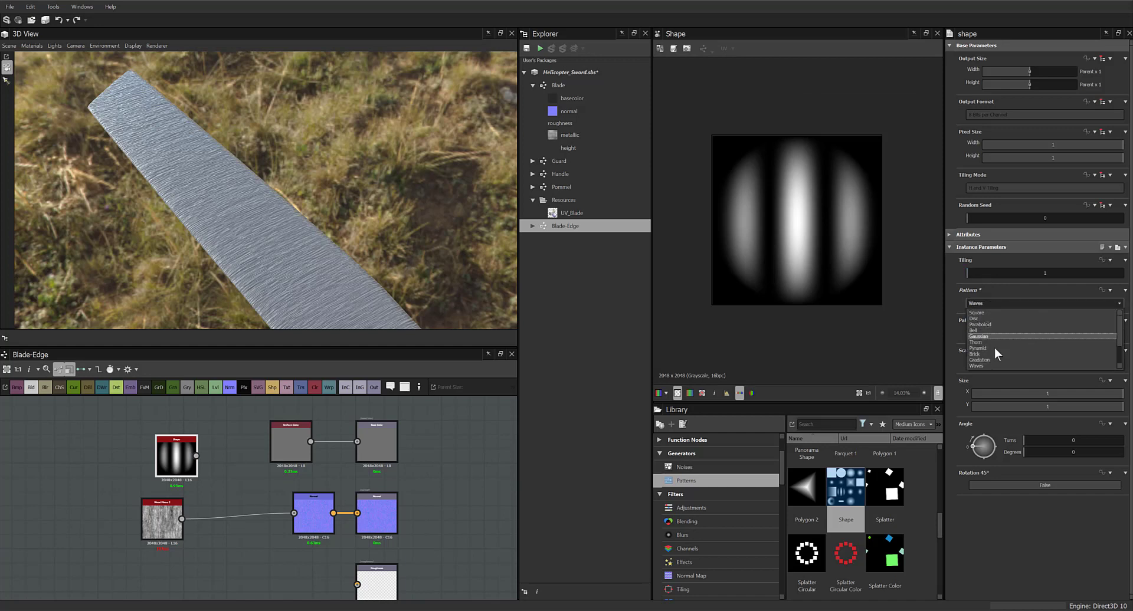
pyautogui.click(993, 360)
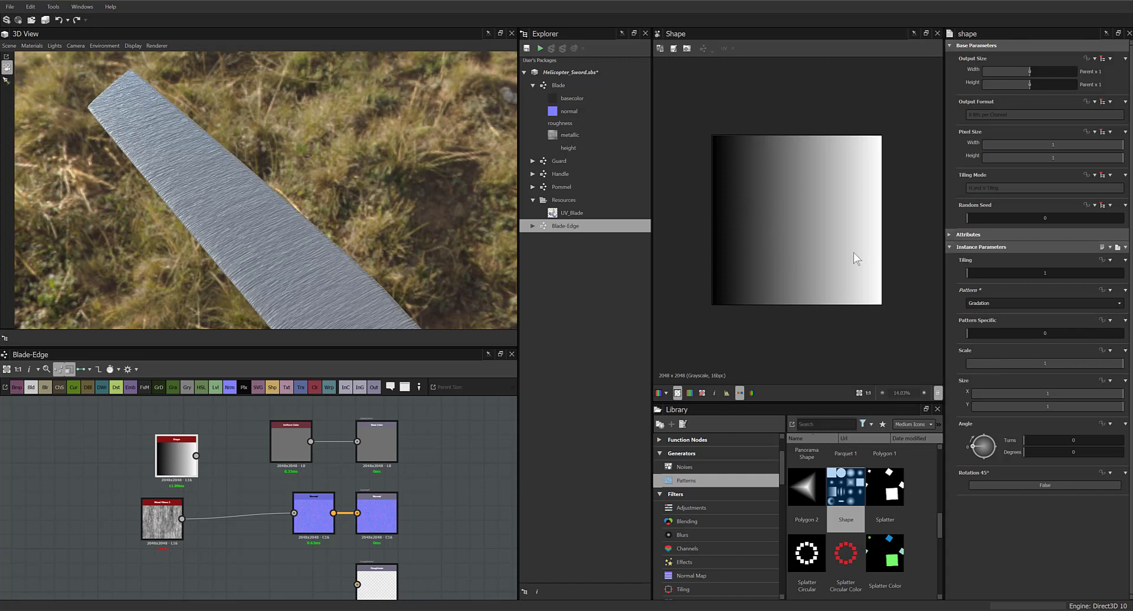
# Test the gradation's scale, 45° rotation and tiling, restore them, and set Pattern Specific to 0.09
pyautogui.moveTo(1064, 361); pyautogui.dragTo(1123, 364)
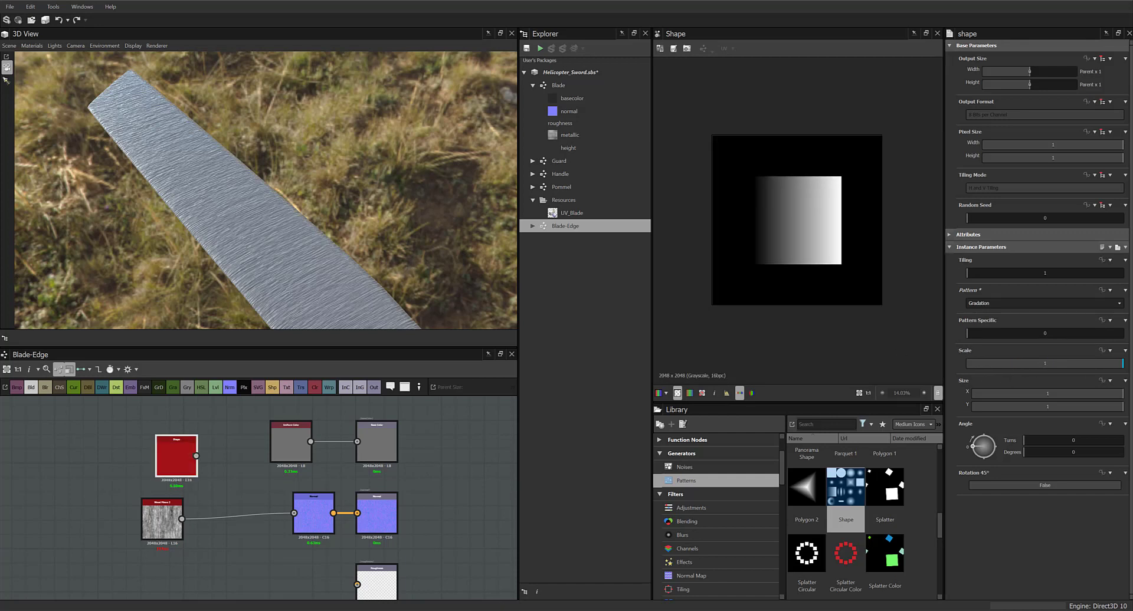
pyautogui.click(1049, 485)
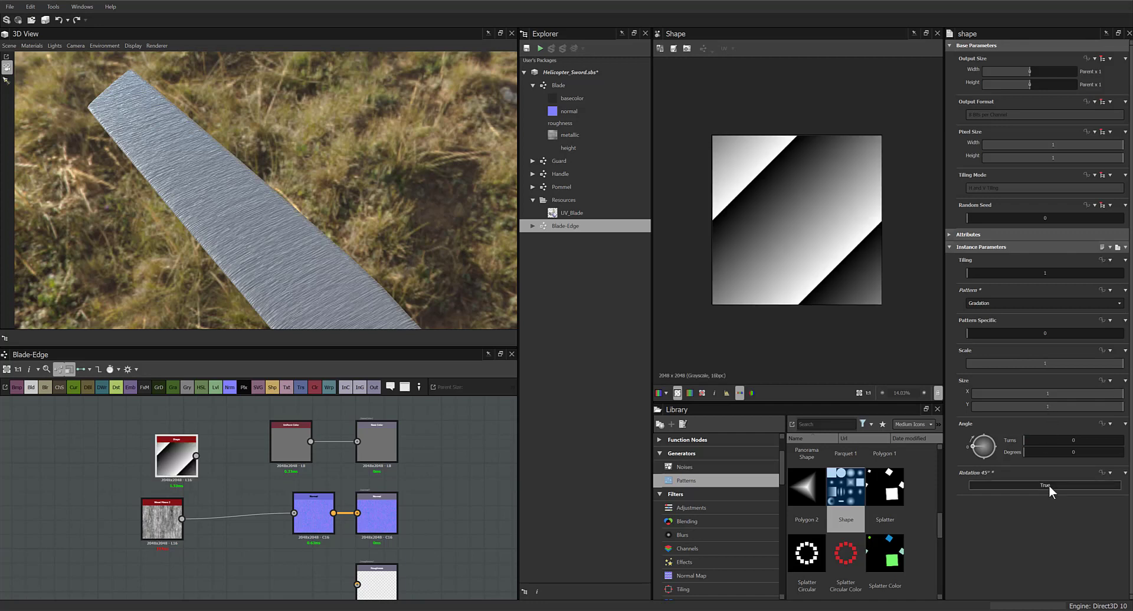
pyautogui.click(1049, 486)
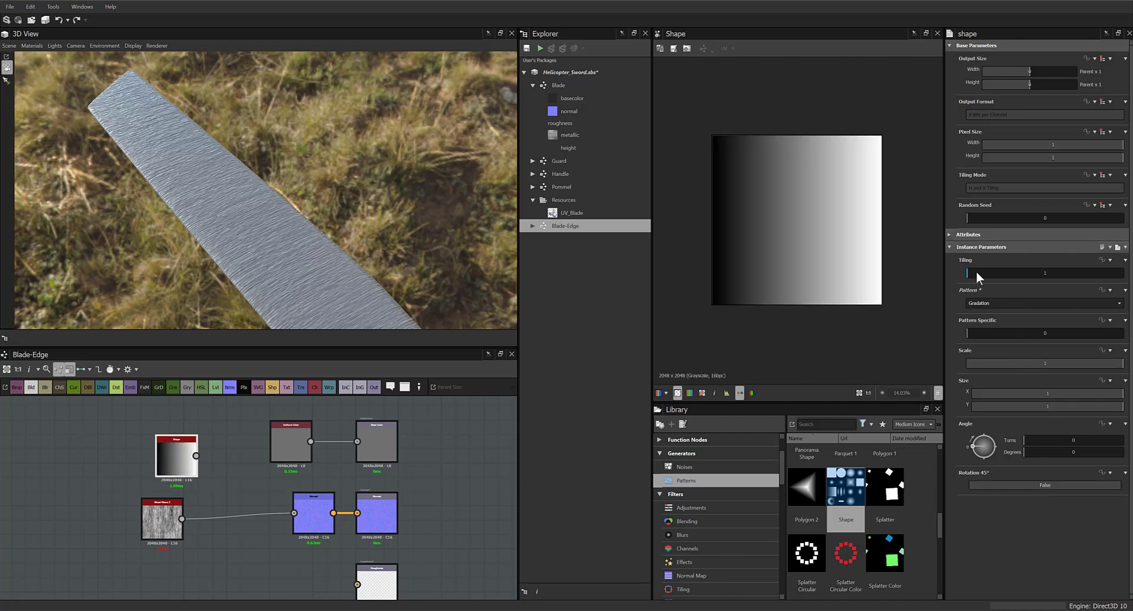
pyautogui.moveTo(976, 272); pyautogui.dragTo(914, 270)
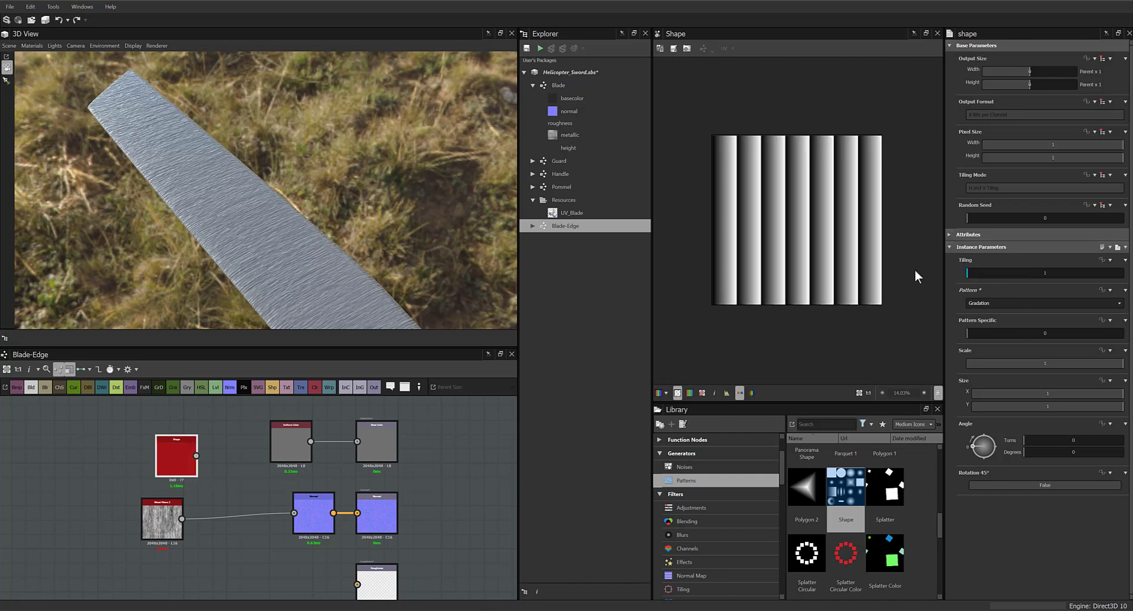
pyautogui.moveTo(975, 334)
pyautogui.mouseDown()
pyautogui.moveTo(1092, 342)
pyautogui.moveTo(953, 331)
pyautogui.moveTo(980, 334)
pyautogui.mouseUp()
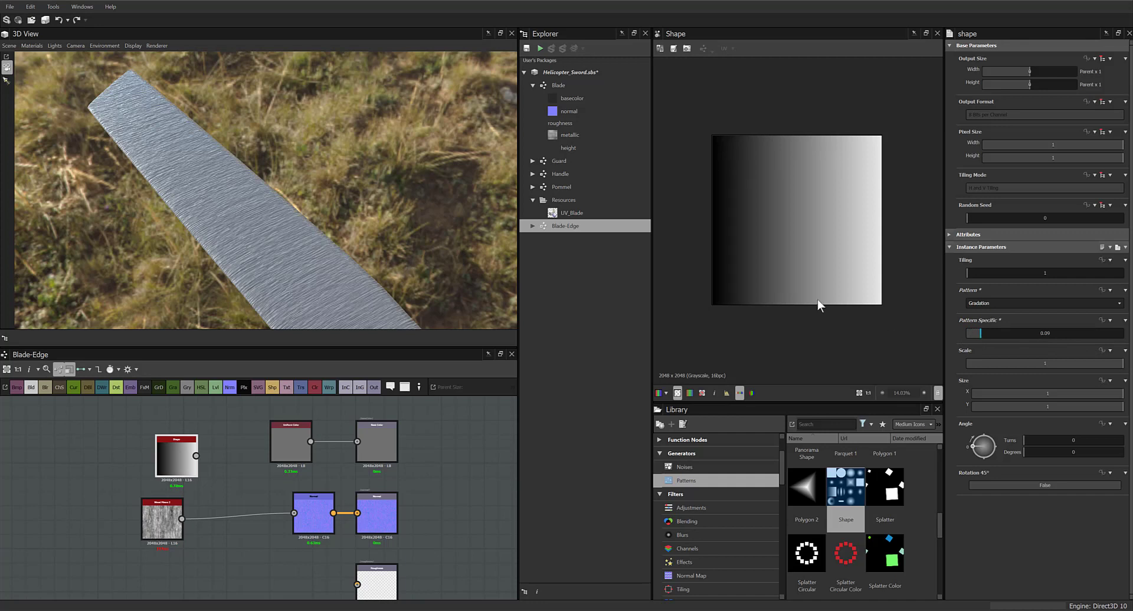
# Insert a Blend node between Wood Fibers 2 and Normal, with the Shape gradation as its foreground and the fibers as background
pyautogui.moveTo(31, 387); pyautogui.dragTo(249, 494)
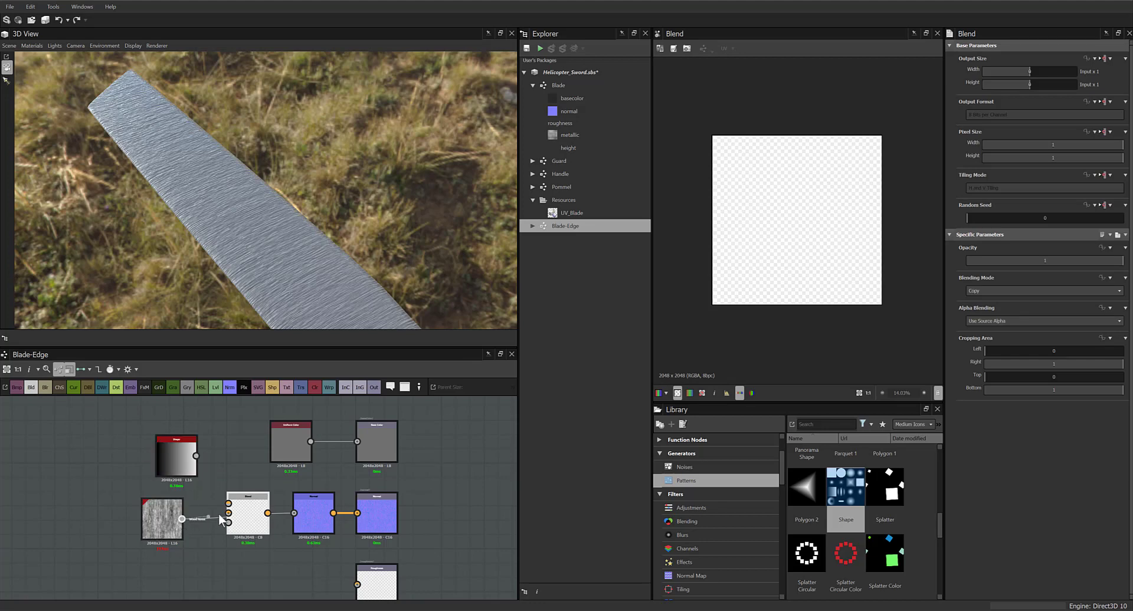
pyautogui.moveTo(218, 513); pyautogui.dragTo(233, 510)
pyautogui.moveTo(197, 456); pyautogui.dragTo(246, 512)
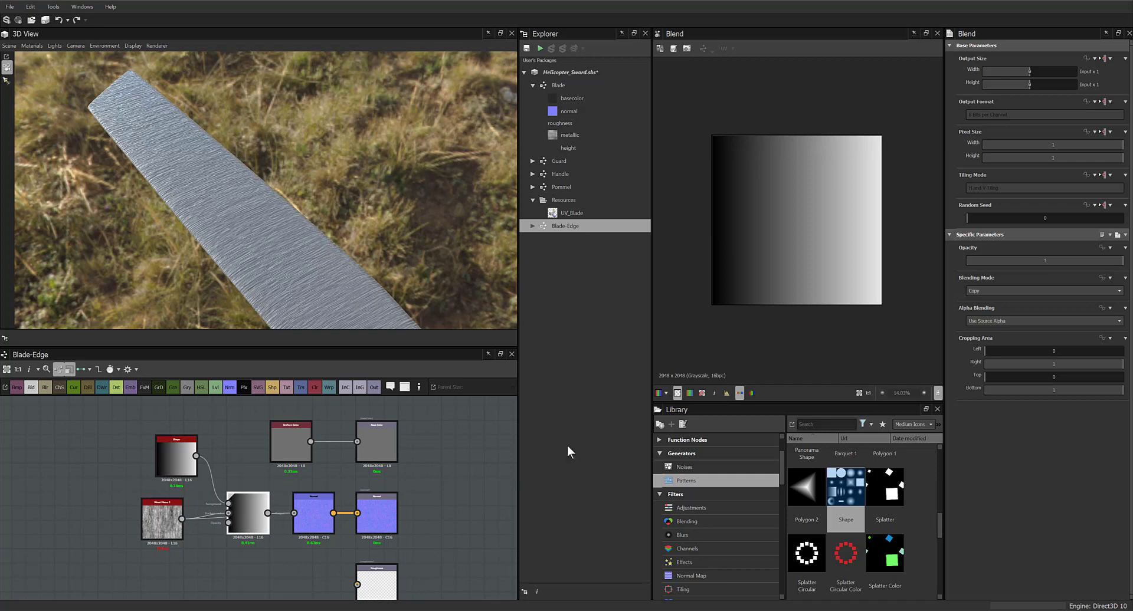
# Try Add (Linear Dodge) on the Blend node, set its blending mode to Subtract and shift it closer to its inputs
pyautogui.click(979, 289)
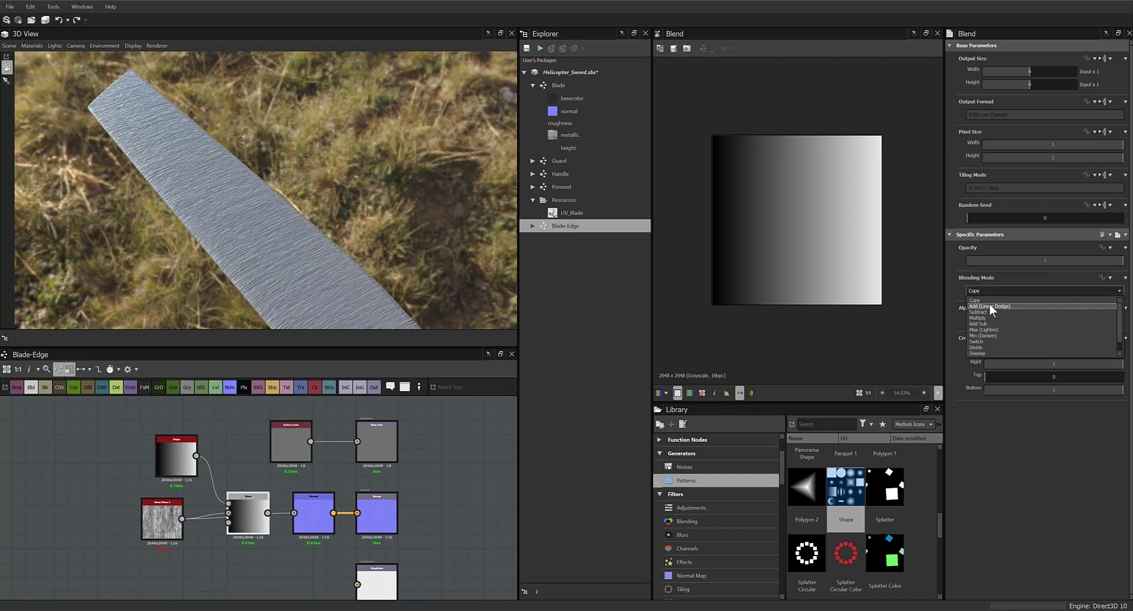
pyautogui.click(989, 305)
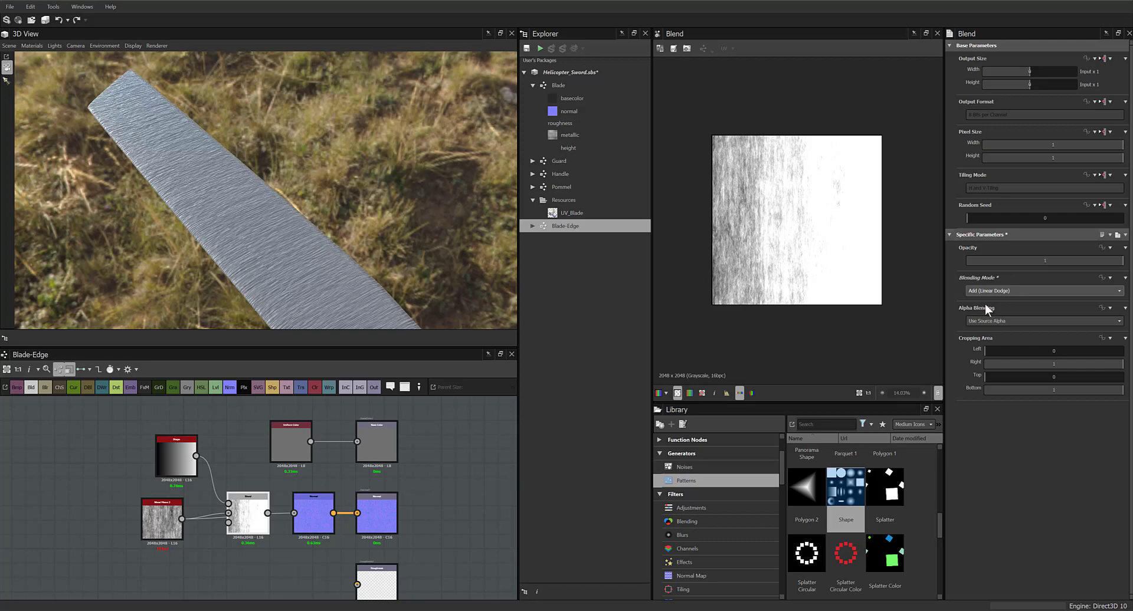
pyautogui.click(985, 291)
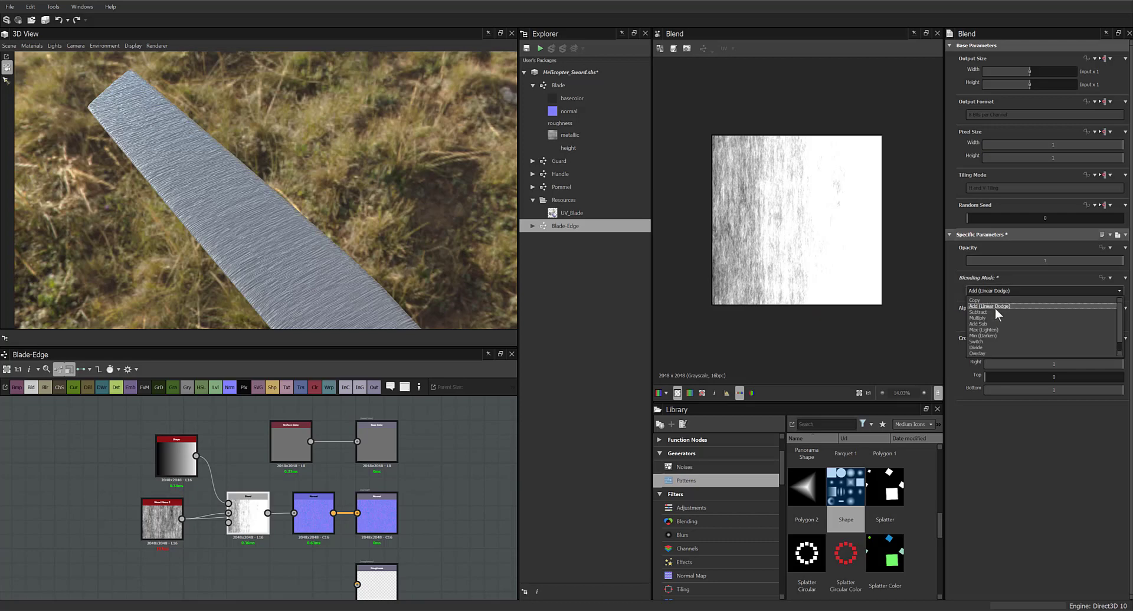
pyautogui.click(995, 311)
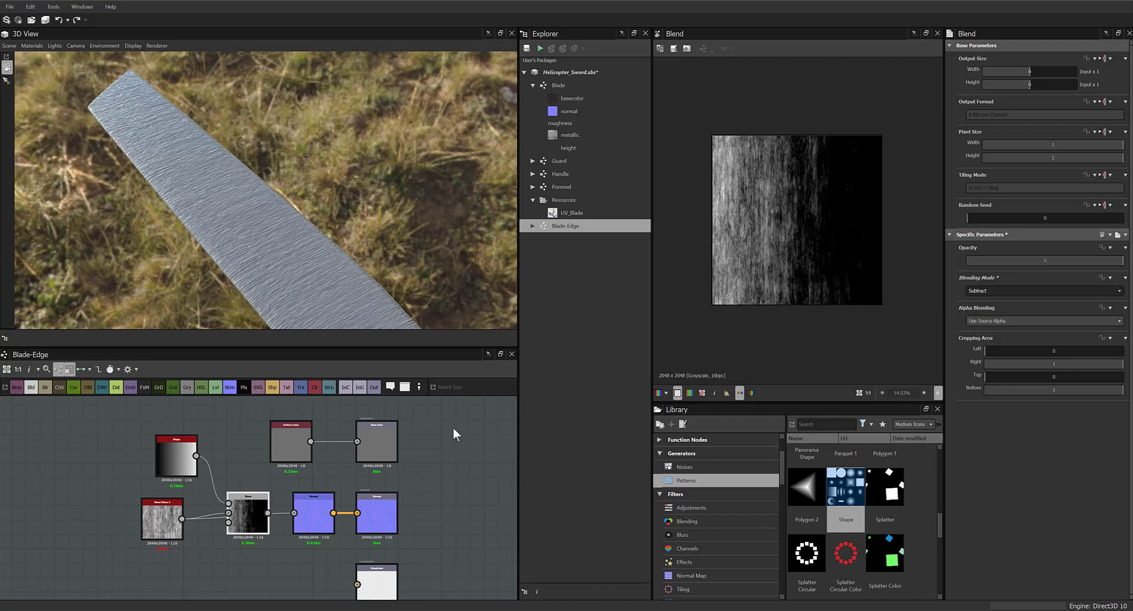
pyautogui.moveTo(264, 505); pyautogui.dragTo(250, 504)
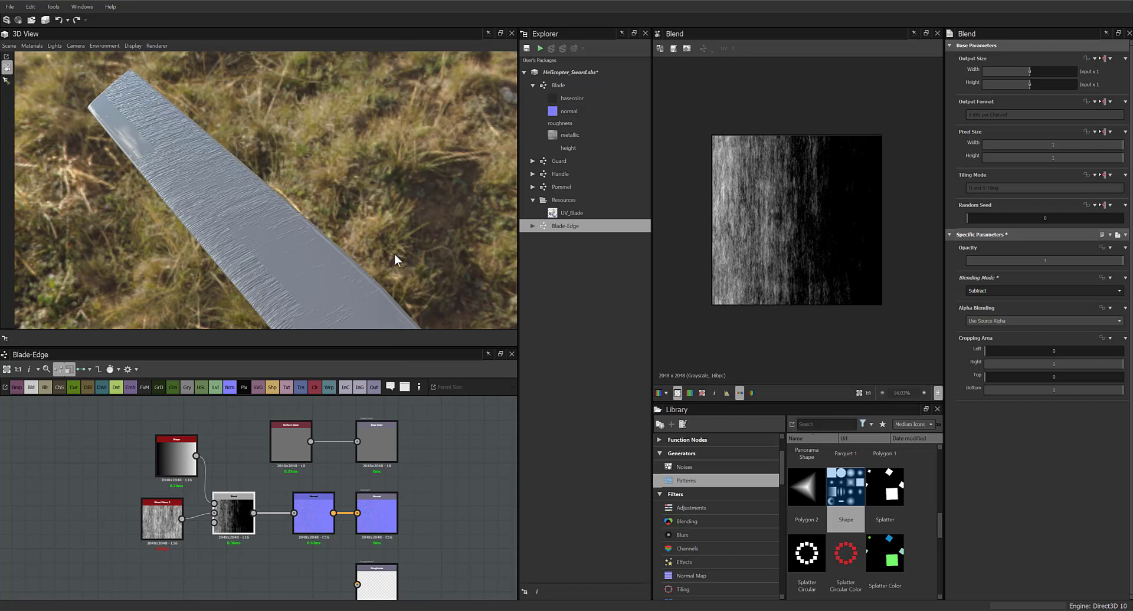
# Reduce the Normal node's intensity to 0.16 and examine the fiber relief along the blade's edge
pyautogui.moveTo(394, 253); pyautogui.dragTo(440, 253)
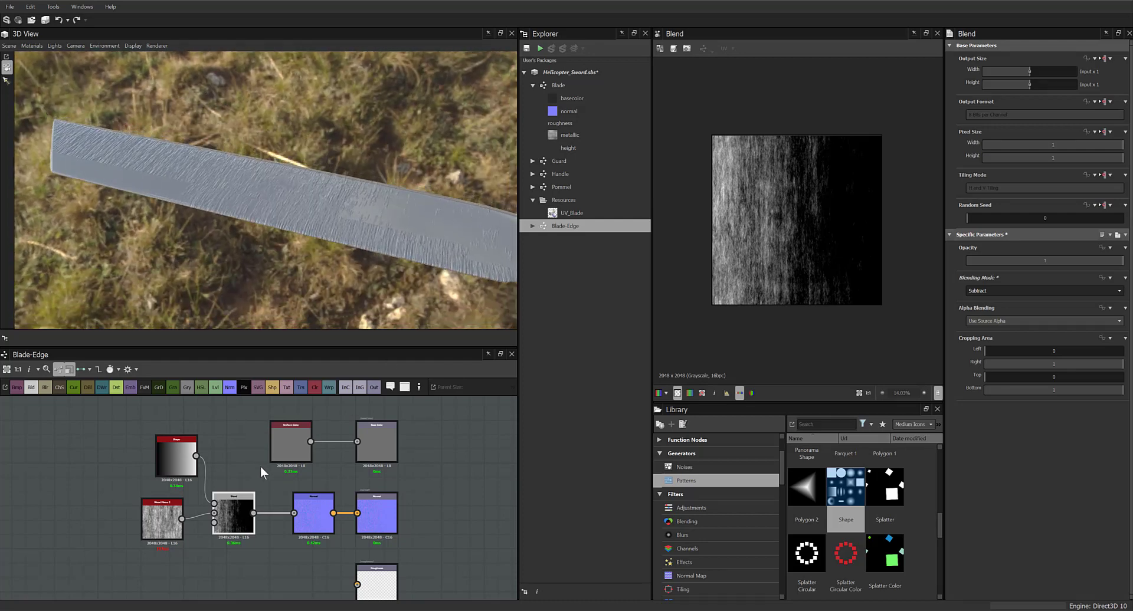
pyautogui.scroll(1, 277, 486)
pyautogui.click(324, 518)
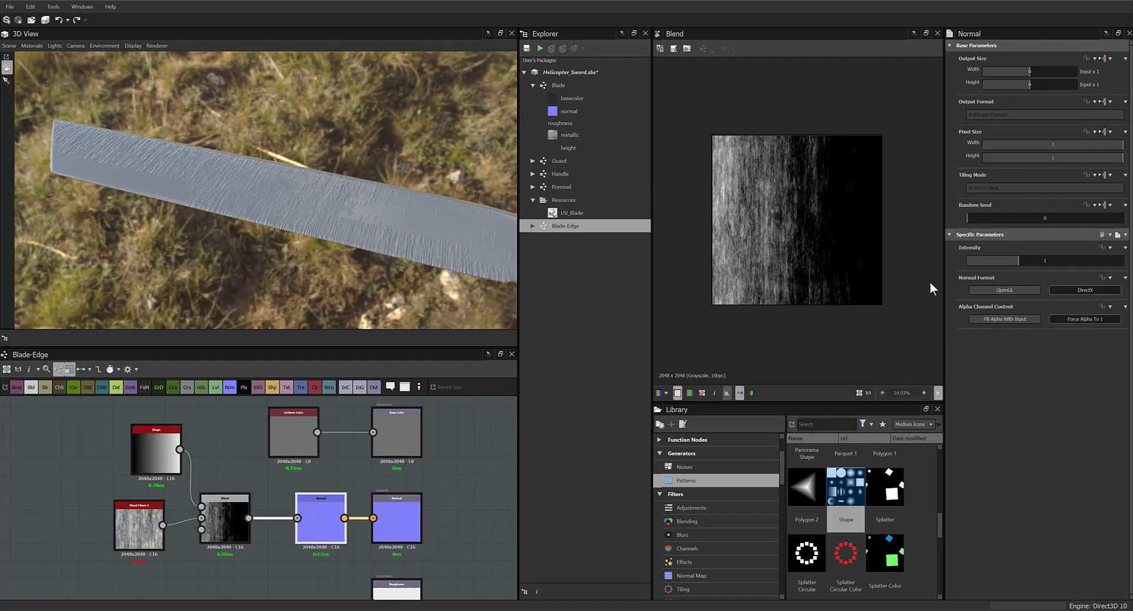
pyautogui.moveTo(1007, 263); pyautogui.dragTo(975, 264)
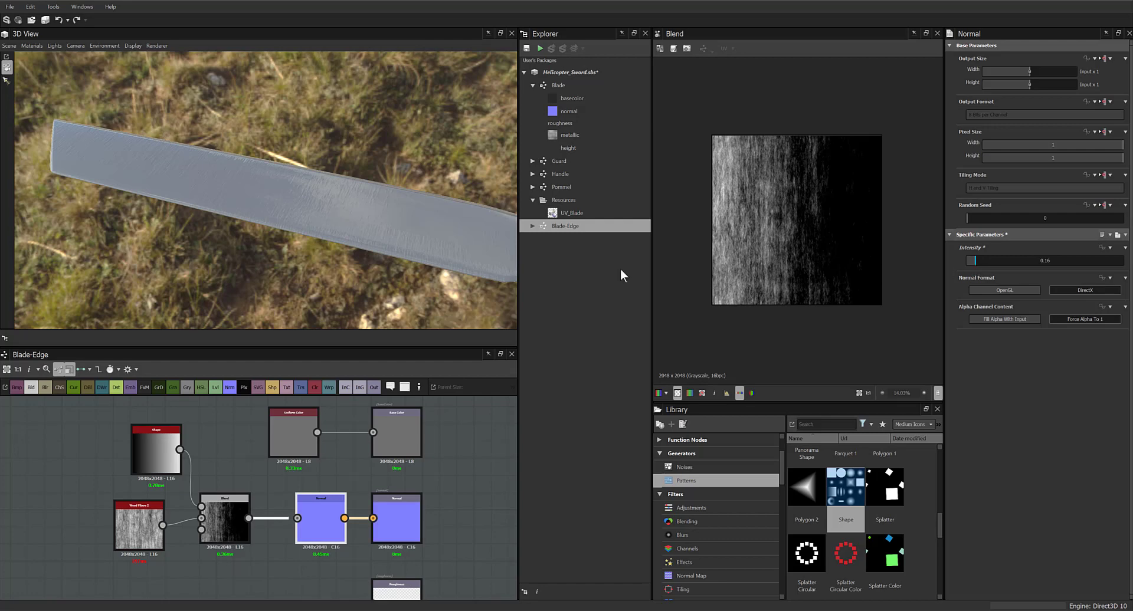
pyautogui.moveTo(345, 262); pyautogui.dragTo(242, 213)
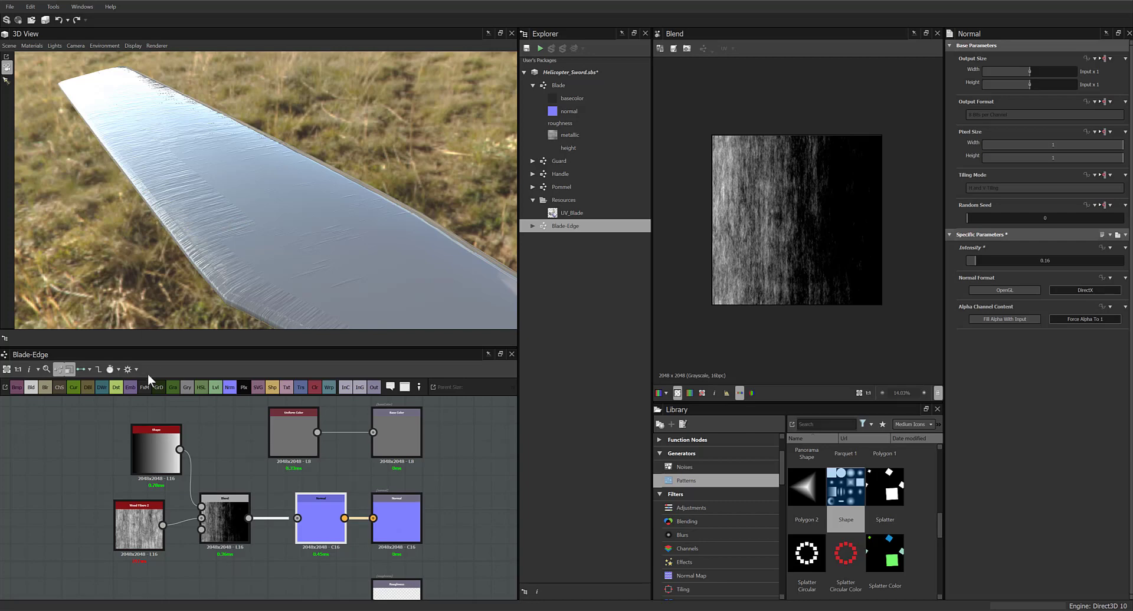
# Insert a Transformation 2D node between the Shape gradation and the Blend node, spacing the nodes out in a row
pyautogui.moveTo(145, 444); pyautogui.dragTo(133, 447)
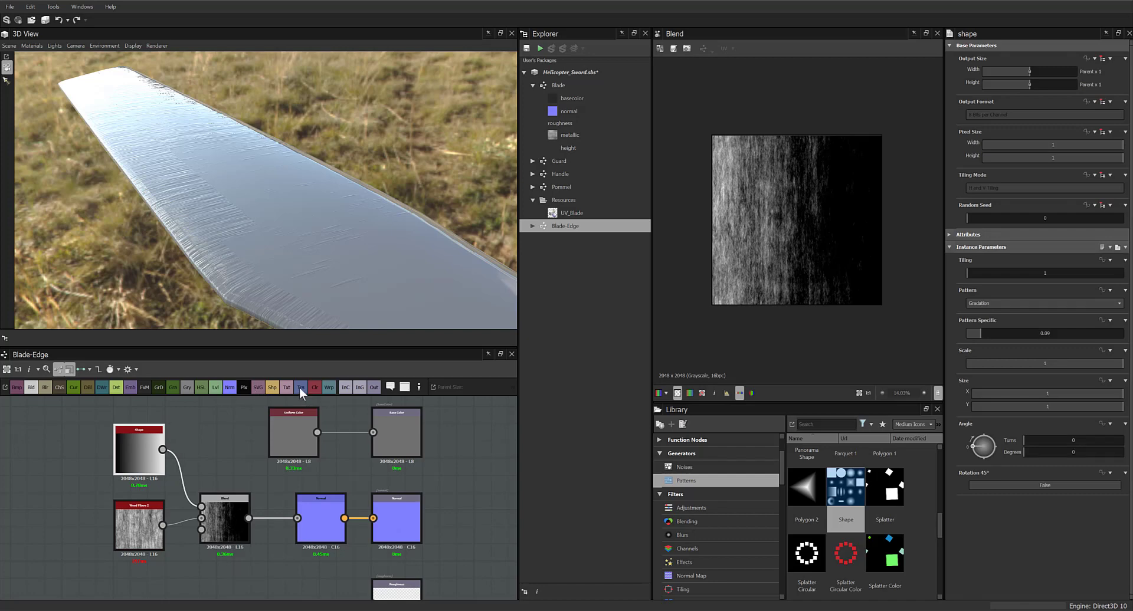
pyautogui.moveTo(301, 387); pyautogui.dragTo(113, 449)
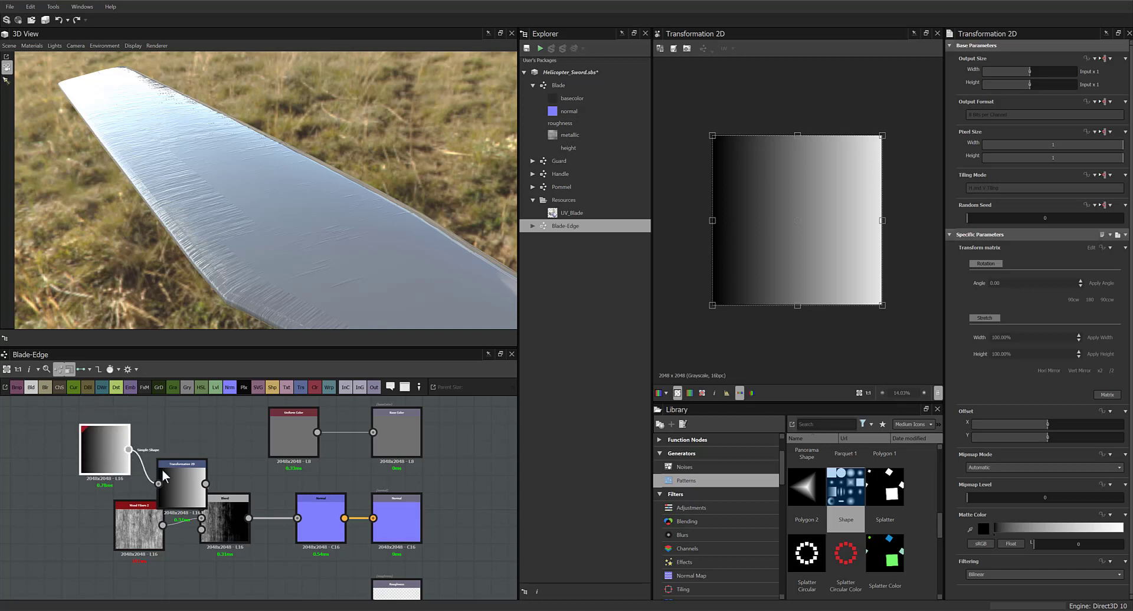
pyautogui.moveTo(169, 473); pyautogui.dragTo(55, 452)
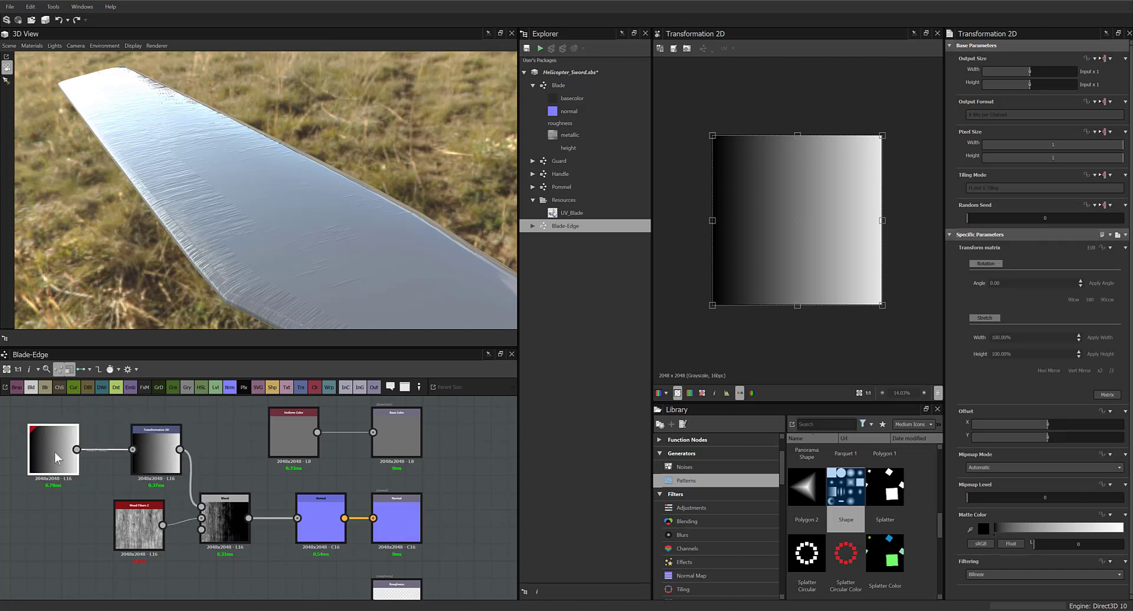
# Rotate the gradation 90° counterclockwise in the Transformation 2D node and check how the fibers fade on the blade
pyautogui.click(156, 450)
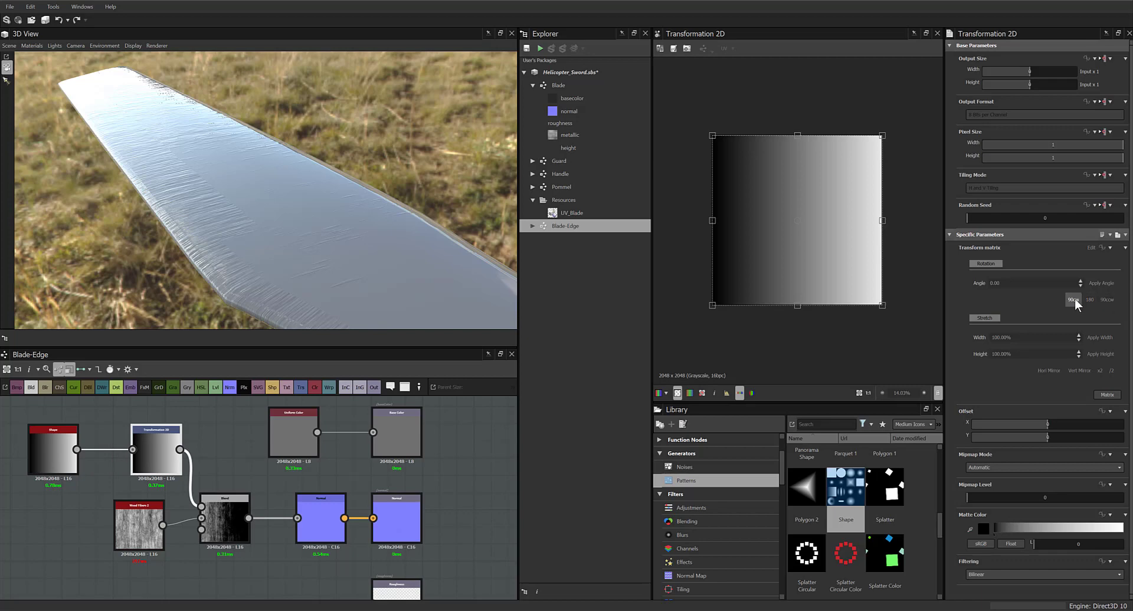
pyautogui.click(1105, 300)
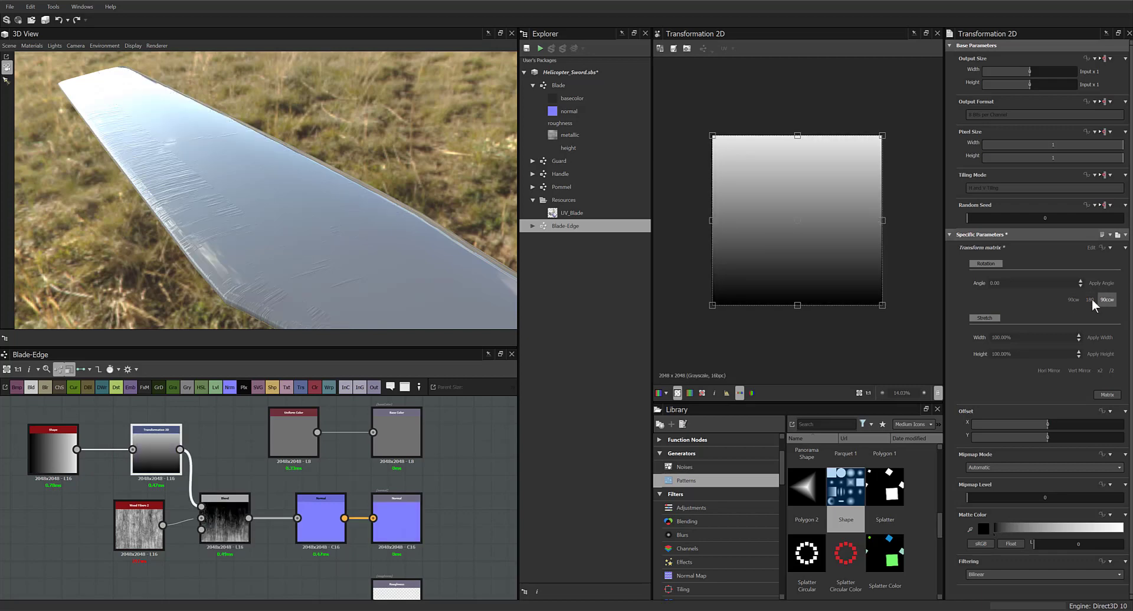
pyautogui.scroll(-2, 306, 264)
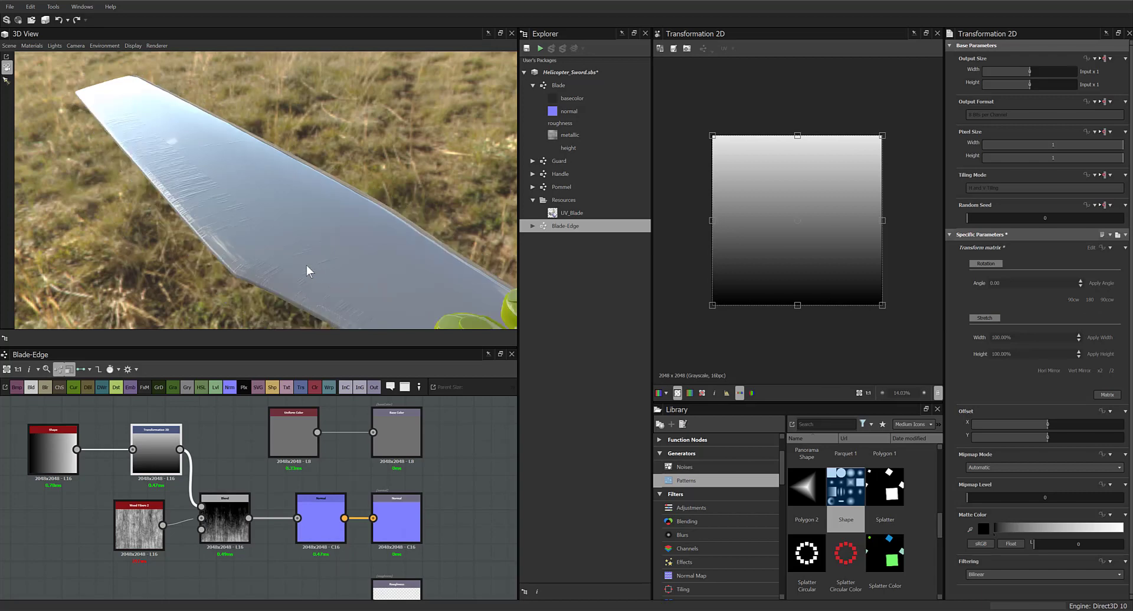
pyautogui.scroll(1, 306, 265)
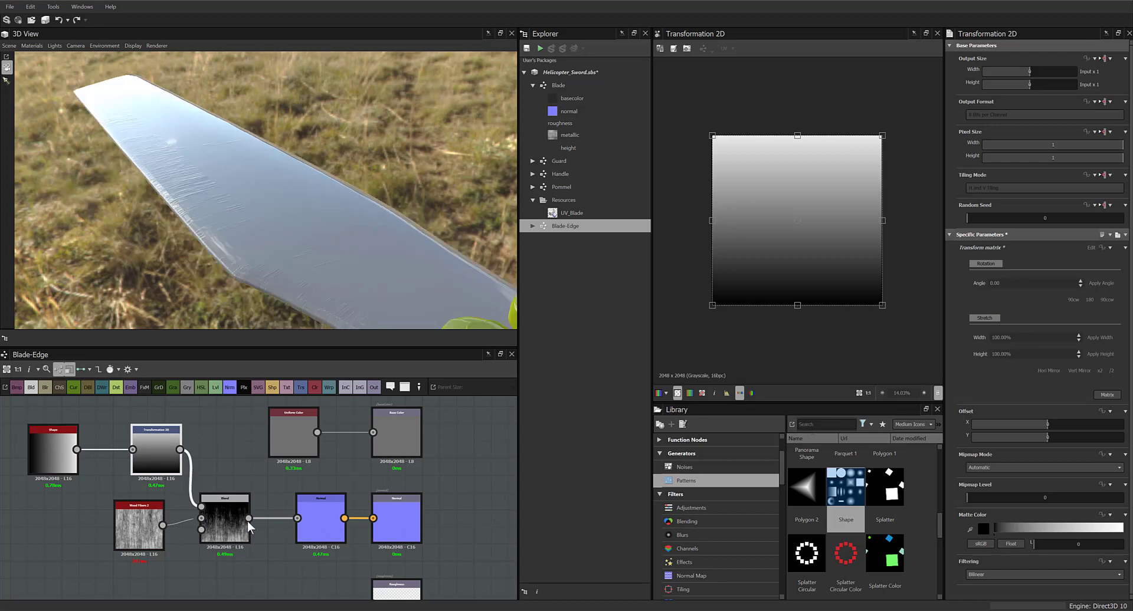
pyautogui.click(232, 525)
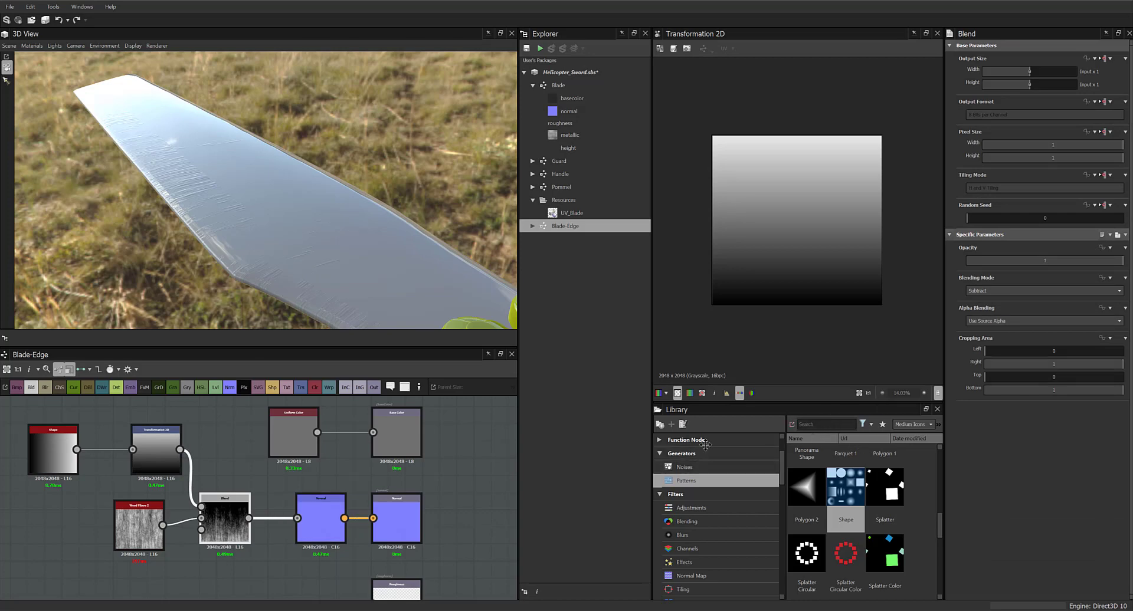
# Try Pattern Specific at 0.71 on the Shape gradation, and lower it to about 0.3
pyautogui.click(55, 455)
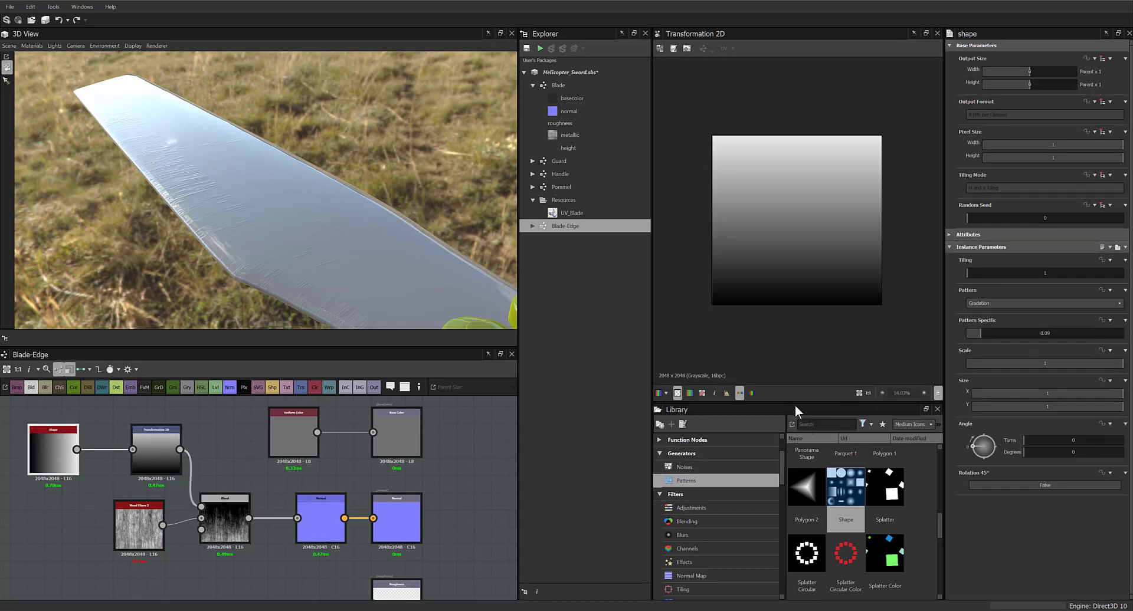
pyautogui.moveTo(979, 330); pyautogui.dragTo(930, 331)
pyautogui.click(1107, 333)
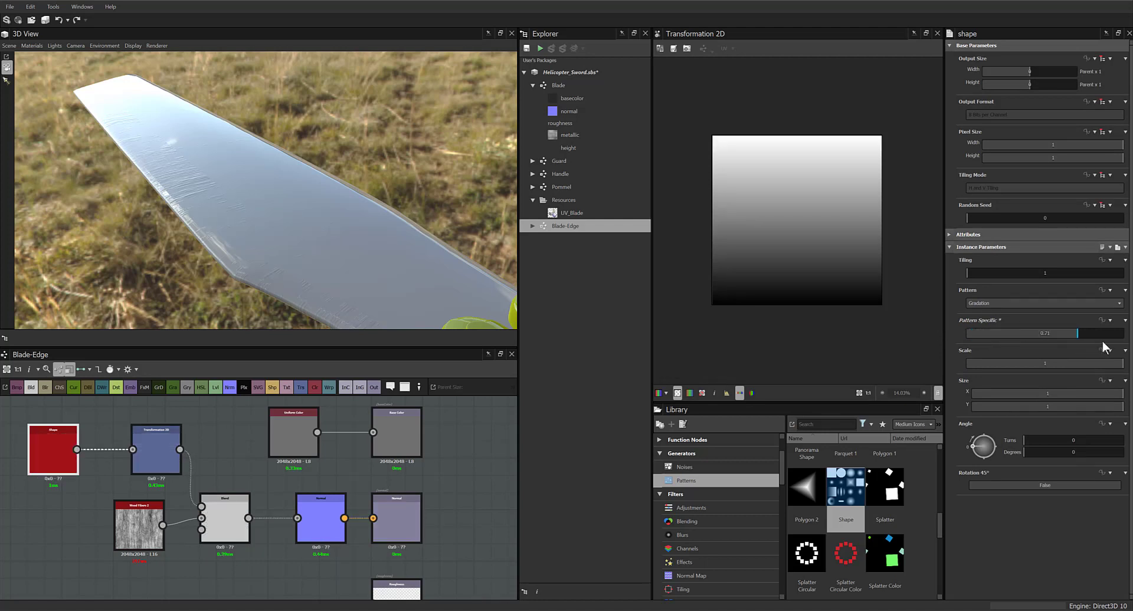
pyautogui.moveTo(1111, 345); pyautogui.dragTo(1013, 341)
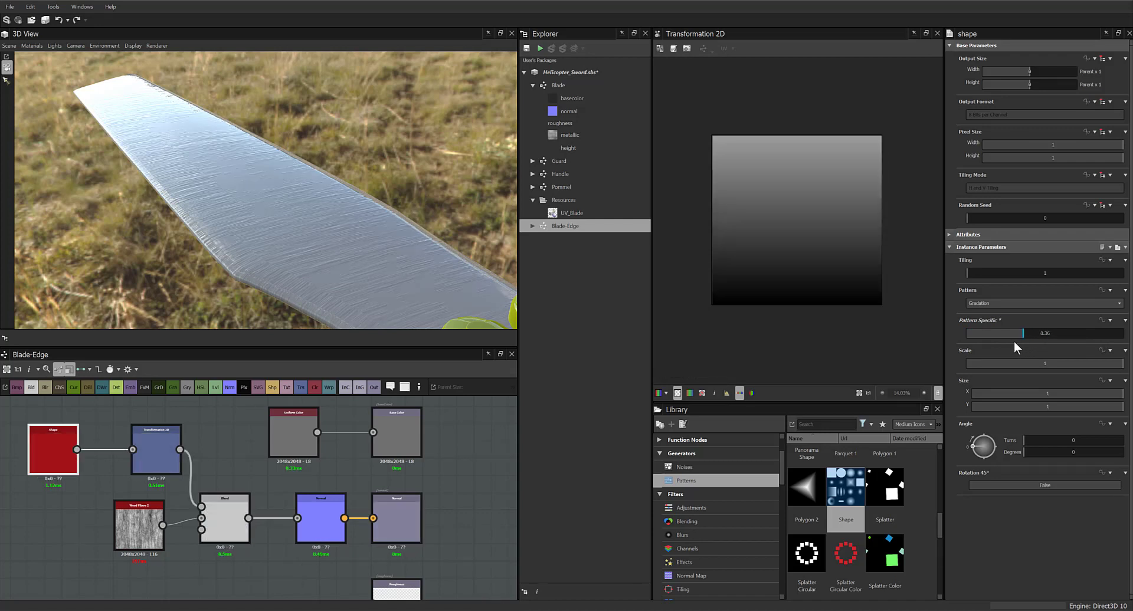
# Try the gradient rotated 180° and shifted downward in the Transformation 2D node, restoring both its orientation and its offset
pyautogui.click(159, 459)
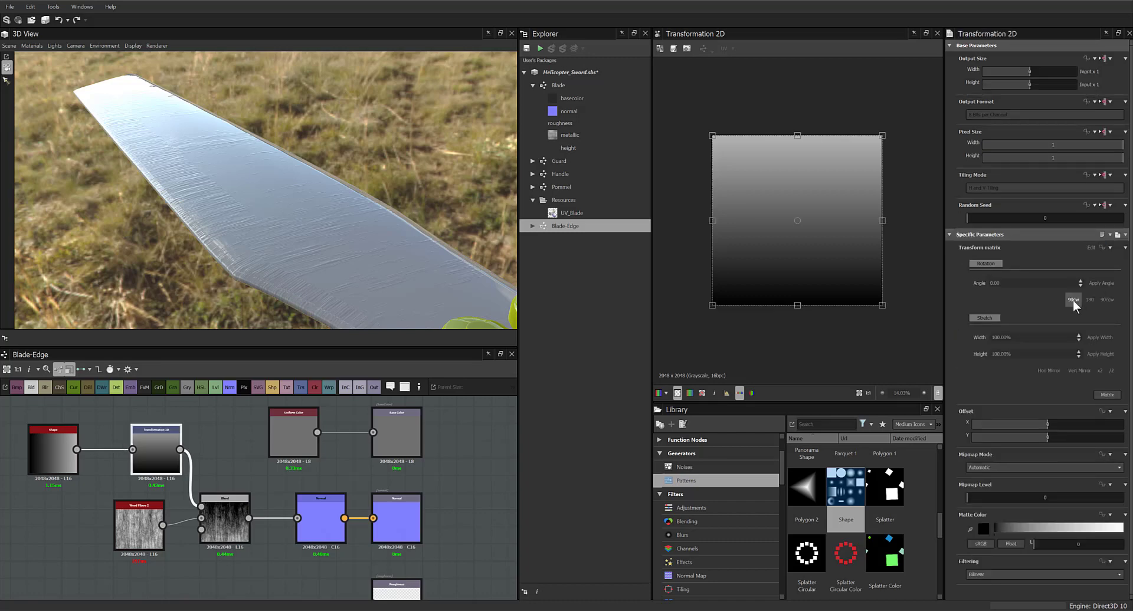
pyautogui.click(1088, 299)
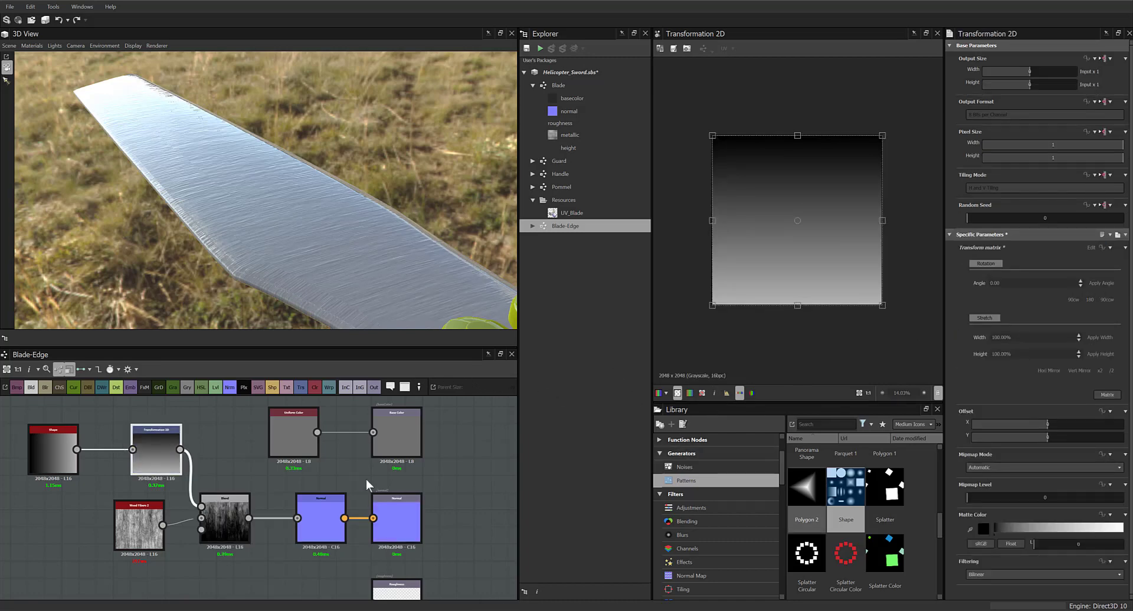
pyautogui.click(227, 526)
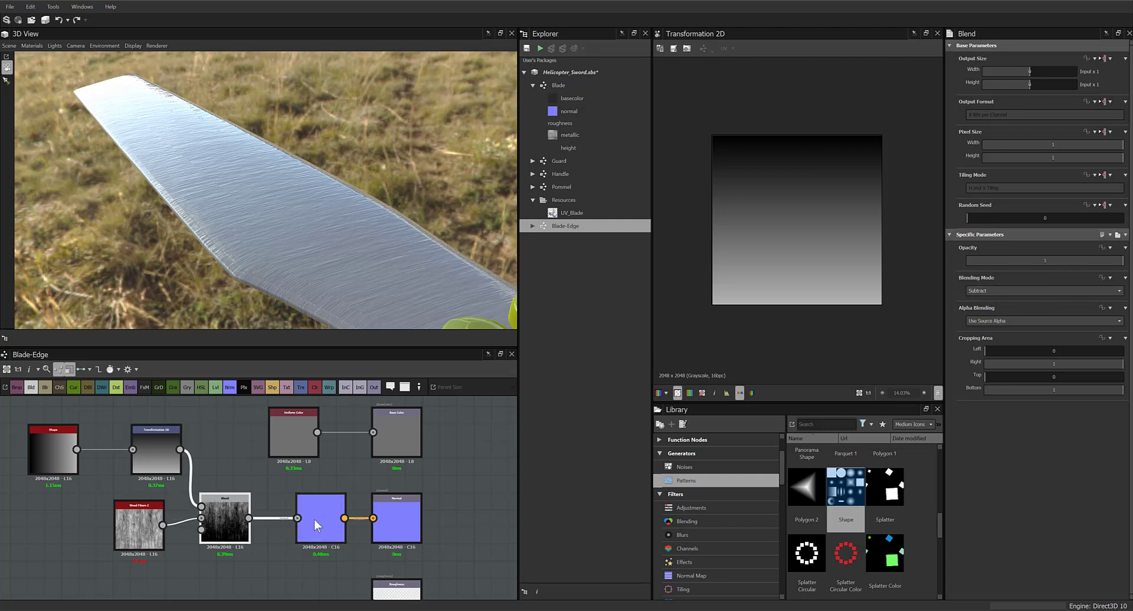
pyautogui.click(154, 454)
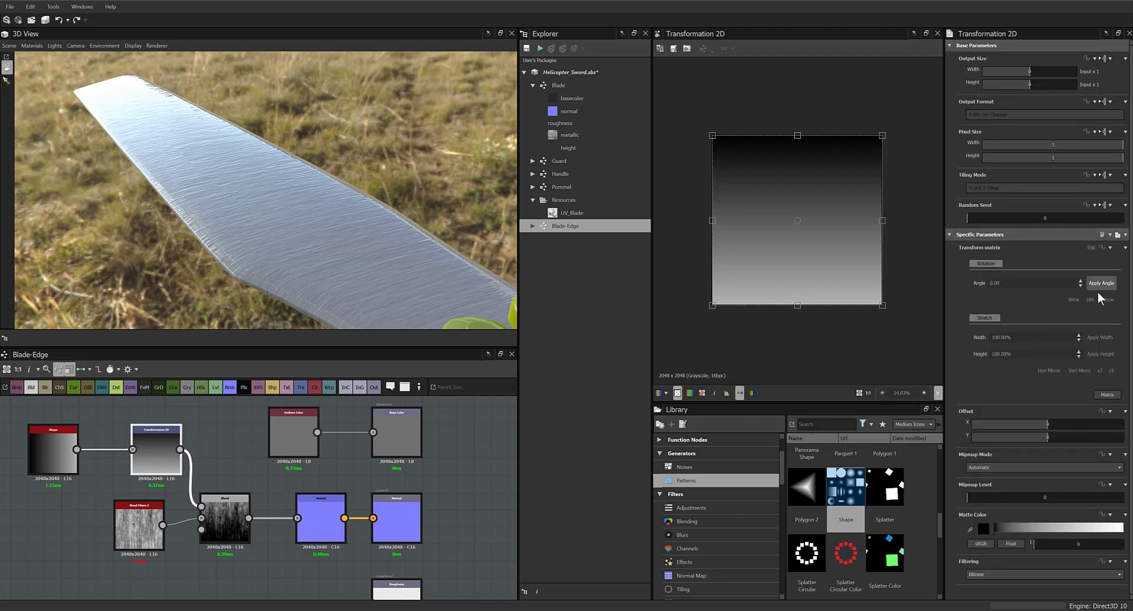
pyautogui.click(1089, 298)
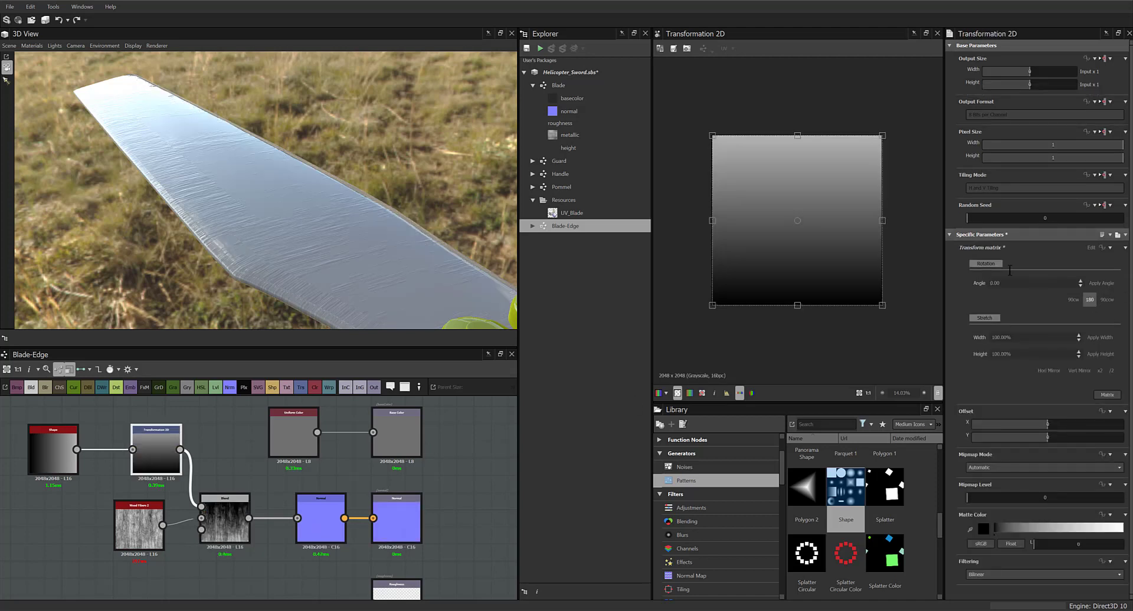
pyautogui.moveTo(792, 222); pyautogui.dragTo(788, 269)
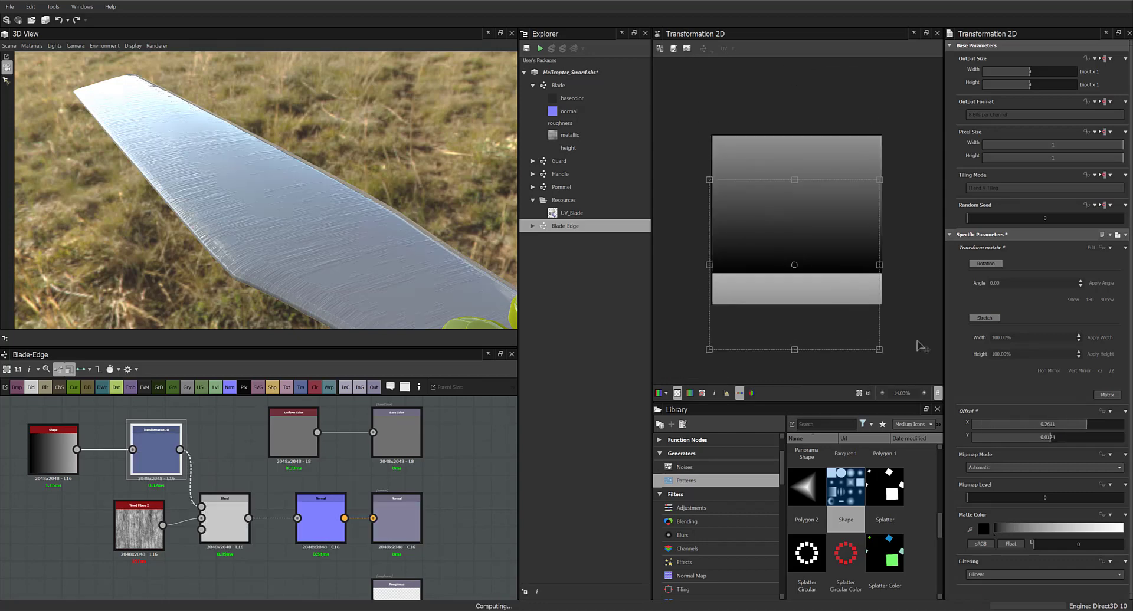
pyautogui.click(1107, 426)
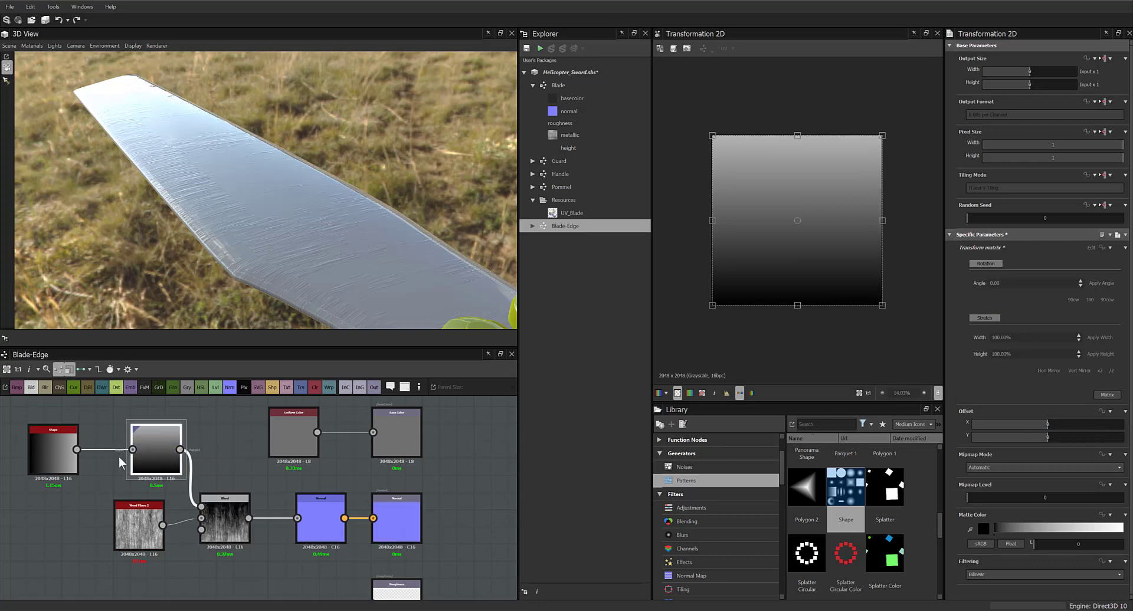
# Set the Shape gradation's Pattern Specific to 0.17
pyautogui.click(53, 451)
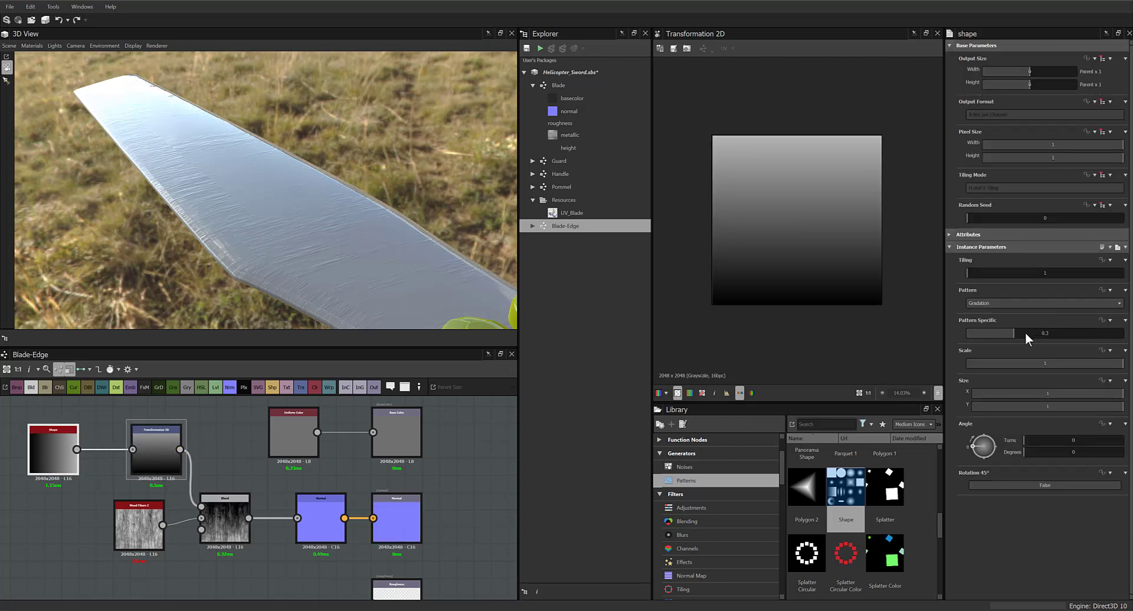
pyautogui.moveTo(1011, 333)
pyautogui.mouseDown()
pyautogui.moveTo(977, 336)
pyautogui.moveTo(1016, 341)
pyautogui.mouseUp()
pyautogui.moveTo(1004, 341); pyautogui.dragTo(993, 341)
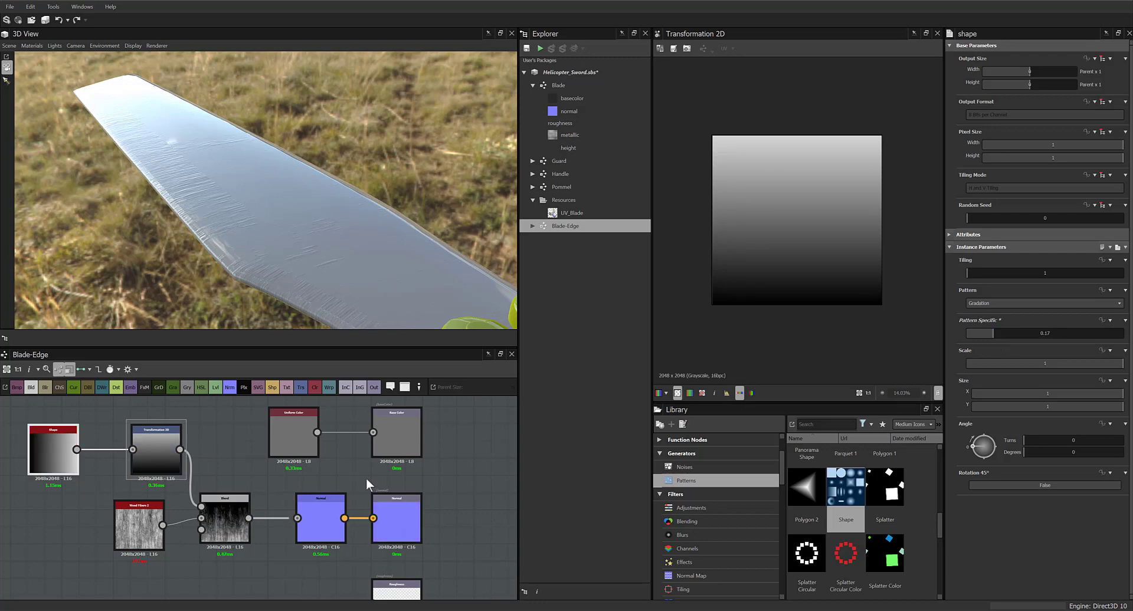
# Rotate the gradient 180° in the Transformation 2D node and inspect the fiber relief along the blade
pyautogui.doubleClick(154, 451)
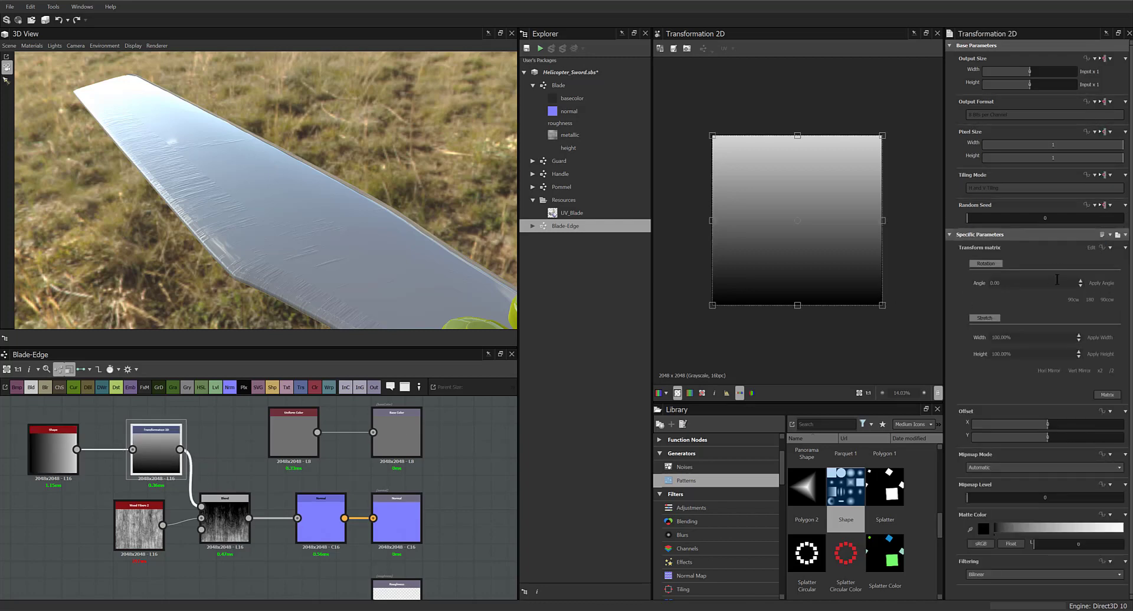
pyautogui.click(1089, 299)
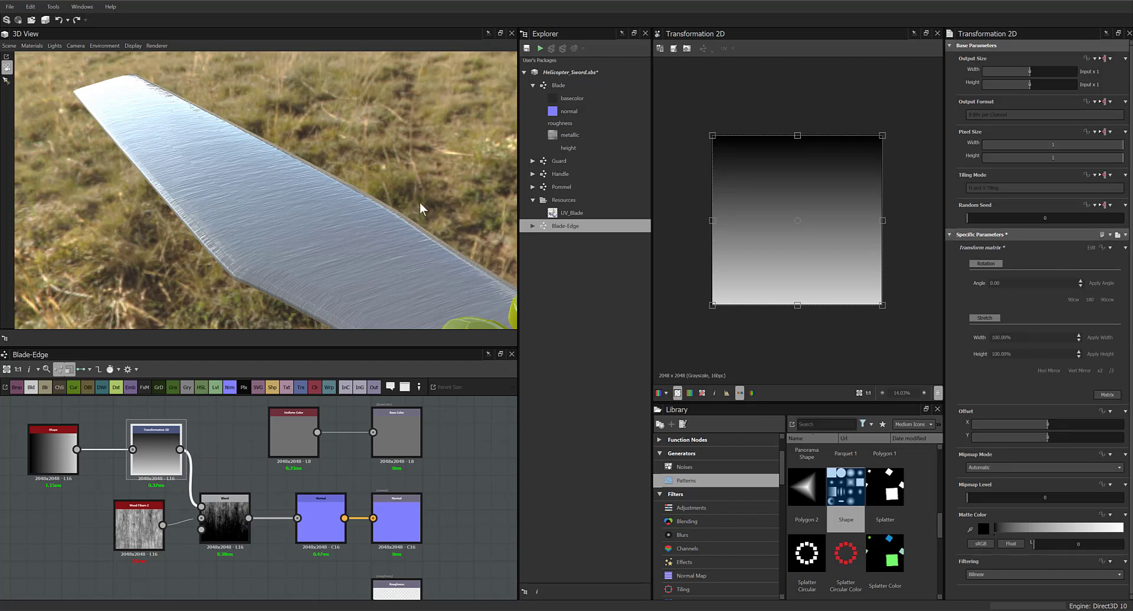
pyautogui.moveTo(420, 202); pyautogui.dragTo(545, 241)
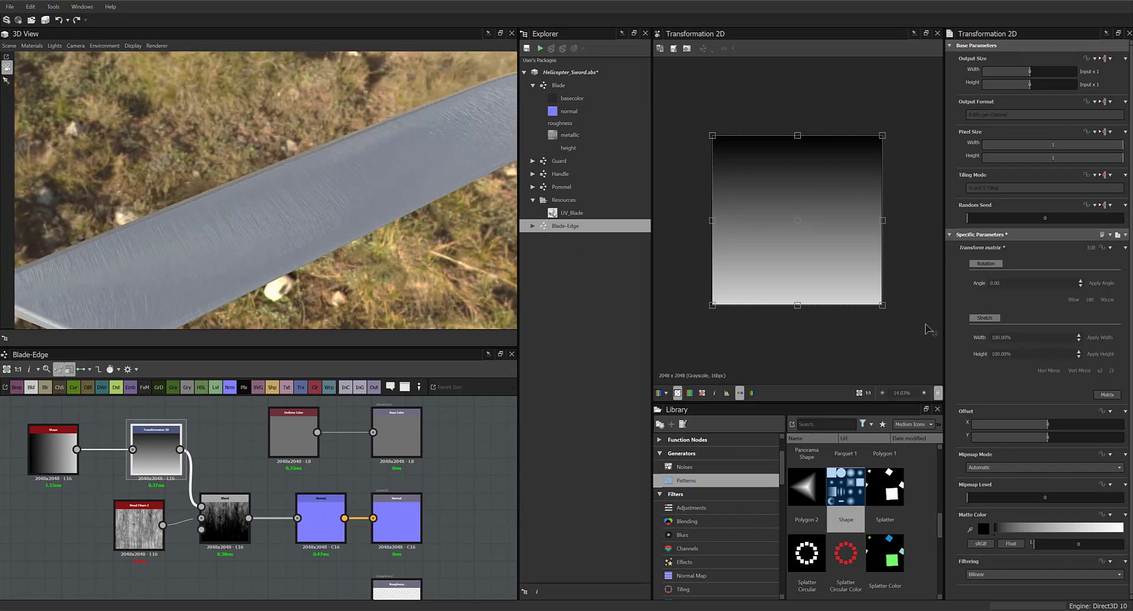
# Try a Pattern Specific of about 0.82 on the Shape gradation and examine the blade from another angle
pyautogui.click(57, 461)
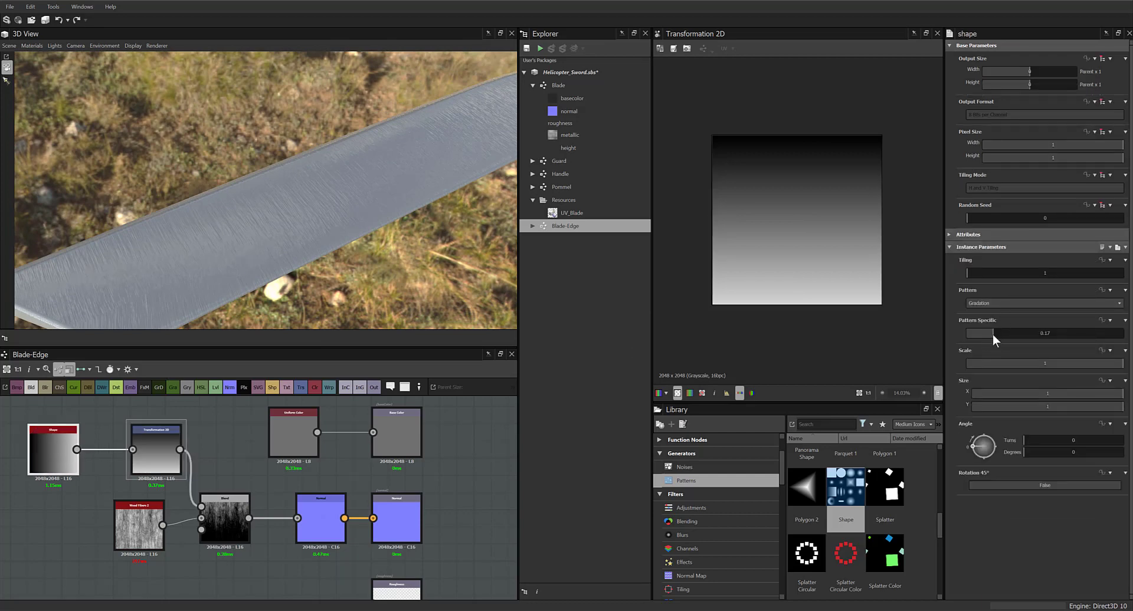
pyautogui.moveTo(992, 334); pyautogui.dragTo(1098, 339)
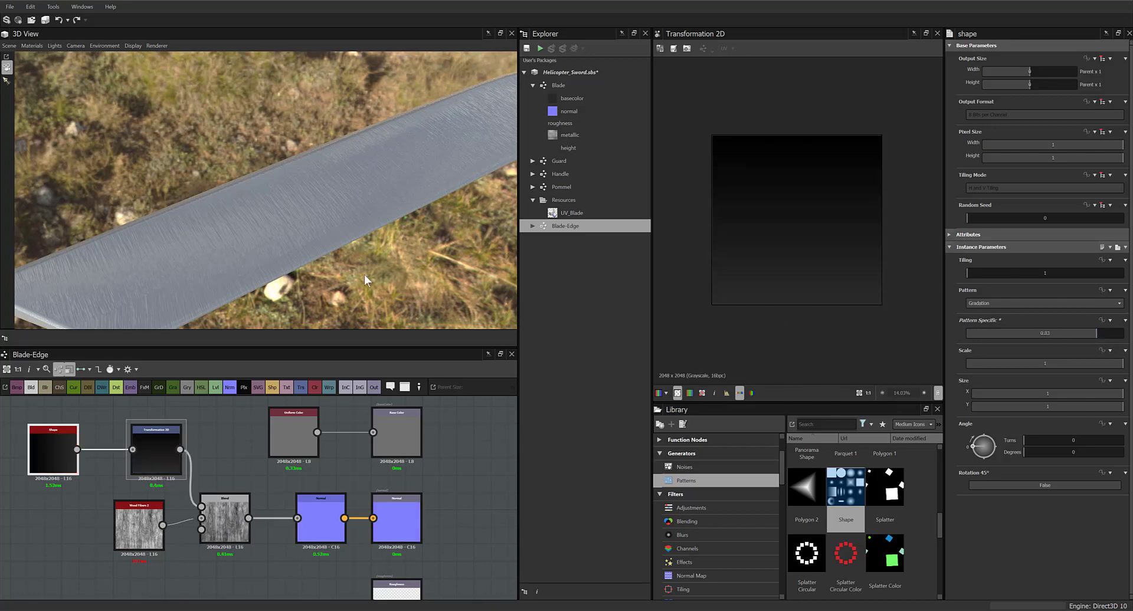
pyautogui.moveTo(324, 271); pyautogui.dragTo(200, 247)
pyautogui.click(218, 516)
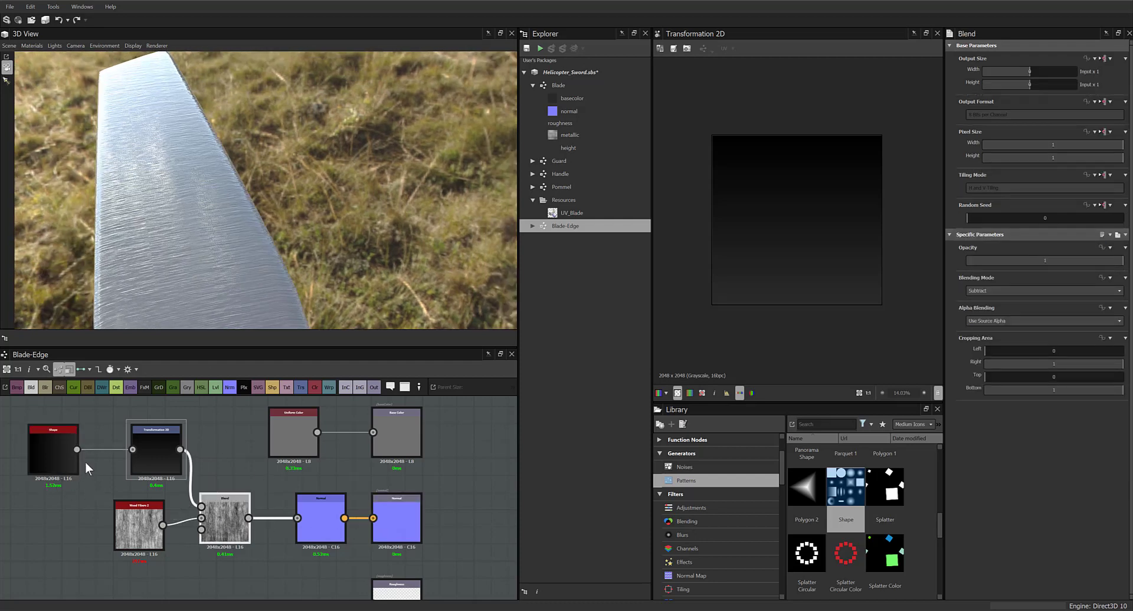
# Set the Shape gradation's Pattern Specific to 0.07 and examine the fiber fade toward the blade's edge
pyautogui.click(61, 458)
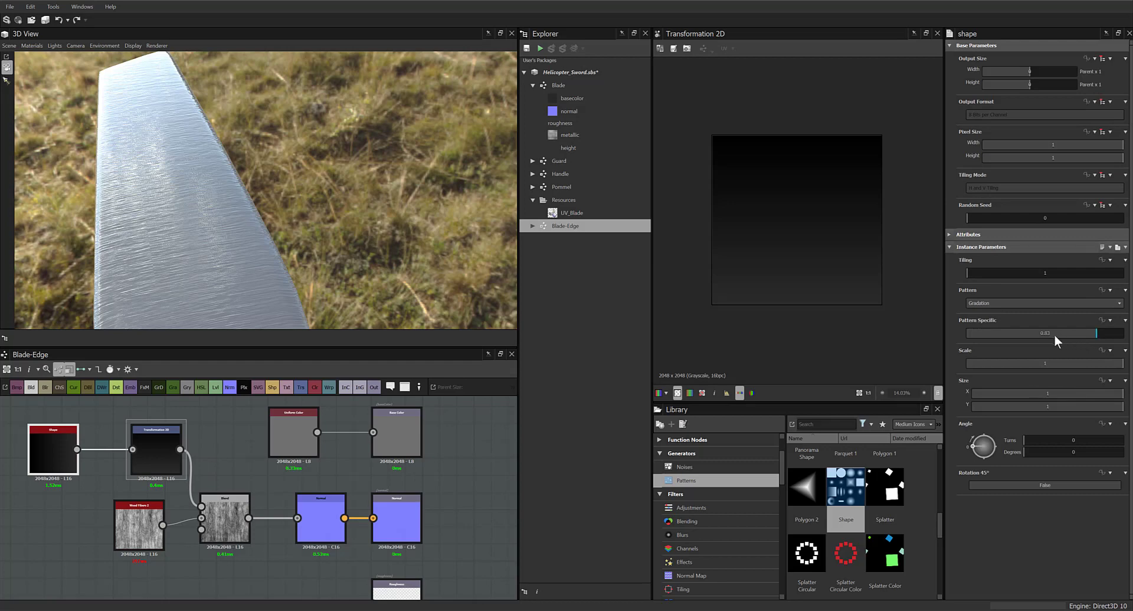
pyautogui.moveTo(1054, 334); pyautogui.dragTo(977, 337)
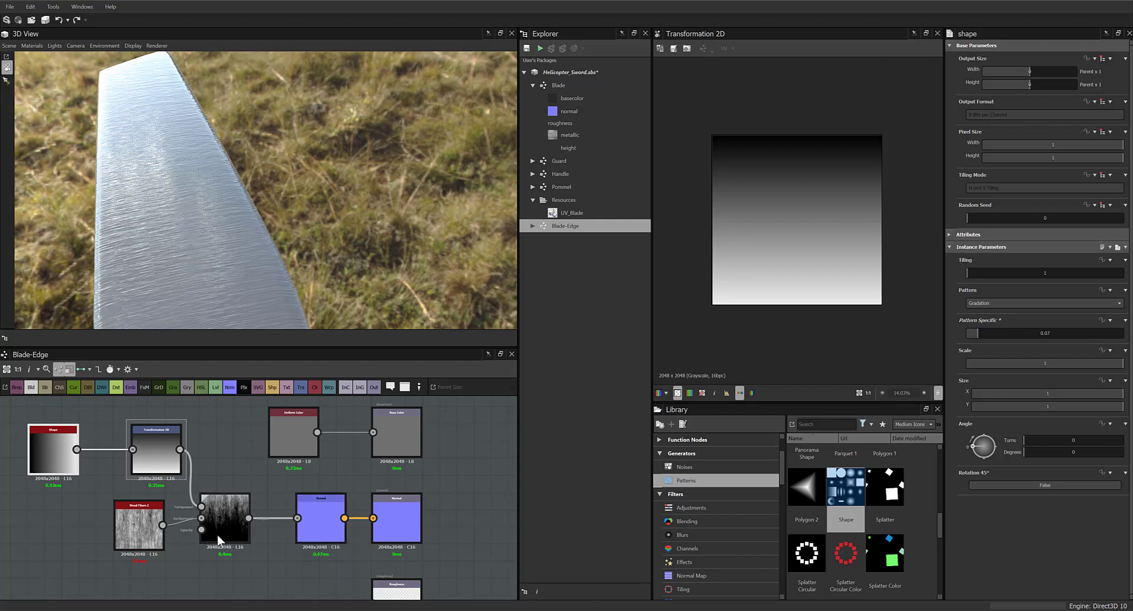
pyautogui.moveTo(321, 286); pyautogui.dragTo(223, 466)
pyautogui.moveTo(302, 291); pyautogui.dragTo(253, 215)
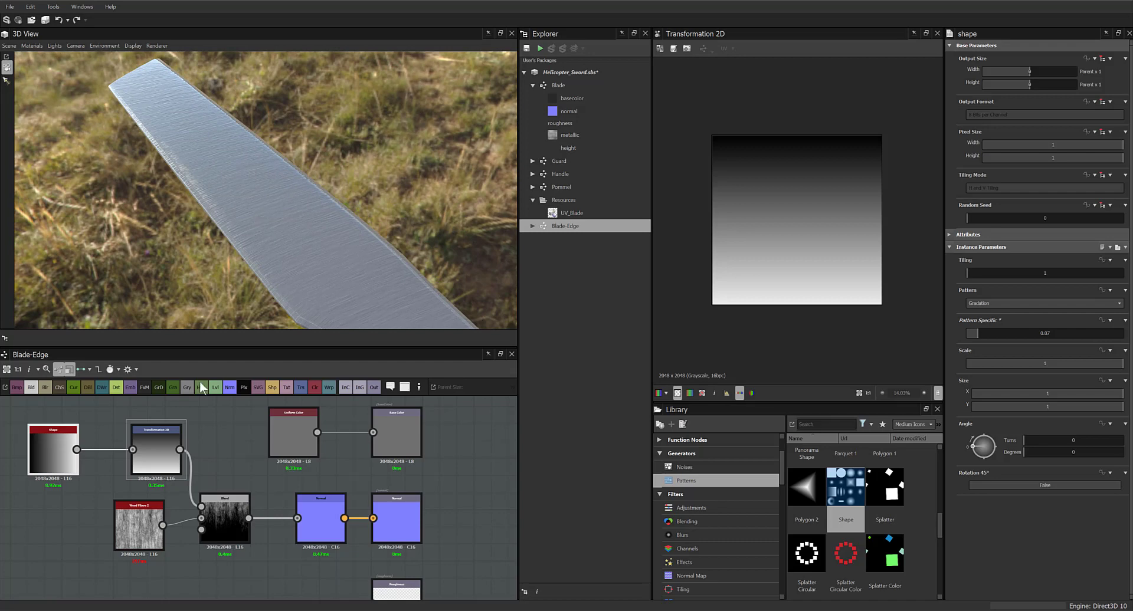
# Insert a second Transformation 2D node between Blend and Normal, moving the upstream nodes back to make room
pyautogui.click(217, 507)
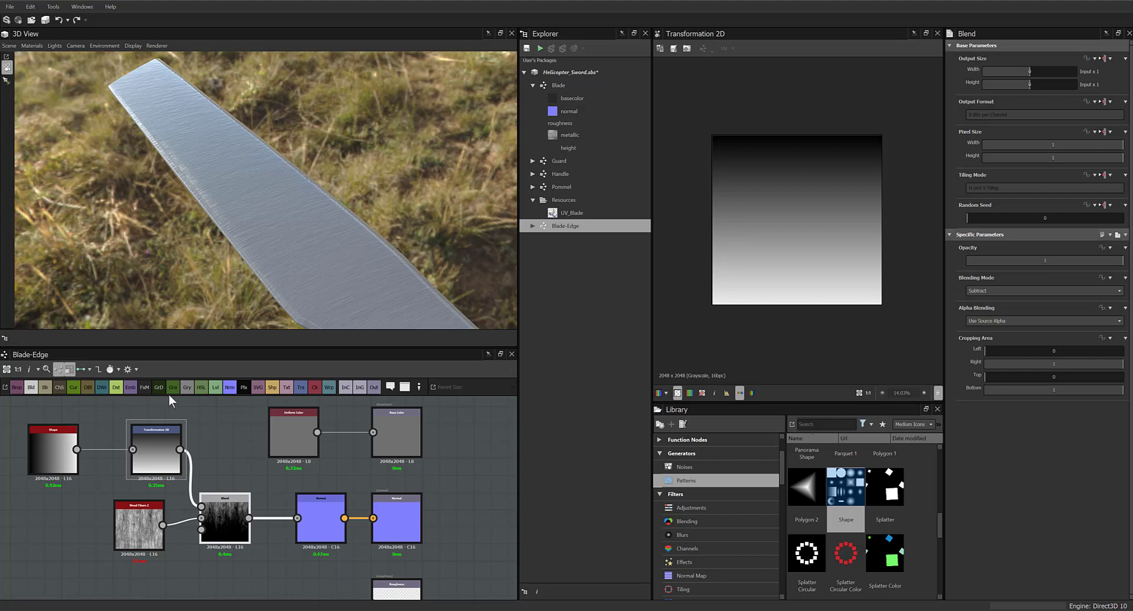
pyautogui.moveTo(300, 387); pyautogui.dragTo(214, 510)
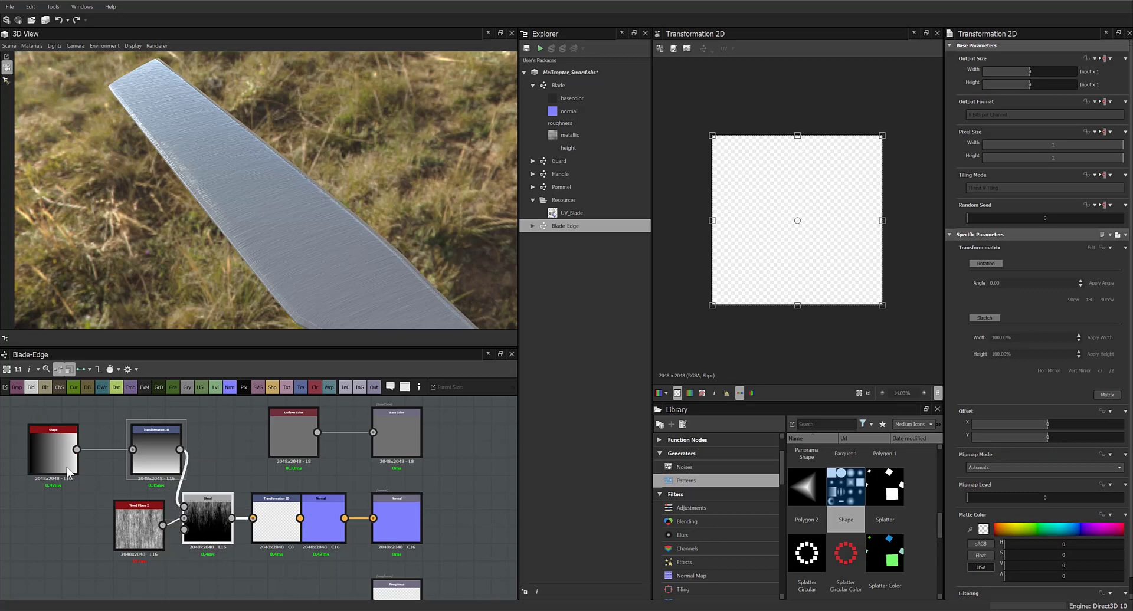
pyautogui.moveTo(21, 410); pyautogui.dragTo(104, 524)
pyautogui.moveTo(208, 531); pyautogui.dragTo(157, 531)
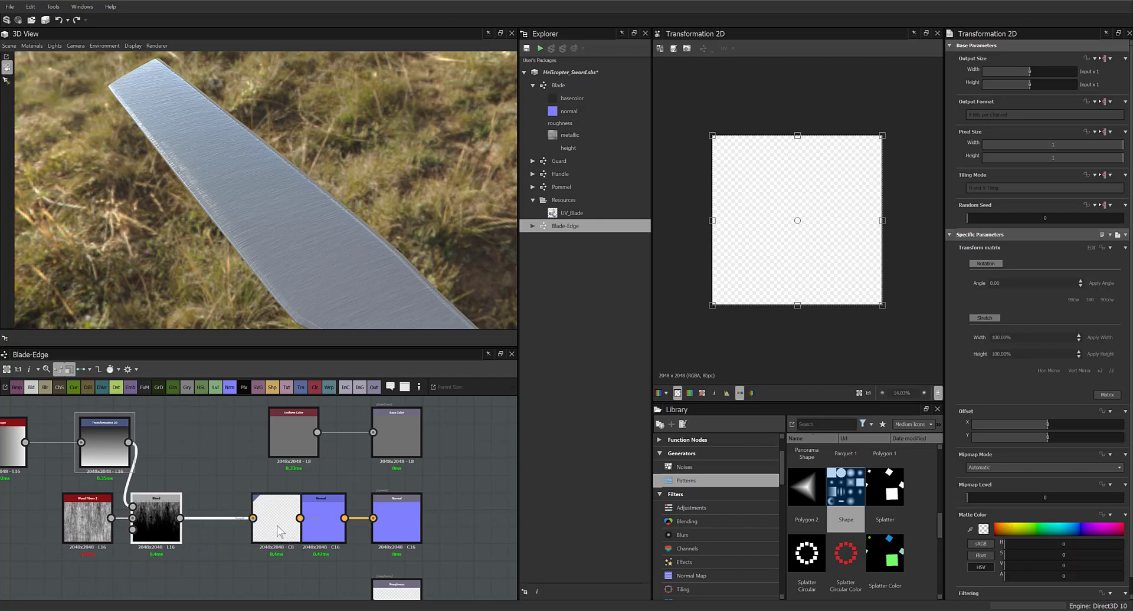
pyautogui.moveTo(278, 531); pyautogui.dragTo(241, 535)
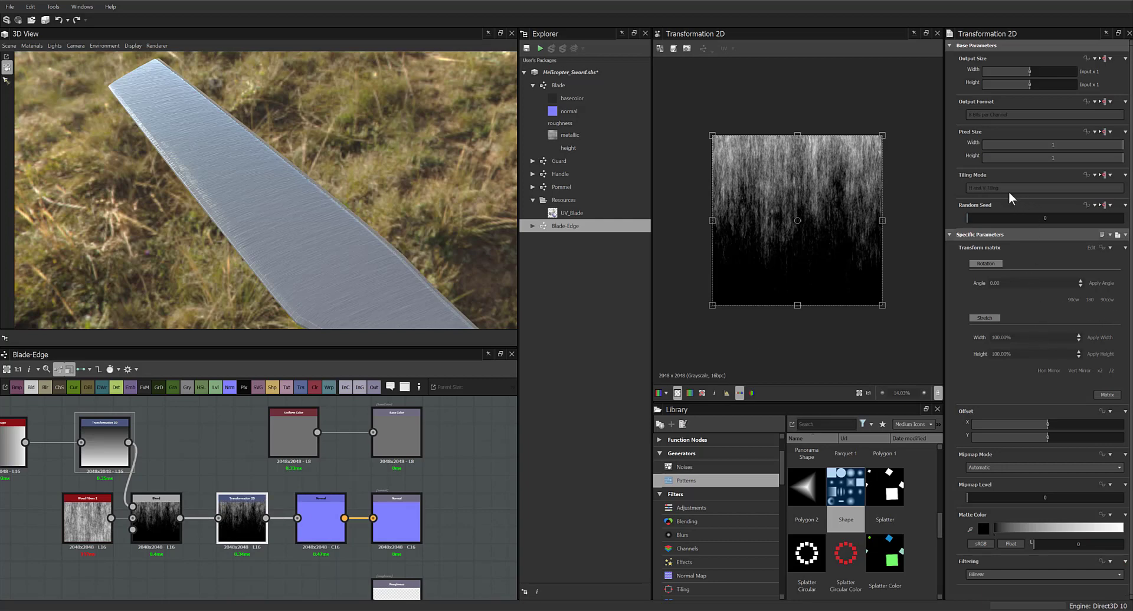
pyautogui.click(1124, 176)
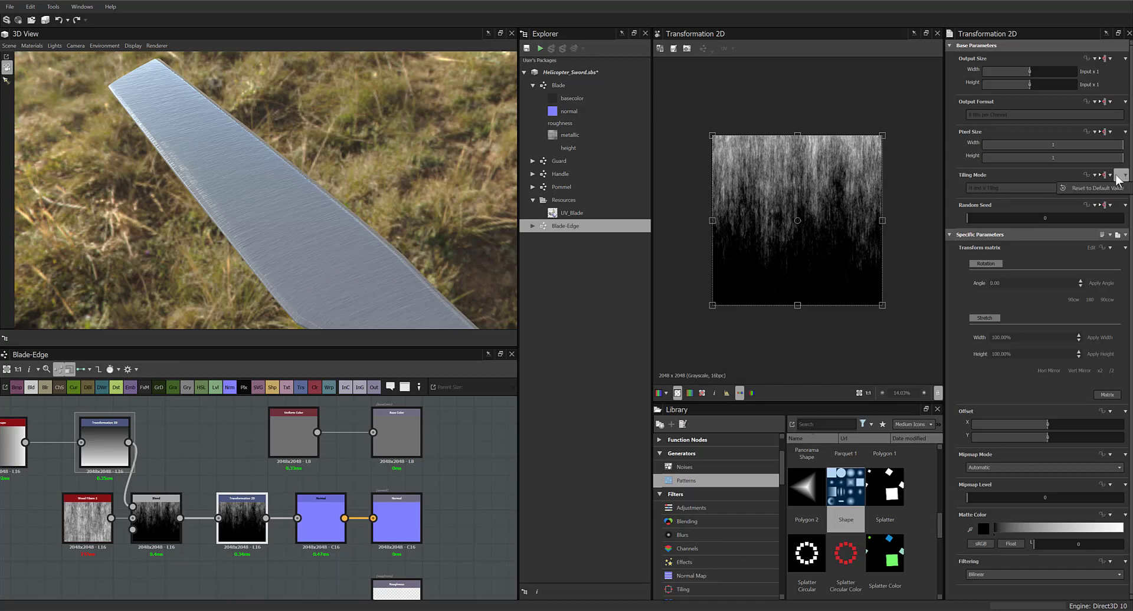
pyautogui.click(1104, 175)
pyautogui.click(1103, 175)
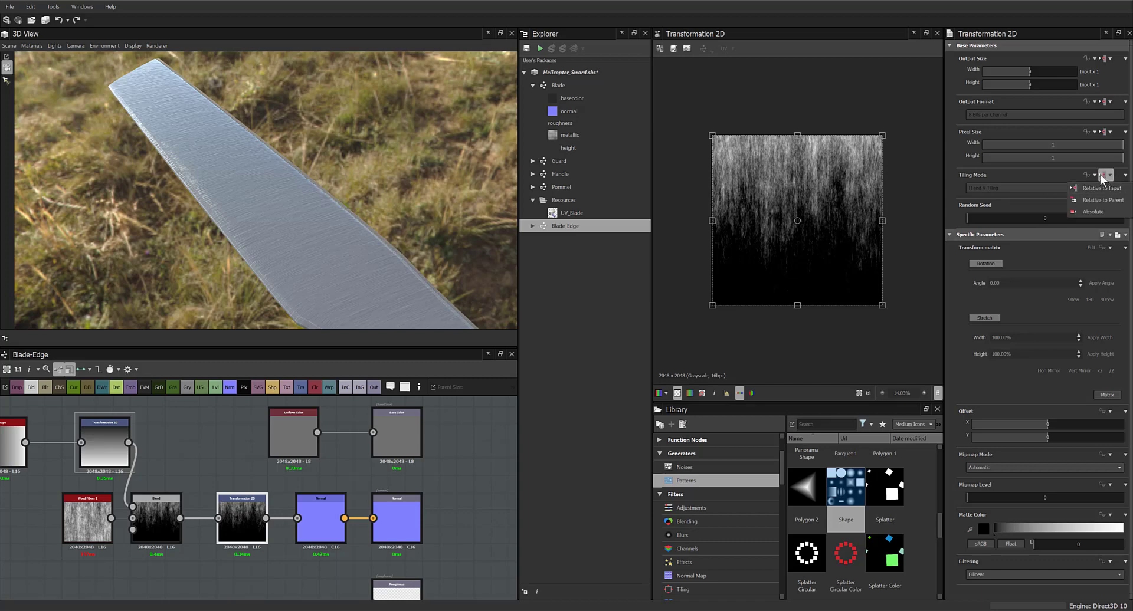
pyautogui.click(1094, 173)
pyautogui.click(1094, 173)
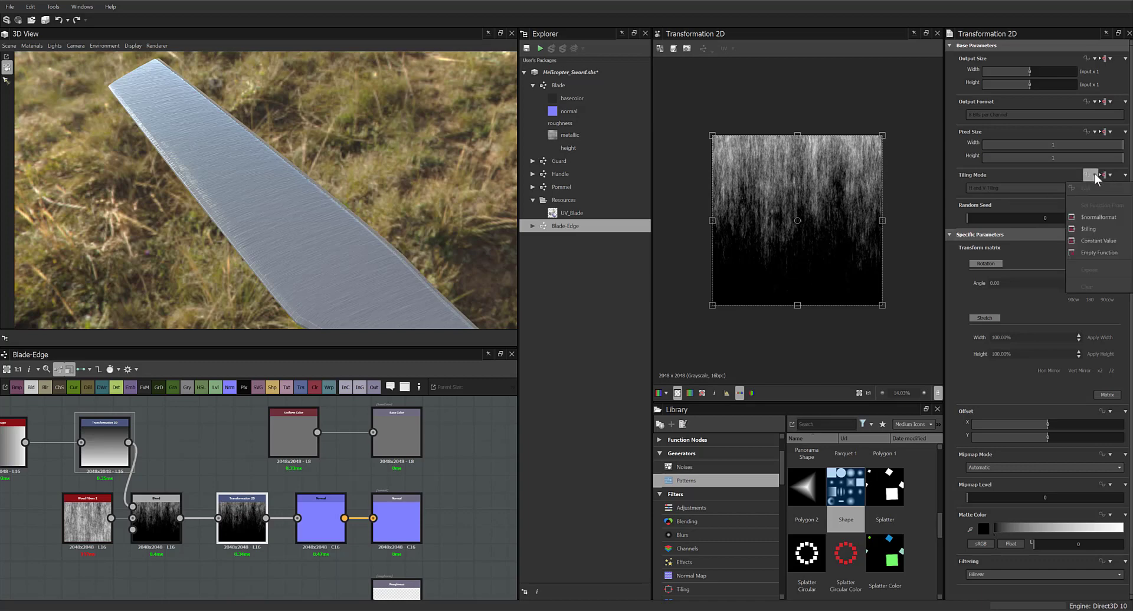
pyautogui.click(990, 180)
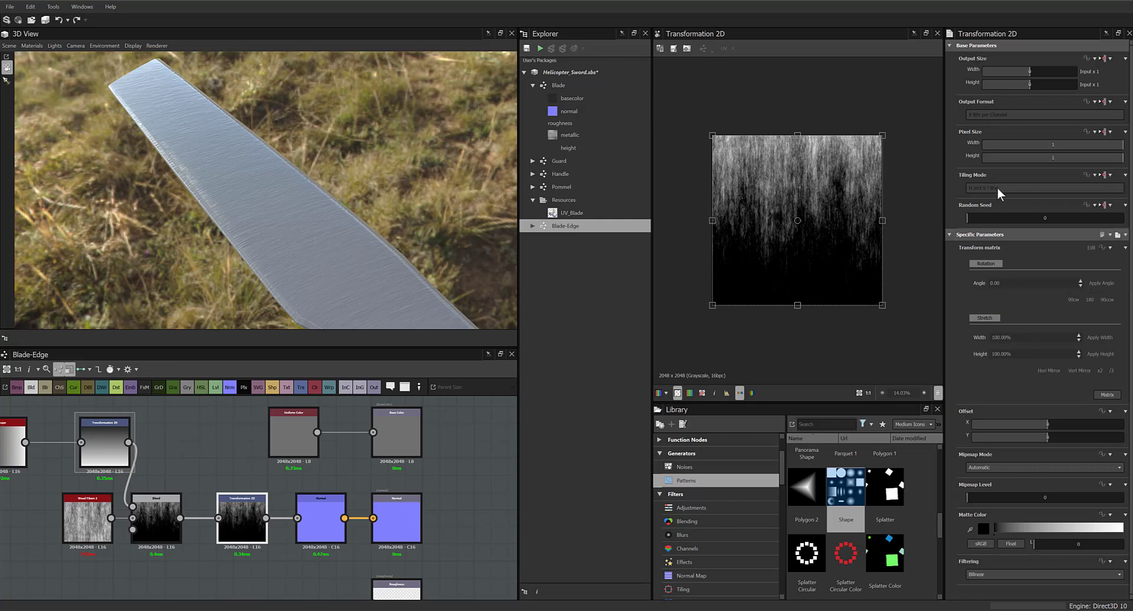
# Try a different inheritance method for the second Transformation 2D node's Tiling Mode and set it back to Relative to Input
pyautogui.click(1091, 176)
pyautogui.click(1102, 173)
pyautogui.click(1102, 174)
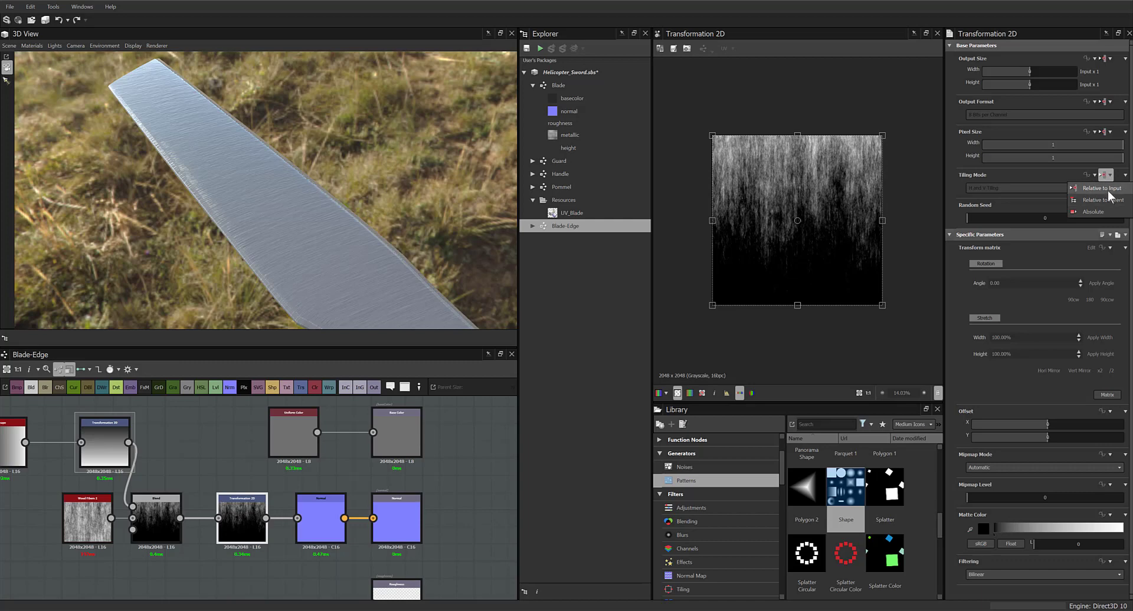
pyautogui.click(1107, 188)
pyautogui.click(1099, 176)
pyautogui.click(1095, 197)
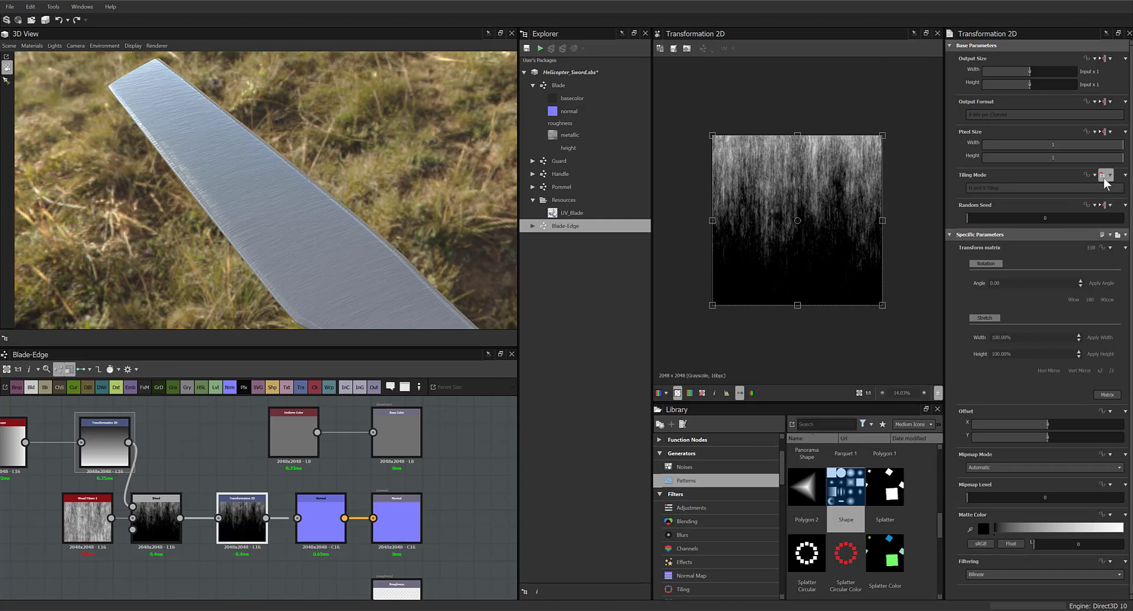
pyautogui.click(1099, 186)
pyautogui.click(1097, 174)
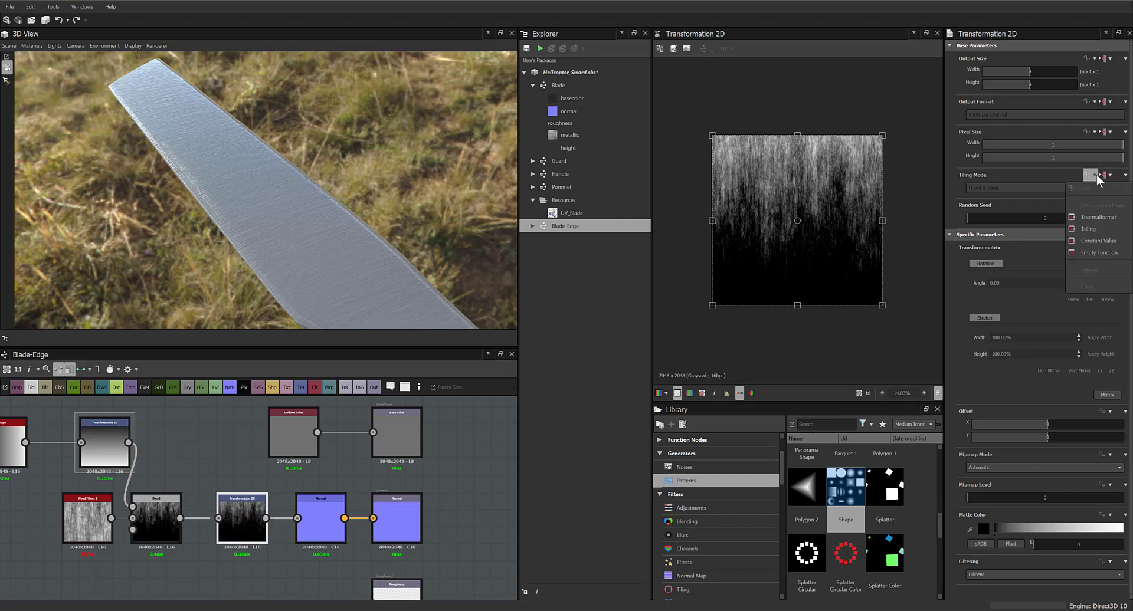
pyautogui.click(1099, 175)
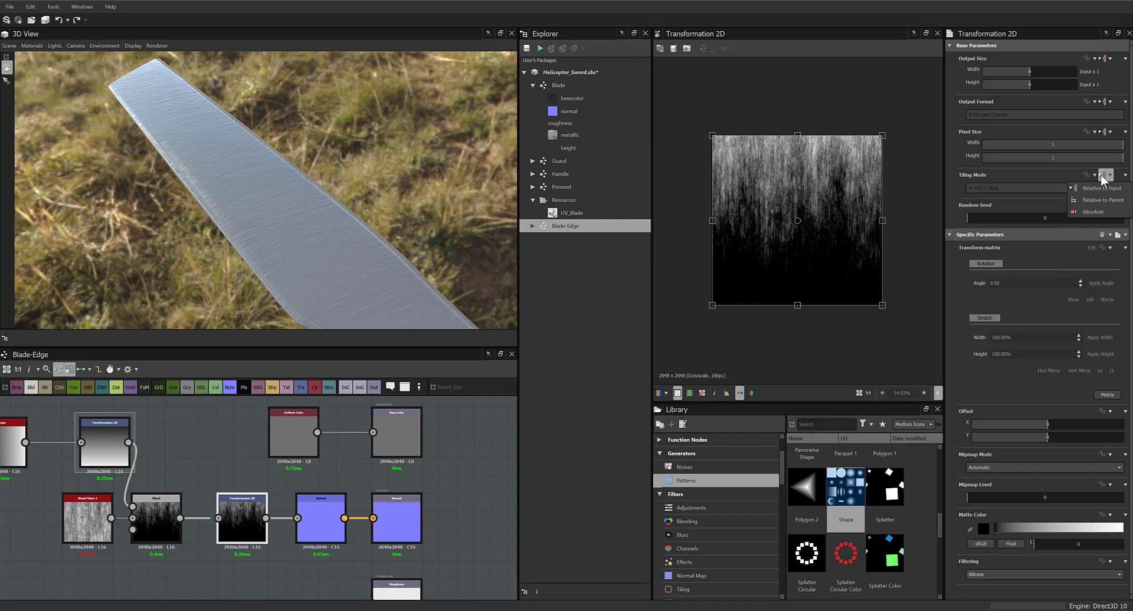
pyautogui.click(1124, 176)
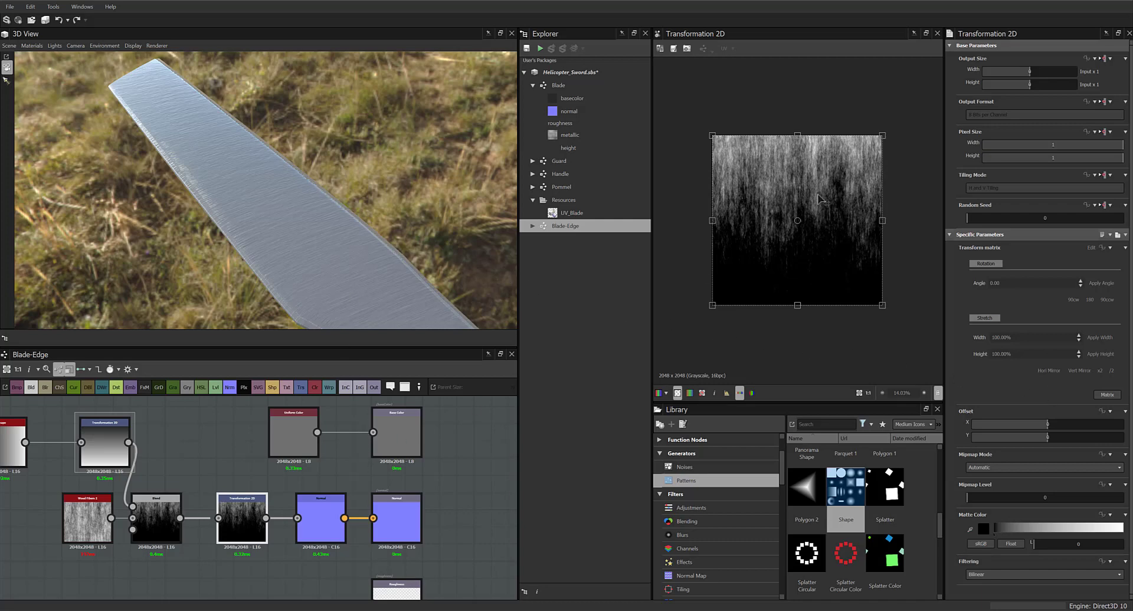
# Shift the fiber pattern down by about 0.2 in the second Transformation 2D node, checking the blade near the guard
pyautogui.moveTo(817, 198); pyautogui.dragTo(808, 267)
pyautogui.moveTo(363, 243); pyautogui.dragTo(324, 208)
pyautogui.moveTo(789, 244)
pyautogui.mouseDown()
pyautogui.moveTo(803, 262)
pyautogui.moveTo(799, 243)
pyautogui.mouseUp()
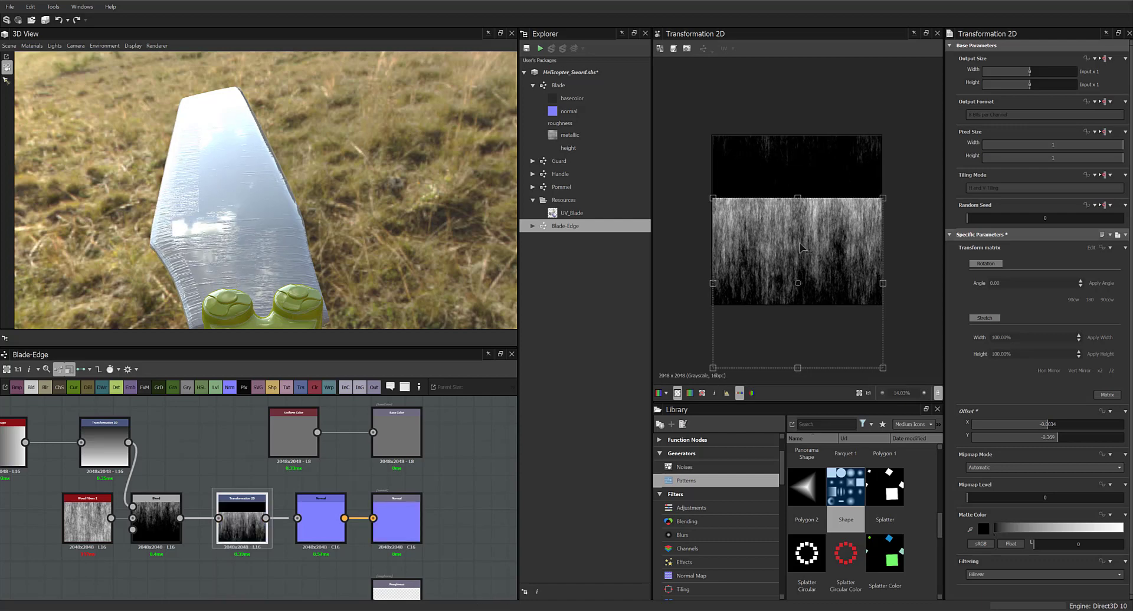
pyautogui.moveTo(799, 243); pyautogui.dragTo(802, 220)
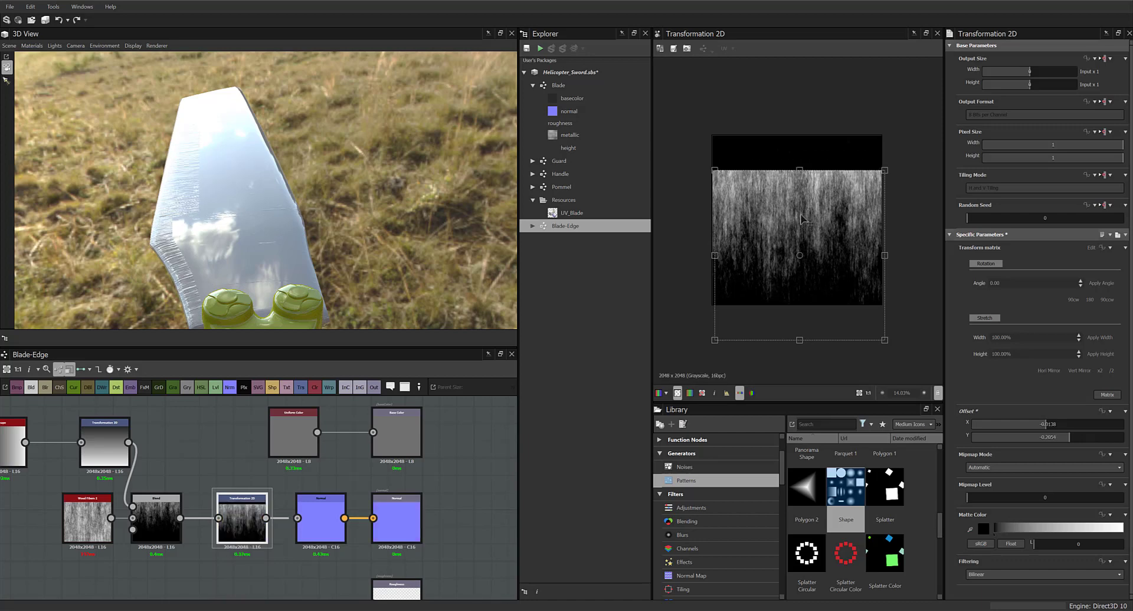
pyautogui.moveTo(851, 230); pyautogui.dragTo(848, 231)
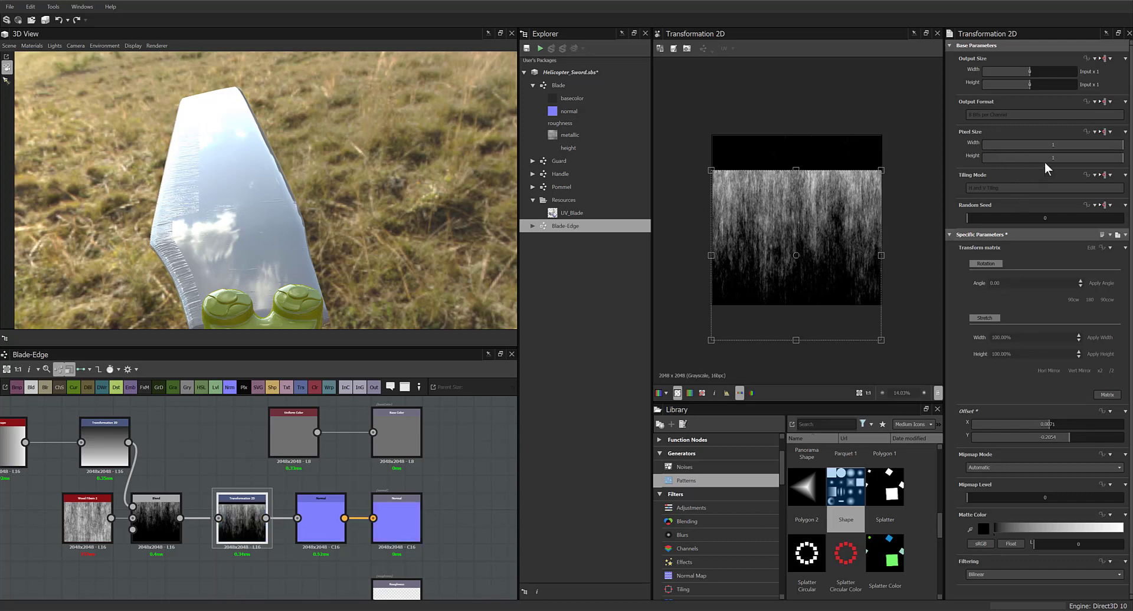
# Try a Constant Value function for the node's Pixel Size and reset the parameter to its default
pyautogui.click(1091, 132)
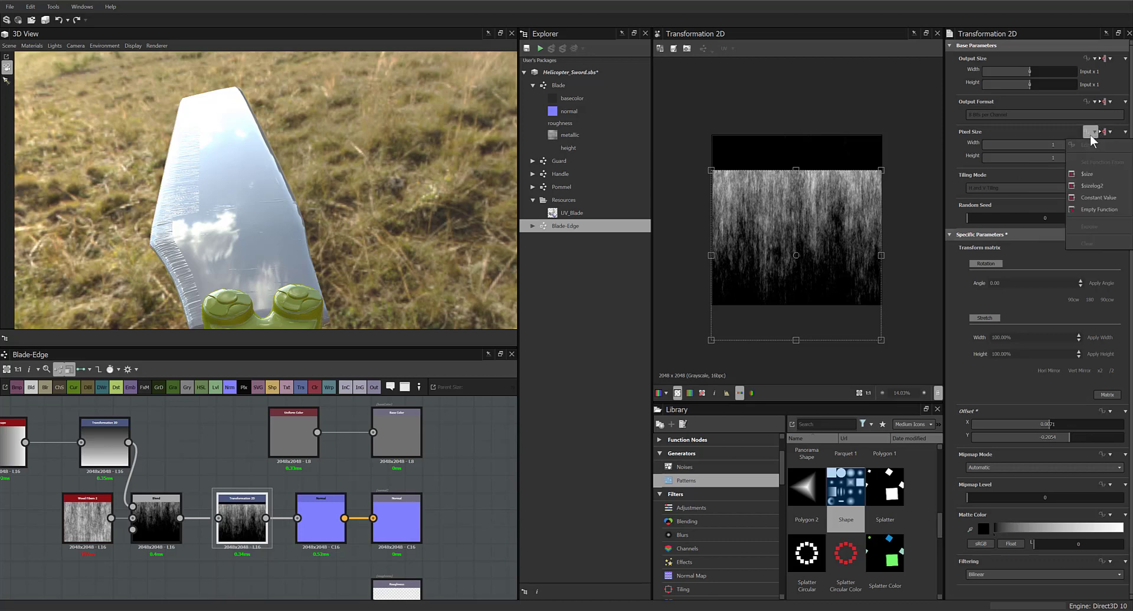
pyautogui.click(1098, 198)
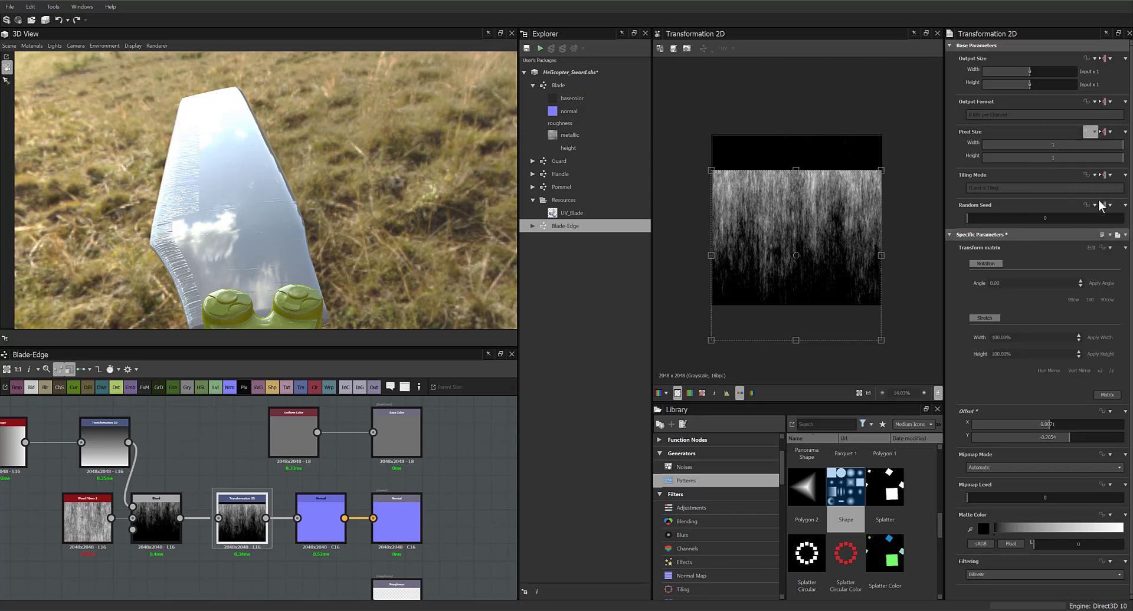
pyautogui.click(1123, 133)
pyautogui.click(1104, 143)
# Try driving the node's Tiling Mode with the $tiling function and different inheritance methods
pyautogui.click(1088, 174)
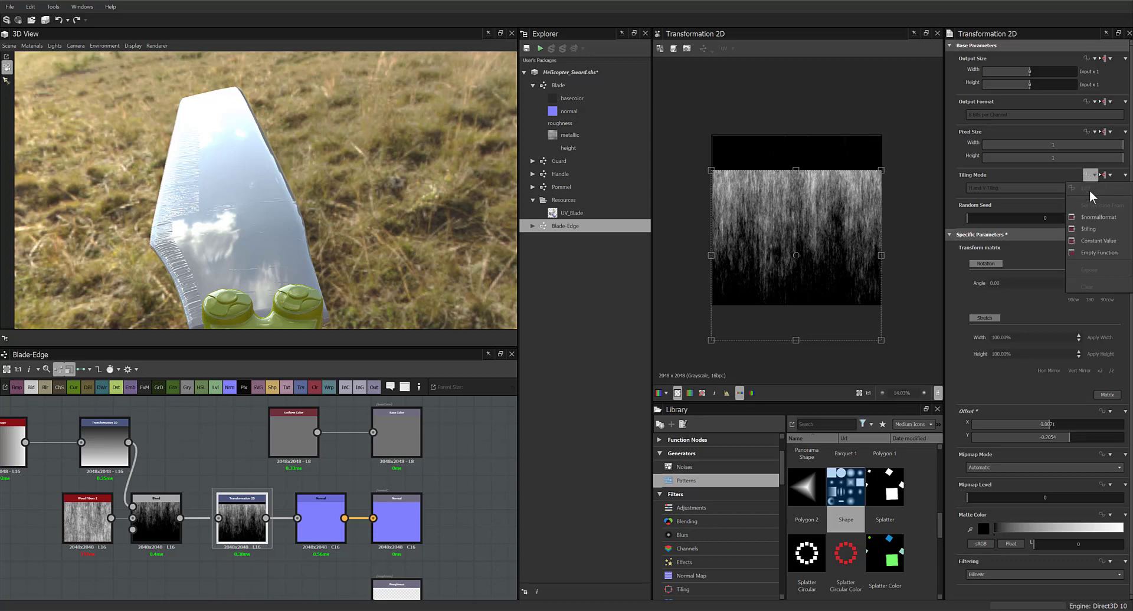
pyautogui.click(1101, 227)
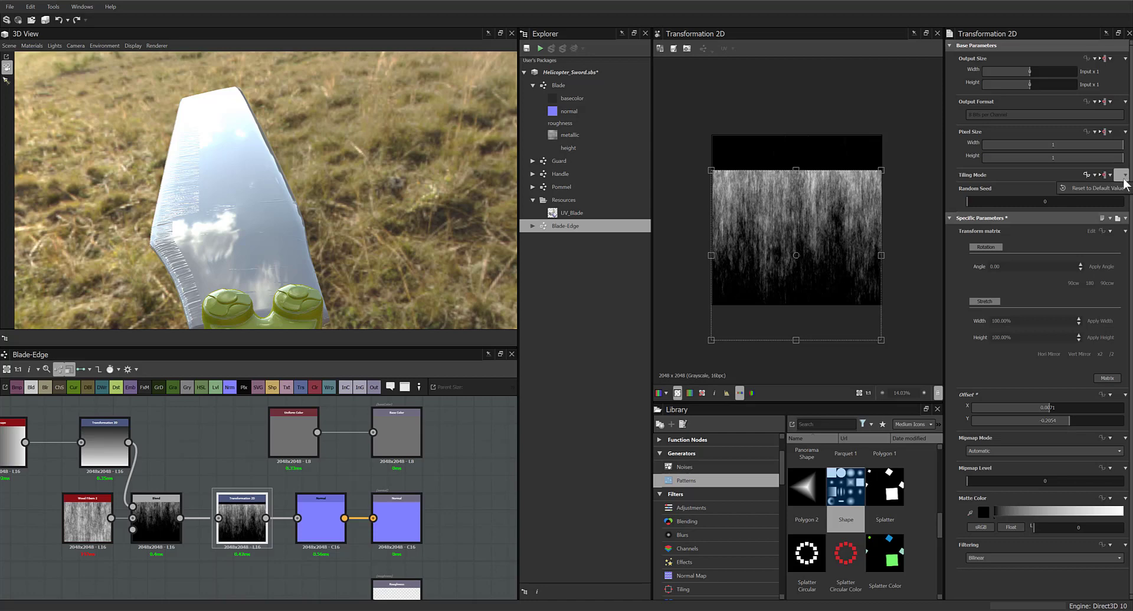
pyautogui.click(1102, 175)
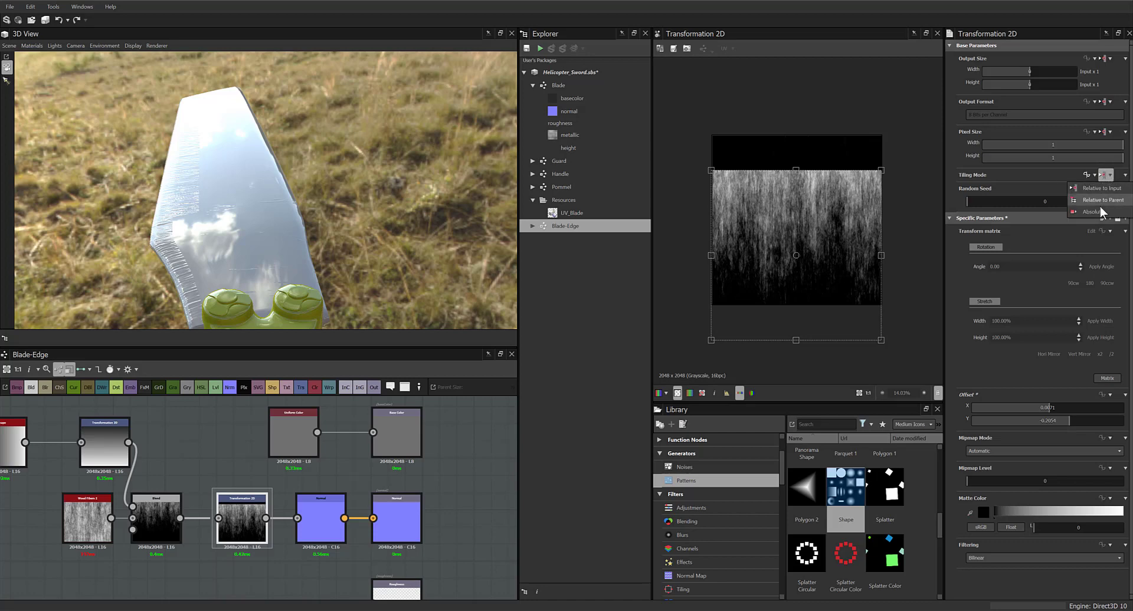
pyautogui.click(1099, 208)
pyautogui.click(1108, 177)
pyautogui.click(1101, 199)
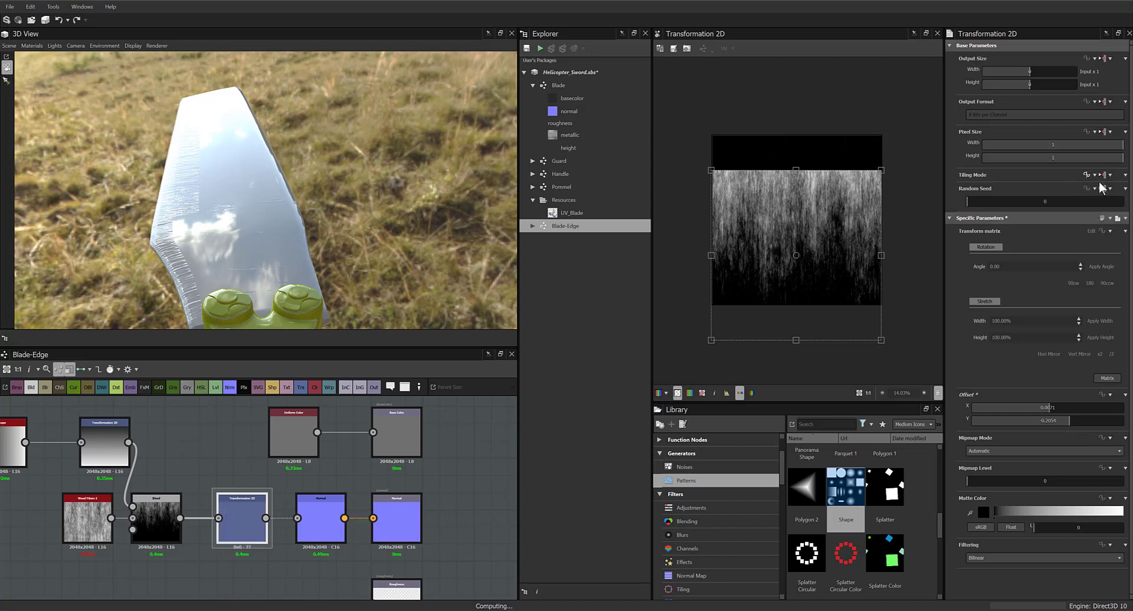
# Clear the function from the node's Tiling Mode and reopen its function options
pyautogui.click(1087, 175)
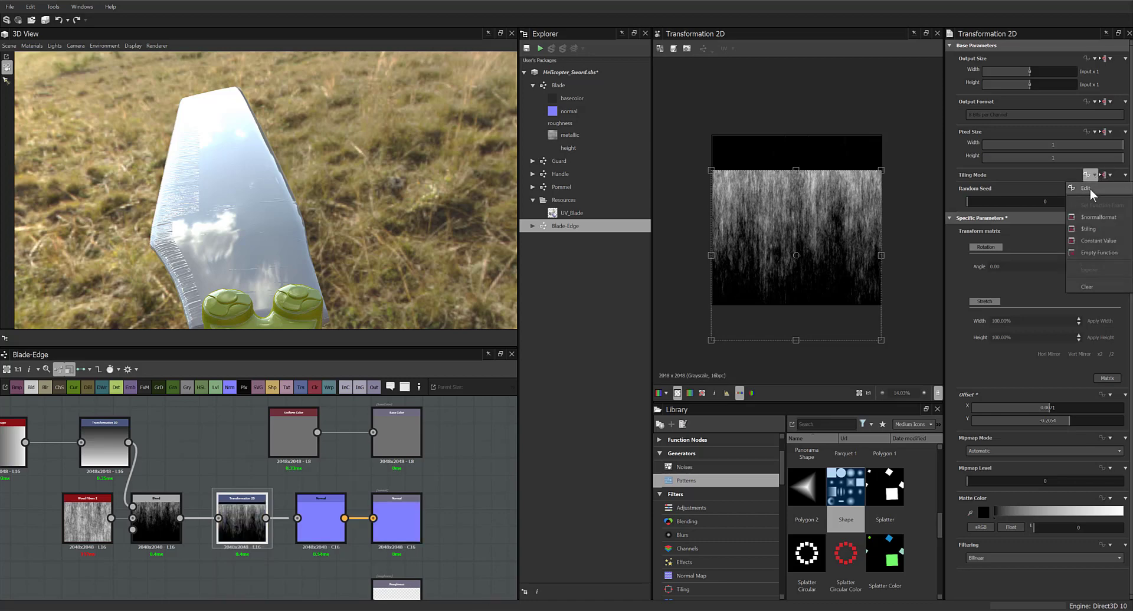
pyautogui.click(1099, 285)
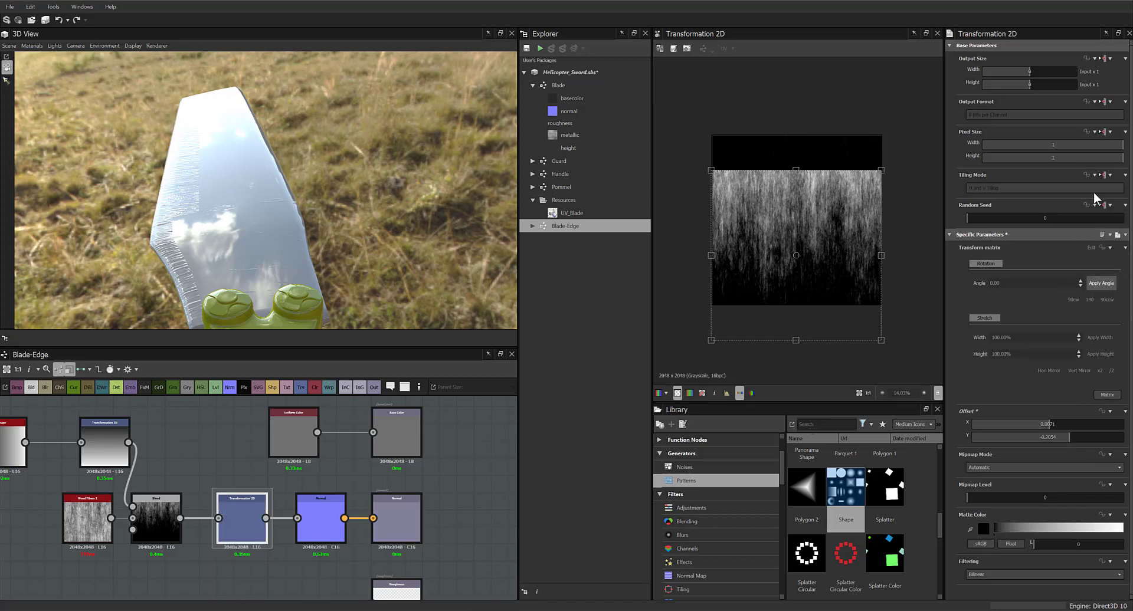
pyautogui.click(1094, 175)
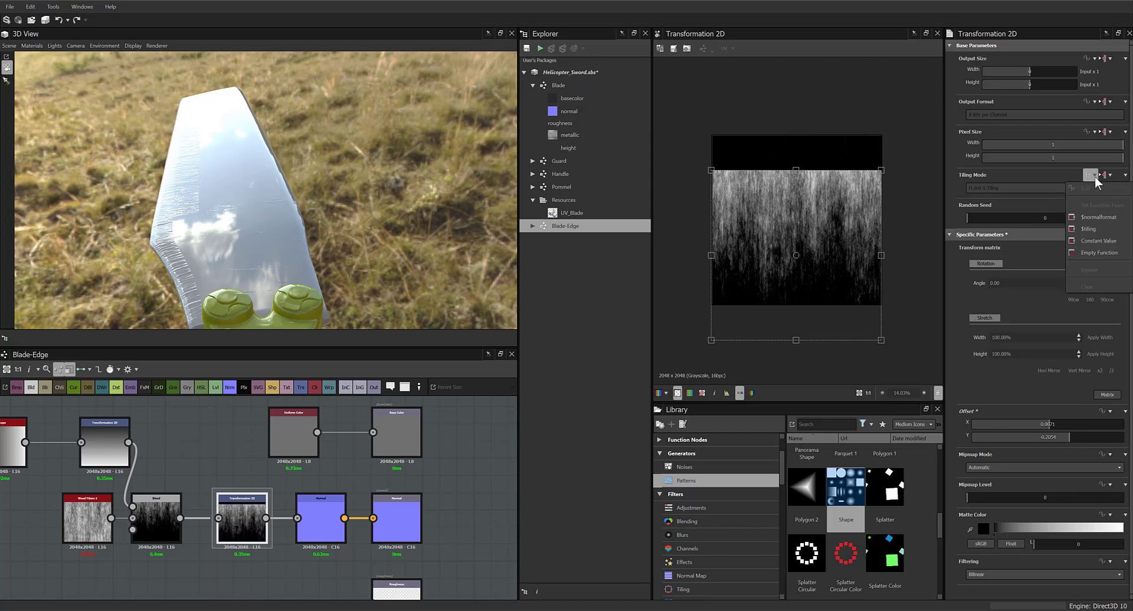
pyautogui.click(1099, 229)
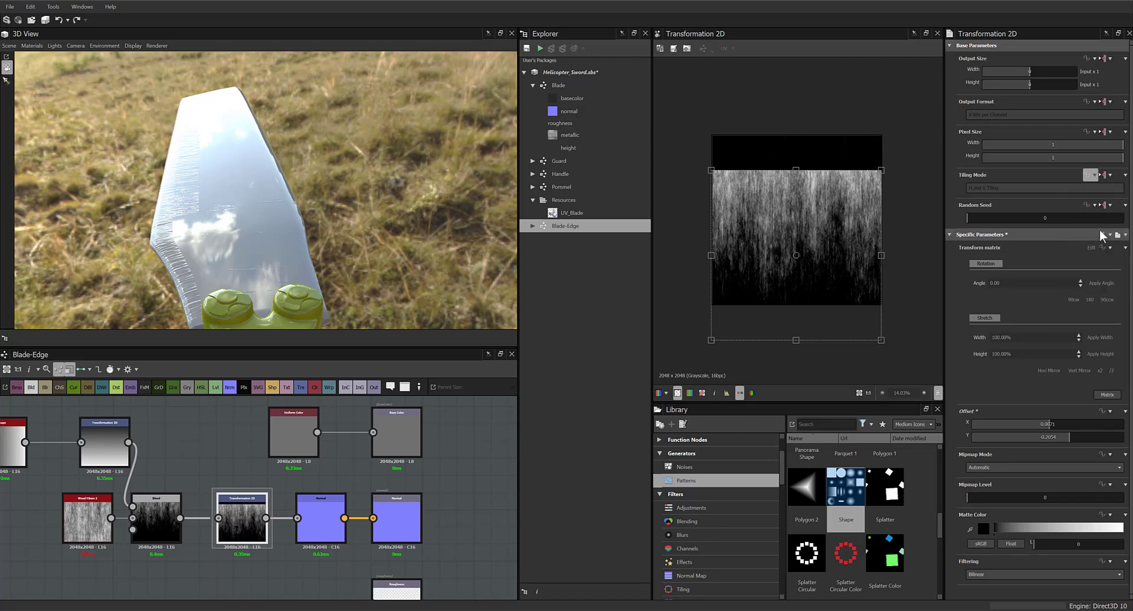
pyautogui.click(1096, 175)
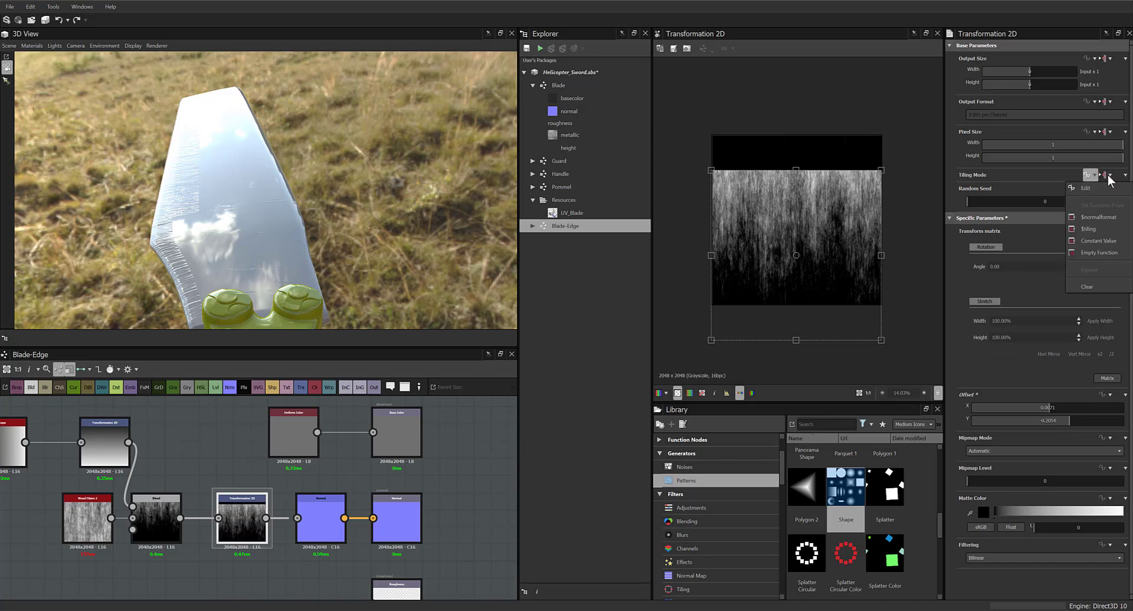
pyautogui.click(1106, 175)
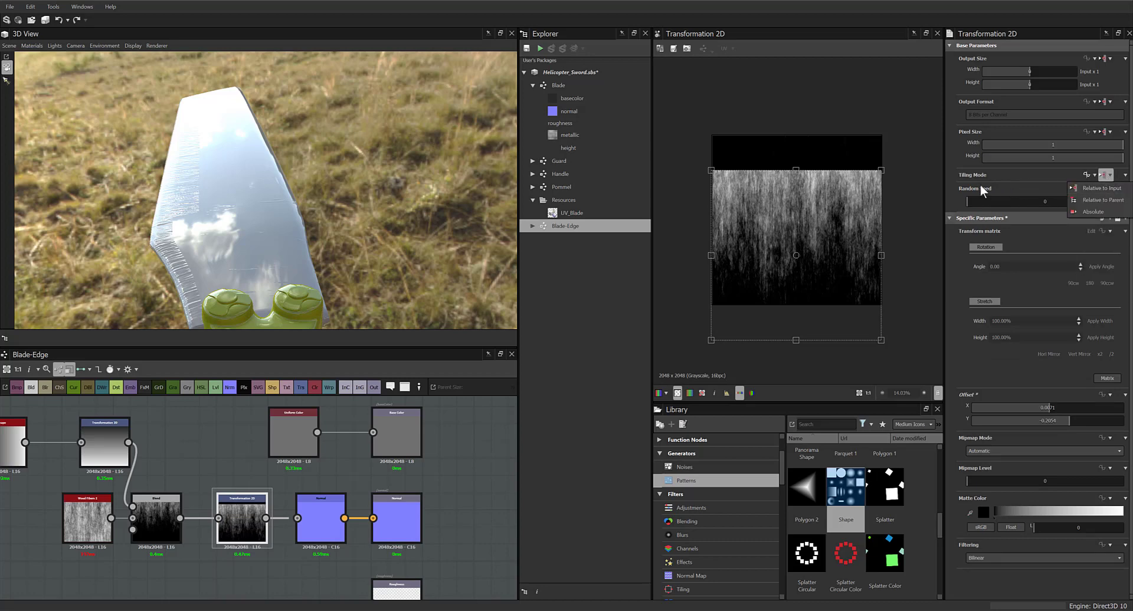
pyautogui.click(955, 177)
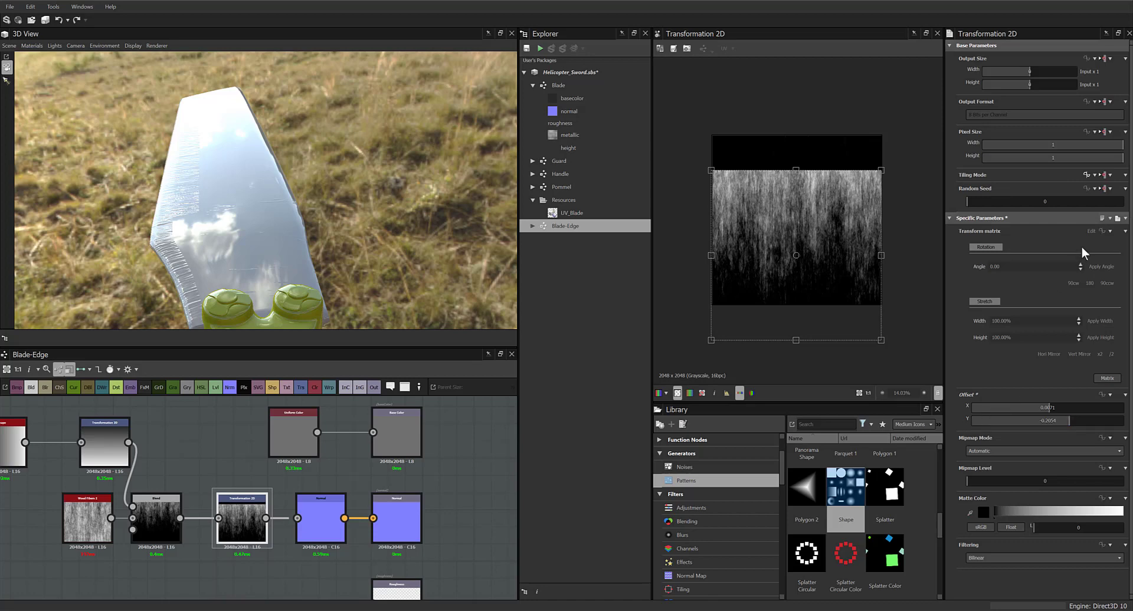
pyautogui.click(1110, 232)
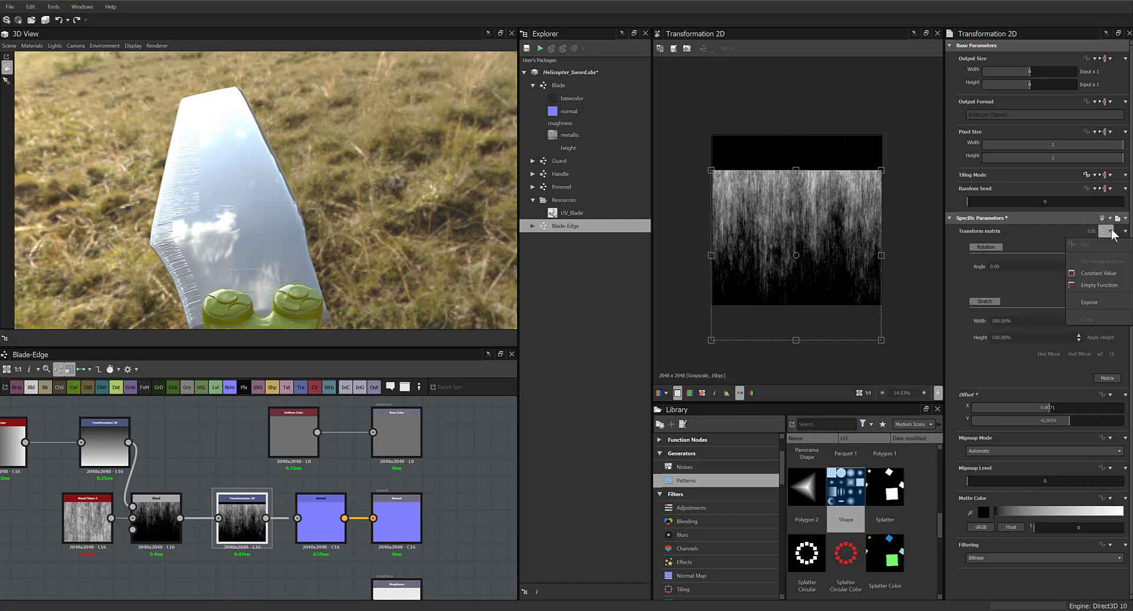
pyautogui.click(1109, 231)
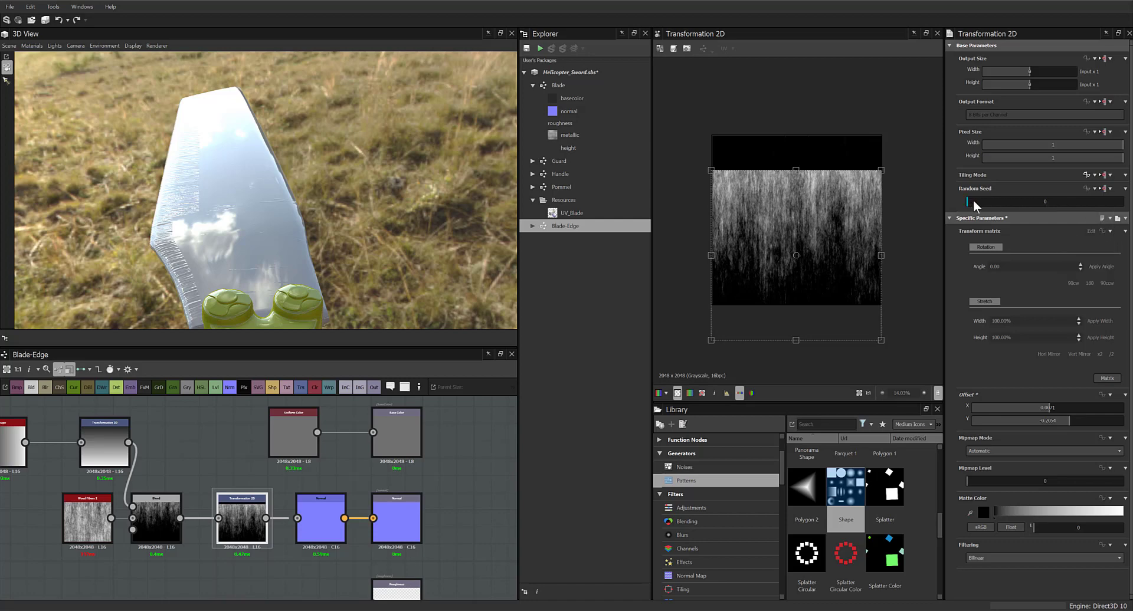
pyautogui.moveTo(973, 200); pyautogui.dragTo(958, 200)
pyautogui.click(1125, 176)
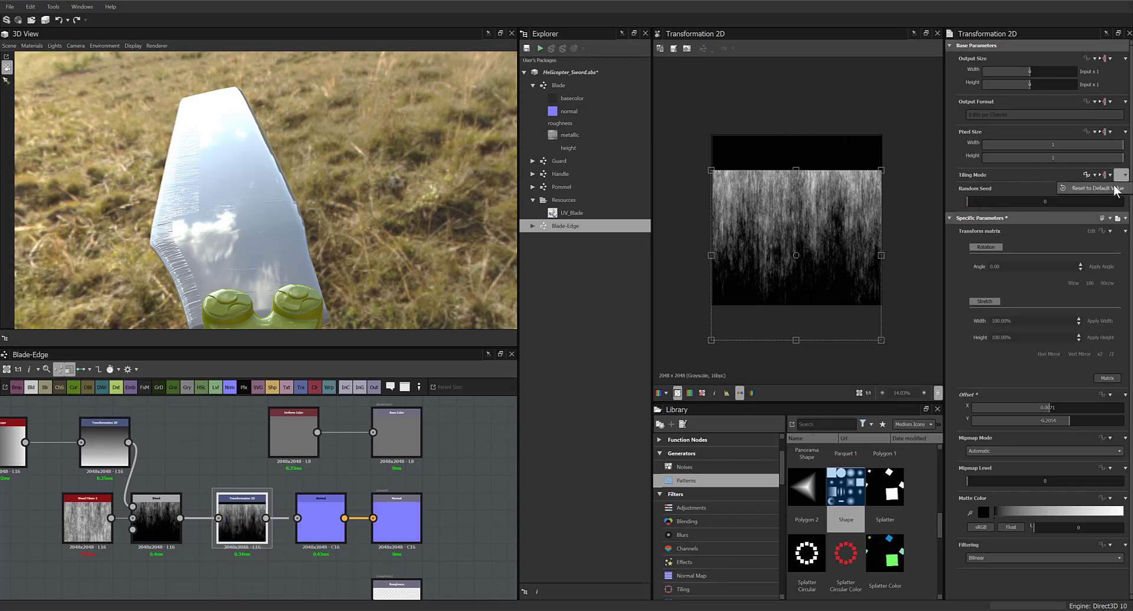
pyautogui.click(1113, 186)
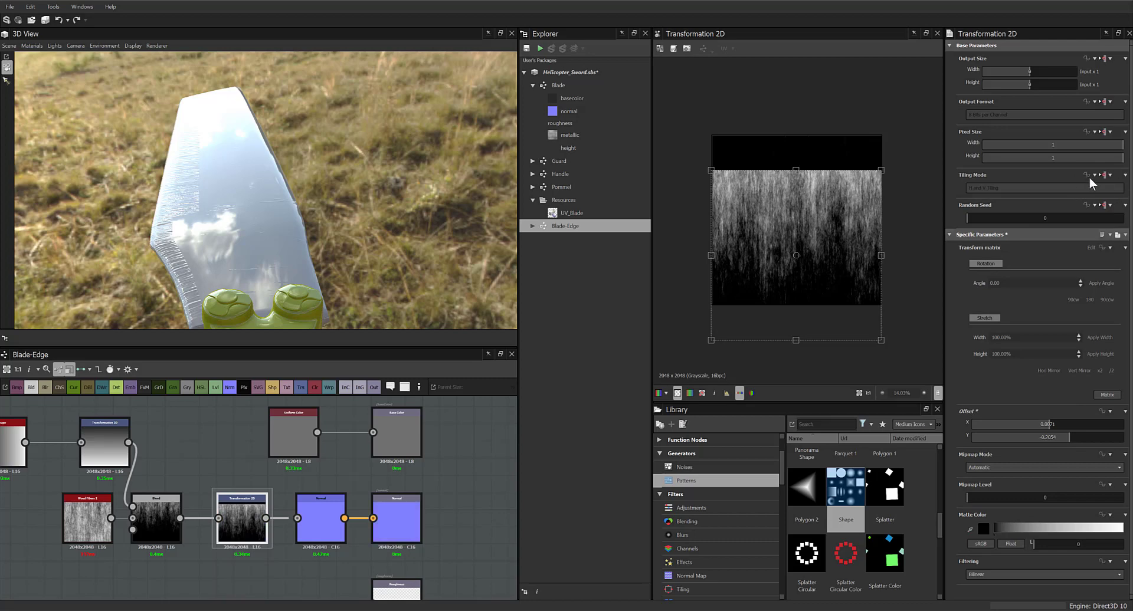
pyautogui.click(1092, 176)
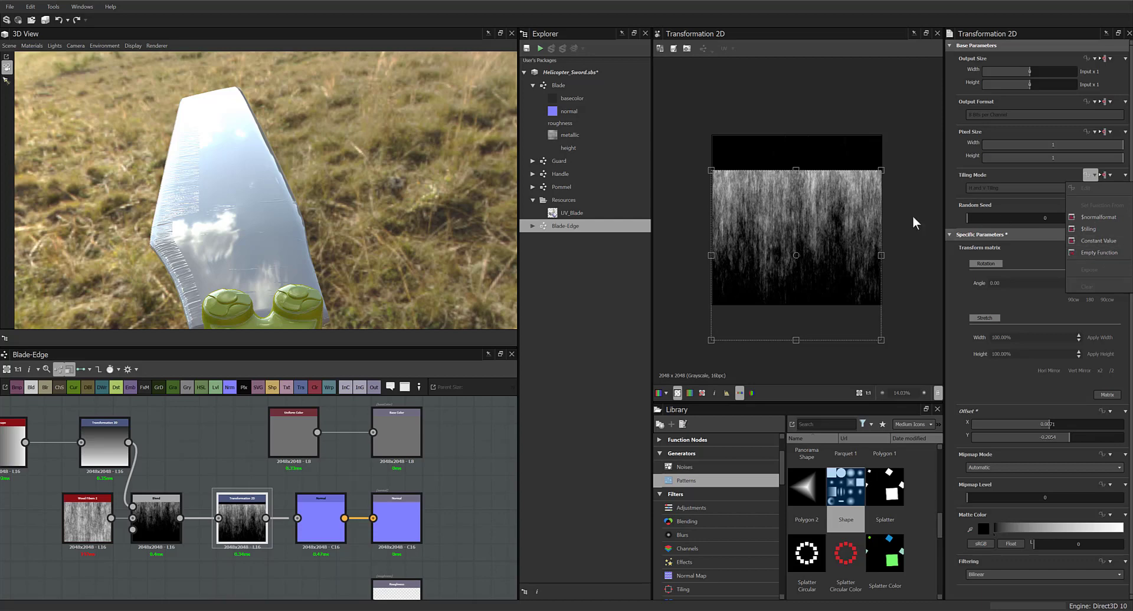
pyautogui.click(235, 532)
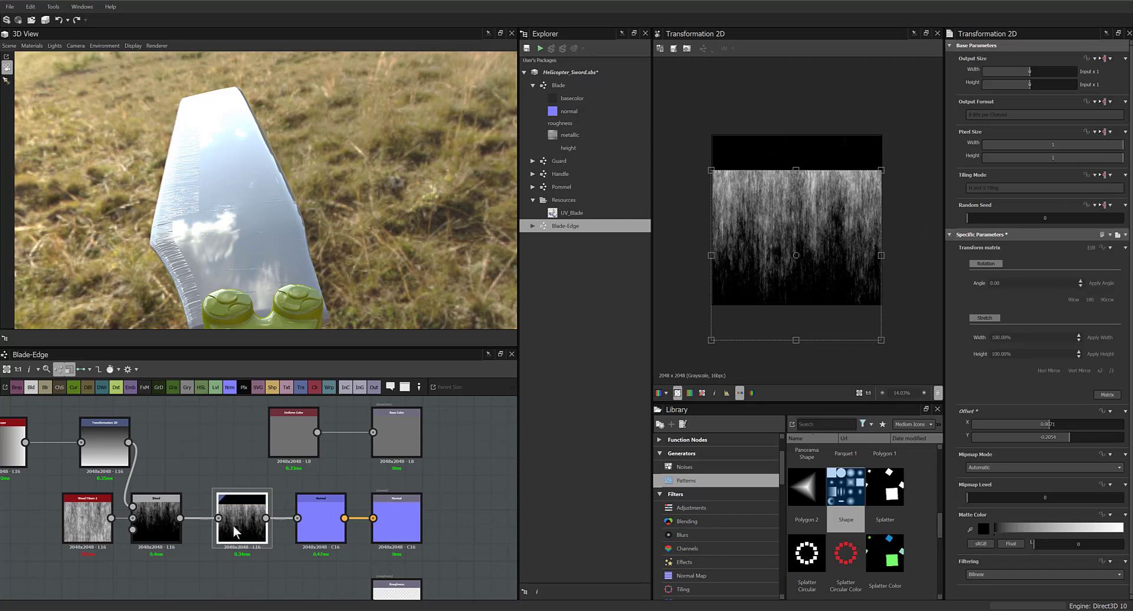
# Set the Transformation 2D node's Tiling Mode to Absolute with No Tiling, and shift its streak pattern slightly upward
pyautogui.click(1125, 176)
pyautogui.click(1114, 177)
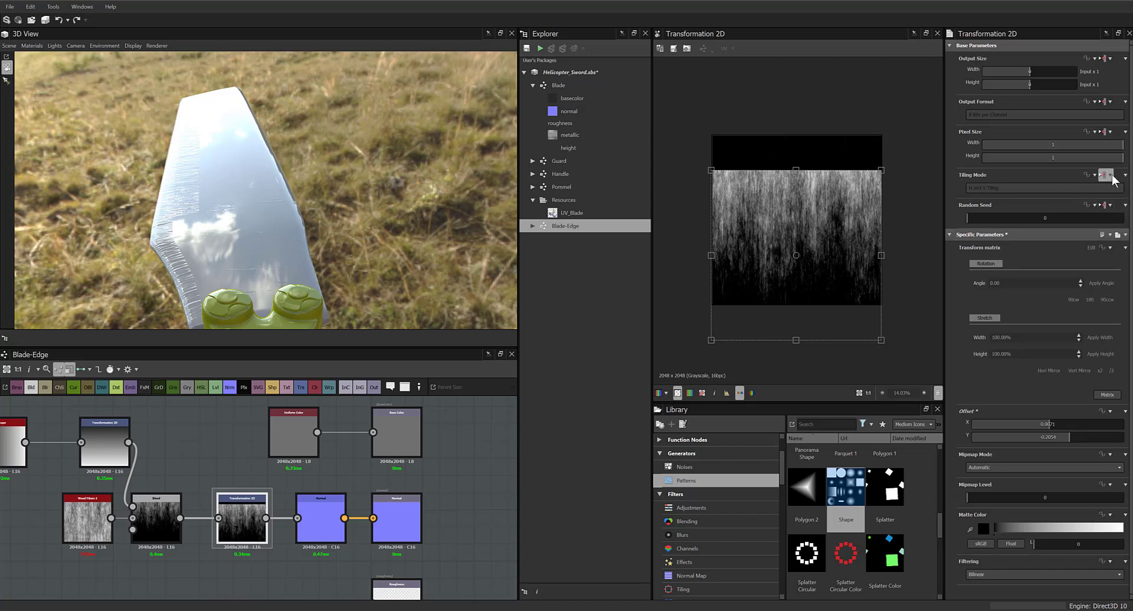
pyautogui.click(1110, 177)
pyautogui.click(1113, 188)
pyautogui.click(1105, 175)
pyautogui.click(1108, 200)
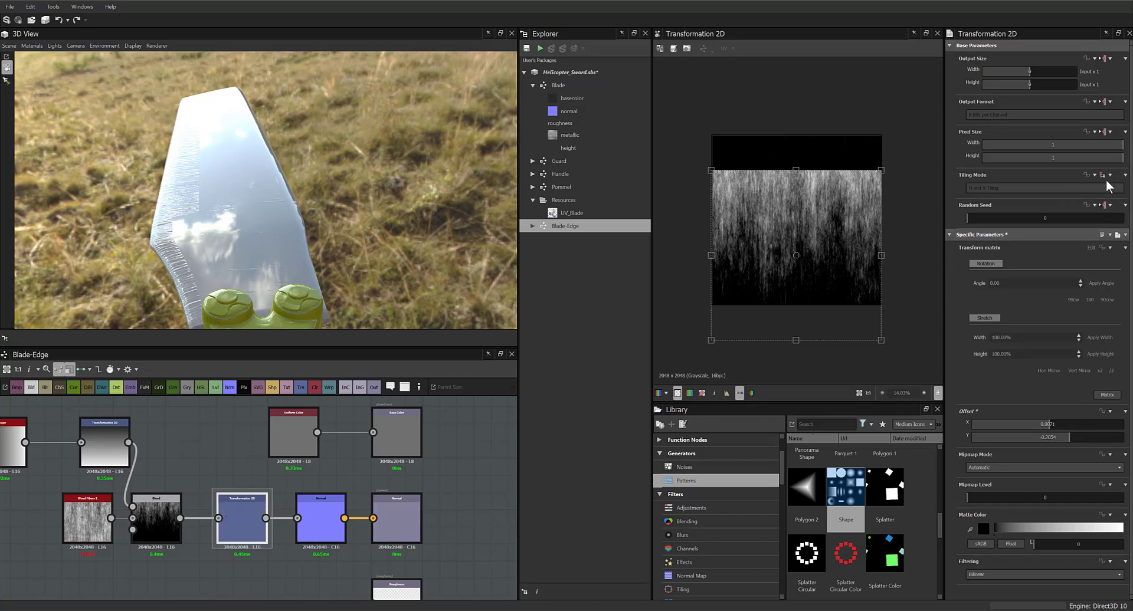
pyautogui.click(1094, 211)
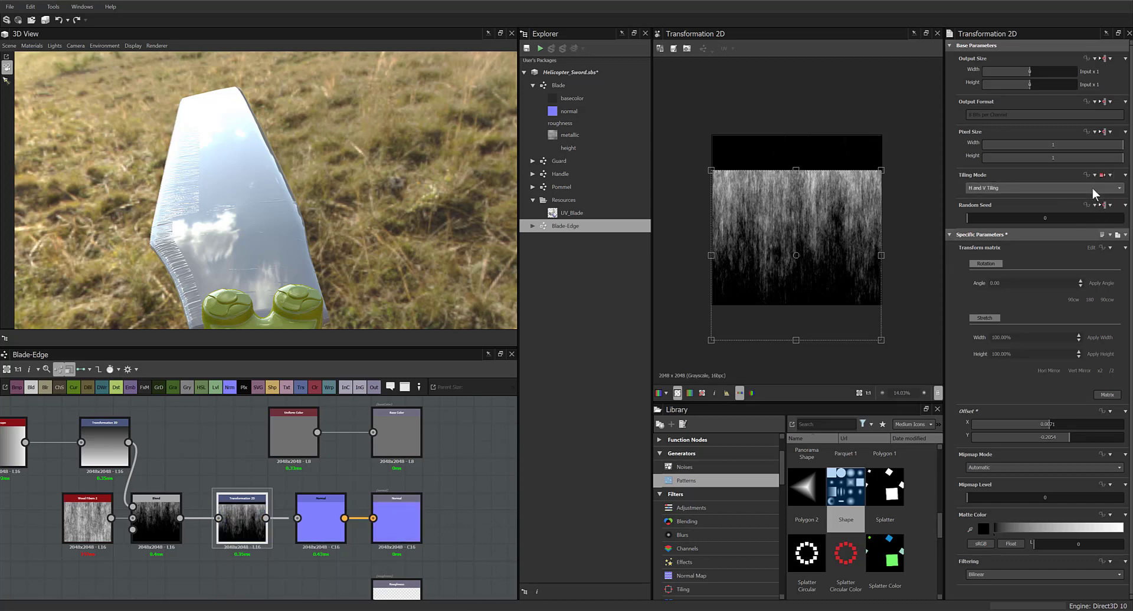
pyautogui.click(1091, 186)
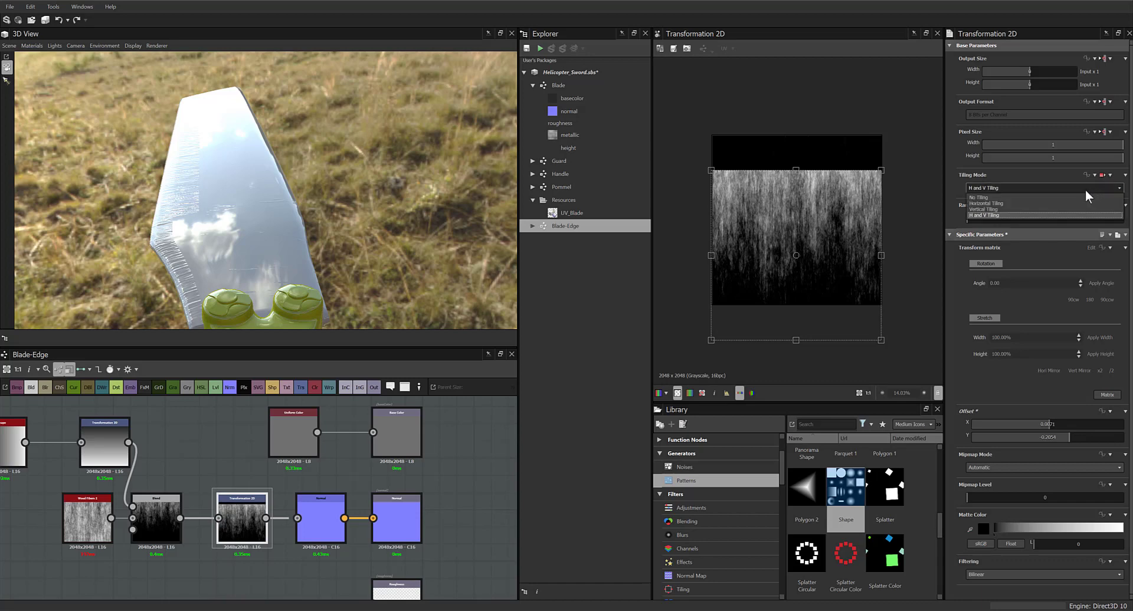
pyautogui.click(1004, 197)
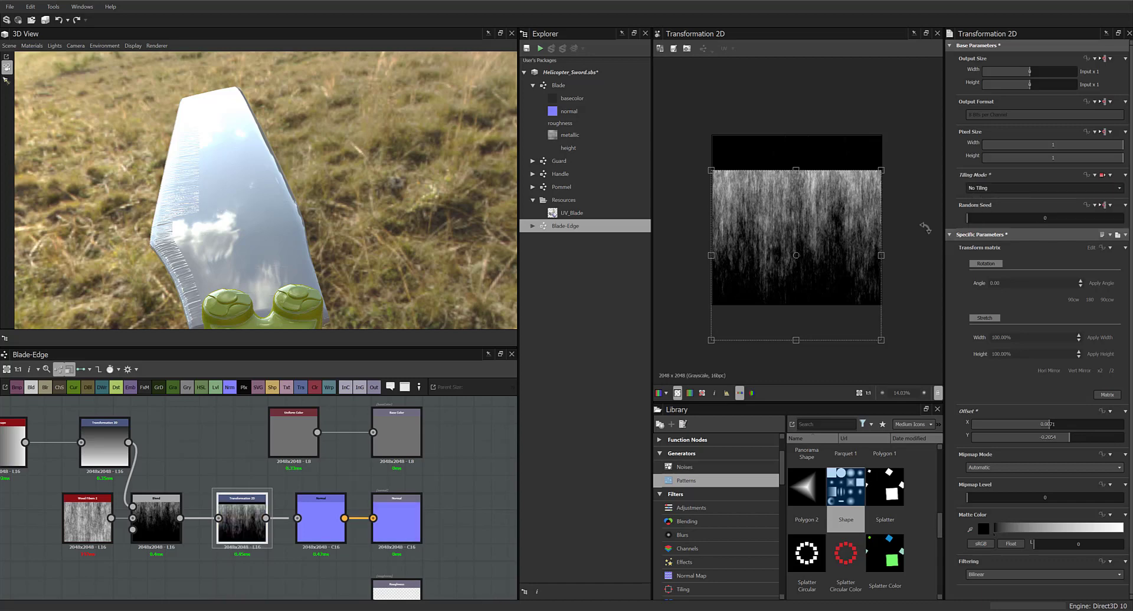
pyautogui.moveTo(793, 227)
pyautogui.mouseDown()
pyautogui.moveTo(790, 252)
pyautogui.moveTo(790, 184)
pyautogui.moveTo(789, 207)
pyautogui.mouseUp()
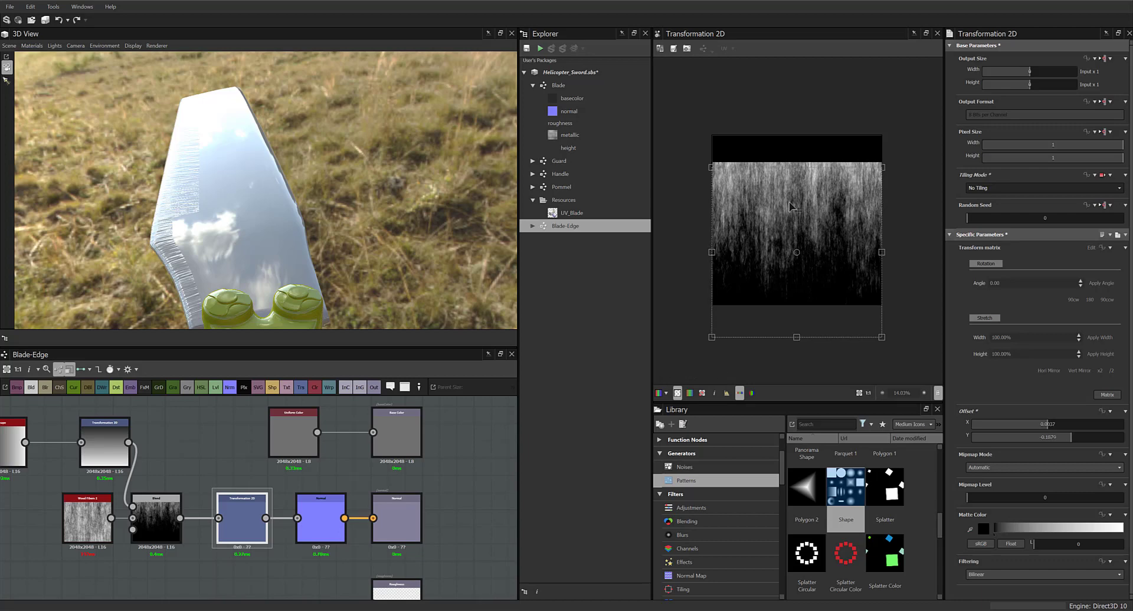
# Lower the intensity of the Normal node fed by the transformed streaks to 0.03
pyautogui.click(321, 517)
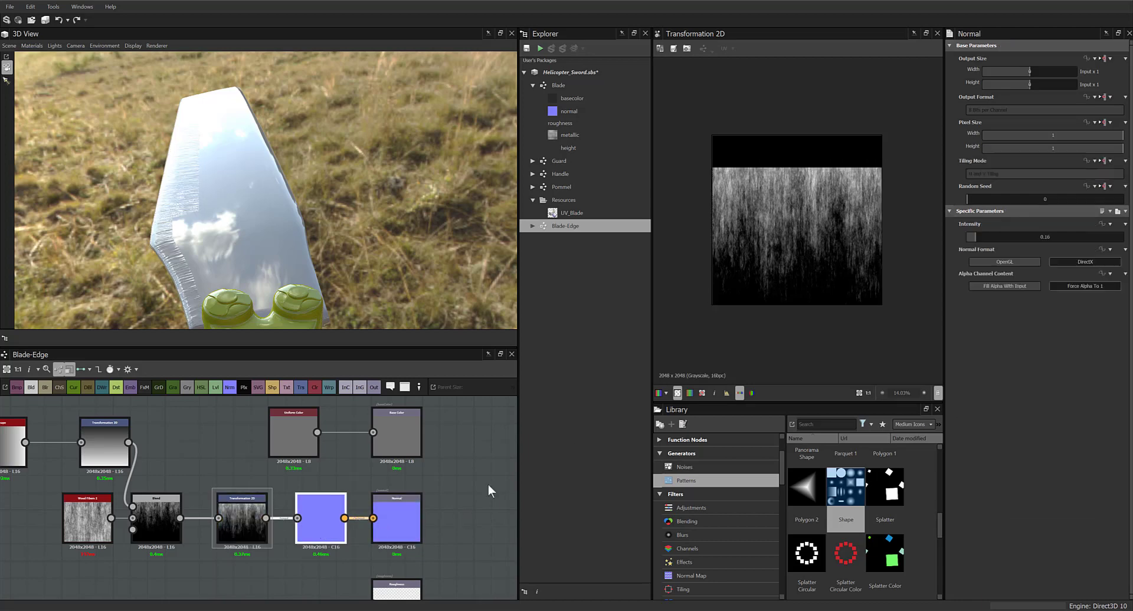
pyautogui.moveTo(974, 262); pyautogui.dragTo(969, 261)
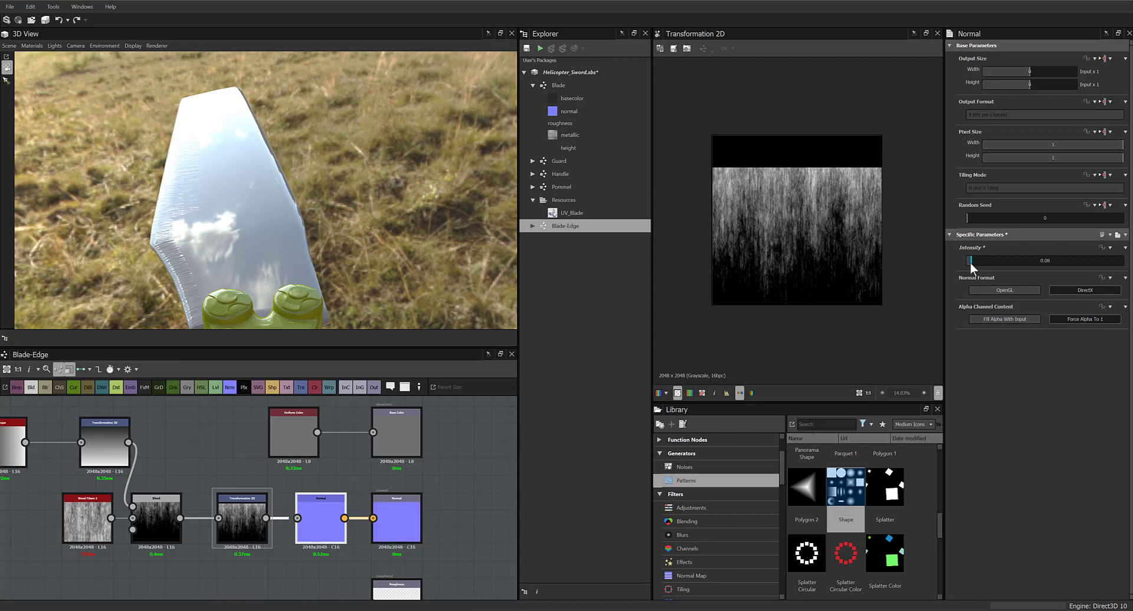
pyautogui.moveTo(970, 262); pyautogui.dragTo(968, 264)
pyautogui.moveTo(409, 250)
pyautogui.mouseDown()
pyautogui.moveTo(449, 239)
pyautogui.moveTo(459, 285)
pyautogui.moveTo(478, 303)
pyautogui.moveTo(555, 286)
pyautogui.moveTo(602, 243)
pyautogui.moveTo(509, 239)
pyautogui.moveTo(435, 263)
pyautogui.moveTo(395, 240)
pyautogui.moveTo(410, 265)
pyautogui.mouseUp()
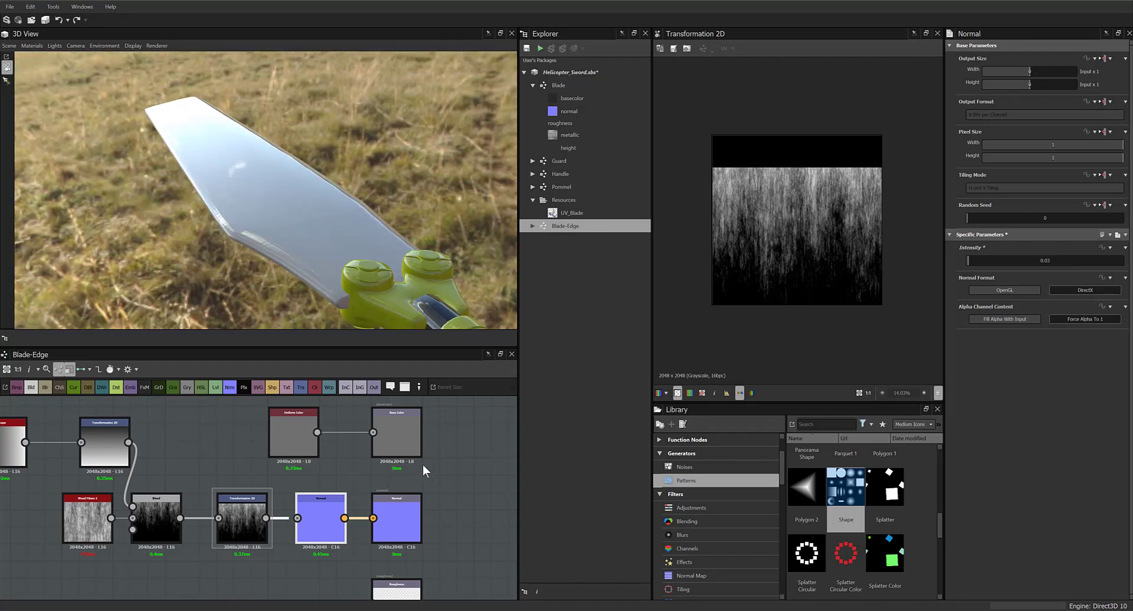
# Examine the library's noise generators for a texture suited to the blade edge's roughness output
pyautogui.scroll(-4, 446, 476)
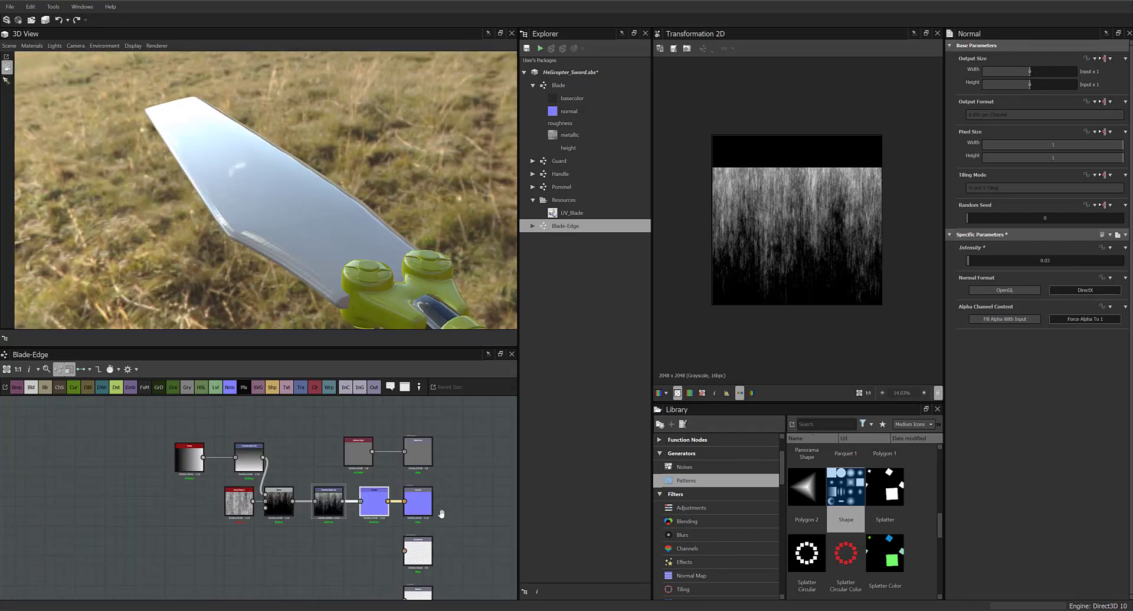
pyautogui.scroll(2, 427, 458)
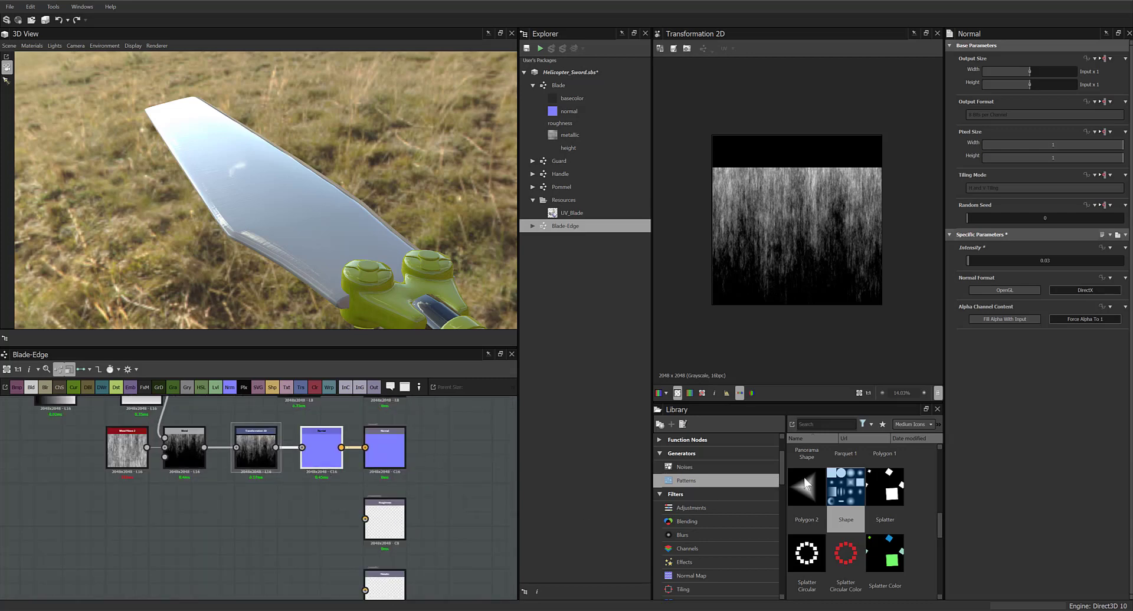
pyautogui.click(715, 467)
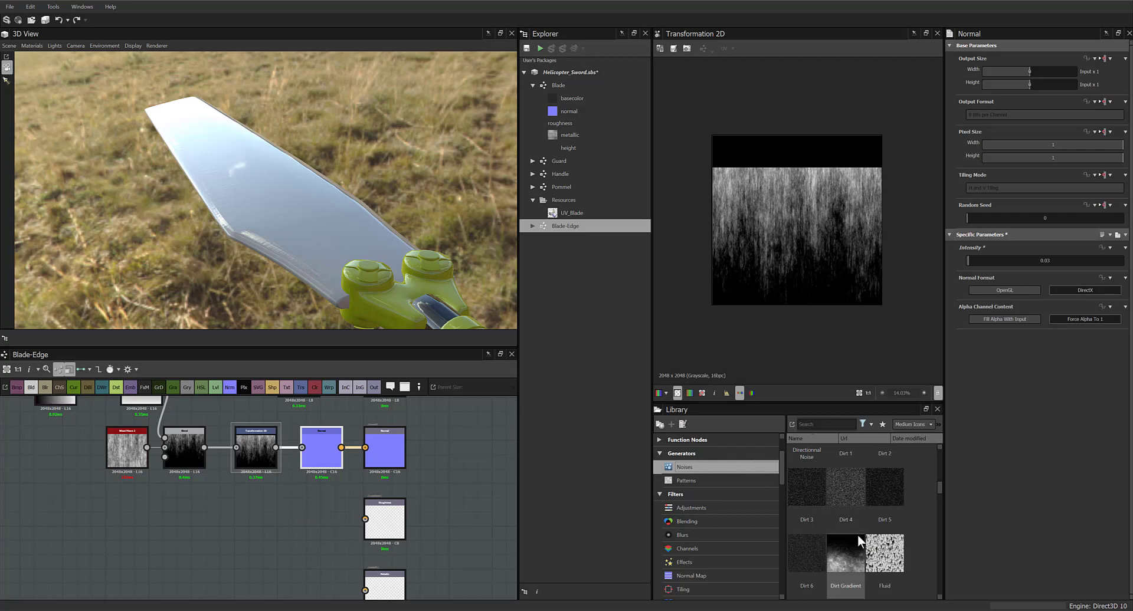
pyautogui.scroll(2, 858, 535)
pyautogui.scroll(1, 859, 536)
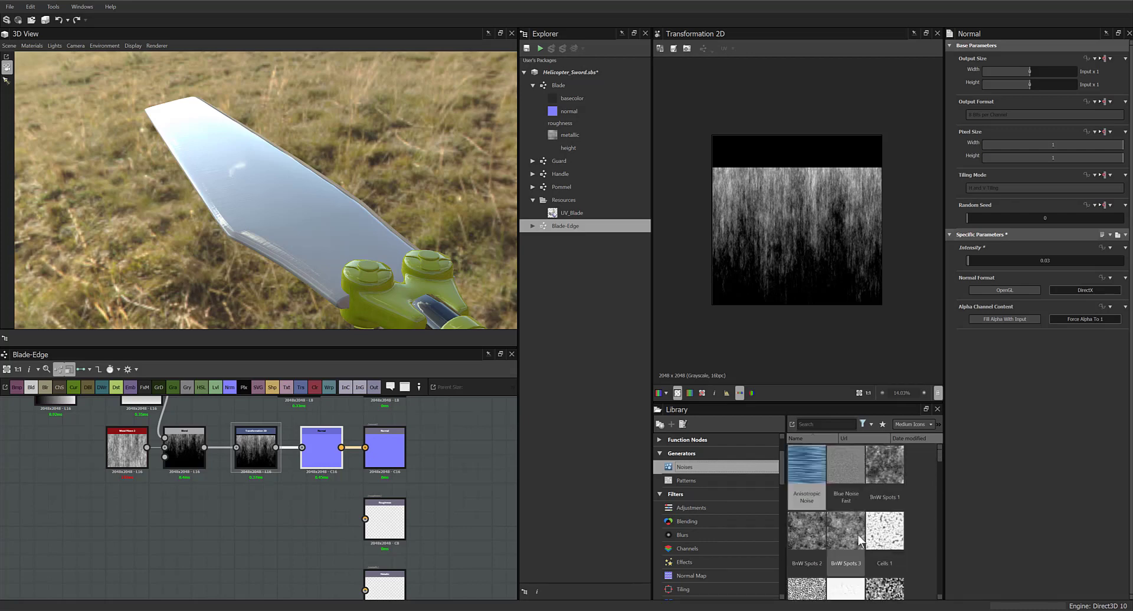
pyautogui.scroll(-5, 853, 525)
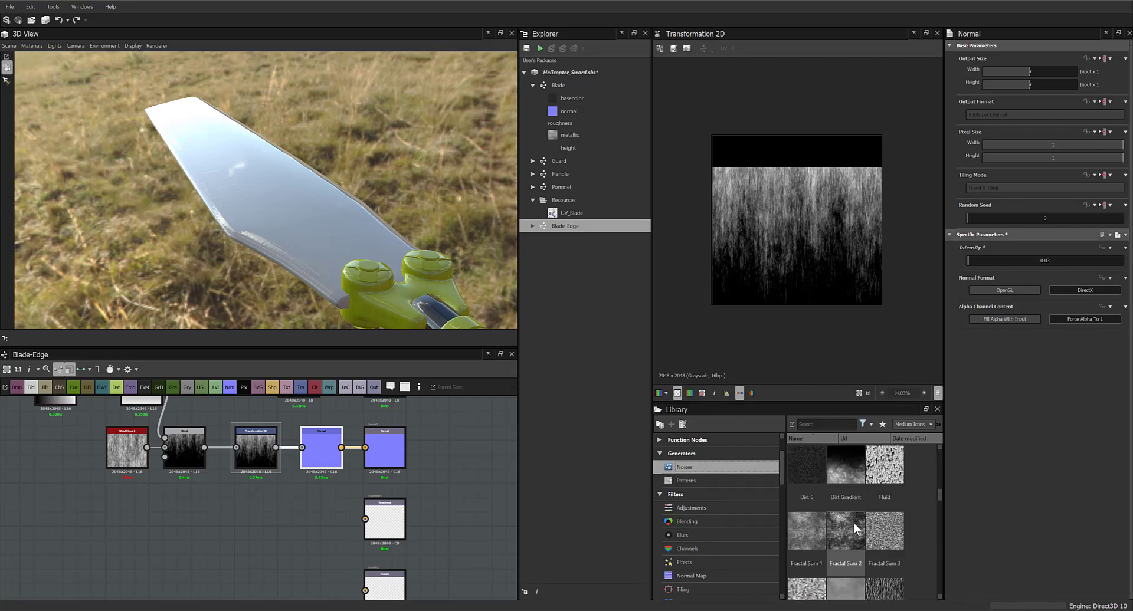
pyautogui.scroll(-2, 853, 523)
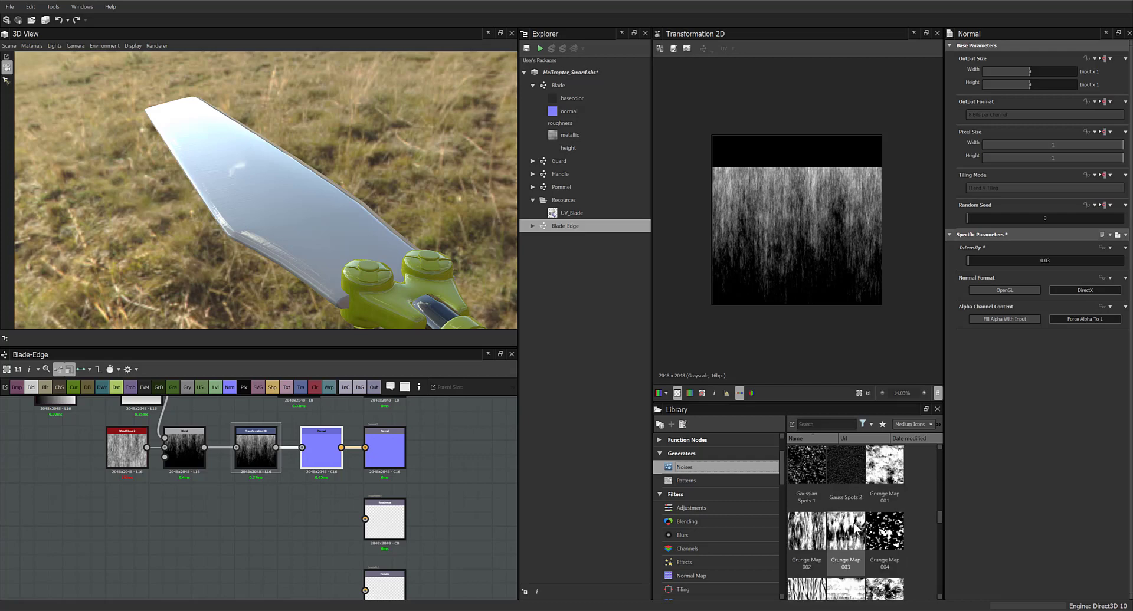
pyautogui.scroll(-2, 855, 526)
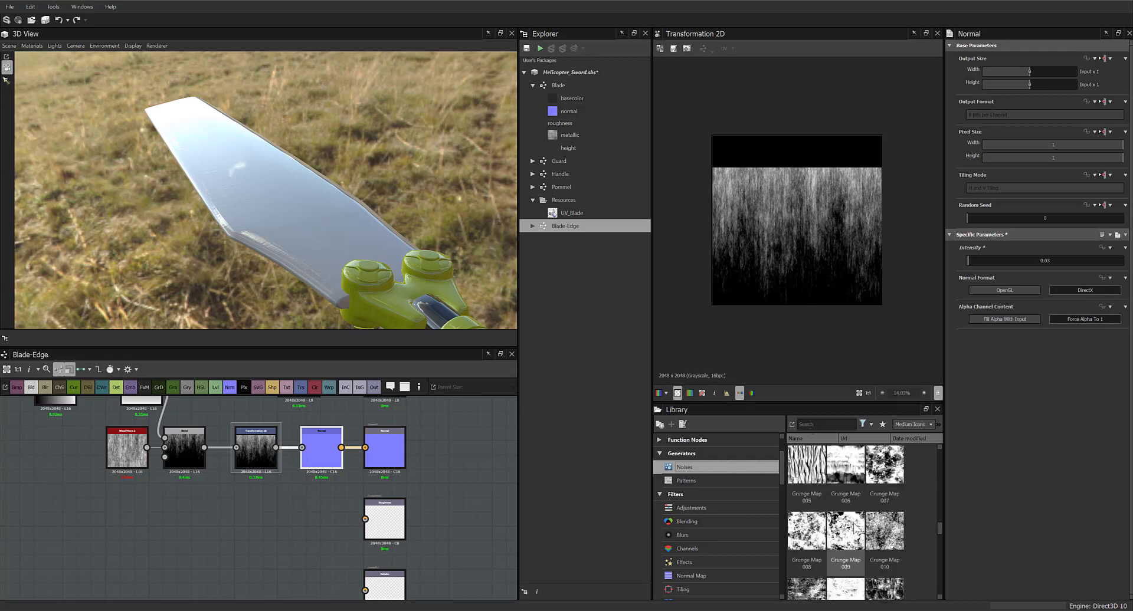
pyautogui.scroll(-1, 855, 527)
pyautogui.scroll(-5, 854, 526)
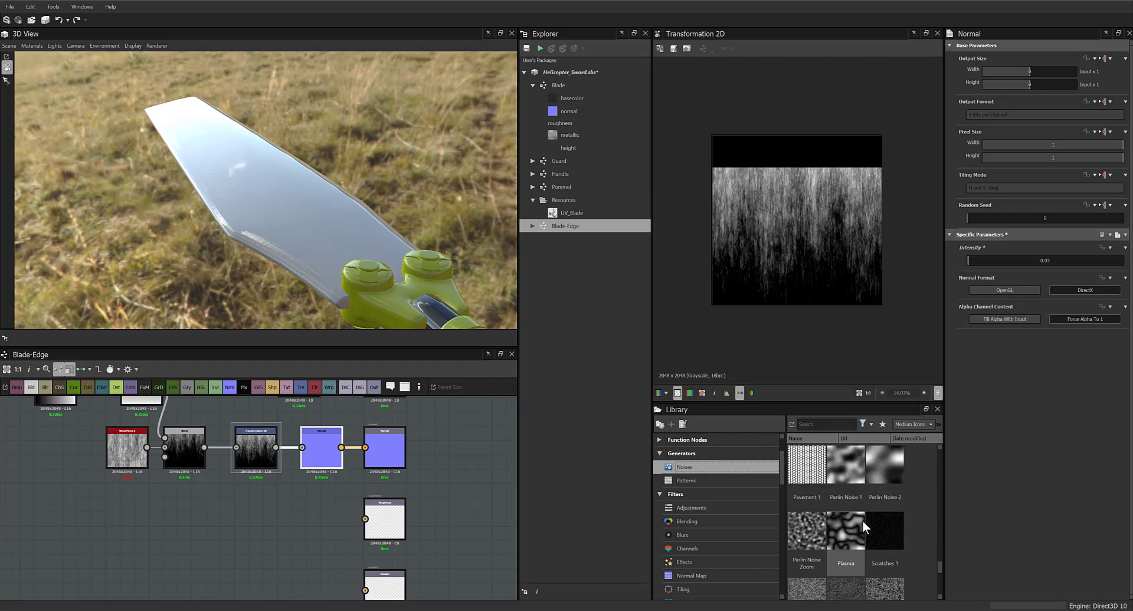
pyautogui.scroll(-3, 861, 525)
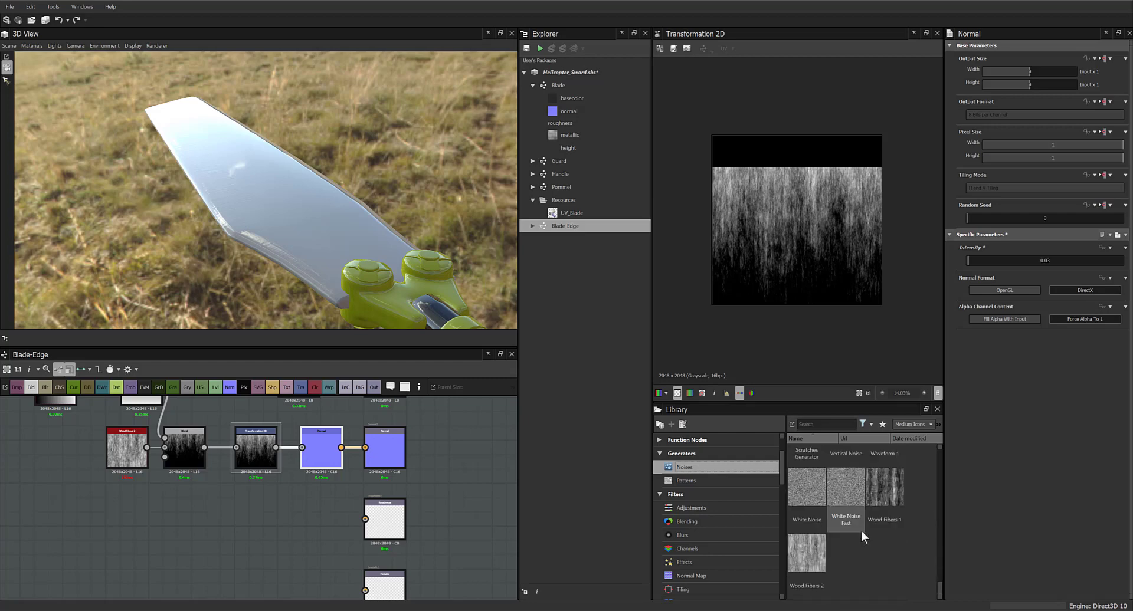
pyautogui.scroll(3, 862, 530)
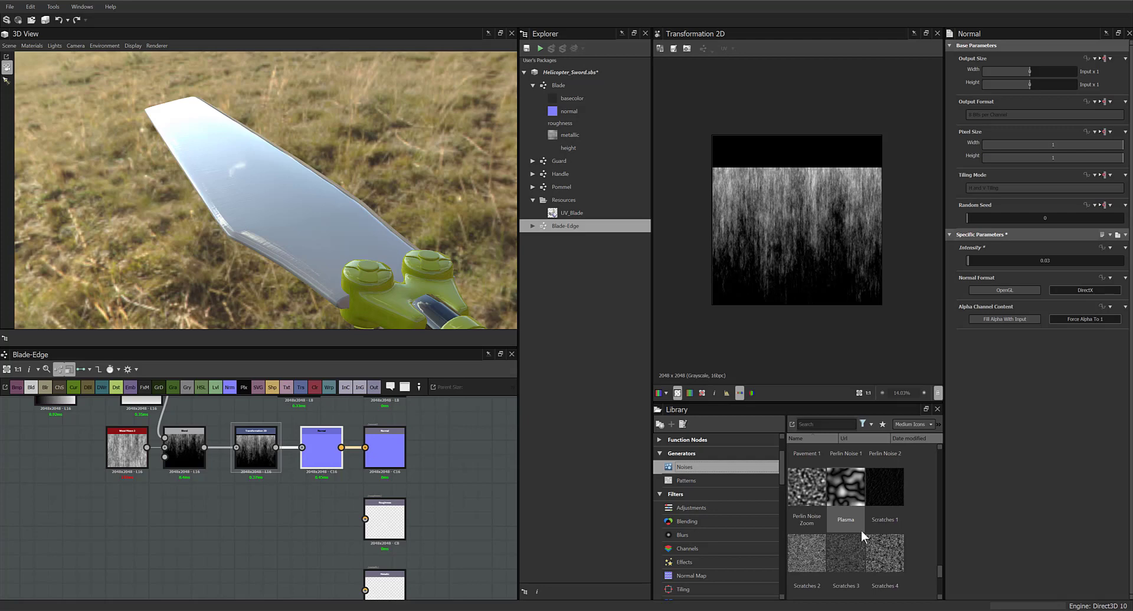
pyautogui.scroll(3, 858, 530)
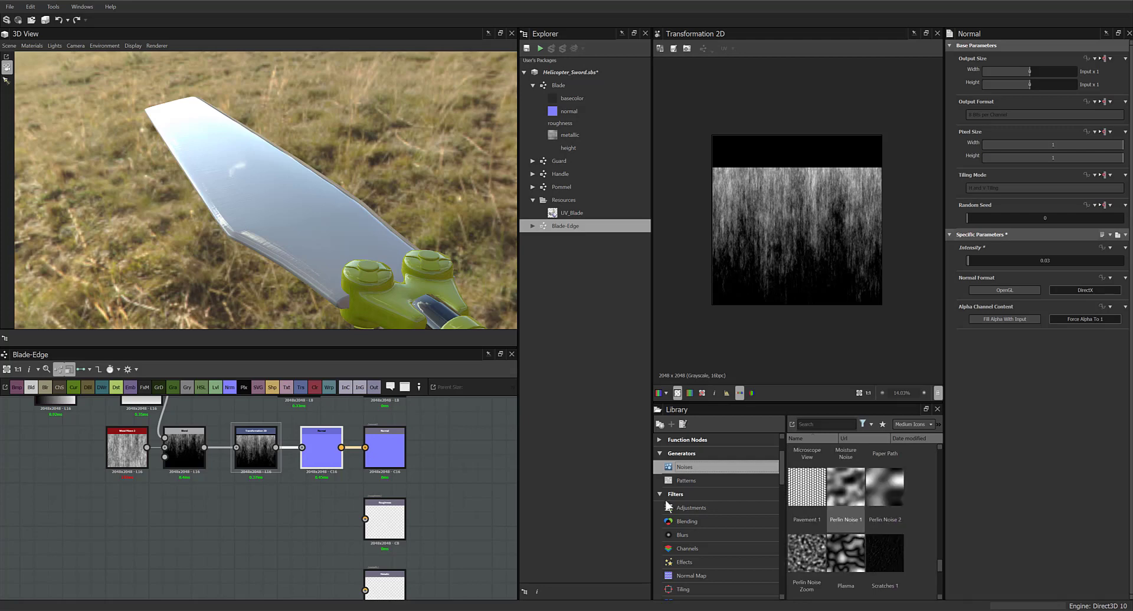
pyautogui.scroll(-3, 205, 513)
# Duplicate the Shape gradation node, place the copy beside the Roughness output and connect it to that output
pyautogui.moveTo(206, 513); pyautogui.dragTo(248, 519, button='middle')
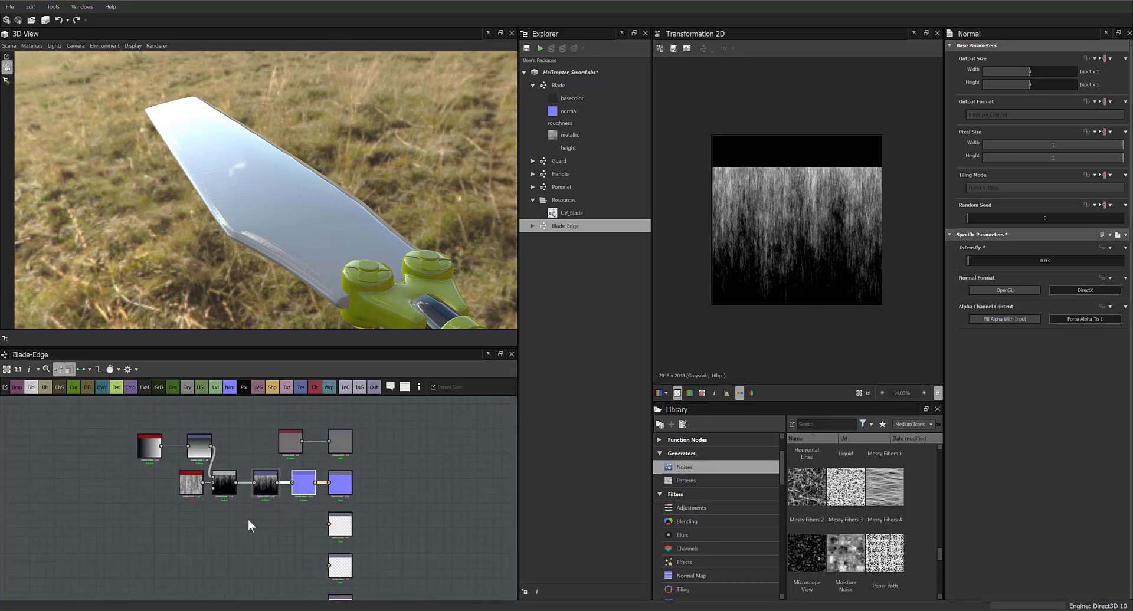
pyautogui.click(165, 452)
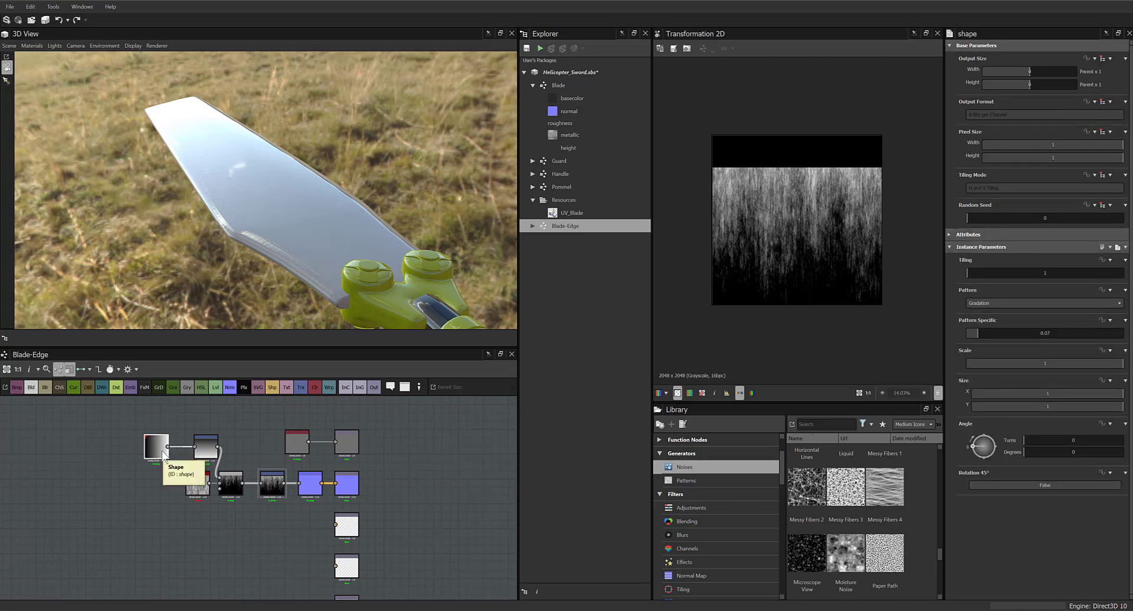
pyautogui.hotkey('ctrl', 'v')
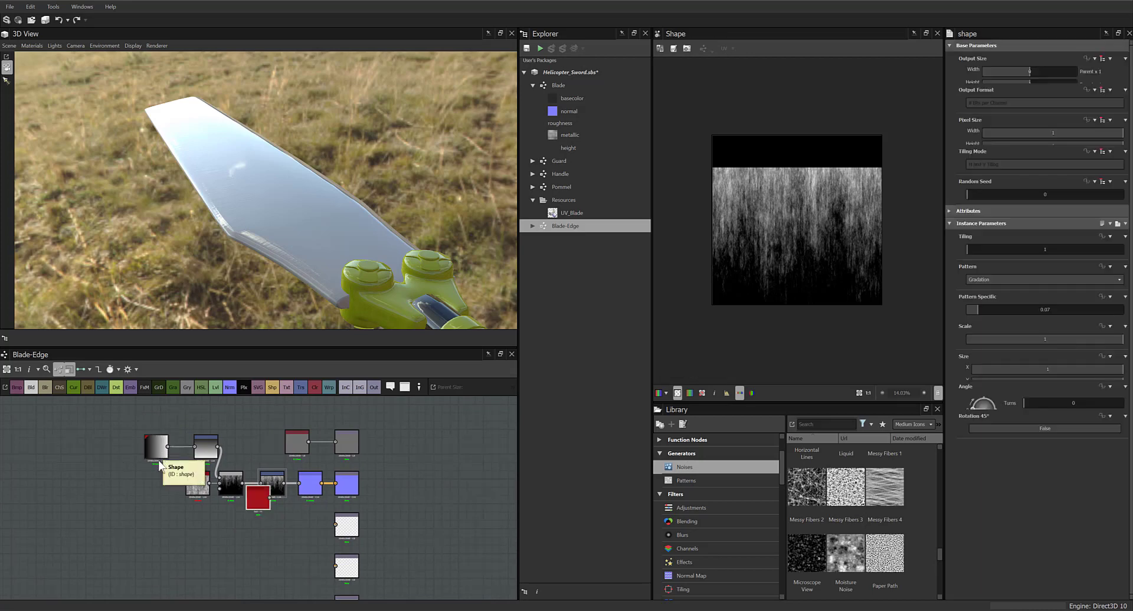
pyautogui.moveTo(256, 507); pyautogui.dragTo(287, 550)
pyautogui.moveTo(300, 541); pyautogui.dragTo(337, 508)
pyautogui.scroll(4, 300, 533)
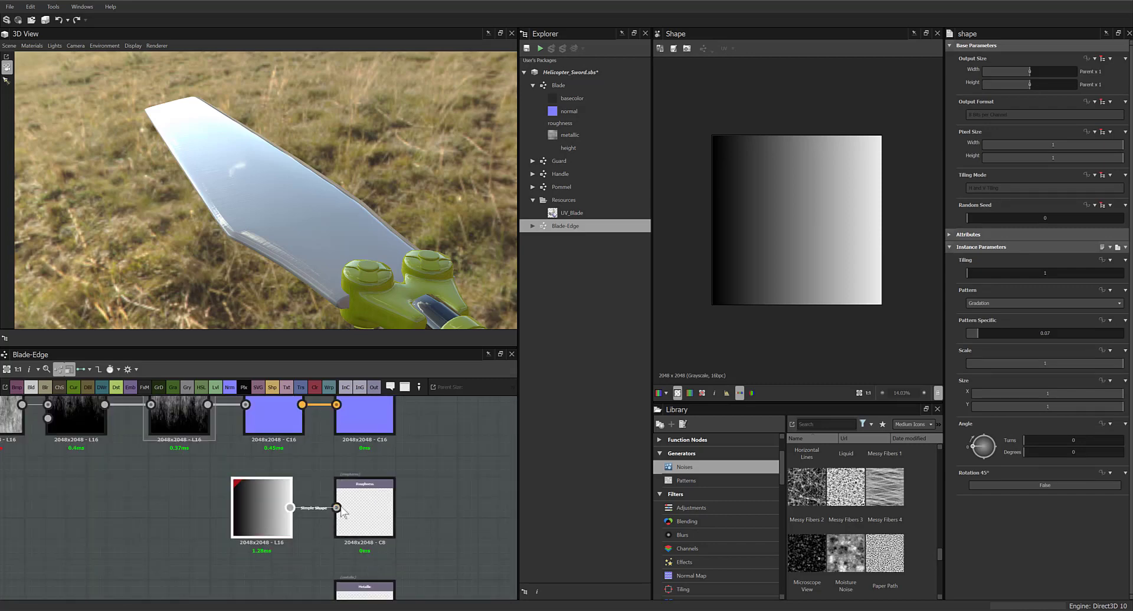
pyautogui.moveTo(200, 255); pyautogui.dragTo(279, 324)
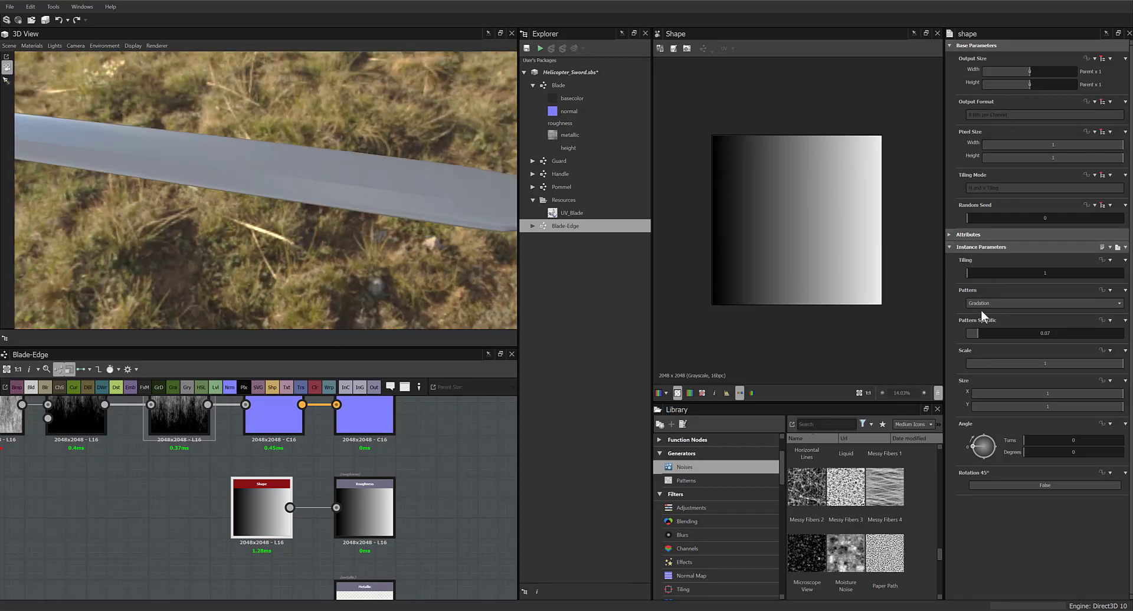
# Try rotating the roughness Shape gradation, with angles of 180 and 90 degrees, and check the reflection on the blade
pyautogui.click(1073, 452)
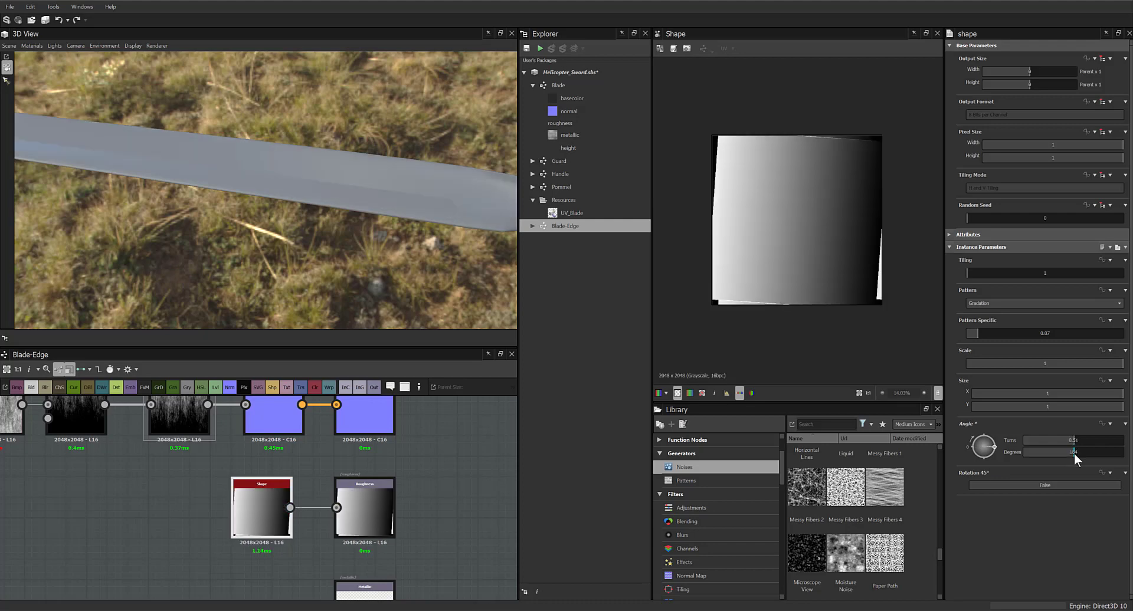
pyautogui.moveTo(1074, 453); pyautogui.dragTo(1060, 451)
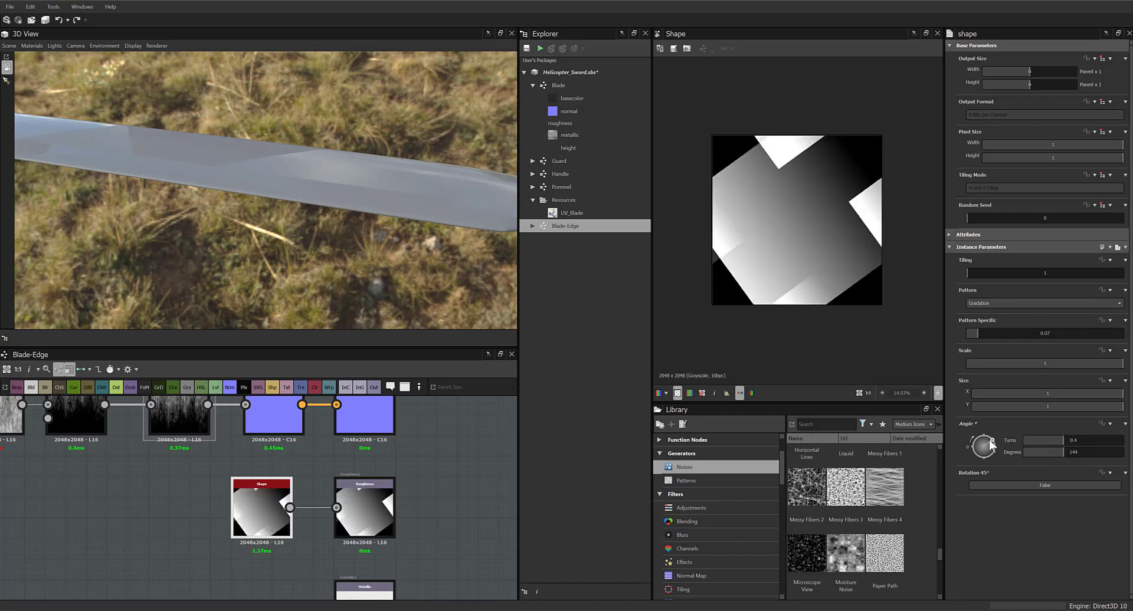
pyautogui.click(1024, 453)
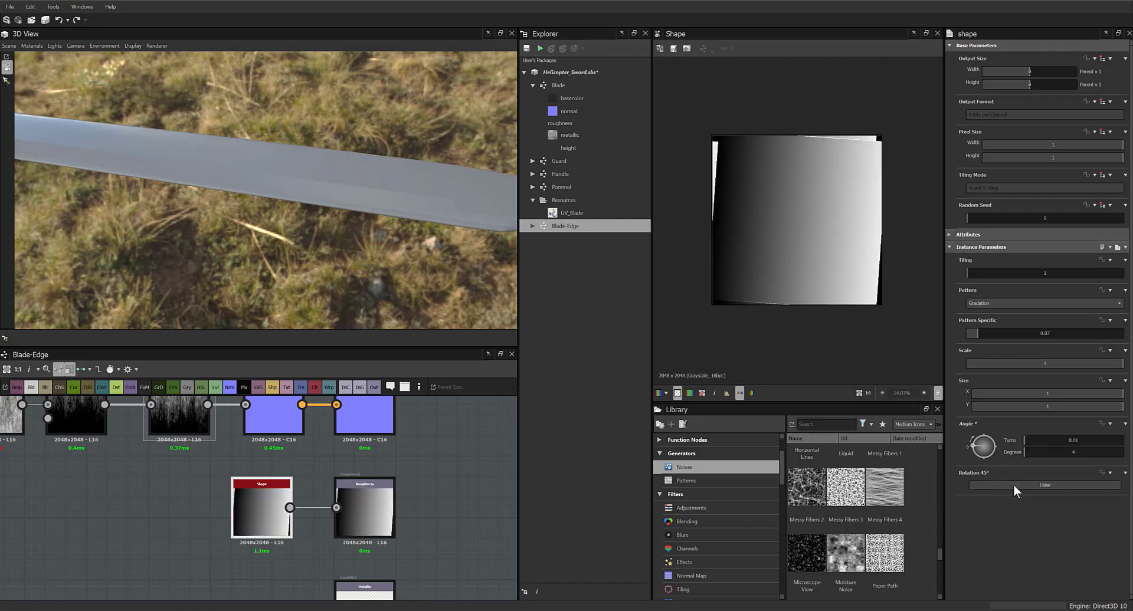
pyautogui.doubleClick(1071, 451)
pyautogui.write('180')
pyautogui.press('Return')
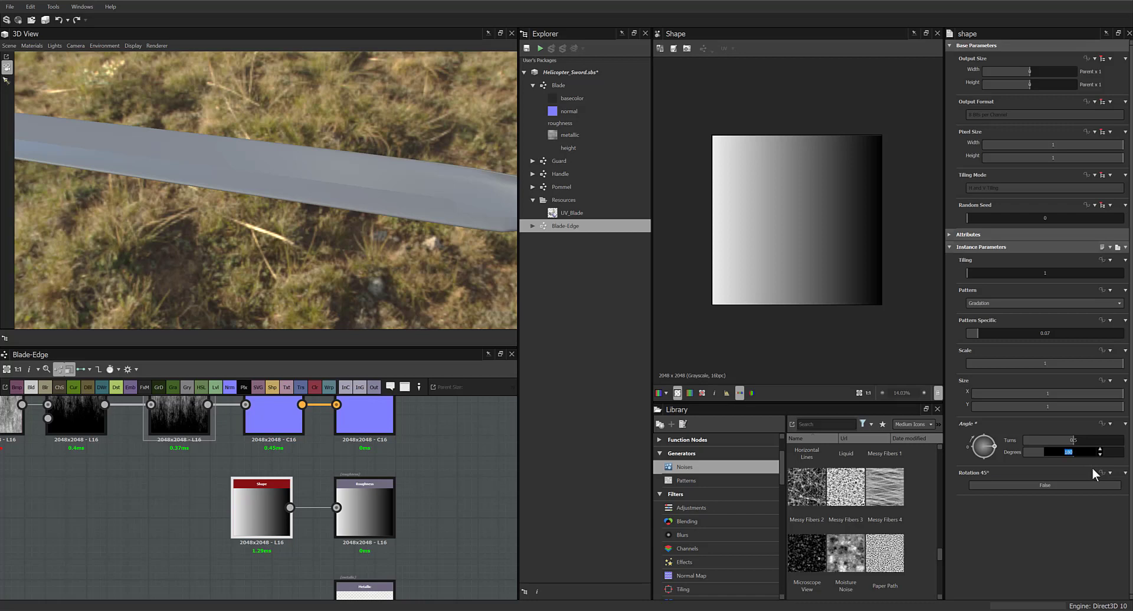
pyautogui.write('90')
pyautogui.press('Return')
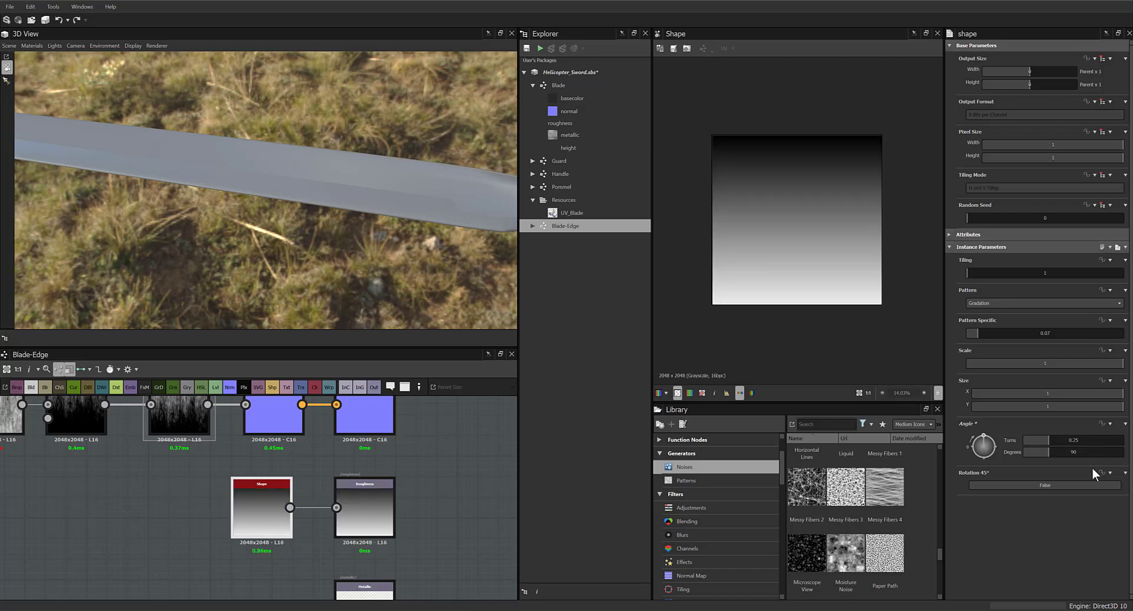
pyautogui.moveTo(400, 273); pyautogui.dragTo(275, 263)
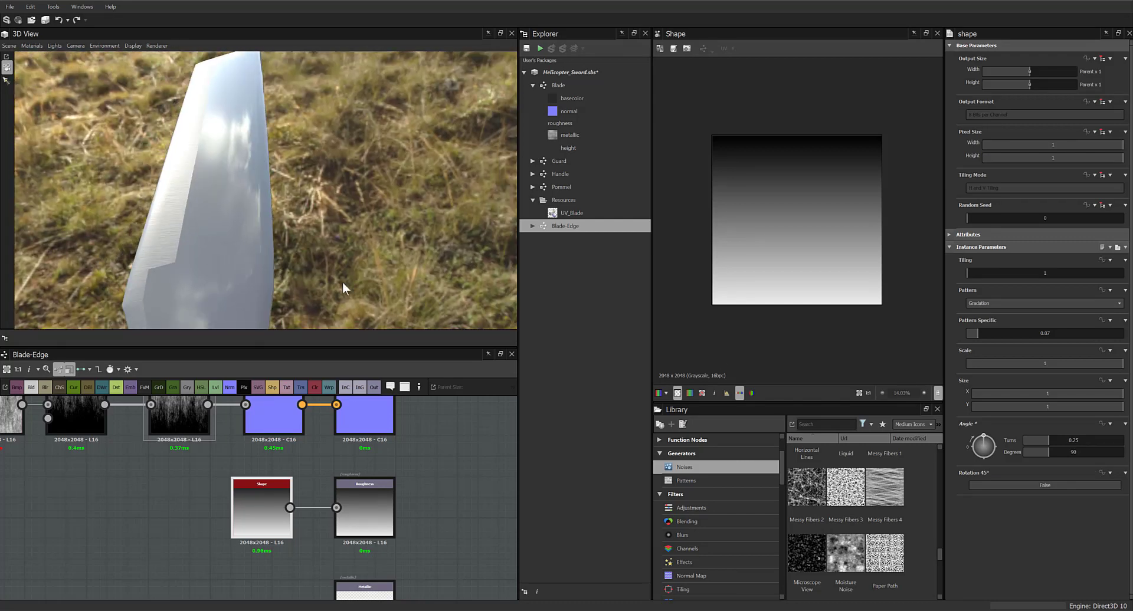
# Set the roughness Shape gradation's angle to -90 degrees and check the blade from another viewpoint
pyautogui.moveTo(1068, 452); pyautogui.dragTo(1072, 452)
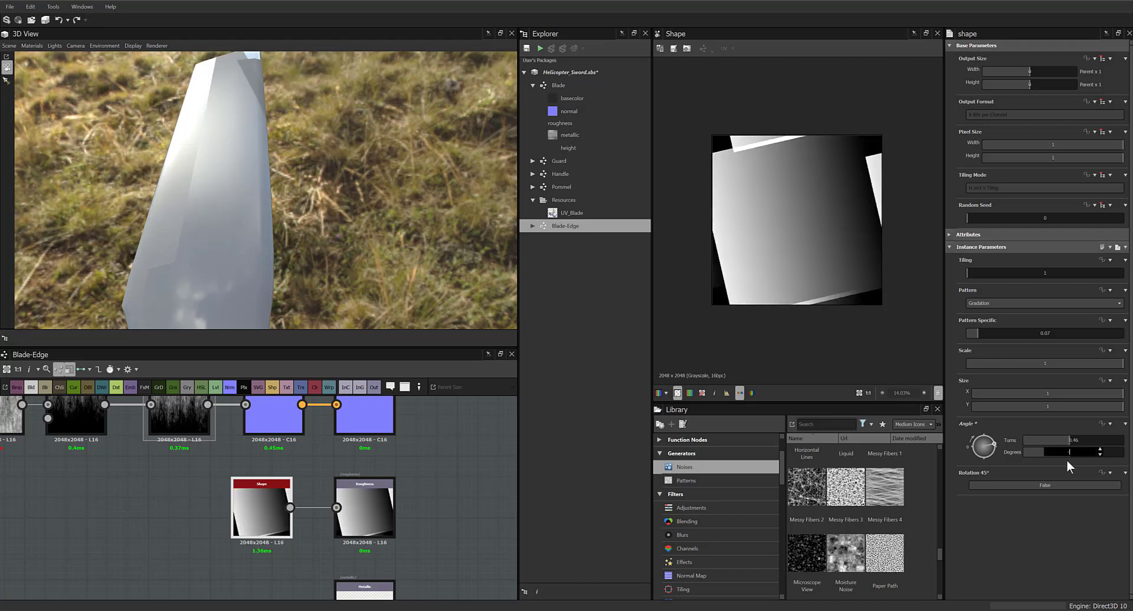
pyautogui.write('-90')
pyautogui.press('Return')
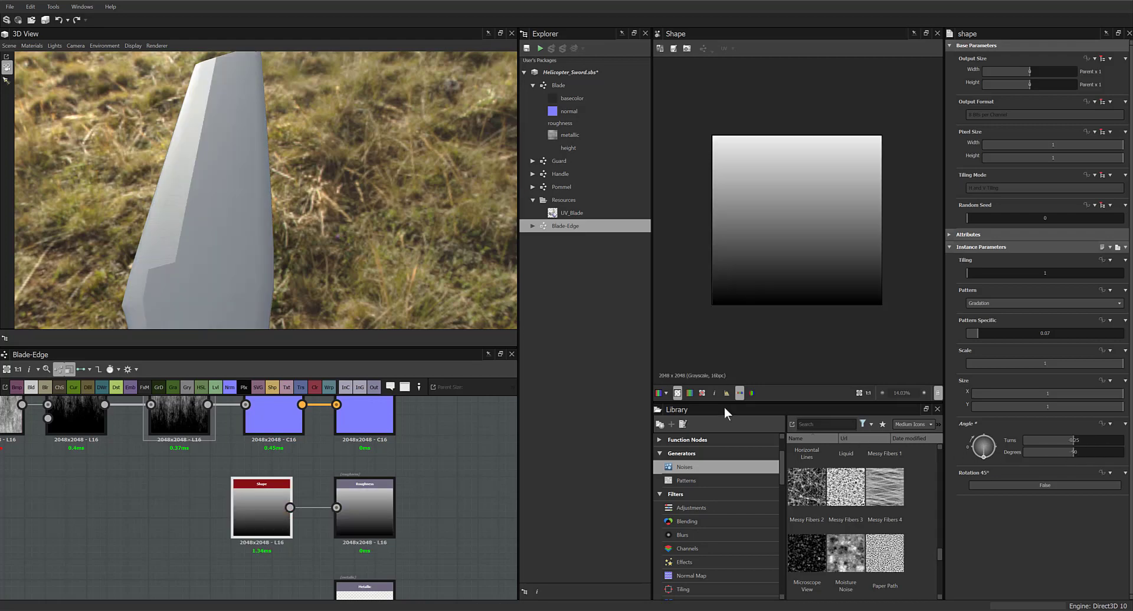
pyautogui.moveTo(354, 275); pyautogui.dragTo(321, 349)
pyautogui.scroll(-3, 354, 425)
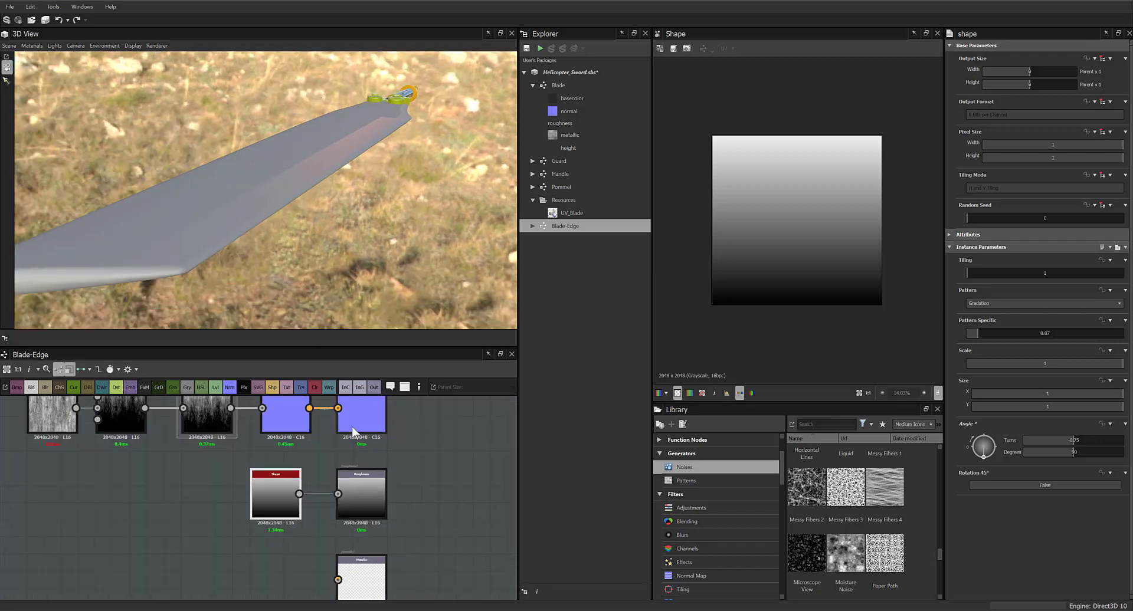
# Move the flat grey node away from the base color output to free up space above the graph
pyautogui.scroll(-1, 425, 442)
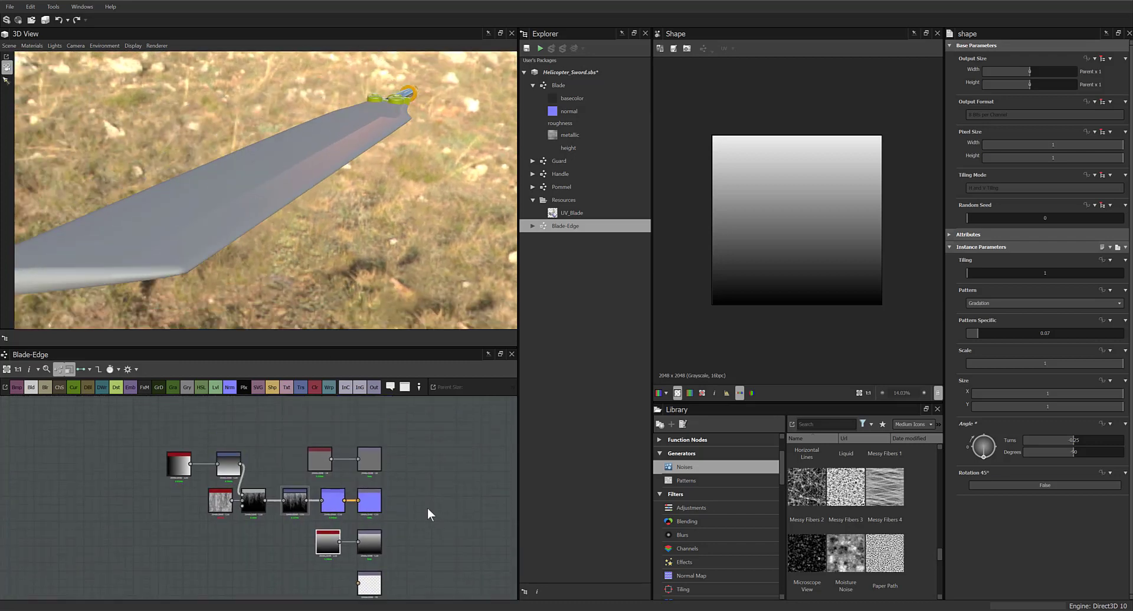
pyautogui.scroll(1, 427, 507)
pyautogui.moveTo(397, 465); pyautogui.dragTo(418, 505, button='middle')
pyautogui.moveTo(325, 487); pyautogui.dragTo(309, 446)
pyautogui.scroll(1, 352, 445)
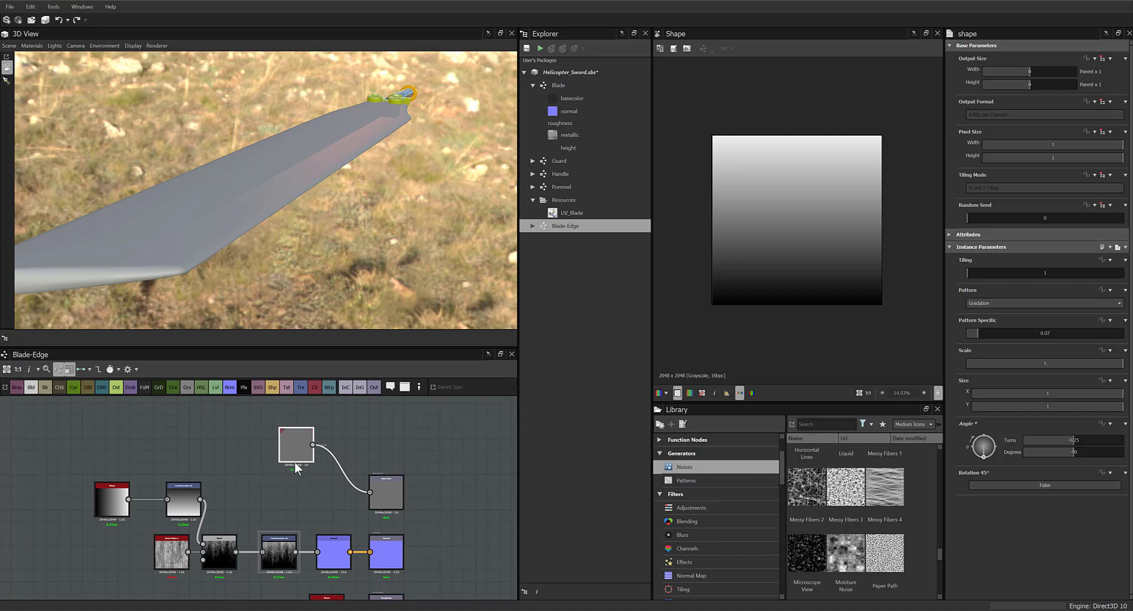
# Duplicate the roughness Shape gradation, connect the copy to the base color output in place of the flat grey node, and move the grey node aside
pyautogui.scroll(-1, 320, 504)
pyautogui.scroll(-1, 319, 503)
pyautogui.click(322, 577)
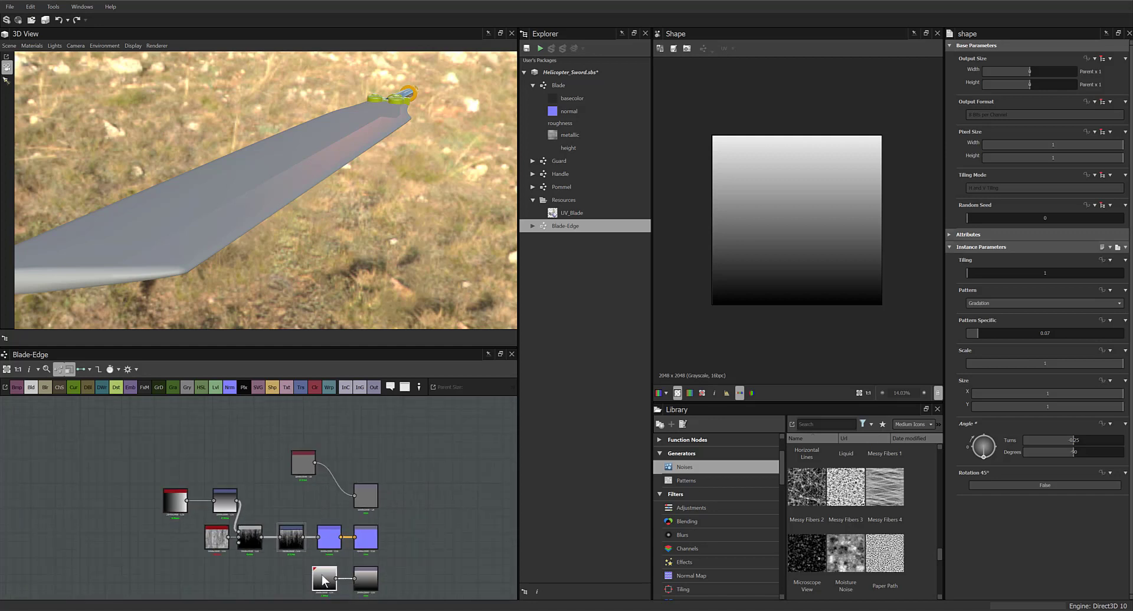
pyautogui.hotkey('ctrl', 'd')
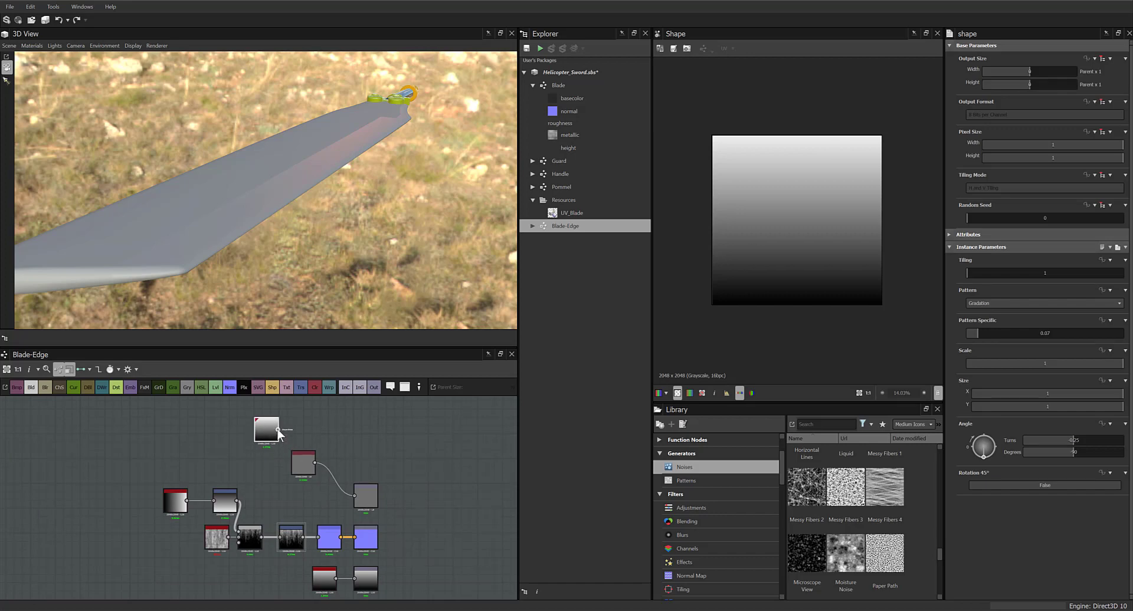
pyautogui.moveTo(278, 430); pyautogui.dragTo(355, 496)
pyautogui.moveTo(298, 462); pyautogui.dragTo(295, 486)
# Set the base color gradation's Pattern Specific value to 0.62 and check the darkened blade edge in the 3D view
pyautogui.moveTo(283, 261); pyautogui.dragTo(259, 296)
pyautogui.scroll(3, 259, 296)
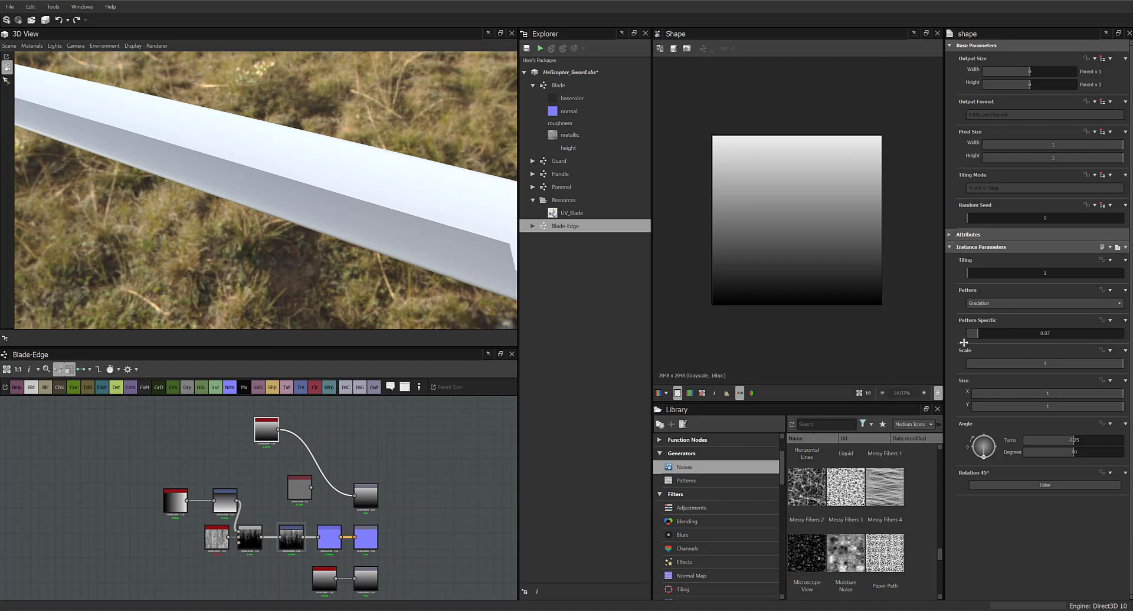
pyautogui.moveTo(988, 337); pyautogui.dragTo(1063, 336)
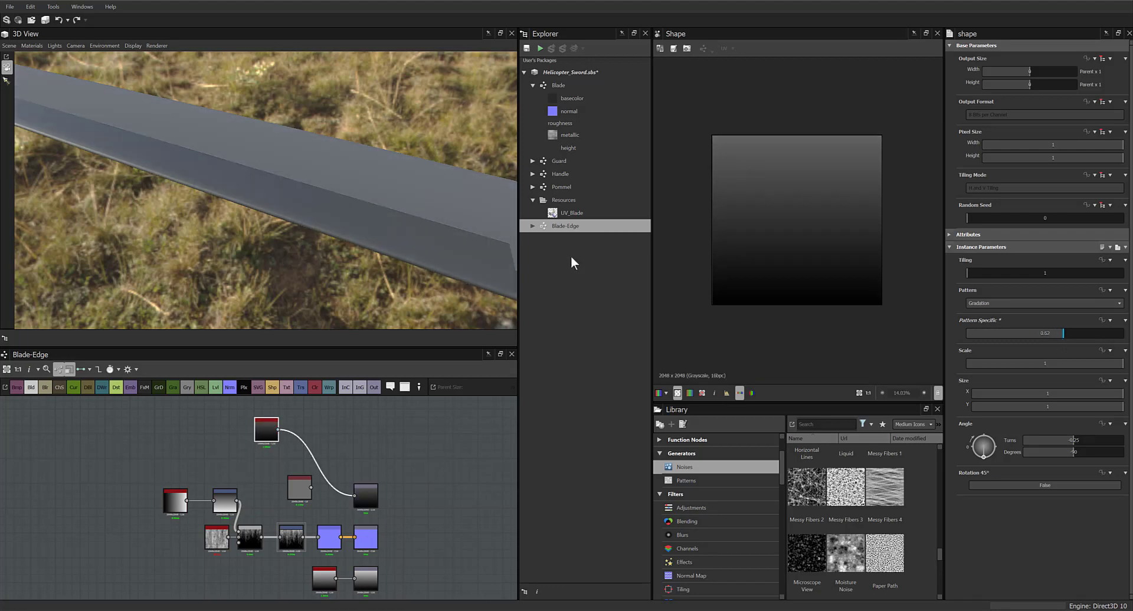
pyautogui.moveTo(344, 285); pyautogui.dragTo(428, 387)
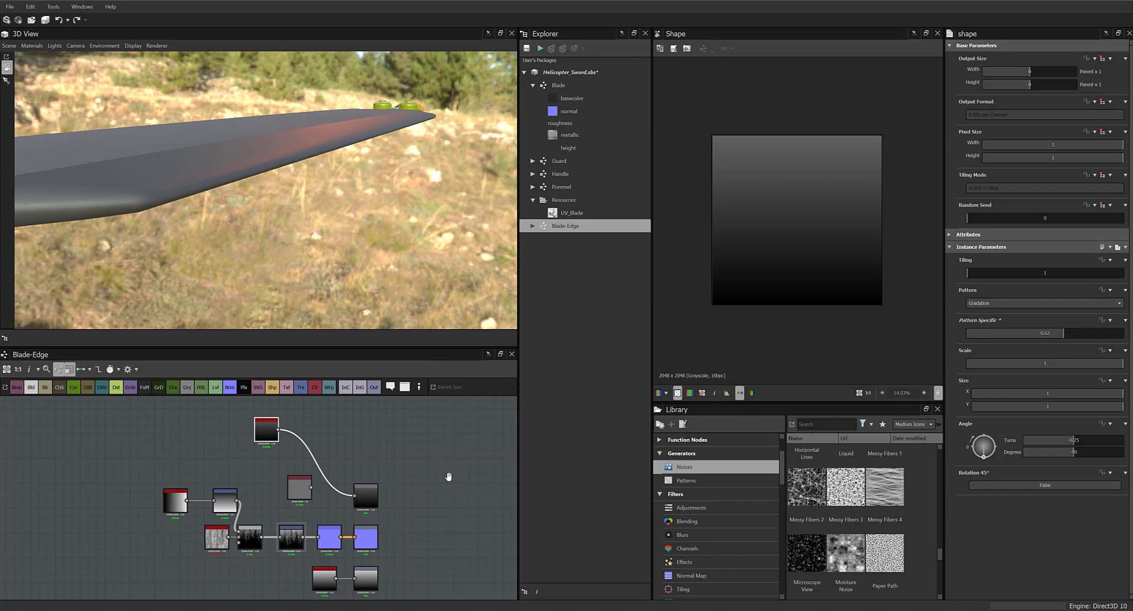
# Connect the base color Shape gradation to the Metallic output as well and check the blade tip in the 3D view
pyautogui.moveTo(449, 477); pyautogui.dragTo(456, 410, button='middle')
pyautogui.scroll(3, 452, 480)
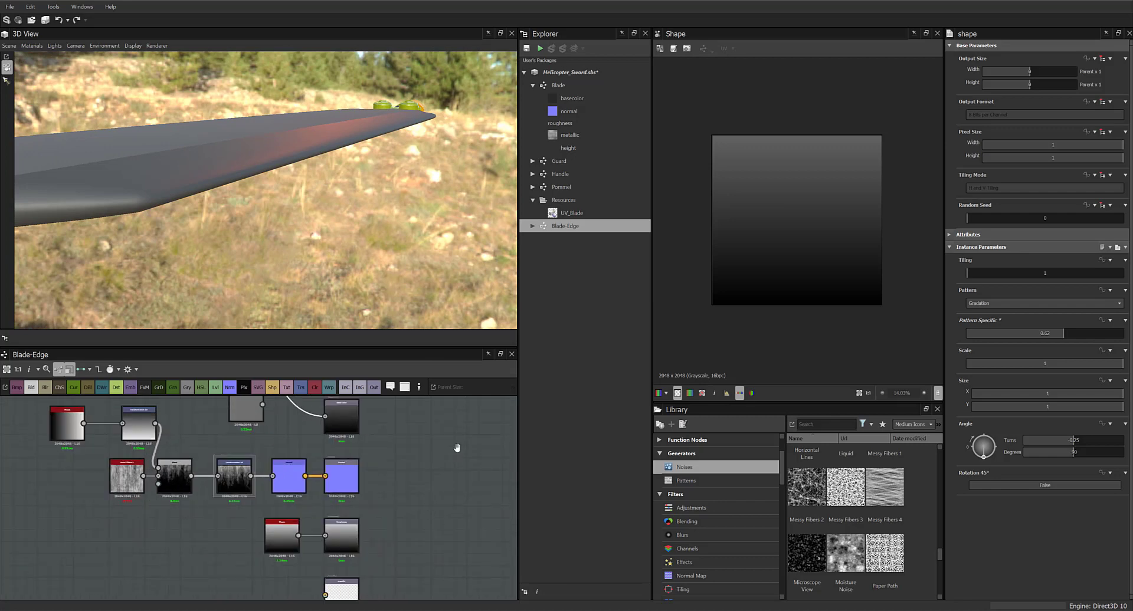
pyautogui.moveTo(457, 447); pyautogui.dragTo(467, 410, button='middle')
pyautogui.scroll(-4, 470, 413)
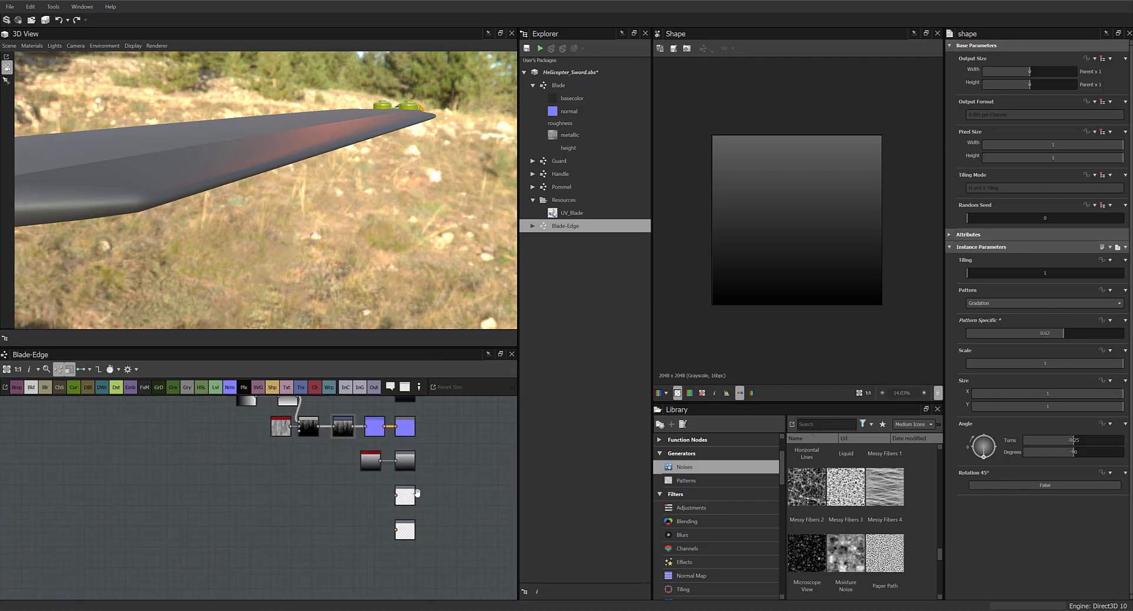
pyautogui.moveTo(416, 493); pyautogui.dragTo(384, 542, button='middle')
pyautogui.scroll(-1, 412, 485)
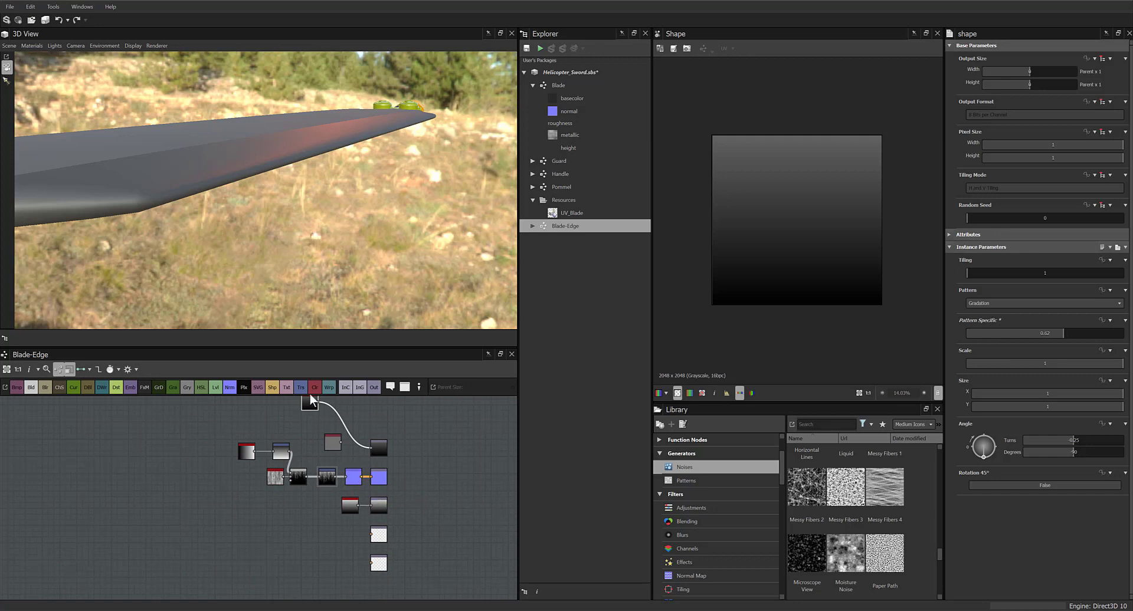
pyautogui.moveTo(315, 402); pyautogui.dragTo(370, 535)
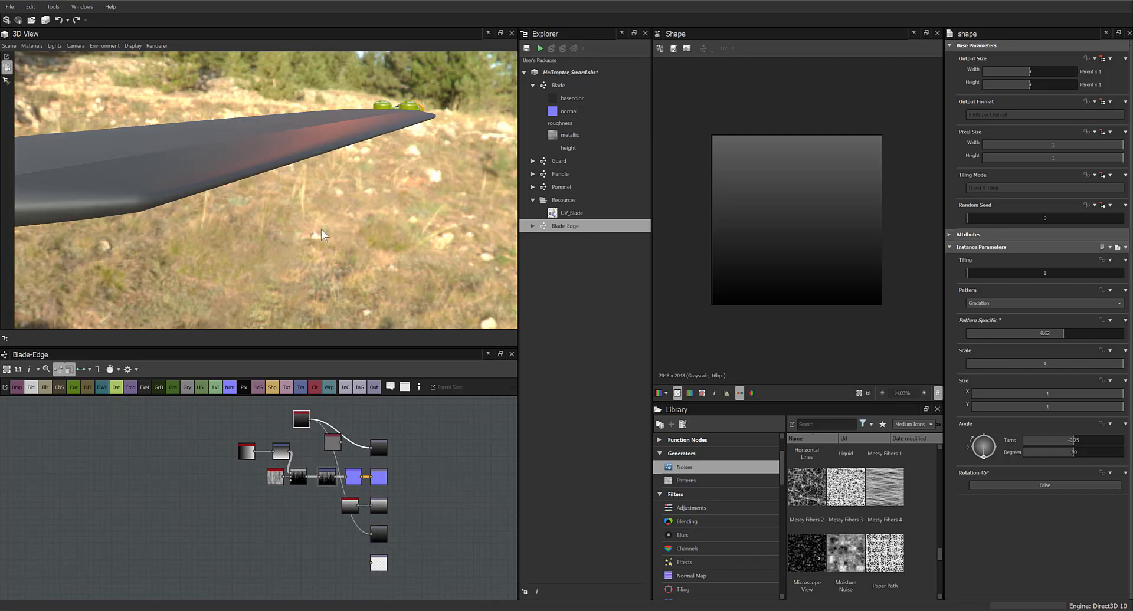
pyautogui.moveTo(320, 234); pyautogui.dragTo(155, 247)
# Move the shared Shape gradation to the far left of the graph and insert a Levels node on its link to the Metallic output
pyautogui.moveTo(302, 421); pyautogui.dragTo(172, 453)
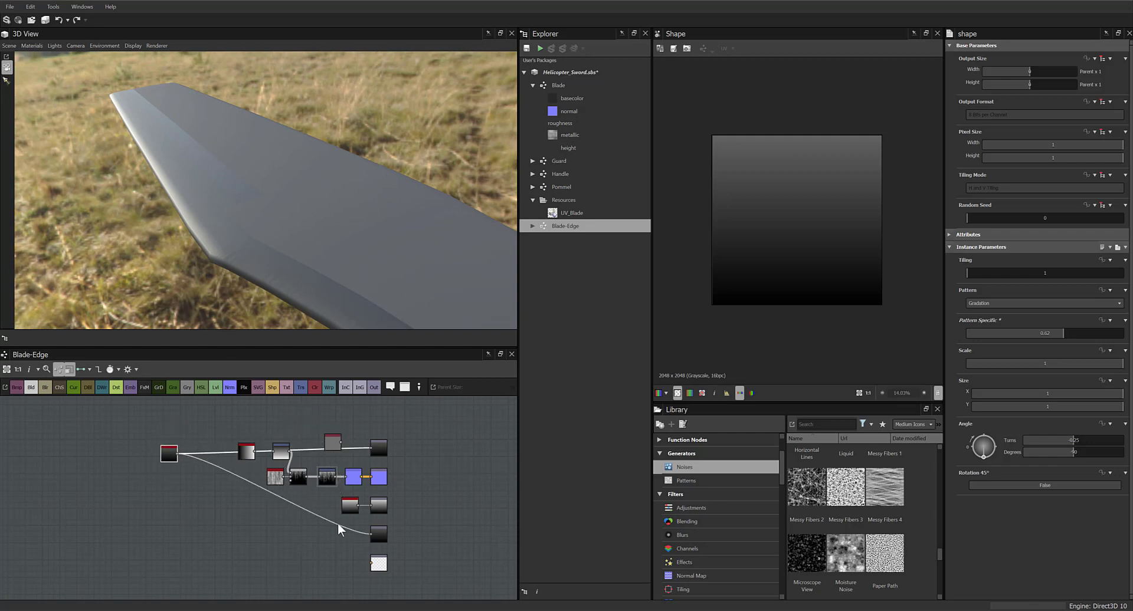
pyautogui.click(322, 518)
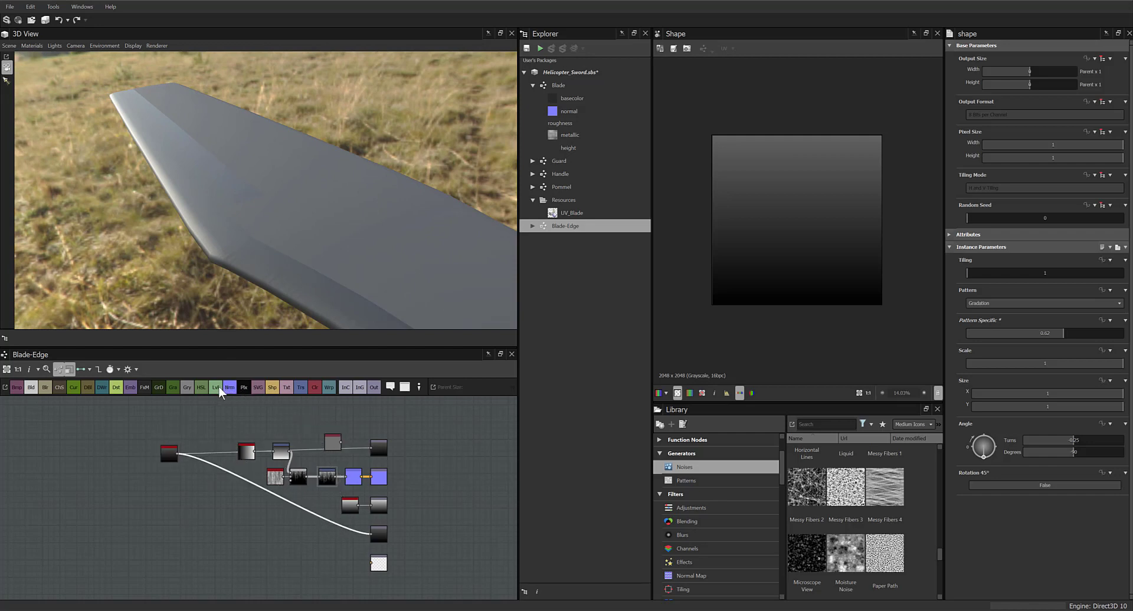
pyautogui.moveTo(271, 496); pyautogui.dragTo(282, 536)
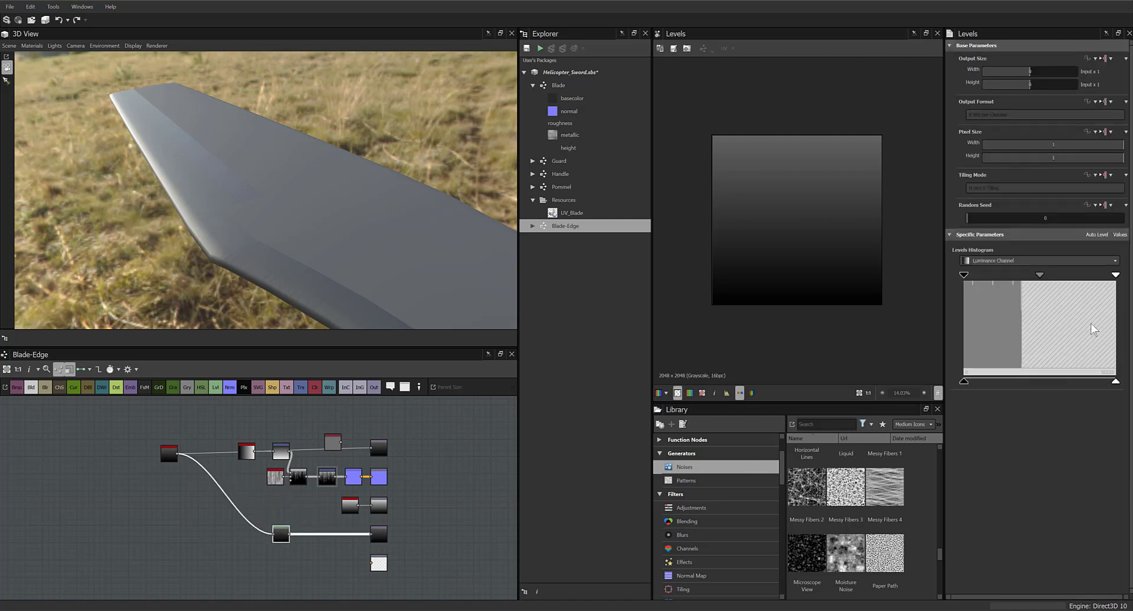
# Pull the Levels node's input midtone and white point far toward the dark end and invert its output range
pyautogui.moveTo(1040, 279); pyautogui.dragTo(1010, 276)
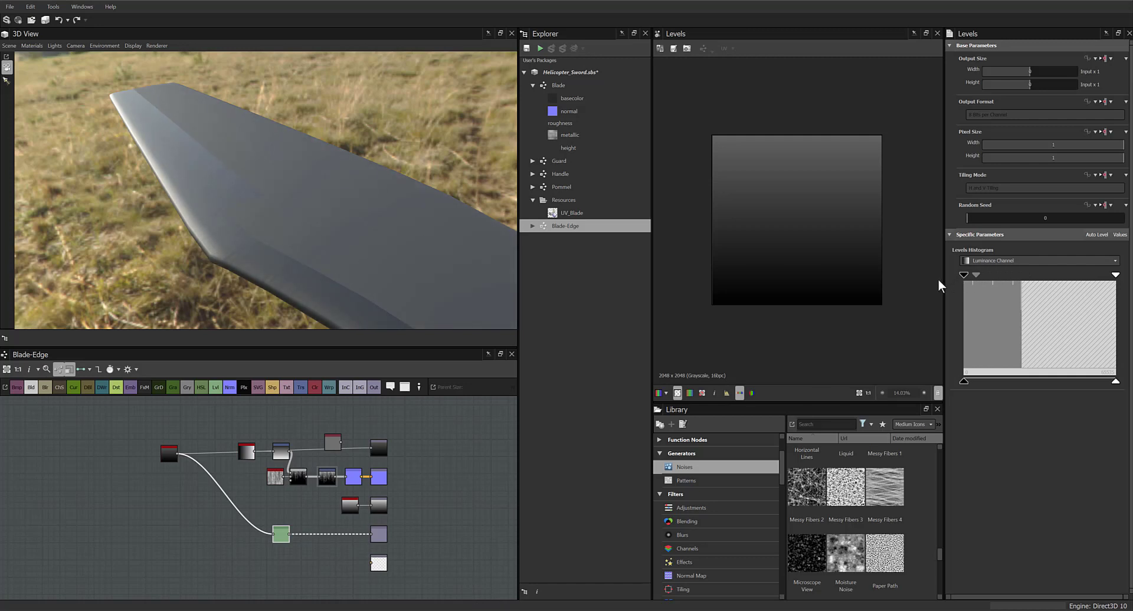
pyautogui.moveTo(938, 280); pyautogui.dragTo(980, 279)
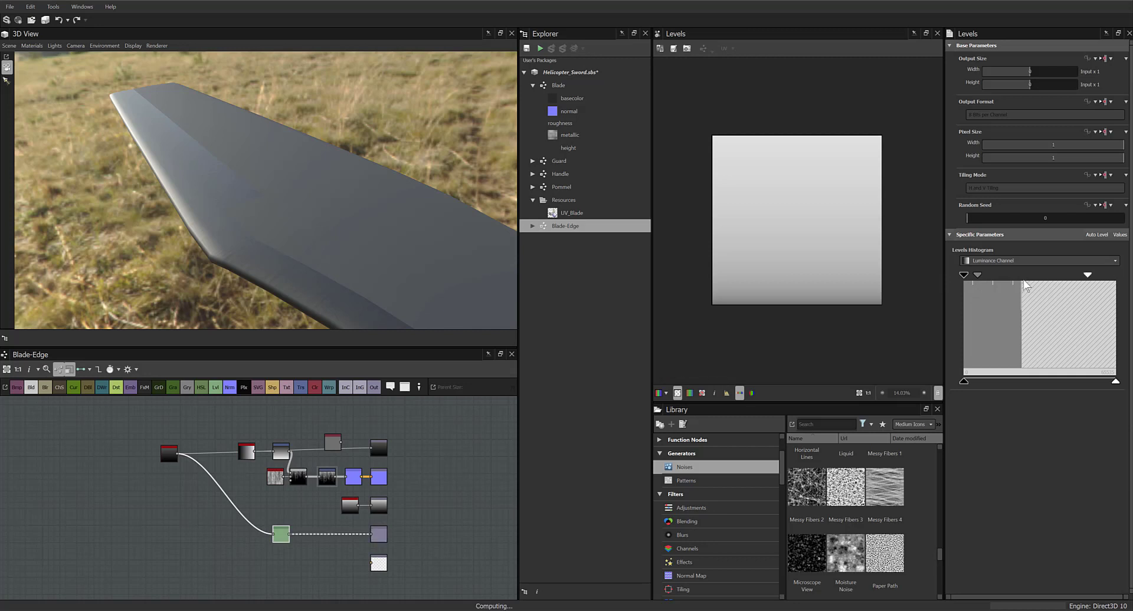
pyautogui.moveTo(1114, 276); pyautogui.dragTo(983, 279)
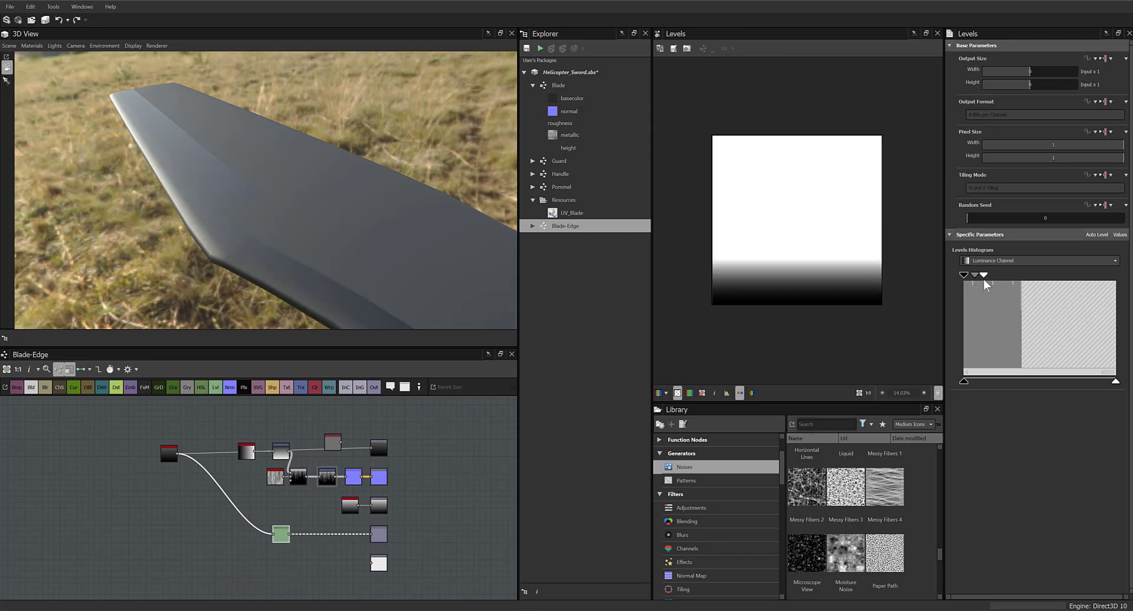
pyautogui.moveTo(407, 160); pyautogui.dragTo(440, 138)
pyautogui.moveTo(963, 381); pyautogui.dragTo(909, 378)
# Inspect the metallic edge on the blade in the 3D view and show the Blade graph's properties
pyautogui.moveTo(397, 270); pyautogui.dragTo(367, 268)
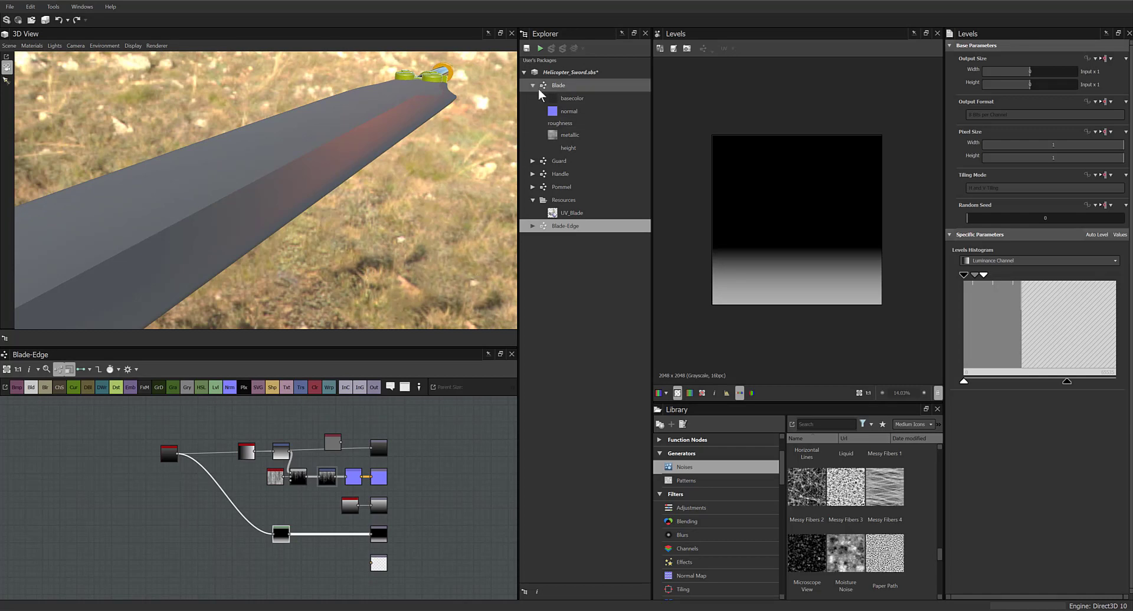
pyautogui.click(553, 85)
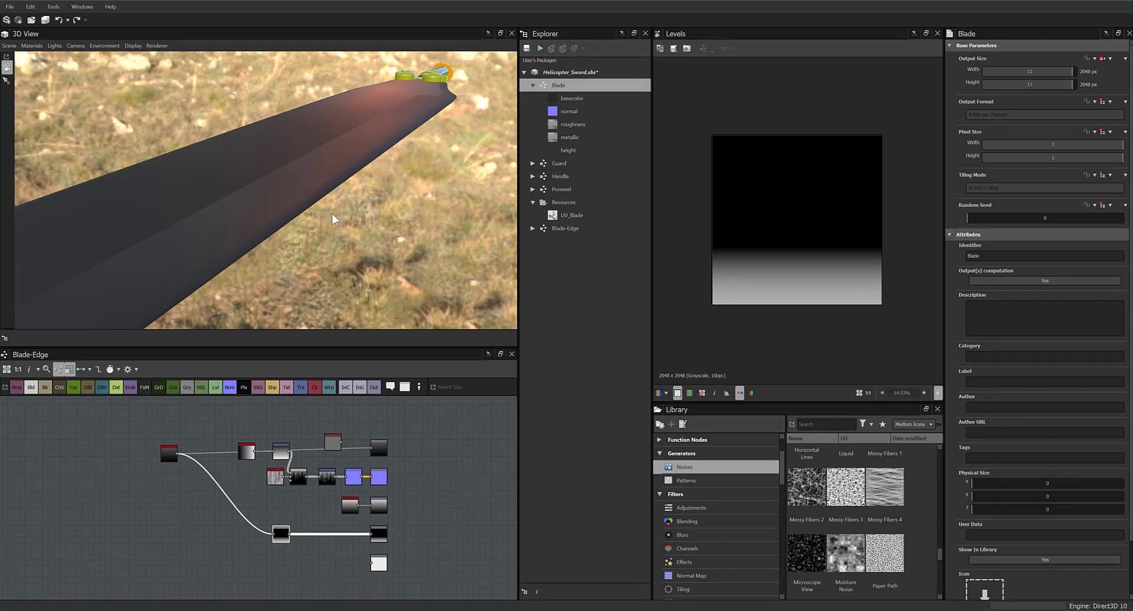
pyautogui.moveTo(332, 214); pyautogui.dragTo(401, 185)
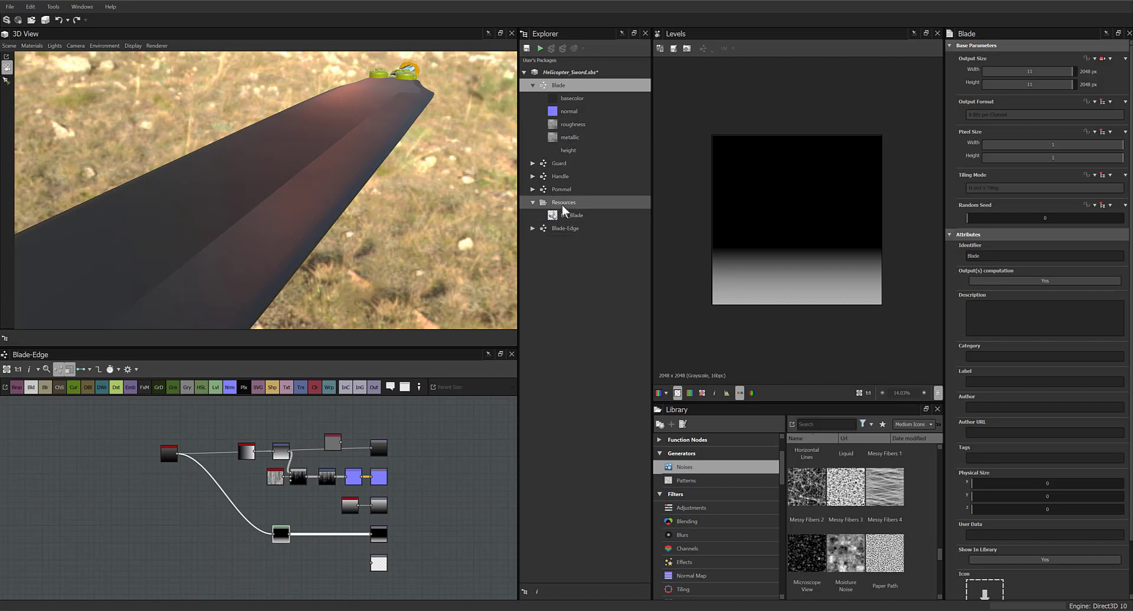
# Open the model information baking setup for the UV_Blade mesh in the Resources folder
pyautogui.click(561, 203)
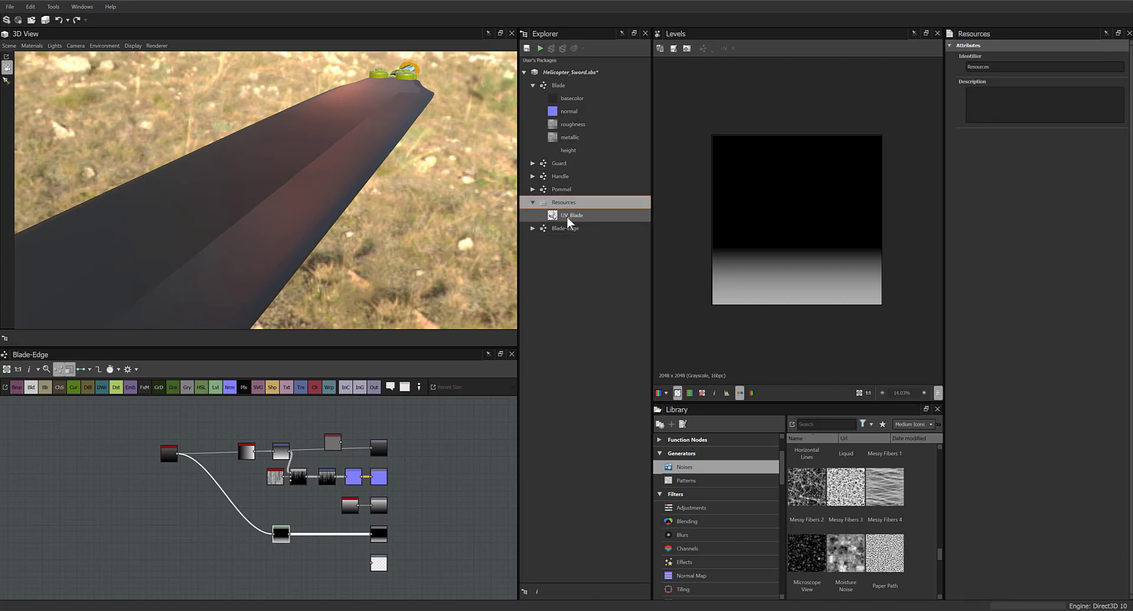
pyautogui.rightClick(566, 215)
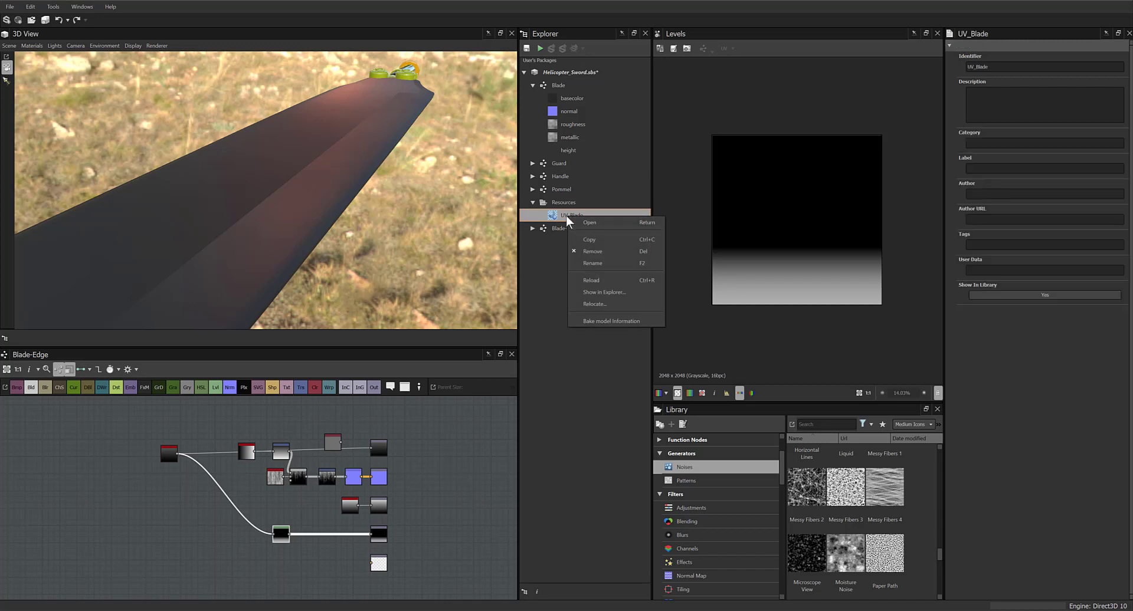
pyautogui.click(584, 322)
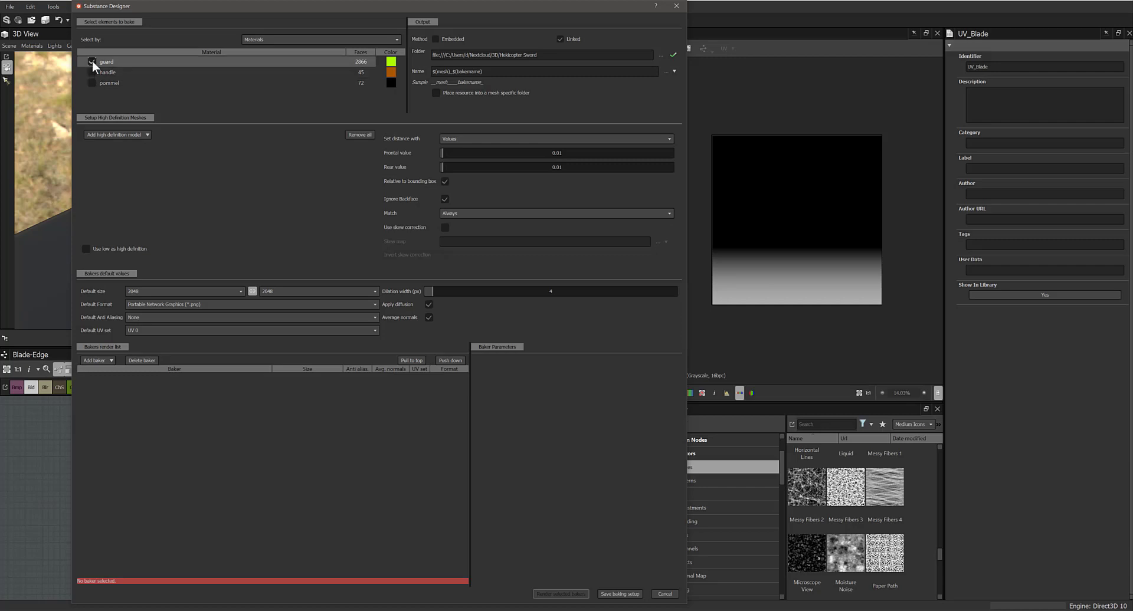
# Select the elements to bake by Sub-mesh and exclude the guard, handle and pommel, leaving only the blade
pyautogui.click(256, 39)
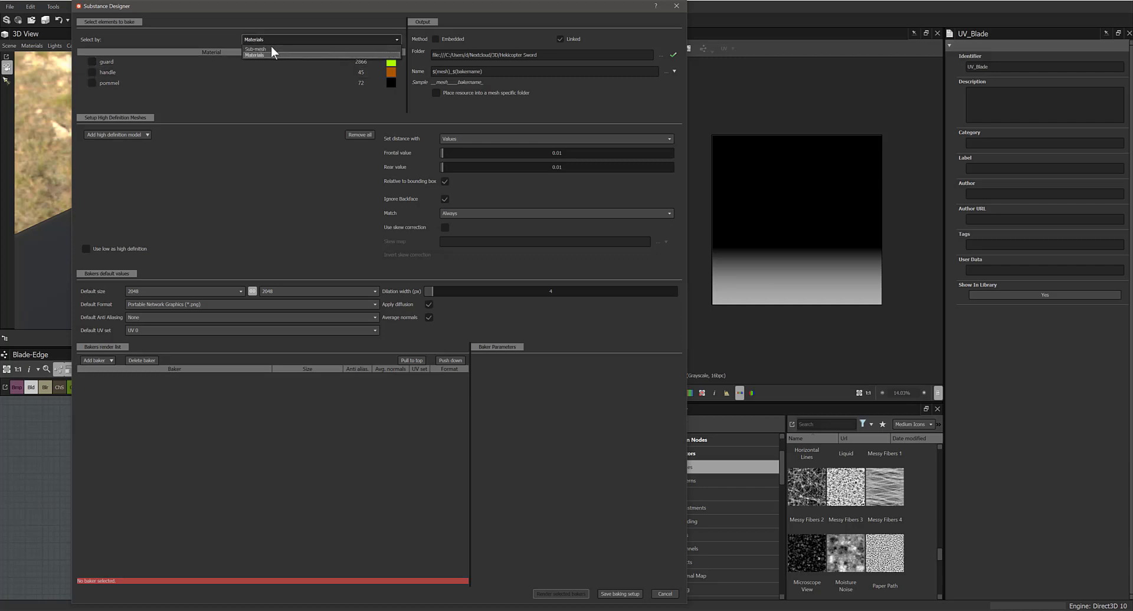
pyautogui.click(270, 48)
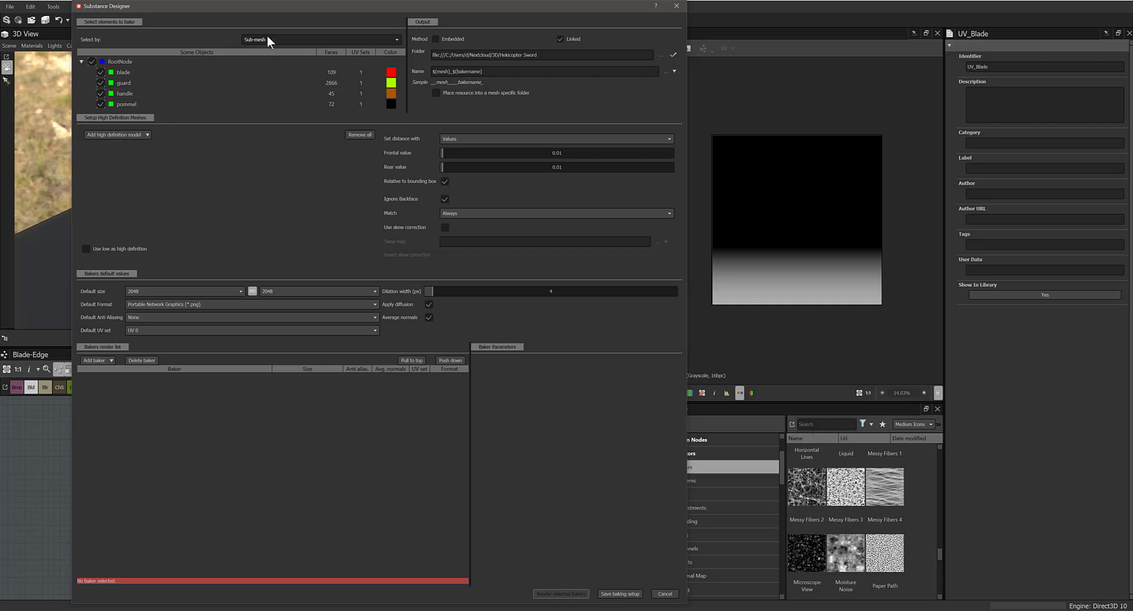
pyautogui.click(100, 81)
pyautogui.click(100, 92)
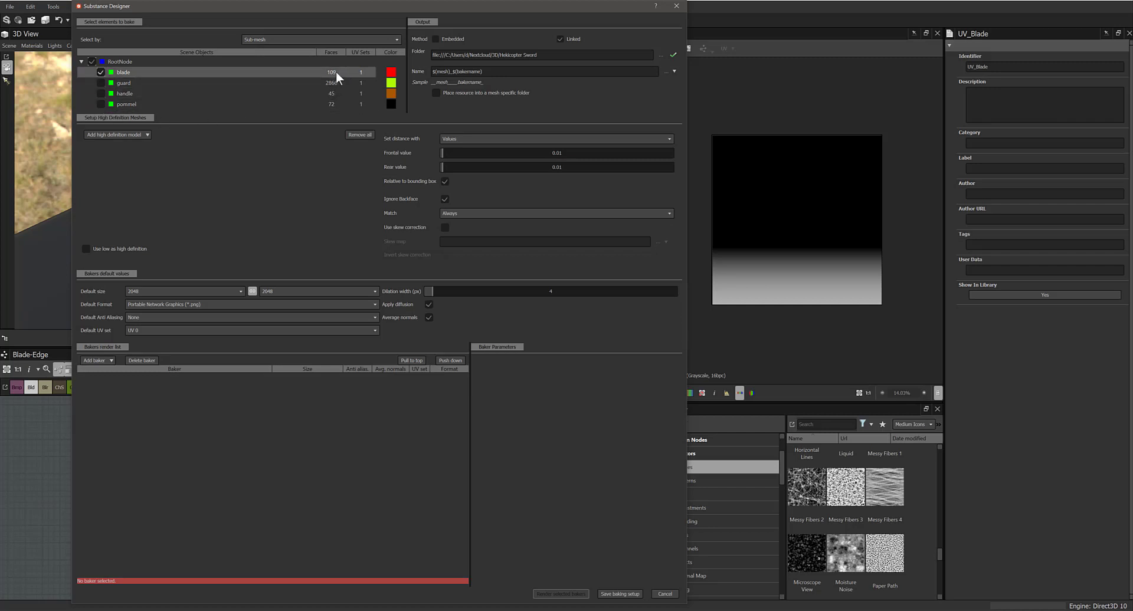
# Set the bakers' default format to Tagged Image File Format (*.tif *.tiff)
pyautogui.doubleClick(166, 71)
pyautogui.click(244, 306)
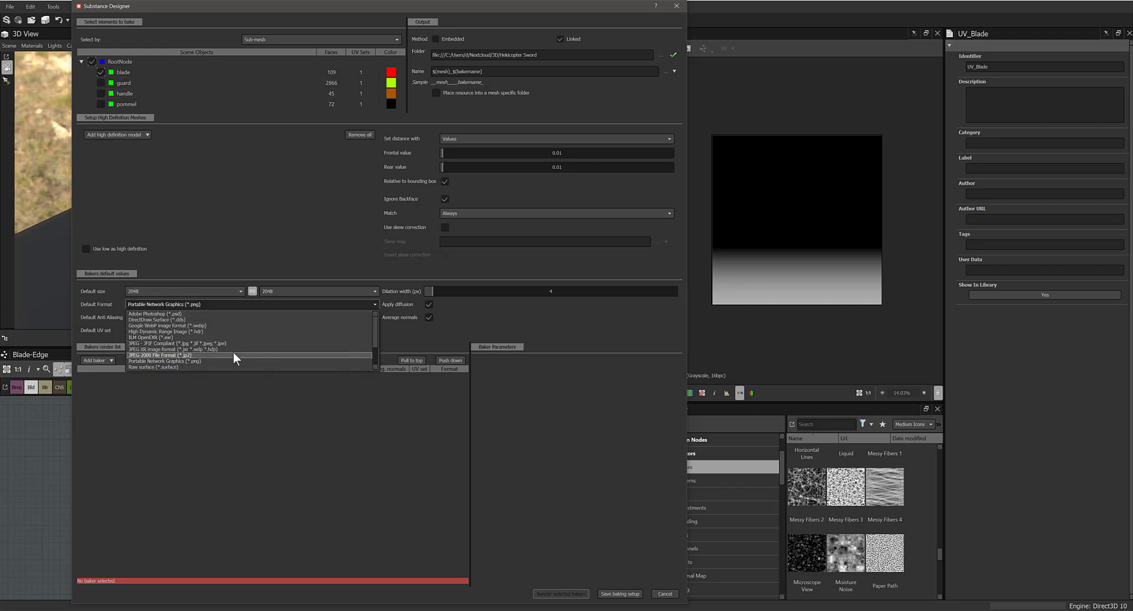
pyautogui.scroll(-1, 238, 354)
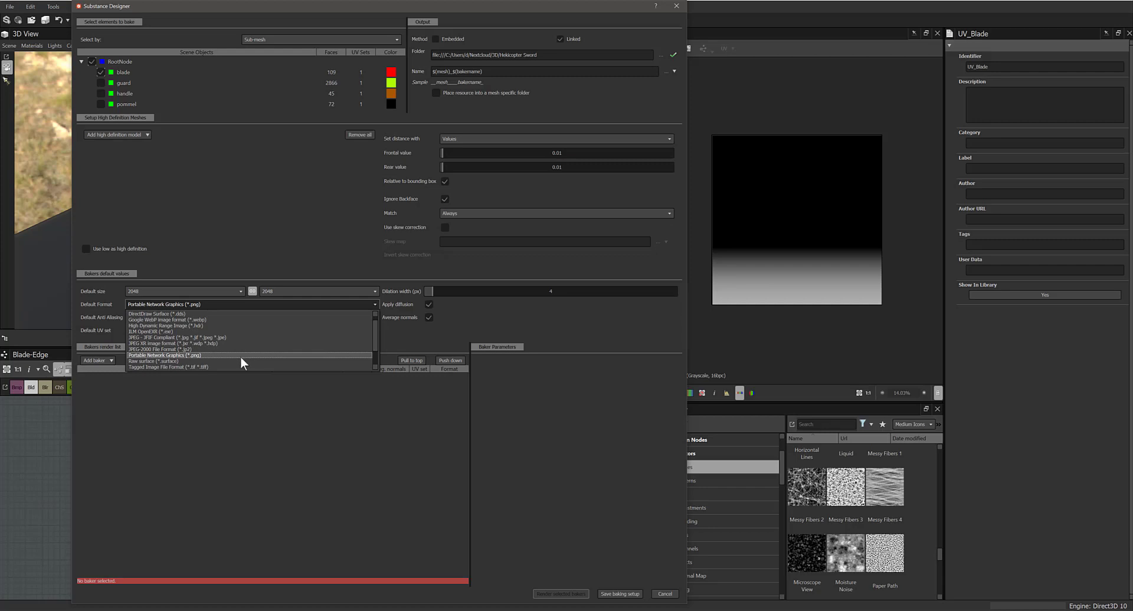
pyautogui.click(240, 367)
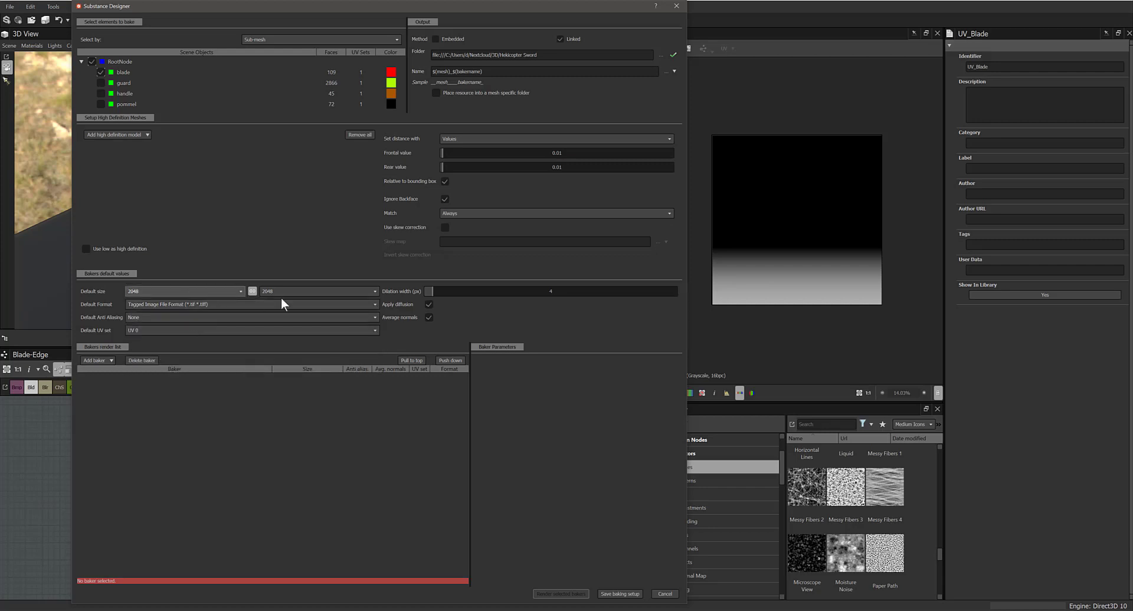
# Add a Color Map from Mesh baker and use the low definition mesh as the high definition one
pyautogui.click(86, 360)
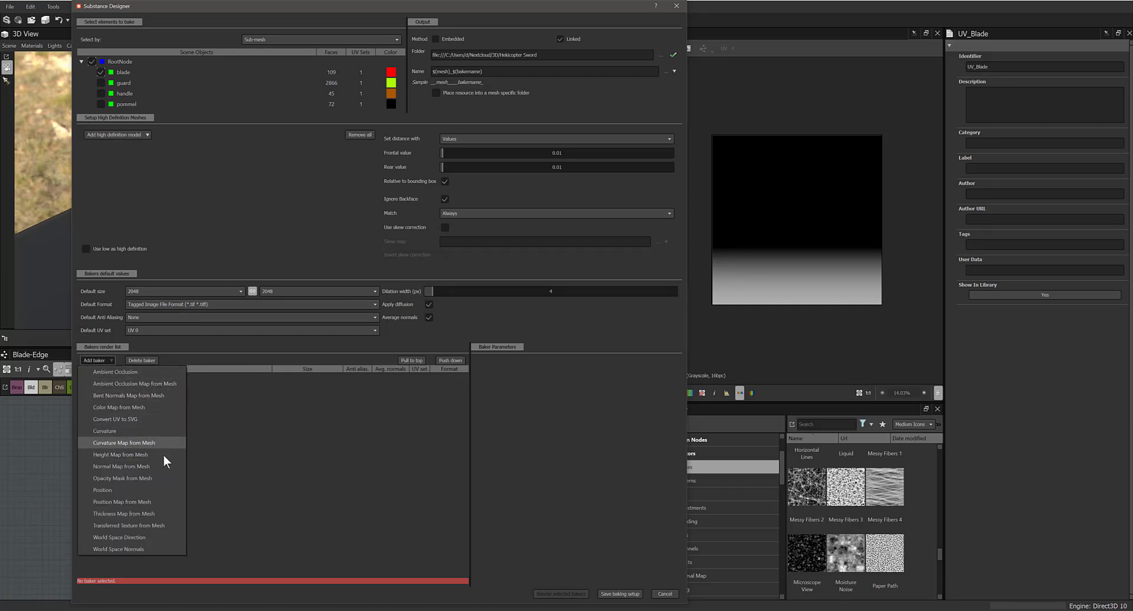
pyautogui.click(162, 407)
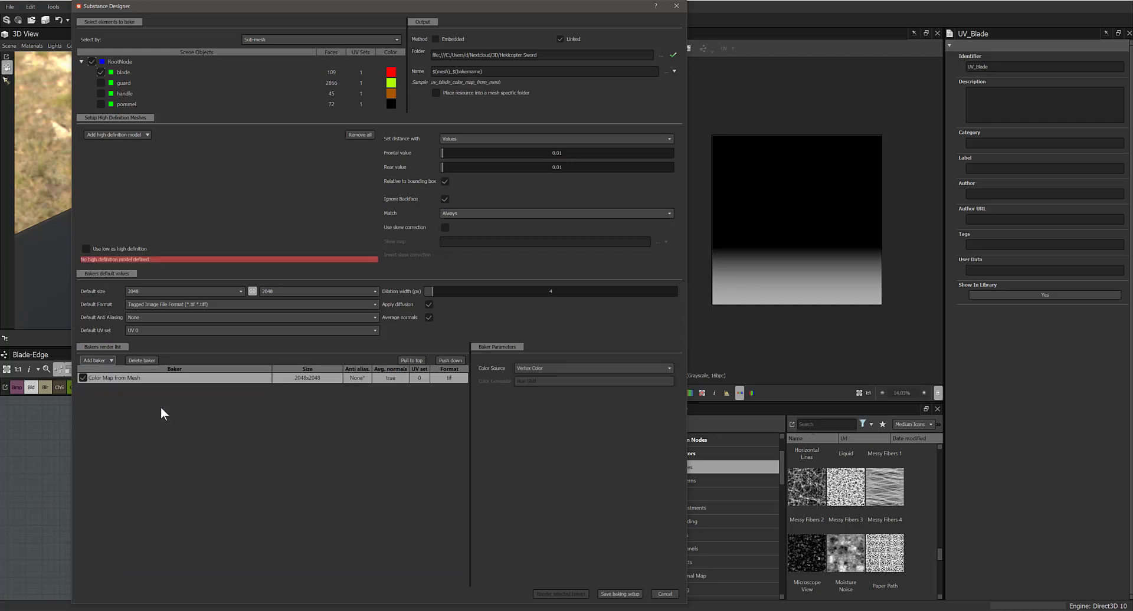
pyautogui.click(103, 361)
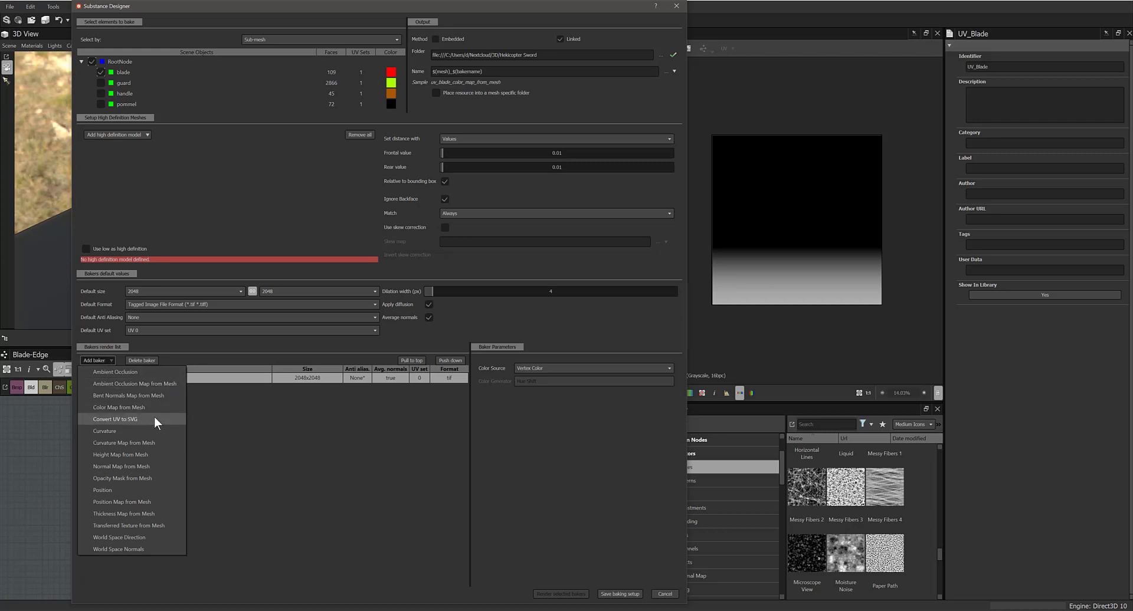
pyautogui.click(86, 249)
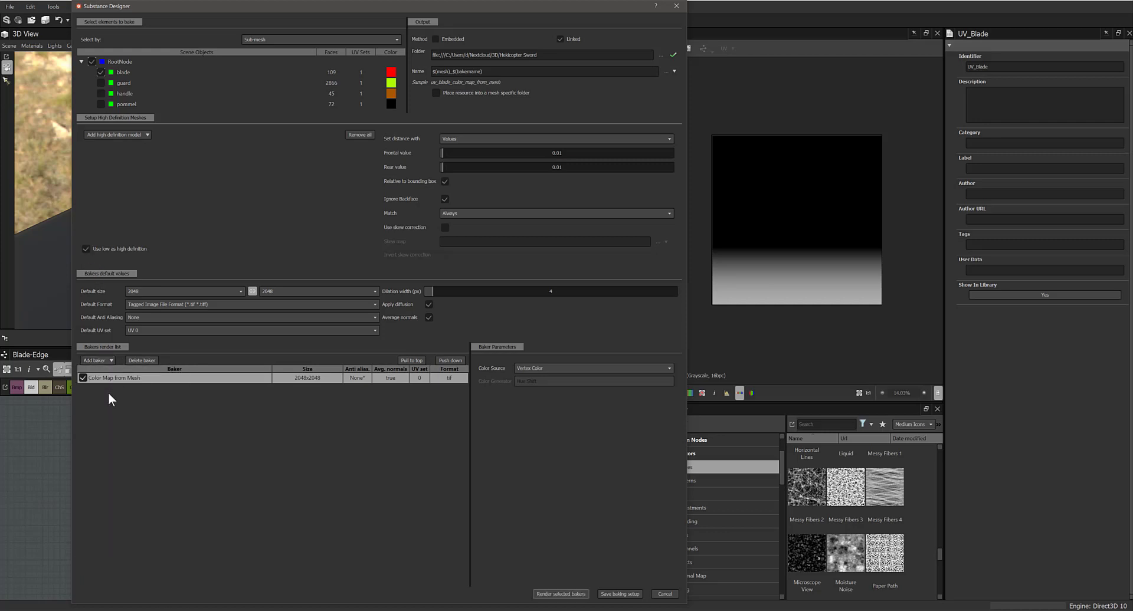
# Add Convert UV to SVG and Curvature Map from Mesh bakers, and render all the selected bakers for the blade
pyautogui.click(94, 360)
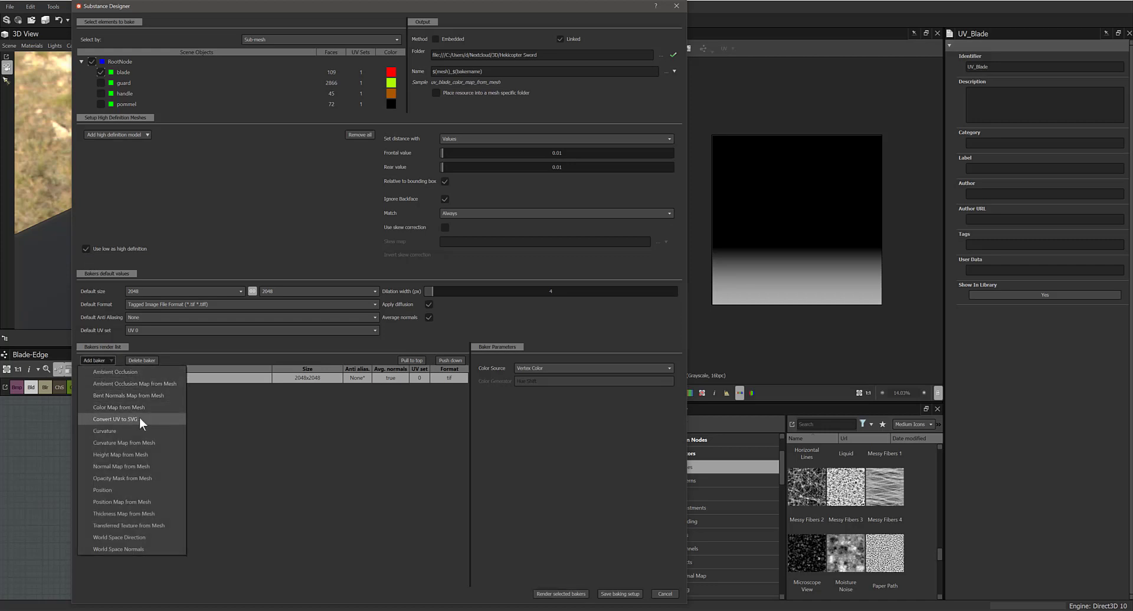
pyautogui.click(139, 416)
pyautogui.click(92, 358)
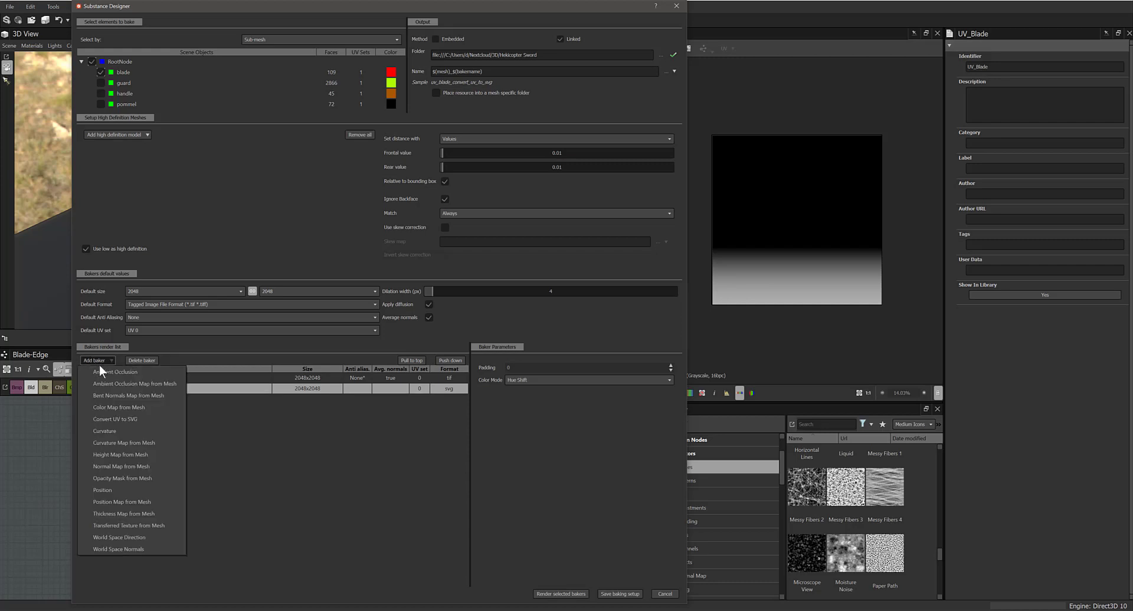
pyautogui.click(154, 442)
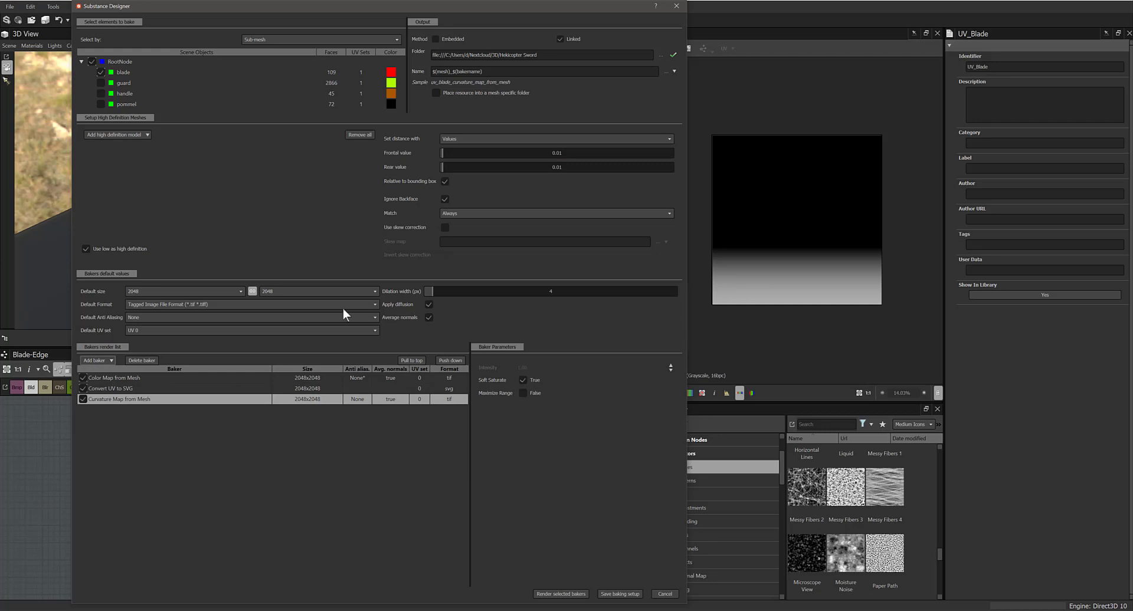
pyautogui.click(581, 596)
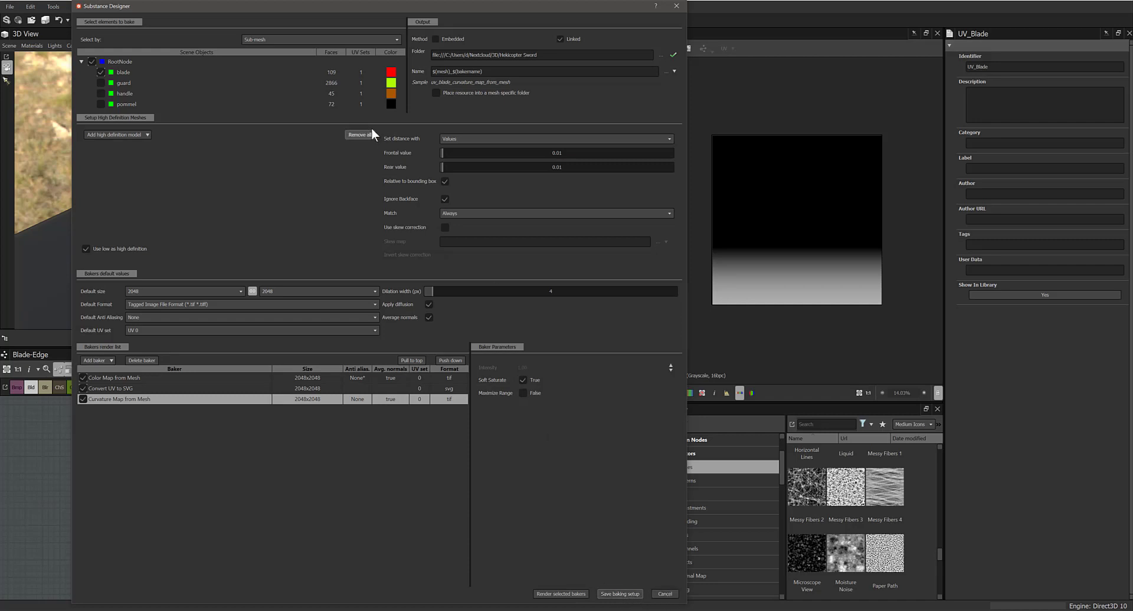
pyautogui.click(676, 7)
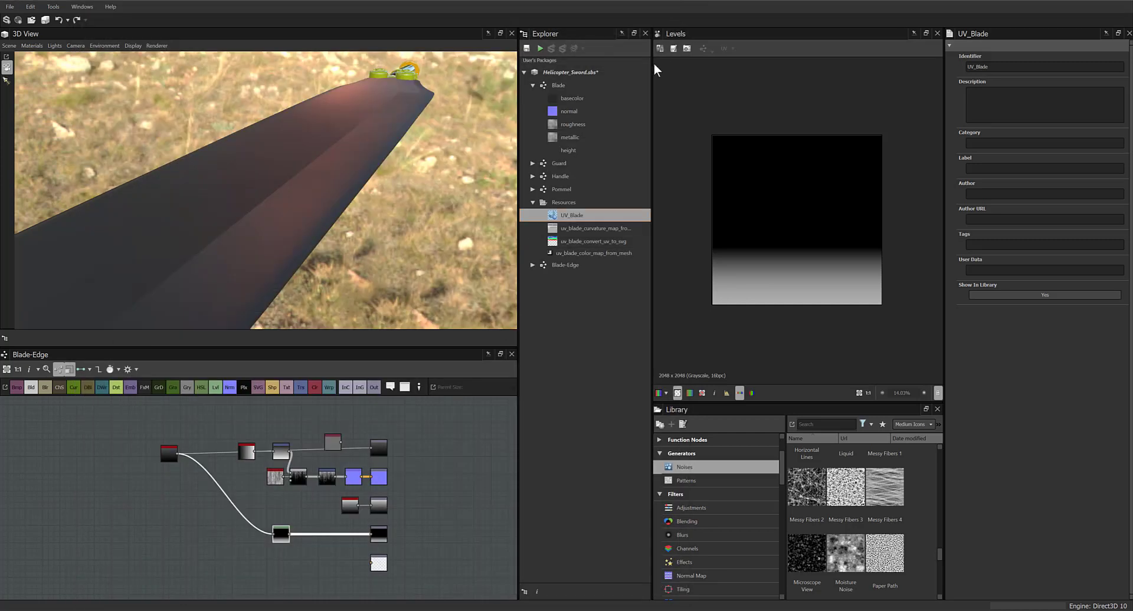
# Examine the baked color map, UV-to-SVG map and curvature map of the blade in the 2D view
pyautogui.click(575, 254)
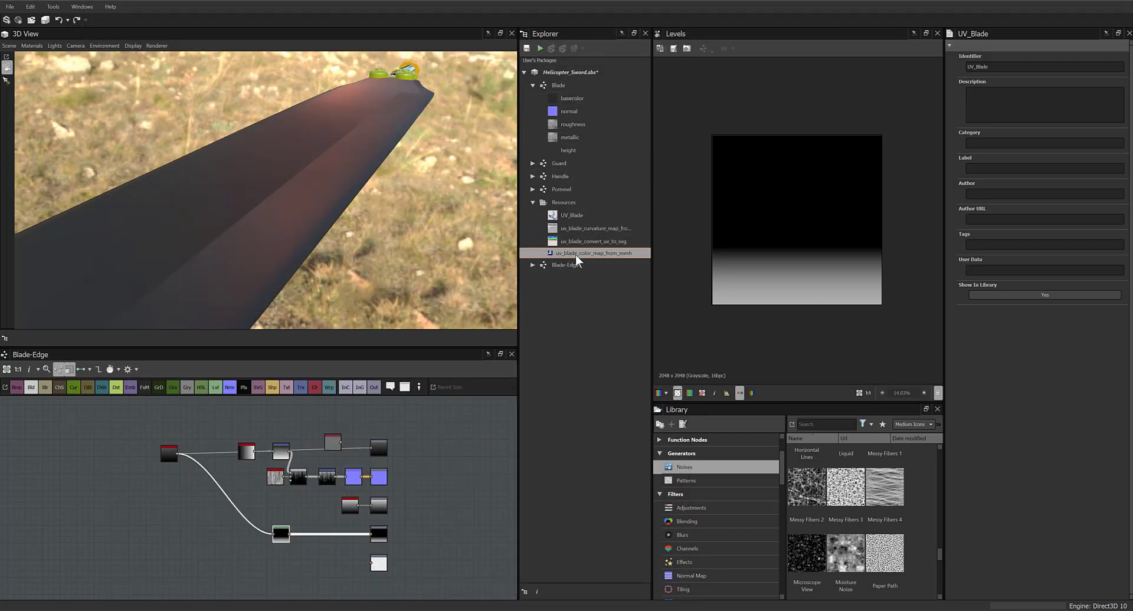
pyautogui.doubleClick(575, 254)
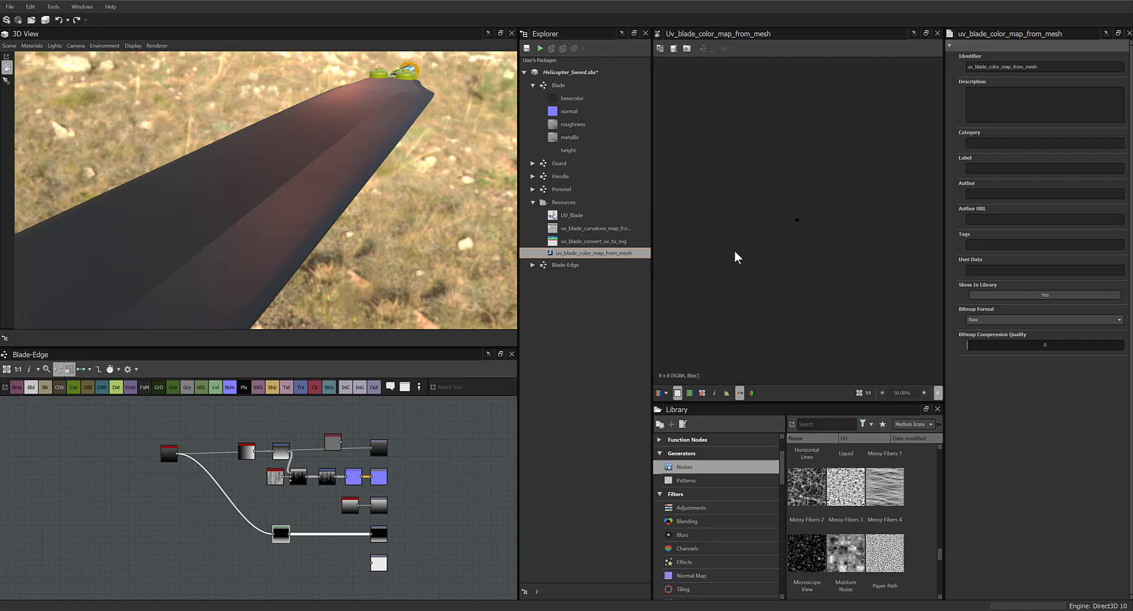
pyautogui.scroll(10, 775, 268)
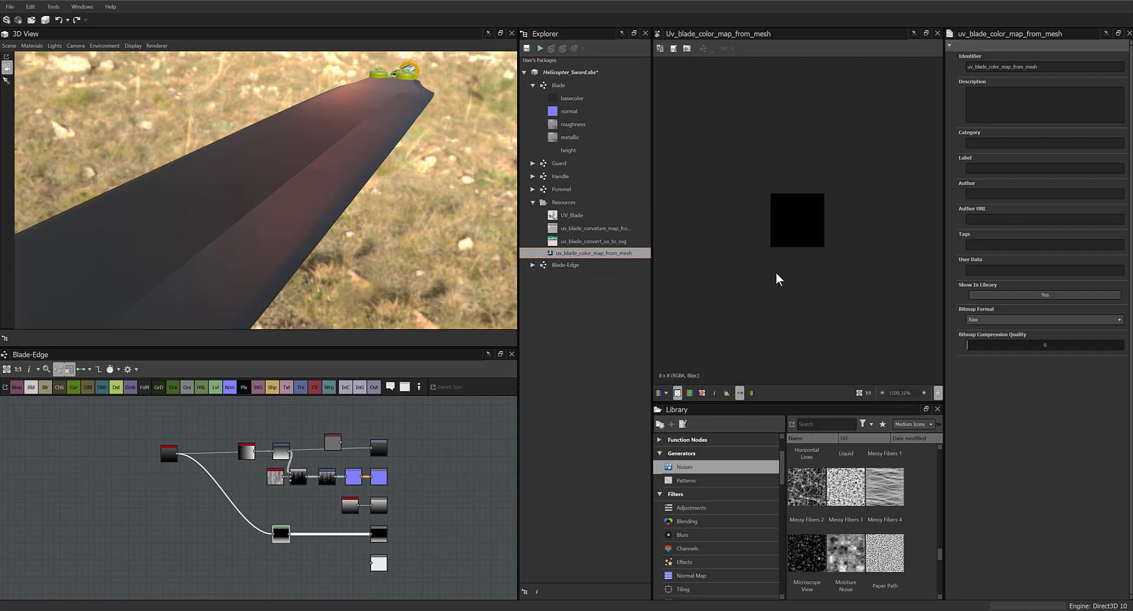
pyautogui.scroll(5, 776, 271)
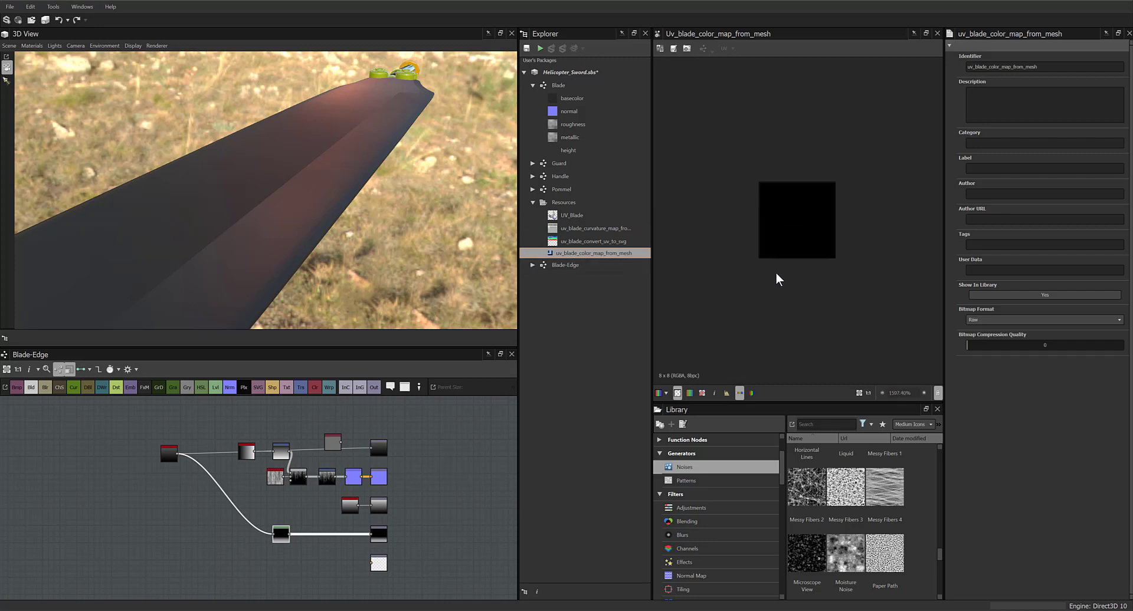
pyautogui.doubleClick(572, 241)
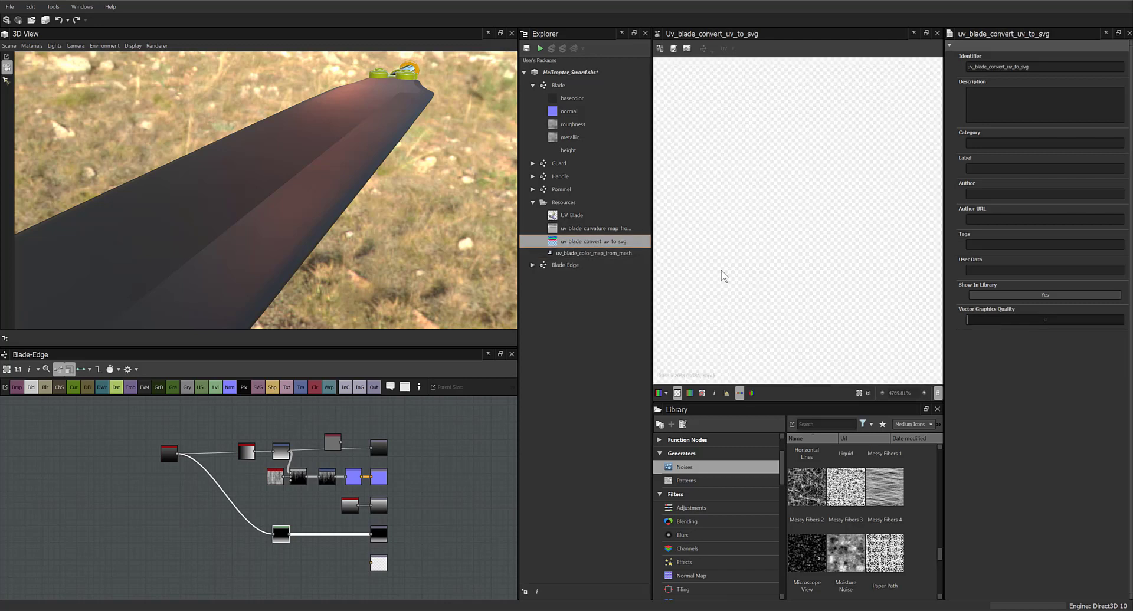
pyautogui.scroll(-8, 728, 273)
pyautogui.scroll(-8, 806, 292)
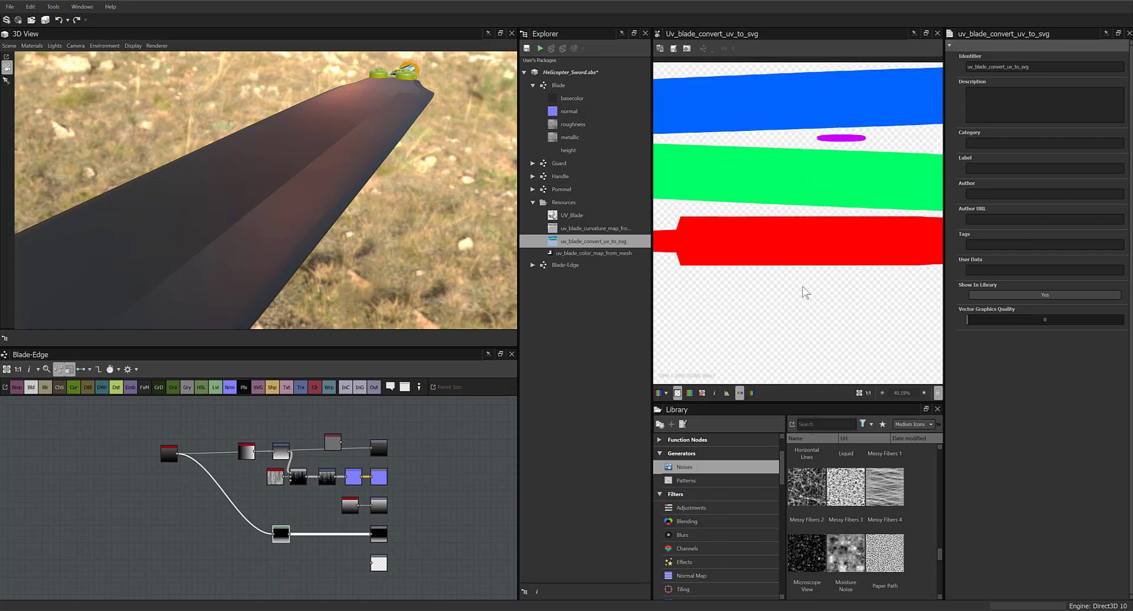
pyautogui.scroll(-5, 802, 287)
pyautogui.scroll(2, 802, 288)
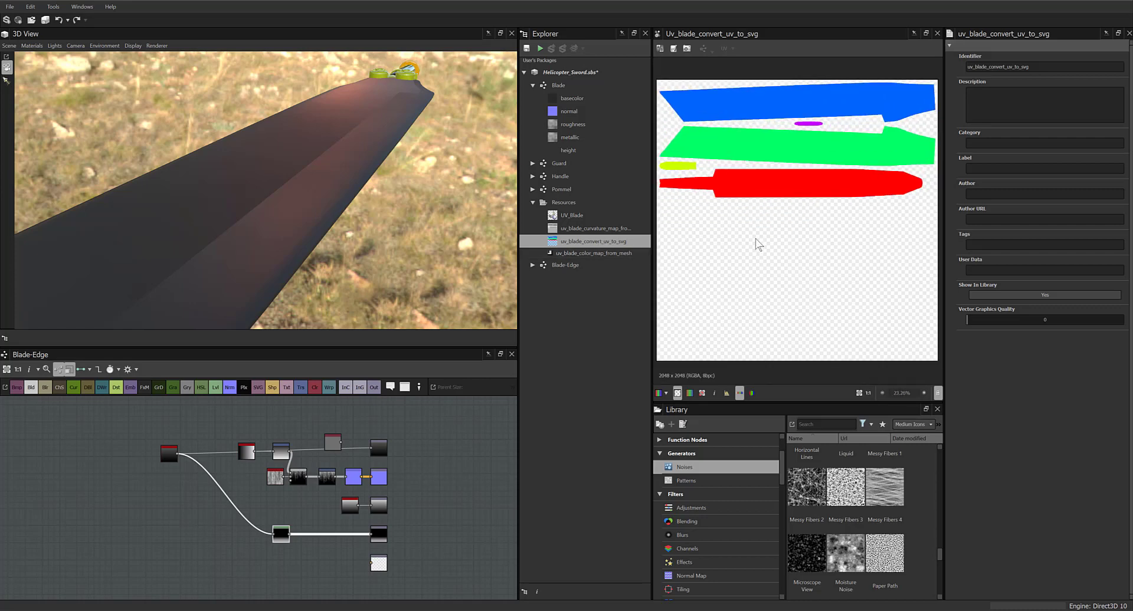
pyautogui.scroll(-1, 755, 238)
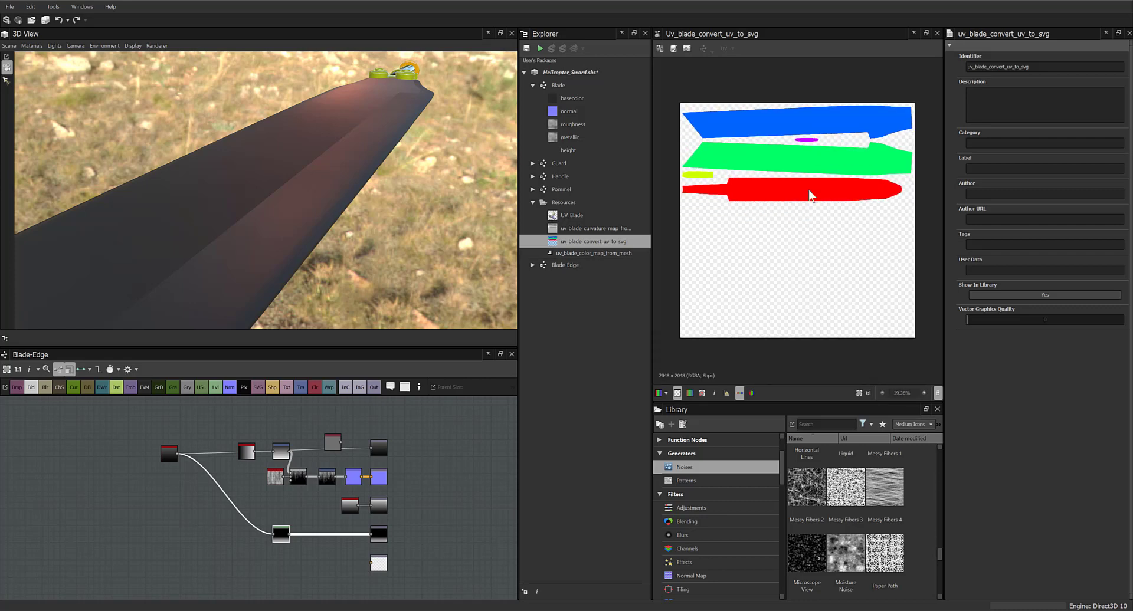
pyautogui.click(571, 227)
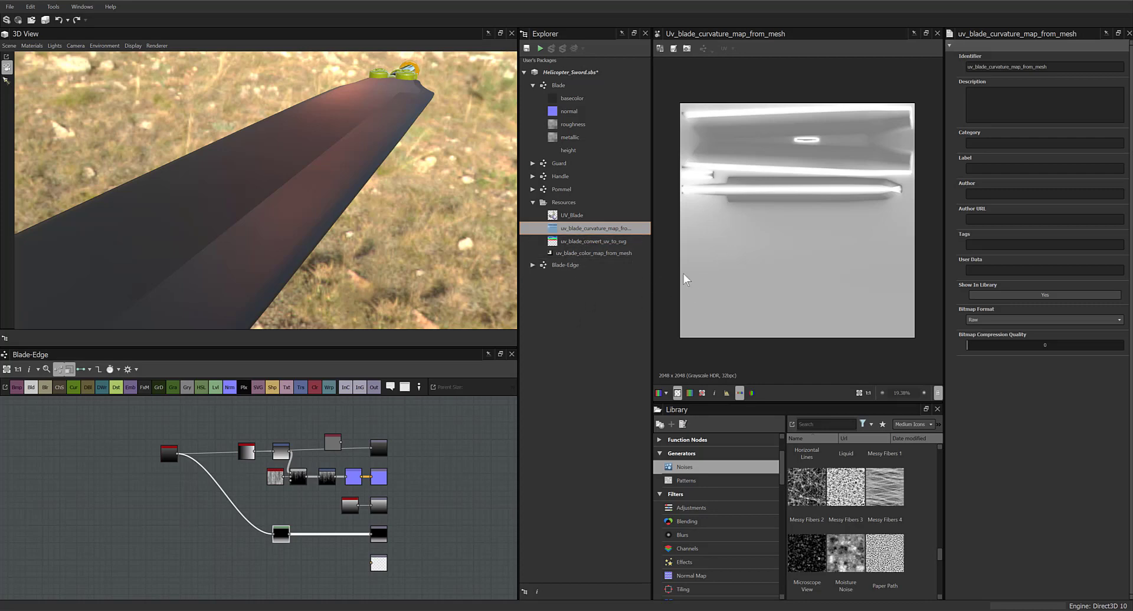
pyautogui.click(585, 243)
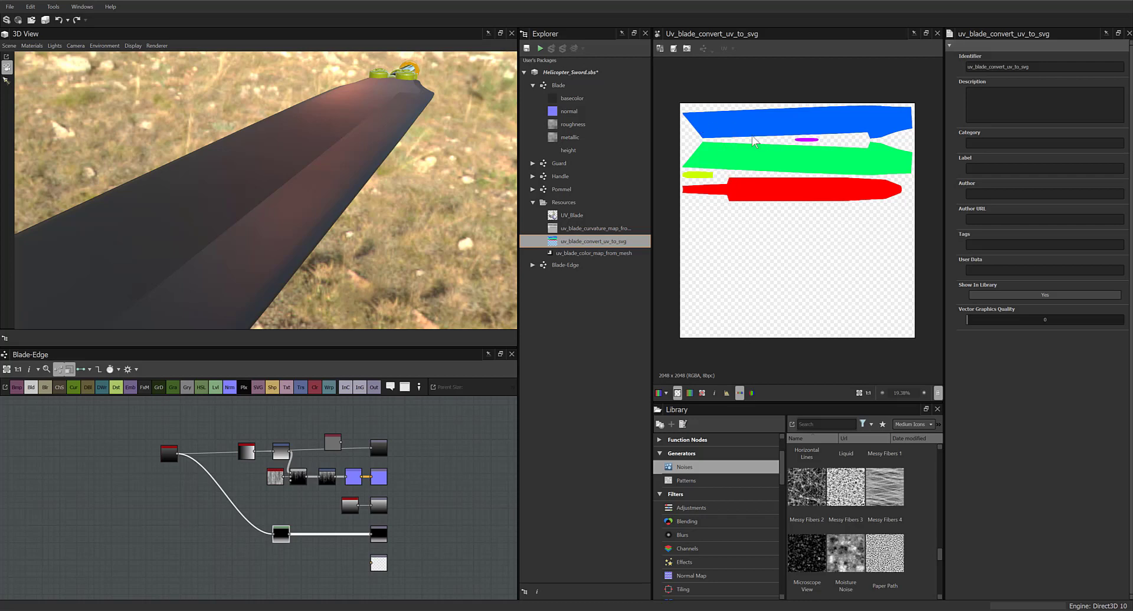
# Create a Substance graph named sword in the Helicopter_Sword package from the Physically Based (Metallic/Roughness) template
pyautogui.click(532, 85)
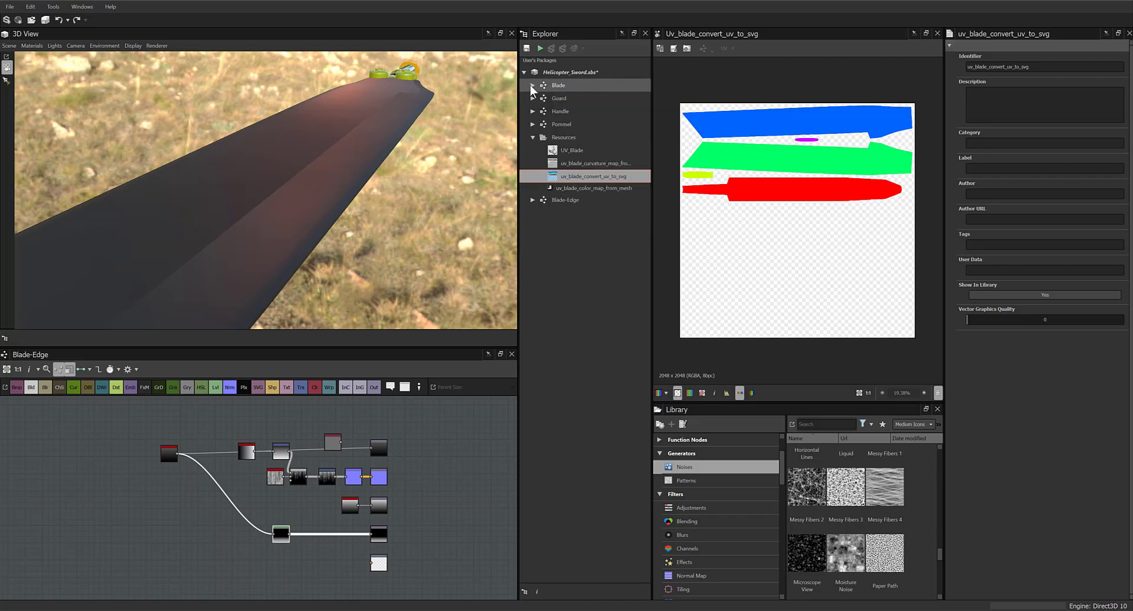
pyautogui.click(526, 137)
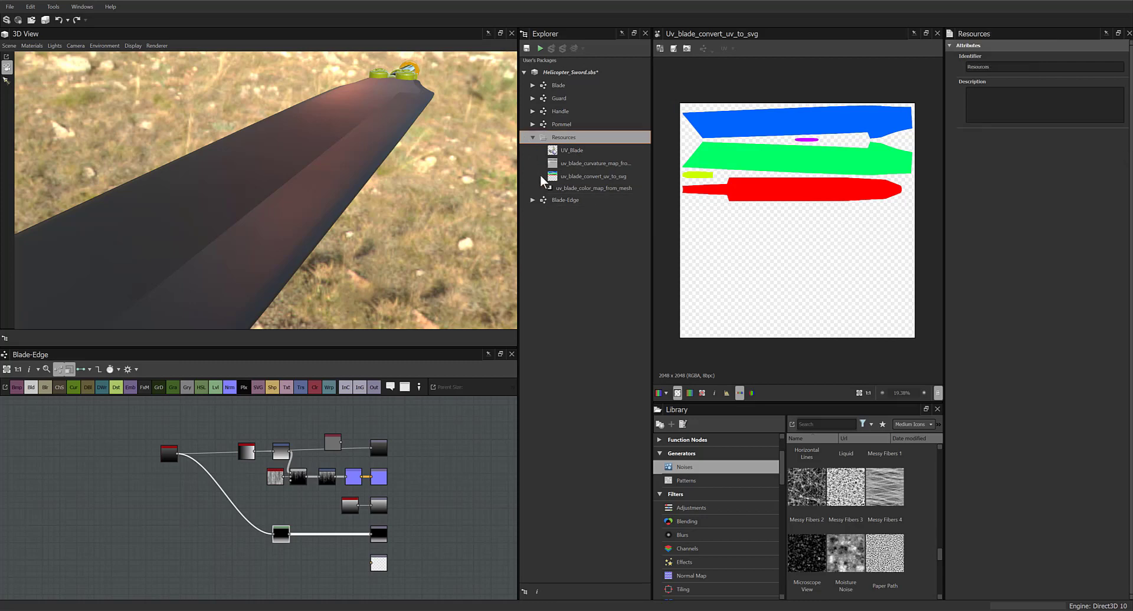
pyautogui.click(531, 137)
pyautogui.rightClick(578, 75)
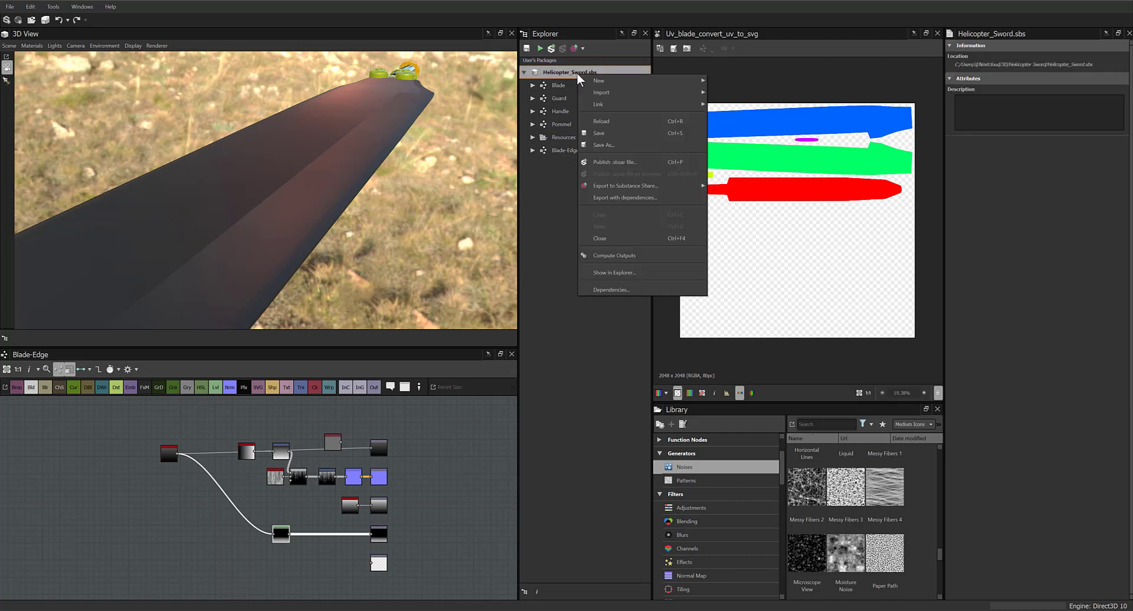
pyautogui.moveTo(651, 85)
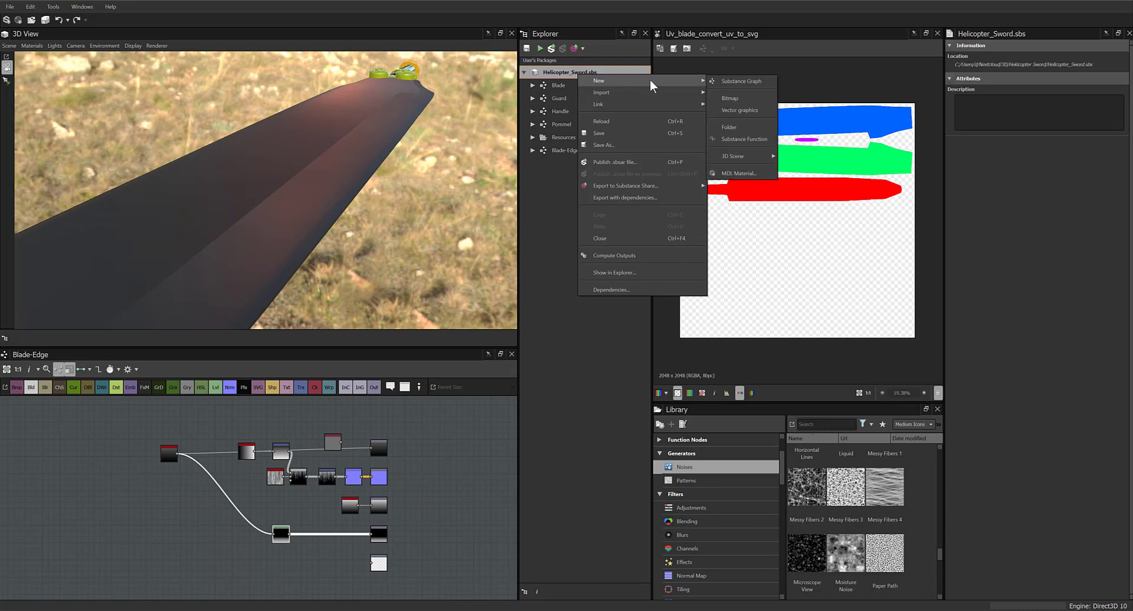
pyautogui.click(738, 81)
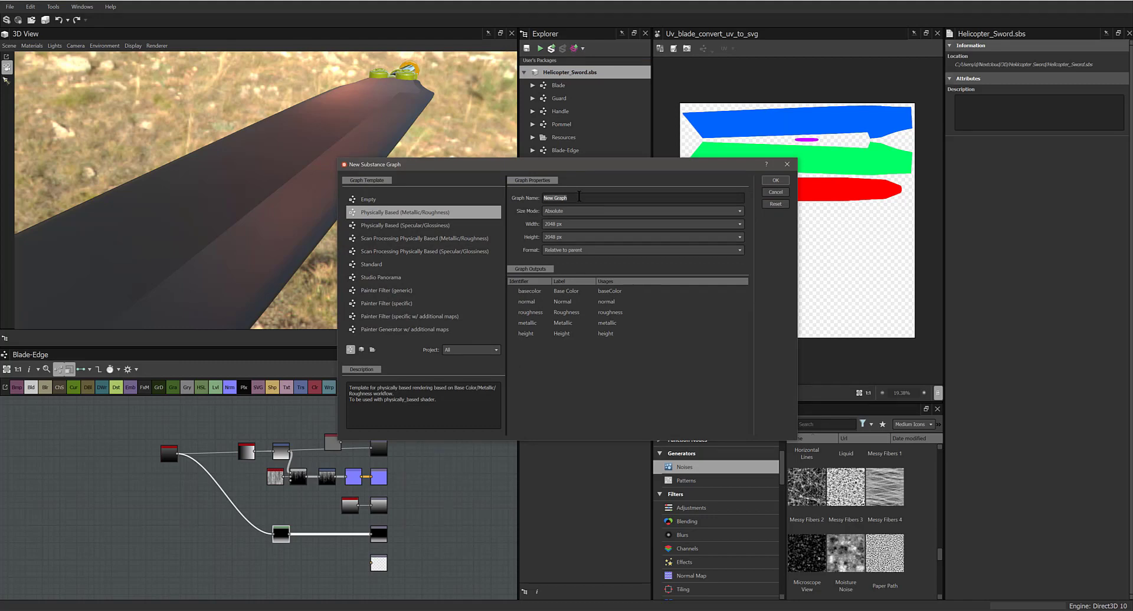
pyautogui.write('sword')
pyautogui.press('Return')
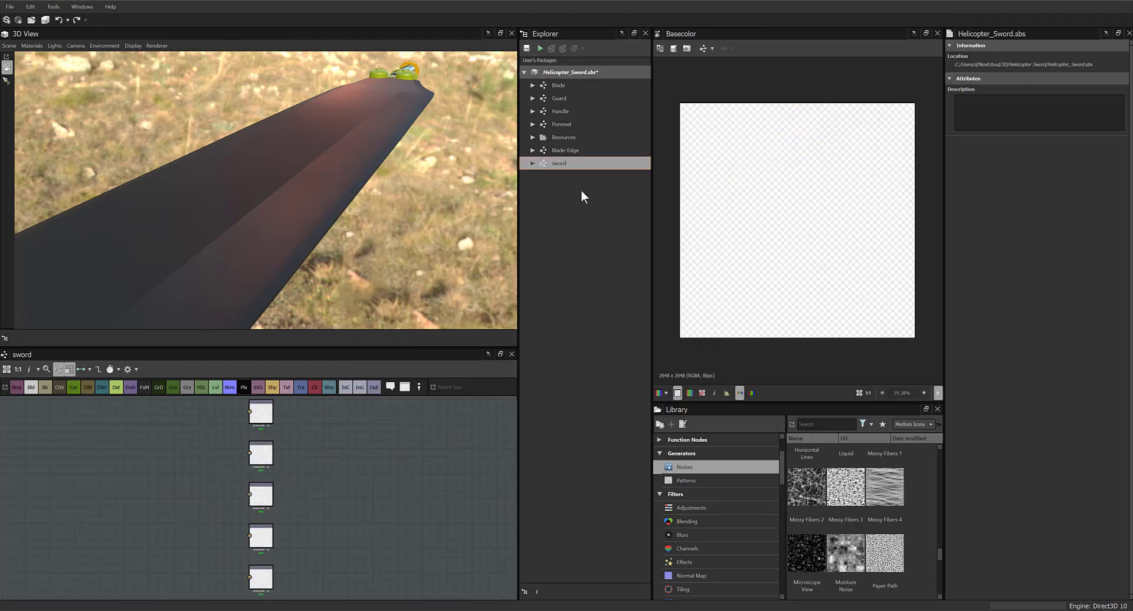
# Apply the sword graph's outputs to the model's Default material in the 3D view
pyautogui.moveTo(556, 164); pyautogui.dragTo(392, 129)
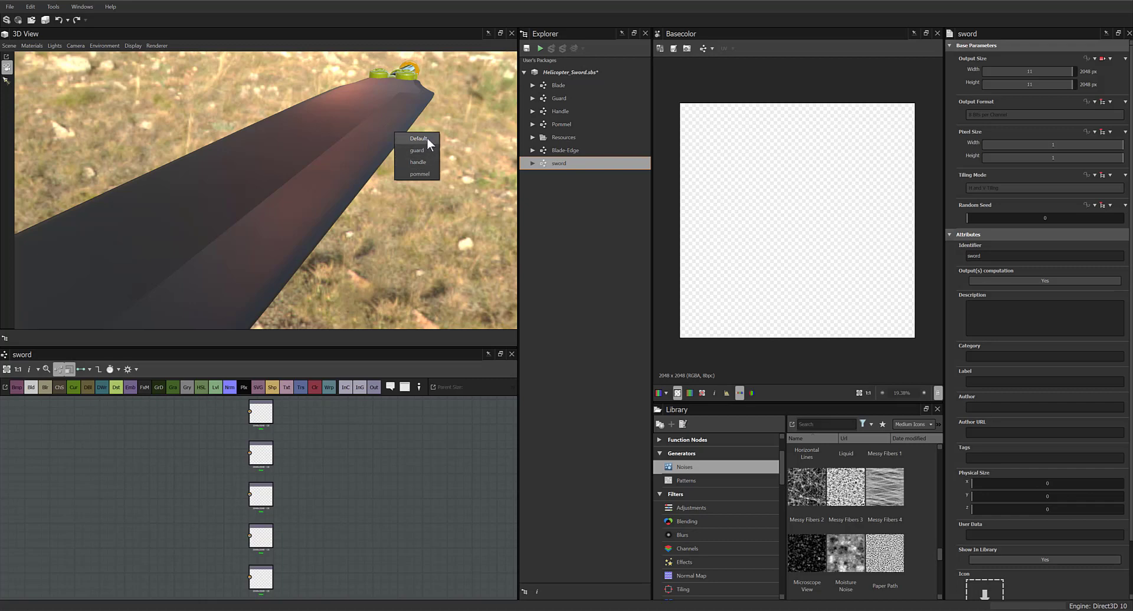
pyautogui.click(426, 138)
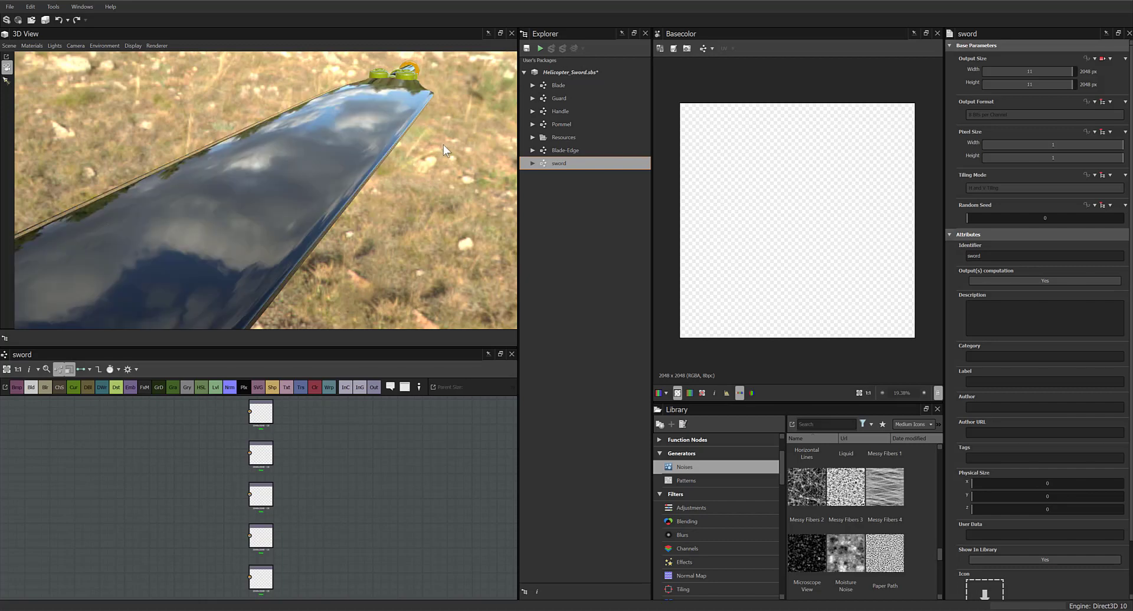
pyautogui.moveTo(433, 160); pyautogui.dragTo(450, 262)
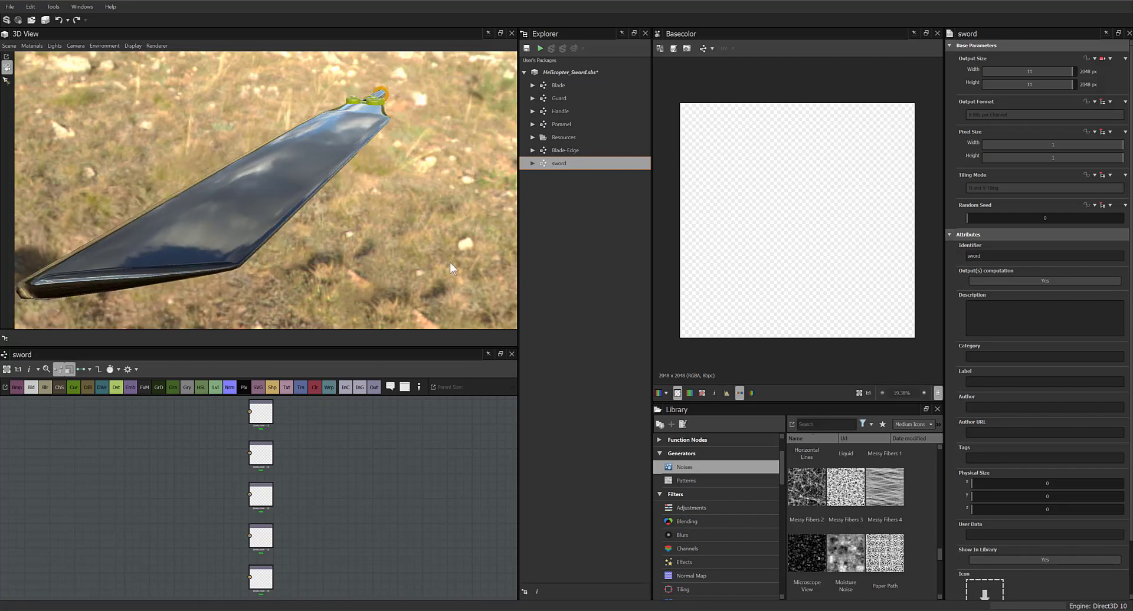
# Add the Blade and Blade-Edge graphs as instance nodes in the sword graph
pyautogui.click(560, 86)
pyautogui.moveTo(561, 86); pyautogui.dragTo(164, 420)
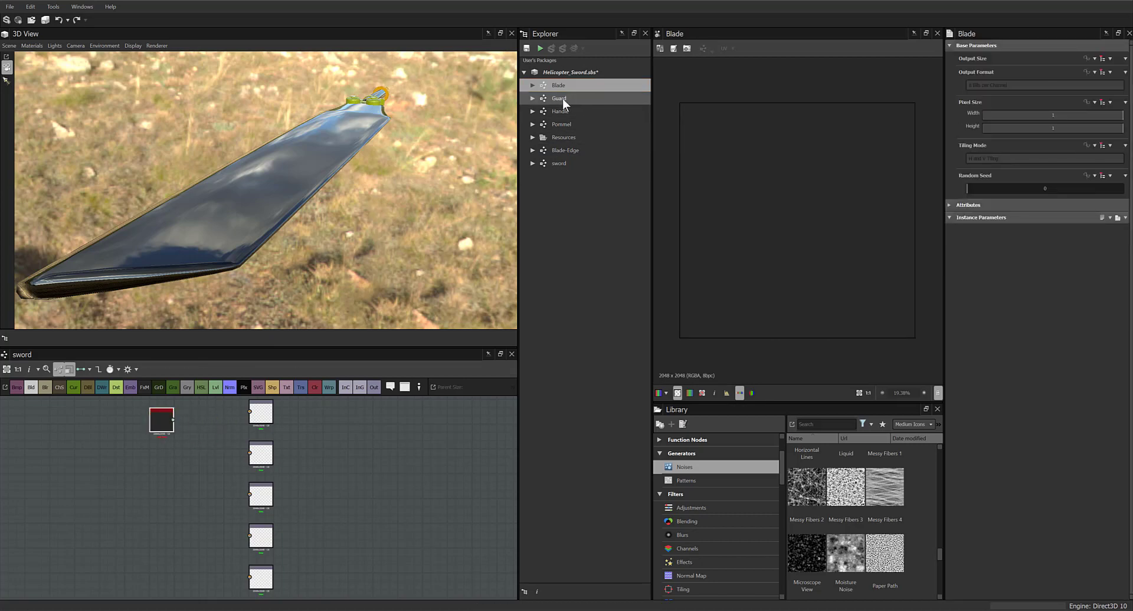
pyautogui.moveTo(558, 150); pyautogui.dragTo(162, 457)
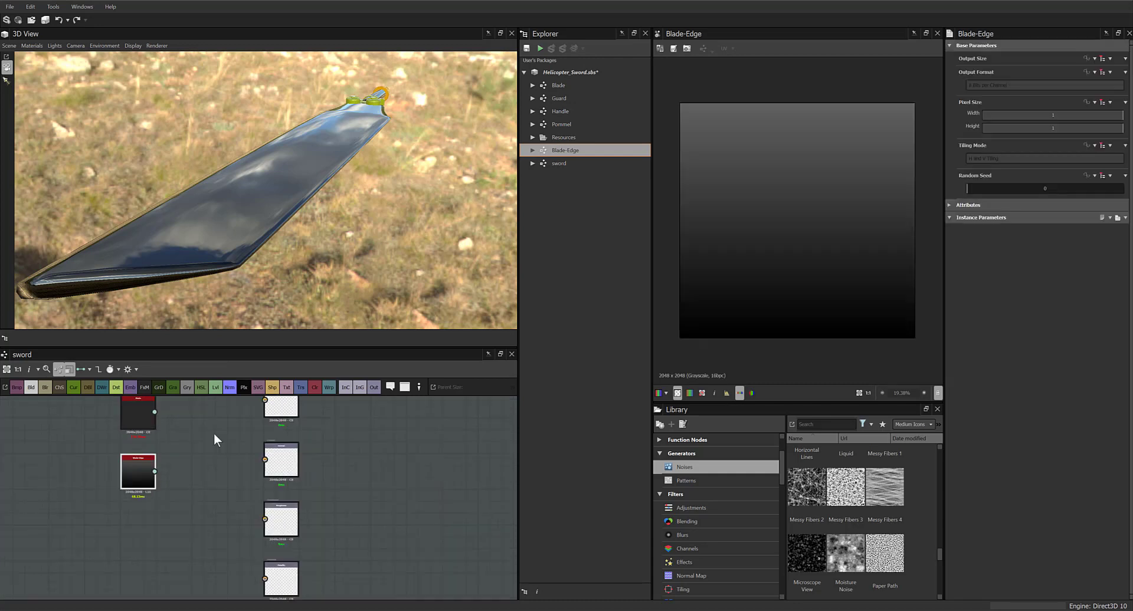
pyautogui.scroll(5, 213, 433)
# Connect the Blade node's material output to the sword graph's output nodes
pyautogui.click(140, 451)
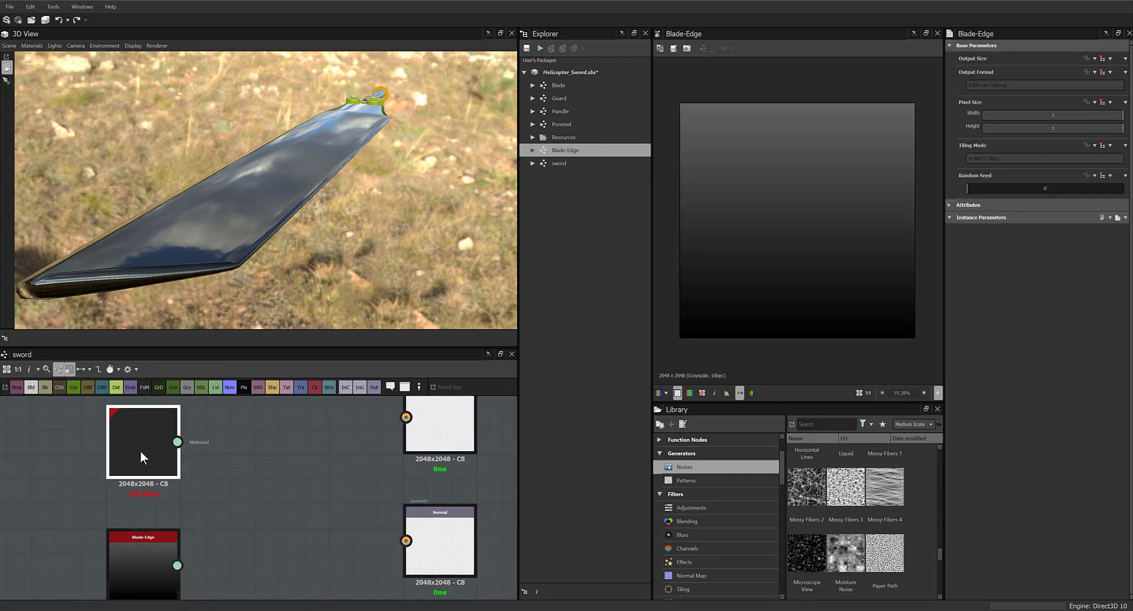
pyautogui.moveTo(161, 560); pyautogui.dragTo(231, 485)
pyautogui.moveTo(181, 440); pyautogui.dragTo(406, 417)
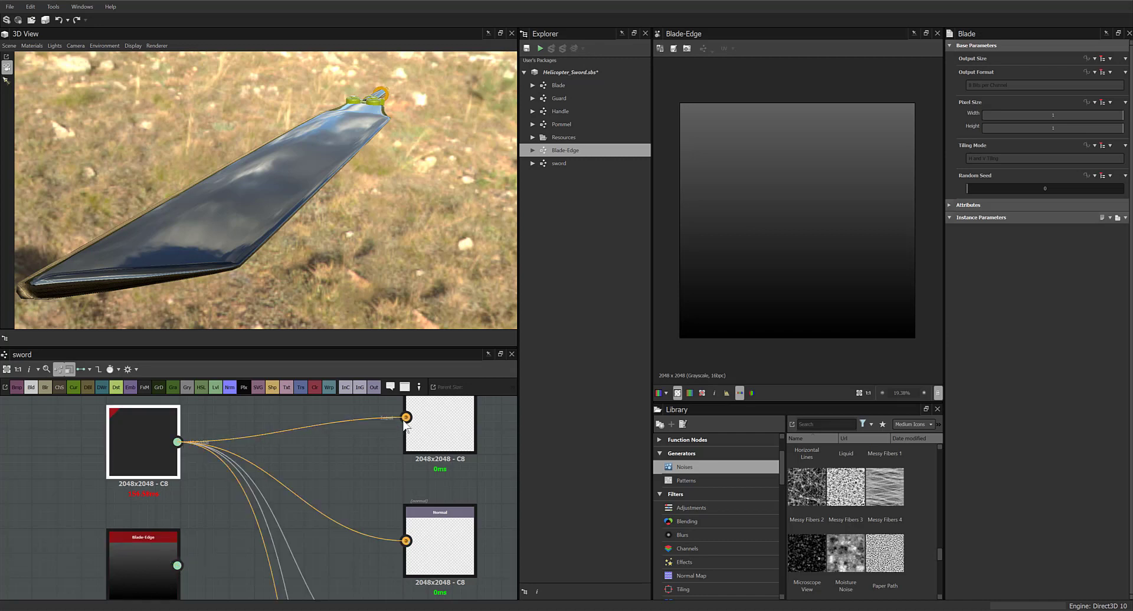
# Remove all links between the Blade node and the sword graph's output nodes
pyautogui.moveTo(336, 440); pyautogui.dragTo(248, 438)
pyautogui.click(61, 369)
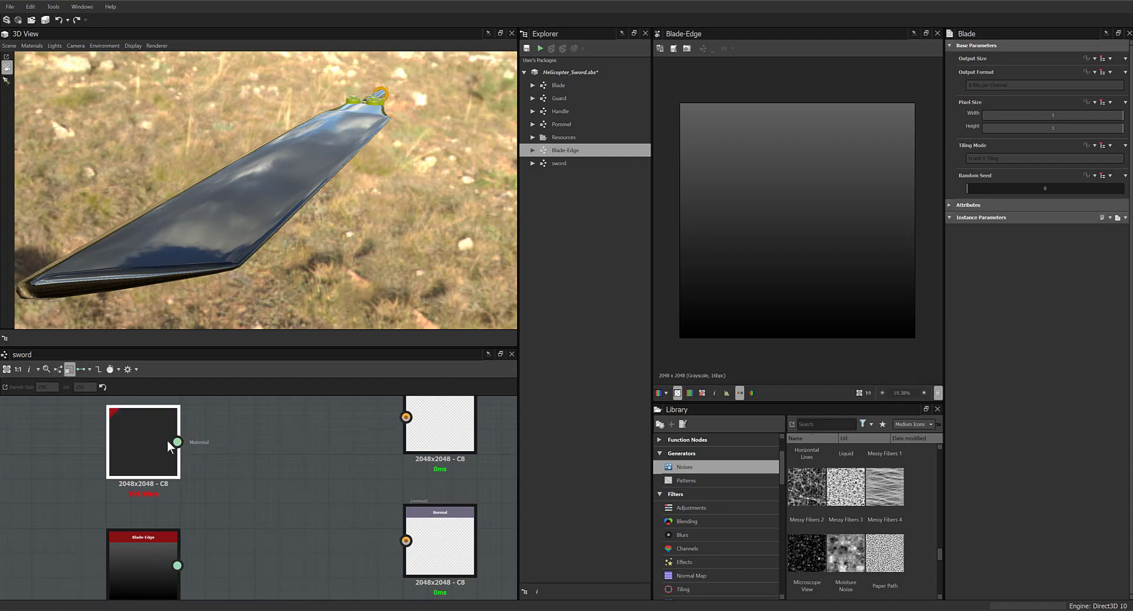
pyautogui.moveTo(366, 435); pyautogui.dragTo(248, 438)
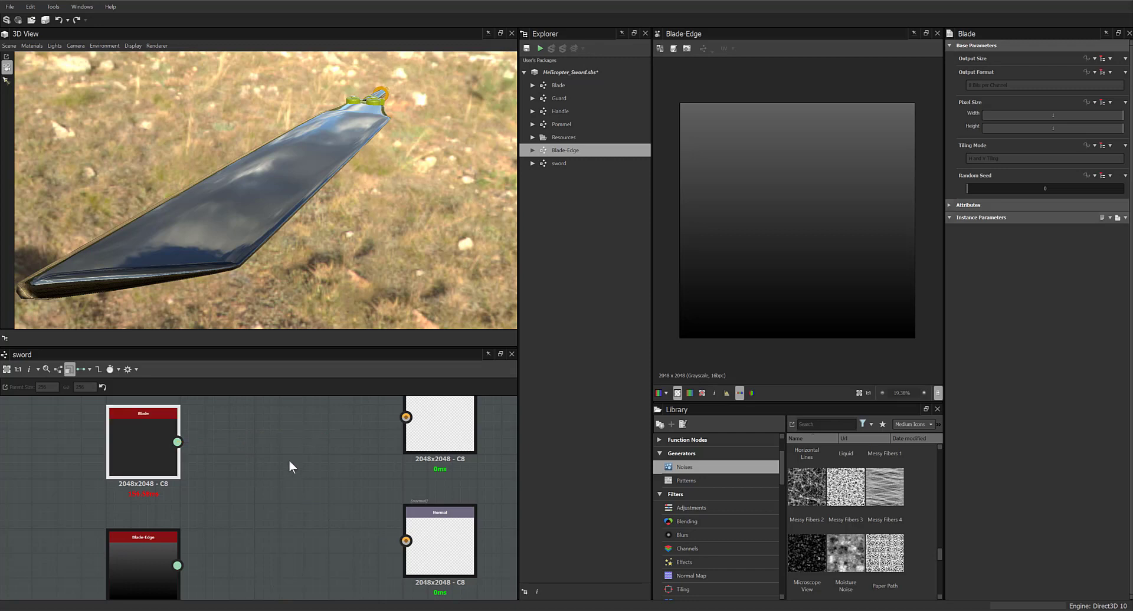
pyautogui.click(60, 370)
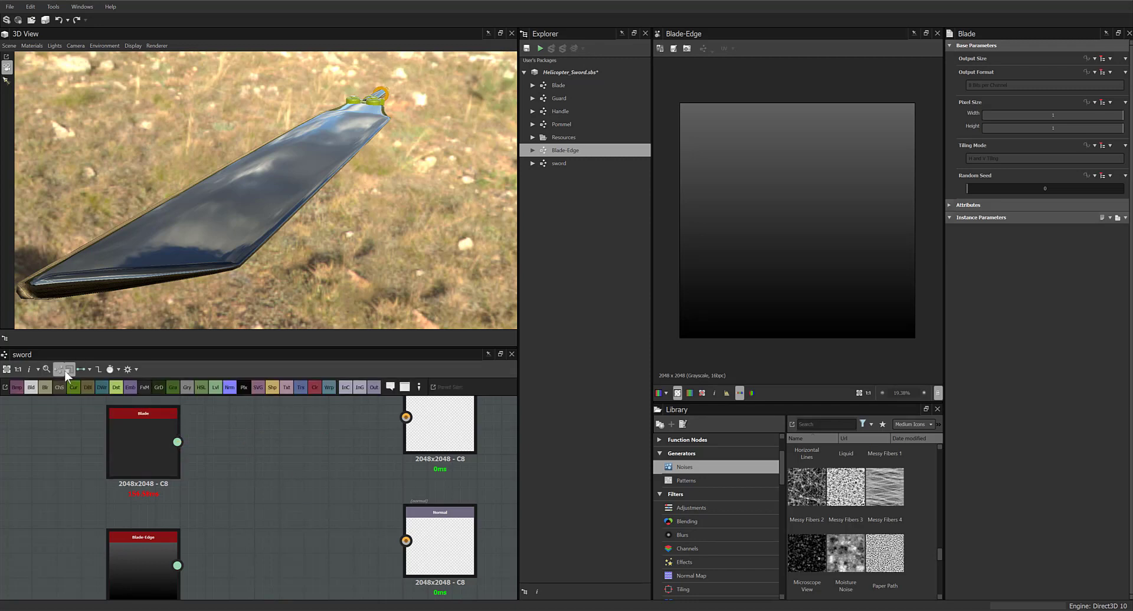
pyautogui.moveTo(177, 442); pyautogui.dragTo(405, 417)
pyautogui.moveTo(308, 438); pyautogui.dragTo(162, 422)
pyautogui.scroll(-2, 313, 541)
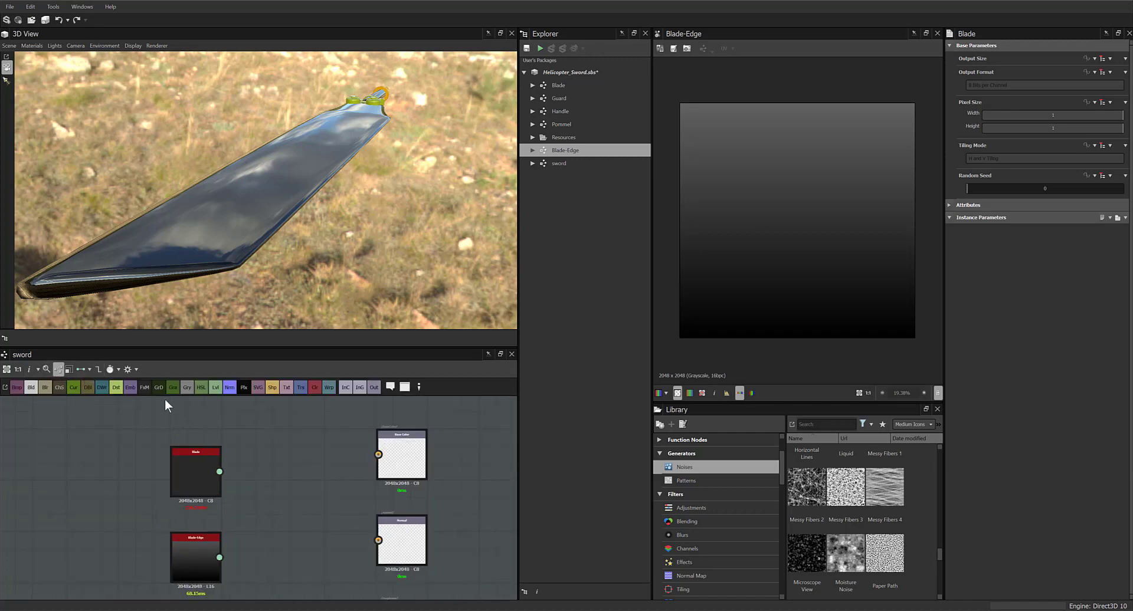
# Switch the link creation mode to Standard and place the Blade and Blade-Edge nodes farther from the output nodes
pyautogui.click(136, 368)
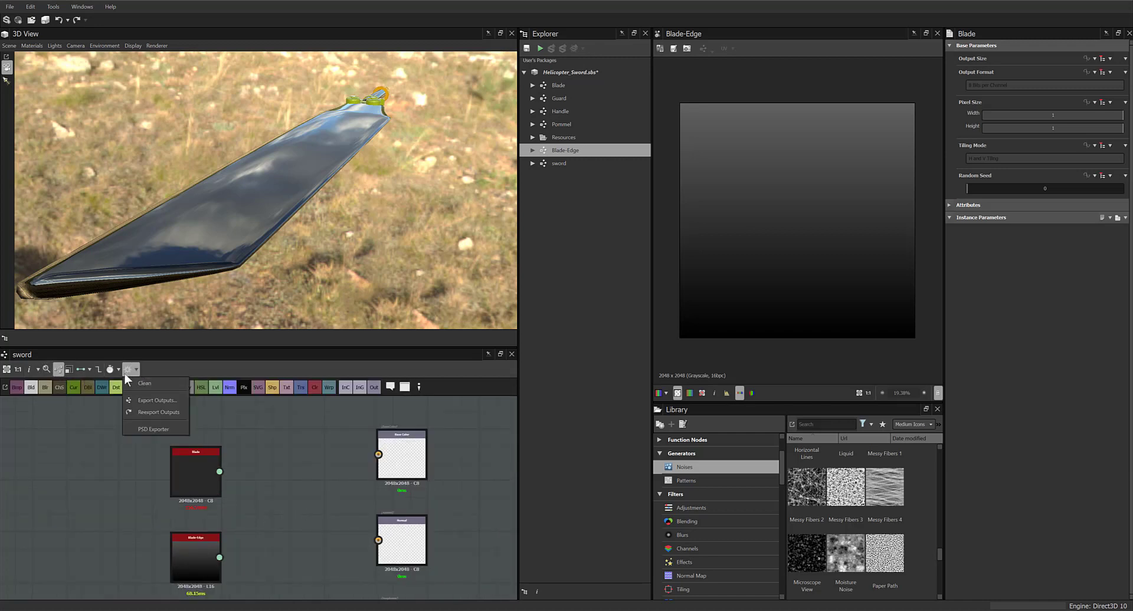
pyautogui.click(114, 370)
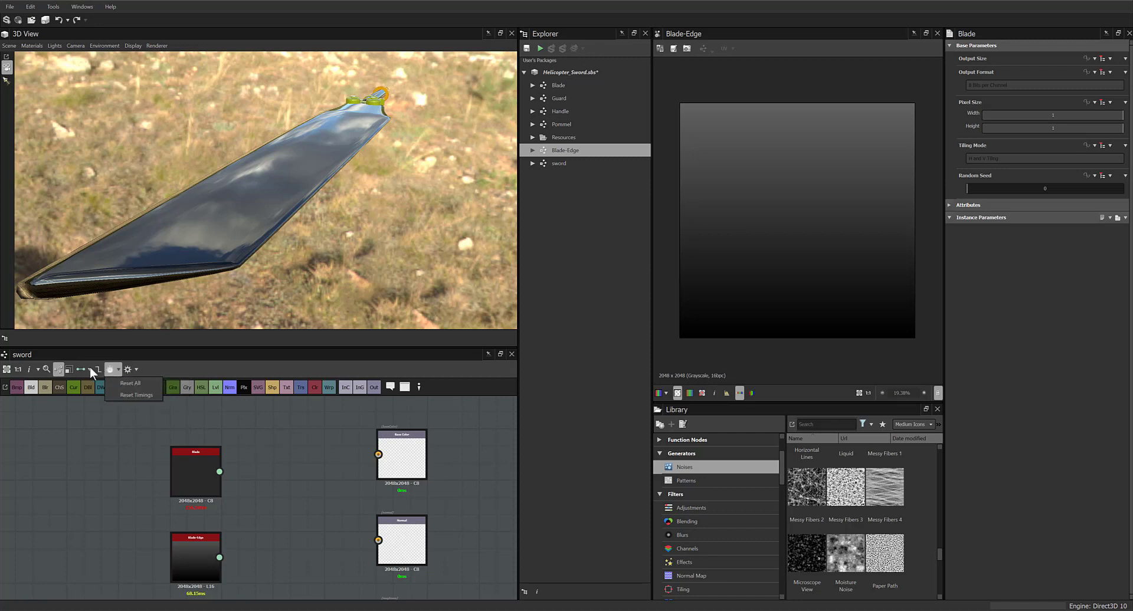
pyautogui.click(90, 367)
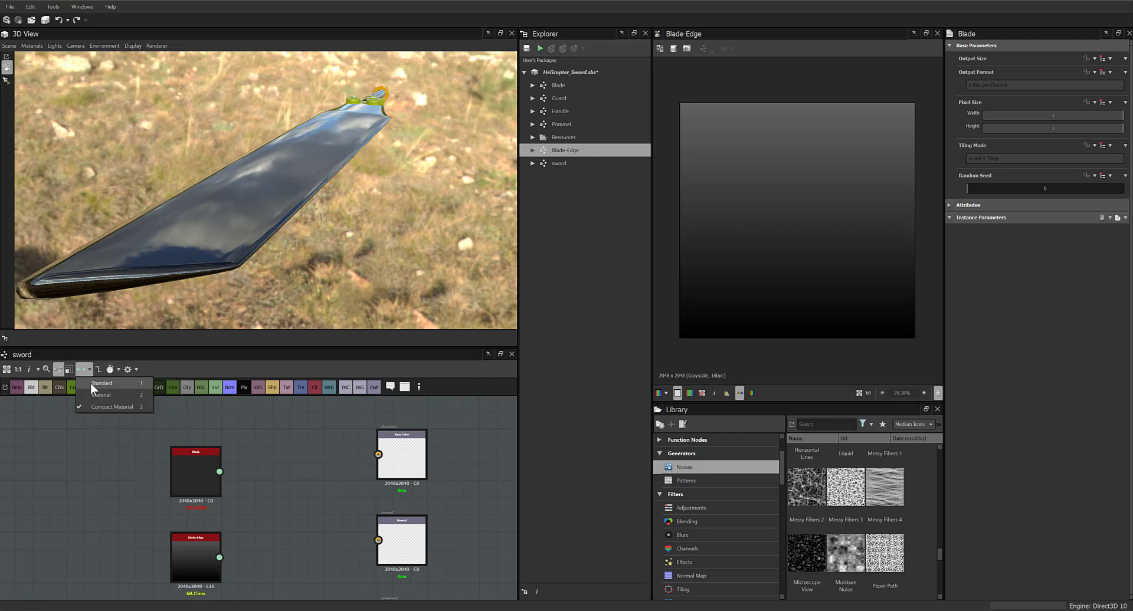
pyautogui.click(92, 383)
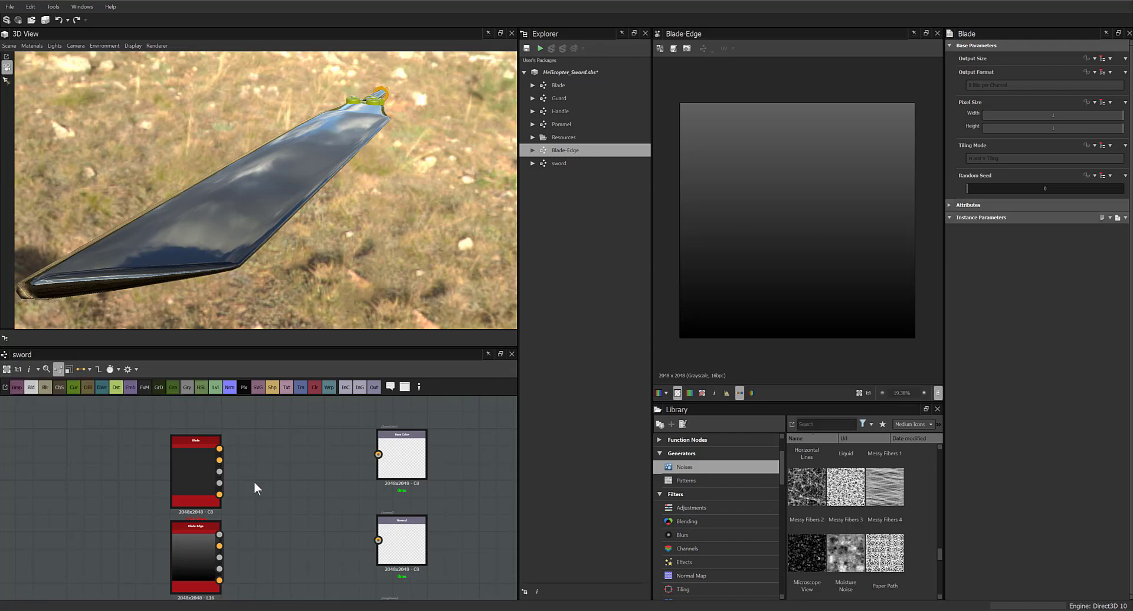
pyautogui.moveTo(310, 485); pyautogui.dragTo(346, 468, button='middle')
pyautogui.moveTo(226, 464); pyautogui.dragTo(174, 458)
pyautogui.moveTo(232, 529); pyautogui.dragTo(172, 536)
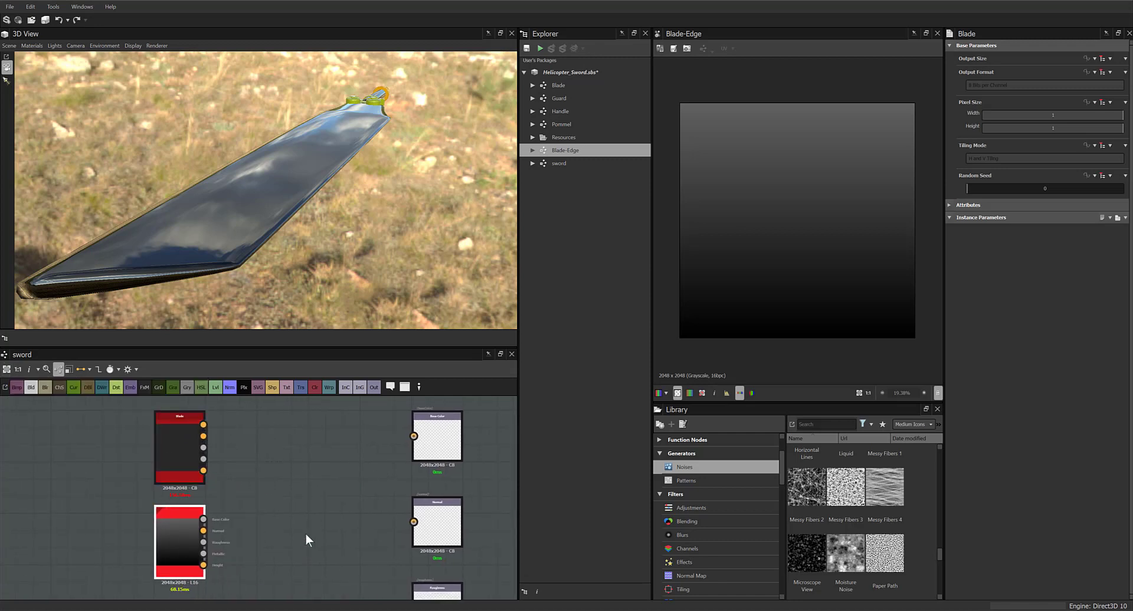
# Browse the library's Tiling, Blending and Atomic Nodes categories for a node that combines materials
pyautogui.scroll(-3, 707, 529)
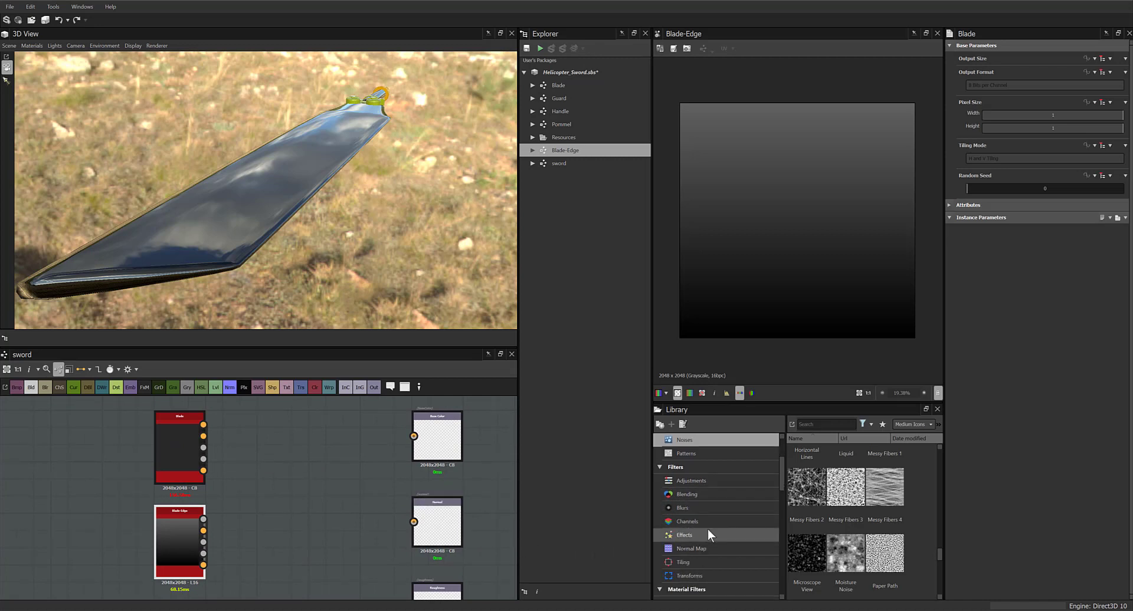
pyautogui.scroll(-1, 703, 531)
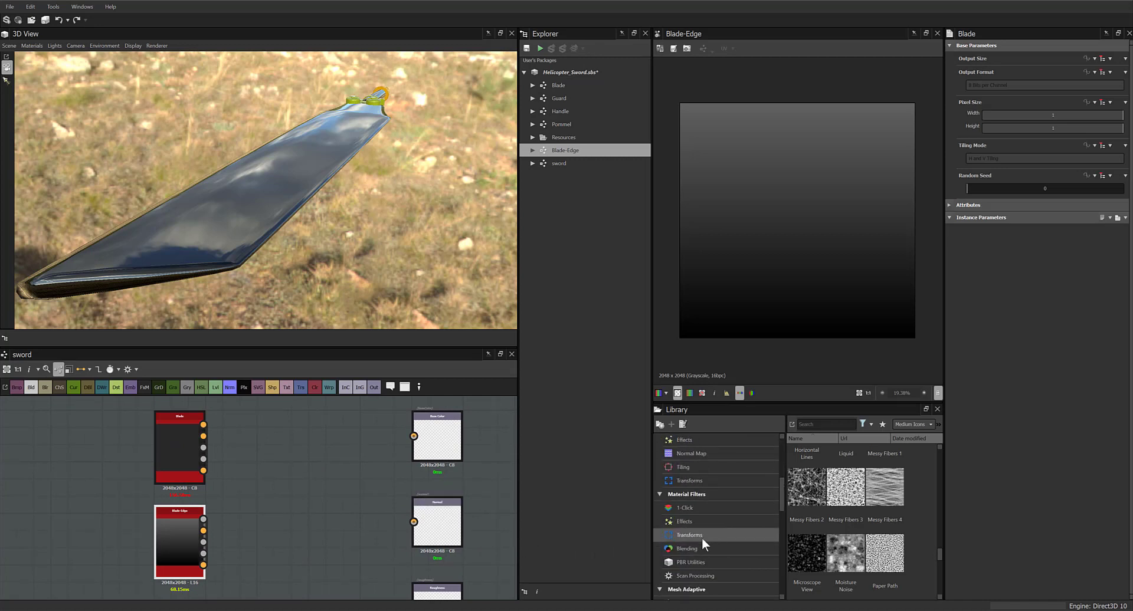
pyautogui.click(701, 467)
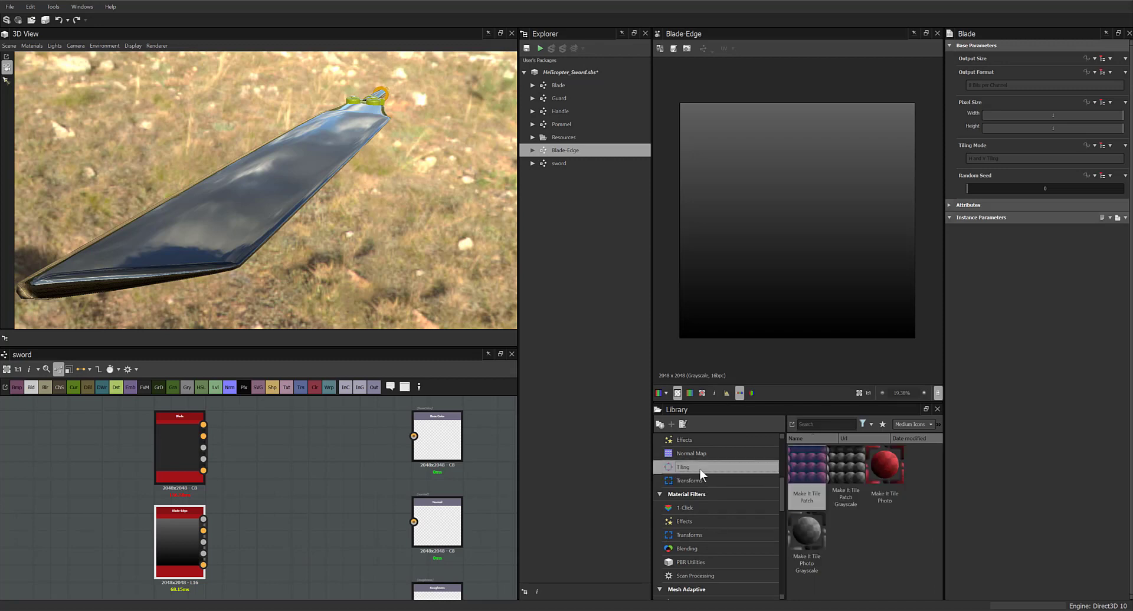
pyautogui.scroll(2, 687, 506)
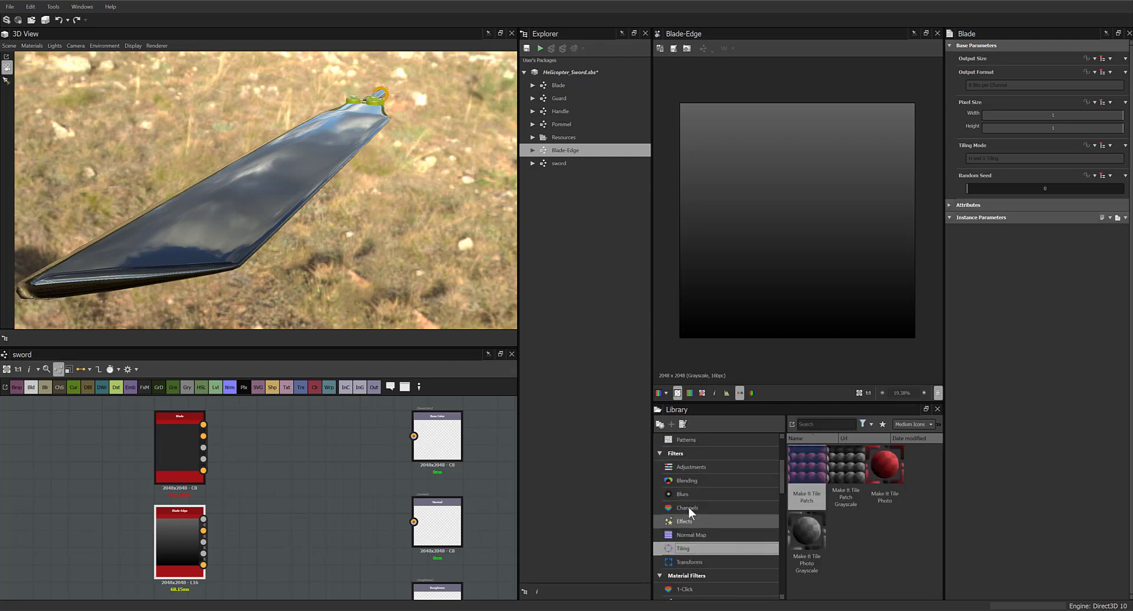
pyautogui.click(687, 480)
pyautogui.scroll(2, 693, 498)
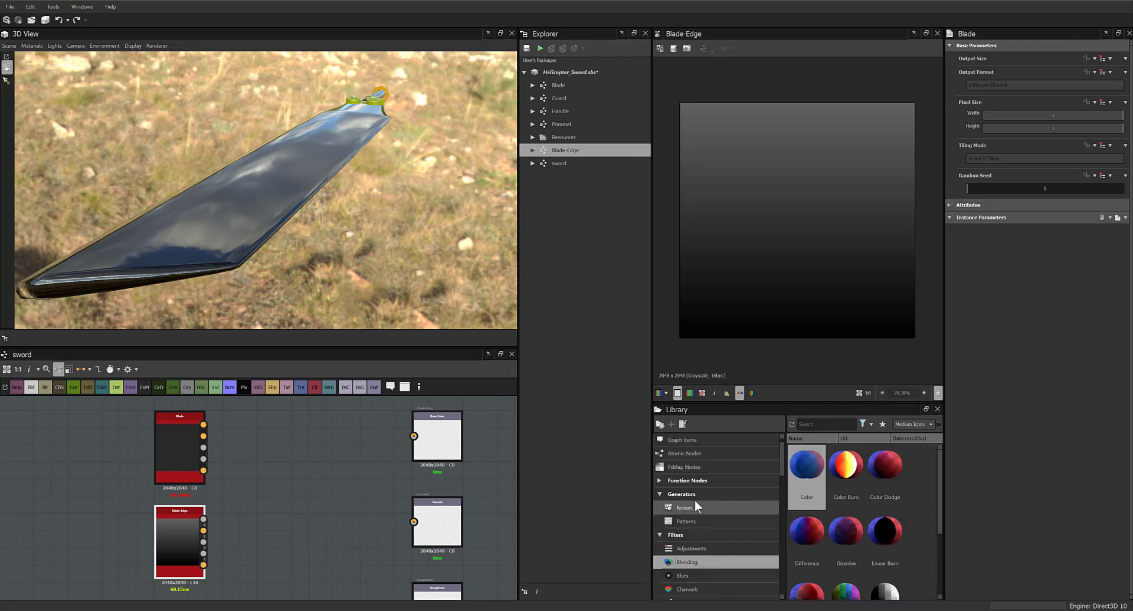
pyautogui.click(686, 466)
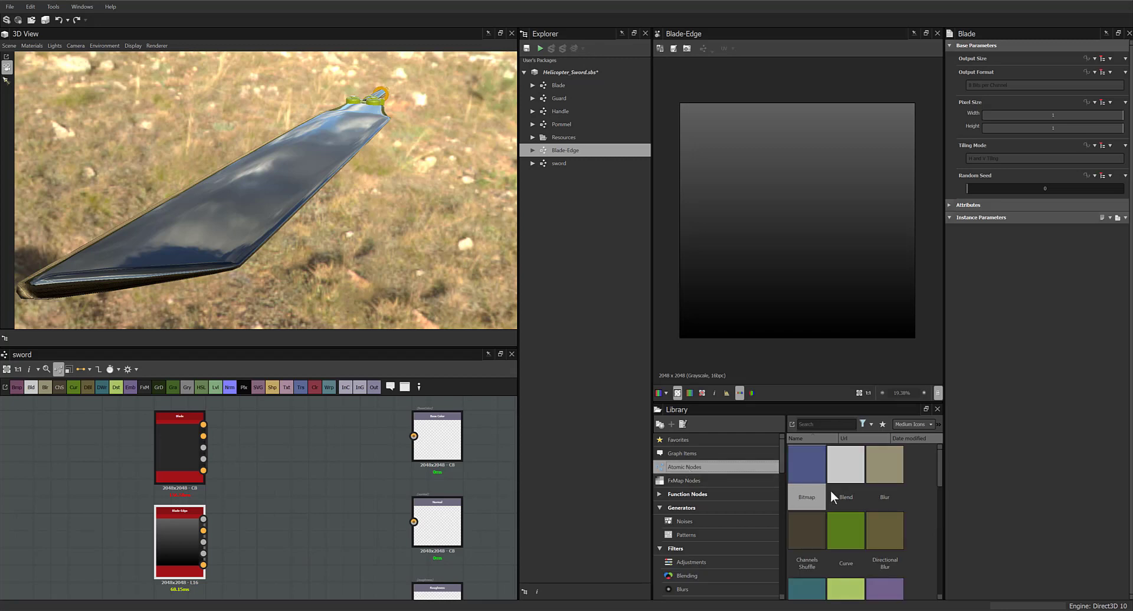
pyautogui.scroll(-4, 719, 515)
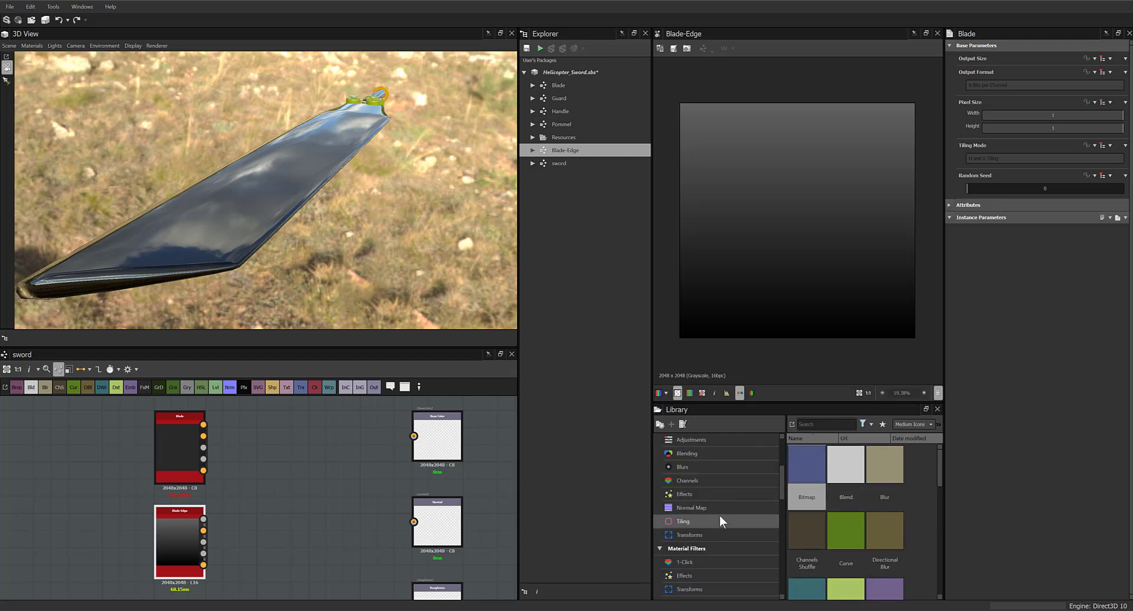
pyautogui.scroll(-3, 720, 515)
# Try the BaseColor/Metallic/Roughness converter and Base Material nodes in the sword graph, and delete both
pyautogui.click(705, 480)
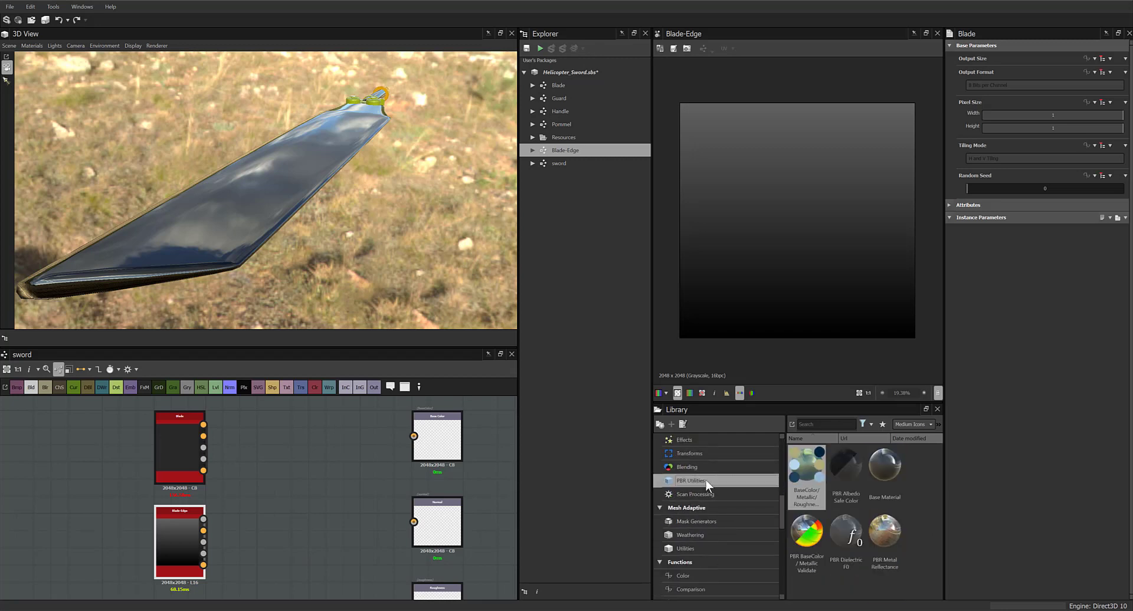
pyautogui.moveTo(813, 472); pyautogui.dragTo(282, 435)
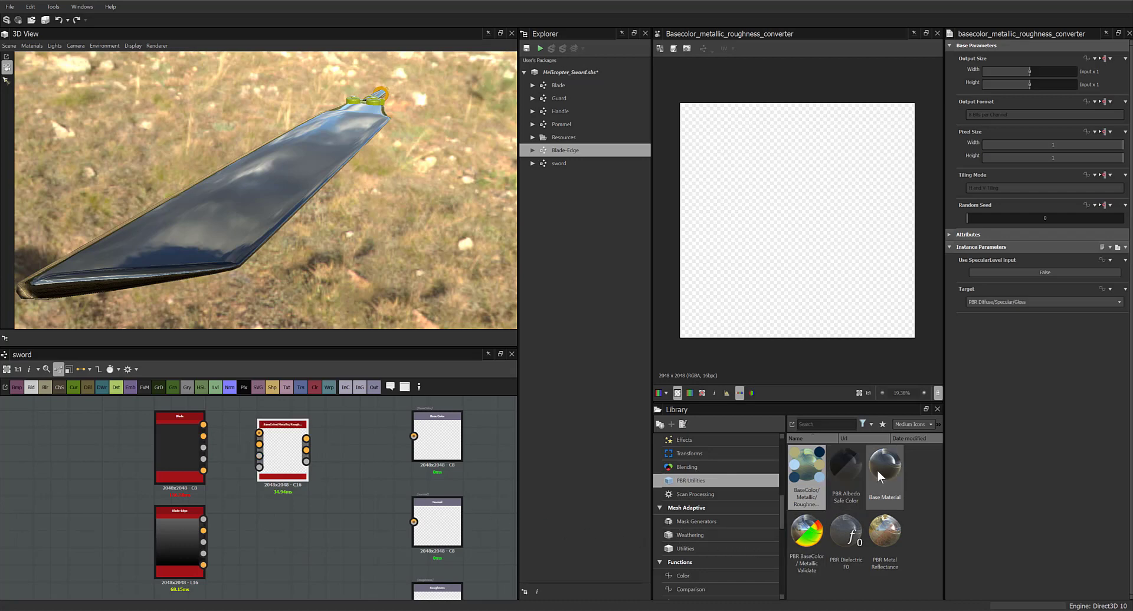
pyautogui.moveTo(877, 471); pyautogui.dragTo(358, 532)
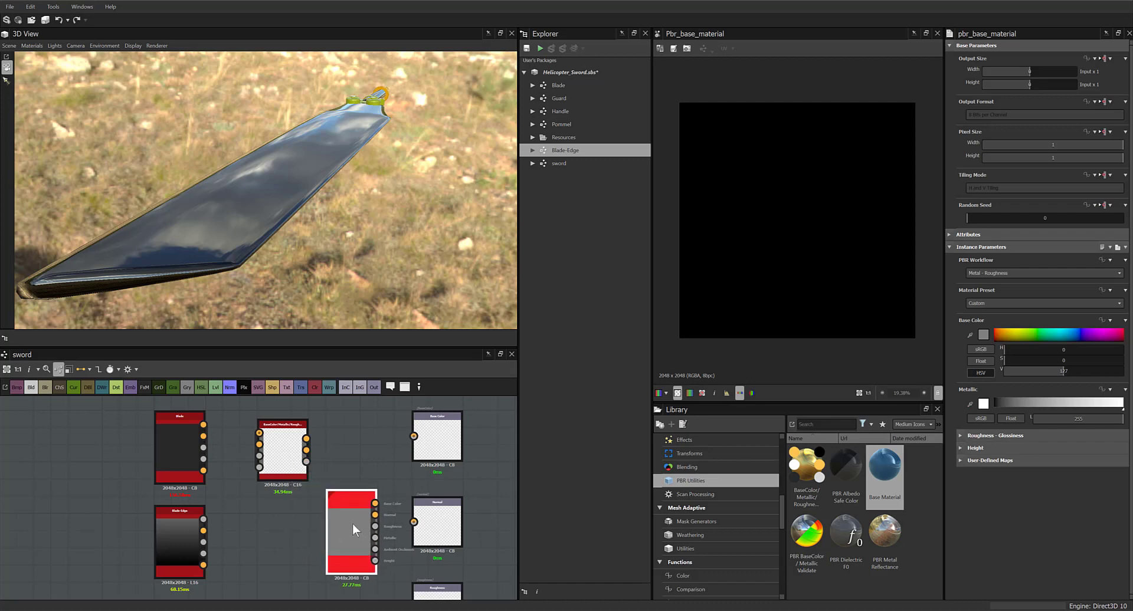
pyautogui.doubleClick(353, 522)
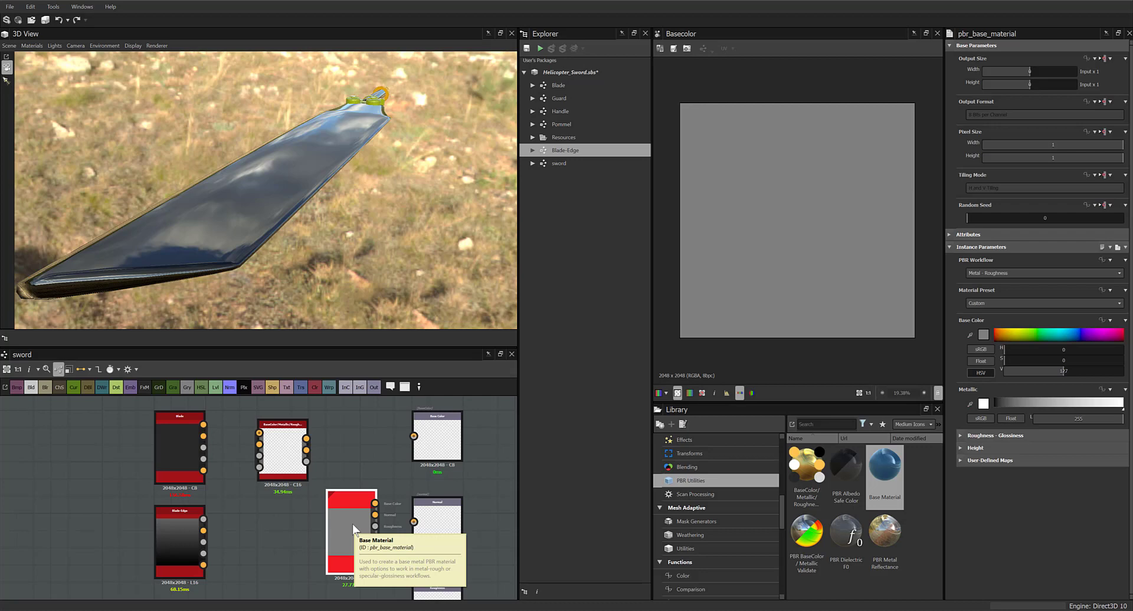
pyautogui.press('Delete')
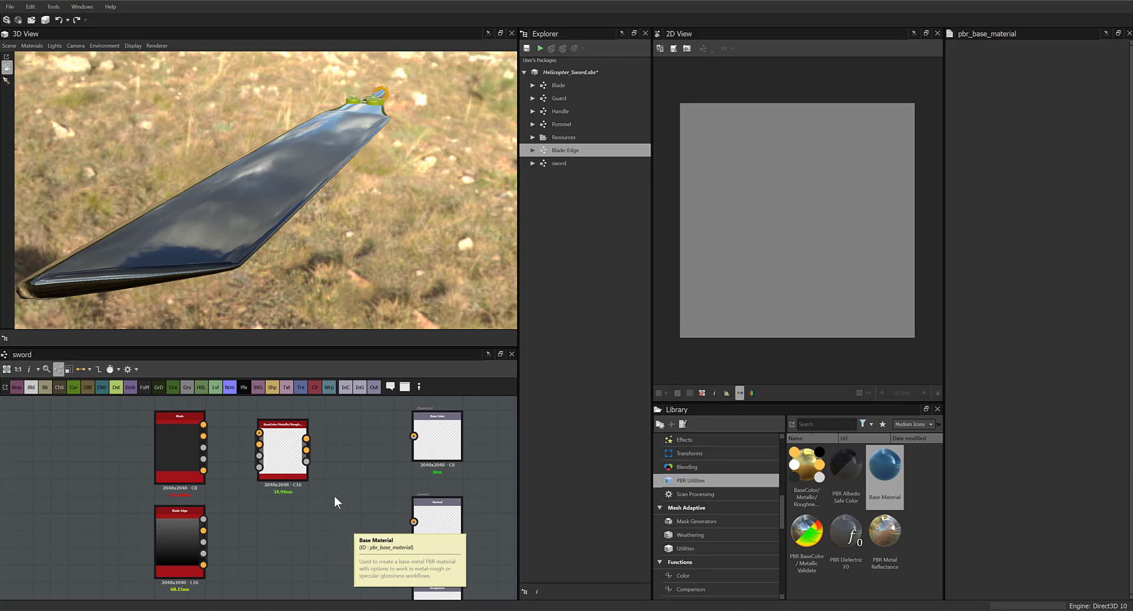
pyautogui.click(281, 453)
pyautogui.press('Delete')
# Try the Material Selector node from the Mesh Adaptive utilities in the sword graph, and delete it
pyautogui.click(685, 548)
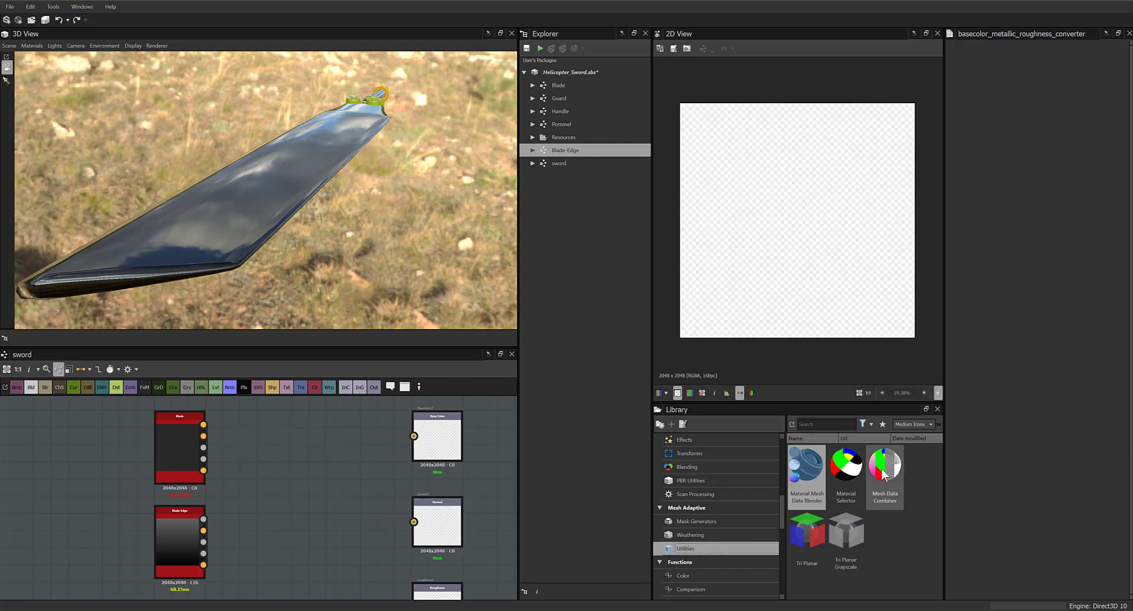
pyautogui.moveTo(845, 466); pyautogui.dragTo(316, 445)
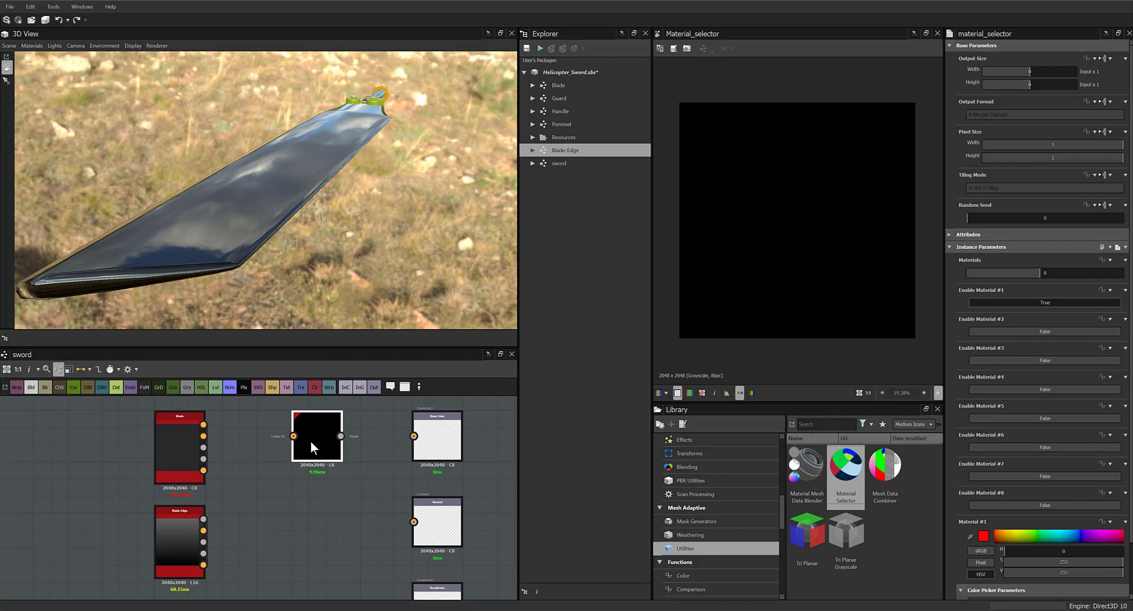
pyautogui.press('Delete')
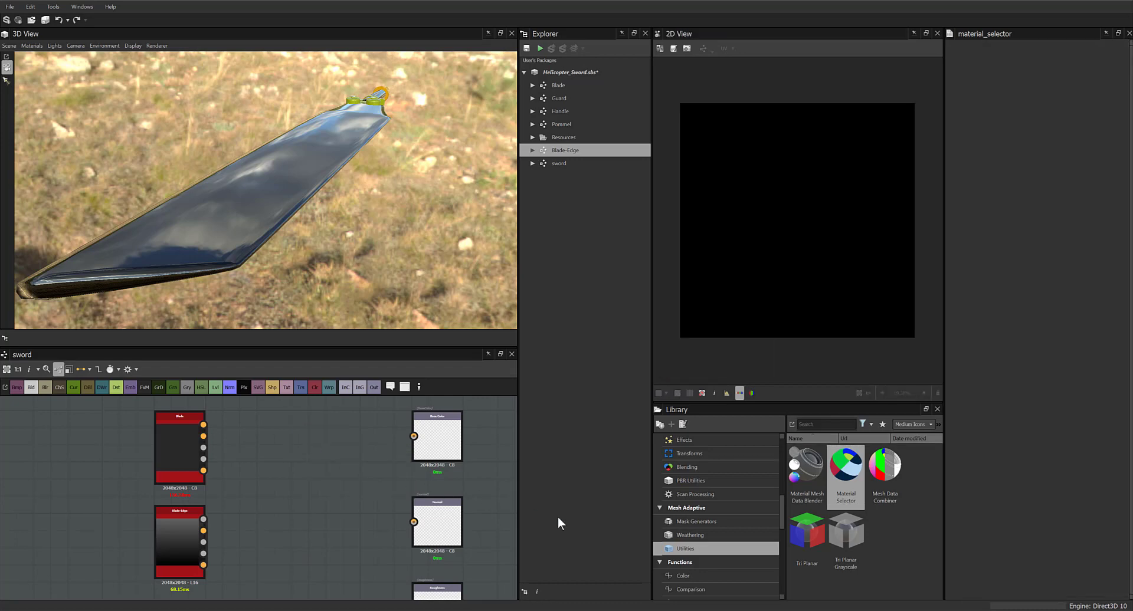
# Add a Multi-Material Blend node from the material blending filters and place it between the blade material nodes and the output nodes
pyautogui.click(688, 535)
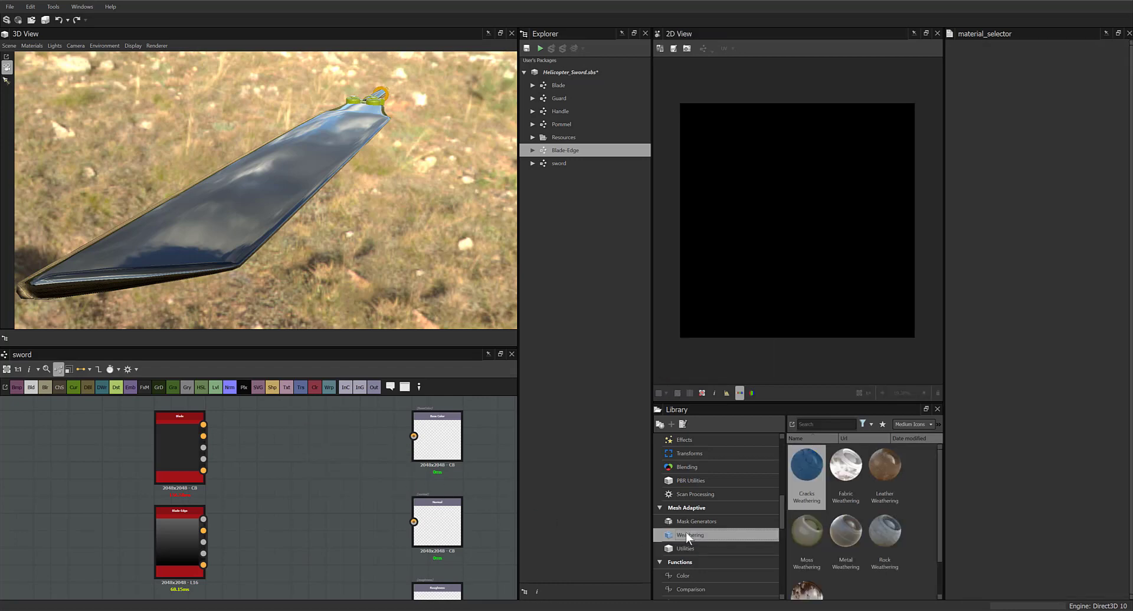
pyautogui.click(684, 522)
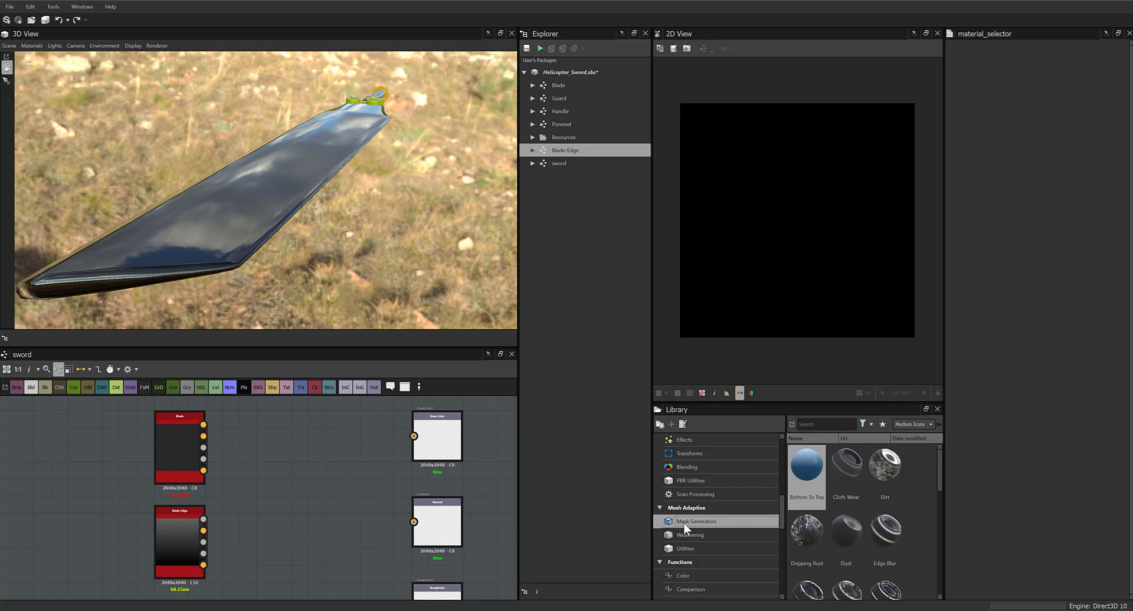
pyautogui.moveTo(939, 493); pyautogui.dragTo(946, 591)
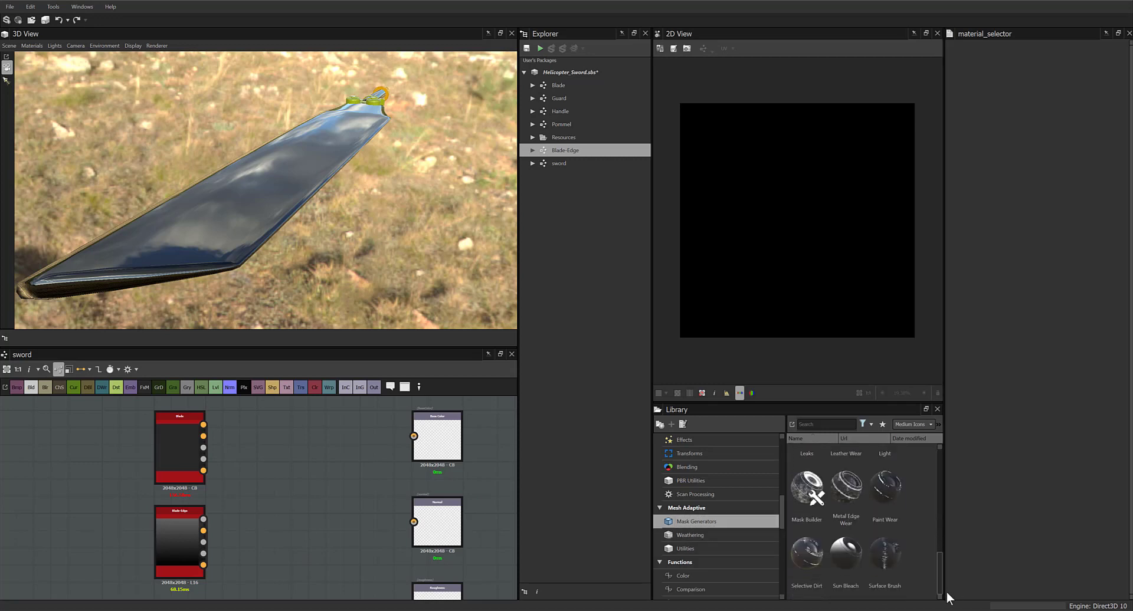
pyautogui.click(690, 481)
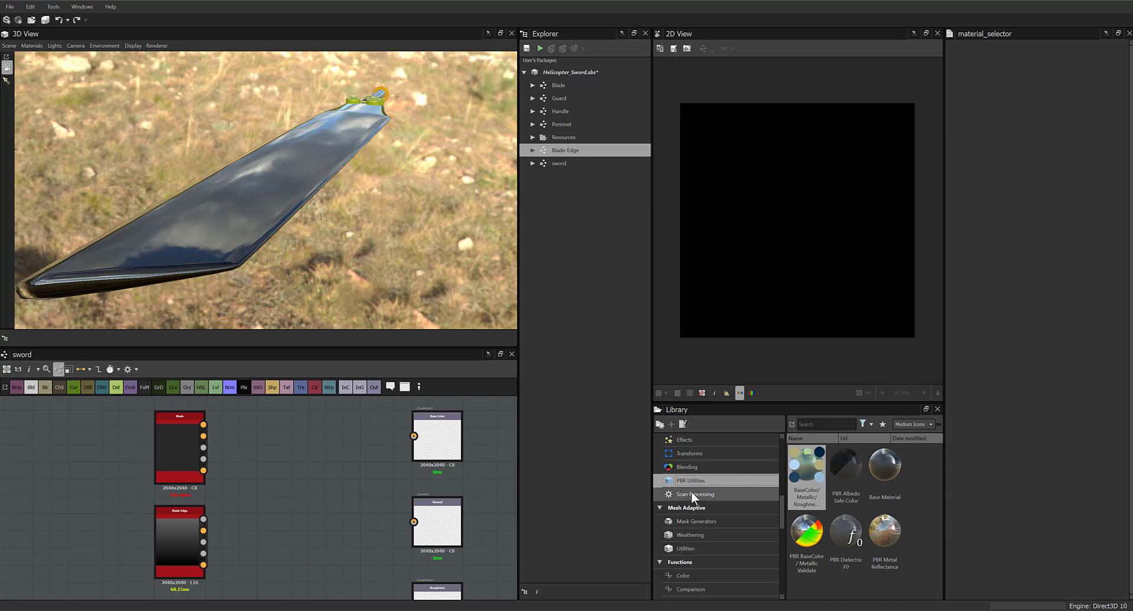
pyautogui.click(692, 494)
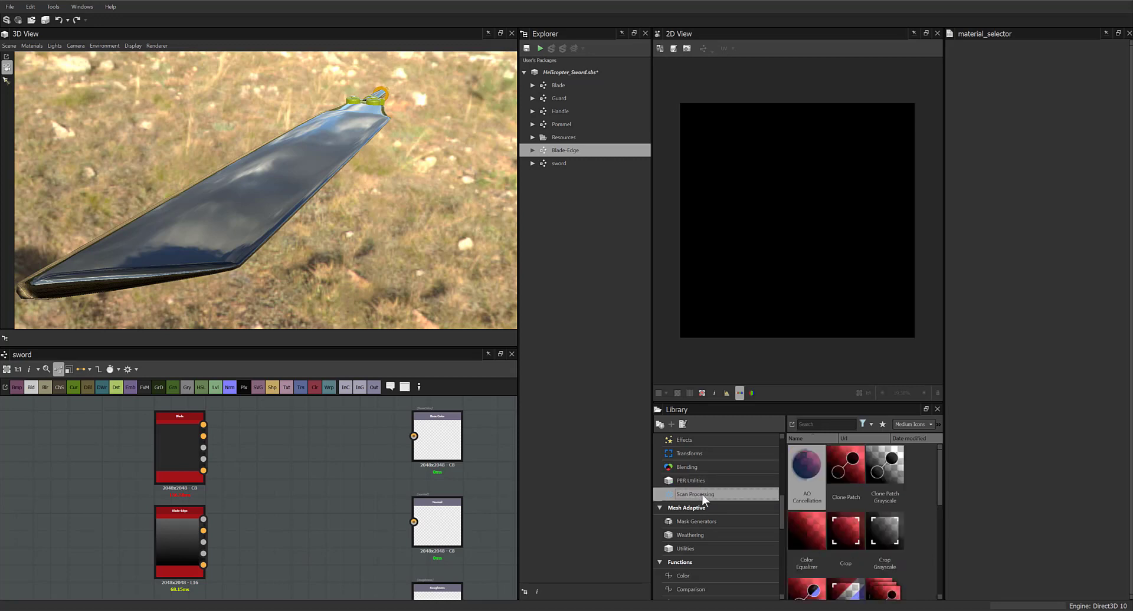
pyautogui.click(689, 466)
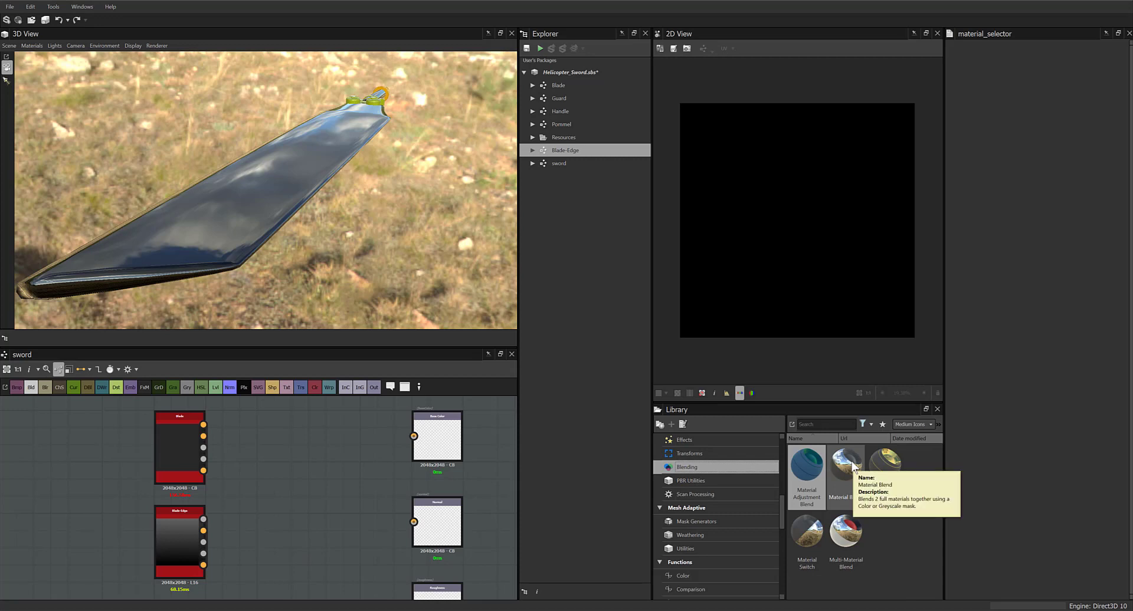
pyautogui.moveTo(846, 528); pyautogui.dragTo(277, 468)
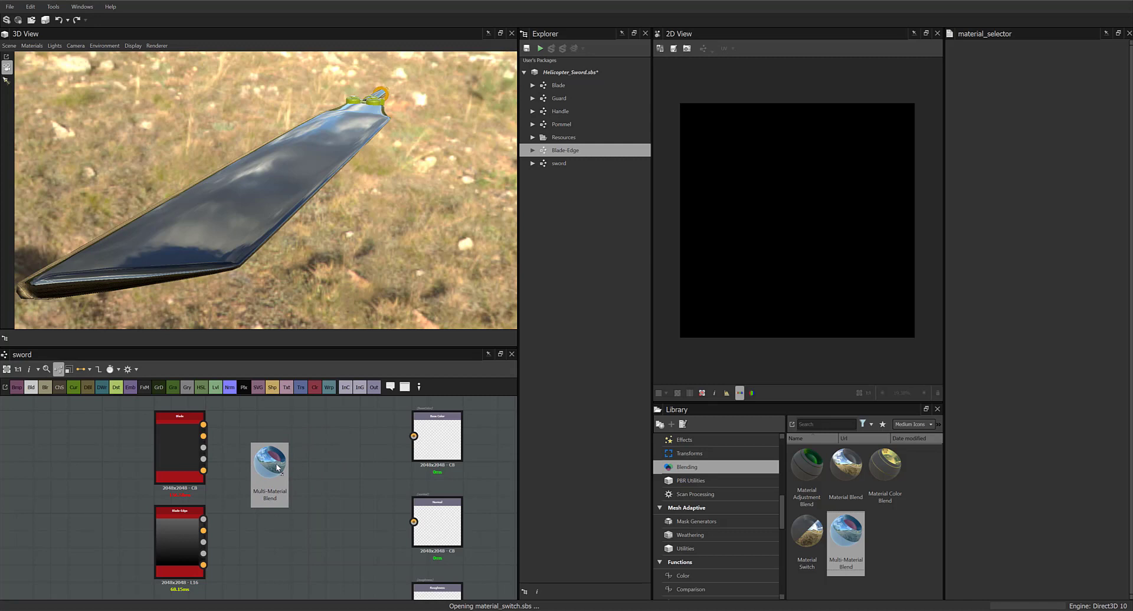
pyautogui.moveTo(278, 468); pyautogui.dragTo(275, 463)
pyautogui.click(360, 469)
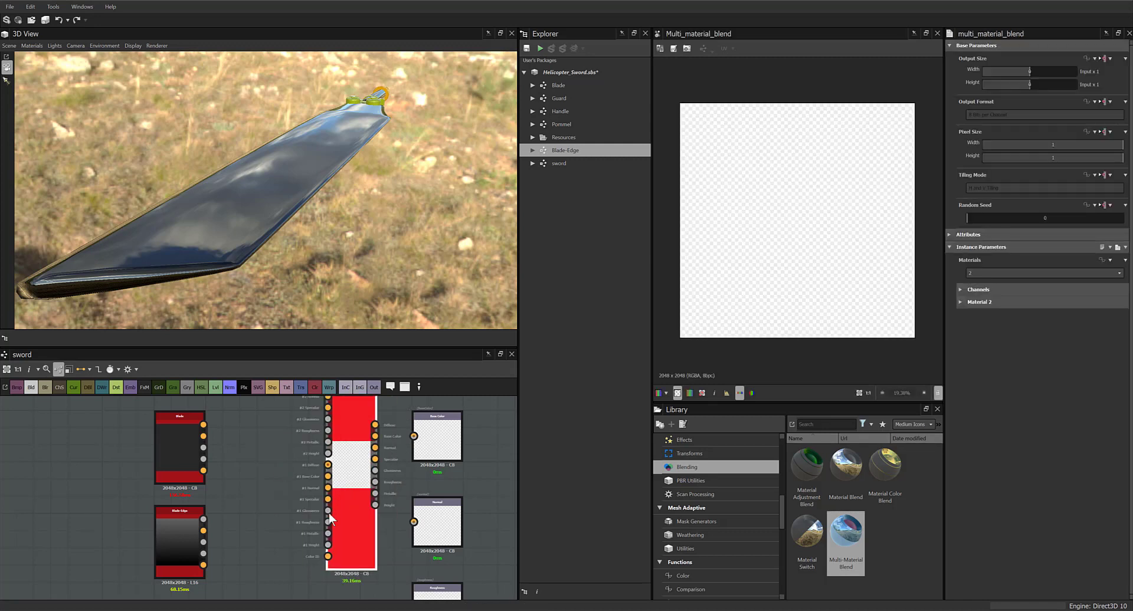
pyautogui.moveTo(329, 516); pyautogui.dragTo(295, 567)
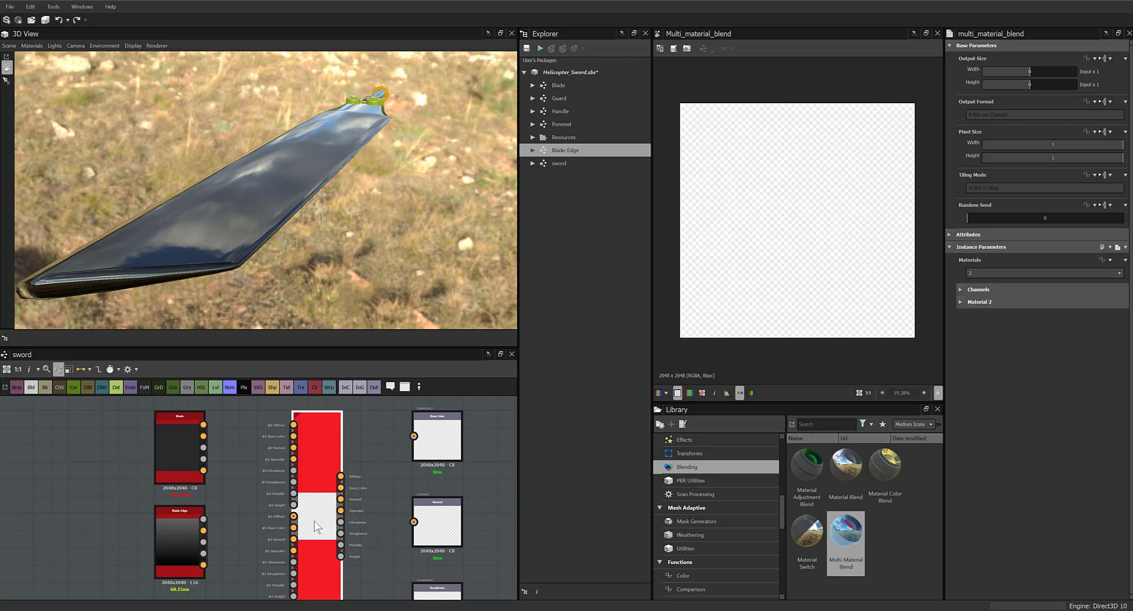
# Connect the Blade node's base color, normal, roughness and metallic outputs to the matching material #1 inputs of the Multi-Material Blend node
pyautogui.moveTo(203, 425); pyautogui.dragTo(295, 528)
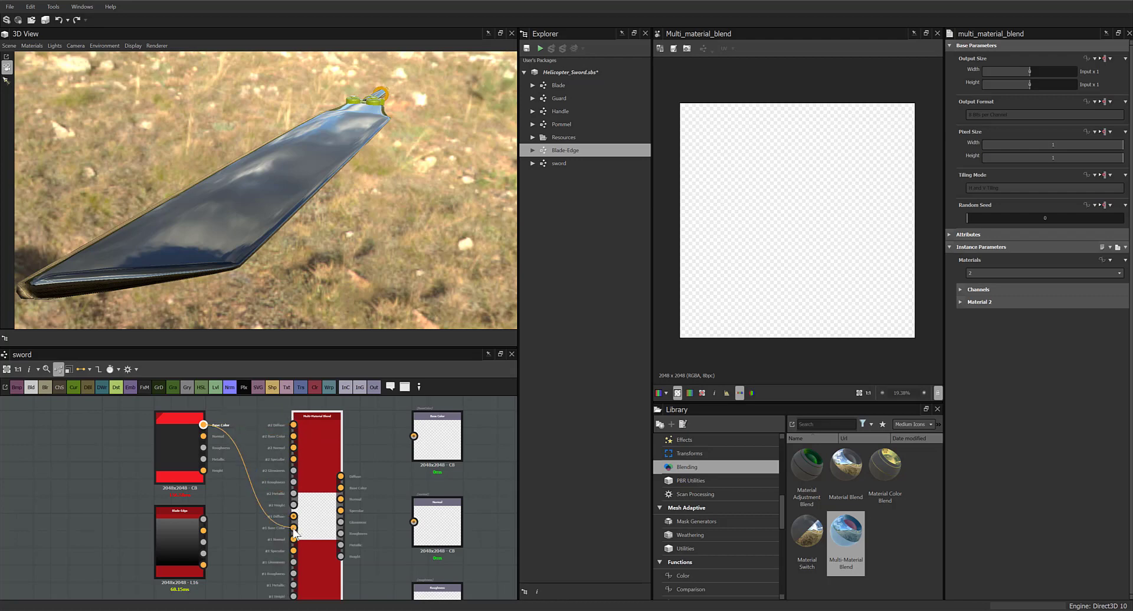
pyautogui.moveTo(253, 527); pyautogui.dragTo(302, 497, button='middle')
pyautogui.click(233, 499)
pyautogui.moveTo(165, 476); pyautogui.dragTo(343, 508)
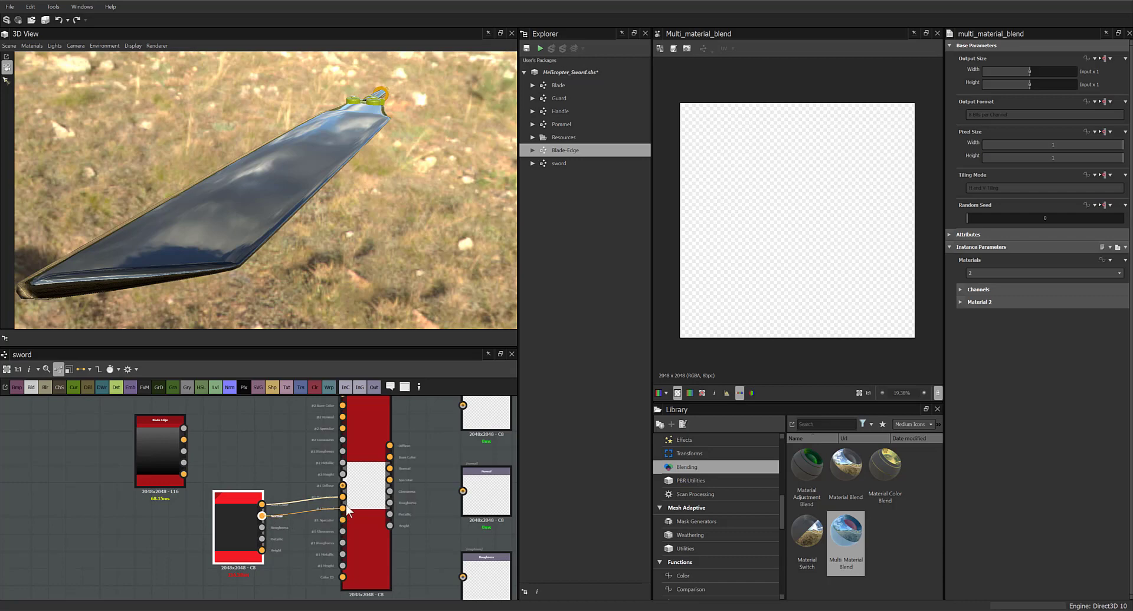
pyautogui.click(264, 528)
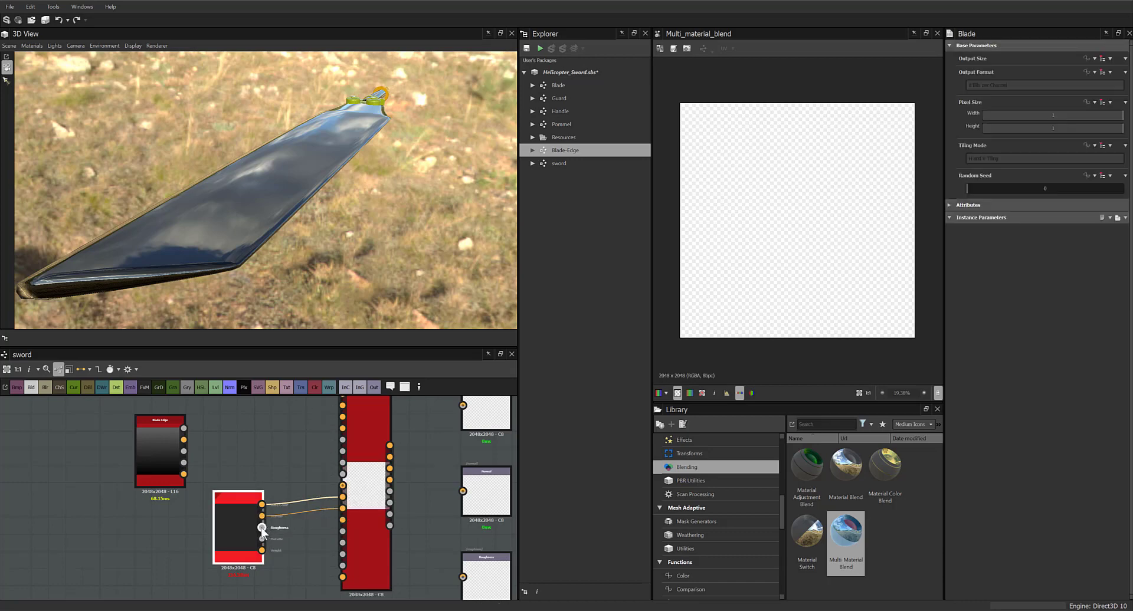
pyautogui.moveTo(345, 538)
pyautogui.mouseDown()
pyautogui.moveTo(343, 520)
pyautogui.moveTo(342, 543)
pyautogui.mouseUp()
pyautogui.moveTo(262, 539); pyautogui.dragTo(341, 556)
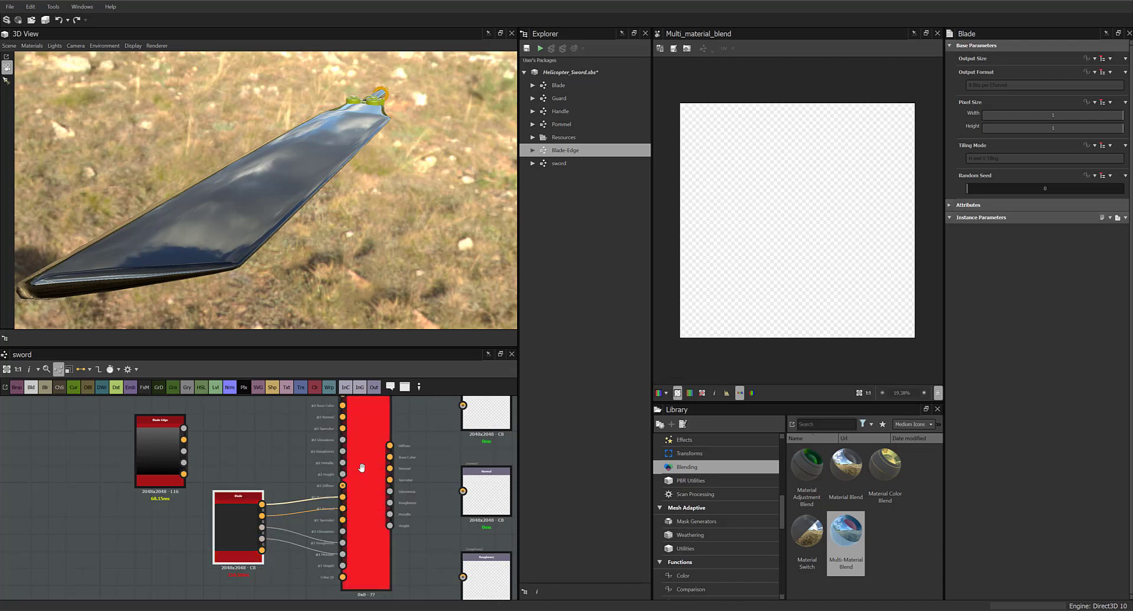
# Connect the Blade-Edge node's base color, normal, roughness and metallic outputs to the matching material #2 inputs of the Multi-Material Blend node
pyautogui.moveTo(361, 467); pyautogui.dragTo(356, 520, button='middle')
pyautogui.moveTo(148, 504); pyautogui.dragTo(232, 473)
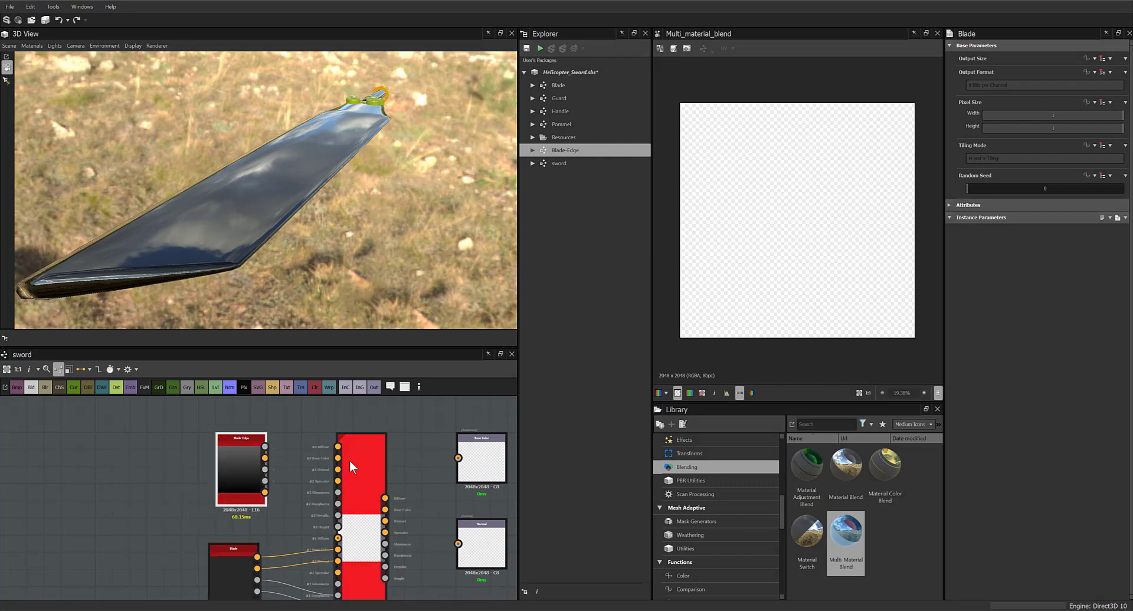
pyautogui.moveTo(264, 447); pyautogui.dragTo(338, 469)
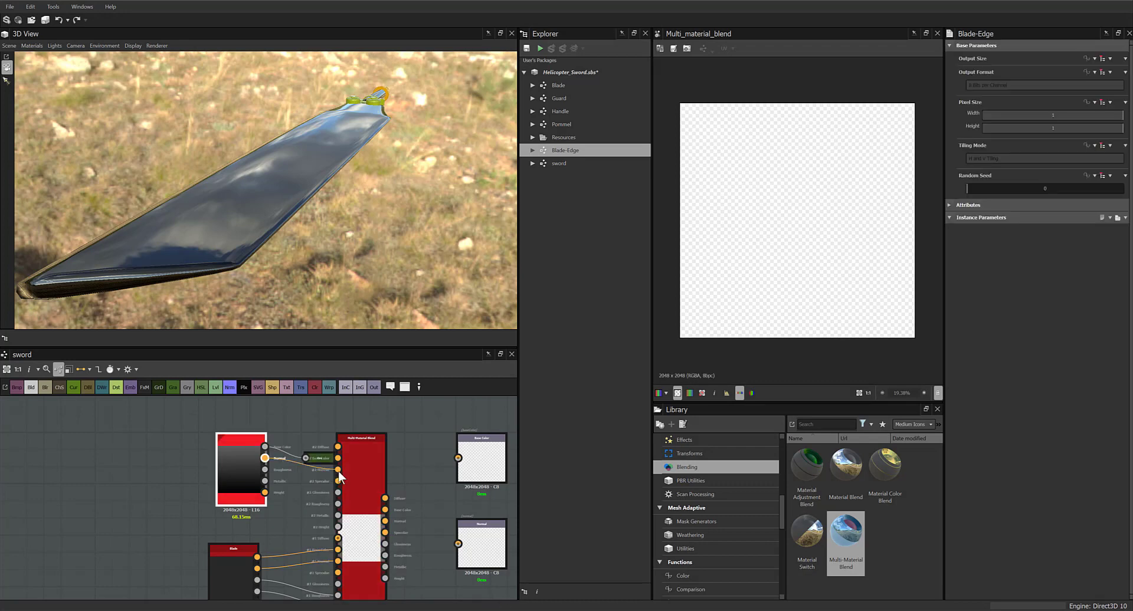
pyautogui.moveTo(265, 469); pyautogui.dragTo(338, 504)
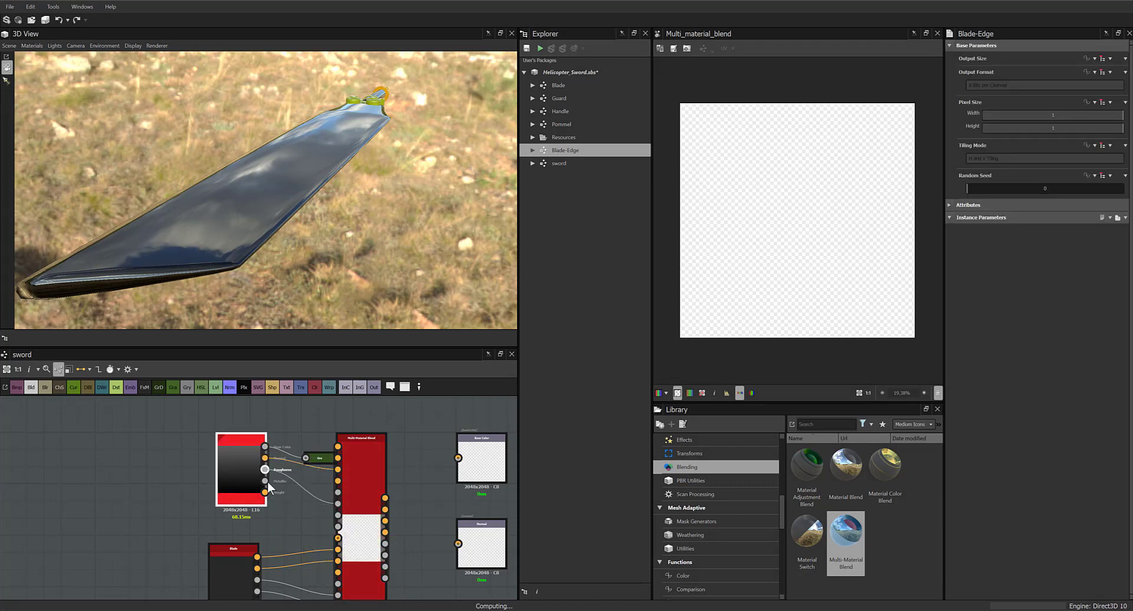
pyautogui.moveTo(265, 481); pyautogui.dragTo(338, 515)
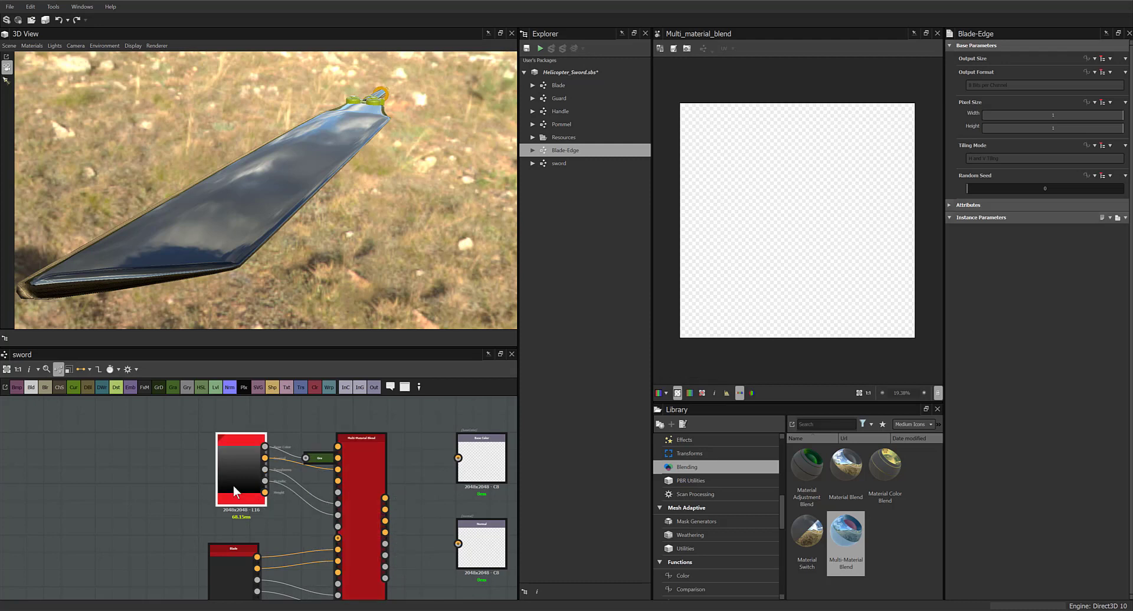
# Space out the blade and blend nodes, and connect the Multi-Material Blend to the output nodes in Compact Material link mode
pyautogui.moveTo(232, 485); pyautogui.dragTo(179, 478)
pyautogui.moveTo(218, 554); pyautogui.dragTo(165, 543)
pyautogui.moveTo(362, 495); pyautogui.dragTo(389, 457)
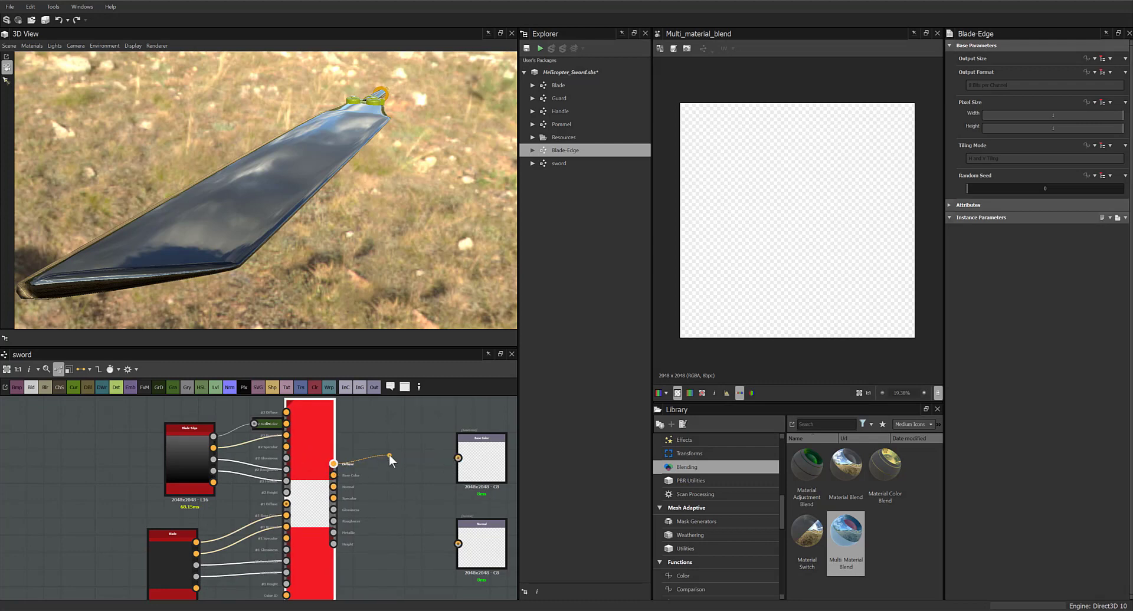
pyautogui.click(89, 369)
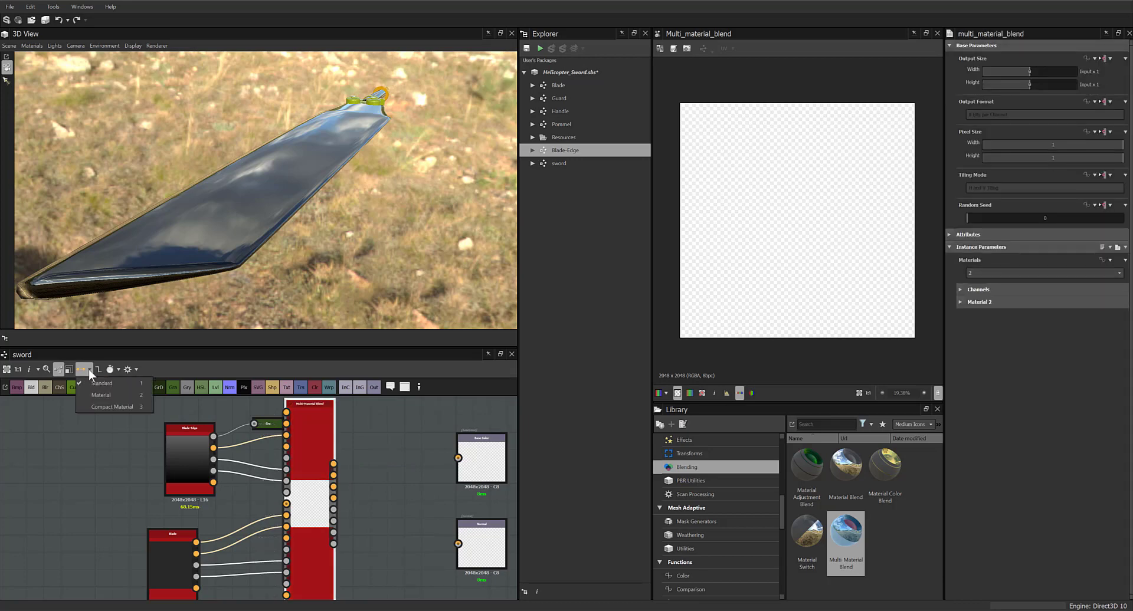
pyautogui.click(101, 407)
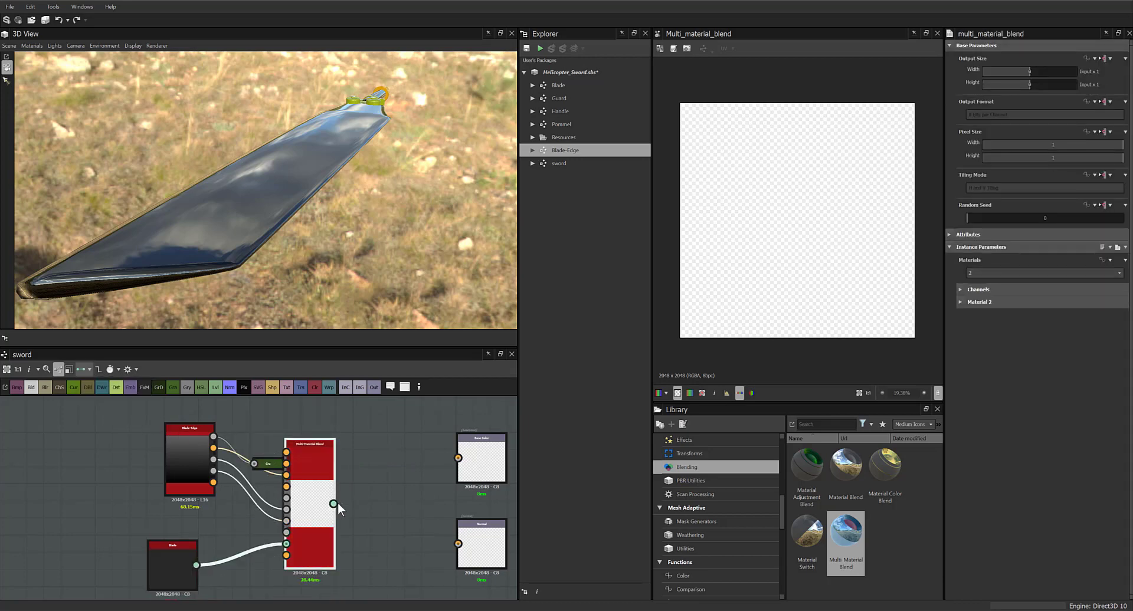
pyautogui.moveTo(333, 503); pyautogui.dragTo(459, 459)
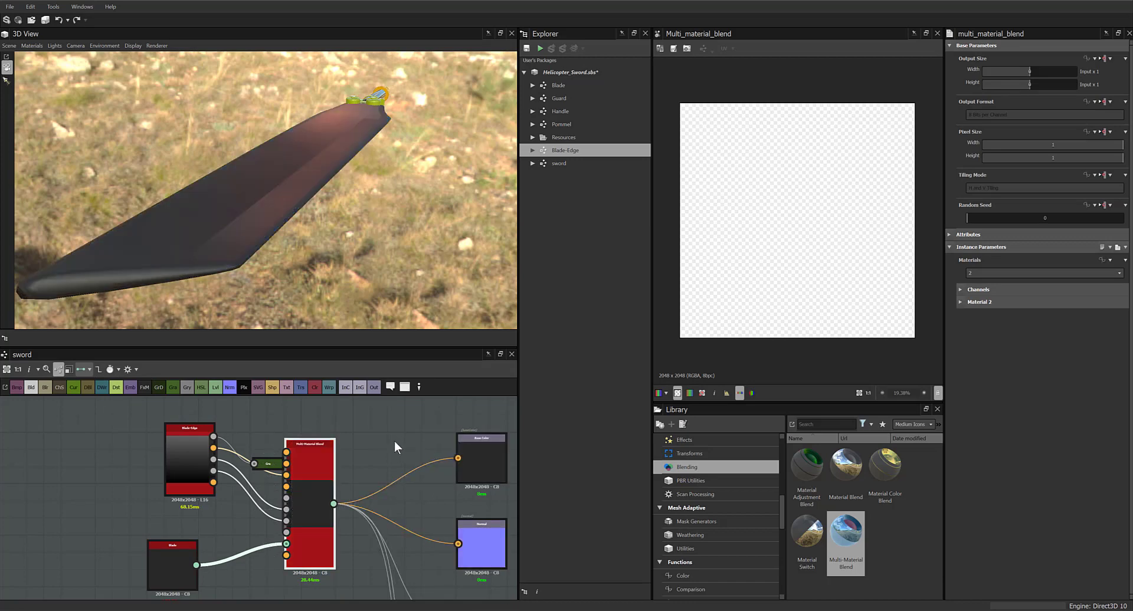
# Rearrange the Multi-Material Blend, Blade and Blade-Edge nodes so the blend sits centrally before the outputs with both materials beside its inputs
pyautogui.scroll(-3, 394, 440)
pyautogui.moveTo(355, 474); pyautogui.dragTo(356, 535)
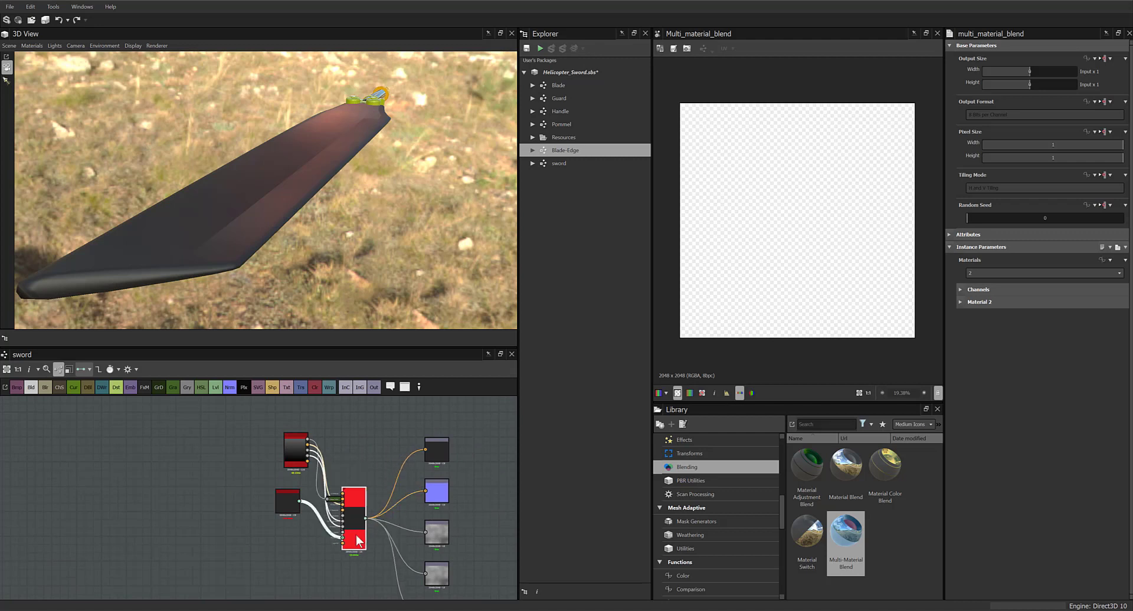
pyautogui.moveTo(479, 505); pyautogui.dragTo(455, 469, button='middle')
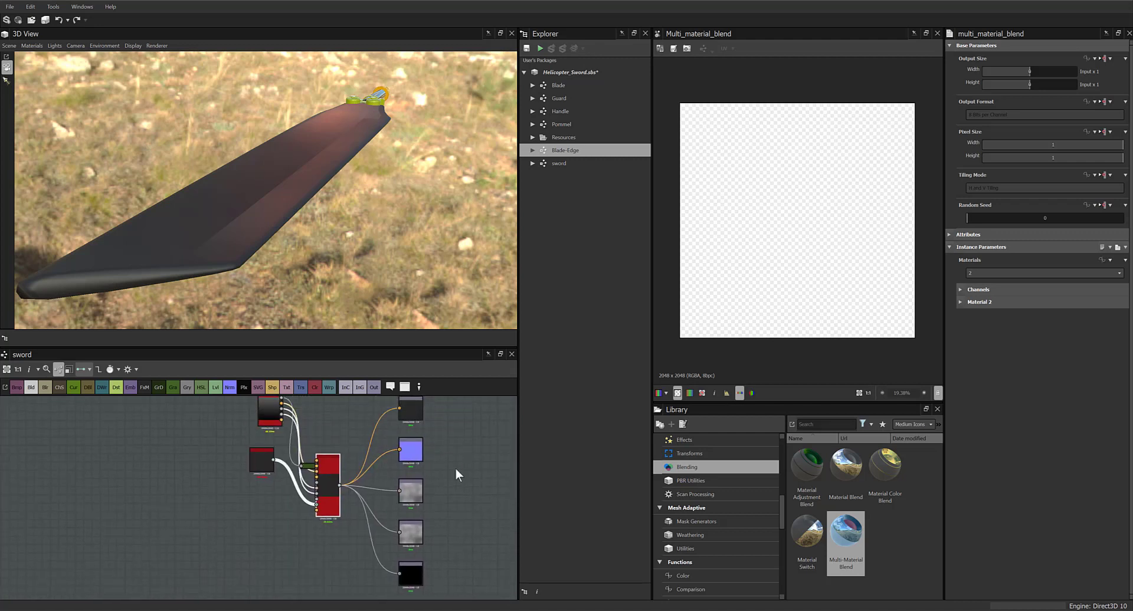
pyautogui.scroll(1, 455, 468)
pyautogui.moveTo(220, 477); pyautogui.dragTo(217, 528)
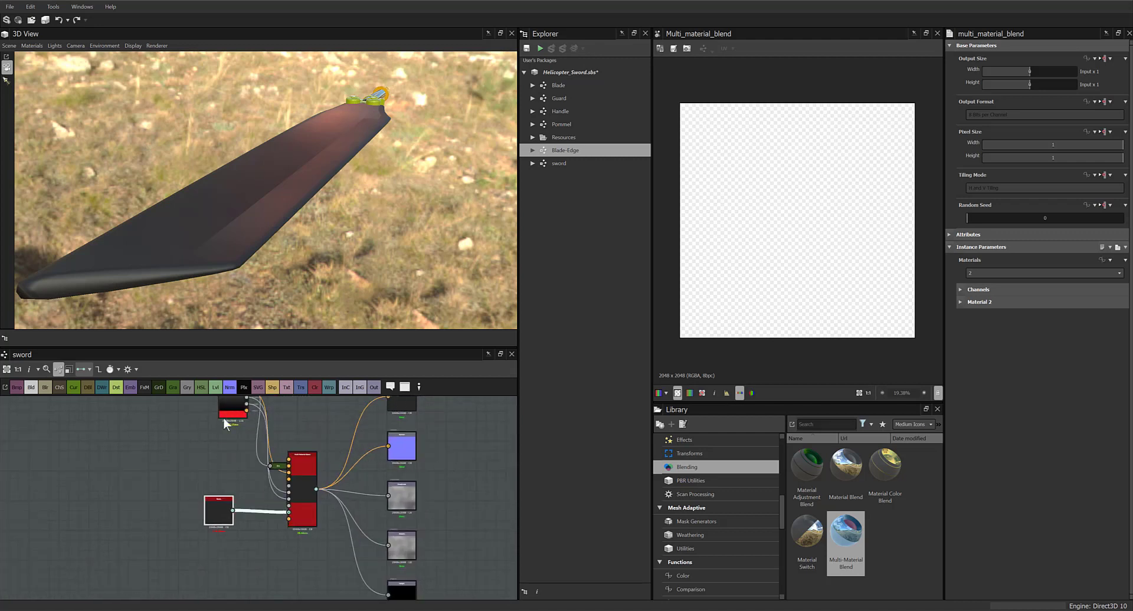
pyautogui.moveTo(223, 416); pyautogui.dragTo(173, 527)
# Examine the Multi-Material Blend node's inputs, its result on the blade, and its Material 2 and Channels parameters
pyautogui.scroll(5, 240, 527)
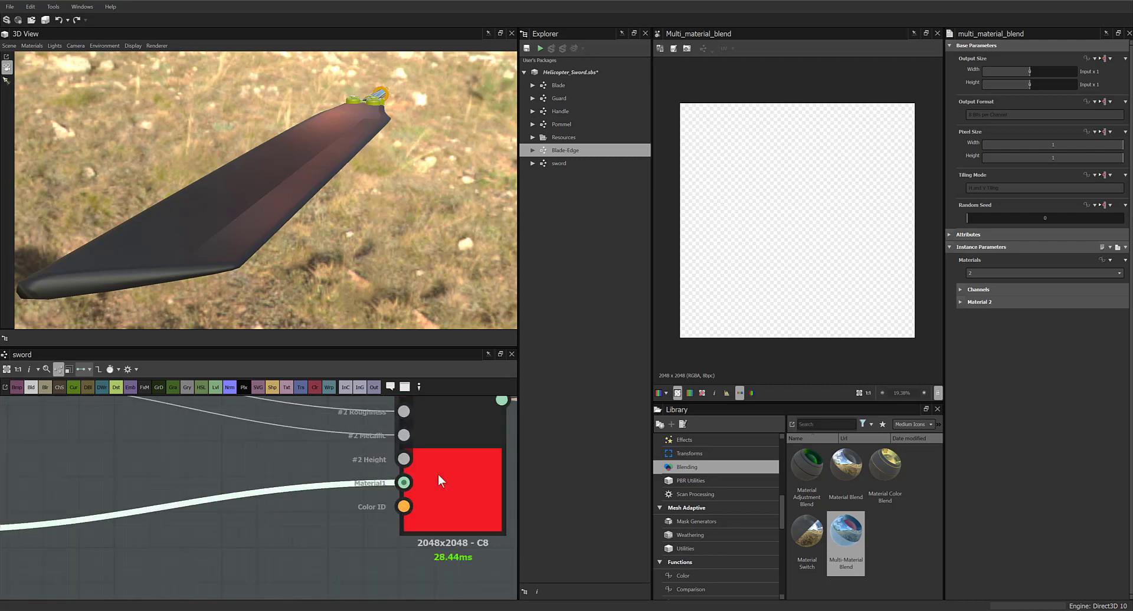
pyautogui.scroll(-3, 437, 474)
pyautogui.scroll(-3, 429, 451)
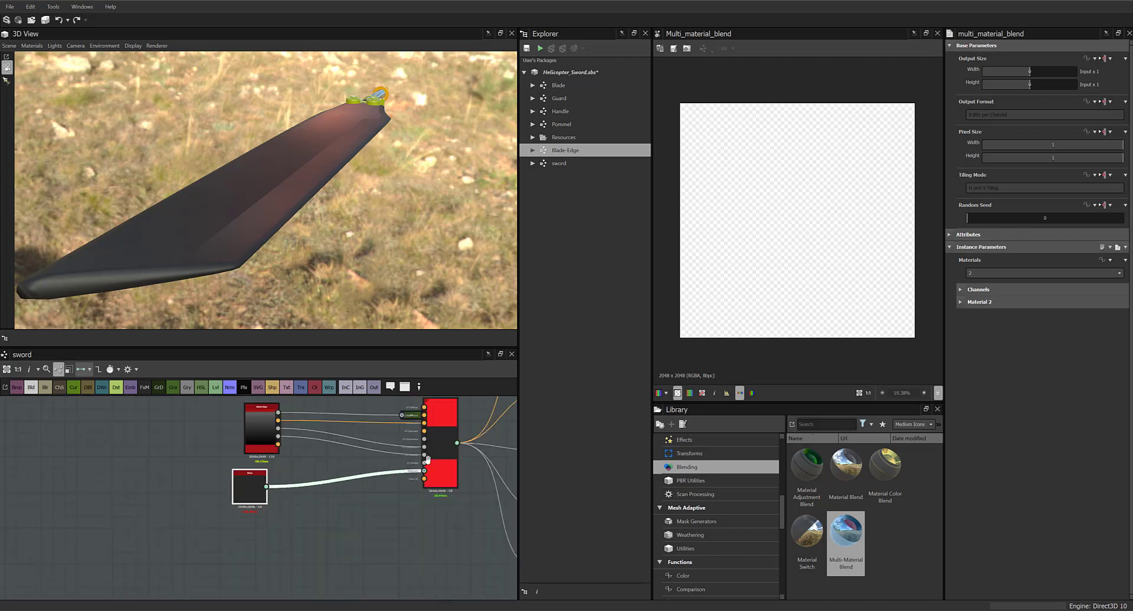
pyautogui.moveTo(354, 242)
pyautogui.mouseDown()
pyautogui.moveTo(412, 260)
pyautogui.moveTo(371, 223)
pyautogui.moveTo(348, 228)
pyautogui.mouseUp()
pyautogui.scroll(3, 377, 507)
pyautogui.click(363, 479)
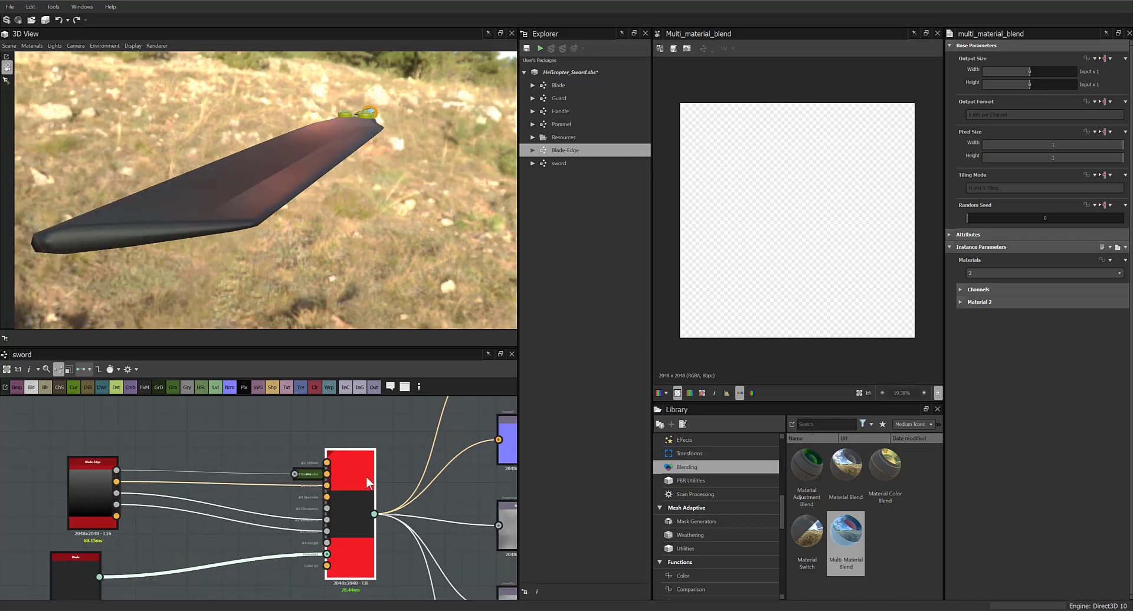
pyautogui.click(960, 302)
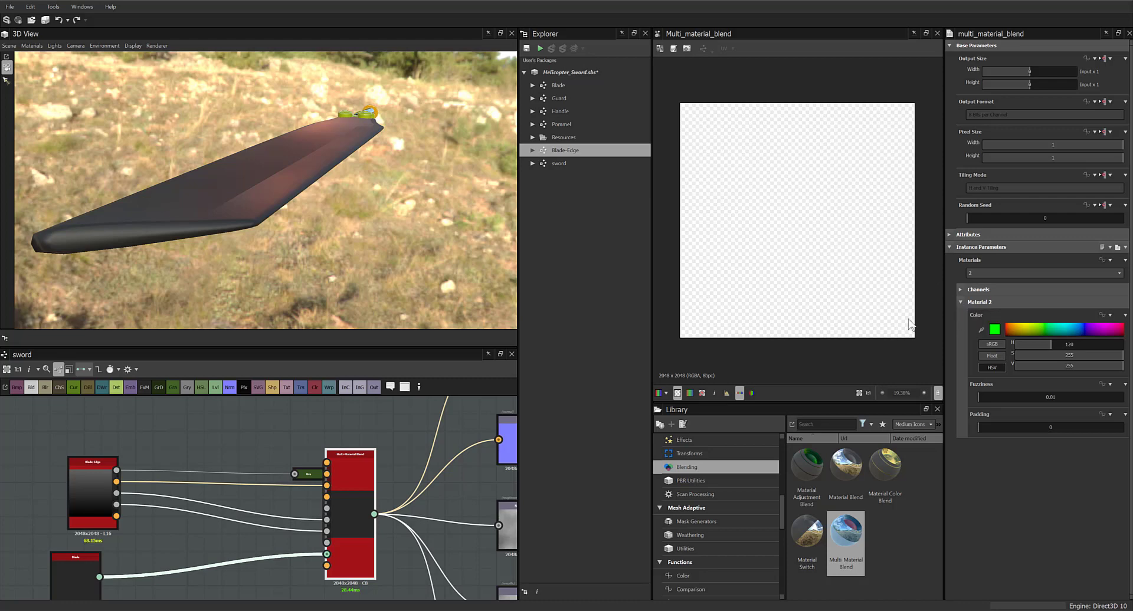
pyautogui.click(959, 289)
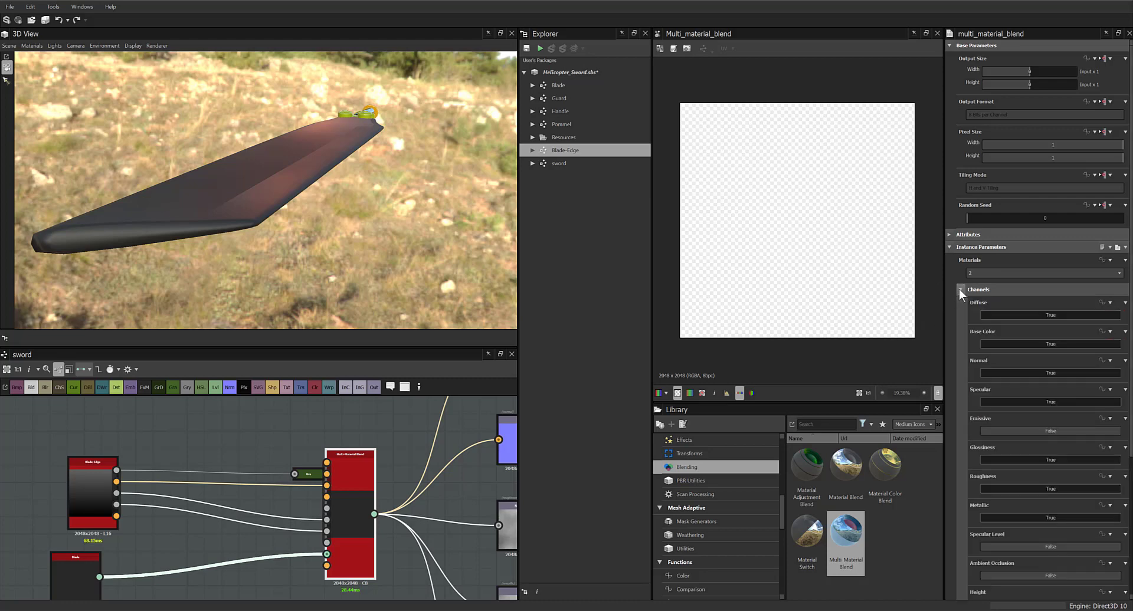
# Try a Materials count of 3 on the Multi-Material Blend node, and return it to 2
pyautogui.click(985, 272)
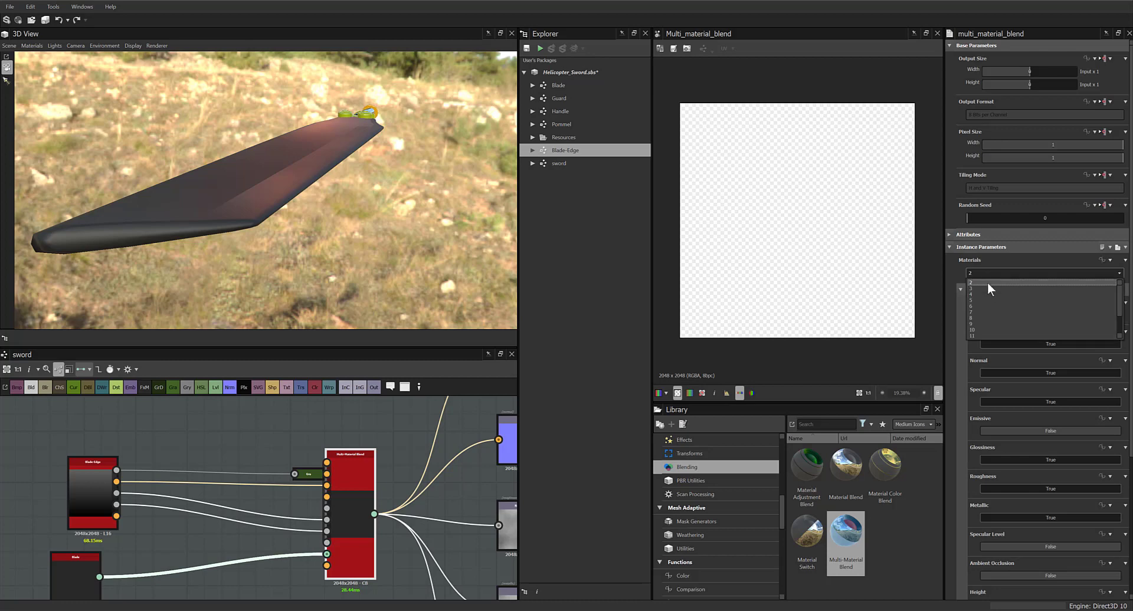
pyautogui.click(986, 281)
pyautogui.click(983, 271)
pyautogui.click(983, 287)
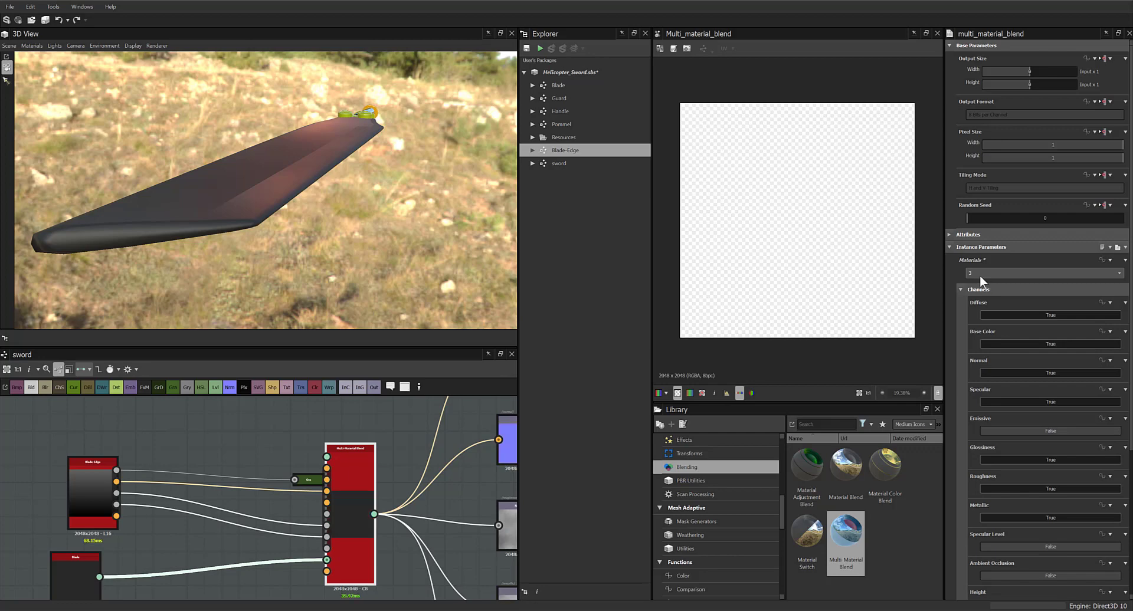
pyautogui.click(990, 275)
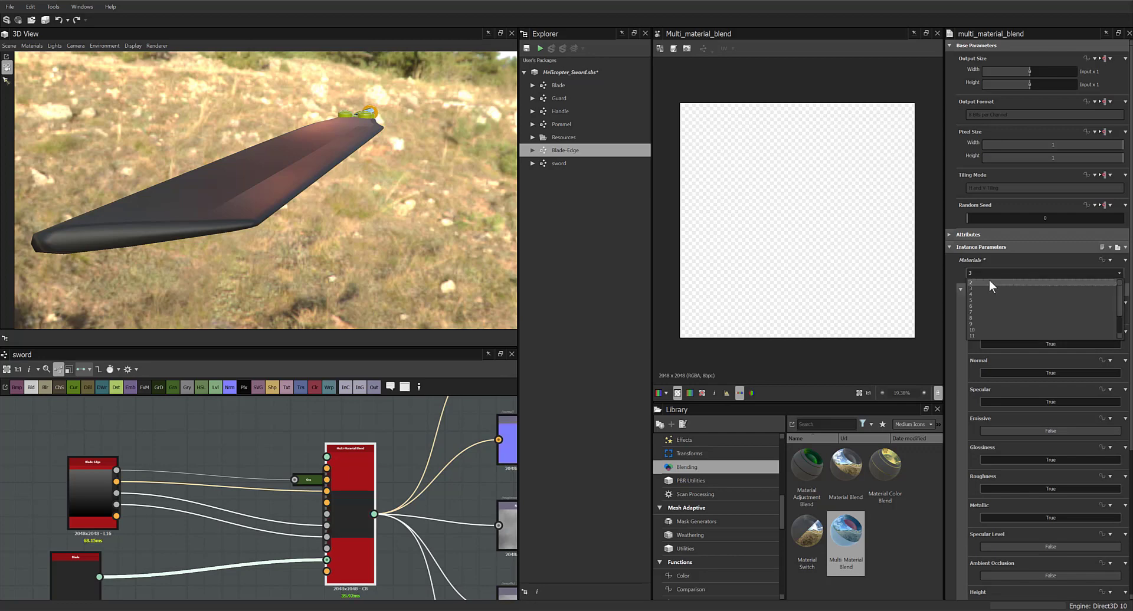
pyautogui.click(988, 279)
pyautogui.scroll(1, 420, 499)
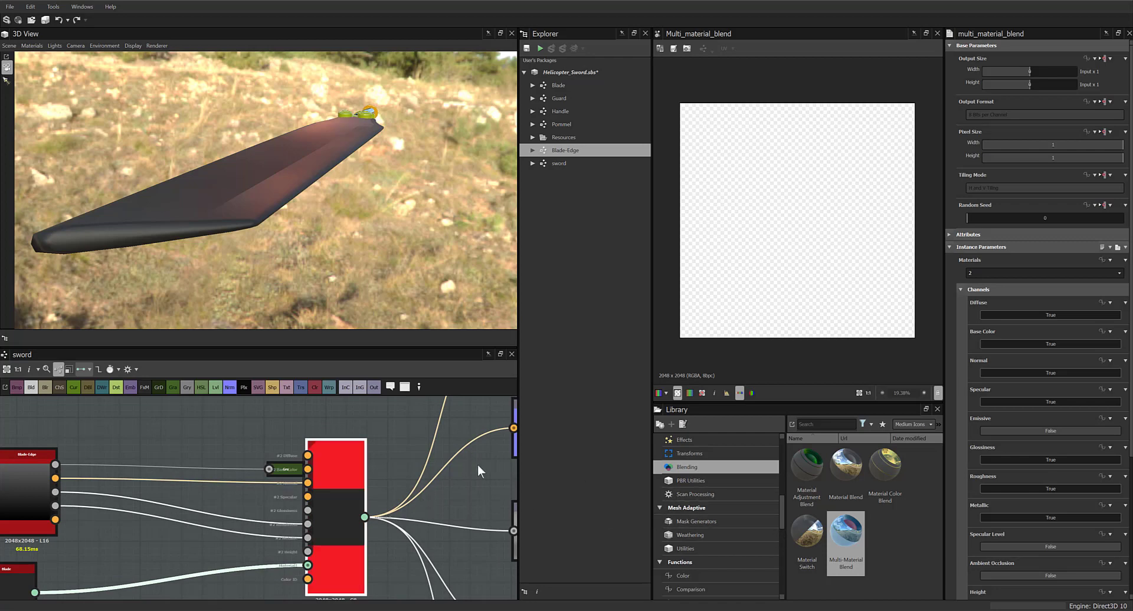
# Add a Material Selector node from the Mesh Adaptive utilities to the sword graph, above the Multi-Material Blend node's inputs
pyautogui.click(817, 533)
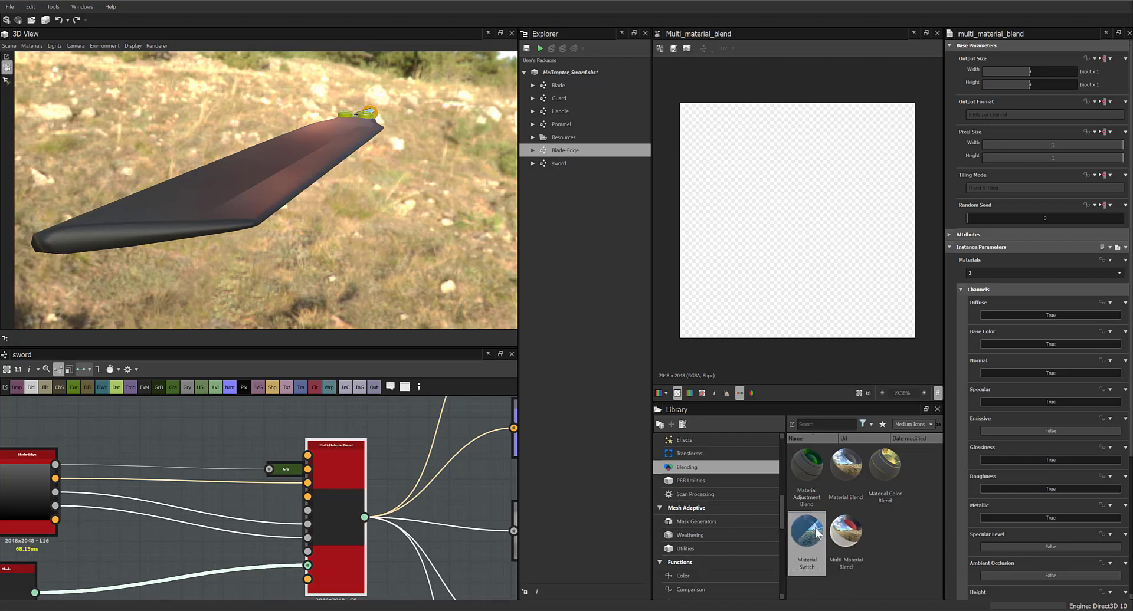
pyautogui.click(703, 484)
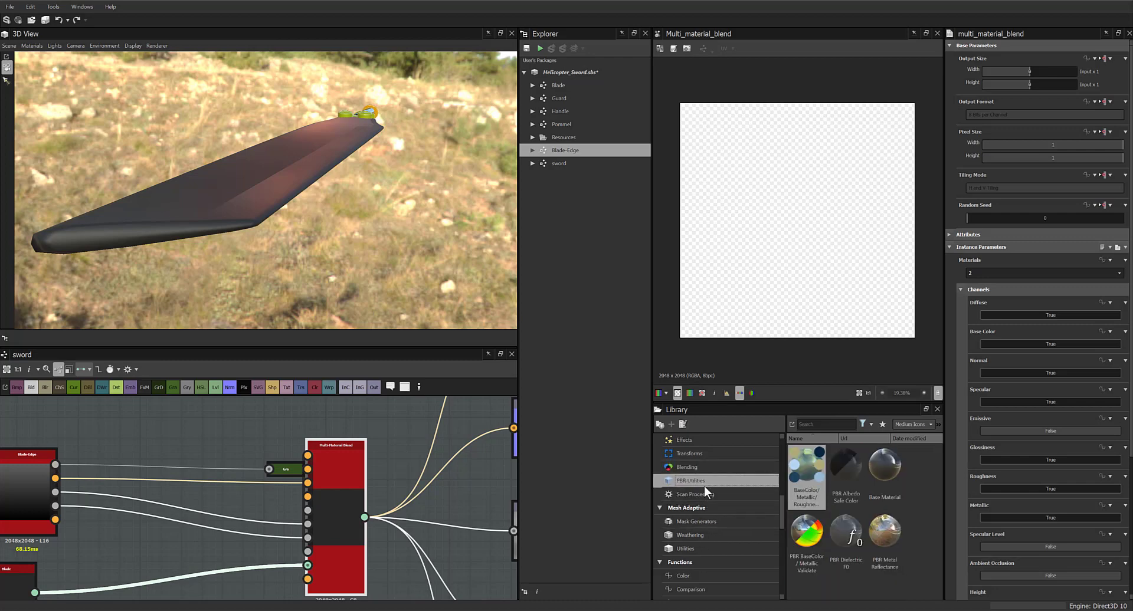
pyautogui.click(705, 533)
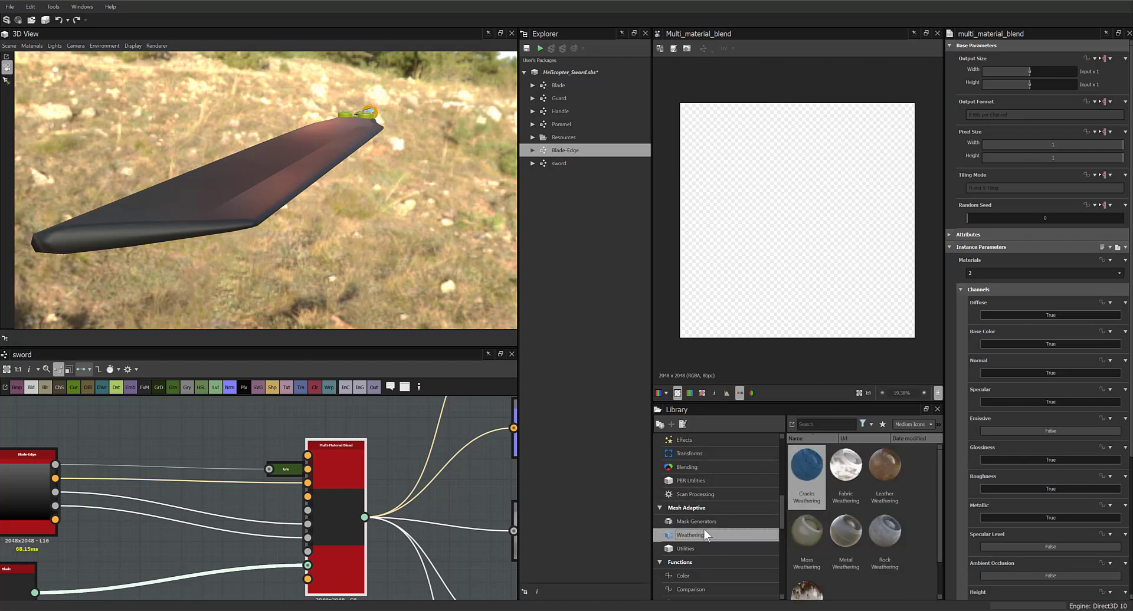
pyautogui.click(703, 548)
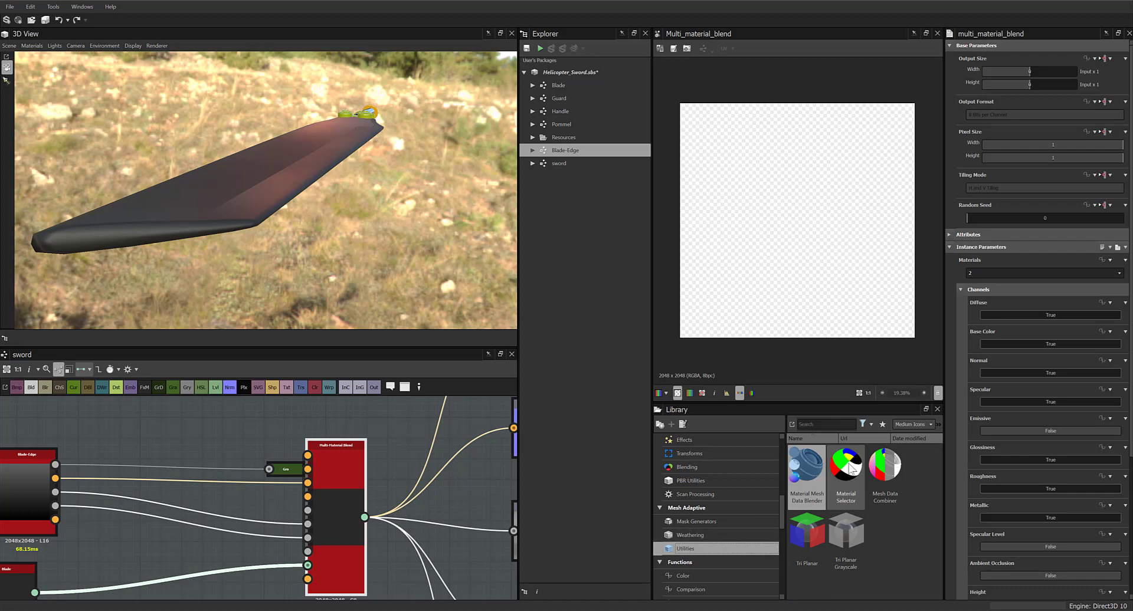
pyautogui.moveTo(849, 467); pyautogui.dragTo(237, 425)
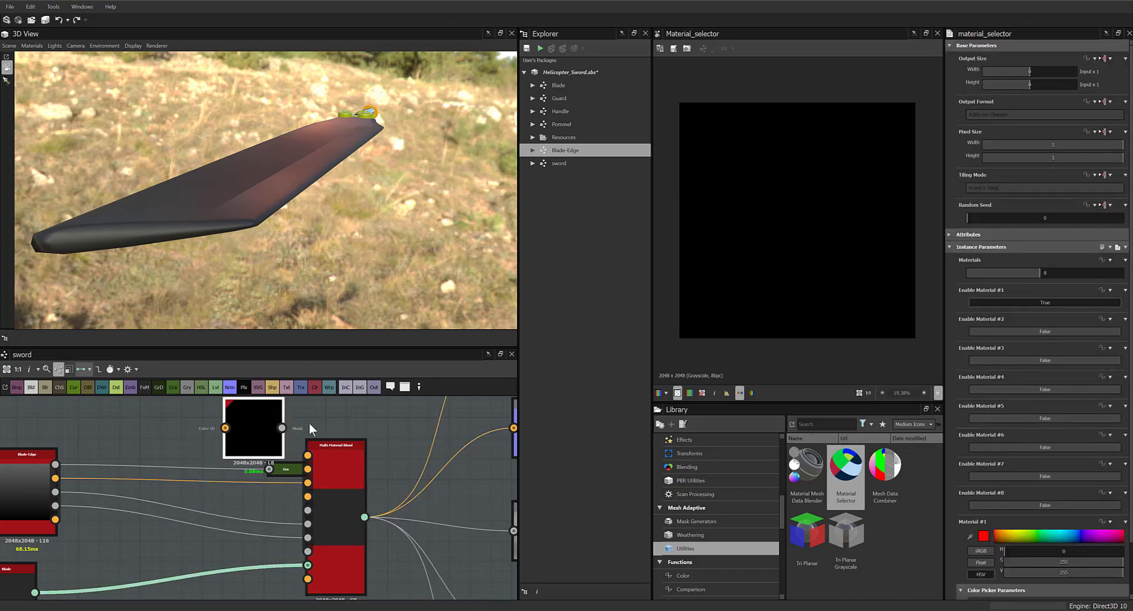
pyautogui.scroll(-2, 336, 422)
pyautogui.moveTo(330, 419); pyautogui.dragTo(401, 456, button='middle')
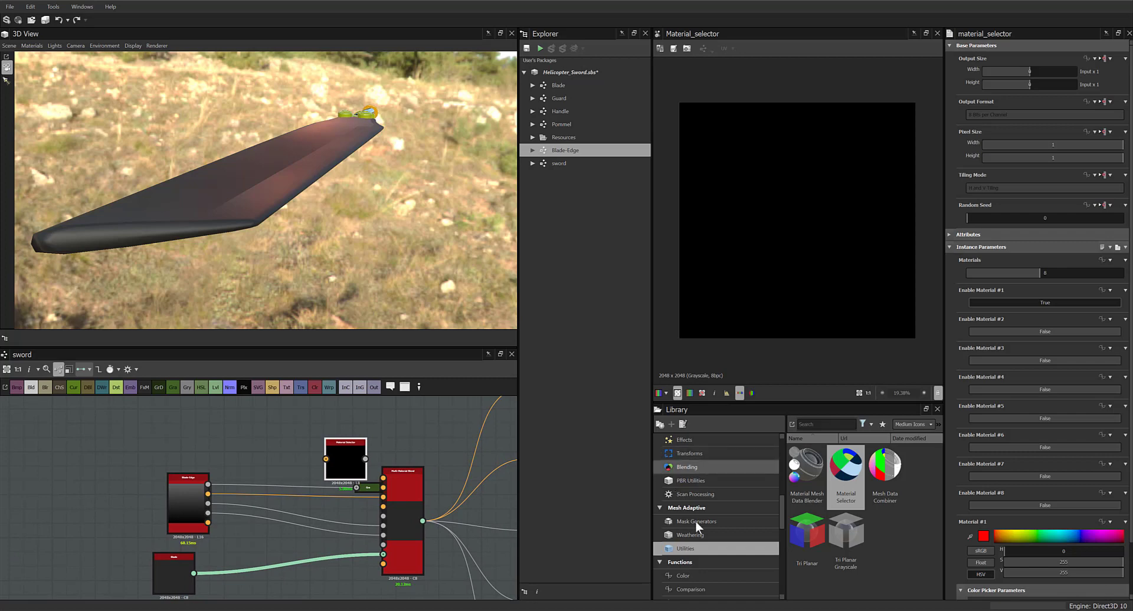
# Browse the library's function and Material Filters categories, including Effects, Blending and PBR Utilities, for a node that makes masks
pyautogui.scroll(-3, 713, 540)
pyautogui.scroll(-4, 716, 533)
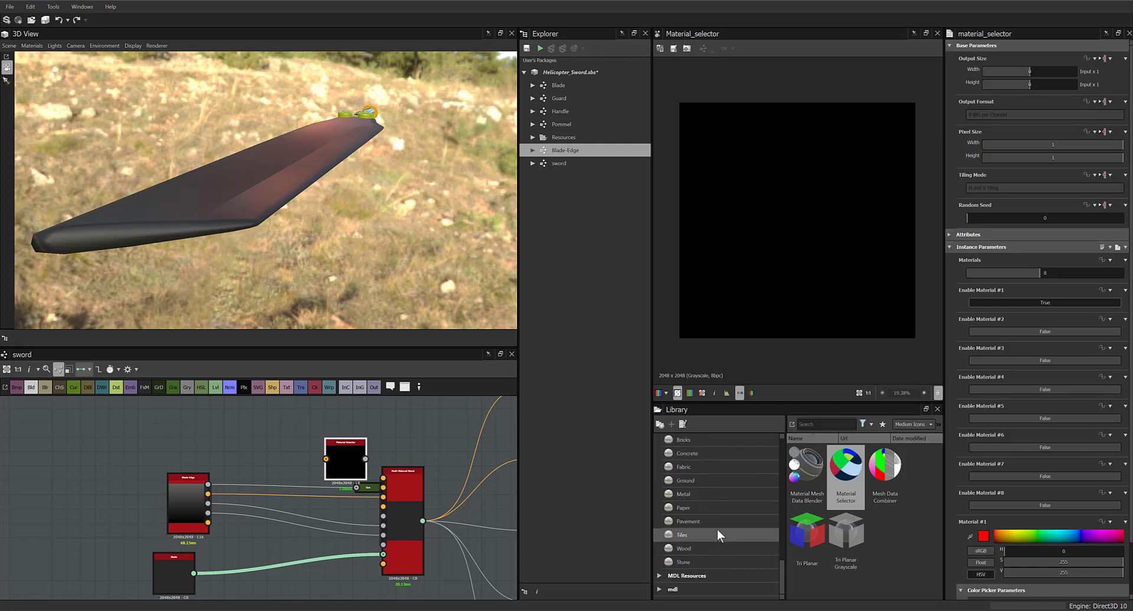
pyautogui.scroll(2, 728, 527)
pyautogui.scroll(-5, 728, 526)
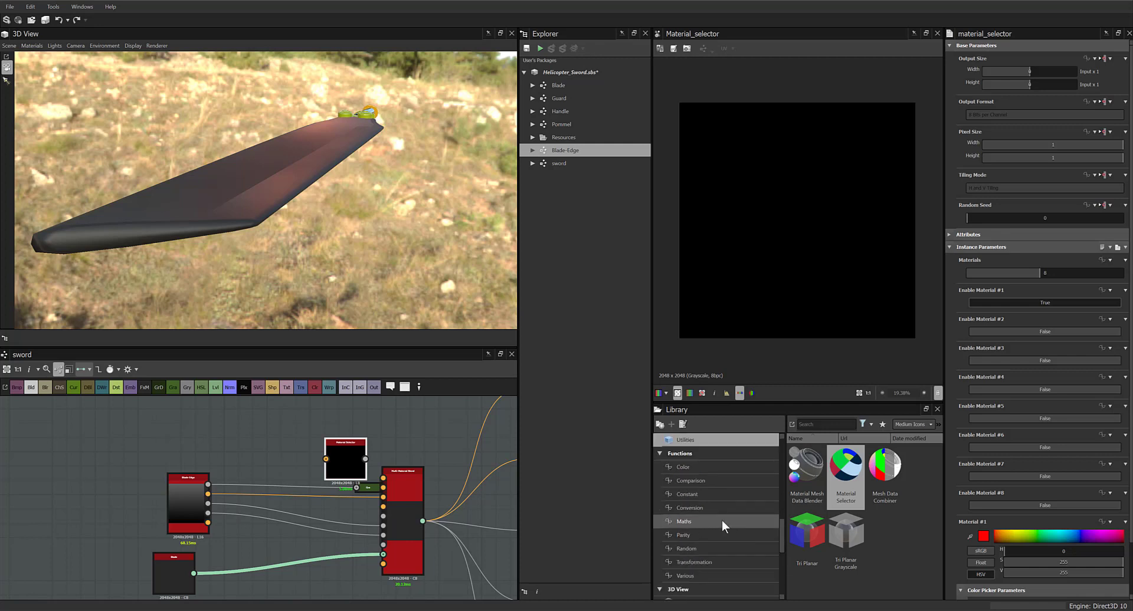
pyautogui.click(700, 505)
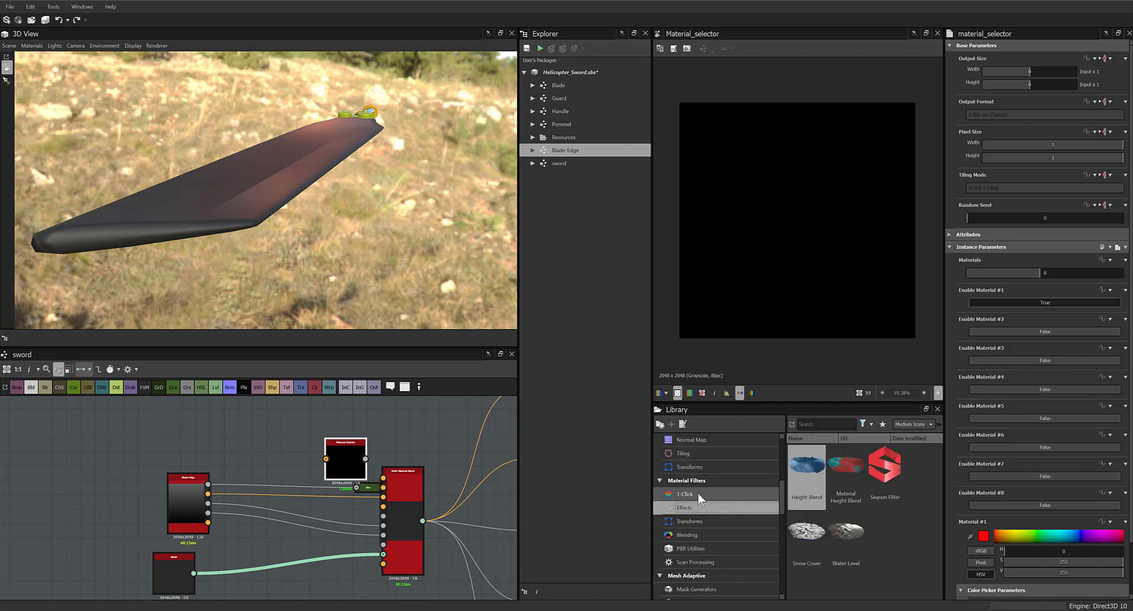
pyautogui.click(697, 494)
pyautogui.click(696, 524)
pyautogui.click(698, 535)
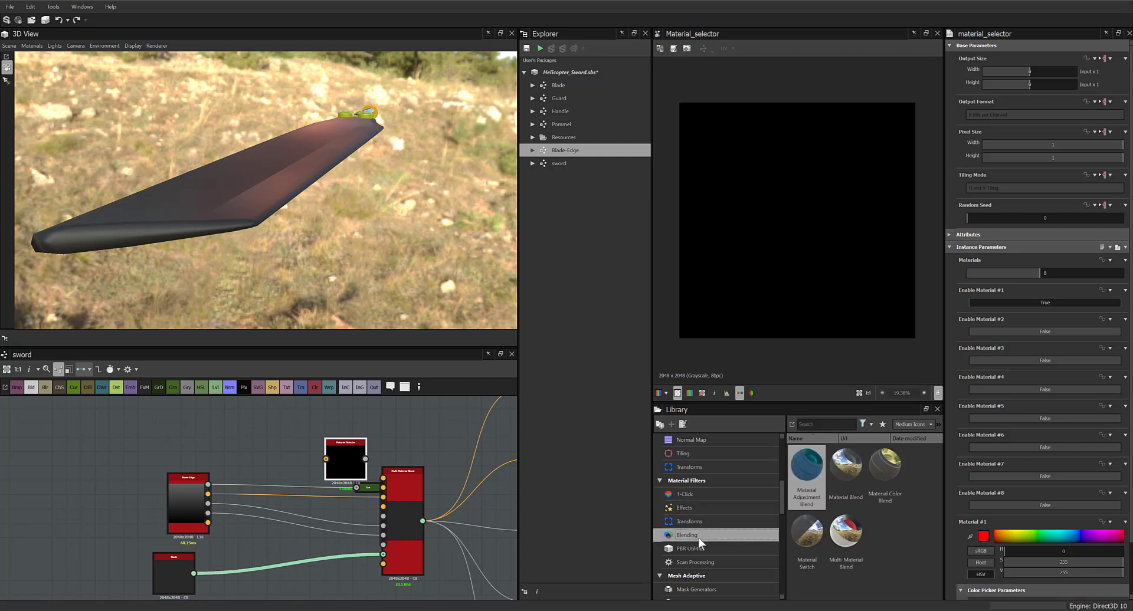
pyautogui.click(701, 547)
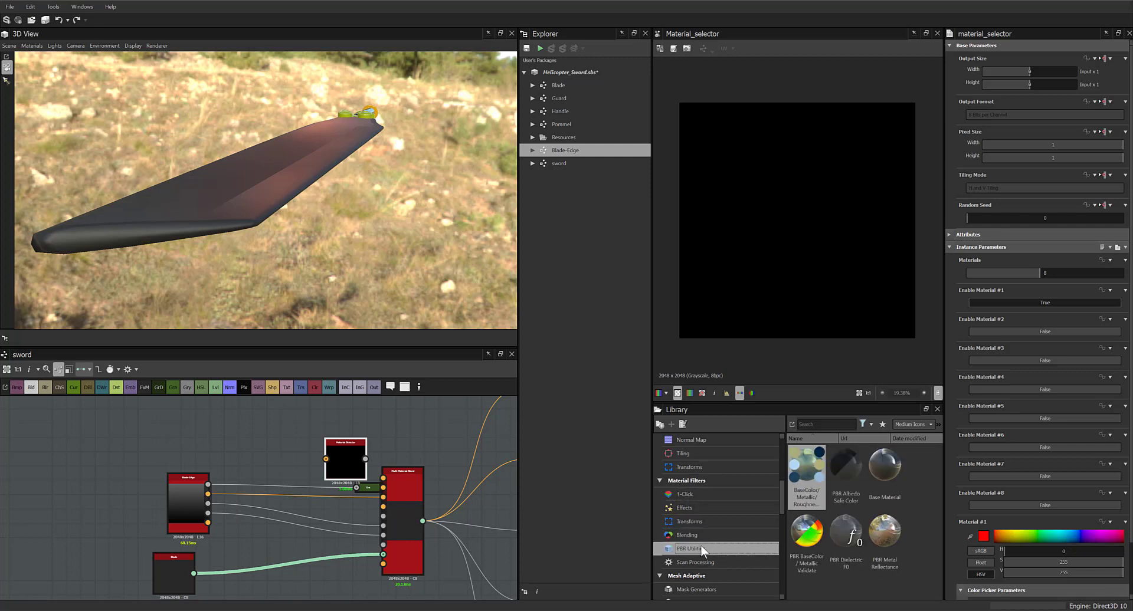
# Search the library for "mas" and add a Color to Mask node to the sword graph beside the Material Selector
pyautogui.click(805, 425)
pyautogui.write('m')
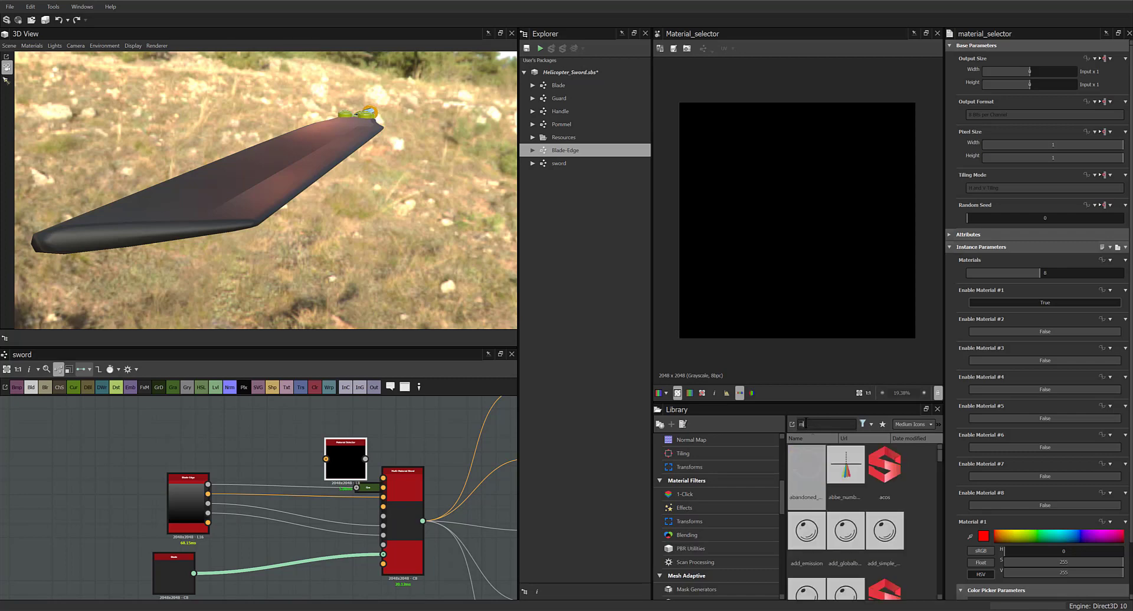
pyautogui.write('as')
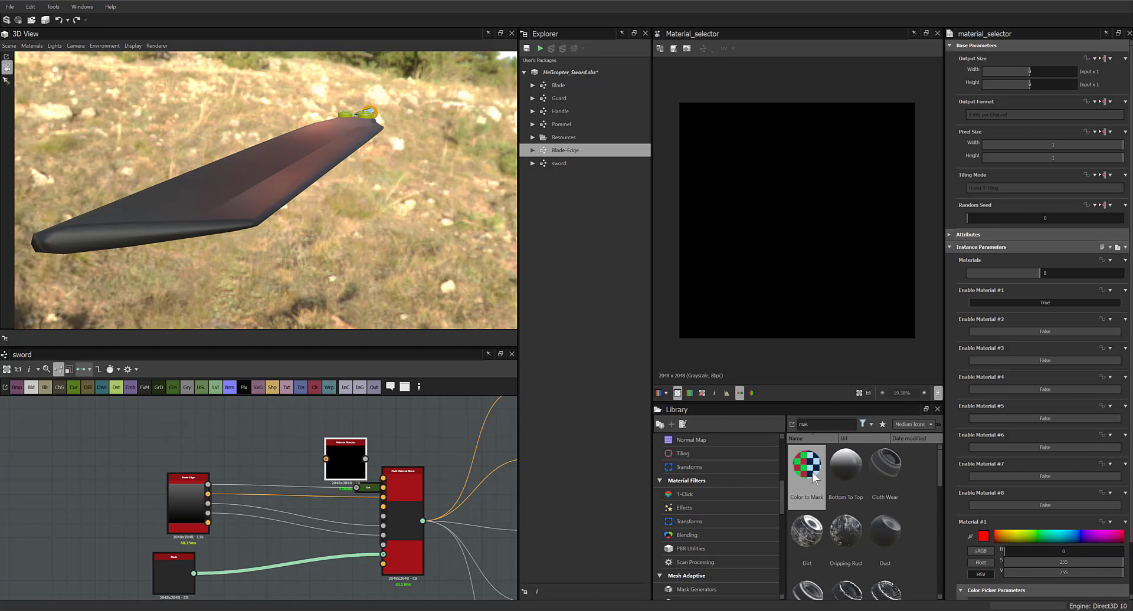
pyautogui.moveTo(798, 475); pyautogui.dragTo(284, 444)
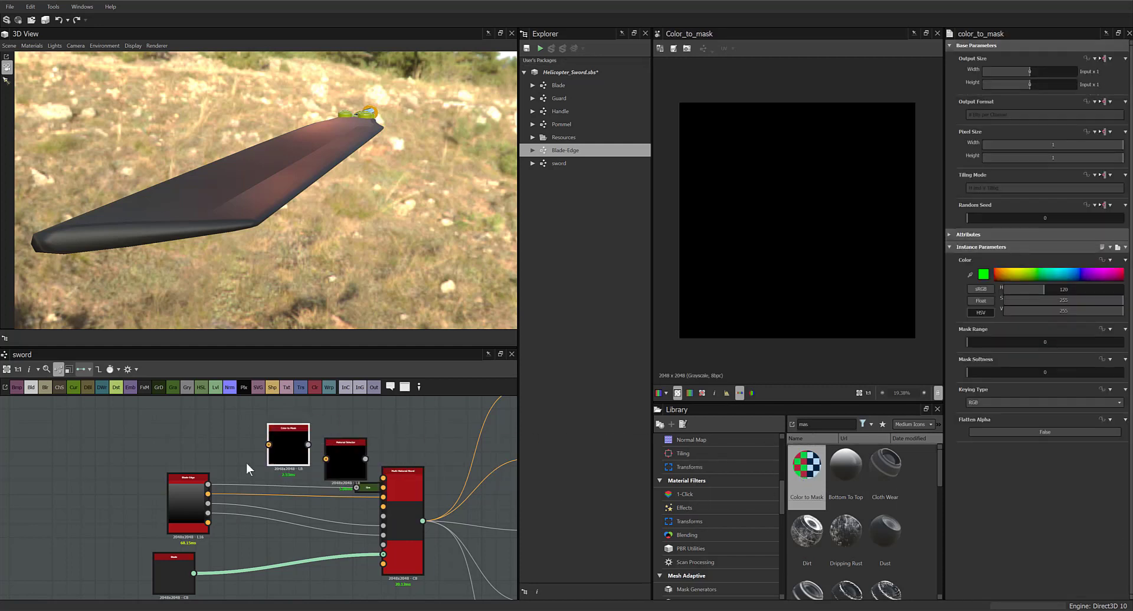
# Add the uv_blade_convert_uv_to_svg resource to the sword graph as an SVG node feeding the Color to Mask input
pyautogui.scroll(3, 285, 447)
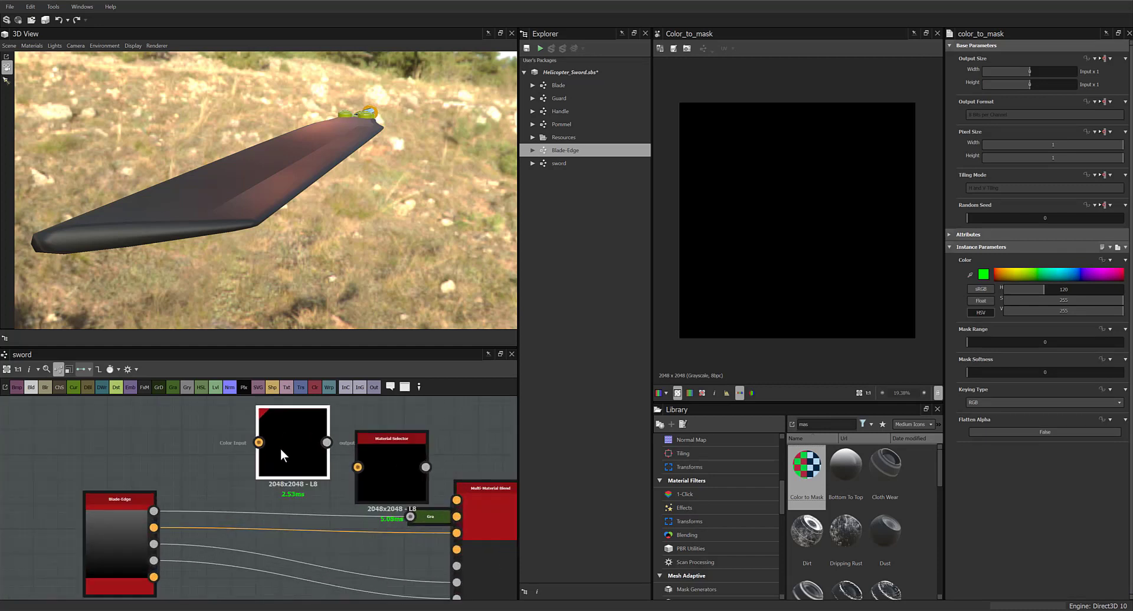
pyautogui.click(533, 138)
pyautogui.moveTo(573, 176); pyautogui.dragTo(267, 444)
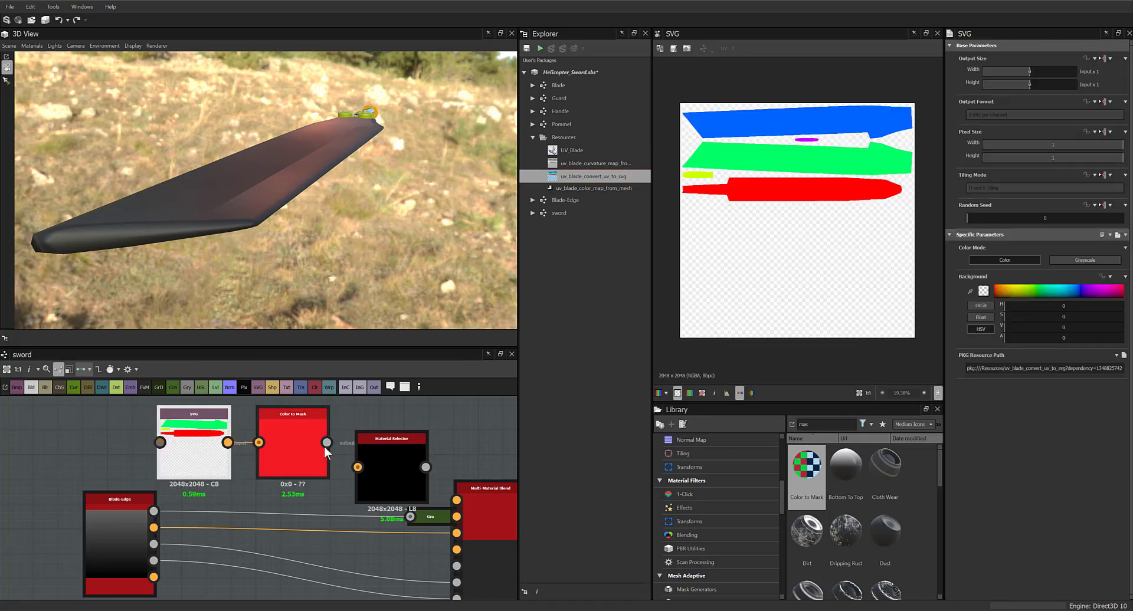
# Set the Color to Mask colour to the red sampled from the SVG map's lowest blade shape, and display the mask
pyautogui.click(302, 439)
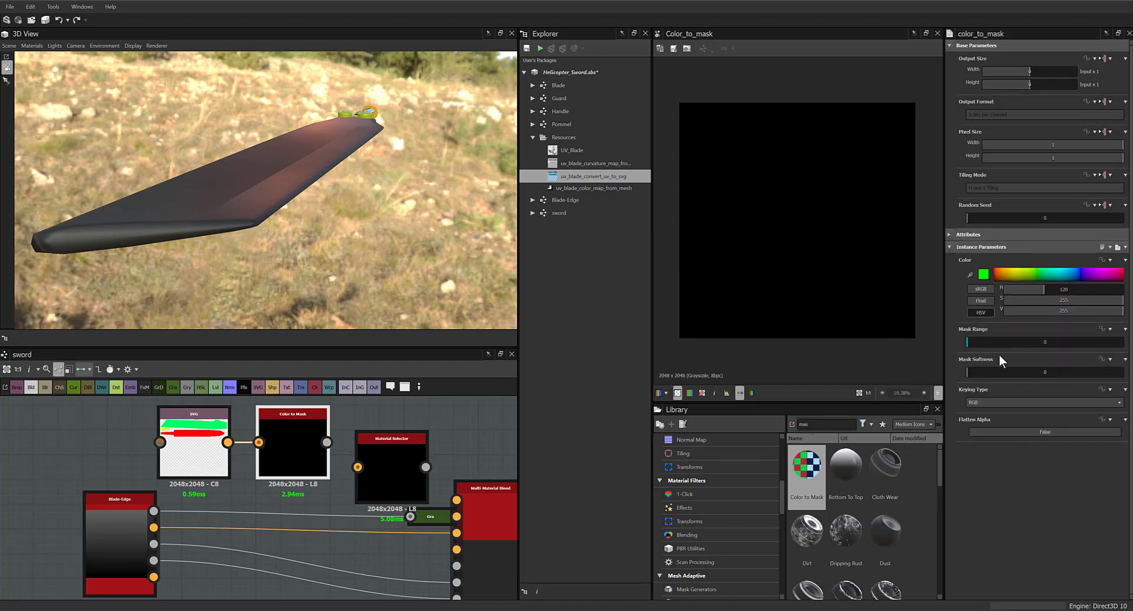
pyautogui.click(1000, 400)
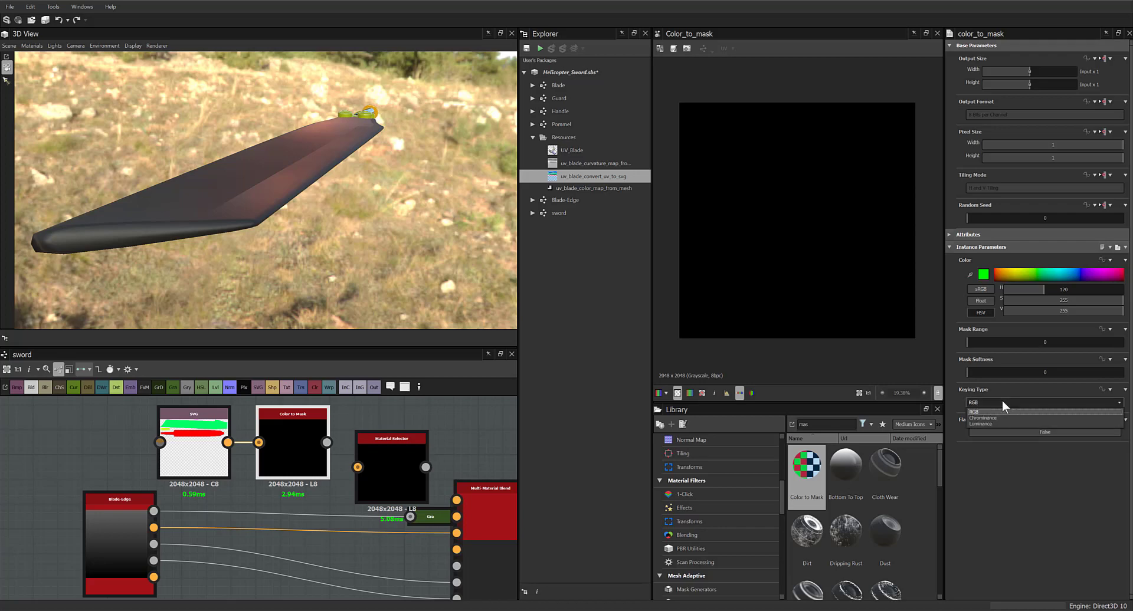
pyautogui.click(1002, 400)
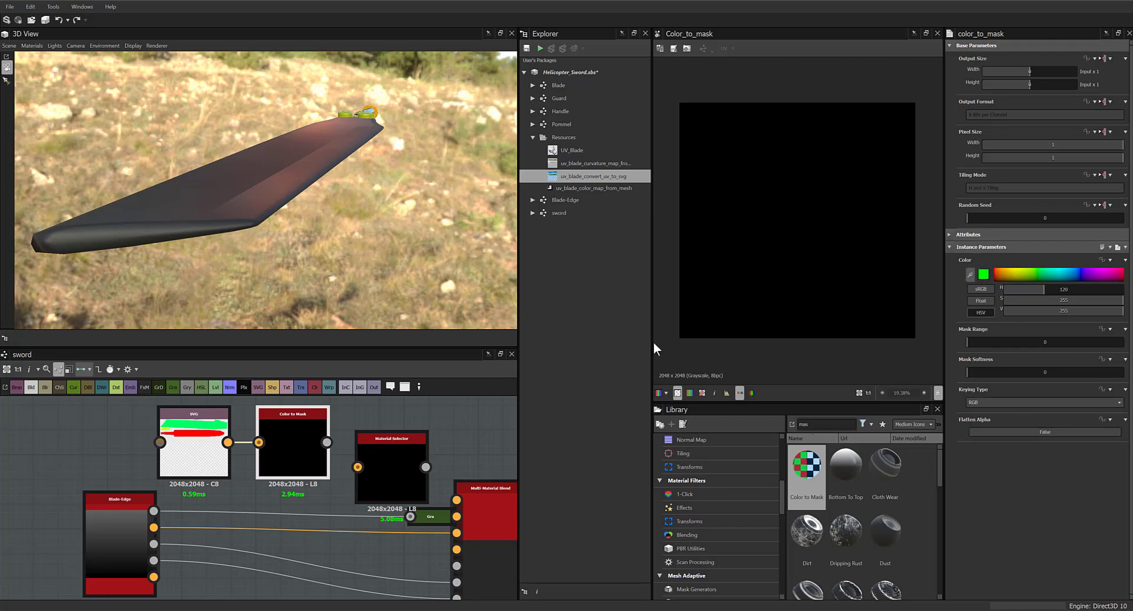
pyautogui.click(207, 447)
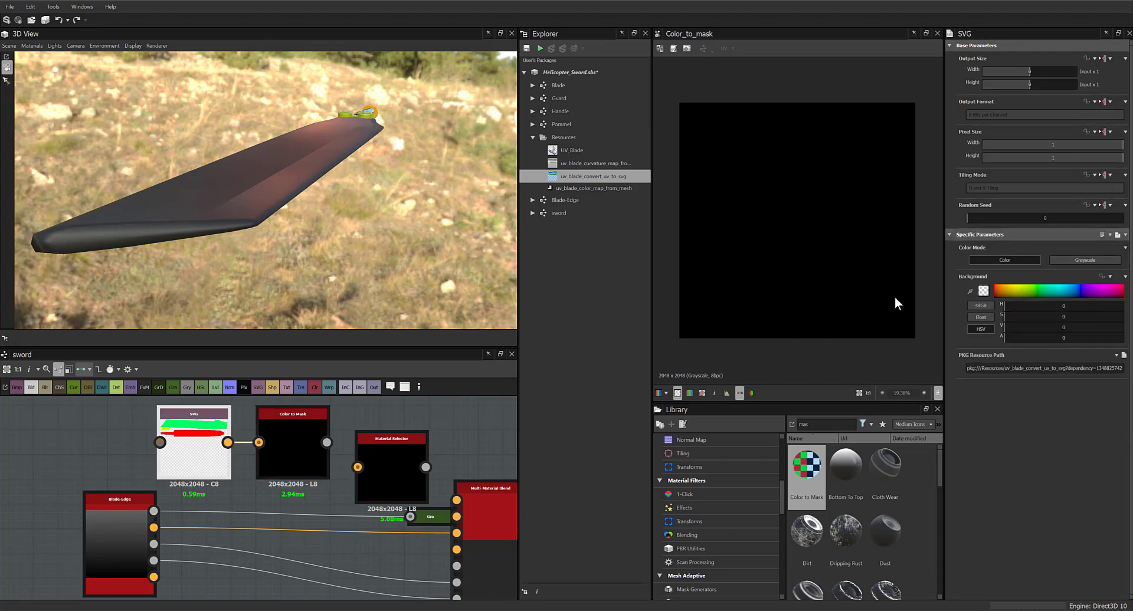
pyautogui.doubleClick(195, 448)
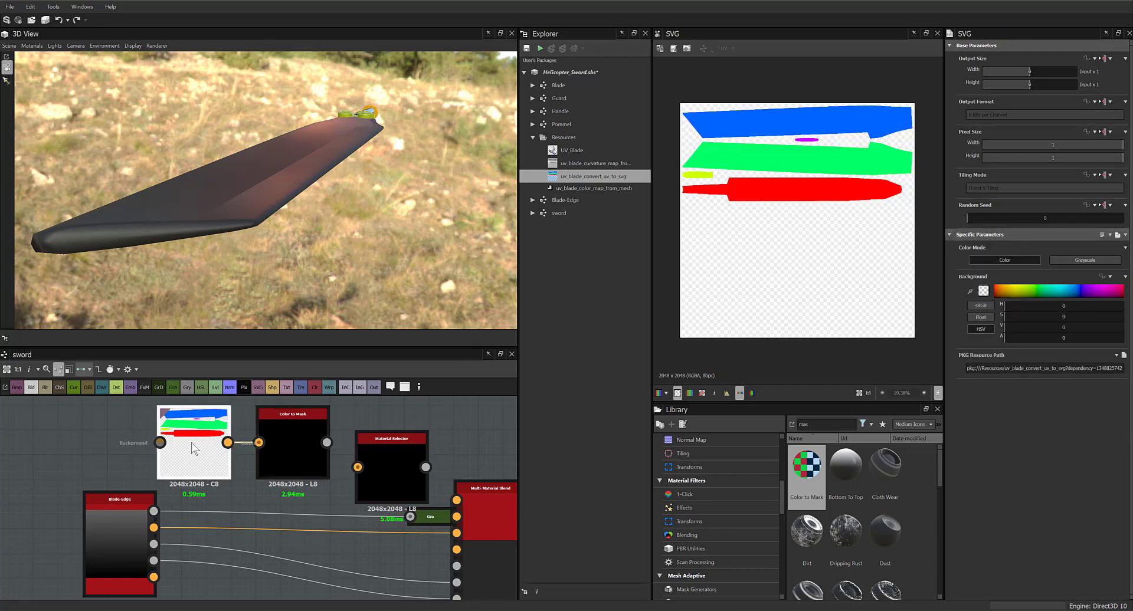
pyautogui.click(288, 460)
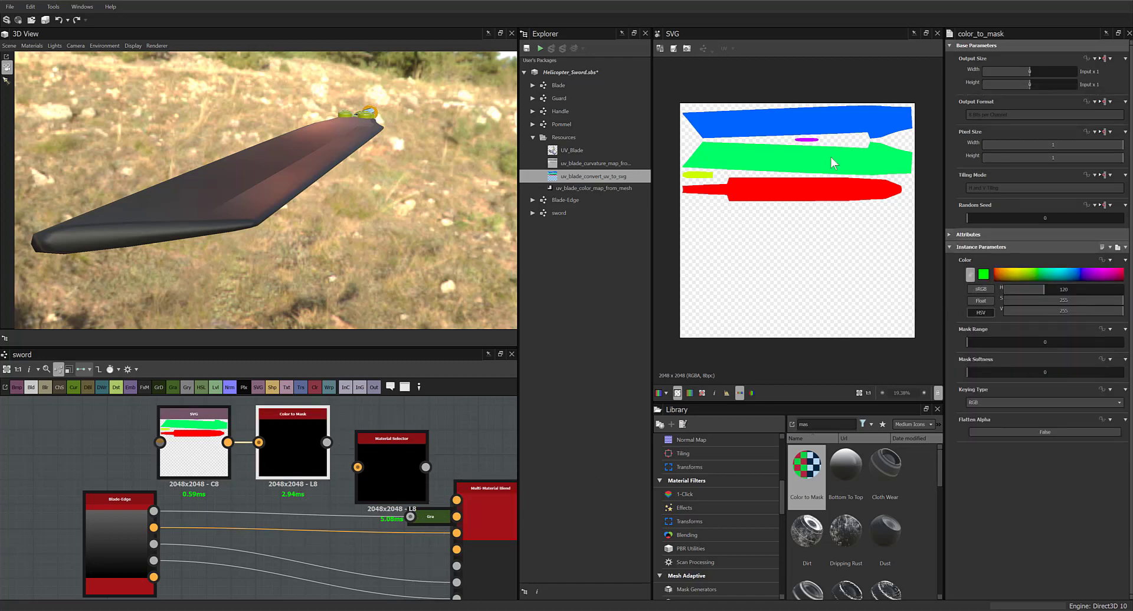
pyautogui.click(804, 187)
pyautogui.doubleClick(302, 458)
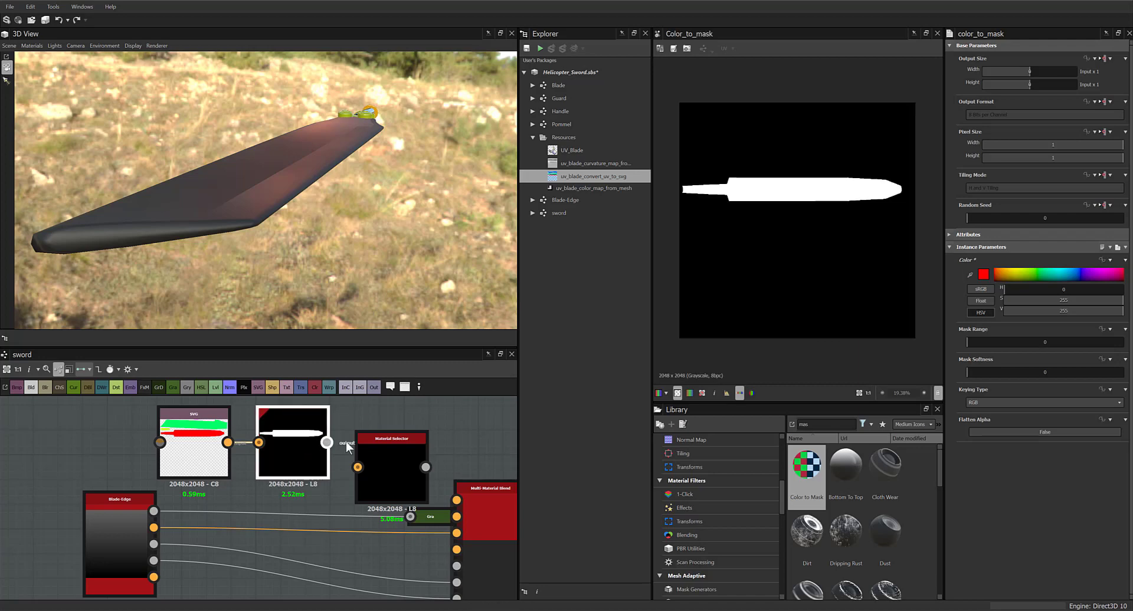
# Examine the Multi-Material Blend node's inputs from Diffuse down to Color ID for a place to feed the colour map
pyautogui.scroll(-1, 420, 444)
pyautogui.scroll(-1, 462, 451)
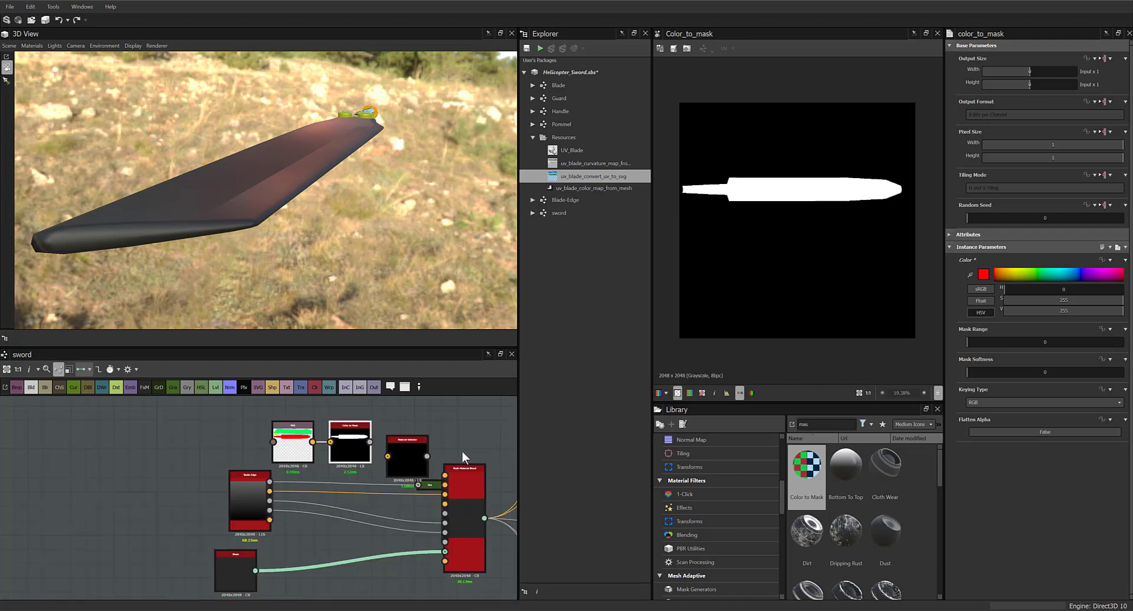
pyautogui.moveTo(461, 451); pyautogui.dragTo(413, 479, button='middle')
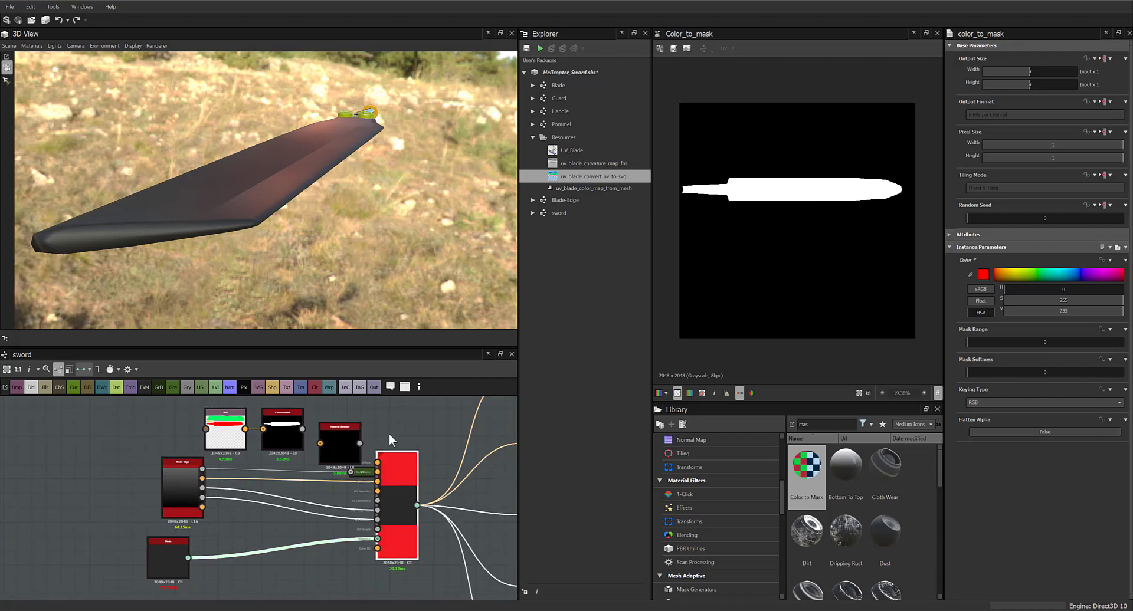
pyautogui.scroll(1, 388, 433)
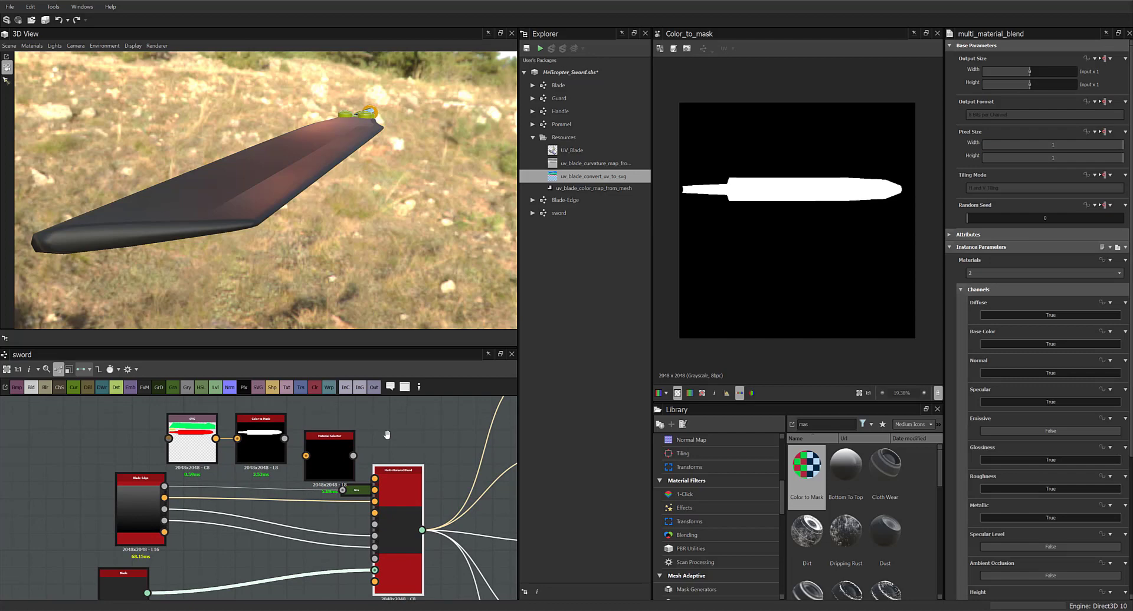
pyautogui.scroll(1, 386, 435)
pyautogui.scroll(1, 387, 435)
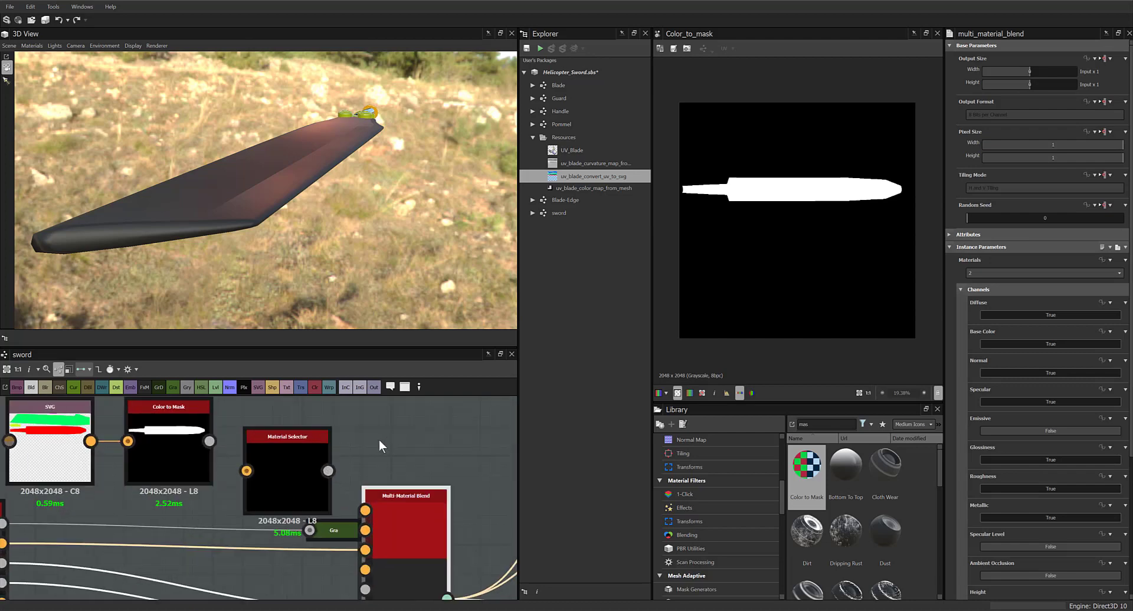
pyautogui.click(183, 449)
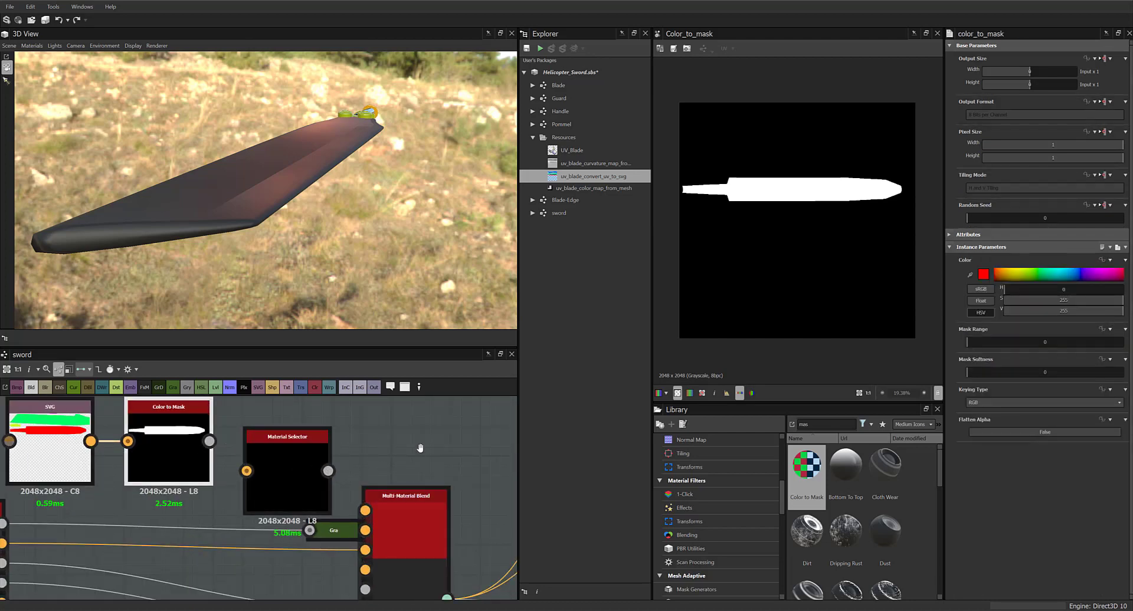
pyautogui.moveTo(406, 543); pyautogui.dragTo(420, 483, button='middle')
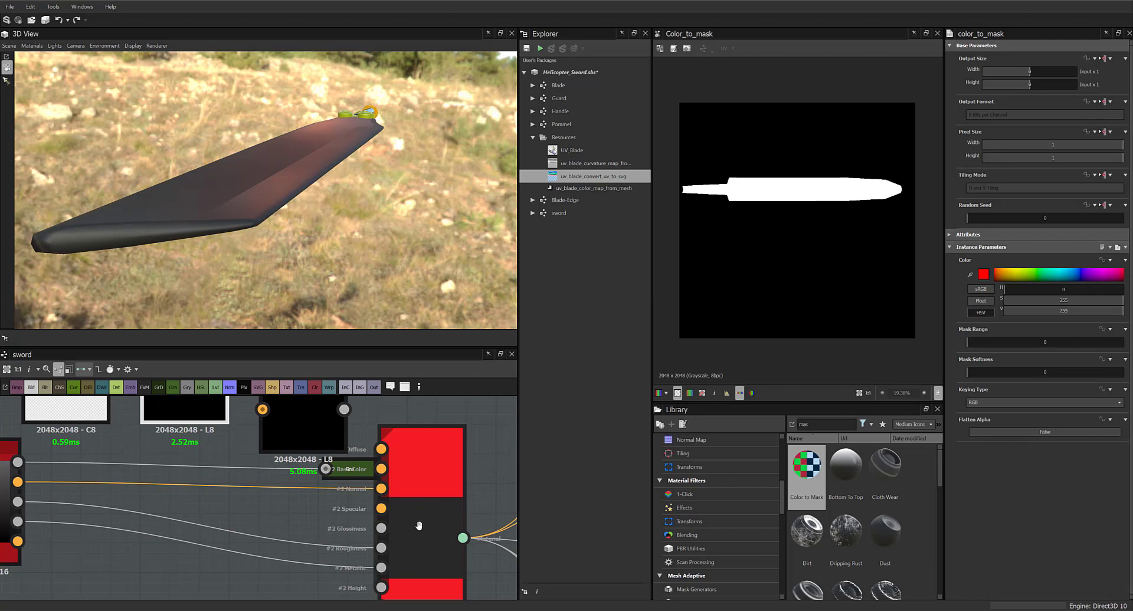
pyautogui.moveTo(419, 525); pyautogui.dragTo(402, 433, button='middle')
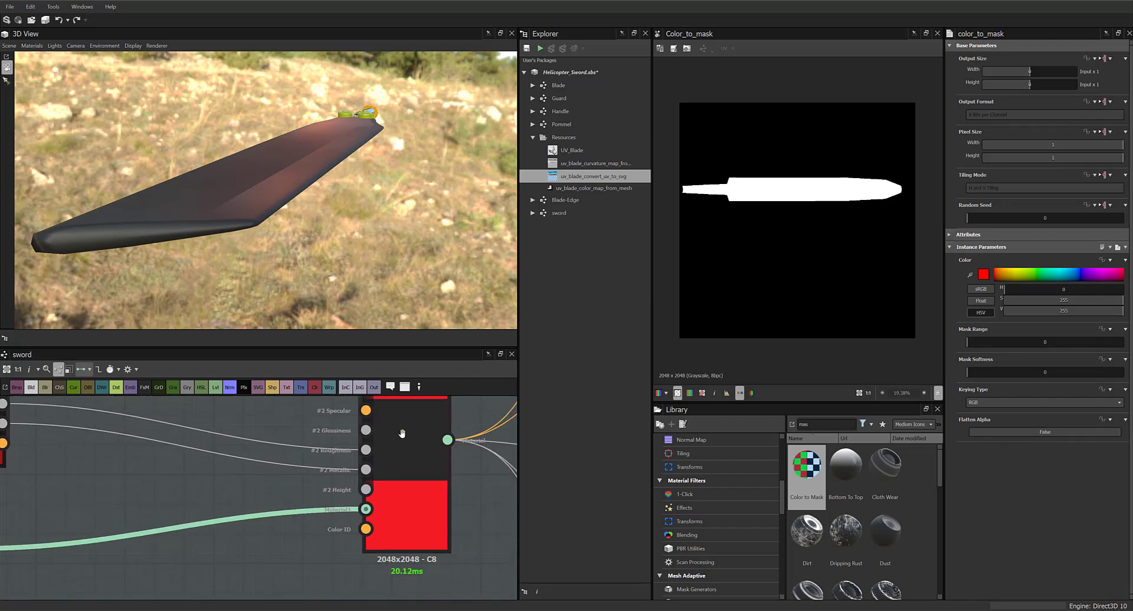
pyautogui.scroll(-3, 401, 505)
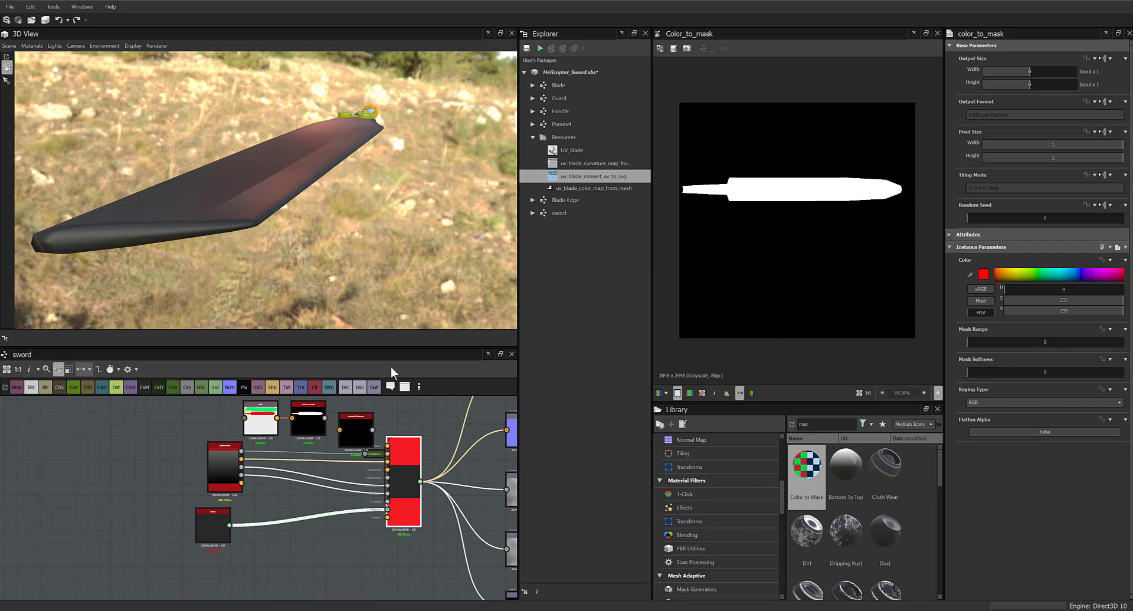
# Place the SVG node below the Blade node with its output connected to the Multi-Material Blend's Color ID input, and delete Color to Mask
pyautogui.click(265, 429)
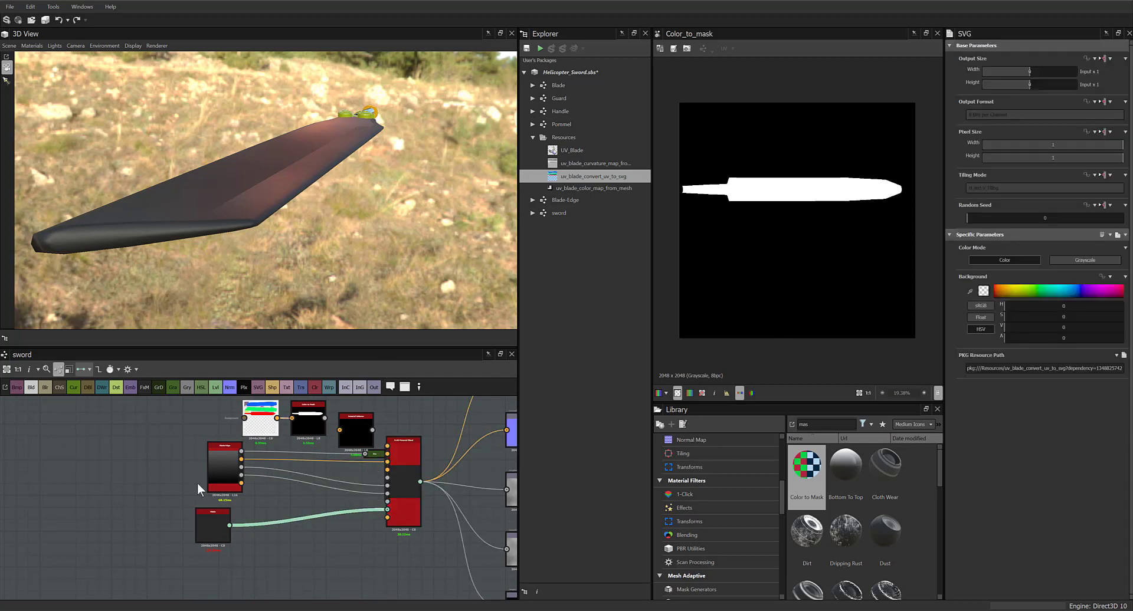
pyautogui.moveTo(265, 429); pyautogui.dragTo(180, 553)
pyautogui.moveTo(302, 424); pyautogui.dragTo(314, 568)
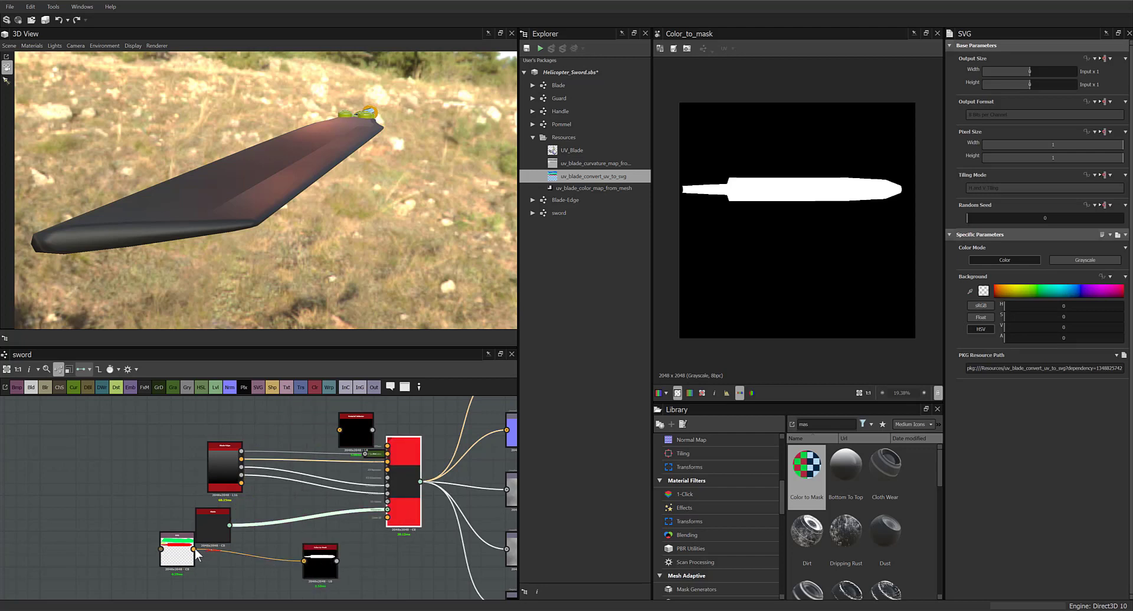
pyautogui.click(319, 573)
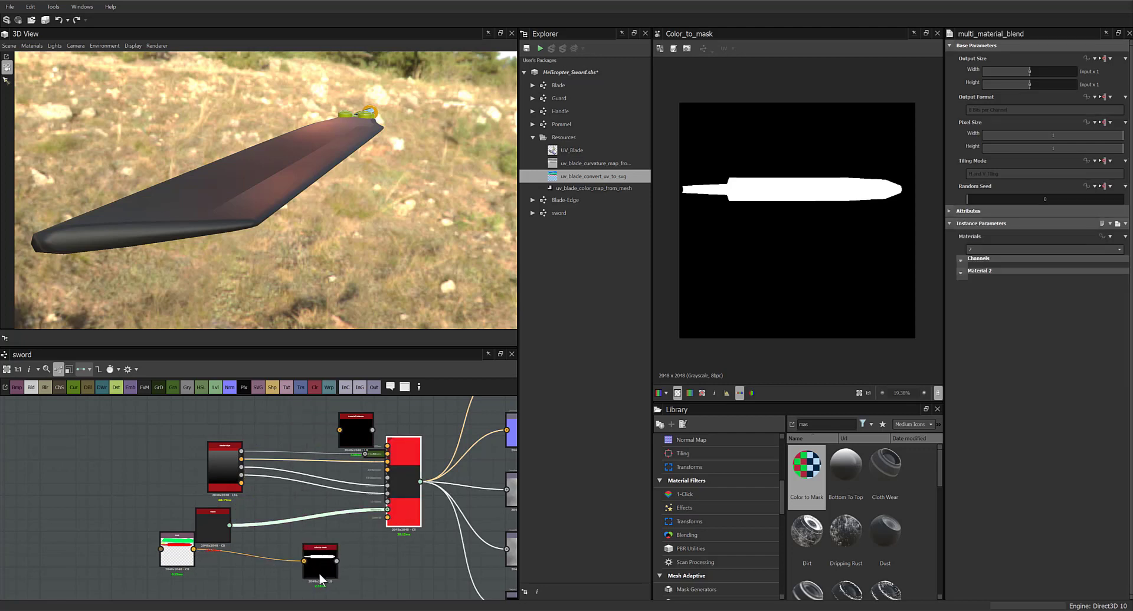
pyautogui.moveTo(320, 574); pyautogui.dragTo(331, 586)
pyautogui.moveTo(194, 550); pyautogui.dragTo(236, 581)
pyautogui.click(337, 570)
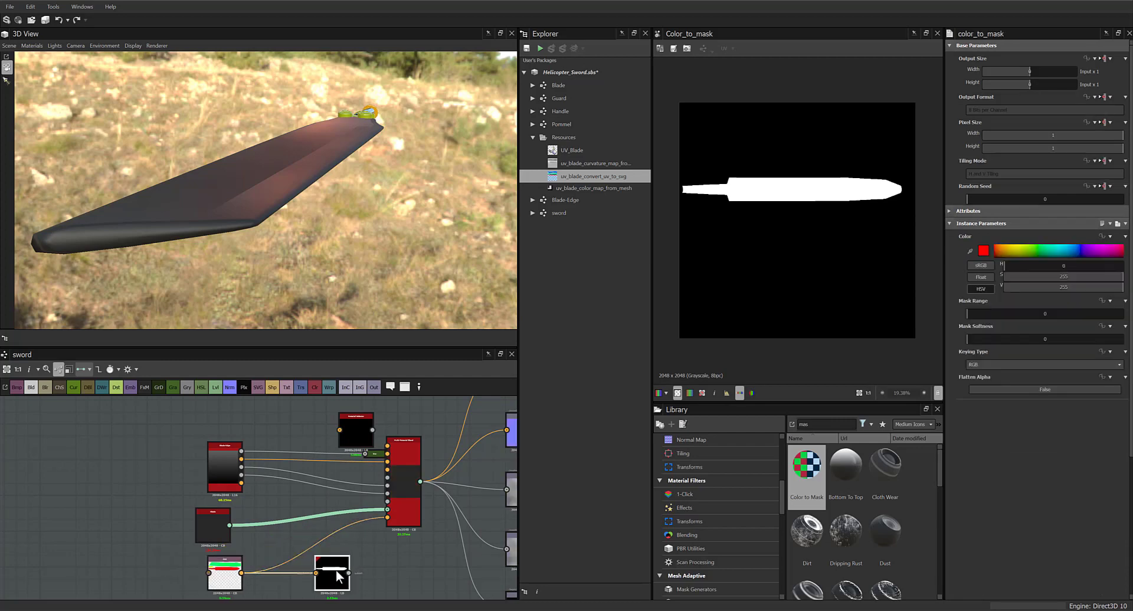
pyautogui.press('Delete')
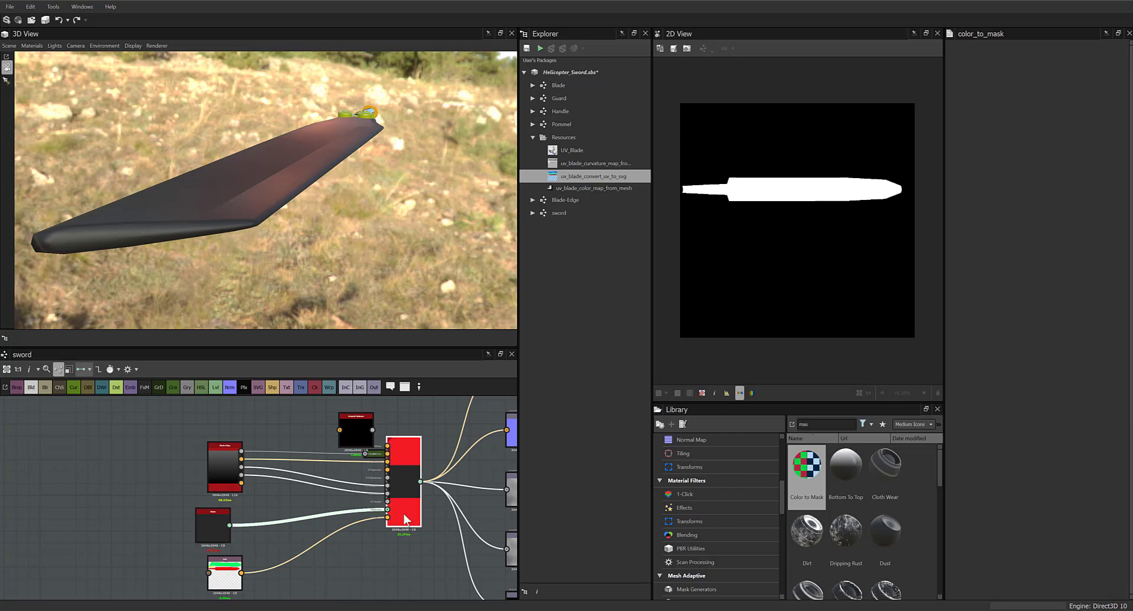
# Locate the Multi-Material Blend's Material 2 colour setting and display the SVG node's colour map in the 2D view
pyautogui.doubleClick(405, 517)
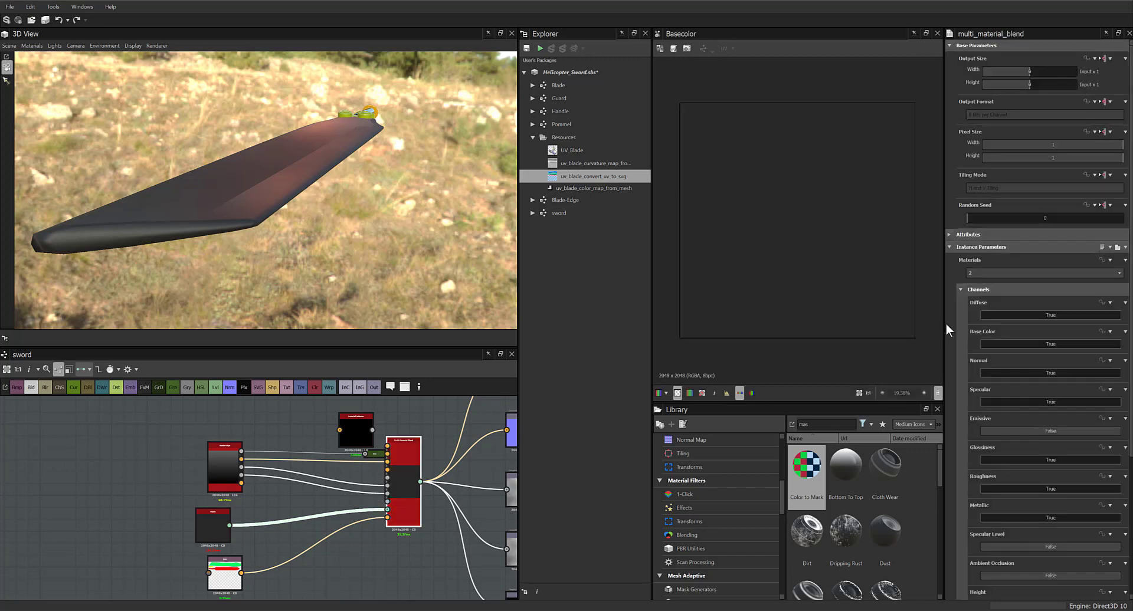
pyautogui.scroll(-3, 1013, 360)
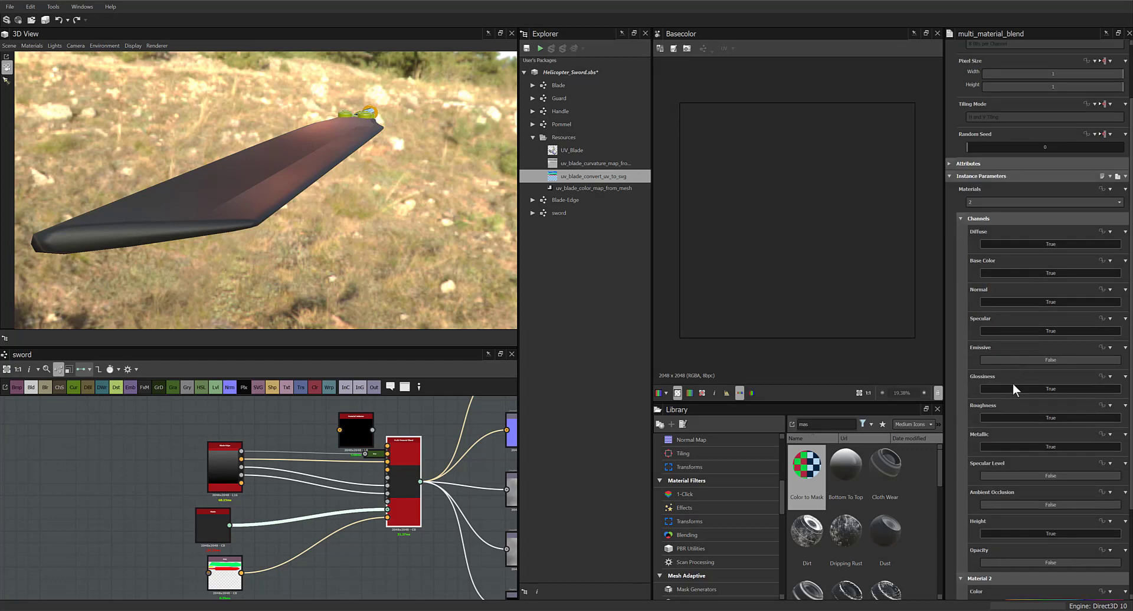
pyautogui.scroll(-1, 1012, 390)
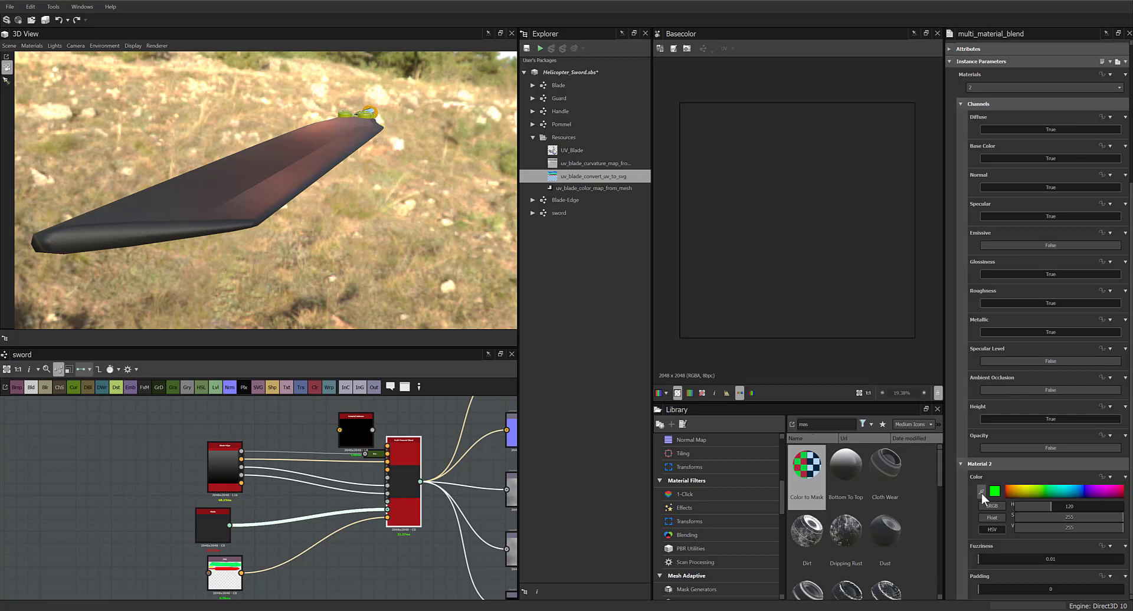
pyautogui.click(228, 584)
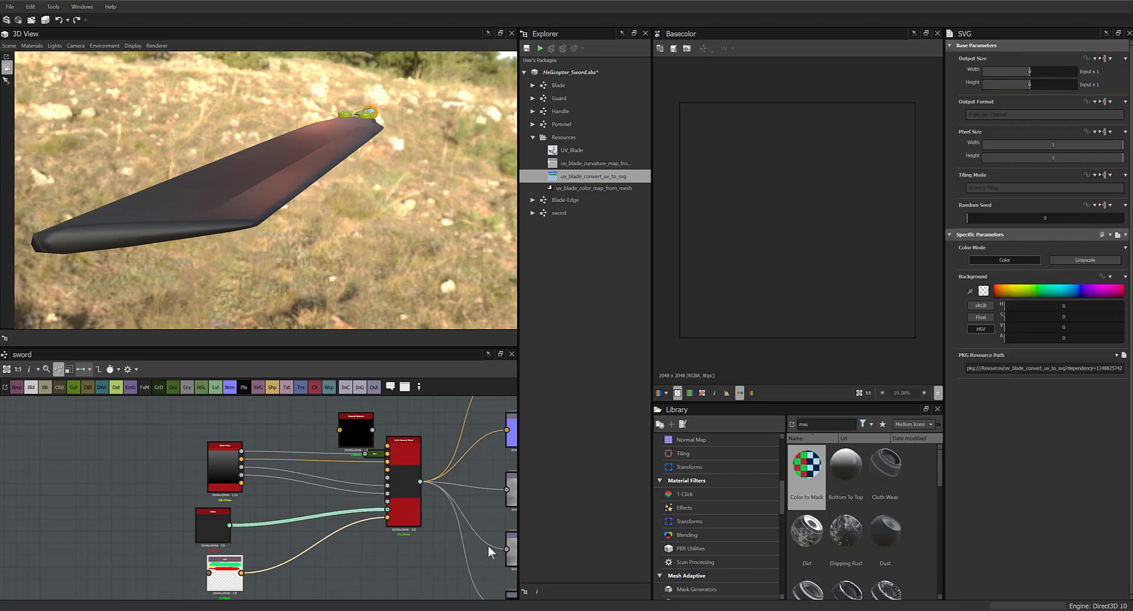
pyautogui.doubleClick(230, 569)
# Set the Multi-Material Blend's Material 2 colour to the red sampled from the SVG map's lowest blade shape, after trying the green shape
pyautogui.click(401, 514)
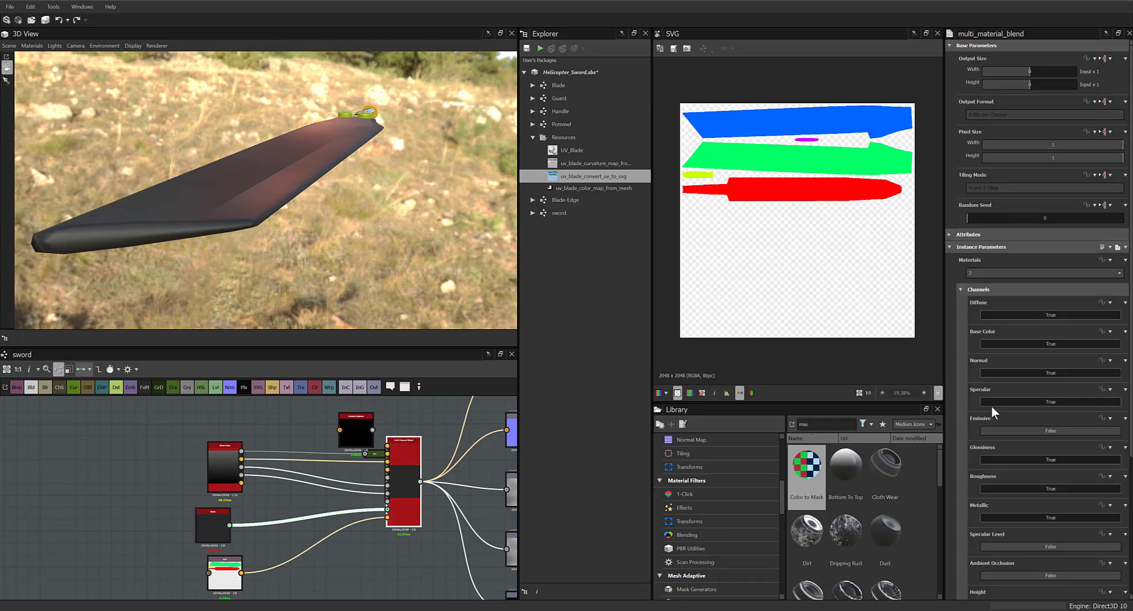
pyautogui.scroll(-5, 990, 413)
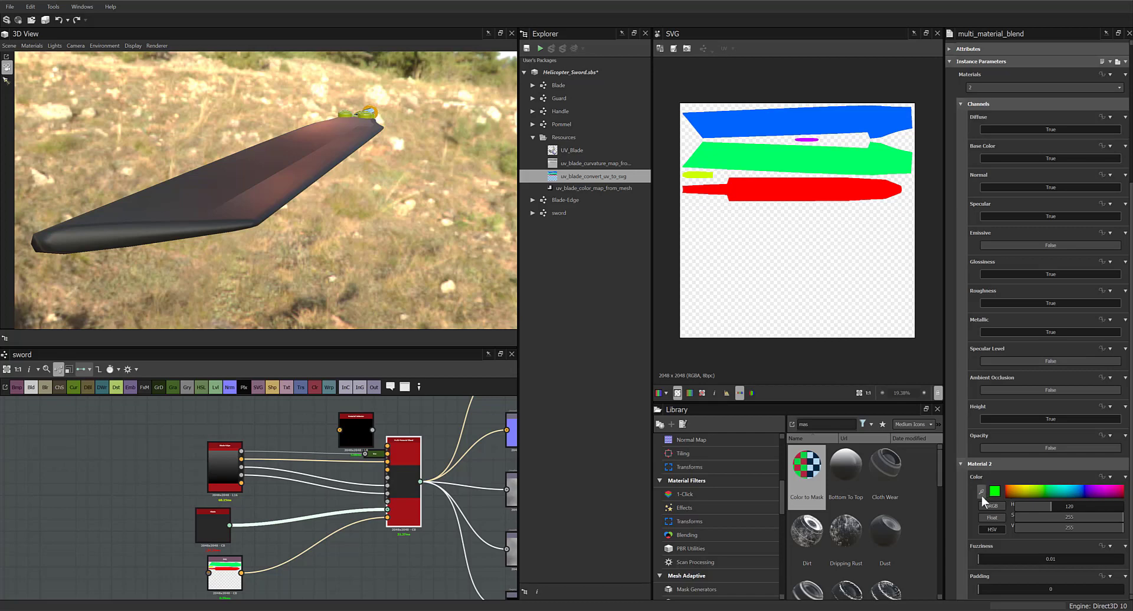
pyautogui.click(981, 492)
pyautogui.click(838, 168)
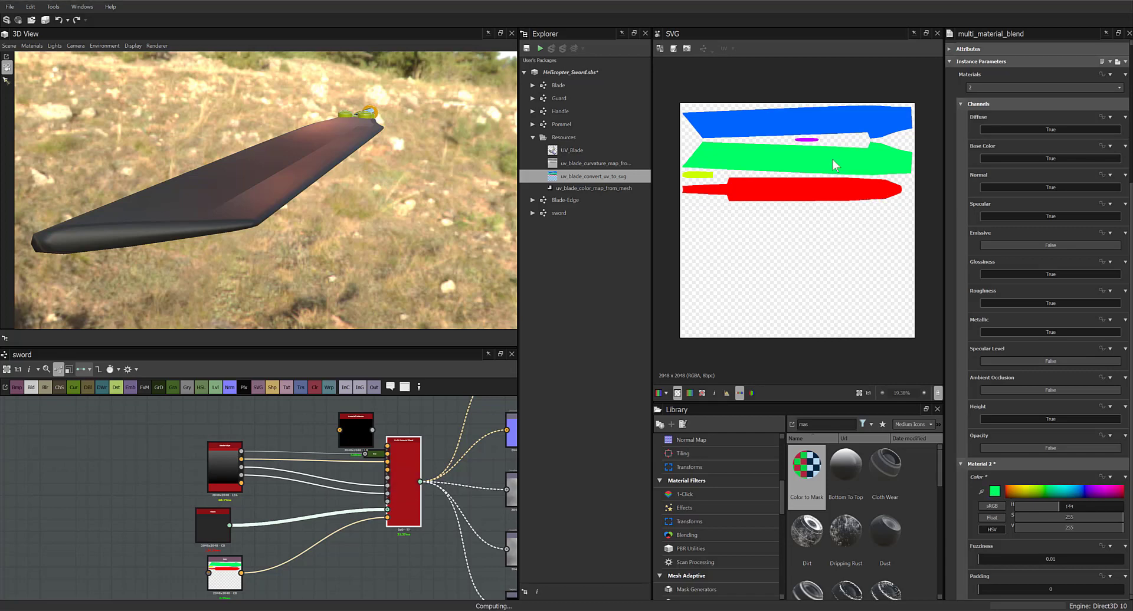
pyautogui.click(981, 492)
pyautogui.click(803, 192)
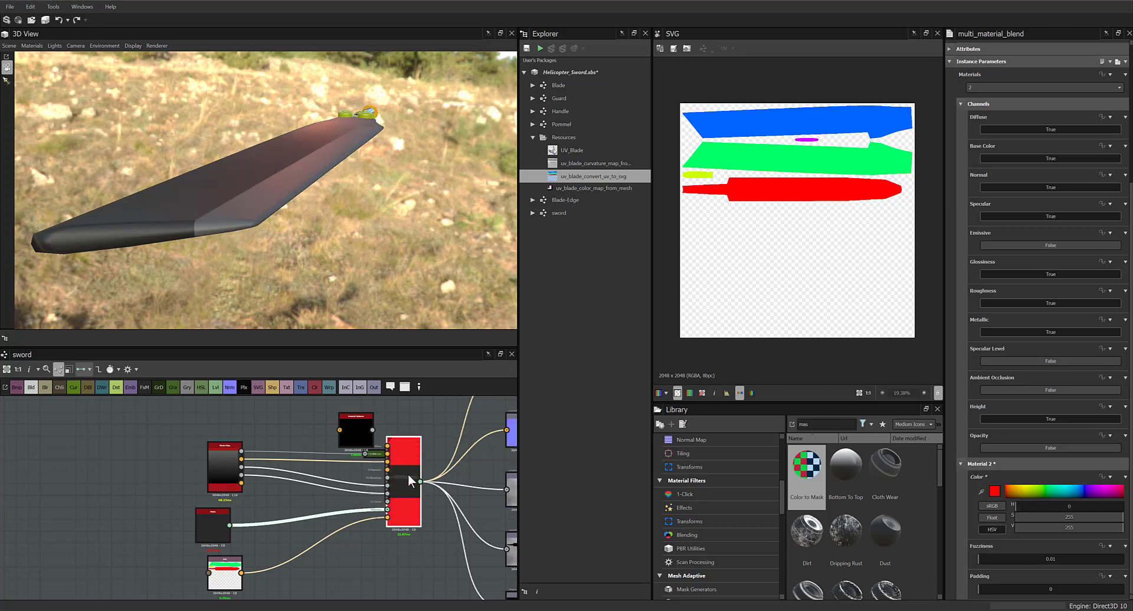
pyautogui.moveTo(327, 252); pyautogui.dragTo(329, 291)
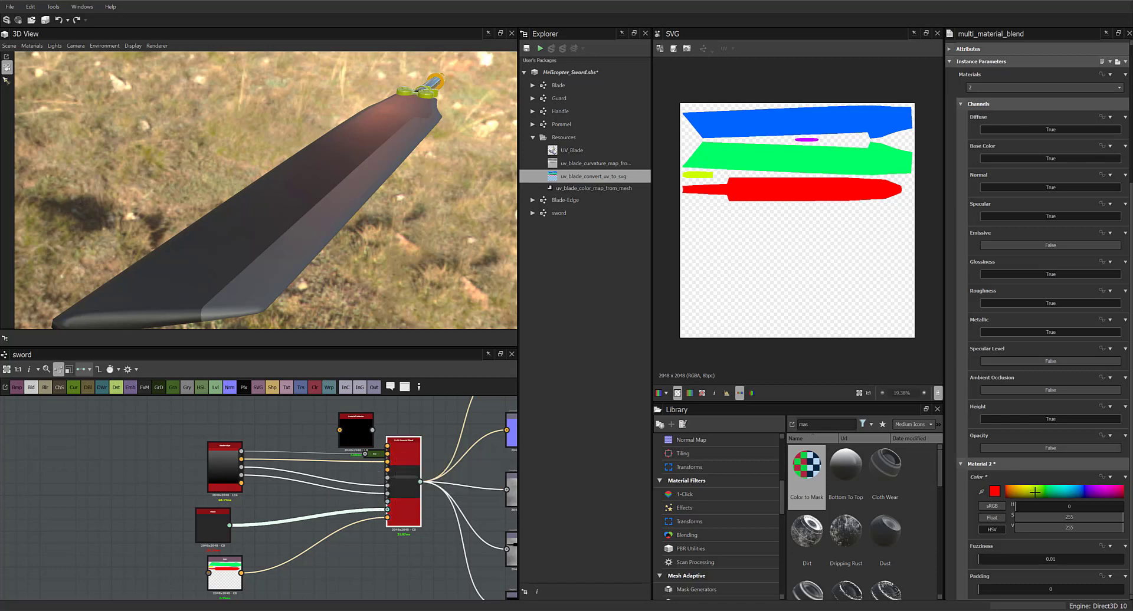
pyautogui.click(960, 464)
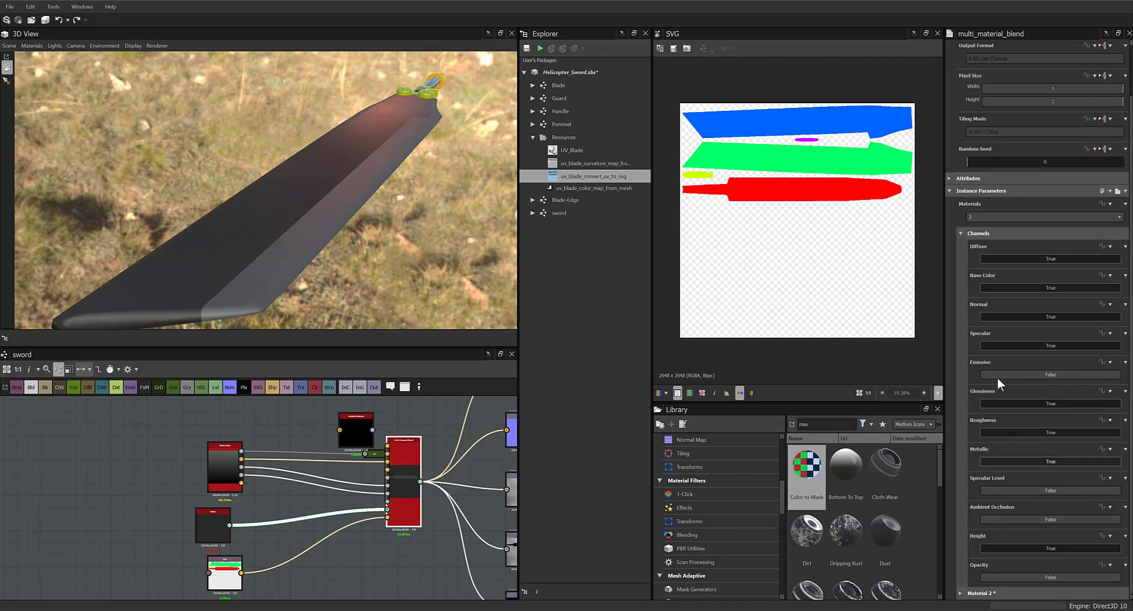
pyautogui.click(987, 217)
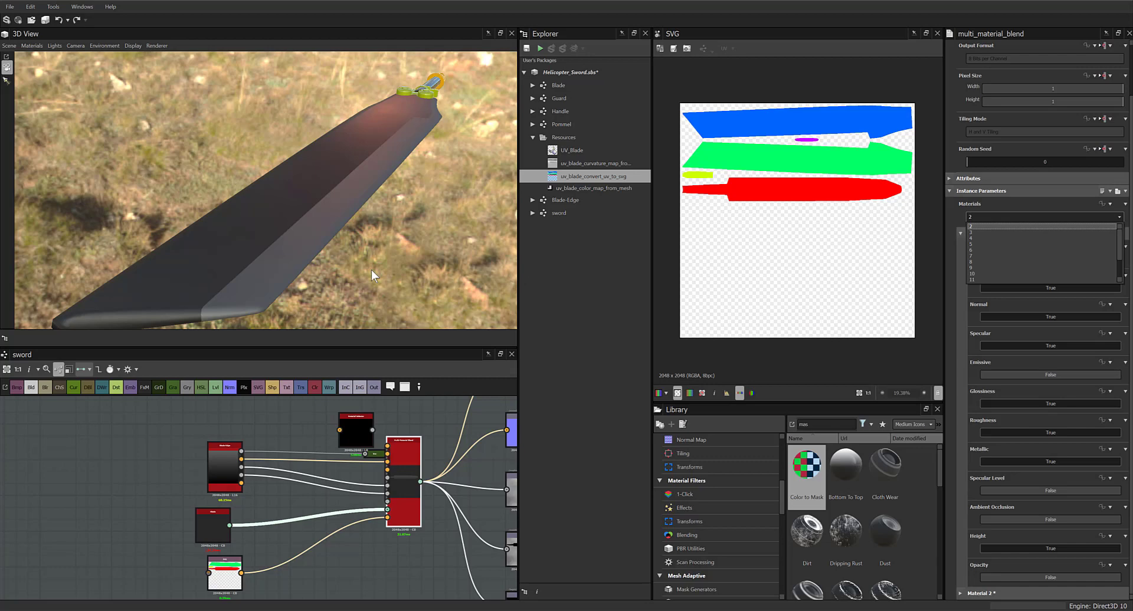
# Rearrange the graph so the Blade node sits above the Blade-Edge node
pyautogui.moveTo(218, 465)
pyautogui.mouseDown()
pyautogui.moveTo(206, 459)
pyautogui.moveTo(214, 448)
pyautogui.mouseUp()
pyautogui.scroll(1, 222, 481)
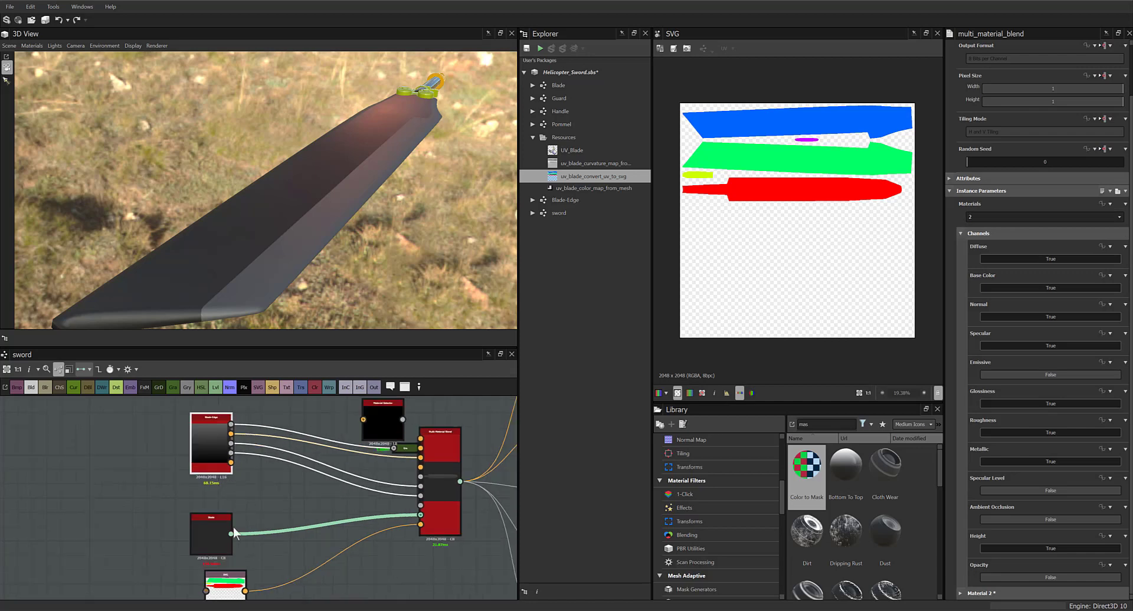
pyautogui.moveTo(195, 517); pyautogui.dragTo(252, 400)
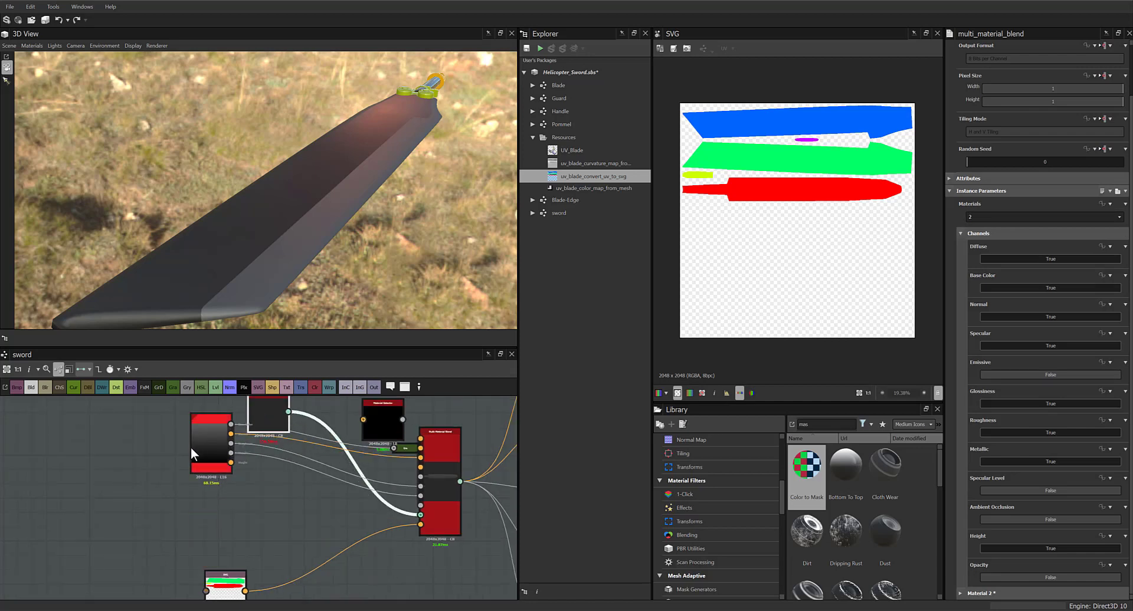
pyautogui.moveTo(189, 447); pyautogui.dragTo(204, 461)
pyautogui.moveTo(203, 506); pyautogui.dragTo(202, 508)
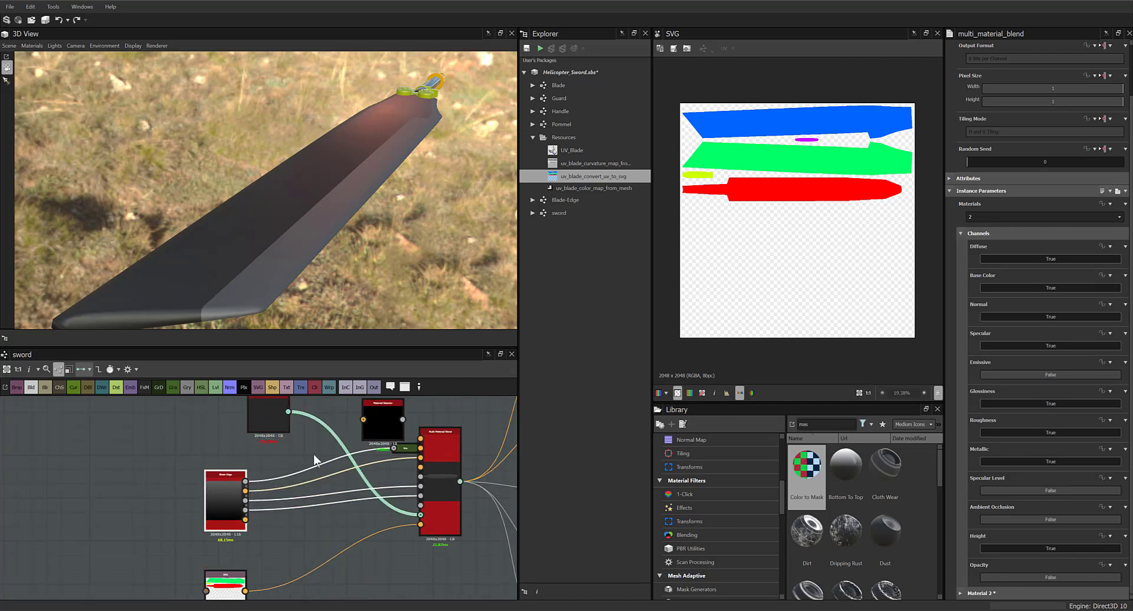
# Delete the links from Blade-Edge and Blade to the Multi-Material Blend, along with the leftover conversion node
pyautogui.moveTo(316, 453); pyautogui.dragTo(310, 519)
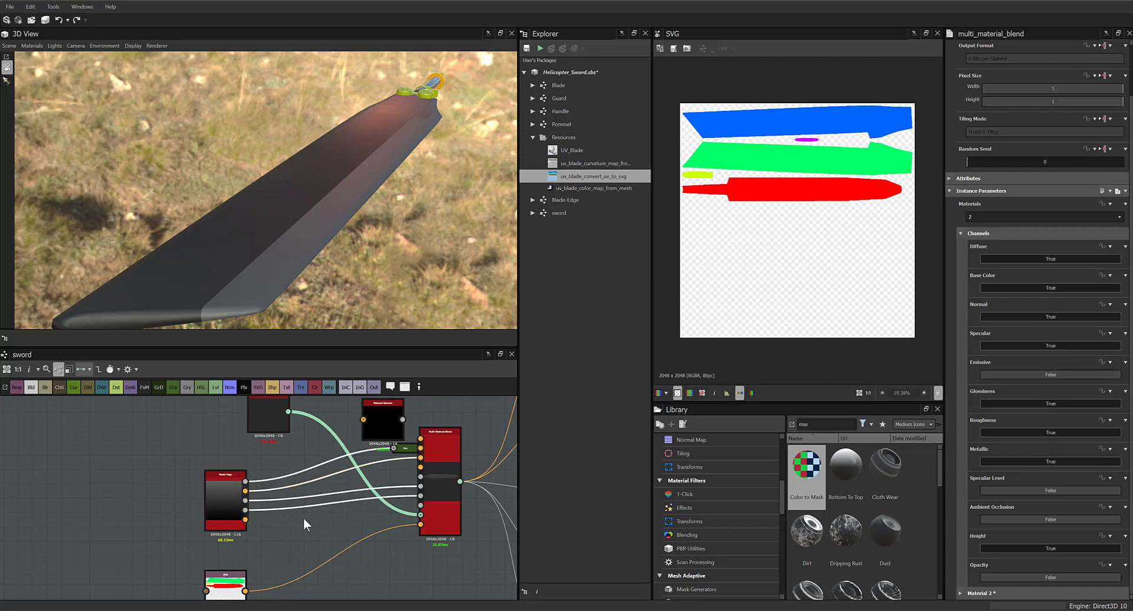
pyautogui.press('Delete')
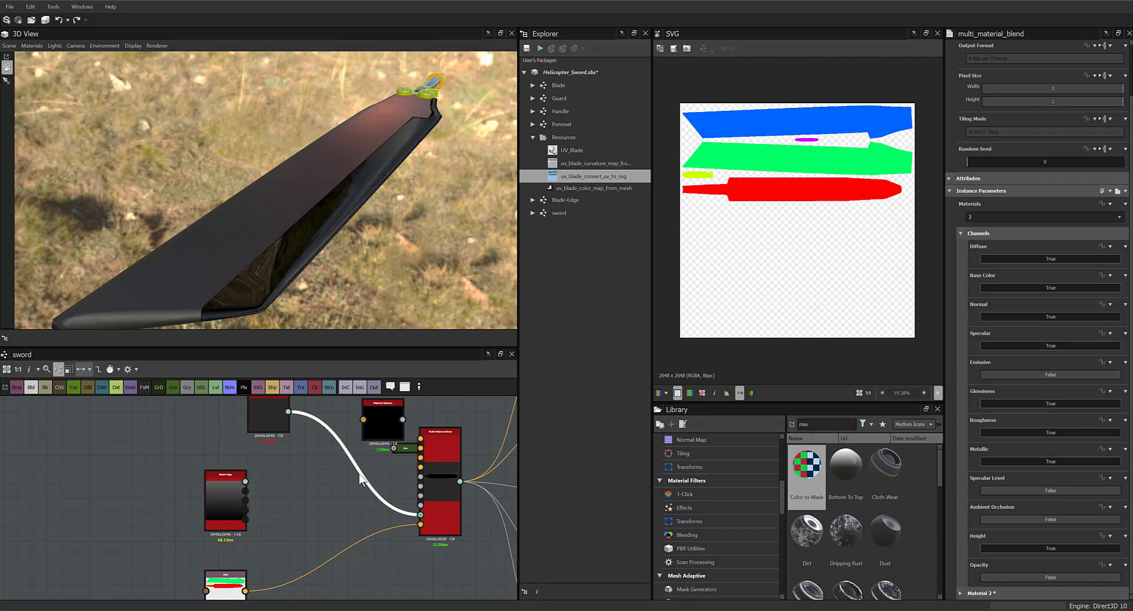
pyautogui.press('Delete')
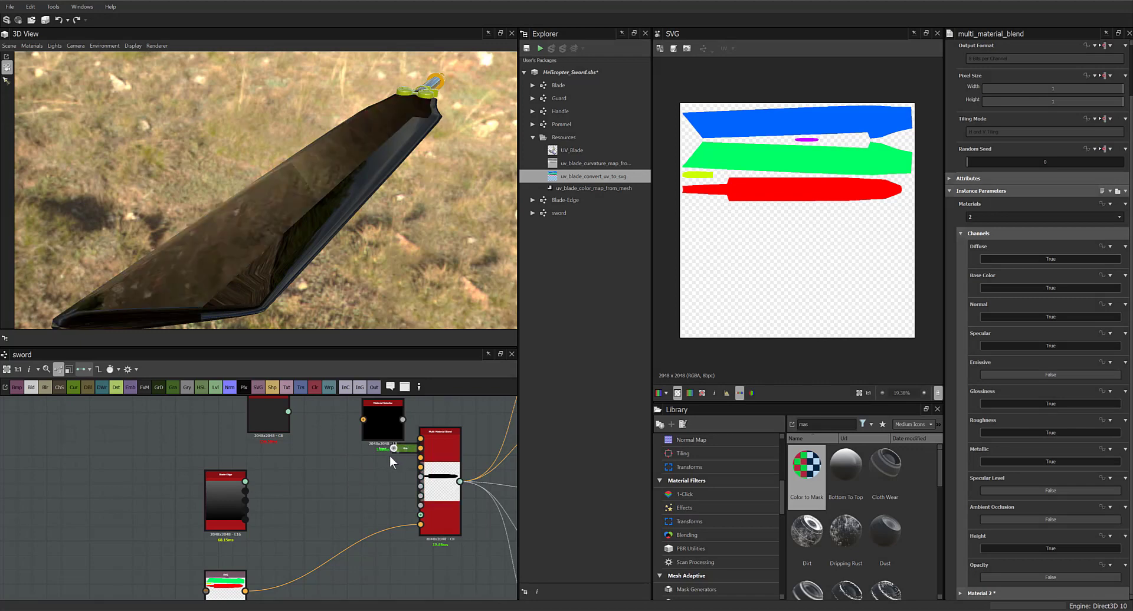
pyautogui.click(403, 449)
pyautogui.press('Delete')
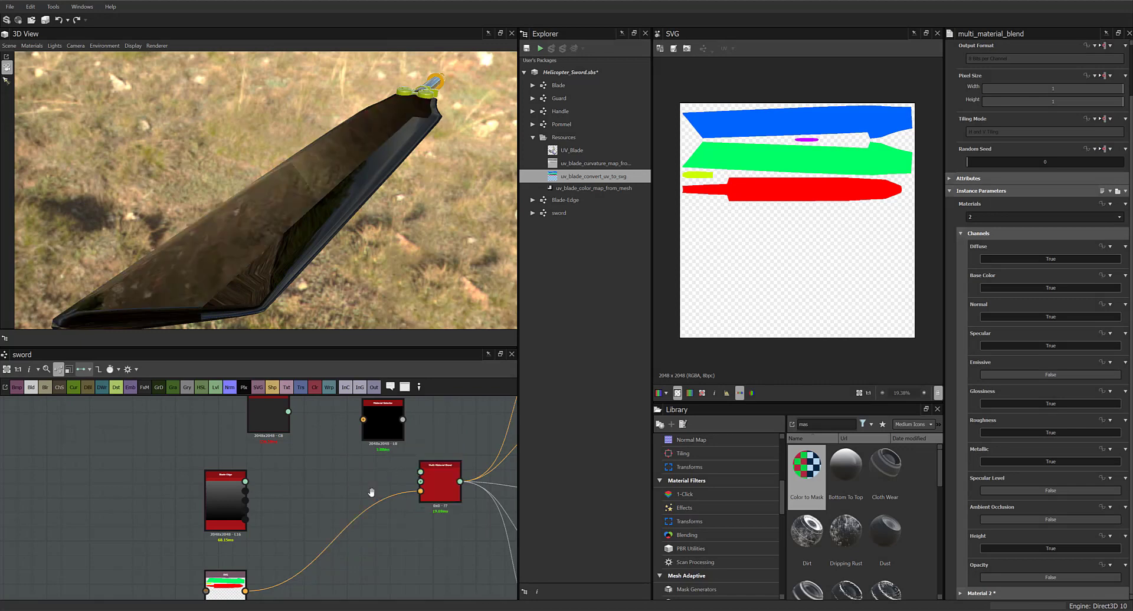
# Try connecting the Blade node's material output to the Multi-Material Blend's first material input
pyautogui.moveTo(373, 488); pyautogui.dragTo(374, 522, button='middle')
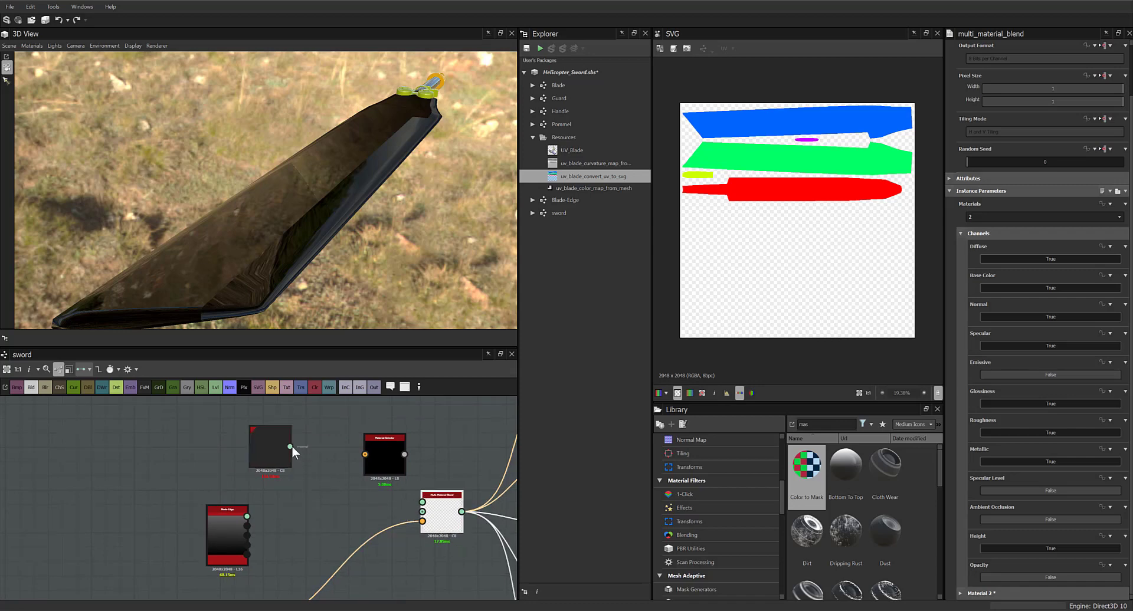
pyautogui.moveTo(290, 447); pyautogui.dragTo(421, 512)
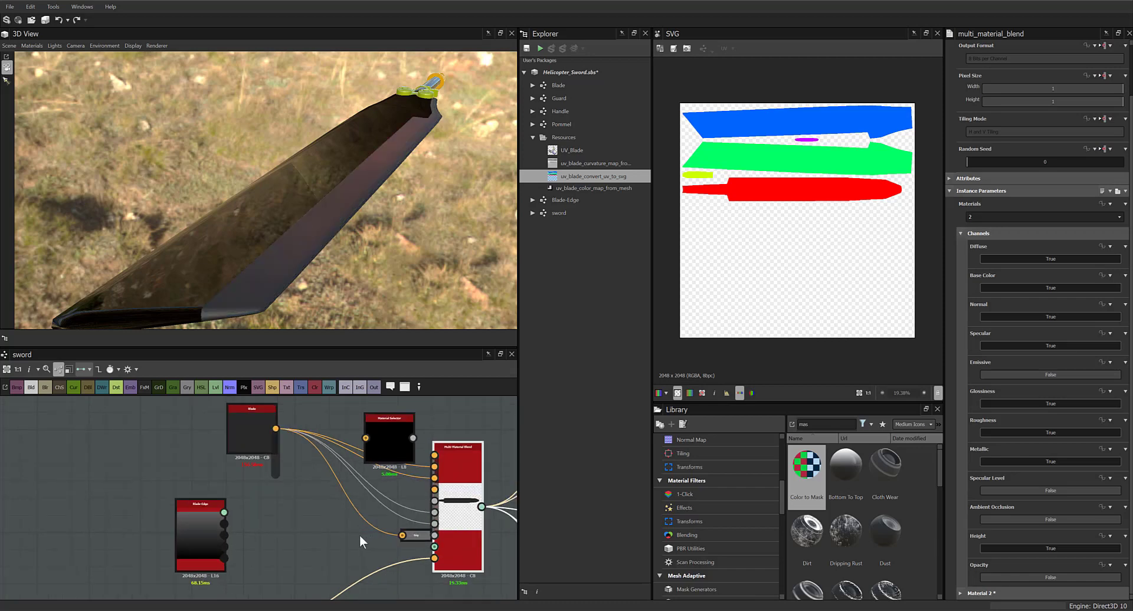
pyautogui.moveTo(350, 540); pyautogui.dragTo(325, 511, button='middle')
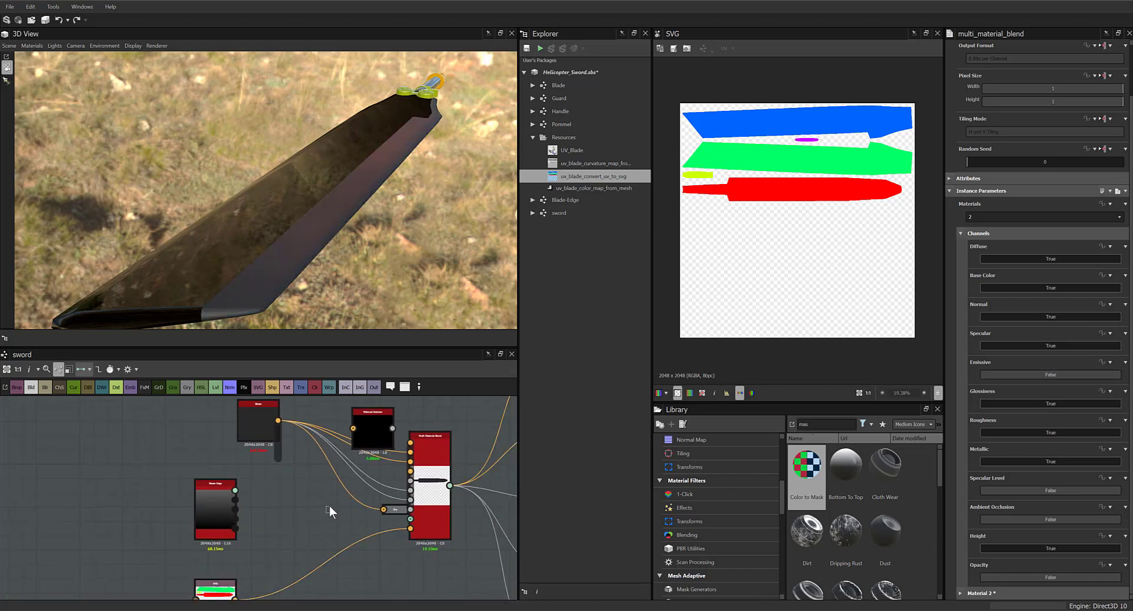
pyautogui.scroll(1, 332, 523)
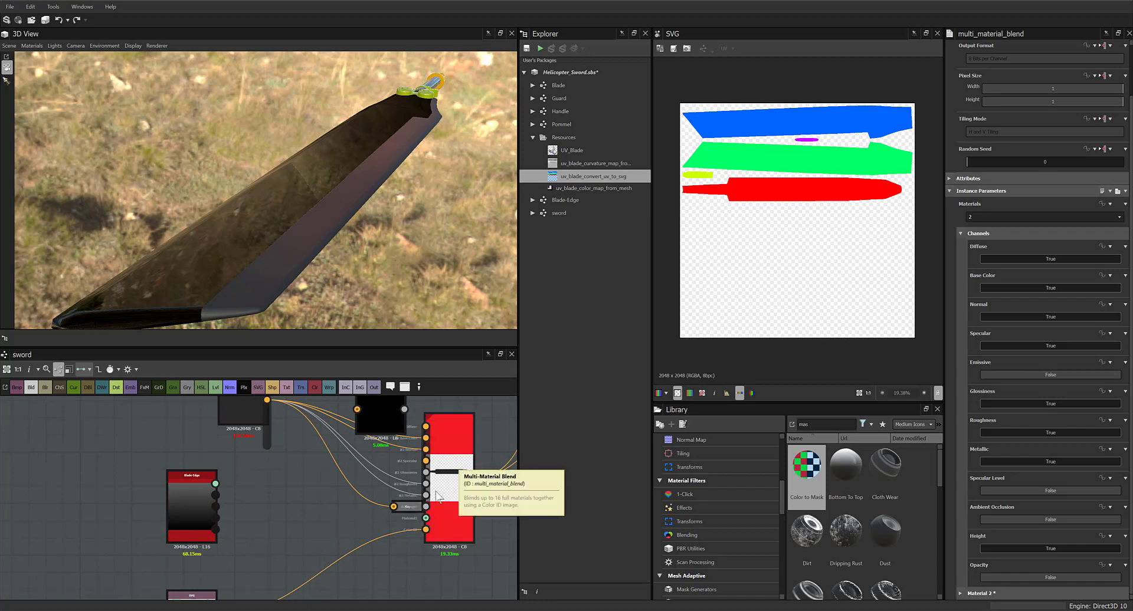
pyautogui.click(438, 523)
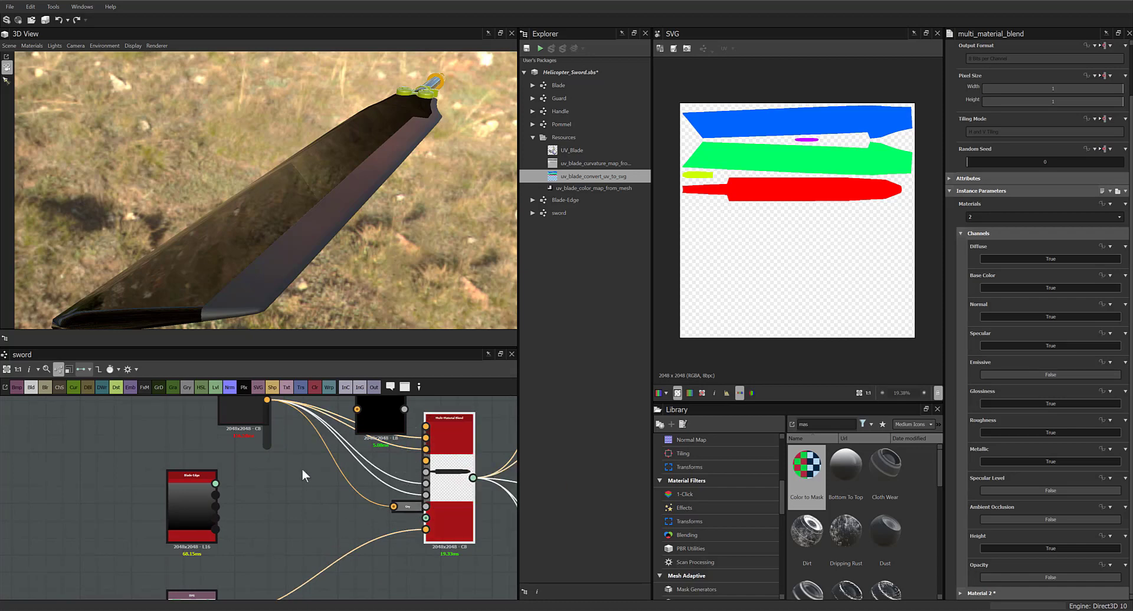
pyautogui.click(243, 420)
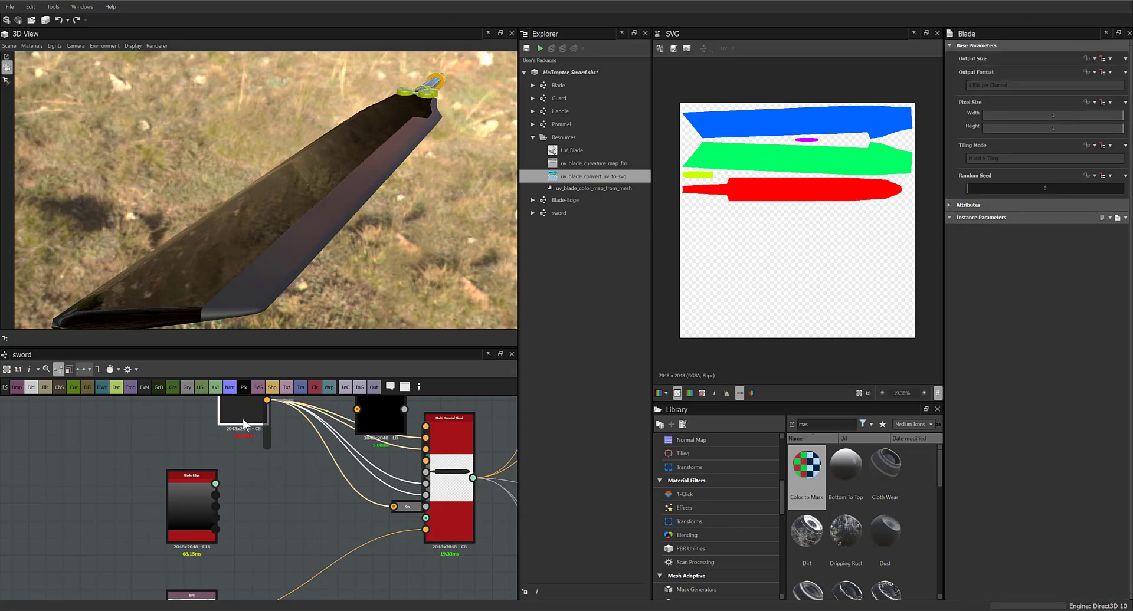
pyautogui.click(305, 473)
# Remove the Blade node's links to the Multi-Material Blend and delete the leftover conversion node
pyautogui.scroll(1, 329, 520)
pyautogui.scroll(-1, 334, 525)
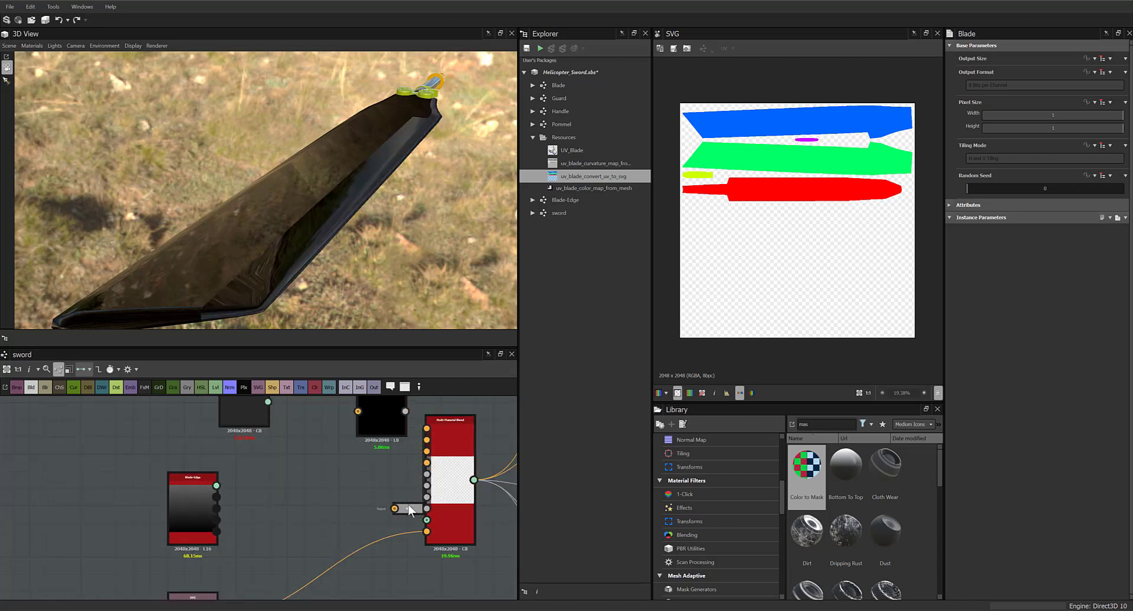
pyautogui.press('Delete')
# Connect the Blade node's material output to the Multi-Material Blend's second material input and place Blade lower, beside the blend node
pyautogui.click(448, 486)
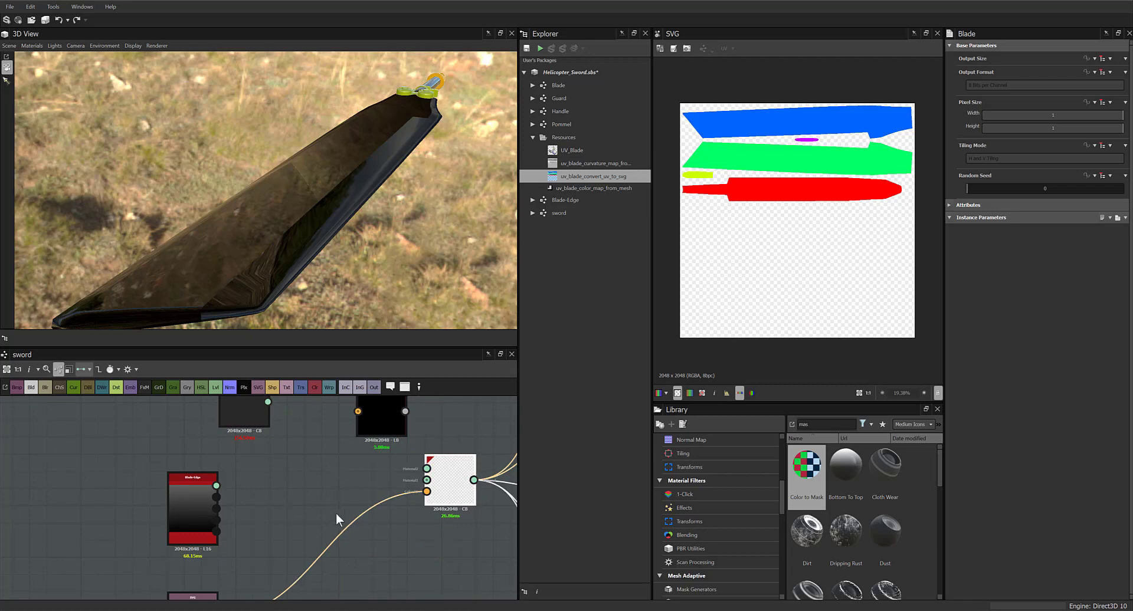
pyautogui.scroll(1, 251, 418)
pyautogui.moveTo(251, 418); pyautogui.dragTo(215, 451, button='middle')
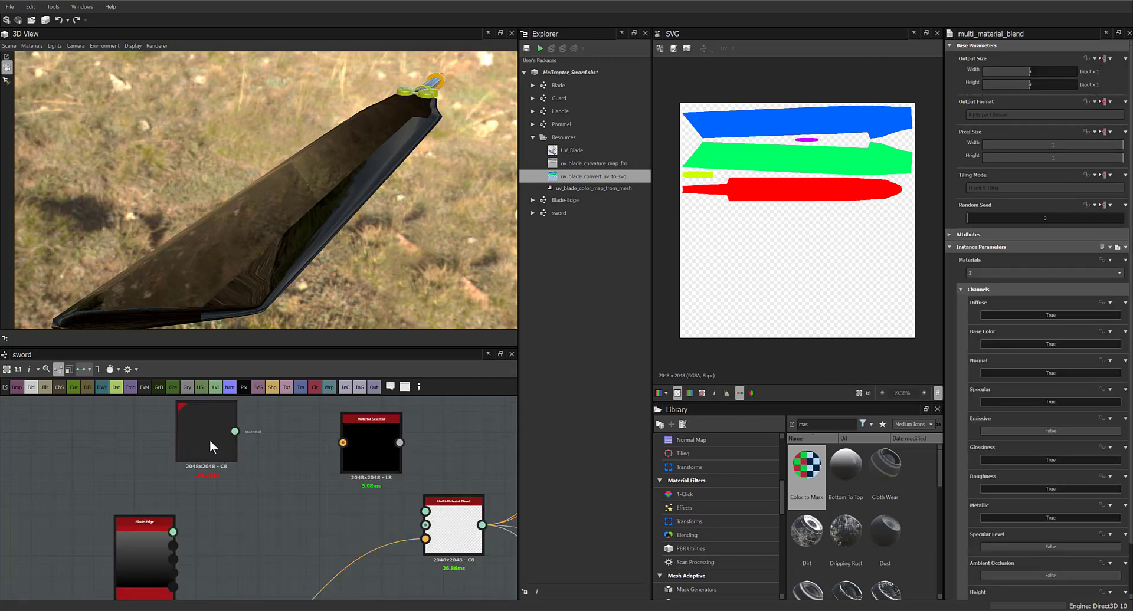
pyautogui.moveTo(210, 440); pyautogui.dragTo(252, 513)
pyautogui.moveTo(374, 521); pyautogui.dragTo(425, 524)
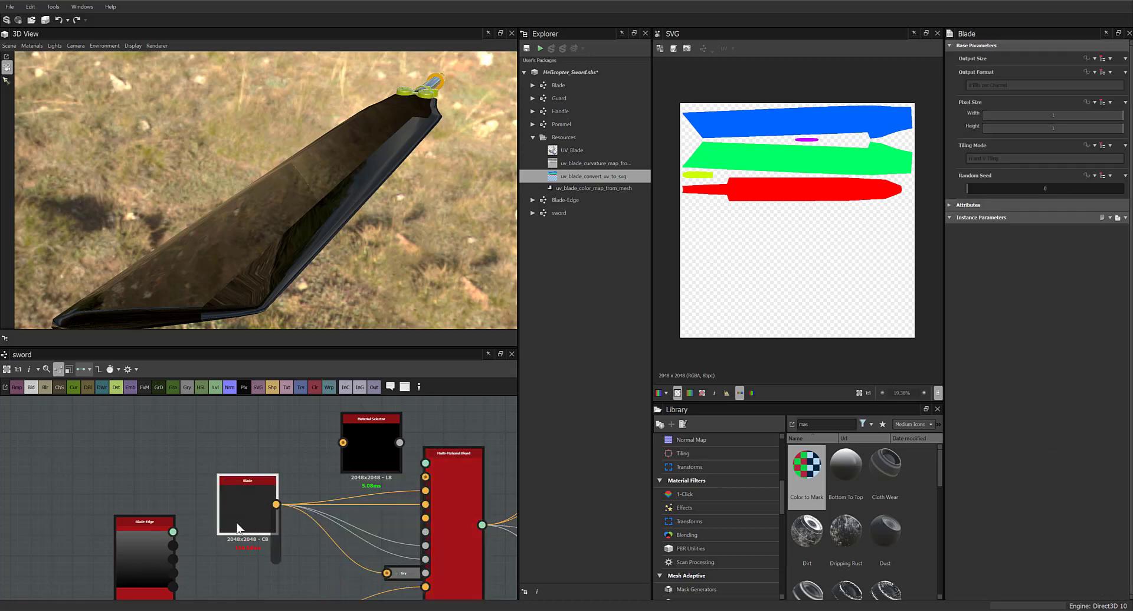
pyautogui.moveTo(237, 524); pyautogui.dragTo(238, 586)
# Delete the unused Material Selector node and select the Multi-Material Blend
pyautogui.click(363, 443)
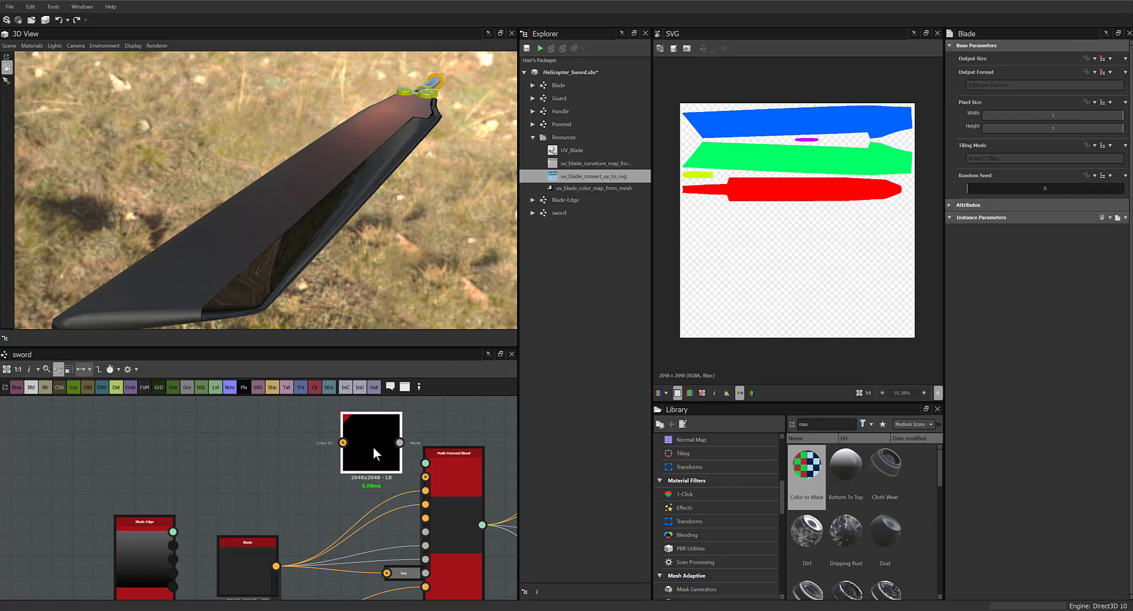
pyautogui.press('Delete')
pyautogui.click(447, 459)
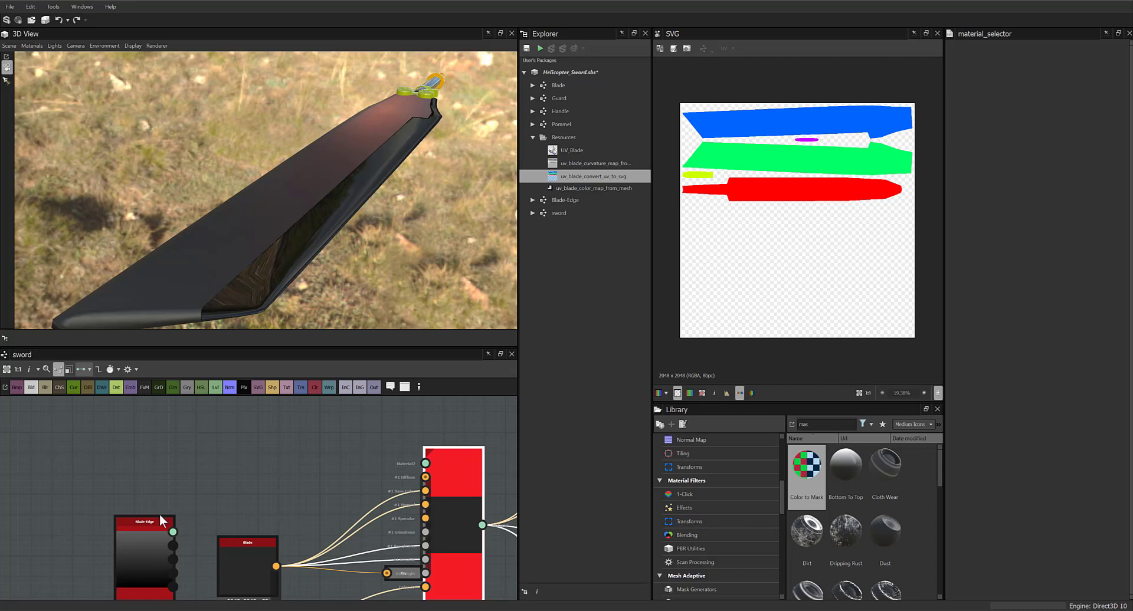
# Place the Blade-Edge node above Blade and connect its material output to the Multi-Material Blend's first material input
pyautogui.moveTo(129, 555); pyautogui.dragTo(227, 469)
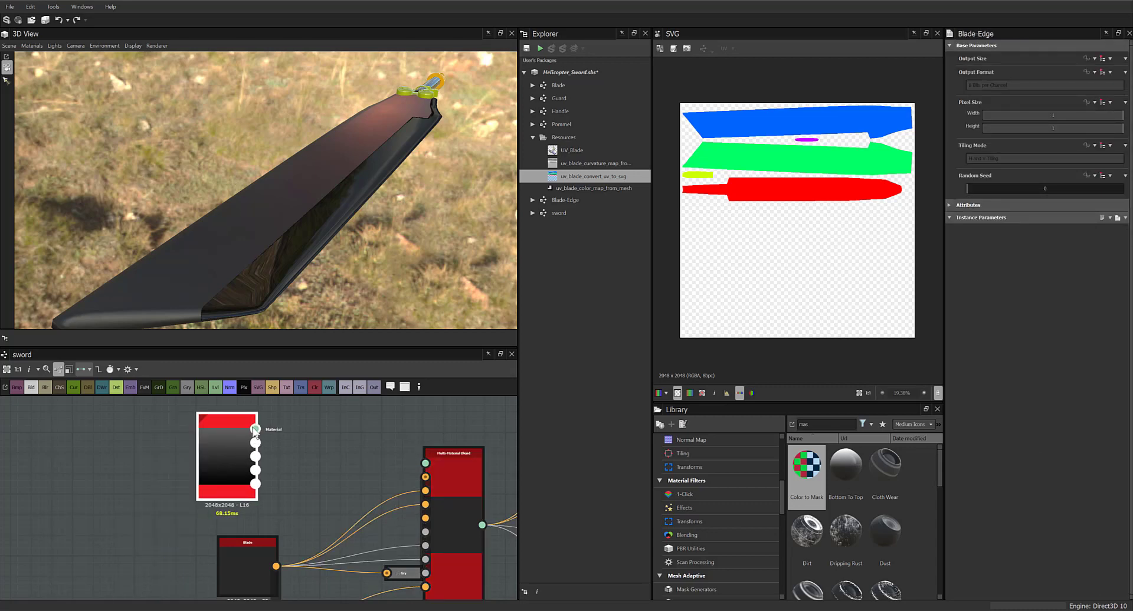
pyautogui.moveTo(255, 430); pyautogui.dragTo(429, 459)
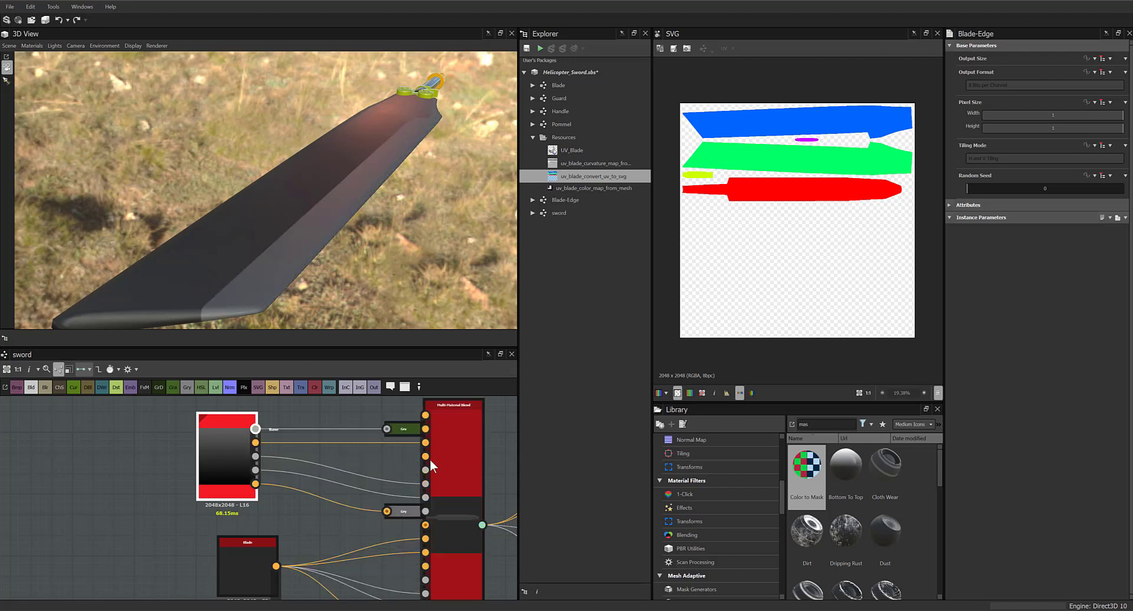
pyautogui.scroll(-1, 261, 233)
pyautogui.scroll(-1, 330, 448)
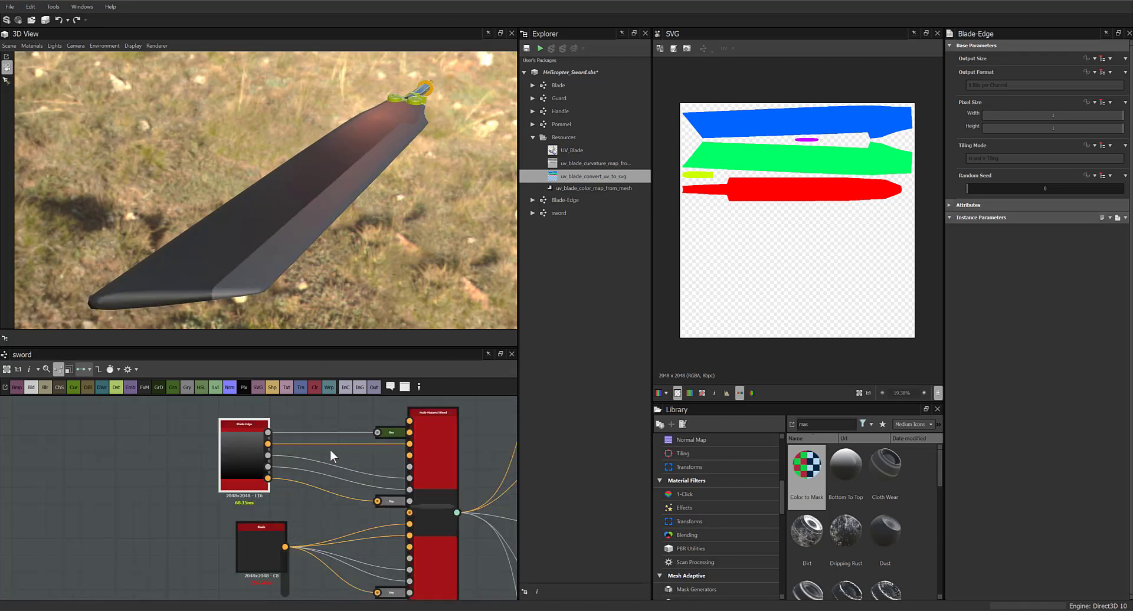
pyautogui.scroll(-3, 331, 449)
pyautogui.moveTo(229, 487); pyautogui.dragTo(38, 451, button='middle')
pyautogui.scroll(3, 178, 472)
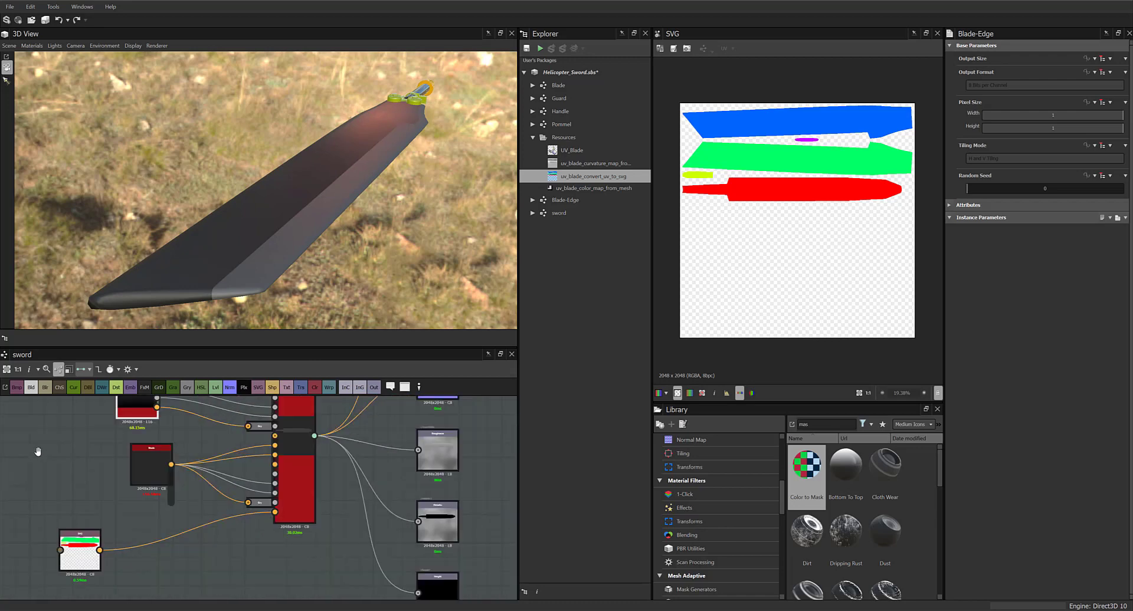
pyautogui.scroll(1, 314, 490)
pyautogui.scroll(1, 317, 489)
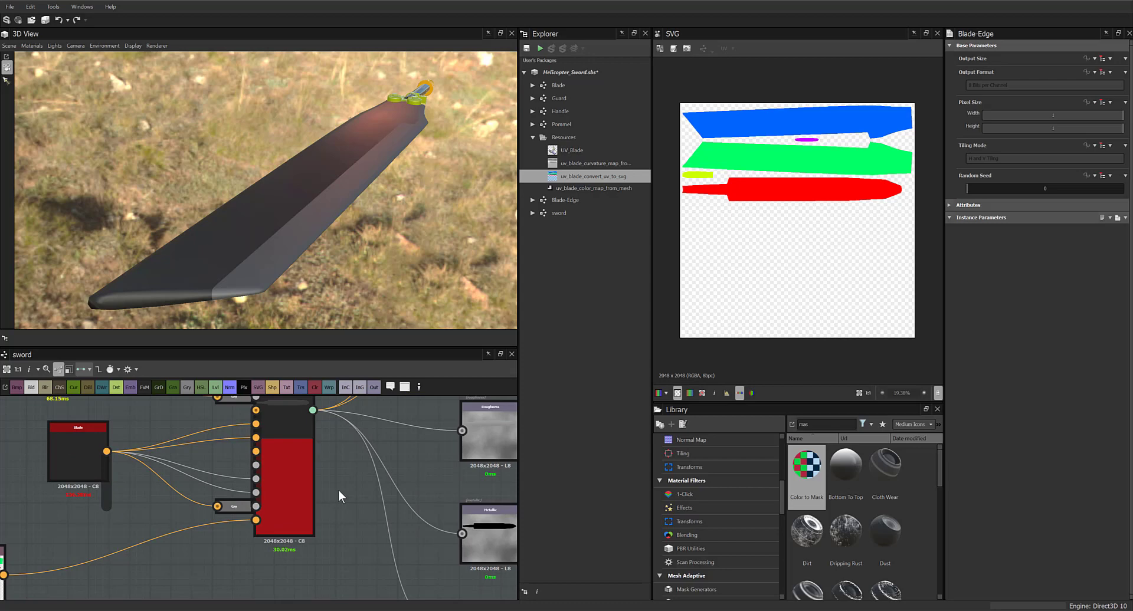
# Move the Blade node farther from the Multi-Material Blend and place the SVG colour map node directly beneath Blade
pyautogui.moveTo(338, 489); pyautogui.dragTo(359, 532, button='middle')
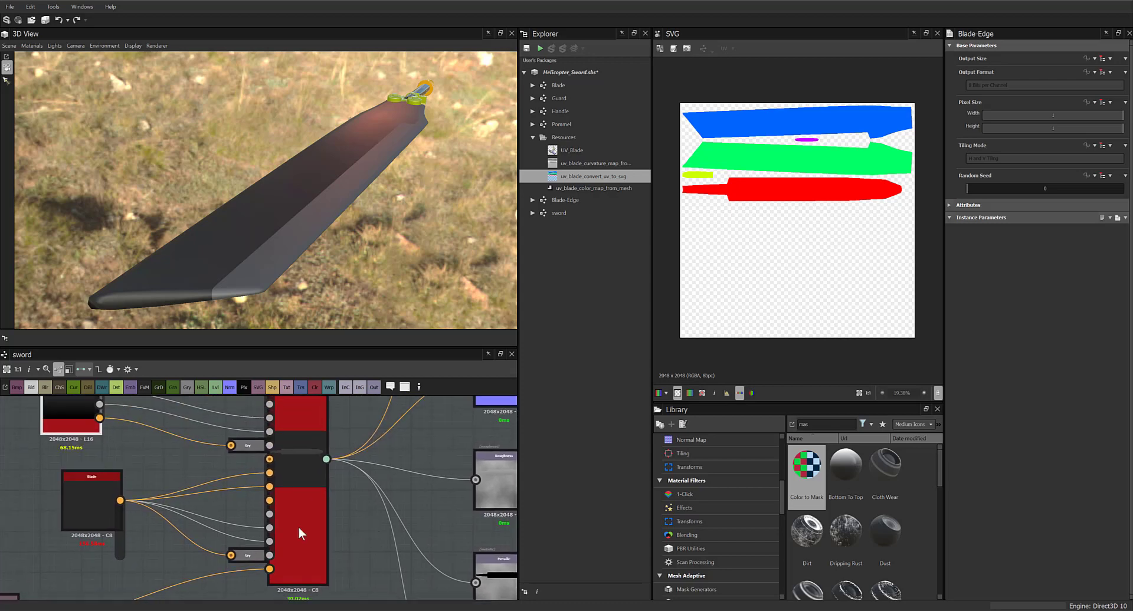
pyautogui.moveTo(98, 509); pyautogui.dragTo(67, 510)
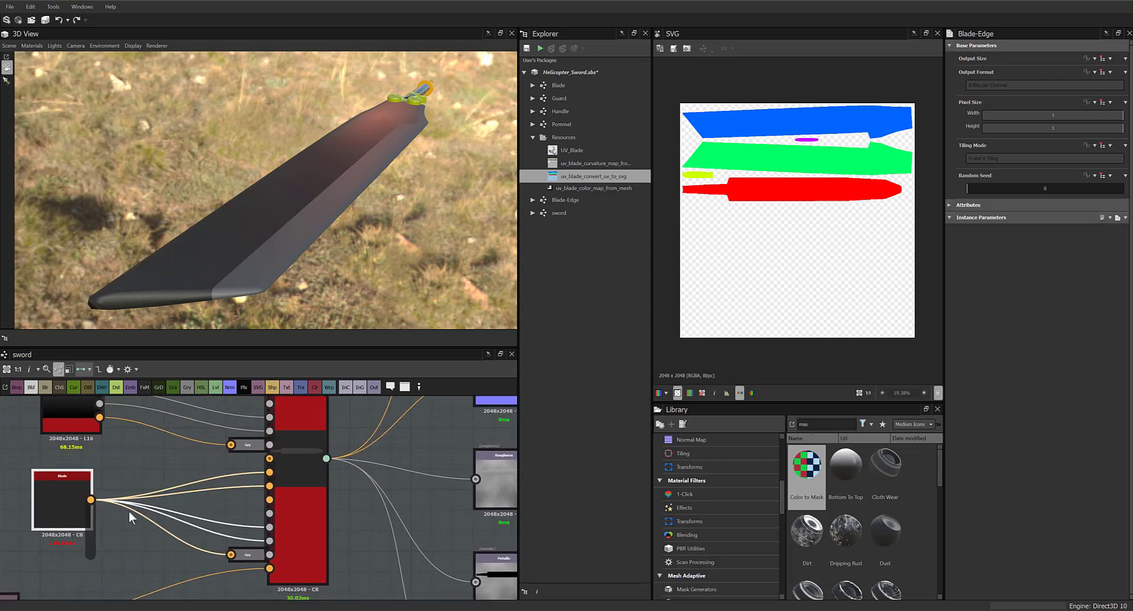
pyautogui.scroll(-1, 130, 511)
pyautogui.moveTo(138, 512); pyautogui.dragTo(138, 468, button='middle')
pyautogui.scroll(-2, 166, 513)
pyautogui.moveTo(181, 538); pyautogui.dragTo(216, 544, button='middle')
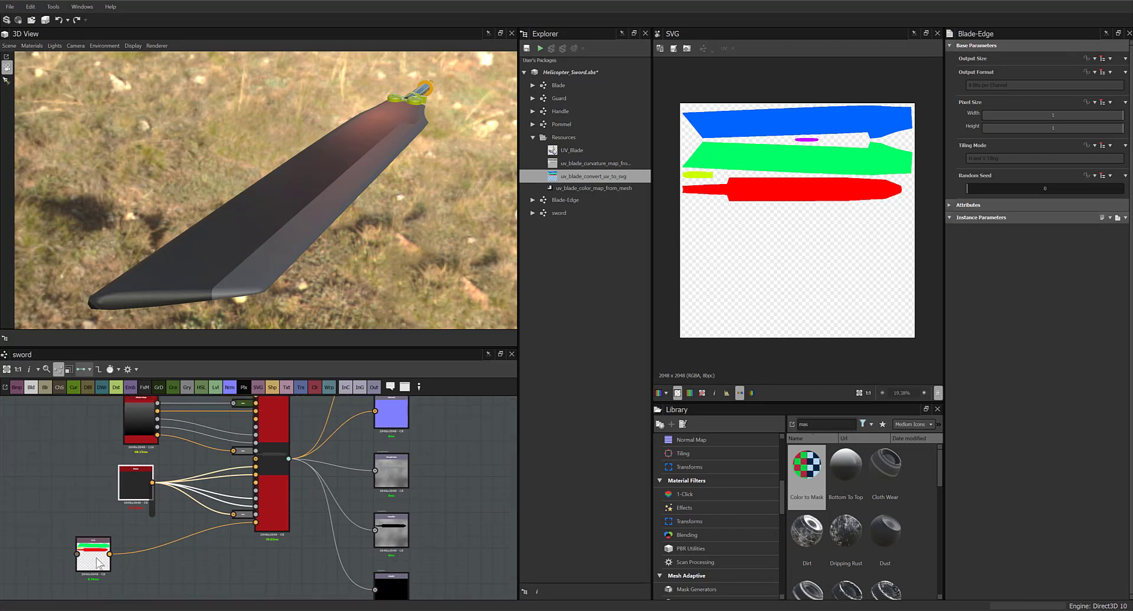
pyautogui.moveTo(96, 560); pyautogui.dragTo(145, 547)
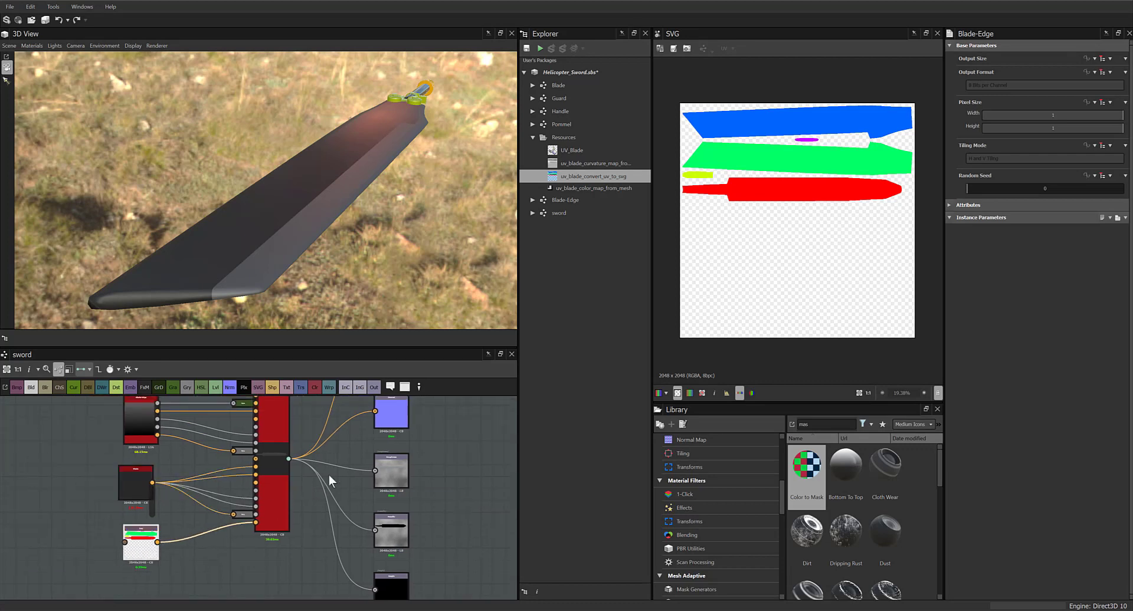
pyautogui.moveTo(317, 271); pyautogui.dragTo(318, 294)
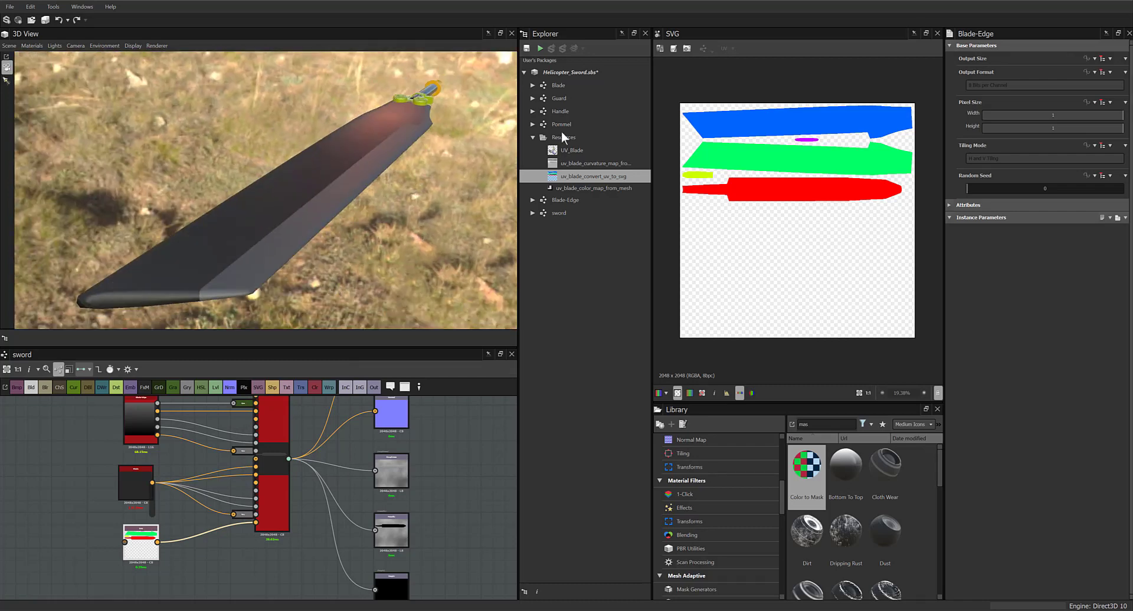
# Open the Blade graph, set its Uniform Color to hue 42, saturation 255, value 117, and move that node away from the HSL node
pyautogui.click(561, 85)
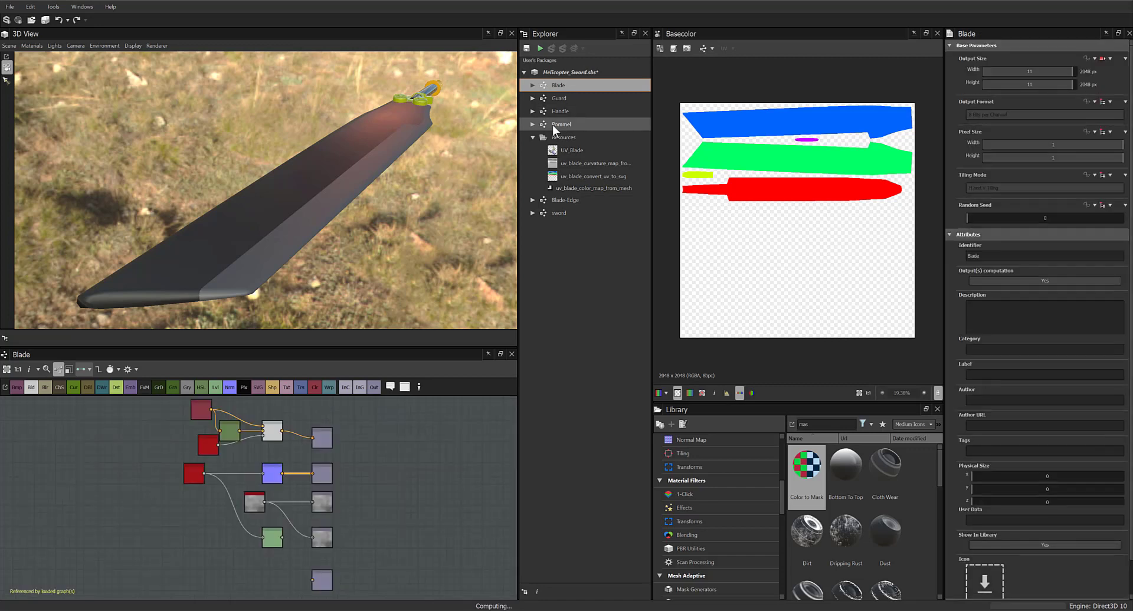
pyautogui.scroll(3, 234, 446)
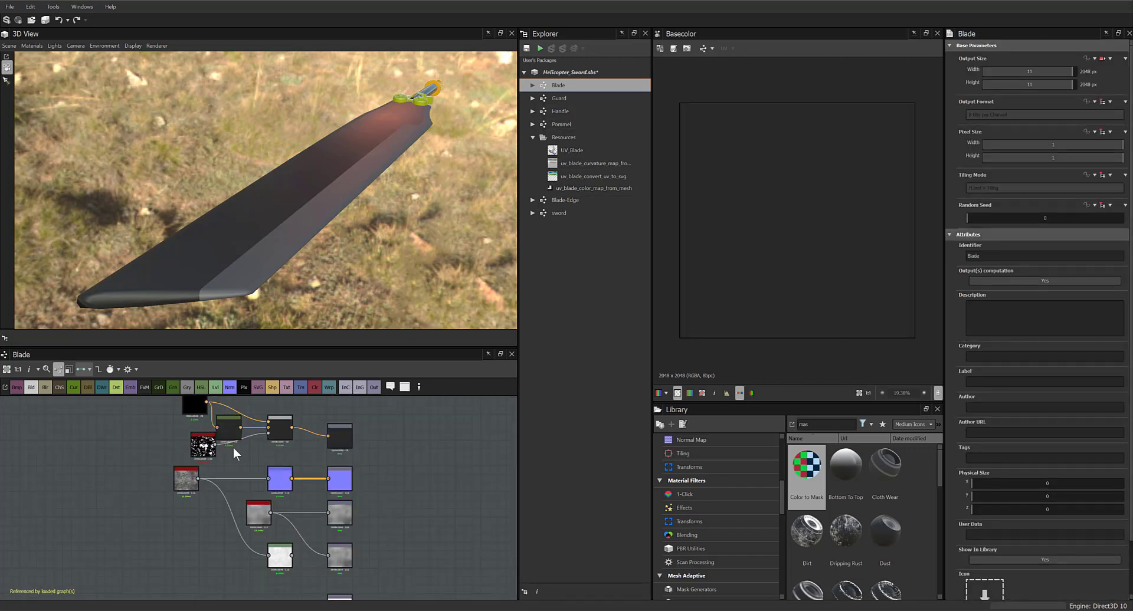
pyautogui.click(194, 439)
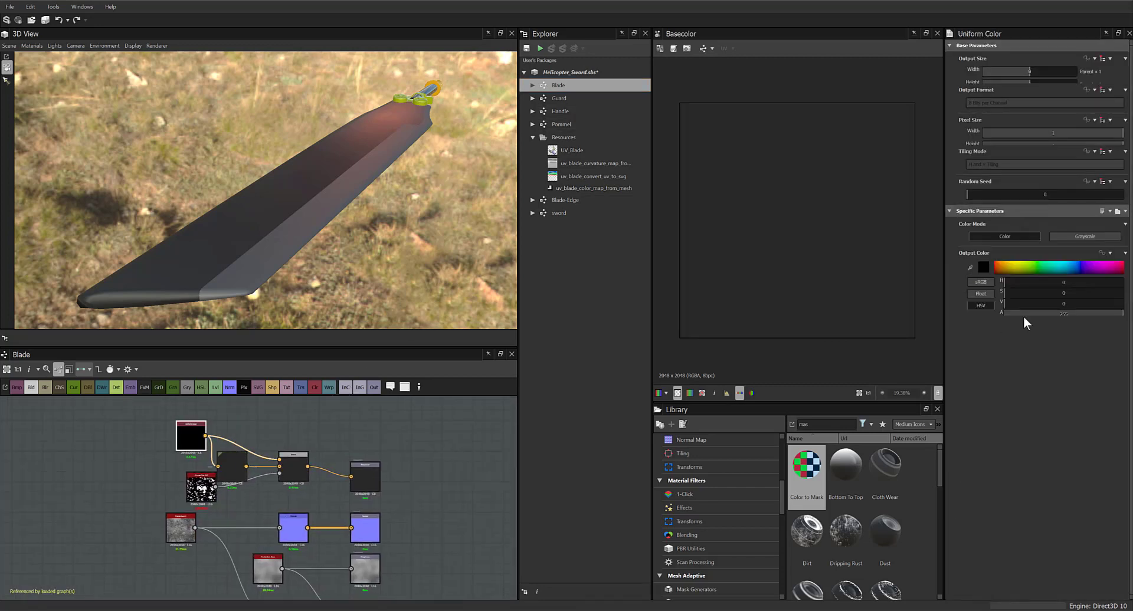
pyautogui.click(1007, 291)
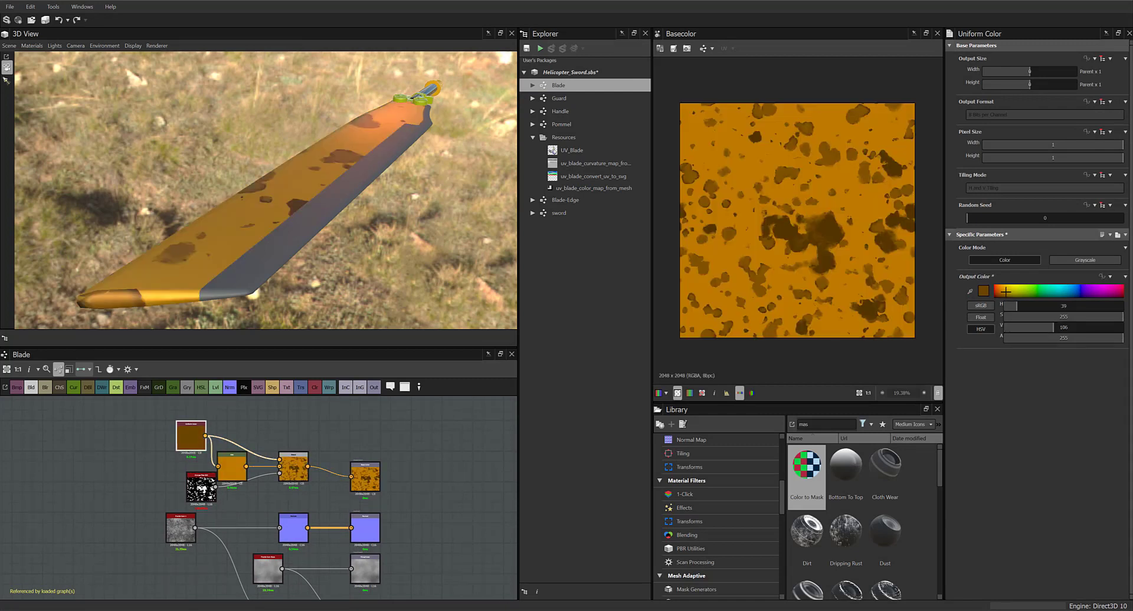
pyautogui.moveTo(1005, 290); pyautogui.dragTo(1008, 291)
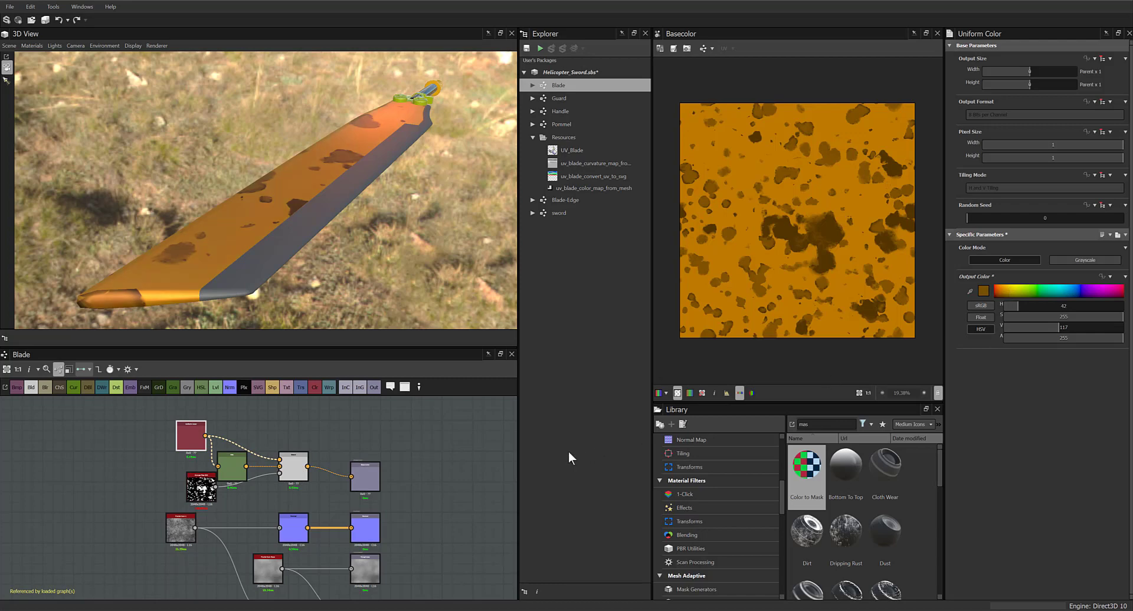
pyautogui.moveTo(180, 444); pyautogui.dragTo(144, 445)
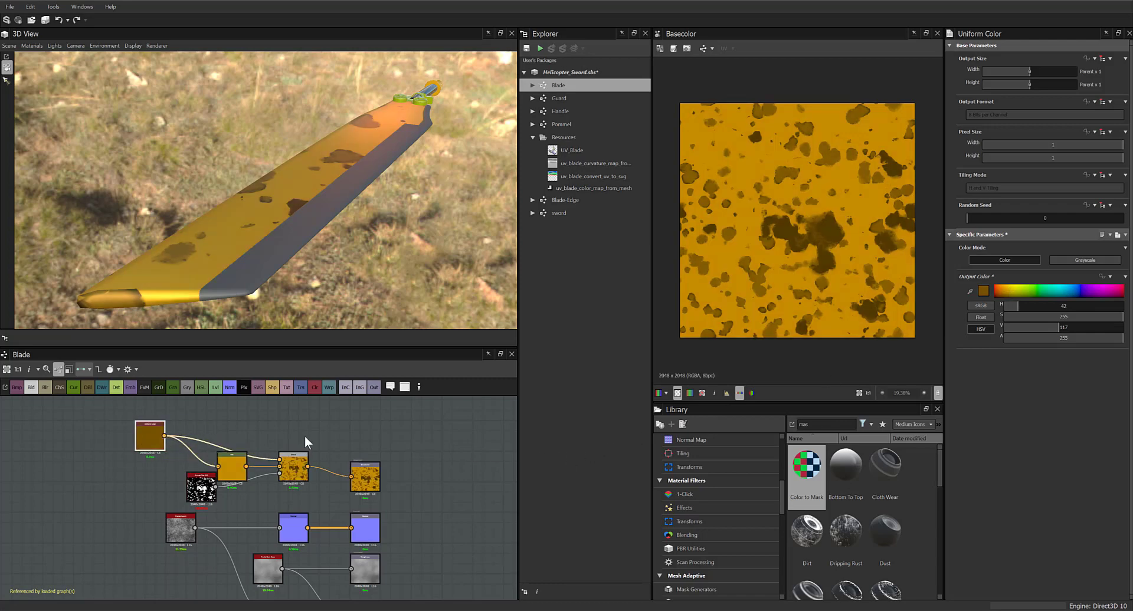
# Increase the intensity of the Blade graph's Normal node so the blade surface gets visible bumps
pyautogui.moveTo(320, 275); pyautogui.dragTo(364, 232)
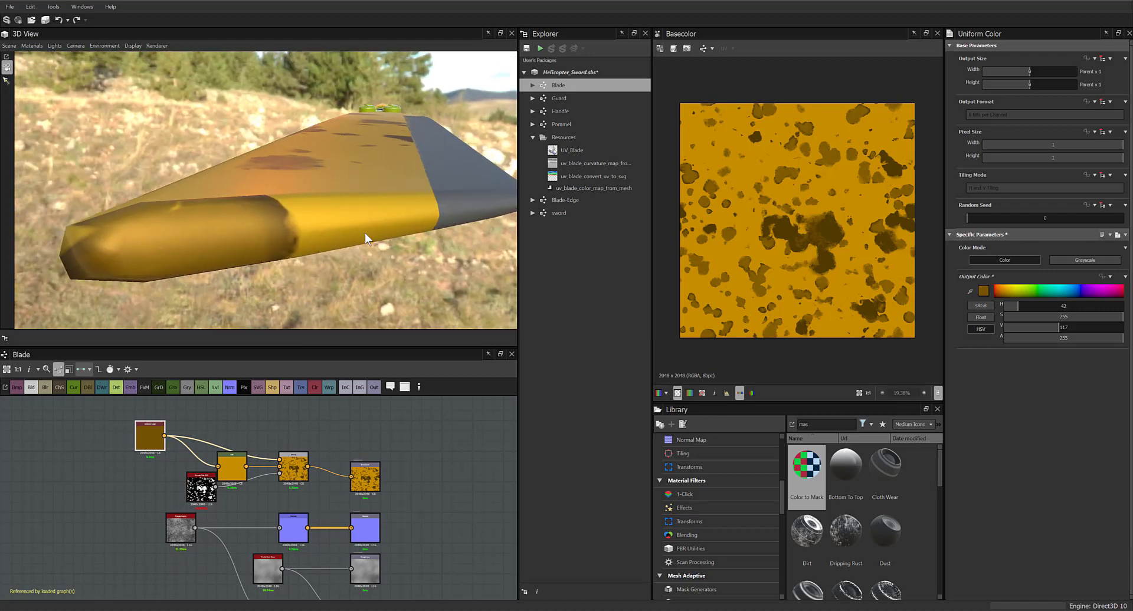
pyautogui.click(284, 527)
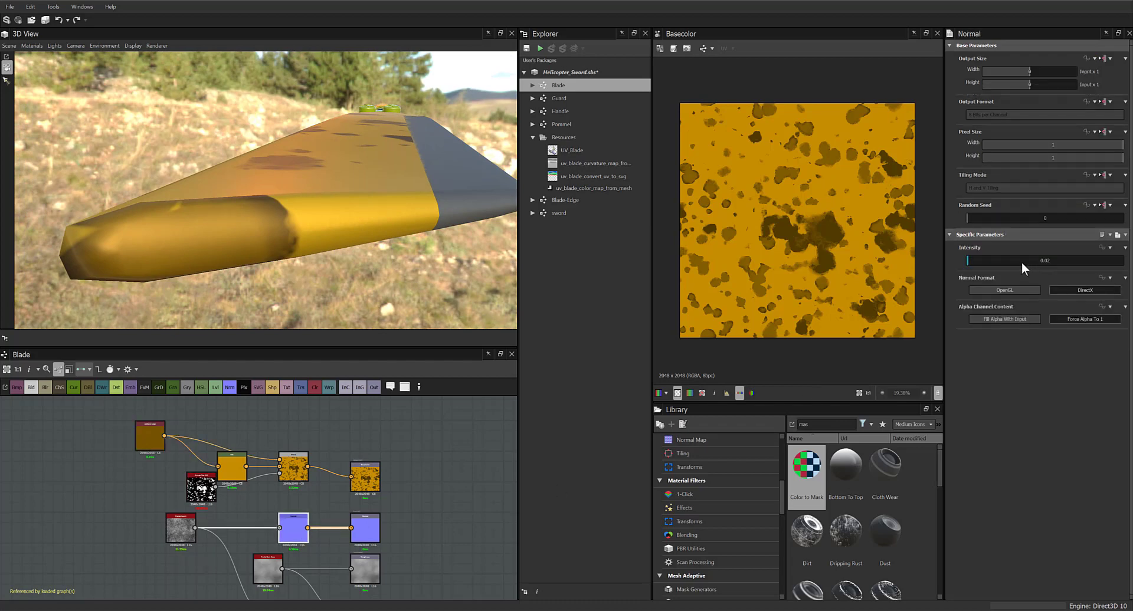
pyautogui.moveTo(971, 263); pyautogui.dragTo(996, 265)
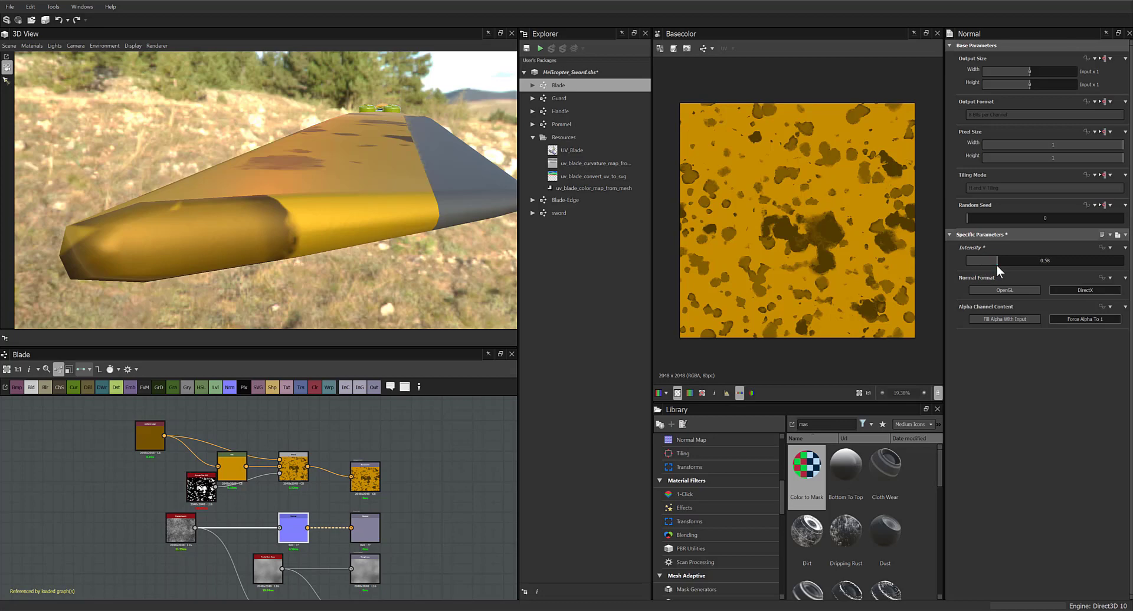
pyautogui.click(996, 263)
pyautogui.click(976, 263)
# Open the Blade-Edge graph and set its Normal node's intensity to 0.62
pyautogui.click(560, 200)
pyautogui.doubleClick(559, 200)
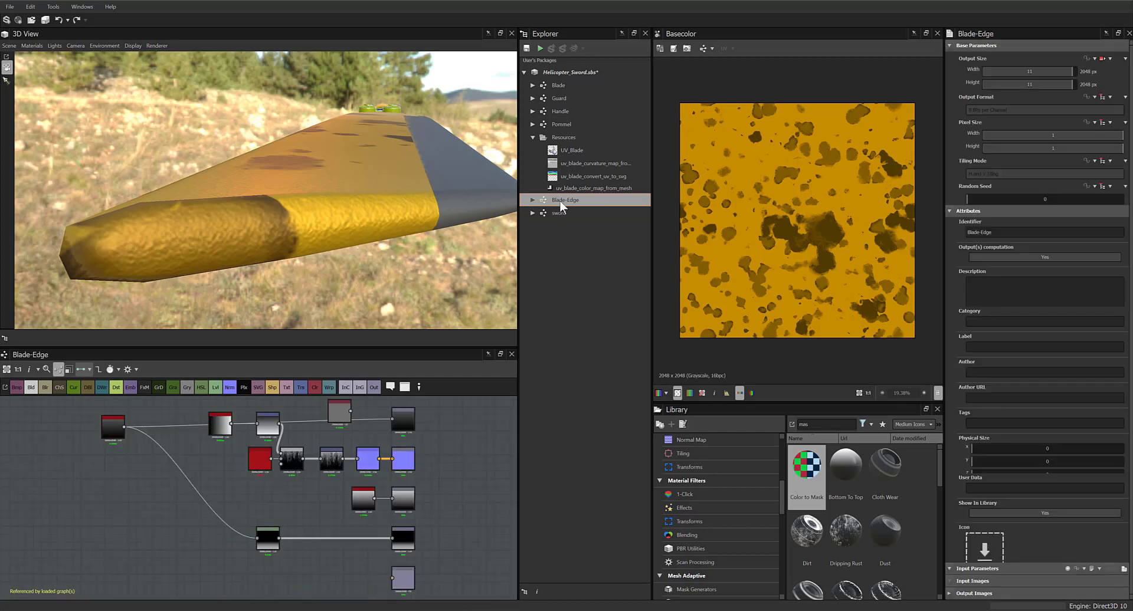
pyautogui.click(377, 461)
pyautogui.moveTo(975, 261); pyautogui.dragTo(989, 261)
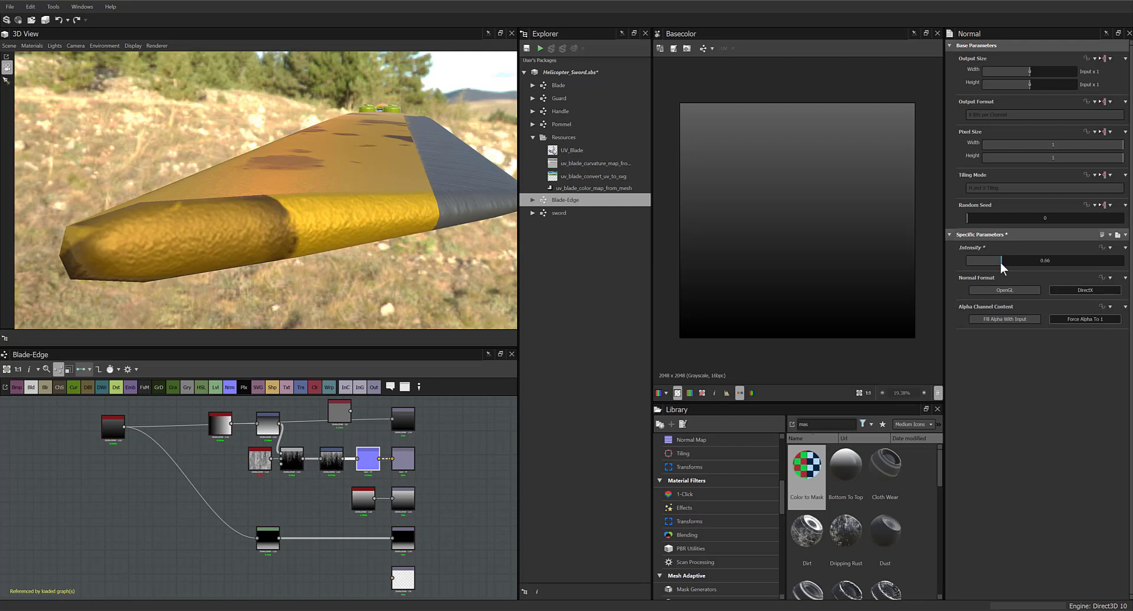
pyautogui.moveTo(1000, 262); pyautogui.dragTo(998, 262)
pyautogui.moveTo(466, 279); pyautogui.dragTo(319, 345)
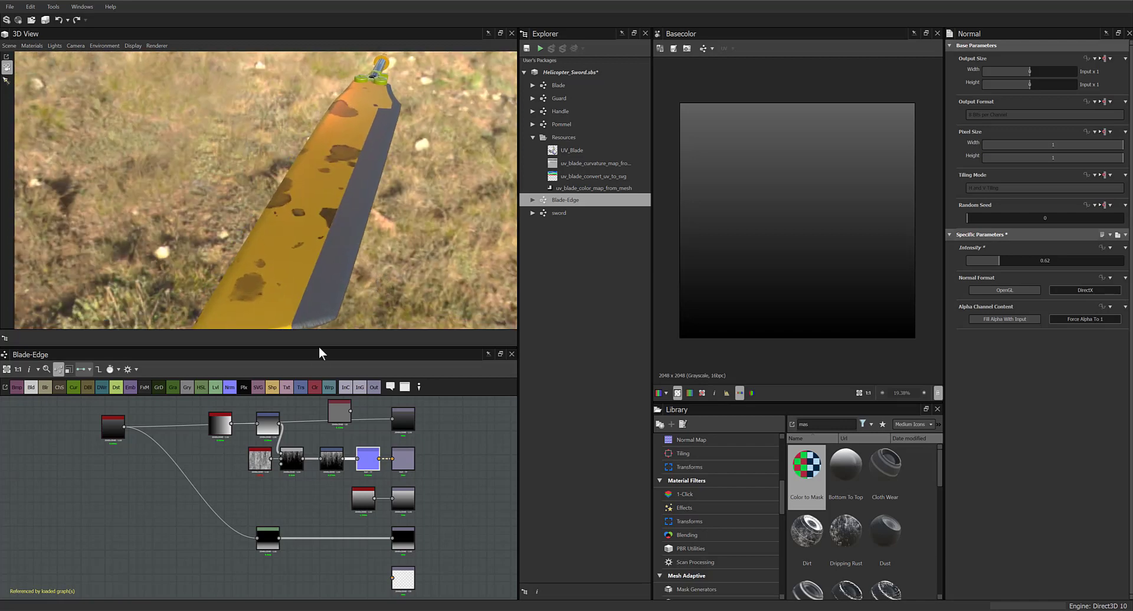
# Return to the Blade graph and move the noise node feeding the Normal node farther away from the other nodes
pyautogui.click(559, 86)
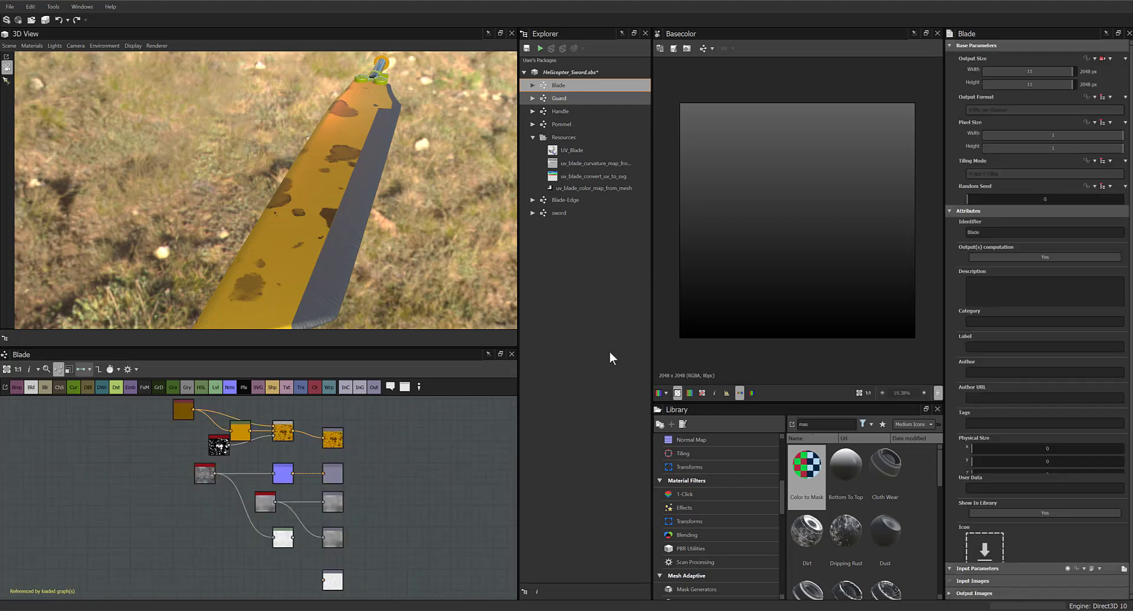
pyautogui.click(283, 432)
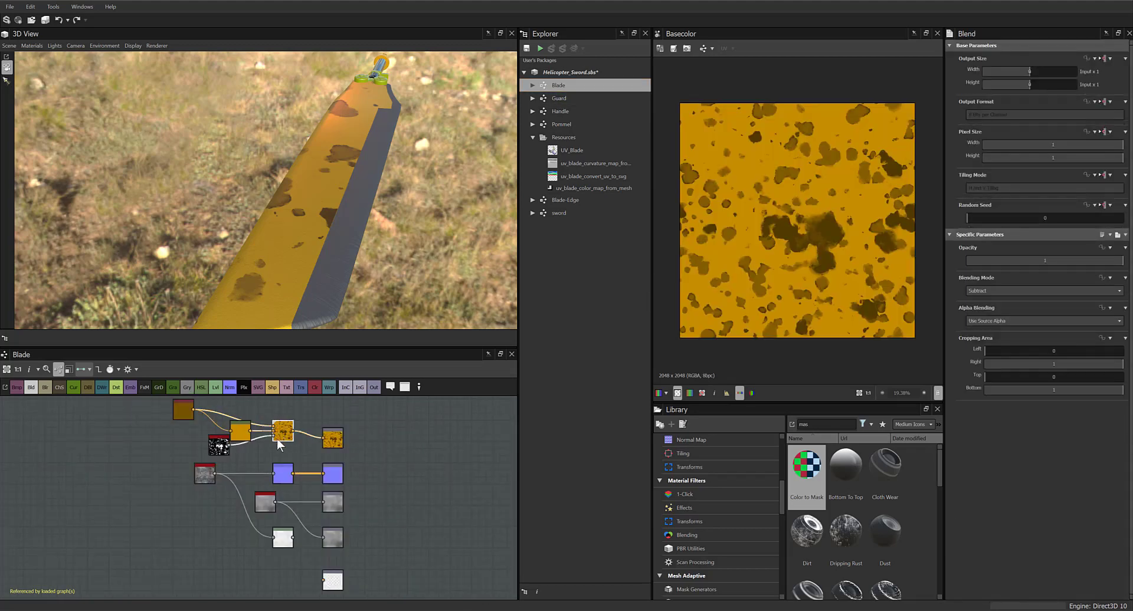
pyautogui.scroll(2, 239, 464)
pyautogui.moveTo(210, 446); pyautogui.dragTo(94, 507)
pyautogui.scroll(3, 700, 469)
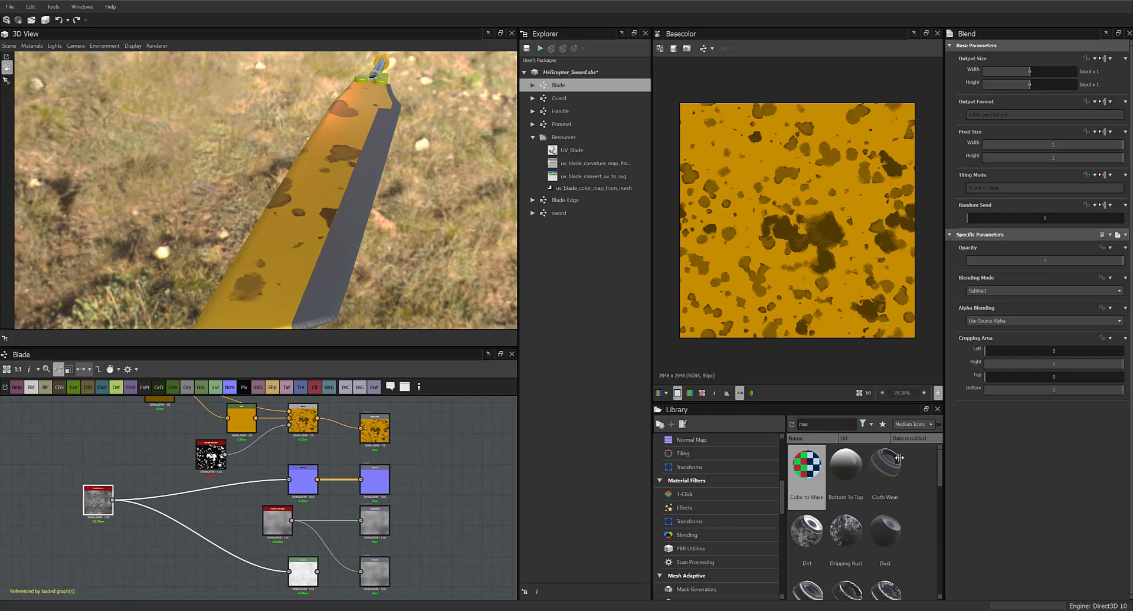
# Add a Dirt Gradient noise to the Blade graph and connect it to the Blend node's opacity input
pyautogui.scroll(2, 707, 502)
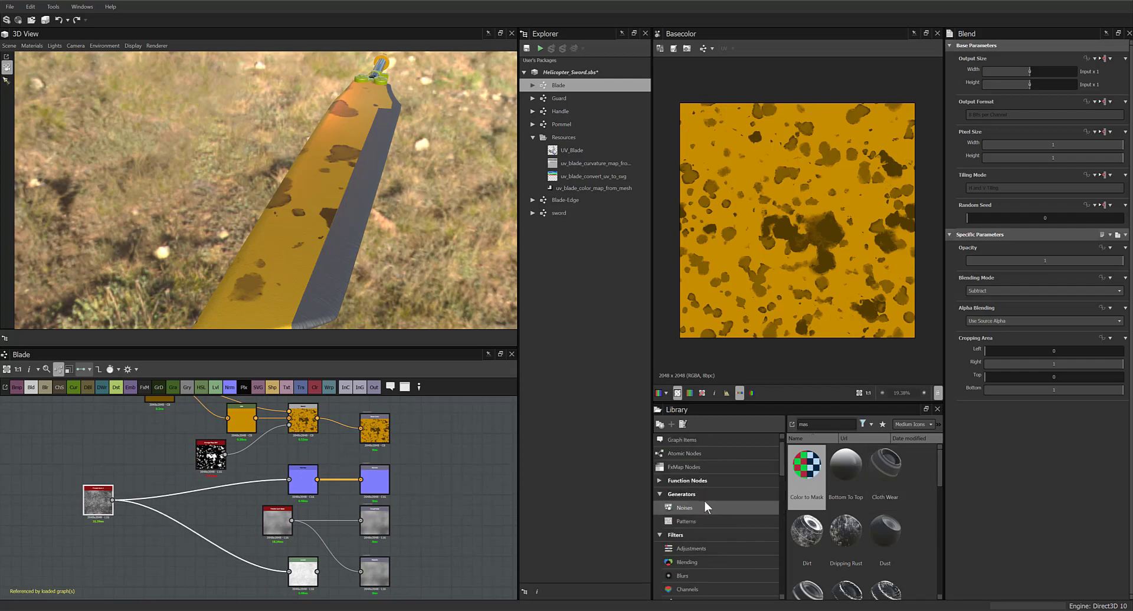
pyautogui.click(700, 508)
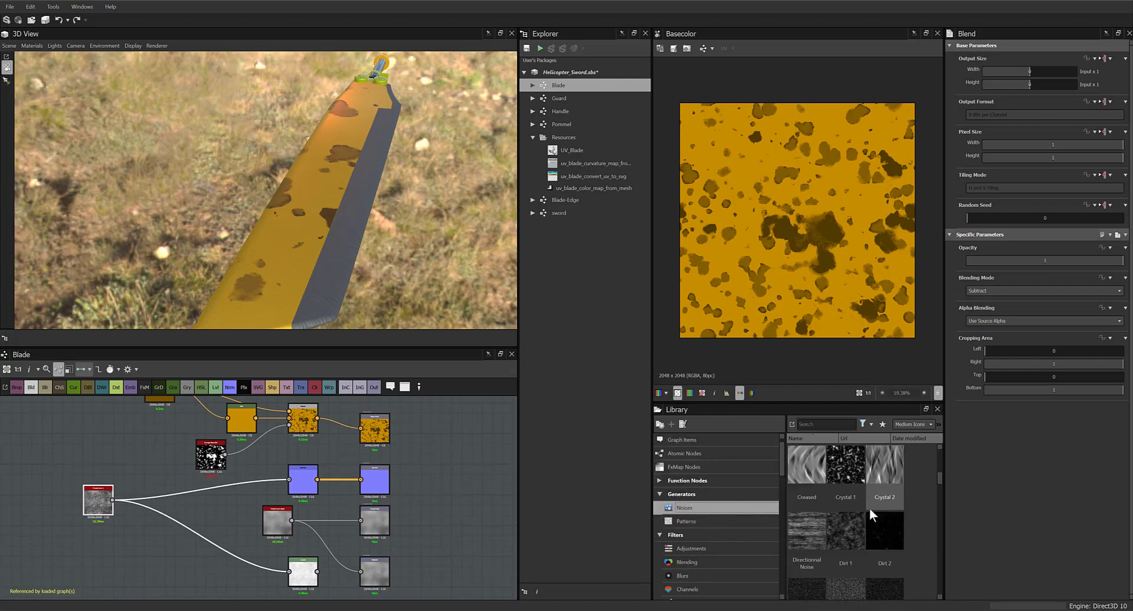
pyautogui.scroll(-3, 869, 508)
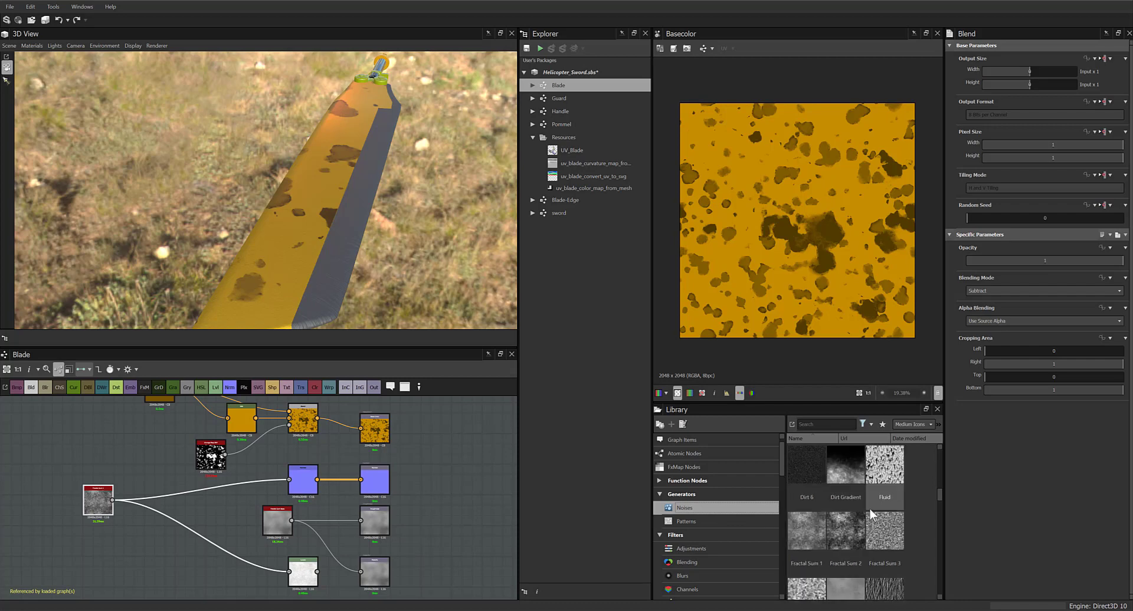
pyautogui.scroll(1, 869, 508)
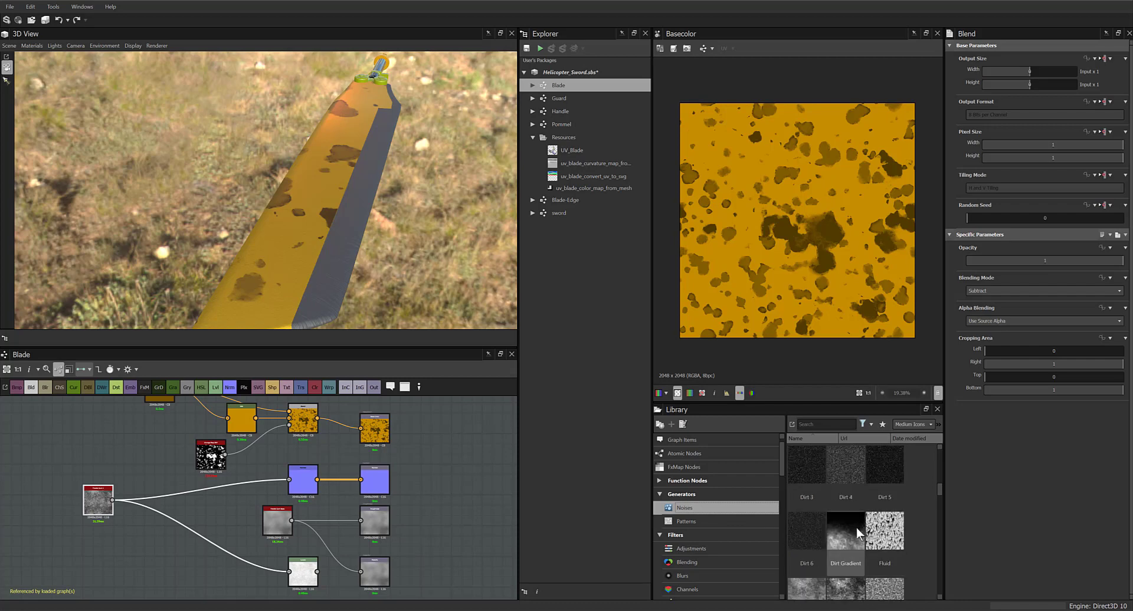
pyautogui.moveTo(852, 524); pyautogui.dragTo(287, 424)
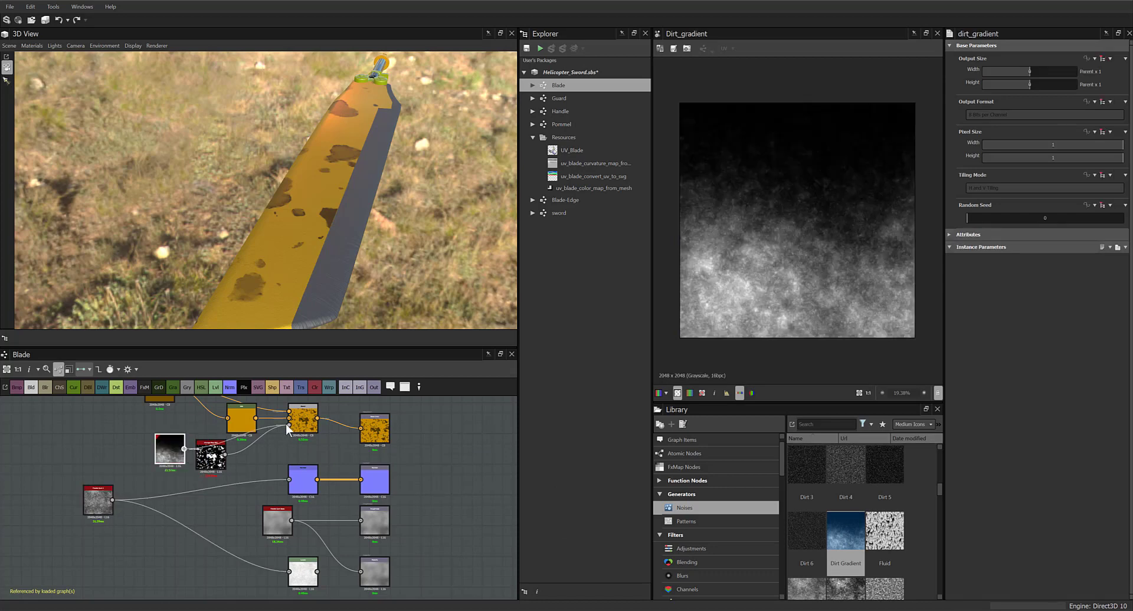
# Delete the old grunge map node and put the Dirt Gradient node in its place below the HSL node
pyautogui.click(207, 462)
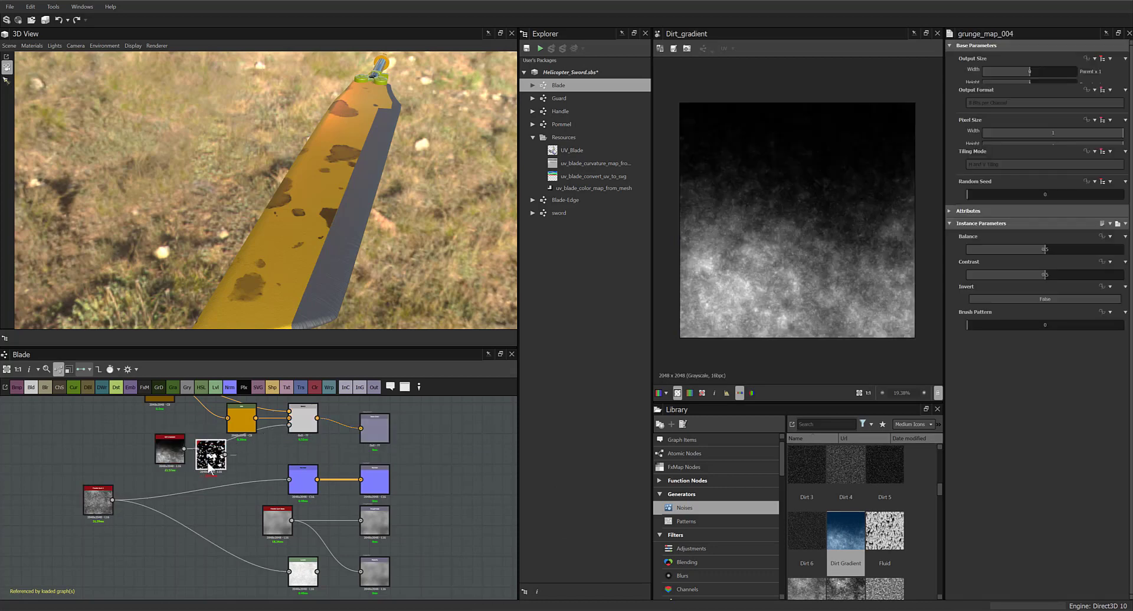
pyautogui.press('Delete')
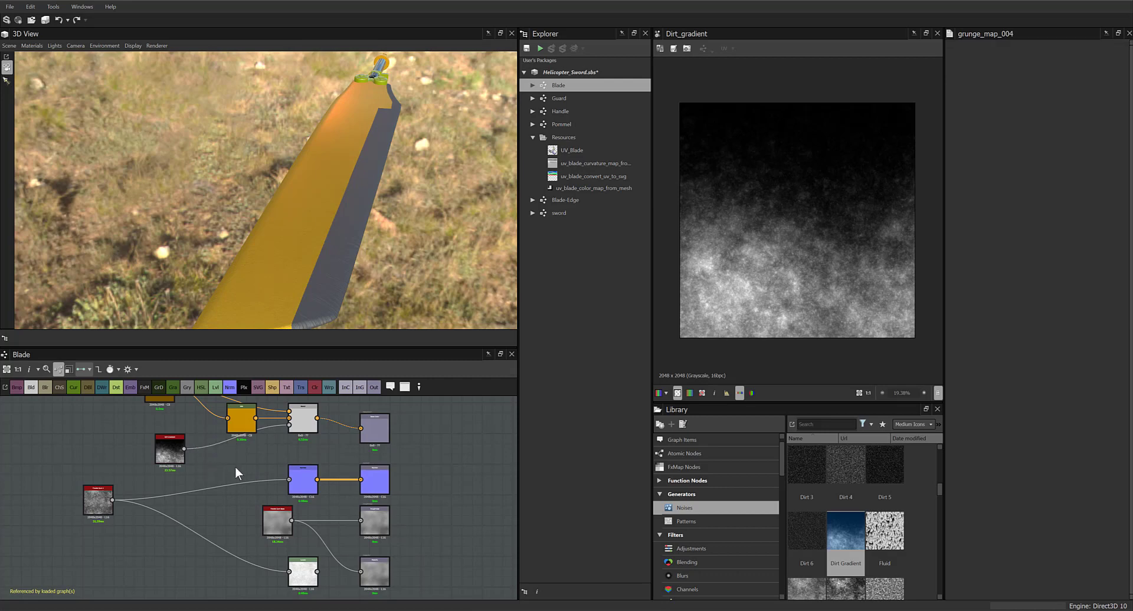
pyautogui.moveTo(178, 451); pyautogui.dragTo(230, 471)
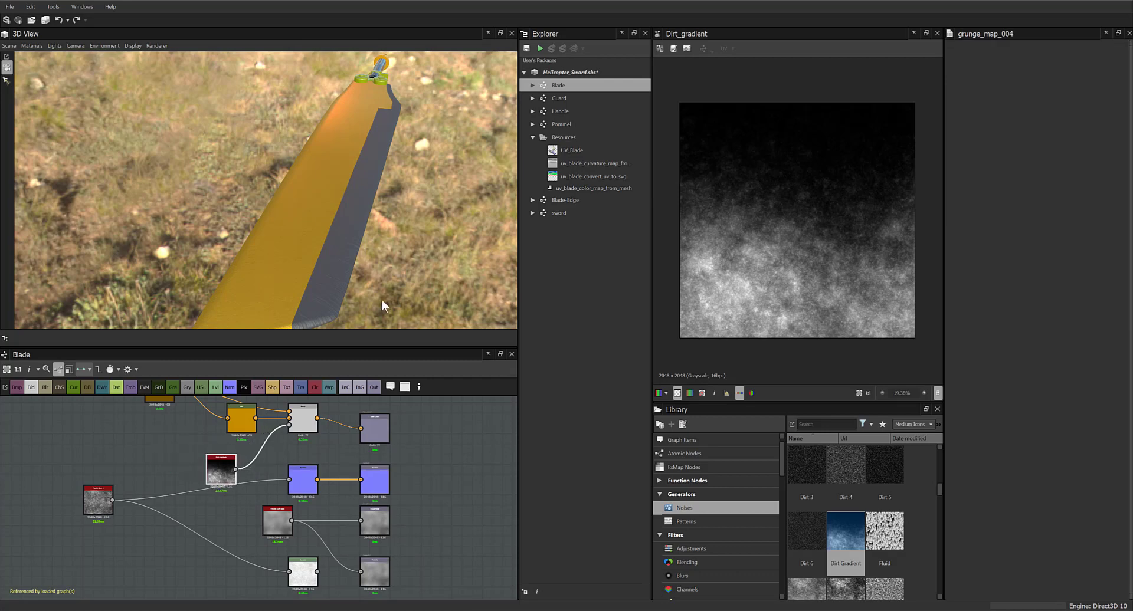
pyautogui.moveTo(381, 298); pyautogui.dragTo(312, 301)
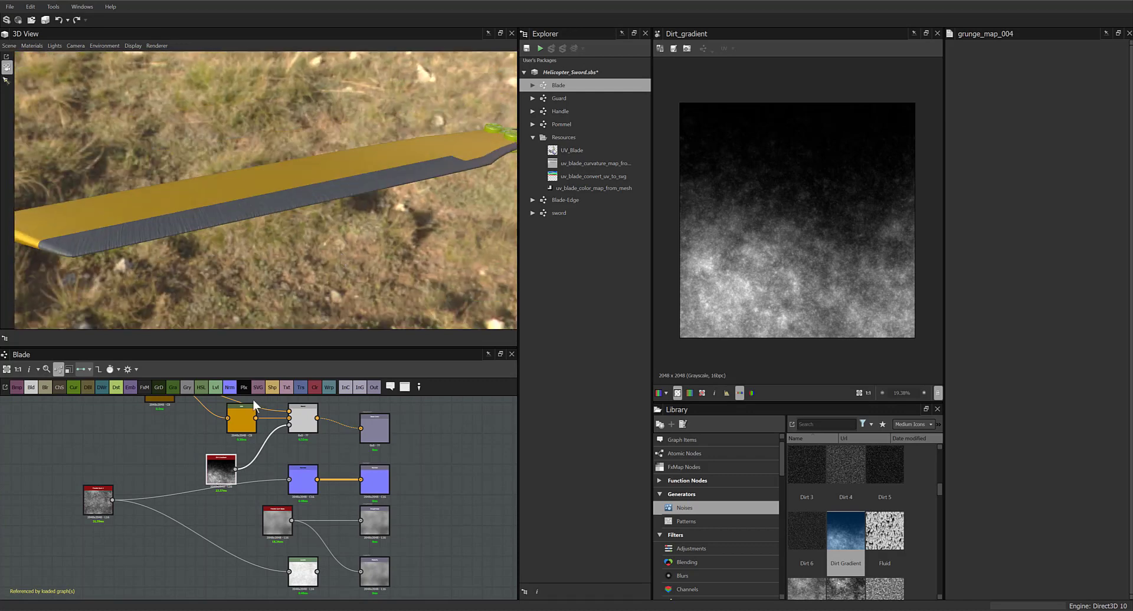
# Set the Blade graph's HSL node saturation to 0.22
pyautogui.click(237, 425)
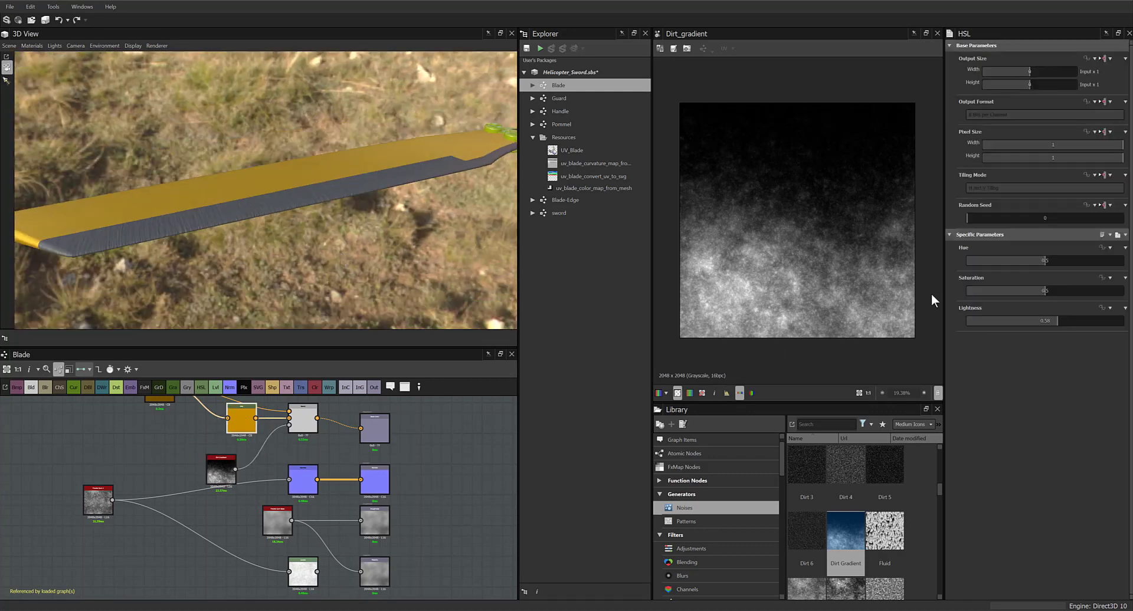
pyautogui.moveTo(1029, 290)
pyautogui.mouseDown()
pyautogui.moveTo(1014, 292)
pyautogui.moveTo(1070, 292)
pyautogui.moveTo(999, 292)
pyautogui.mouseUp()
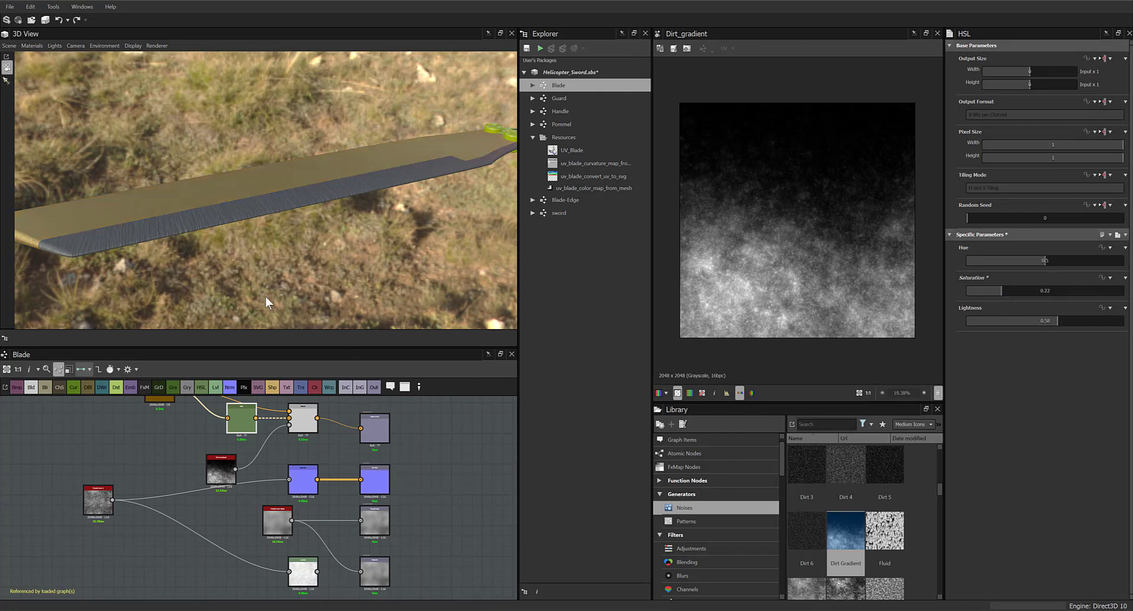
pyautogui.moveTo(266, 297); pyautogui.dragTo(239, 277)
pyautogui.moveTo(161, 405); pyautogui.dragTo(164, 416)
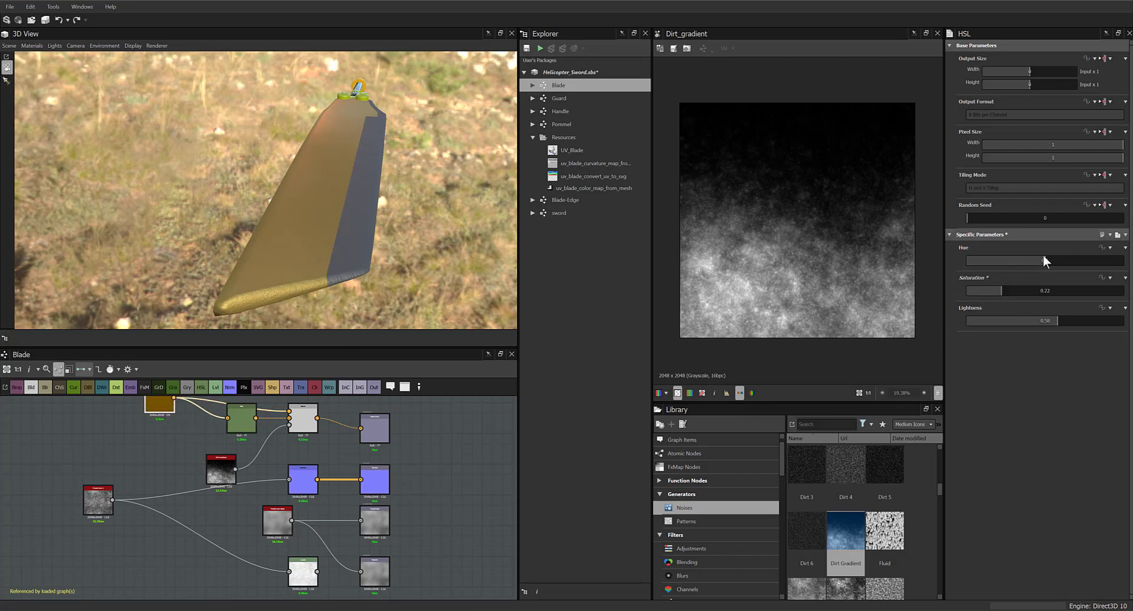
# Shift the HSL node's hue to 0.23 to turn the blade blue
pyautogui.moveTo(1037, 260); pyautogui.dragTo(993, 265)
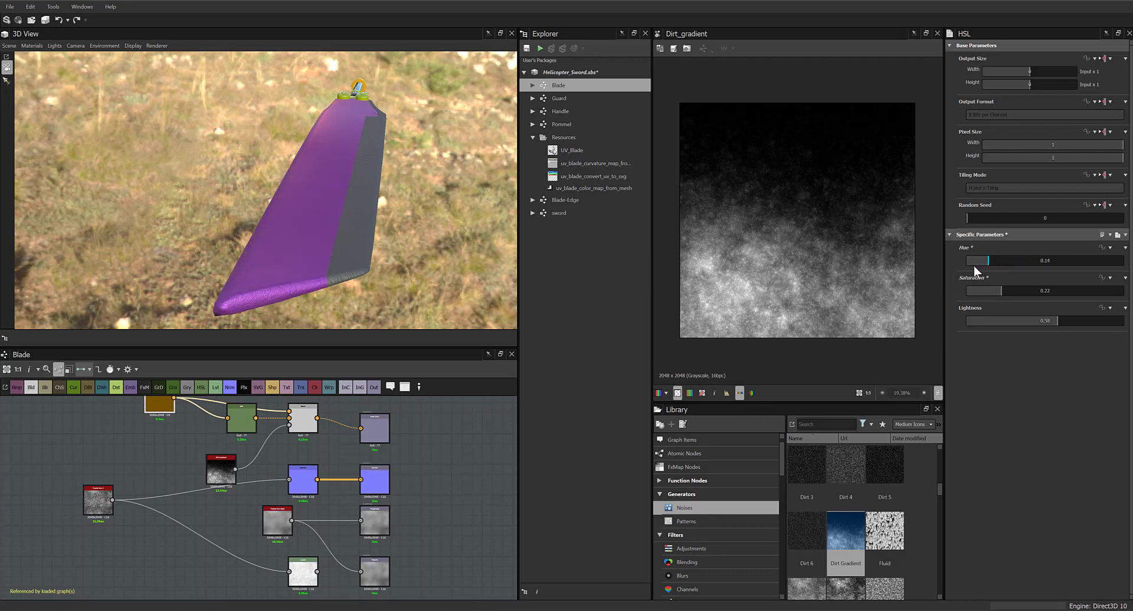
pyautogui.moveTo(973, 267)
pyautogui.mouseDown()
pyautogui.moveTo(1007, 263)
pyautogui.moveTo(992, 264)
pyautogui.mouseUp()
pyautogui.click(999, 264)
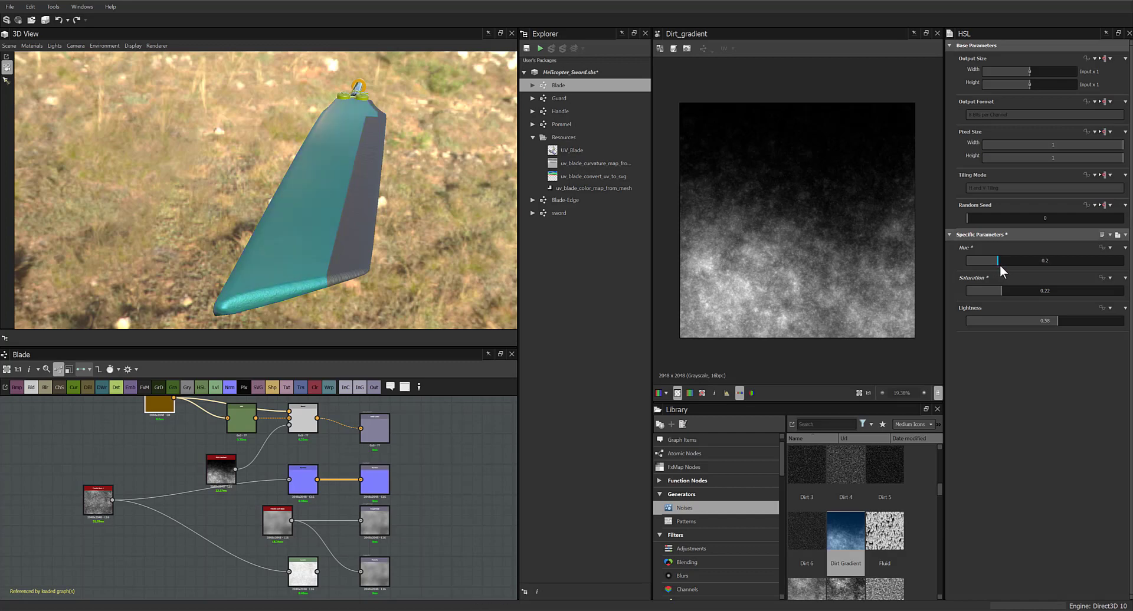
pyautogui.click(1000, 264)
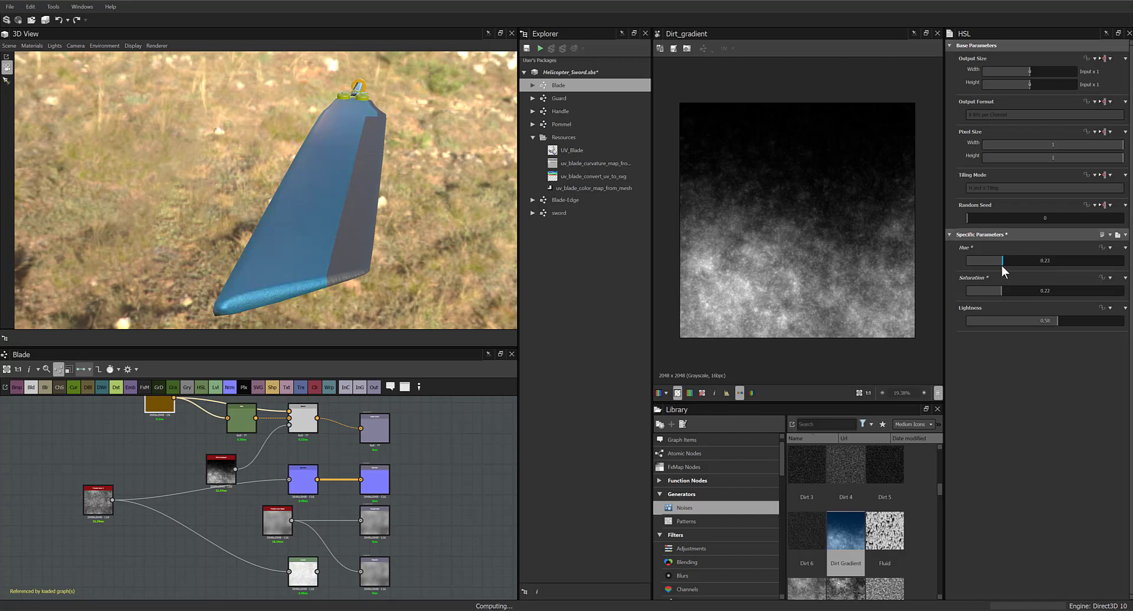
# Set the Blade graph's HSL node saturation to 0.11 and its lightness to 0.05
pyautogui.click(974, 291)
pyautogui.click(971, 293)
pyautogui.click(985, 292)
pyautogui.click(981, 320)
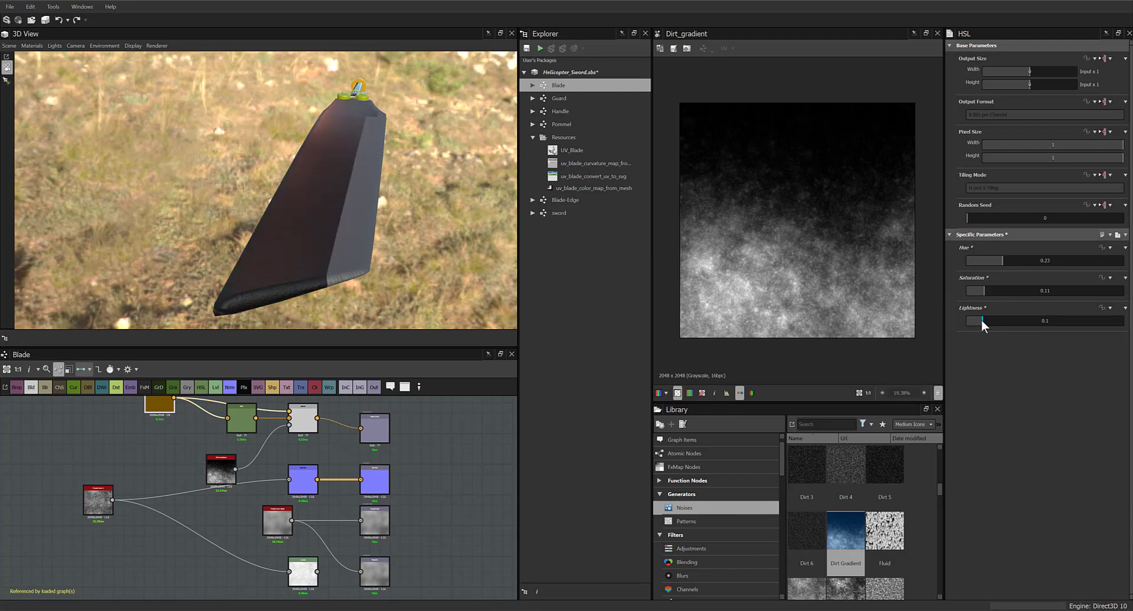
pyautogui.moveTo(980, 320); pyautogui.dragTo(973, 321)
# Reduce the Blade graph's Normal node intensity to 0.1
pyautogui.moveTo(369, 250); pyautogui.dragTo(183, 221)
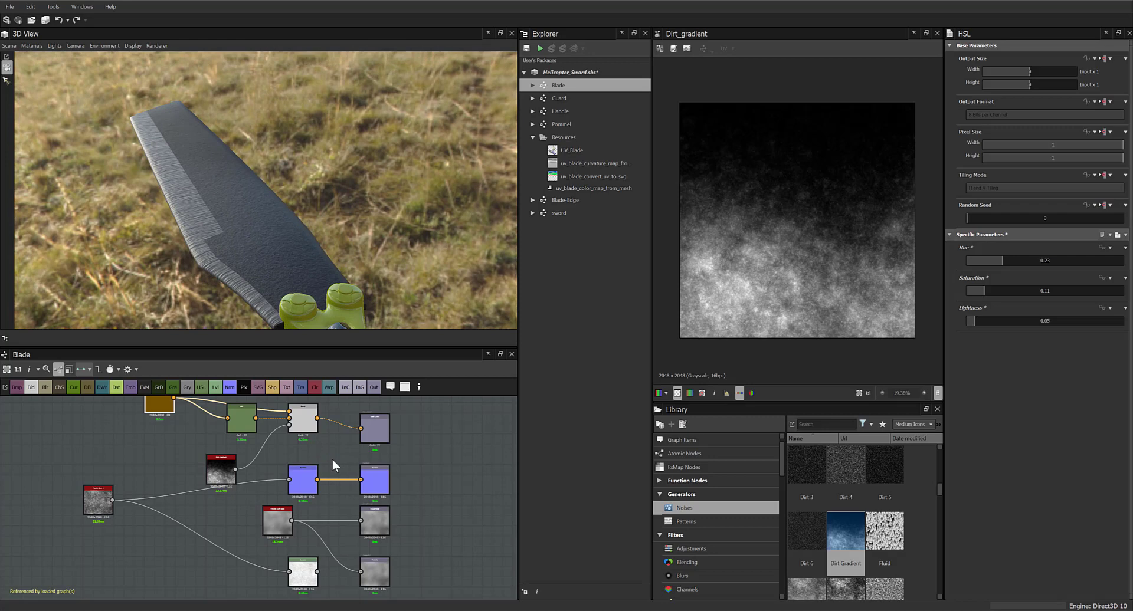
pyautogui.click(295, 492)
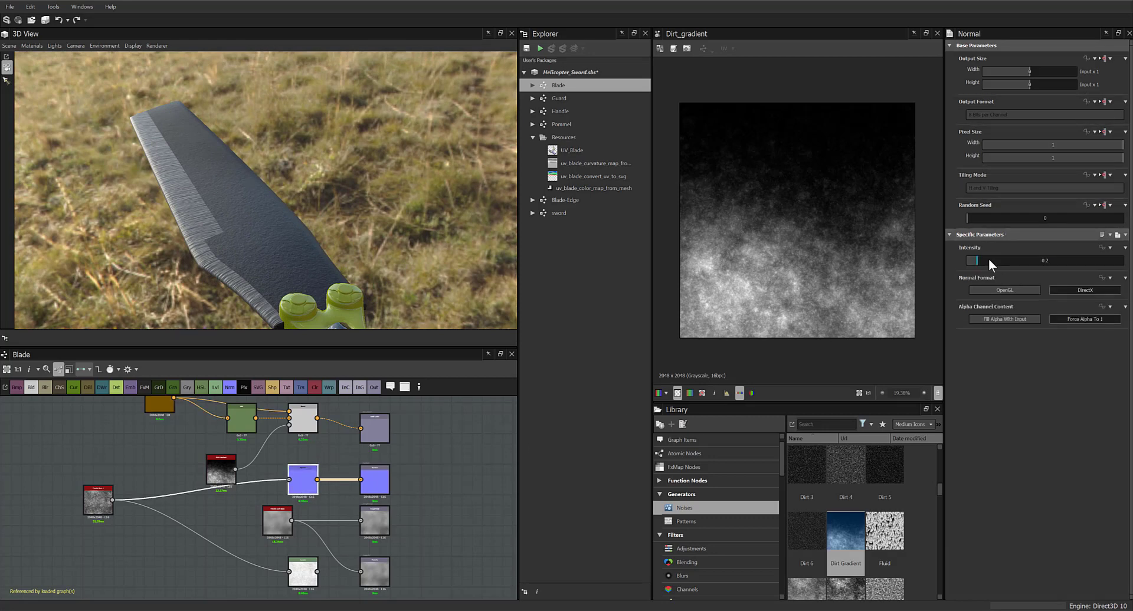
pyautogui.moveTo(978, 260); pyautogui.dragTo(971, 261)
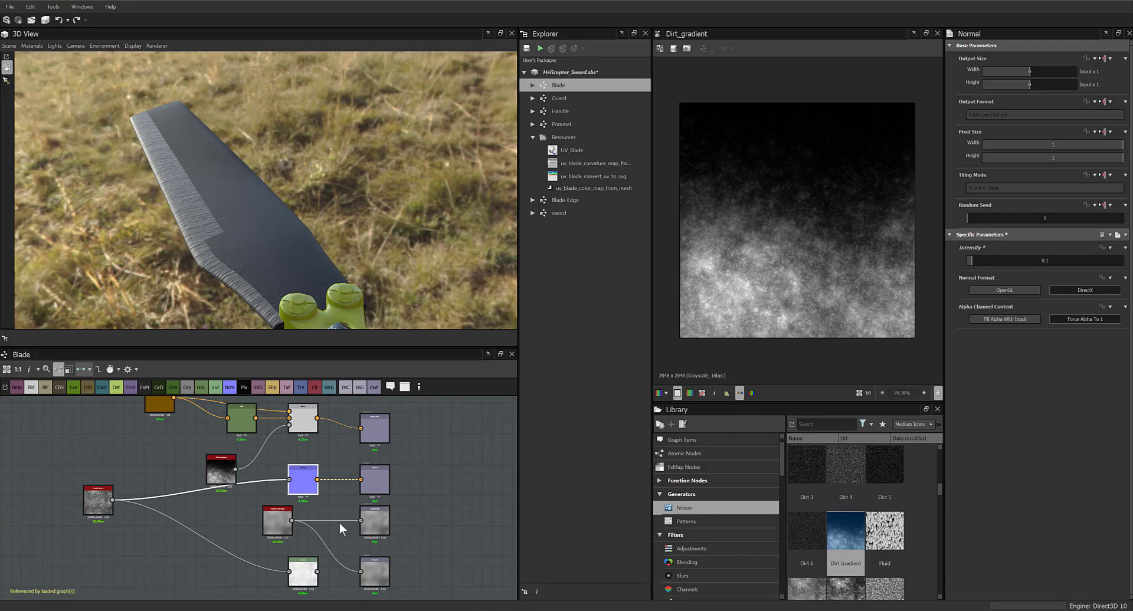
# Replace the fractal sum base node in the Blade graph with a BnW Spots 2 noise connected to the Roughness output
pyautogui.click(274, 532)
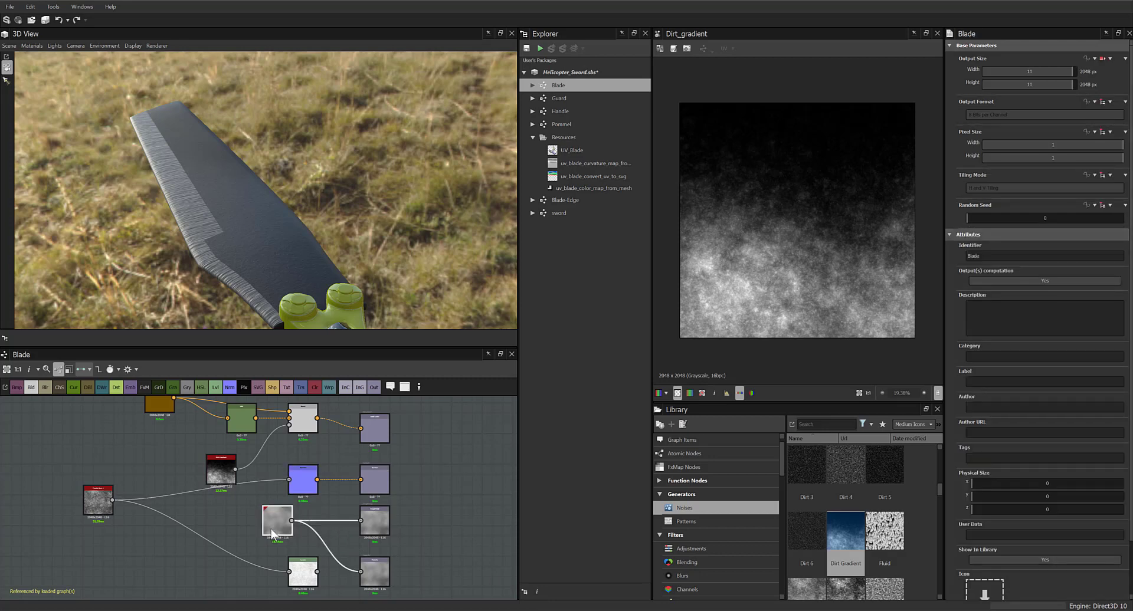
pyautogui.press('Delete')
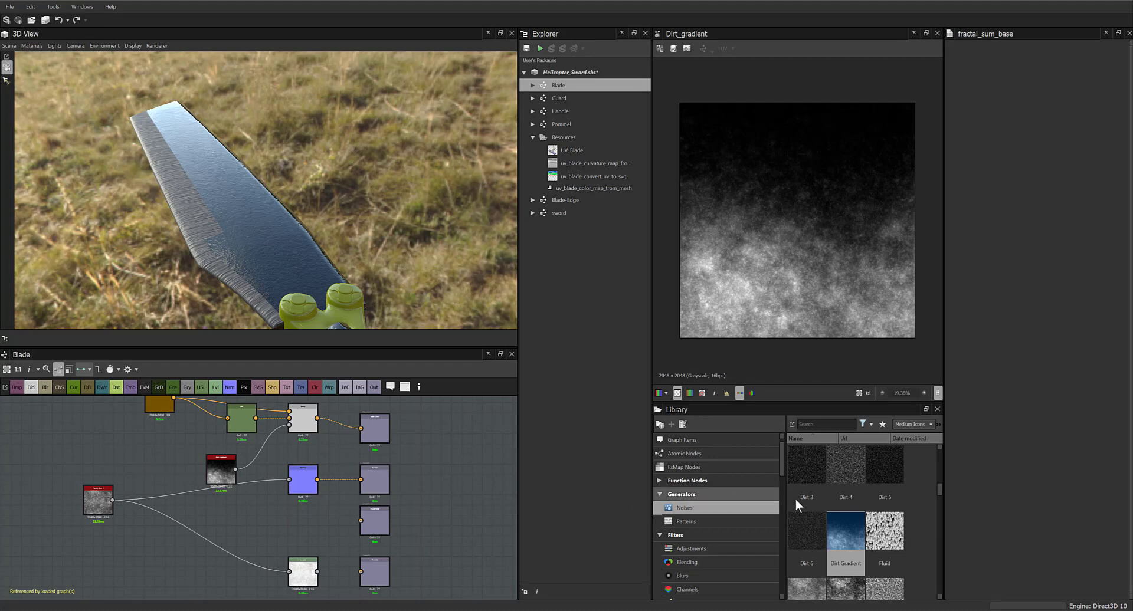
pyautogui.scroll(3, 871, 525)
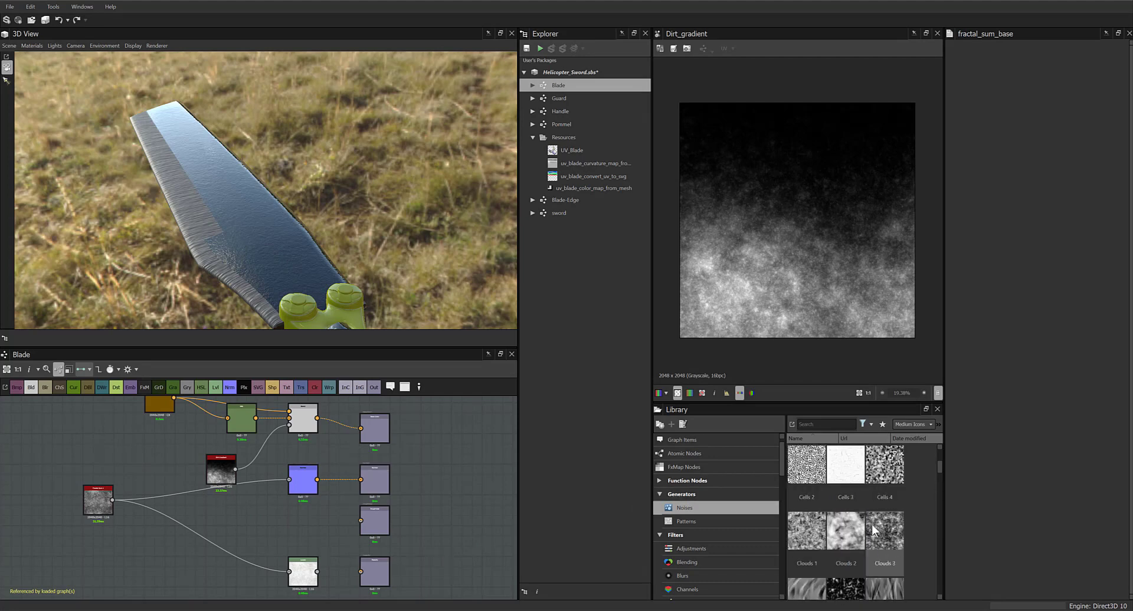
pyautogui.scroll(2, 872, 525)
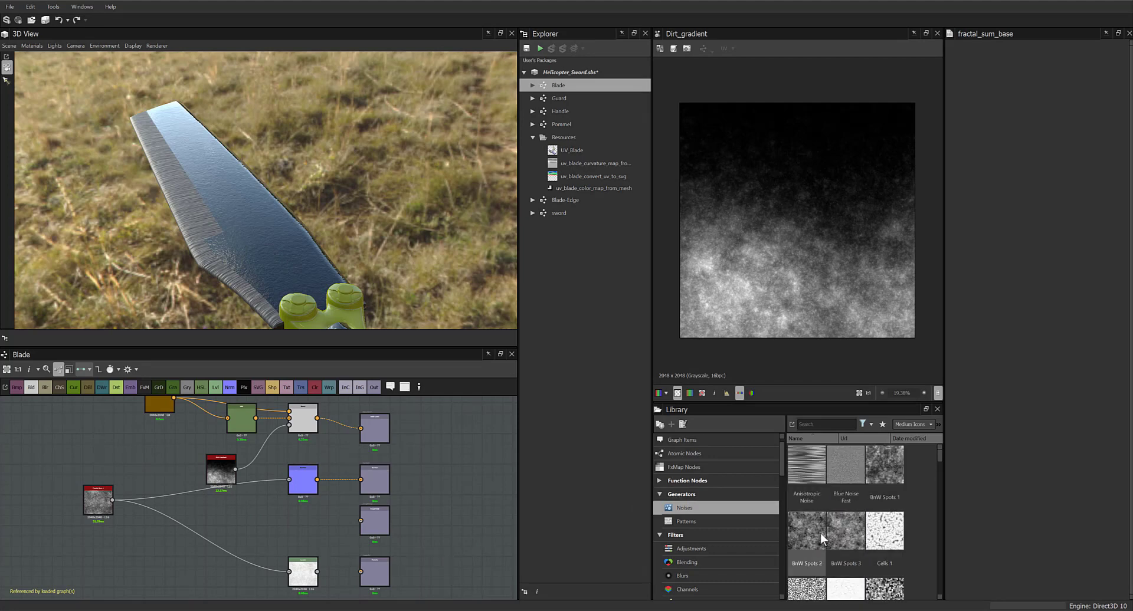
pyautogui.moveTo(808, 530); pyautogui.dragTo(361, 520)
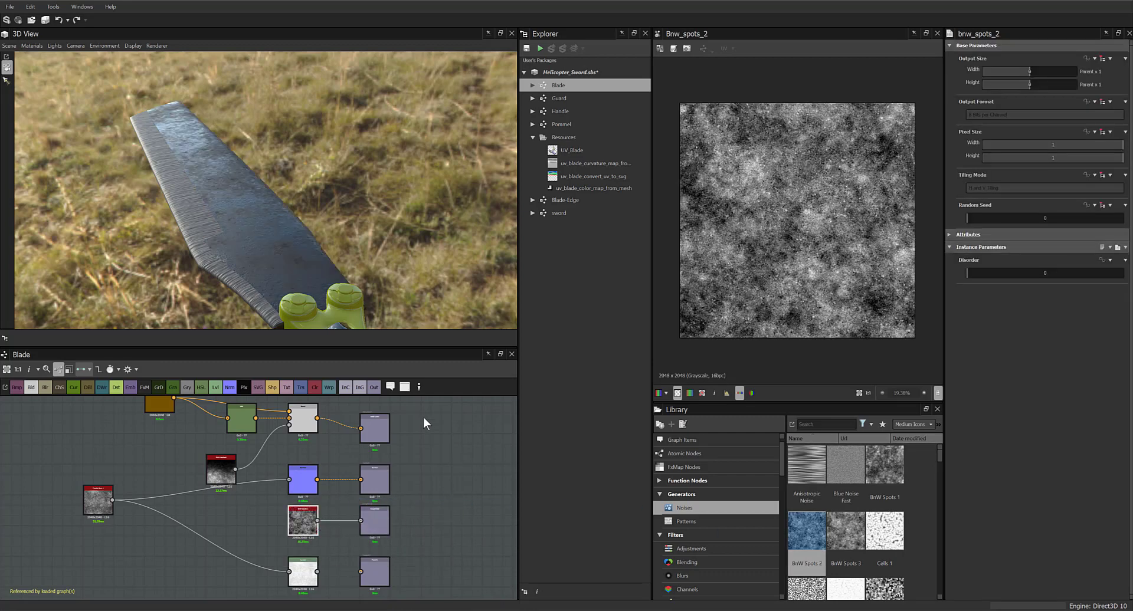
# Connect the BnW Spots 2 node to the Metallic output as well and move it away from the outputs
pyautogui.moveTo(387, 270)
pyautogui.mouseDown()
pyautogui.moveTo(377, 259)
pyautogui.moveTo(398, 288)
pyautogui.mouseUp()
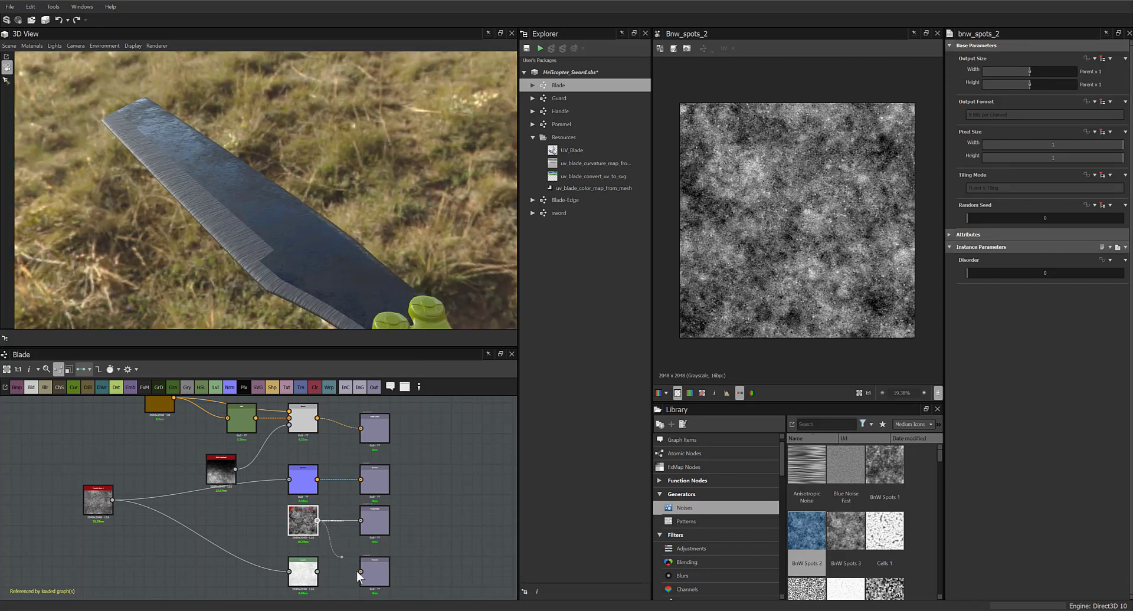
pyautogui.moveTo(357, 571); pyautogui.dragTo(360, 572)
pyautogui.moveTo(302, 522); pyautogui.dragTo(241, 532)
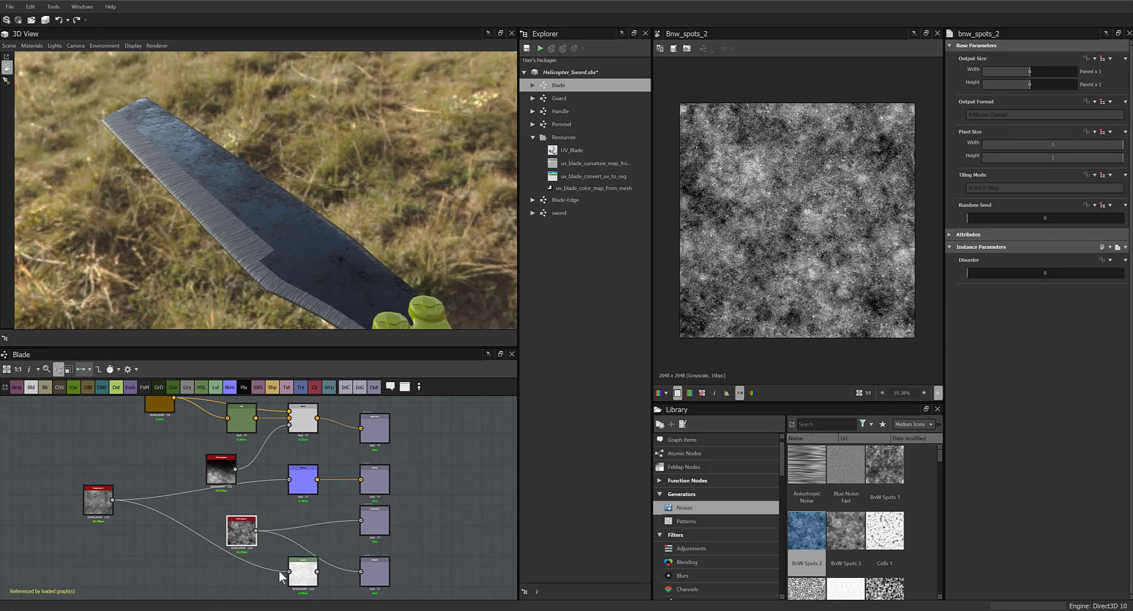
# Delete the unused Levels node from the Blade graph and clean up the graph
pyautogui.click(295, 573)
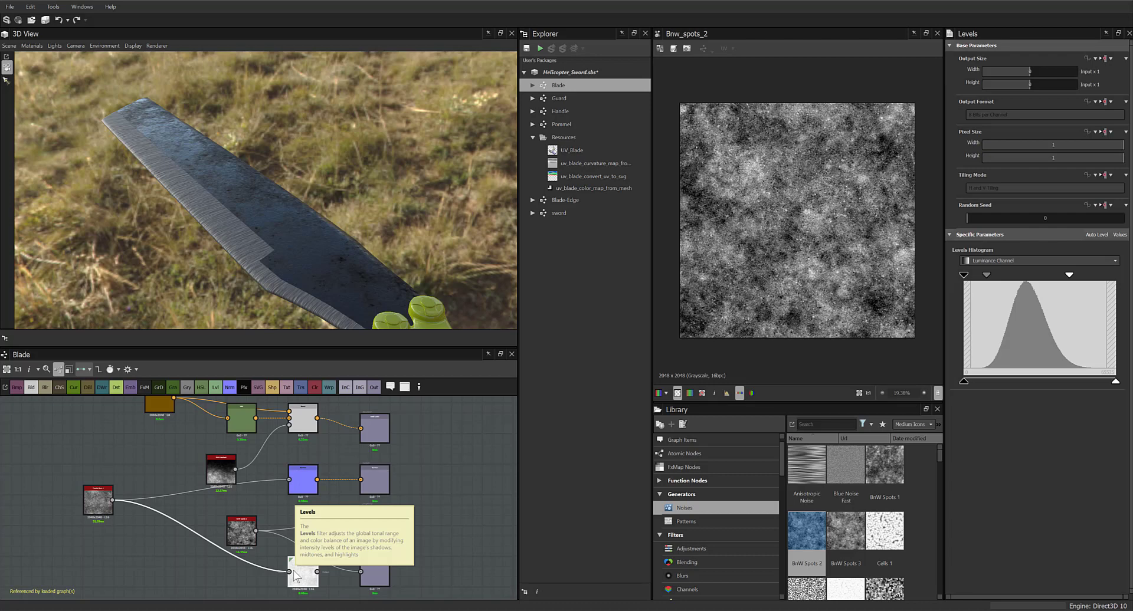
pyautogui.press('Delete')
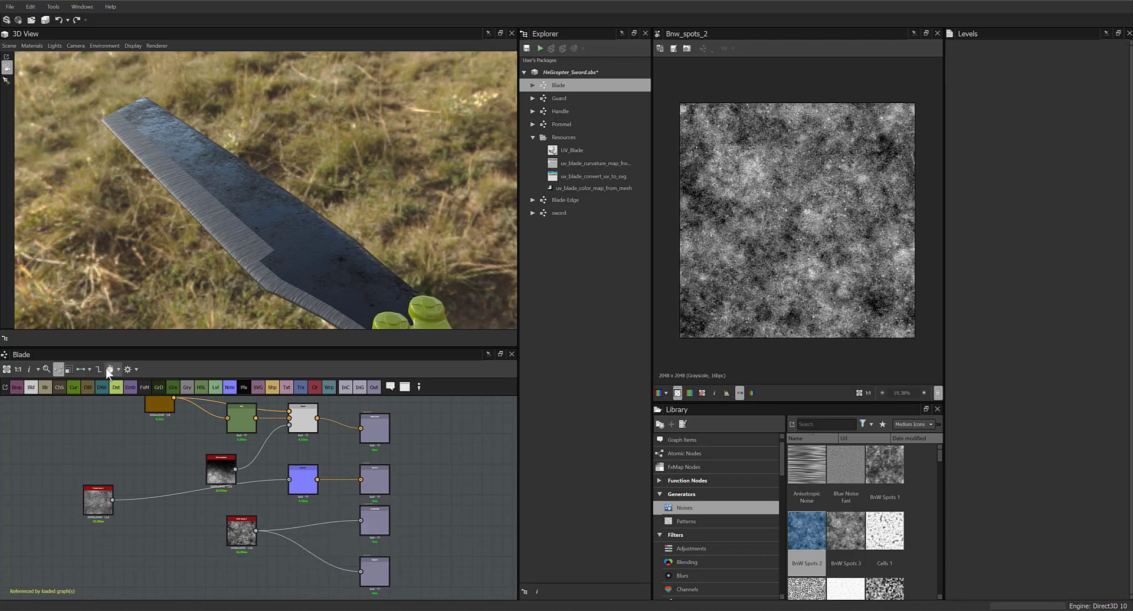
pyautogui.click(132, 369)
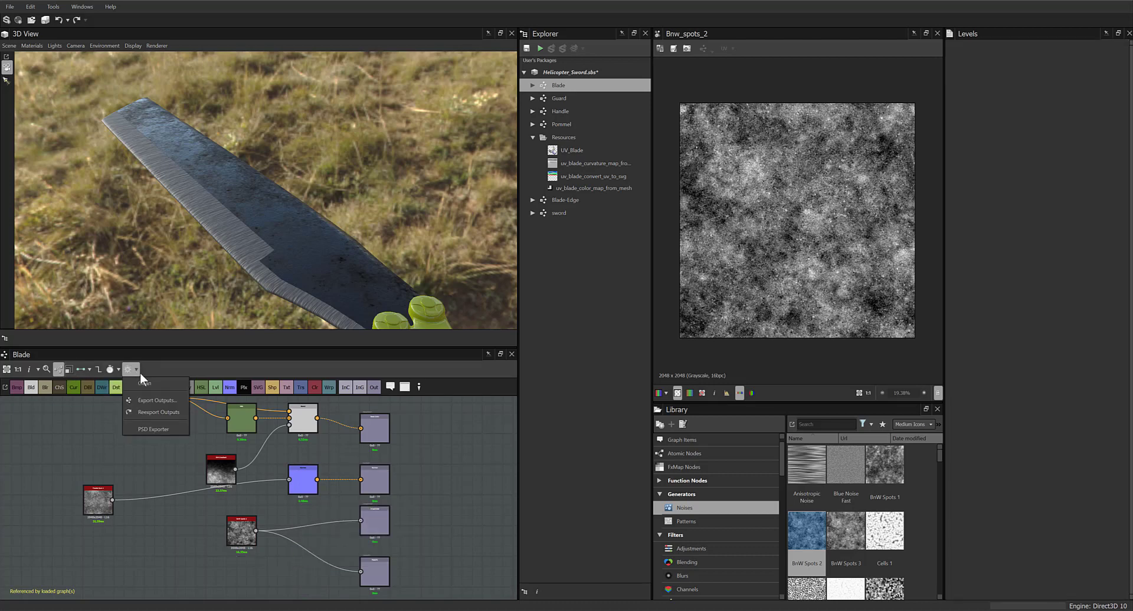
pyautogui.click(144, 383)
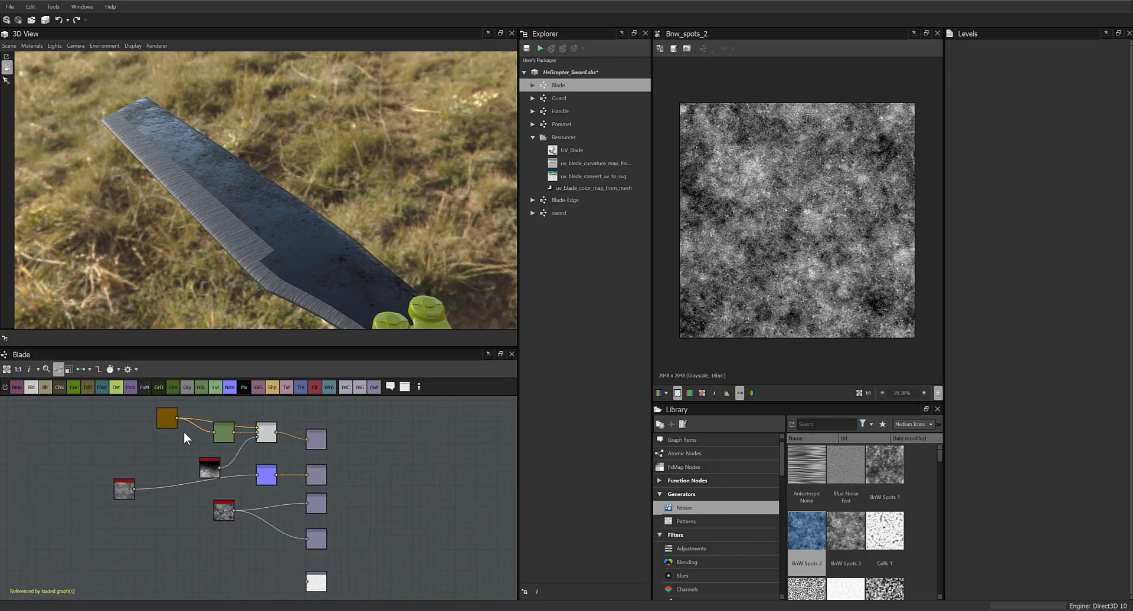
pyautogui.moveTo(372, 225); pyautogui.dragTo(321, 206)
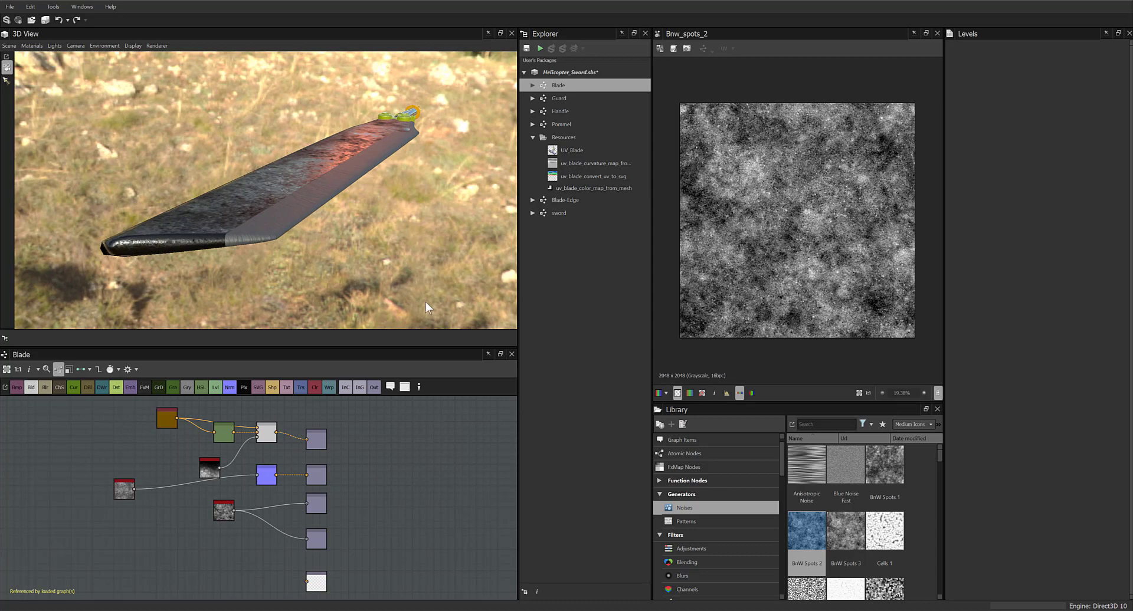
# Open the Blade-Edge graph and set the Pattern Specific value of the Shape node feeding Roughness to 0.28
pyautogui.click(561, 189)
pyautogui.doubleClick(561, 201)
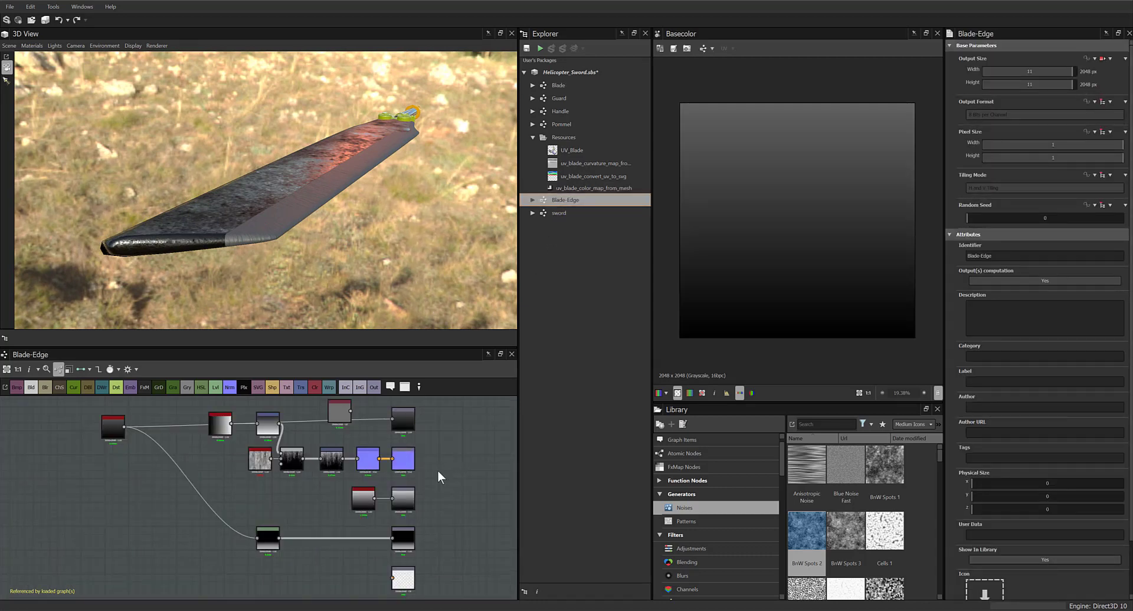
pyautogui.scroll(-3, 432, 487)
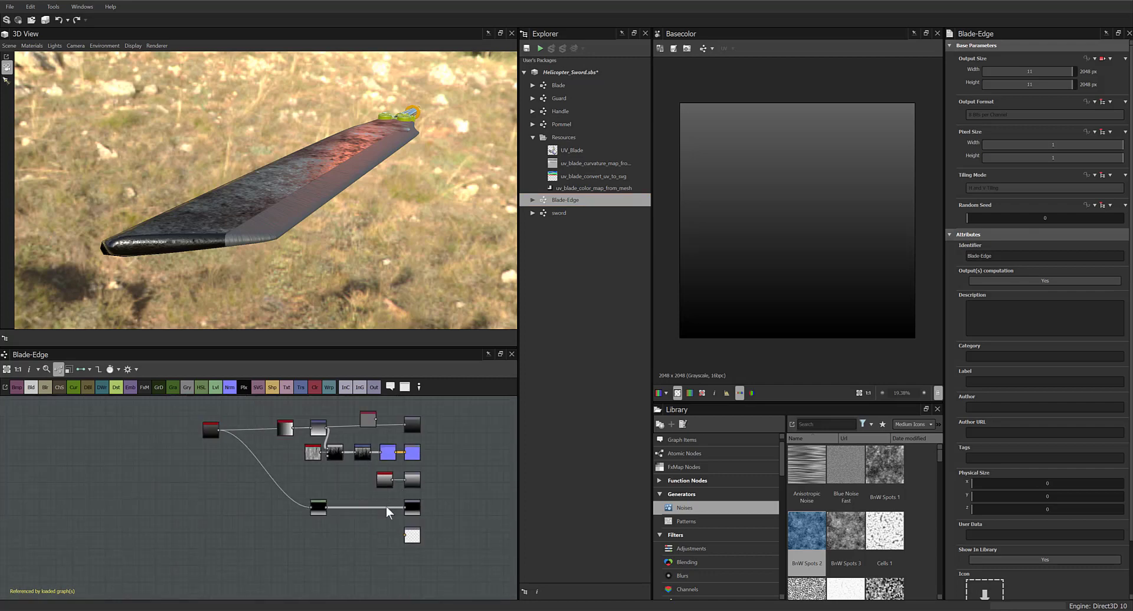
pyautogui.scroll(4, 386, 505)
pyautogui.click(442, 462)
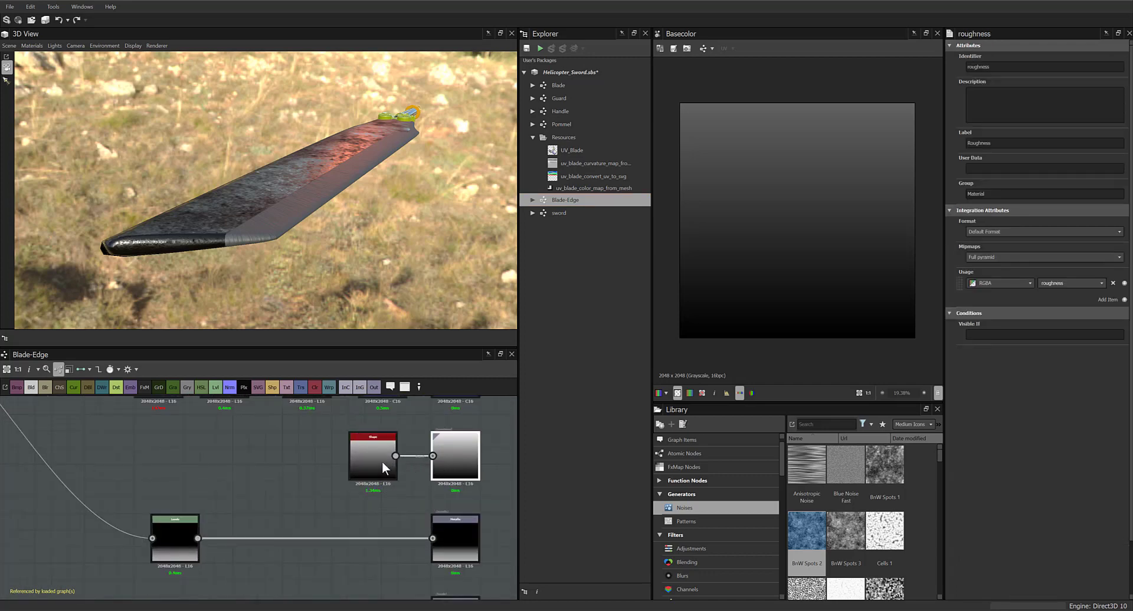
pyautogui.click(377, 461)
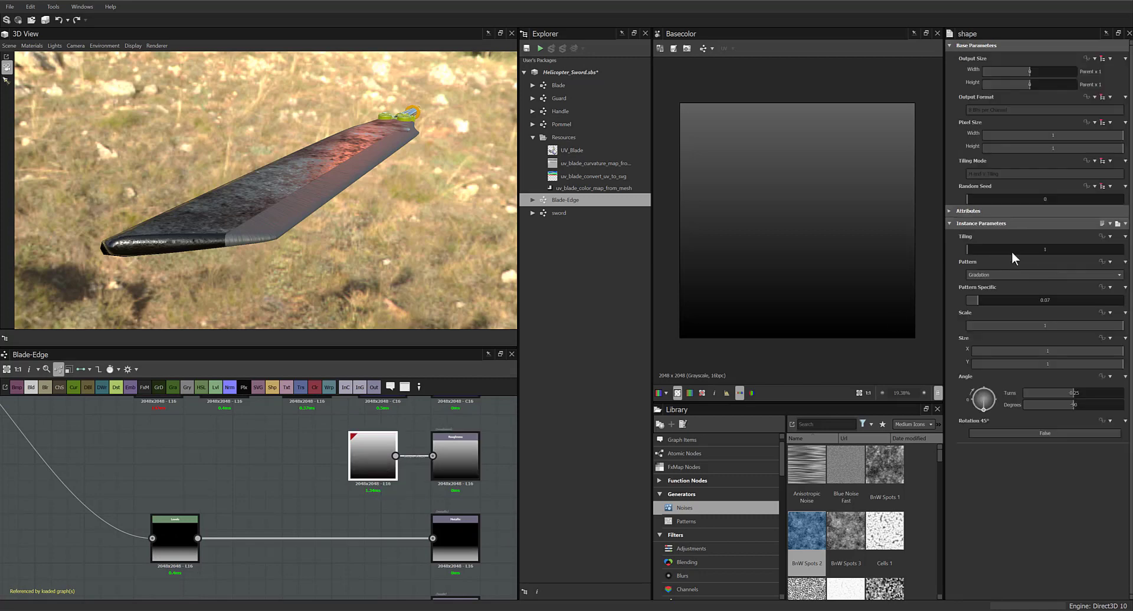
pyautogui.moveTo(975, 337); pyautogui.dragTo(1034, 342)
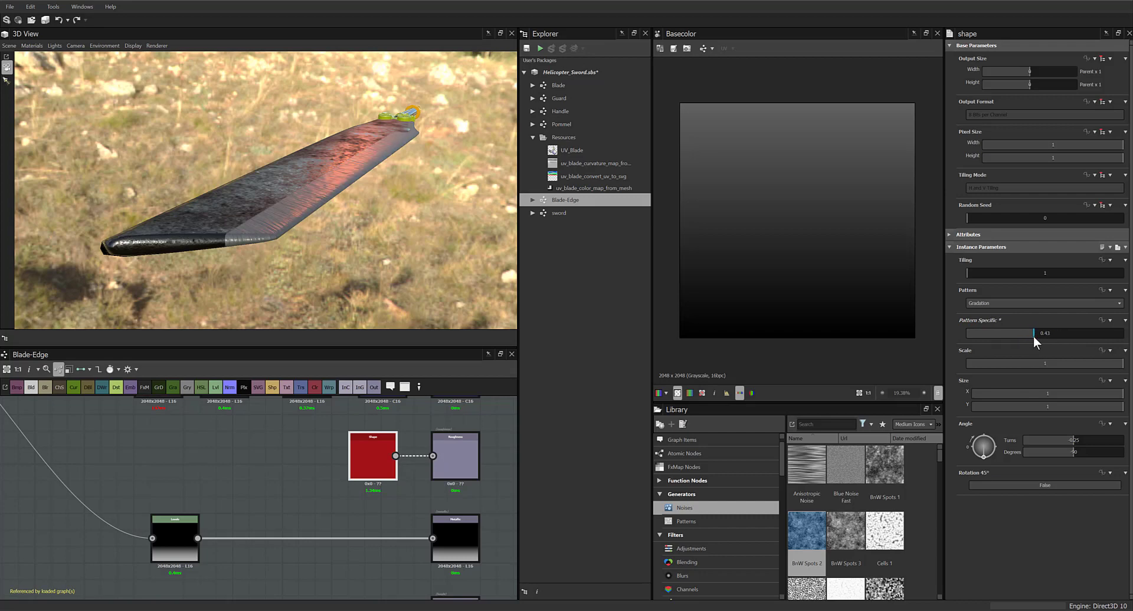
pyautogui.moveTo(1030, 337); pyautogui.dragTo(1010, 338)
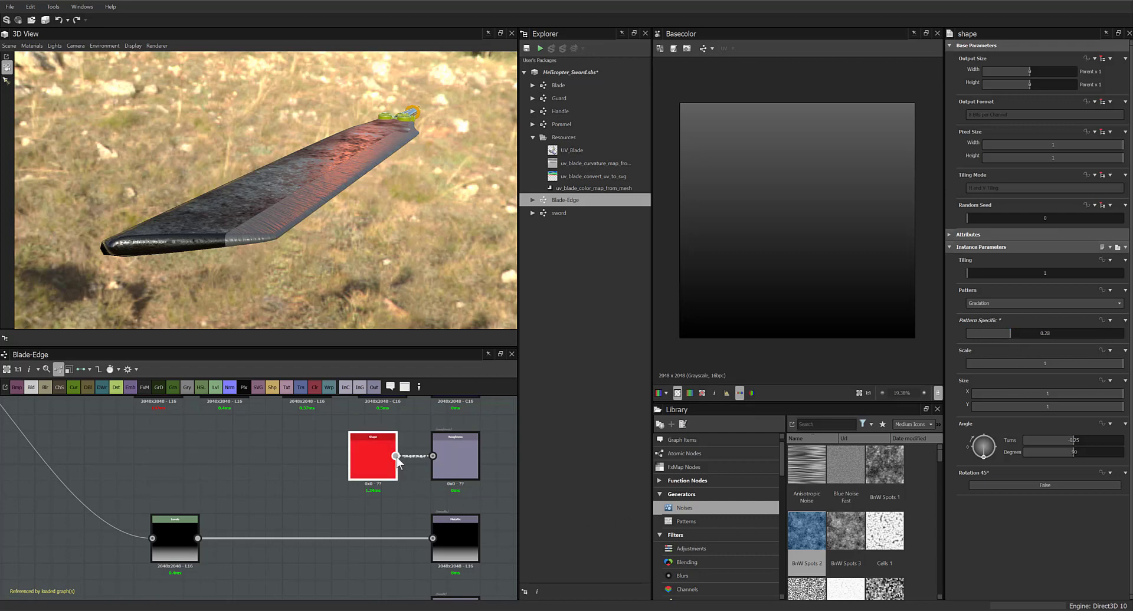
# Route the Shape node into the Metallic output through a new Levels node and lower its white input level to brighten the gradient
pyautogui.moveTo(415, 514); pyautogui.dragTo(435, 538)
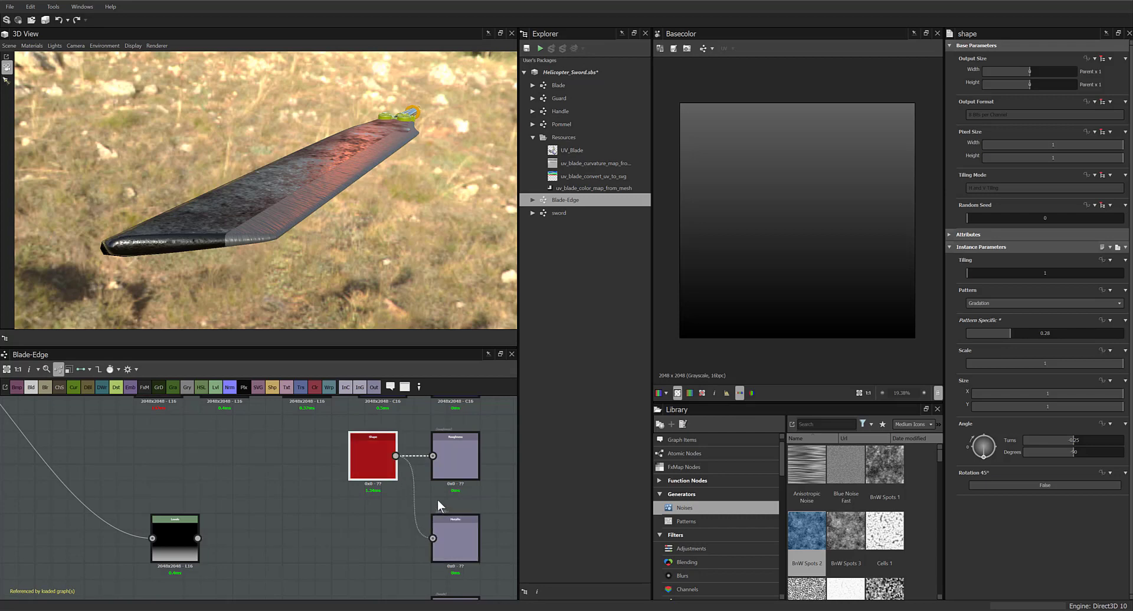
pyautogui.moveTo(375, 252); pyautogui.dragTo(281, 452)
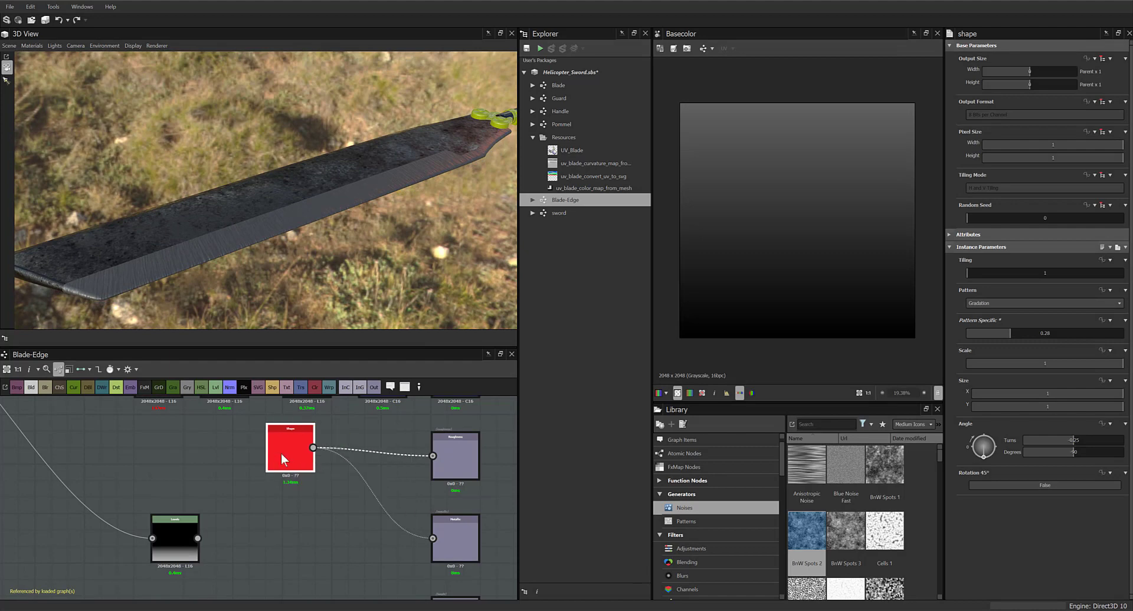
pyautogui.click(362, 487)
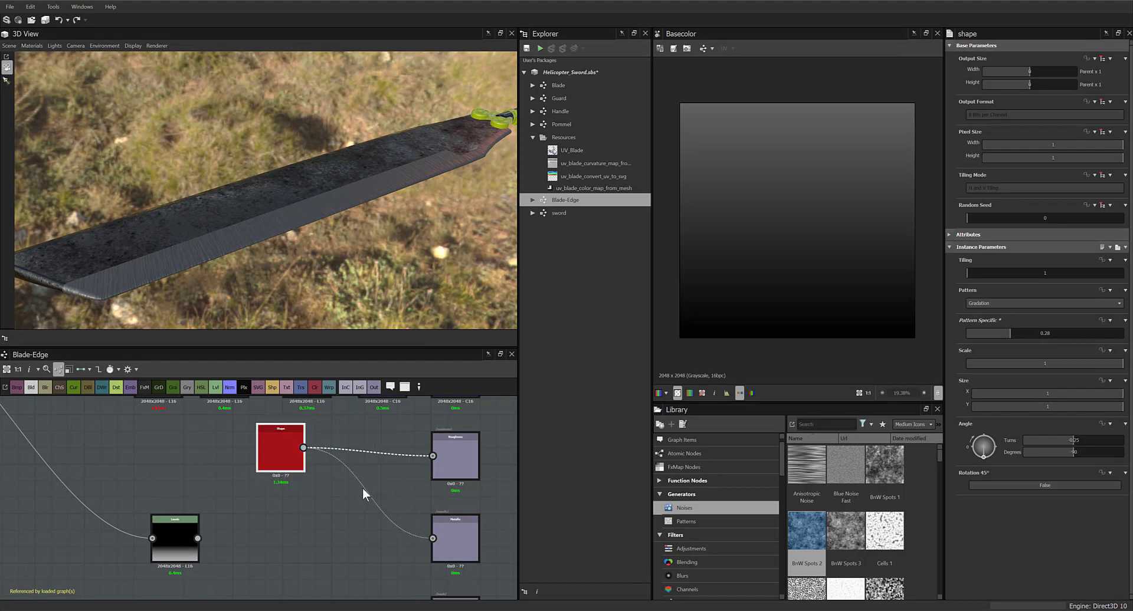
pyautogui.click(216, 389)
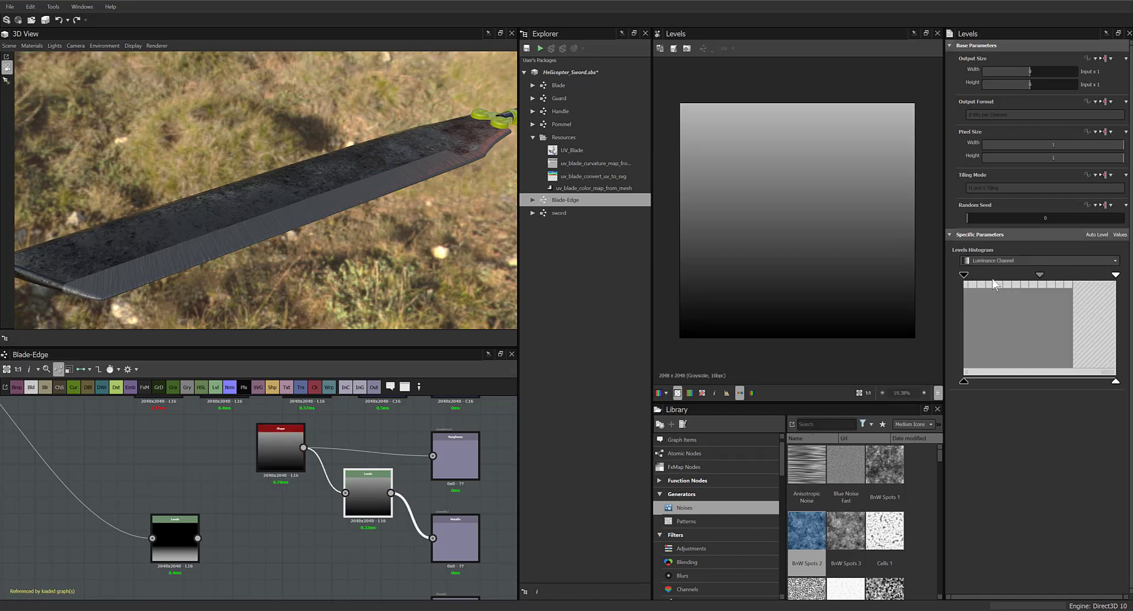
pyautogui.moveTo(1115, 274); pyautogui.dragTo(1058, 281)
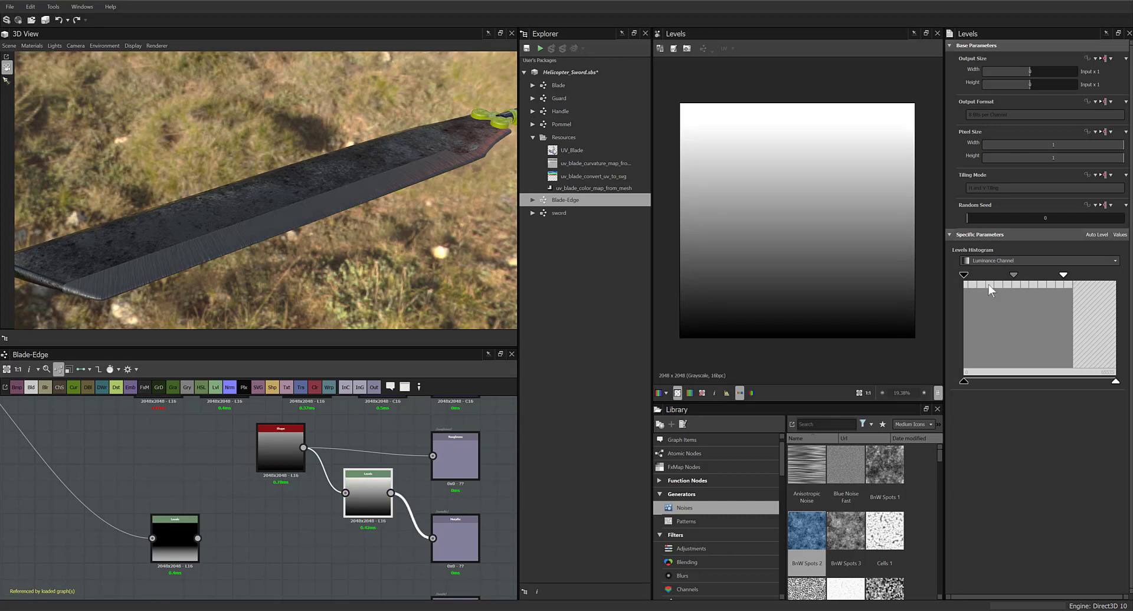
# Reduce the Blade-Edge graph's Normal node intensity to 0.11 to soften the edge scratches
pyautogui.moveTo(312, 239); pyautogui.dragTo(163, 234)
pyautogui.moveTo(377, 463); pyautogui.dragTo(342, 550, button='middle')
pyautogui.click(352, 458)
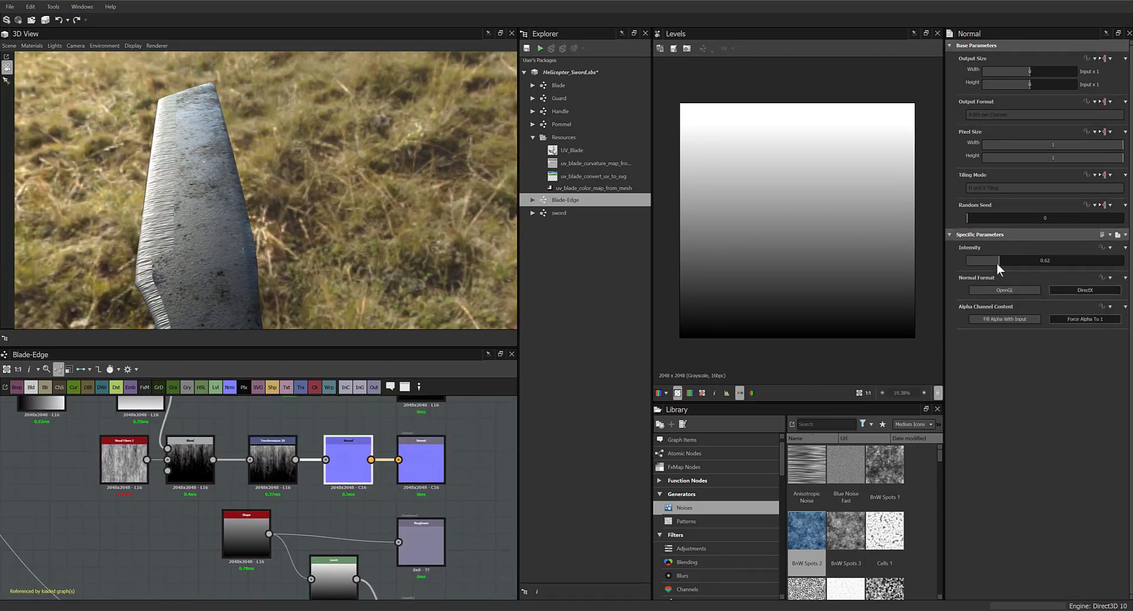
pyautogui.click(986, 260)
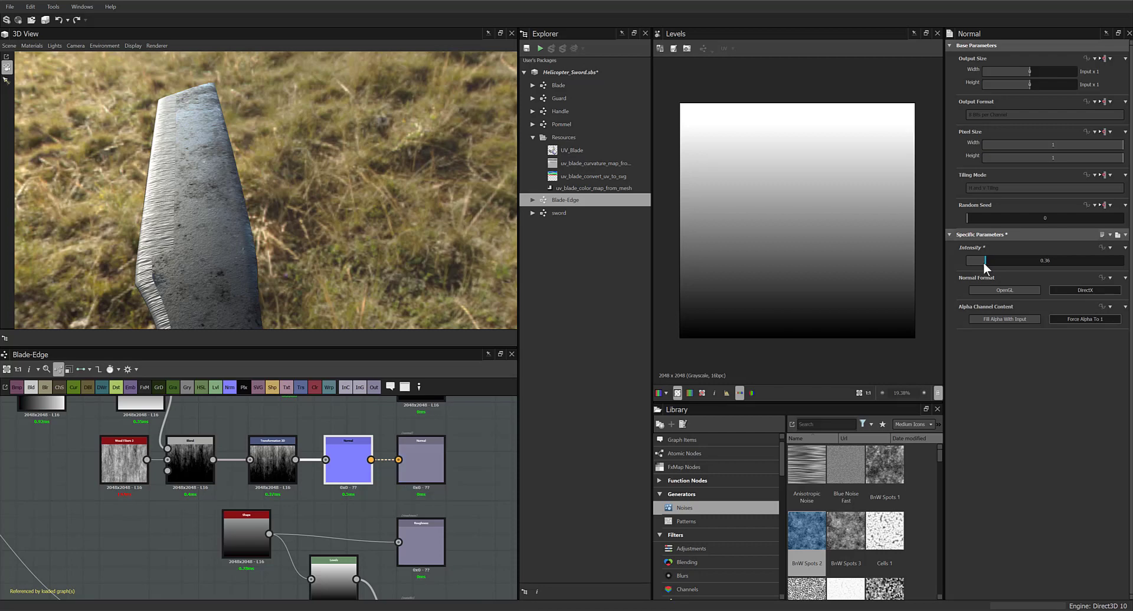
pyautogui.moveTo(983, 262); pyautogui.dragTo(962, 266)
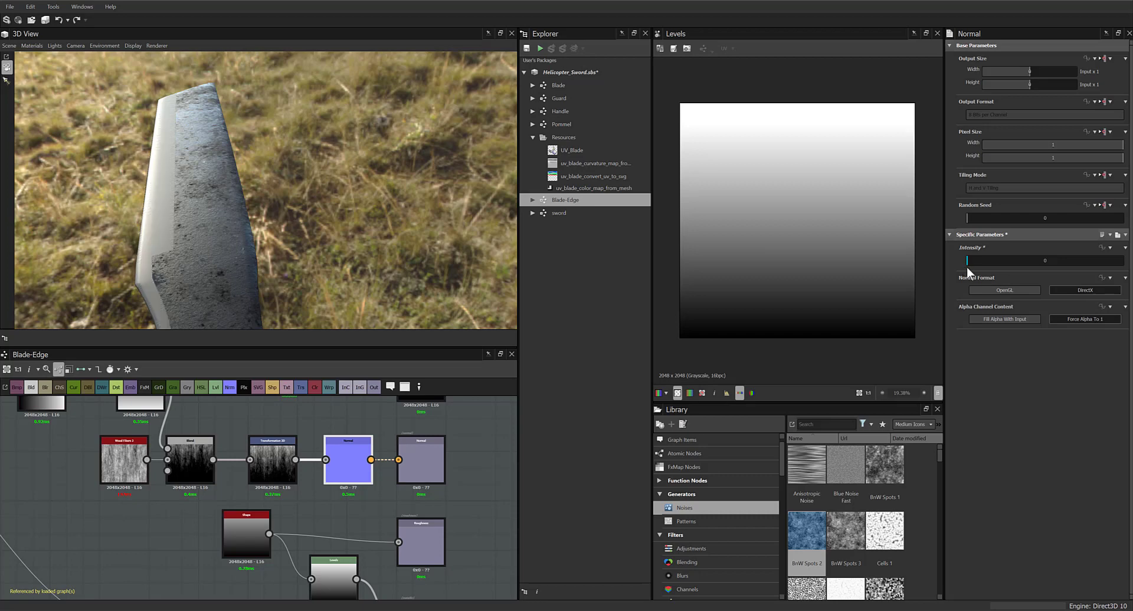
pyautogui.moveTo(966, 266); pyautogui.dragTo(969, 267)
pyautogui.moveTo(970, 267); pyautogui.dragTo(971, 269)
pyautogui.moveTo(971, 269); pyautogui.dragTo(972, 269)
pyautogui.moveTo(326, 260)
pyautogui.mouseDown()
pyautogui.moveTo(362, 270)
pyautogui.moveTo(448, 236)
pyautogui.moveTo(496, 240)
pyautogui.moveTo(434, 273)
pyautogui.moveTo(338, 266)
pyautogui.moveTo(292, 241)
pyautogui.moveTo(293, 222)
pyautogui.moveTo(329, 241)
pyautogui.mouseUp()
pyautogui.moveTo(339, 170); pyautogui.dragTo(354, 209)
# Open the sword graph and move the material, SVG and multi-material blend nodes together away from the output nodes
pyautogui.click(557, 214)
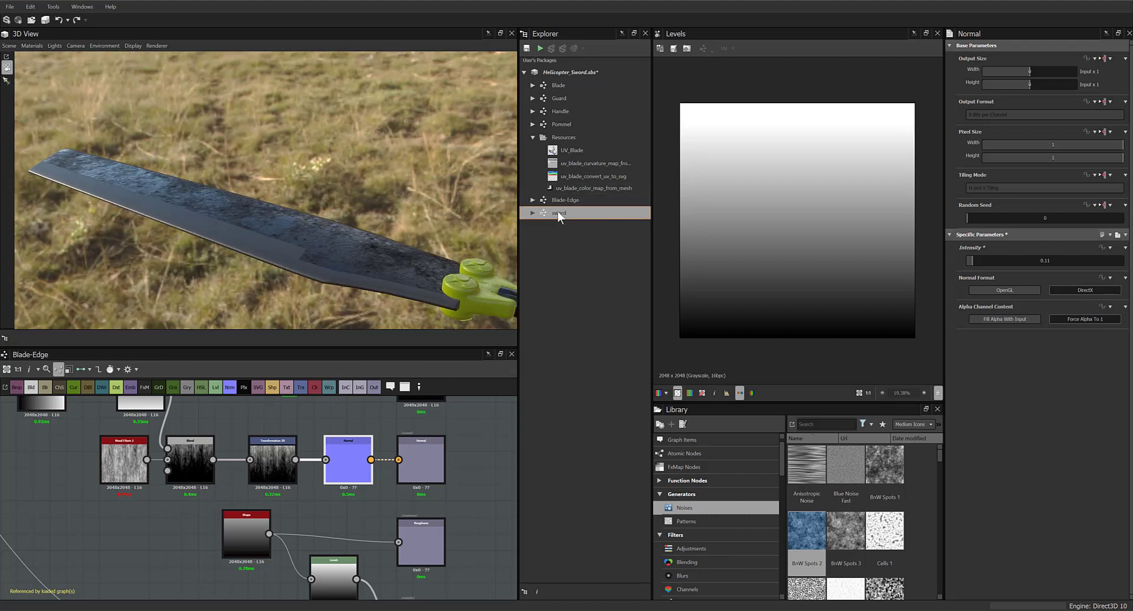
pyautogui.doubleClick(558, 214)
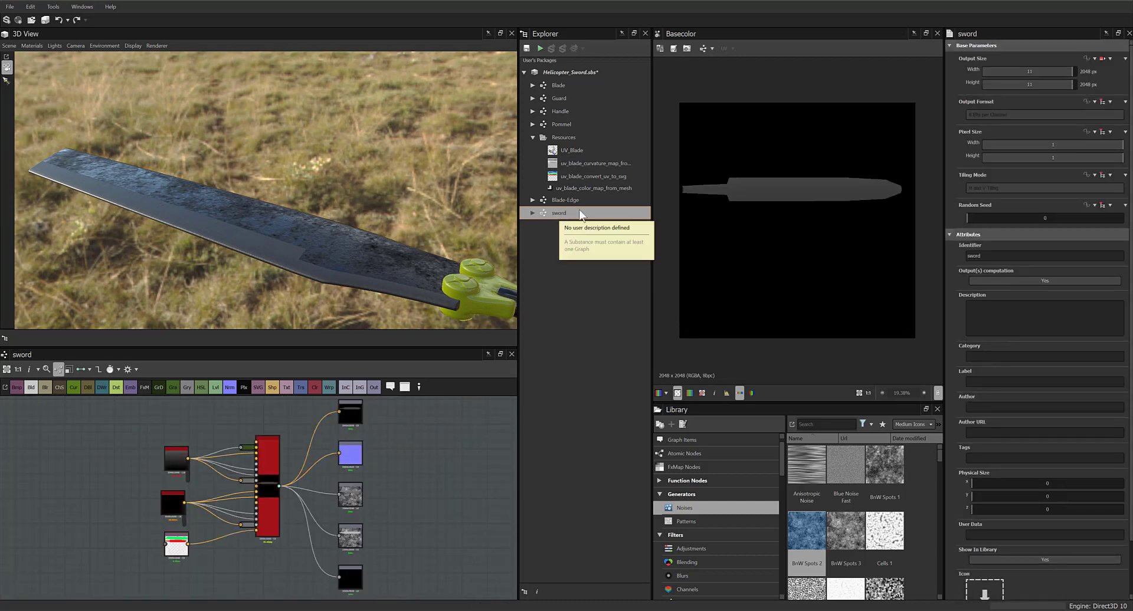
pyautogui.scroll(-3, 433, 466)
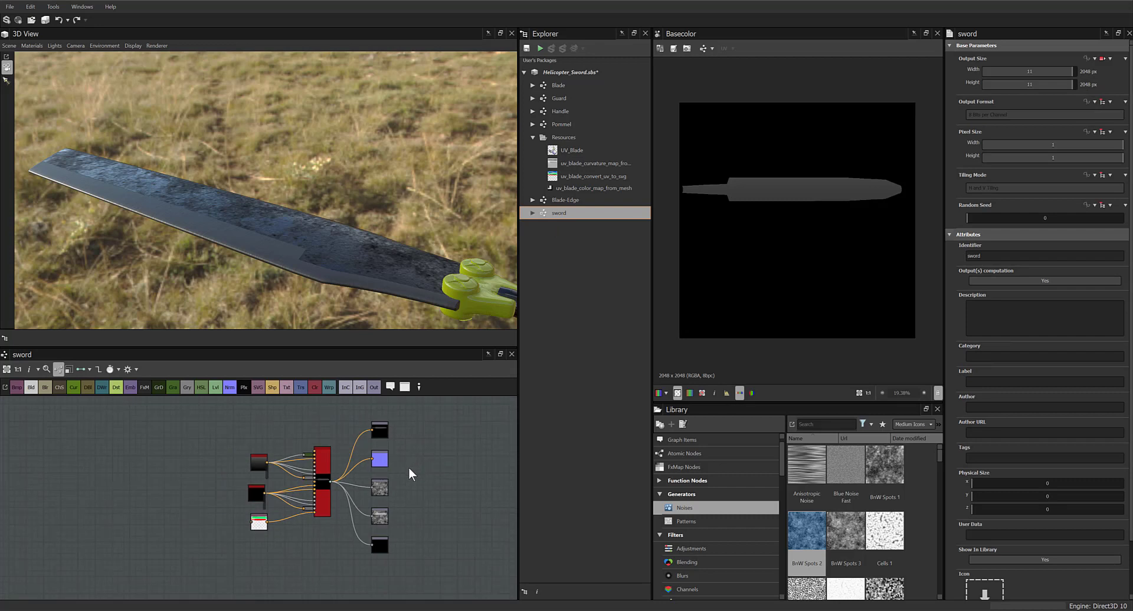
pyautogui.scroll(-1, 408, 467)
pyautogui.moveTo(416, 470); pyautogui.dragTo(401, 468, button='middle')
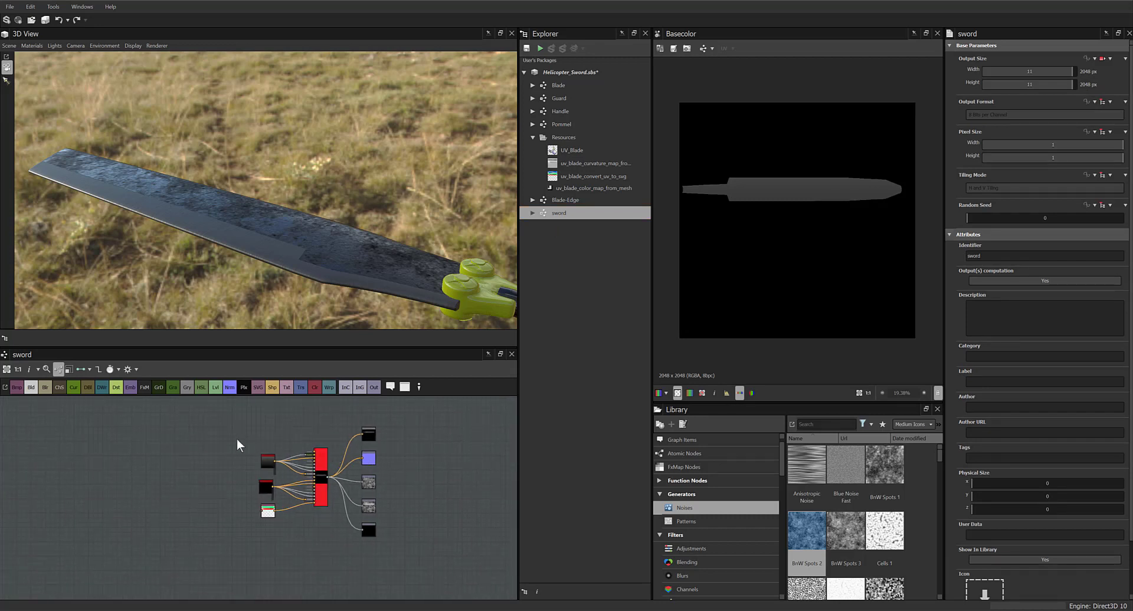
pyautogui.moveTo(221, 435); pyautogui.dragTo(319, 525)
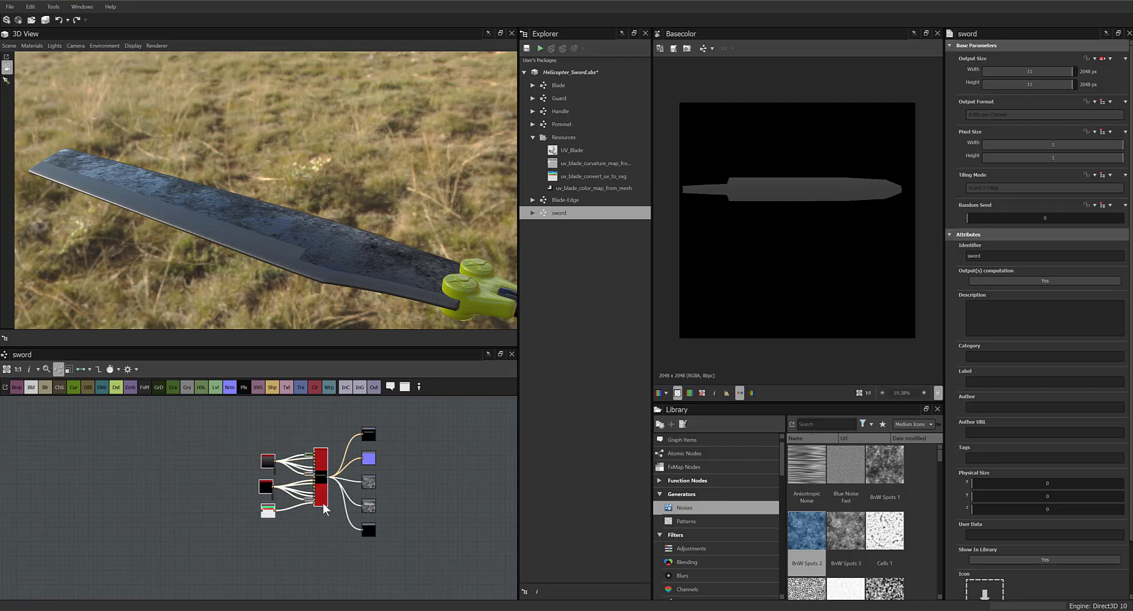
pyautogui.moveTo(319, 493); pyautogui.dragTo(271, 451)
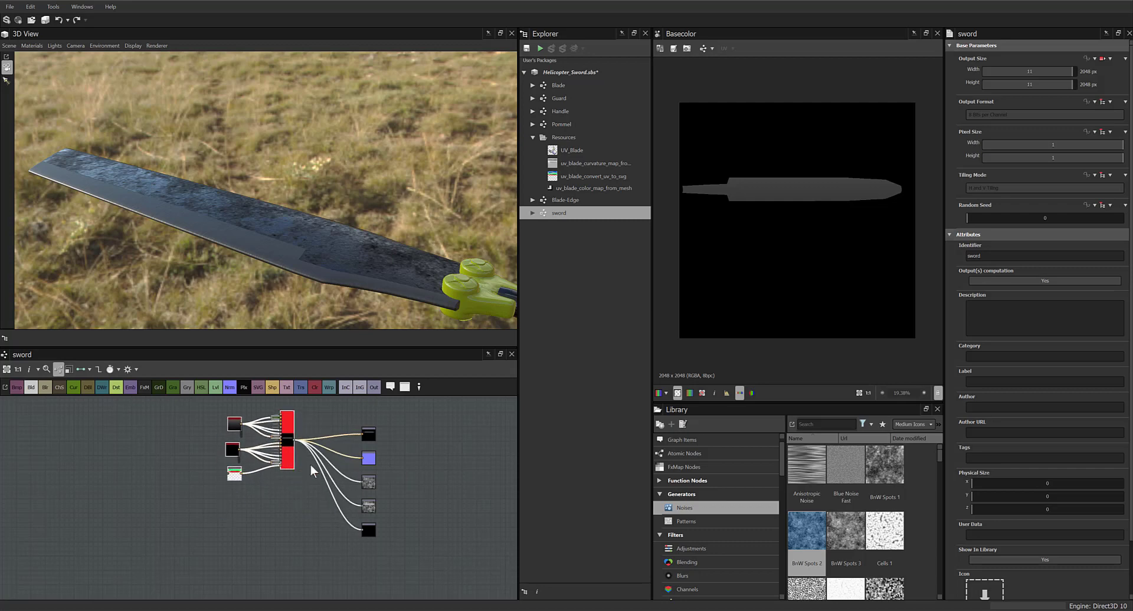
pyautogui.click(412, 468)
pyautogui.scroll(3, 413, 468)
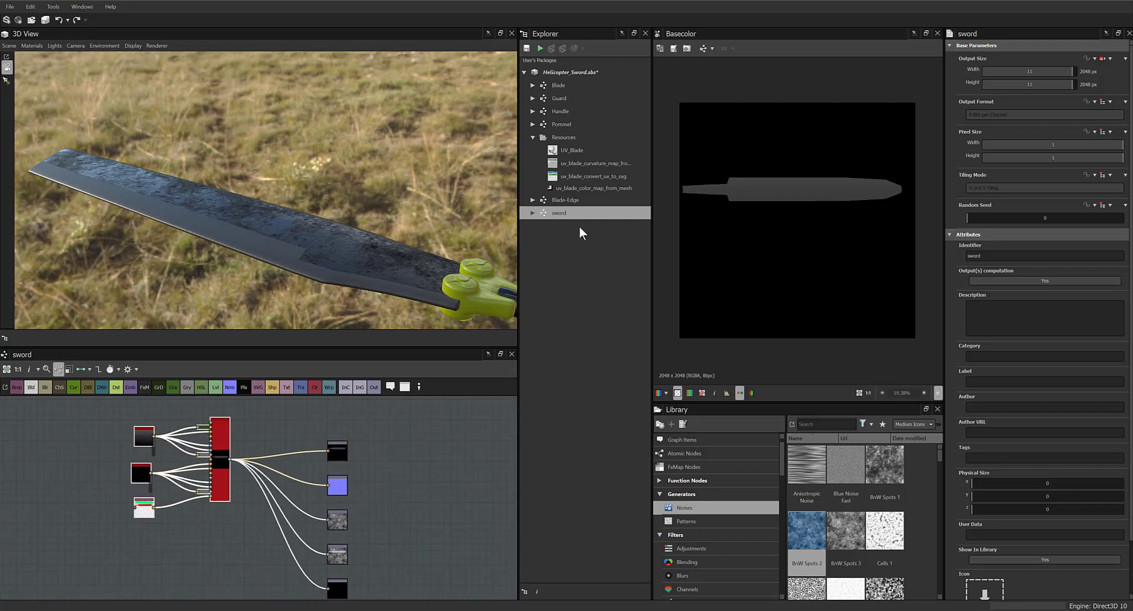
pyautogui.moveTo(562, 214); pyautogui.dragTo(470, 306)
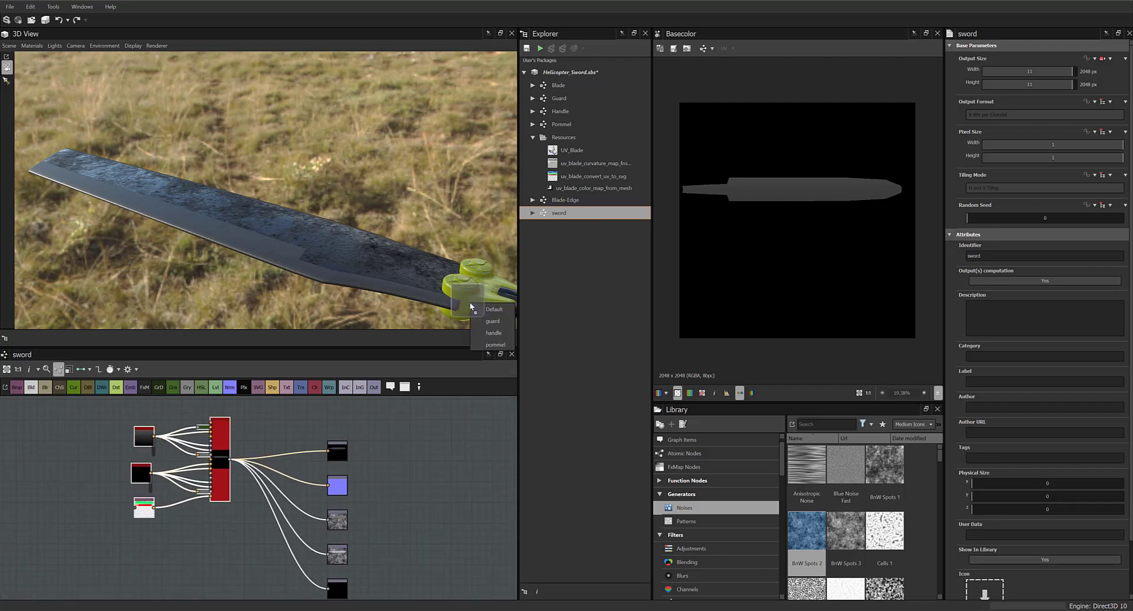
pyautogui.click(564, 259)
pyautogui.moveTo(393, 488); pyautogui.dragTo(453, 466, button='middle')
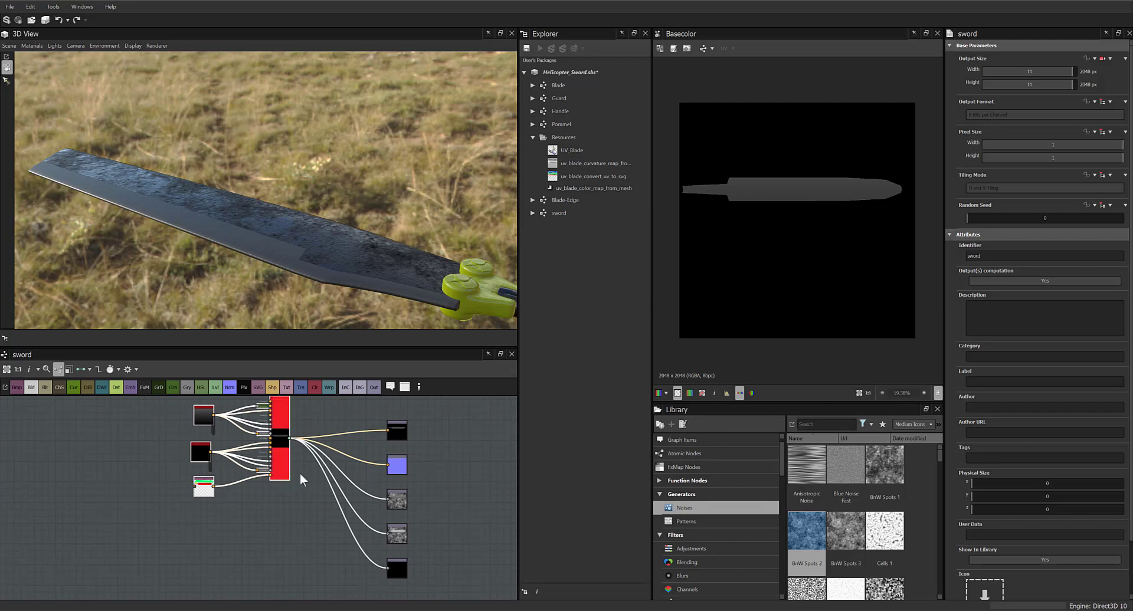
# Set the number of materials on the multi-material blend node to 4 and show the Material 3 colour settings
pyautogui.click(283, 466)
pyautogui.click(328, 538)
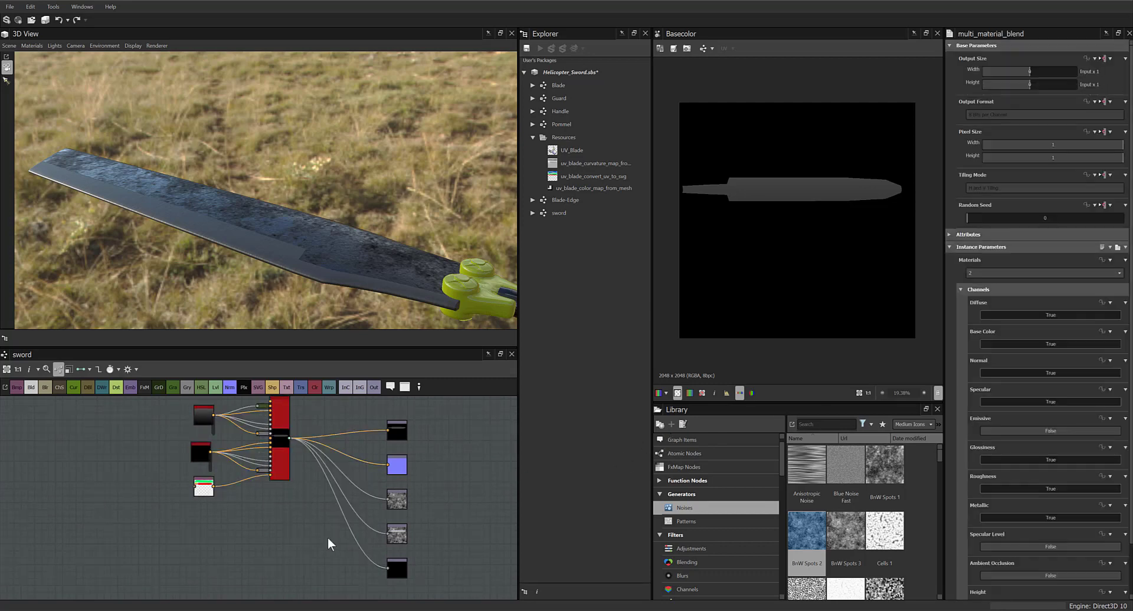
pyautogui.click(288, 470)
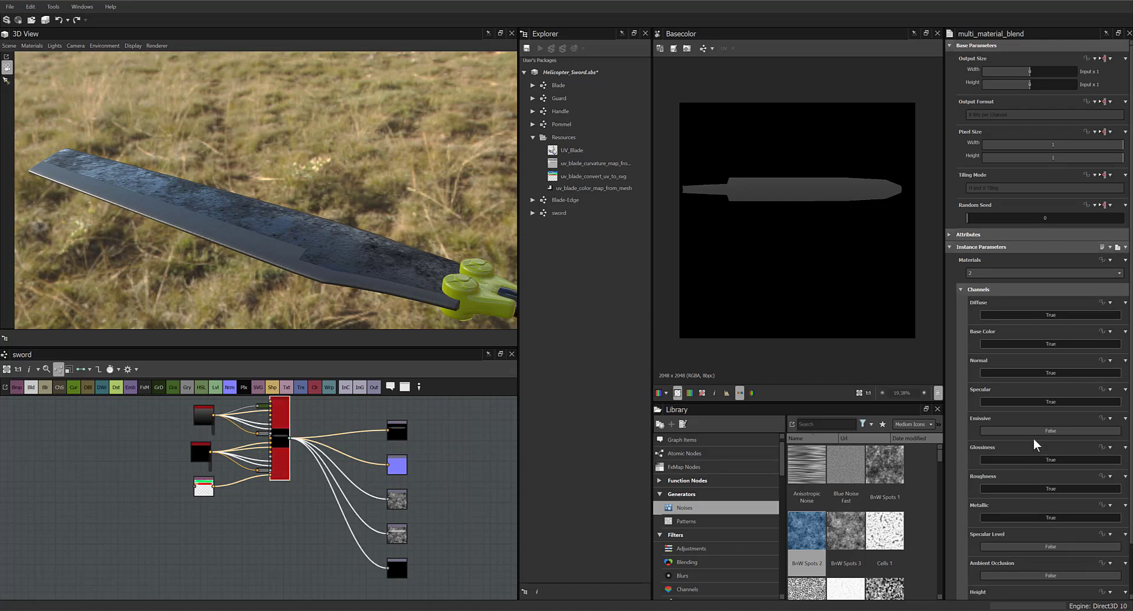
pyautogui.click(983, 289)
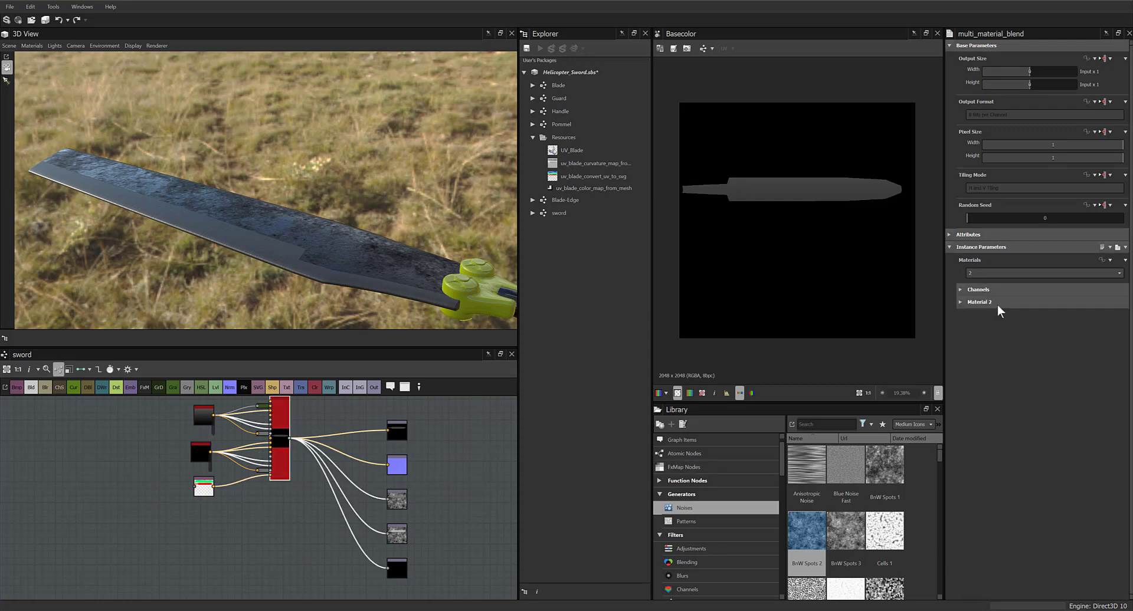
pyautogui.click(977, 303)
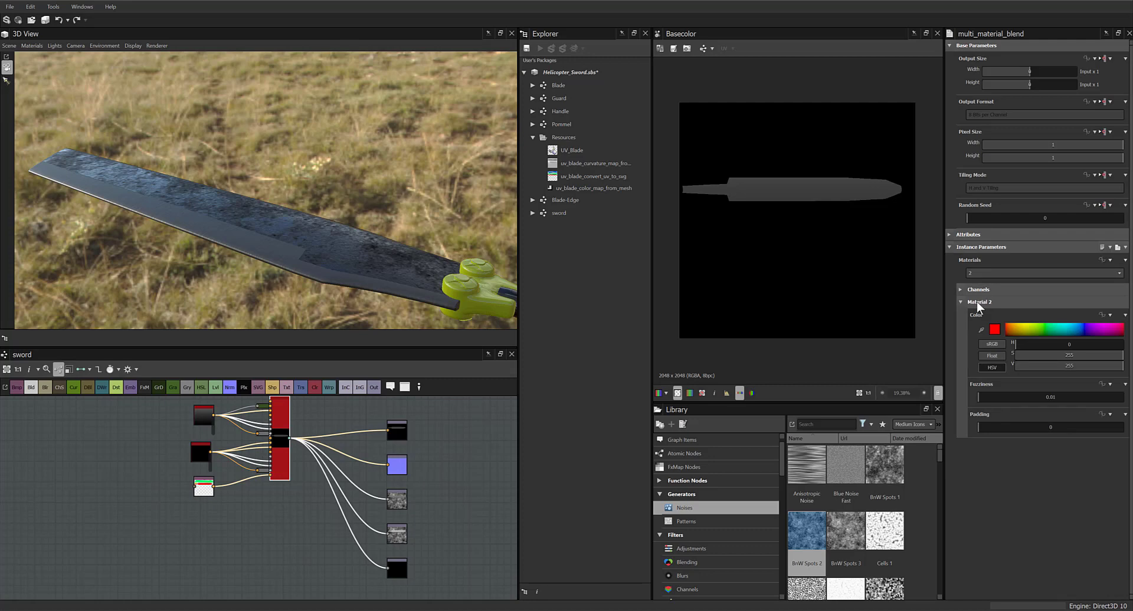
pyautogui.click(975, 301)
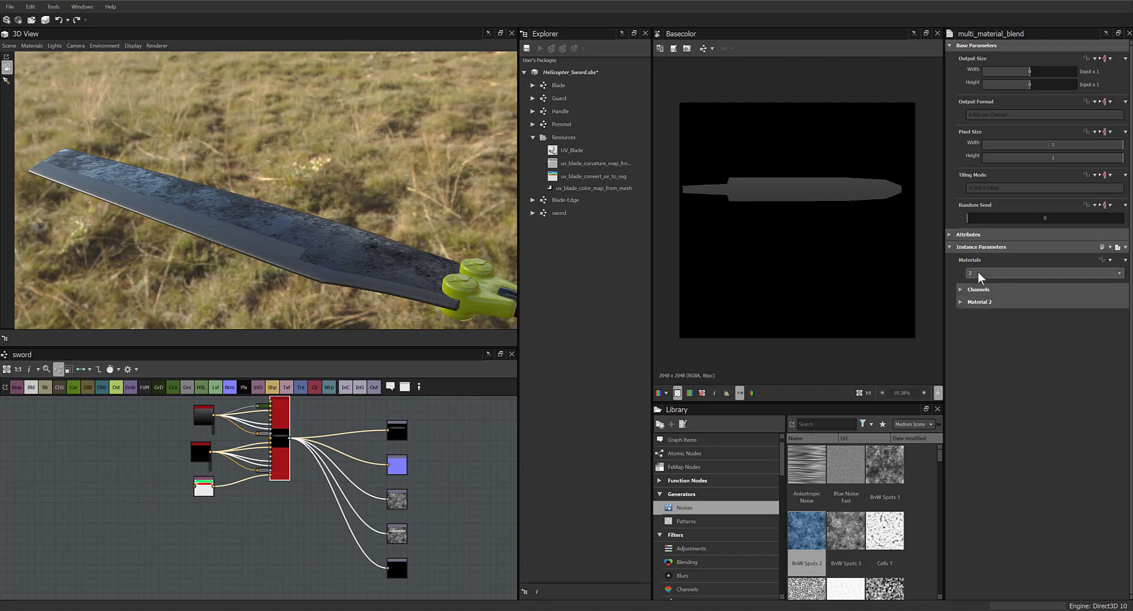
pyautogui.click(982, 274)
pyautogui.click(982, 287)
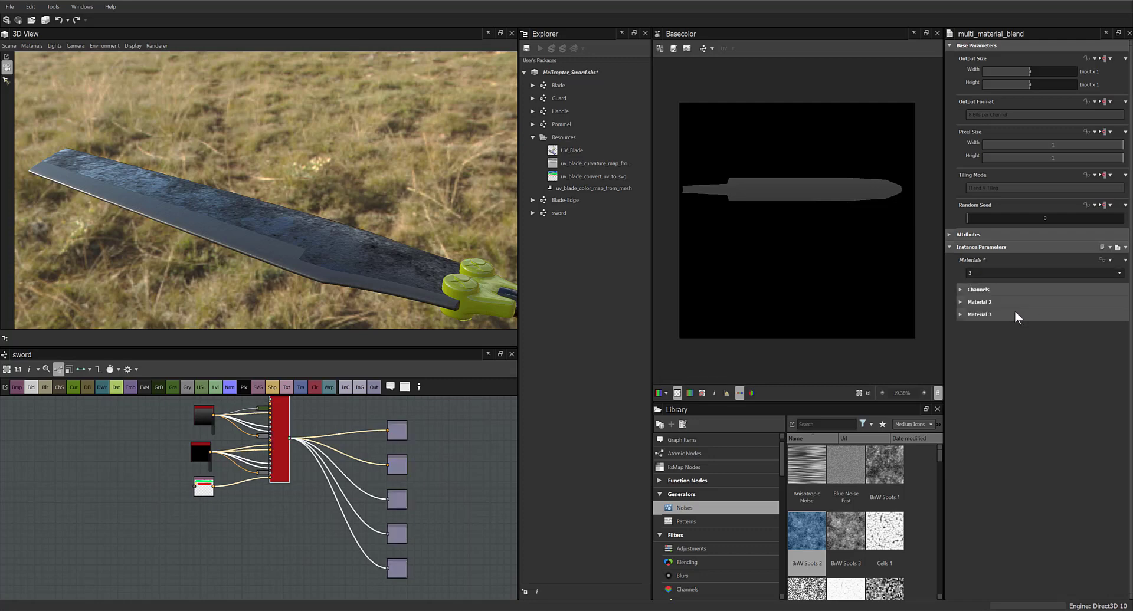
pyautogui.click(982, 275)
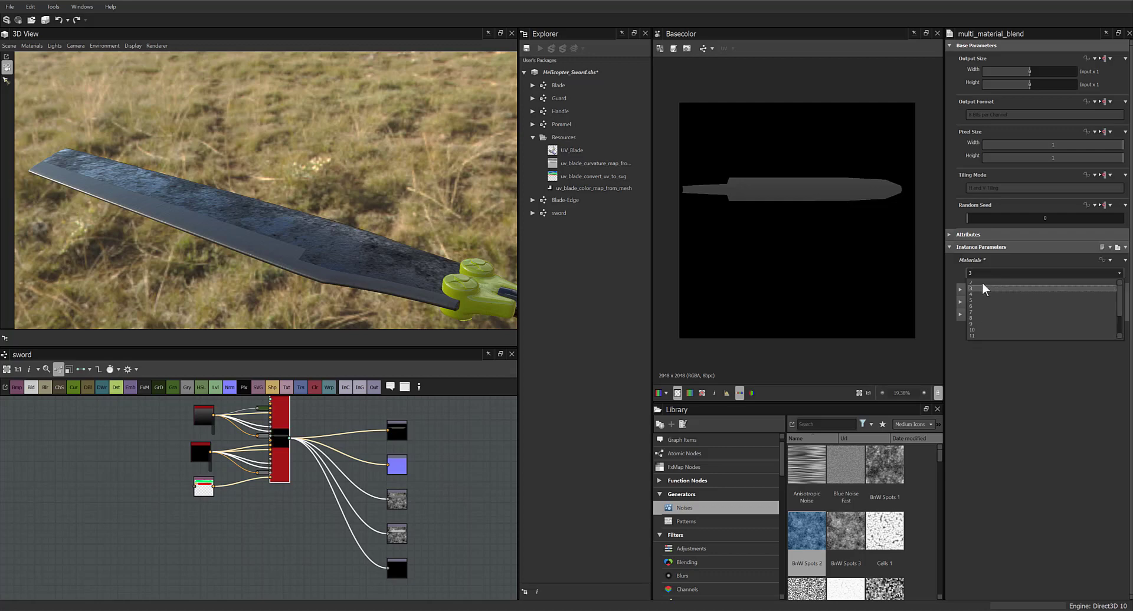
pyautogui.click(981, 296)
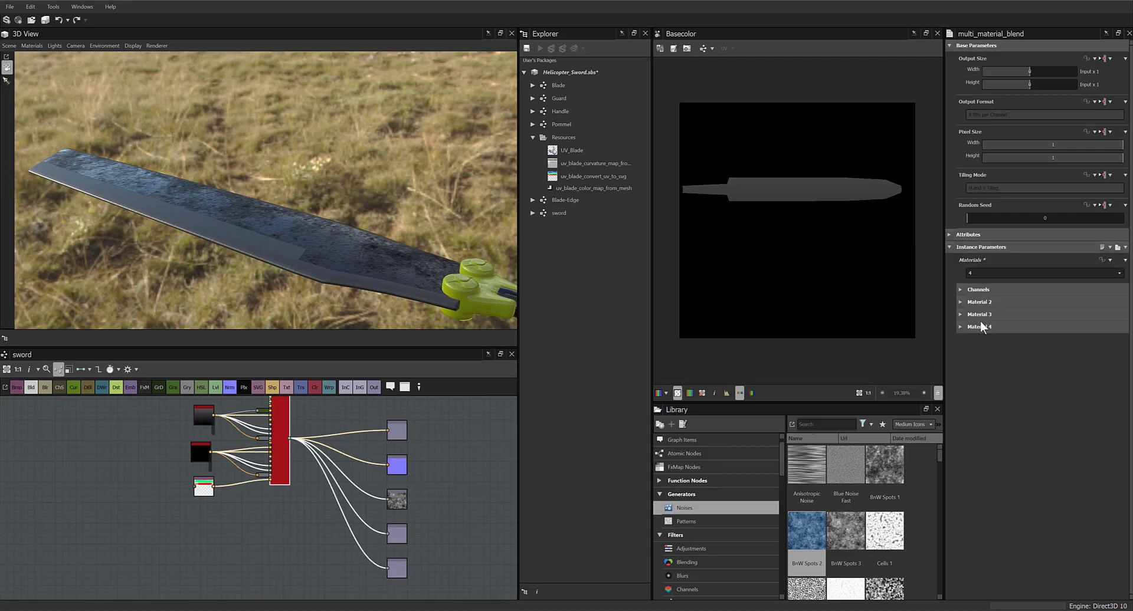
pyautogui.scroll(3, 265, 509)
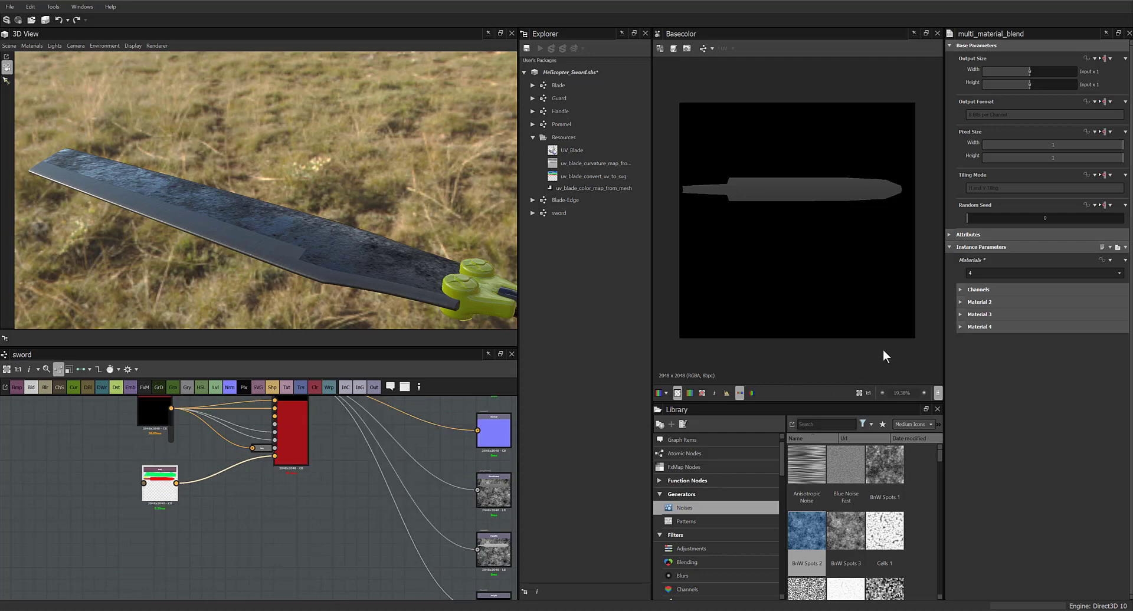
pyautogui.click(962, 315)
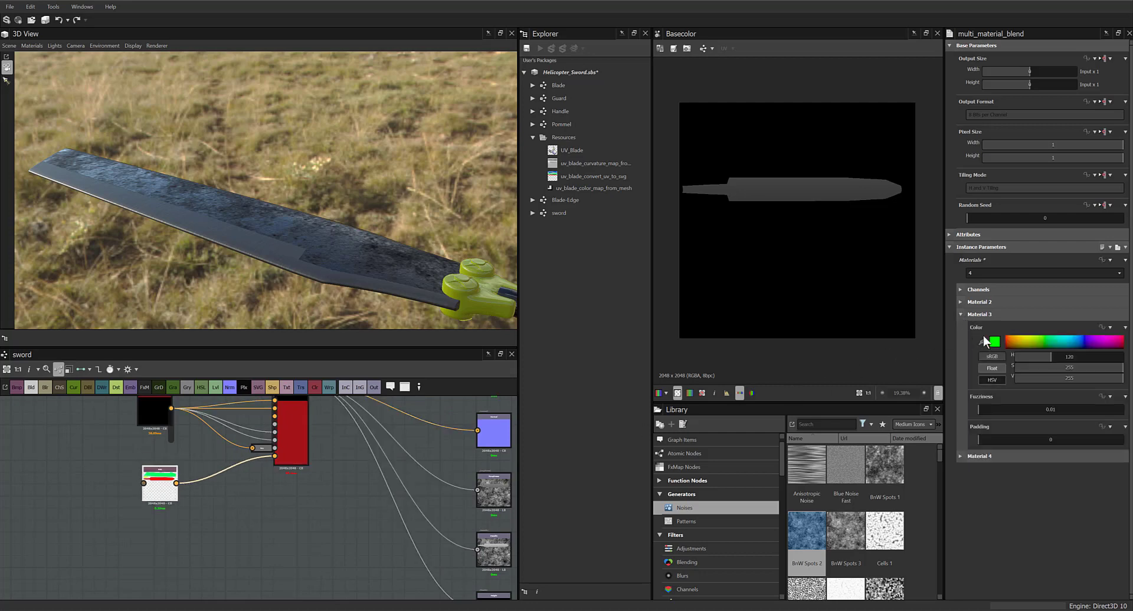
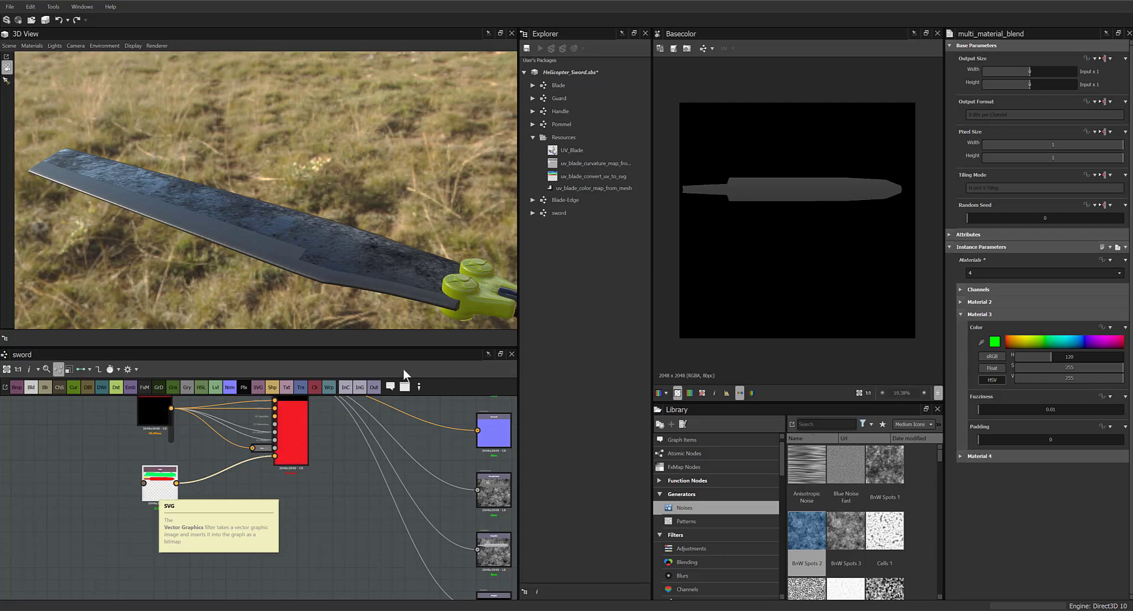
# Open the model information baking setup for the UV_Blade mesh and select its elements by Sub-mesh
pyautogui.rightClick(568, 148)
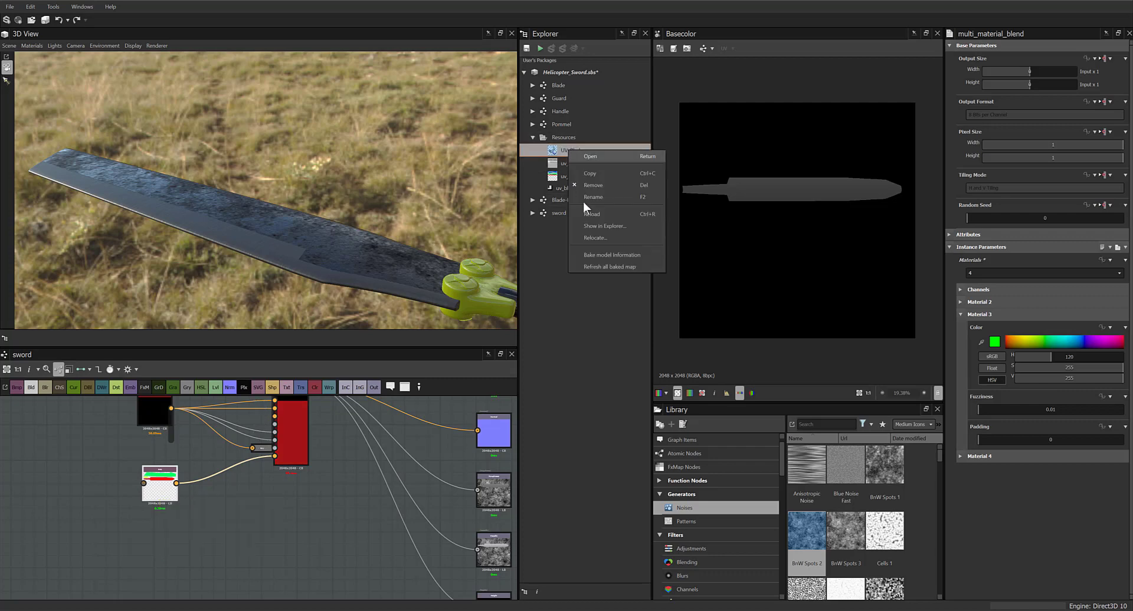
pyautogui.click(598, 255)
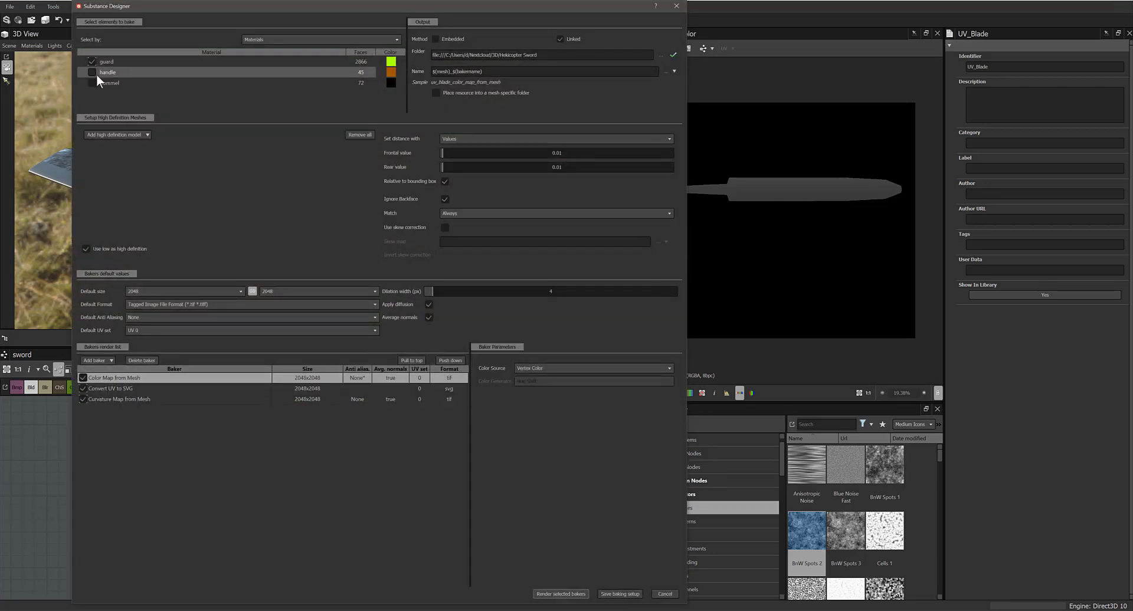
pyautogui.click(268, 39)
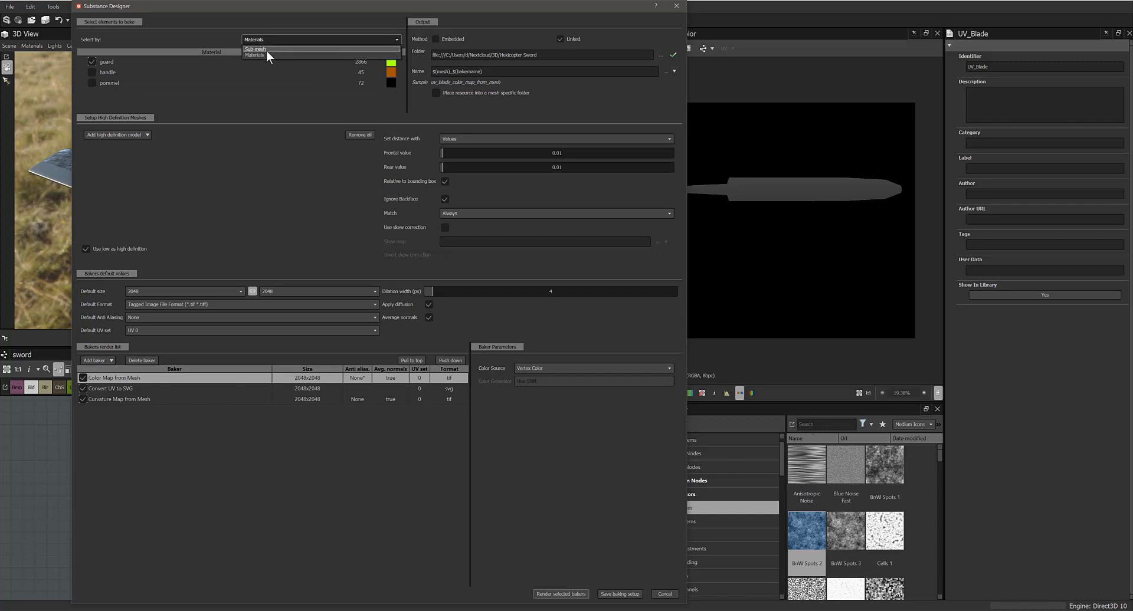
pyautogui.click(267, 50)
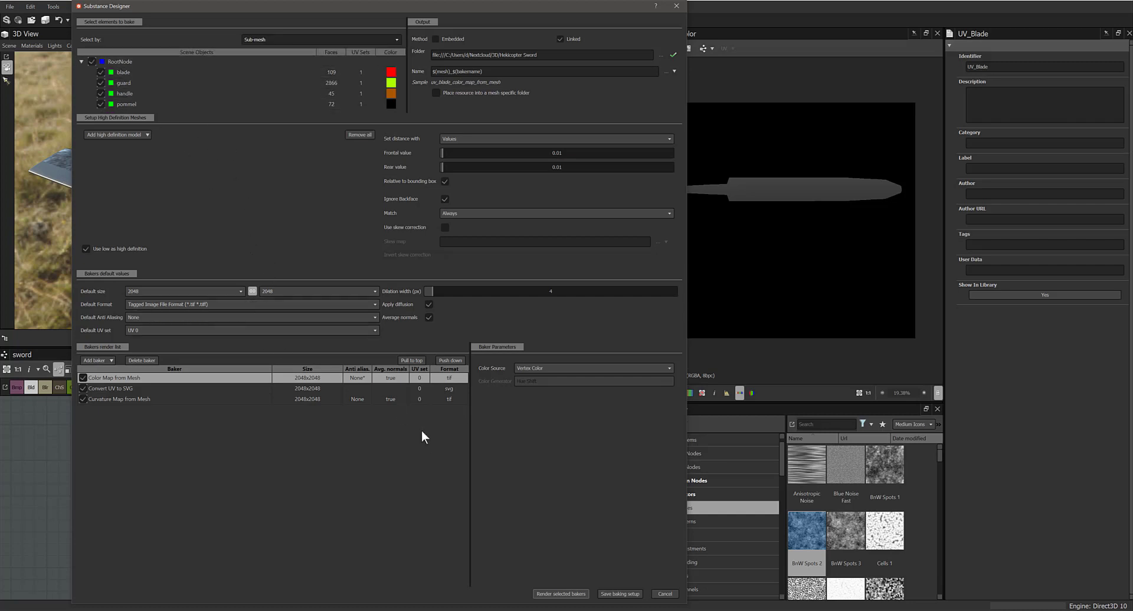
# Exclude the Color Map from Mesh baker and re-bake the Convert UV to SVG and Curvature Map from Mesh maps
pyautogui.click(82, 399)
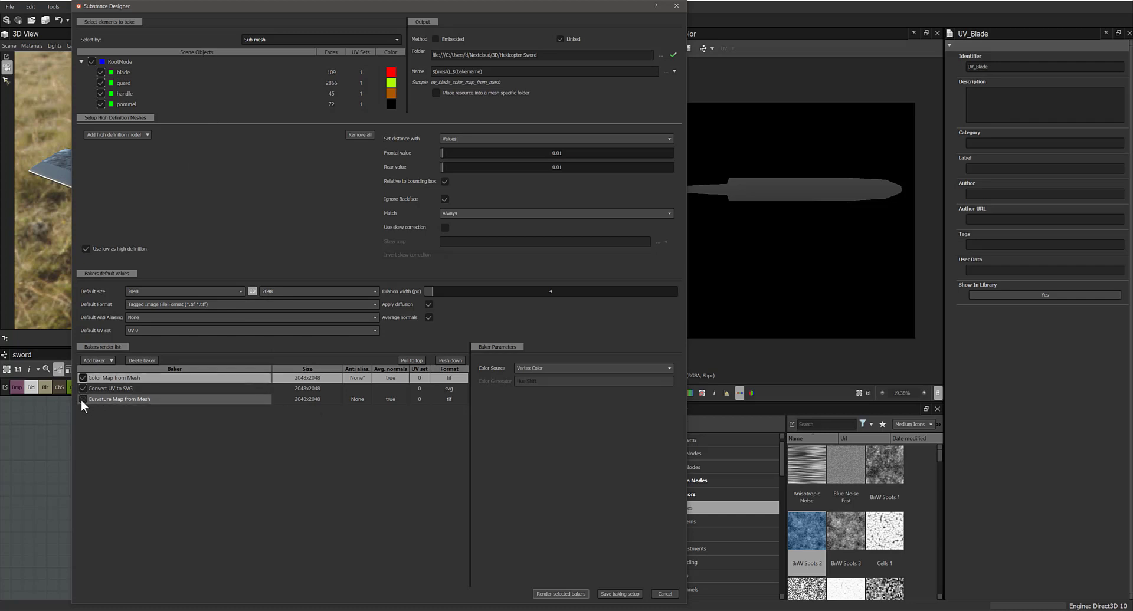
pyautogui.click(83, 378)
pyautogui.click(83, 399)
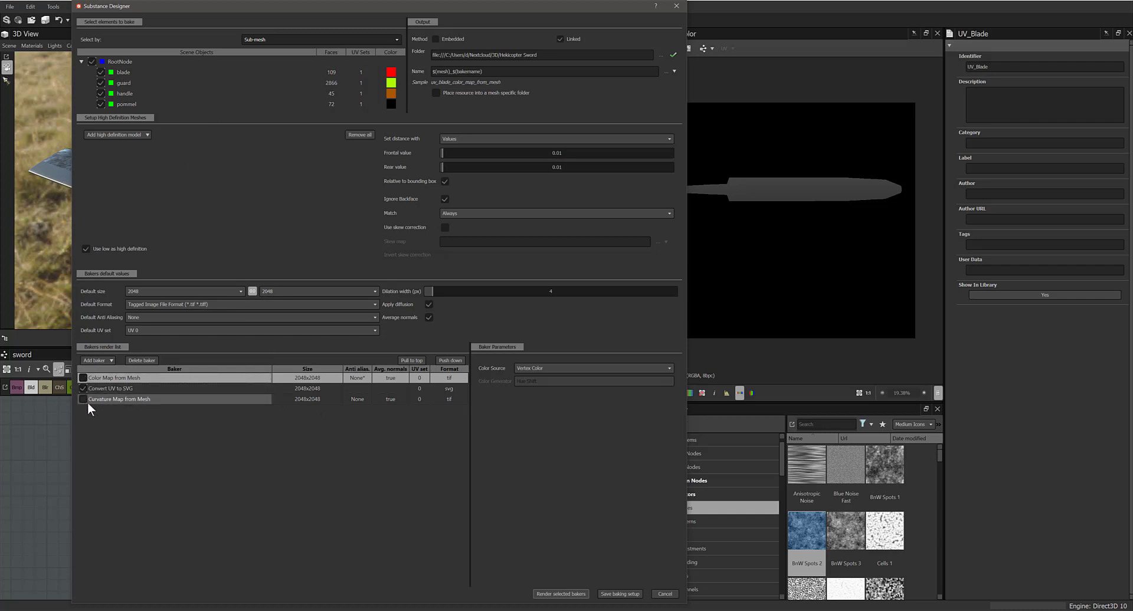
pyautogui.click(558, 594)
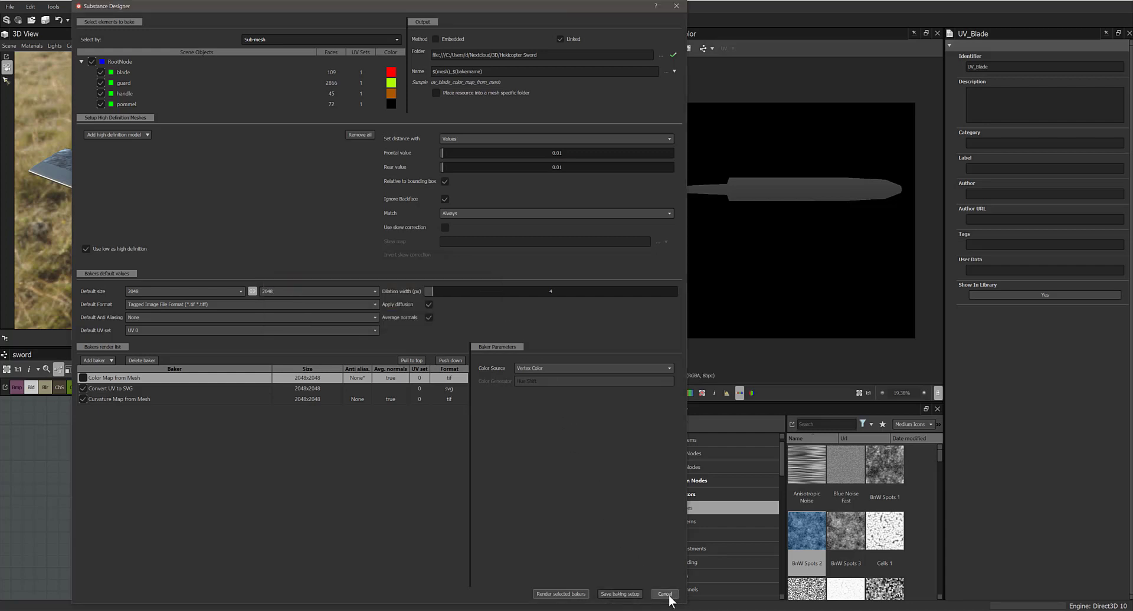
pyautogui.click(672, 7)
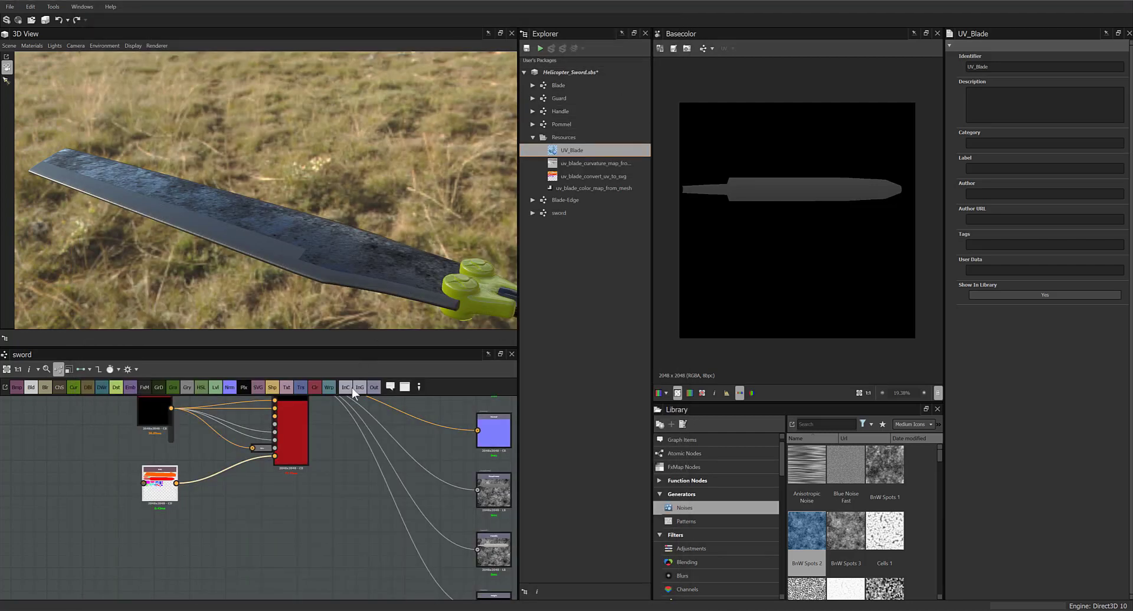
# Examine the colours of the UV islands in the SVG node and the uv_blade_convert_uv_to_svg resource
pyautogui.scroll(1, 199, 490)
pyautogui.scroll(3, 199, 490)
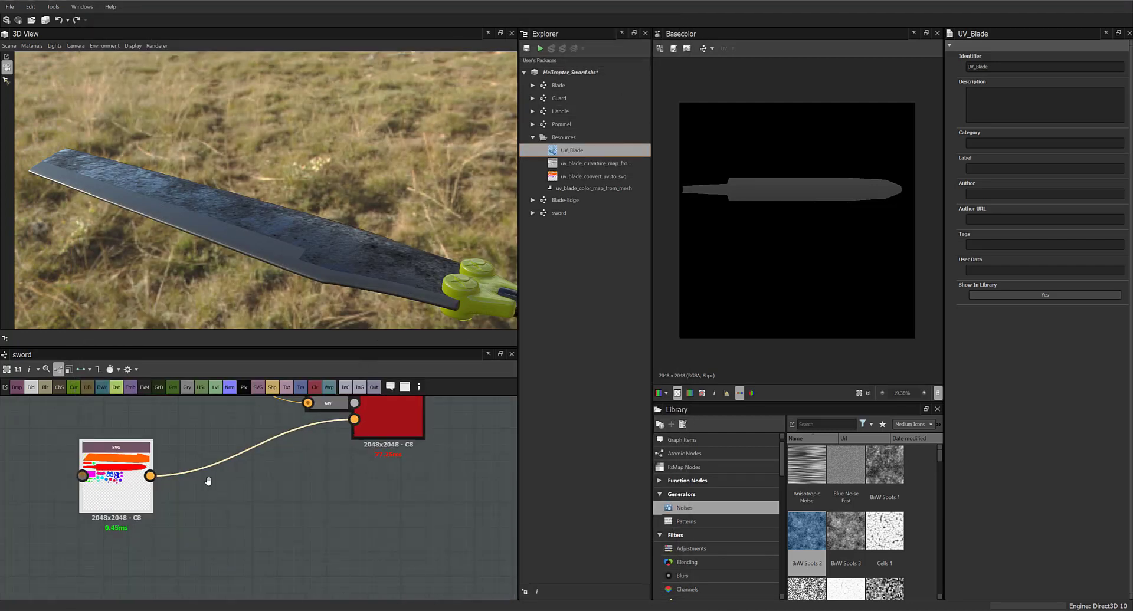
pyautogui.moveTo(207, 479); pyautogui.dragTo(330, 504, button='middle')
pyautogui.scroll(4, 331, 505)
pyautogui.moveTo(323, 431); pyautogui.dragTo(415, 433, button='middle')
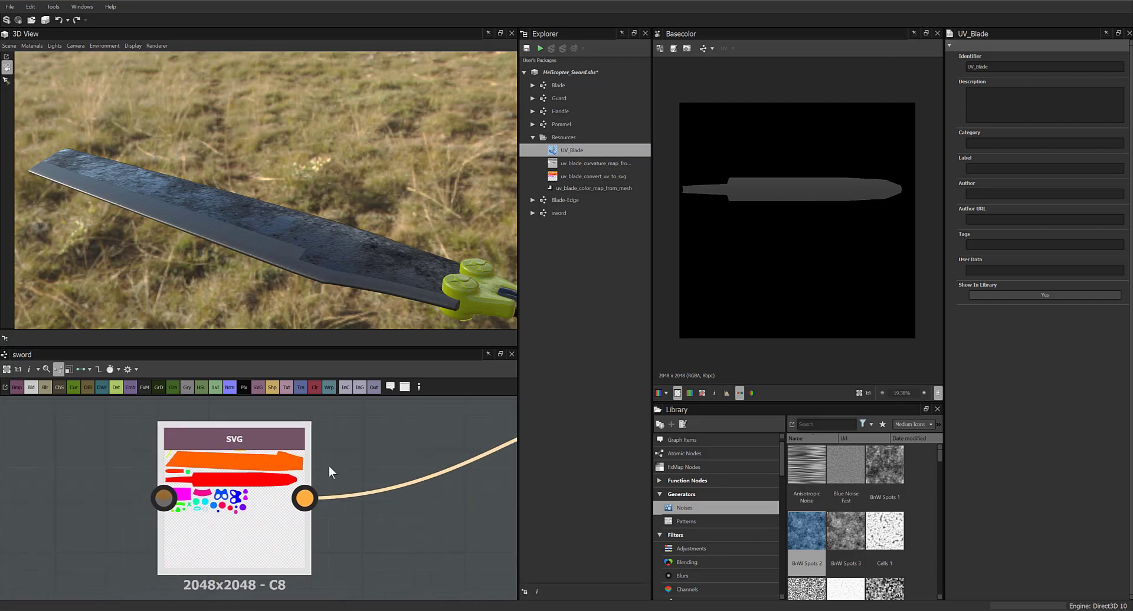
pyautogui.click(581, 176)
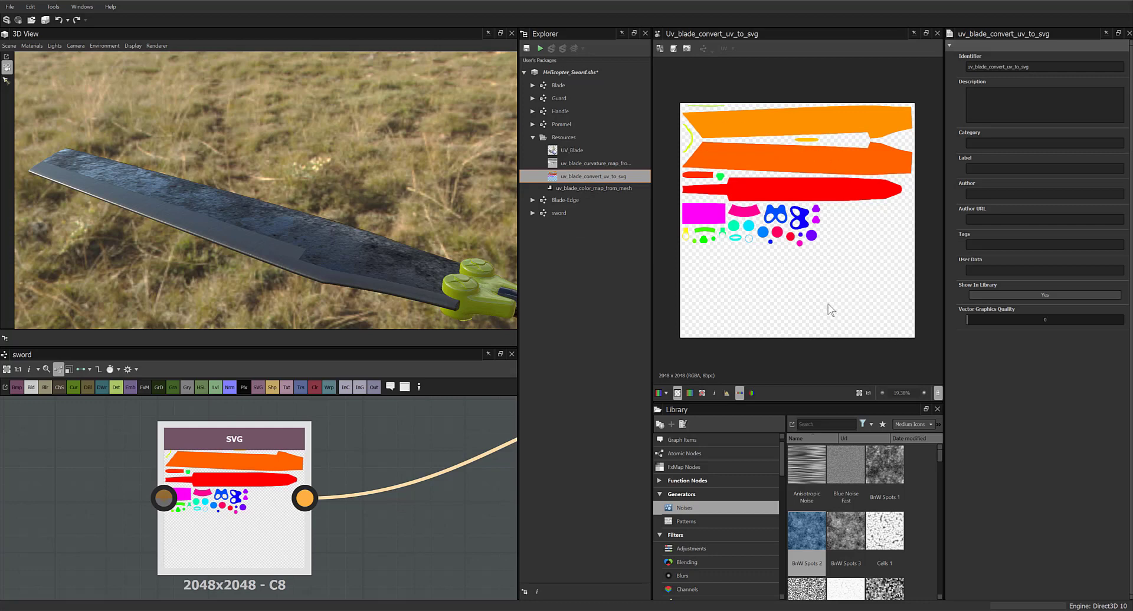
pyautogui.scroll(2, 763, 284)
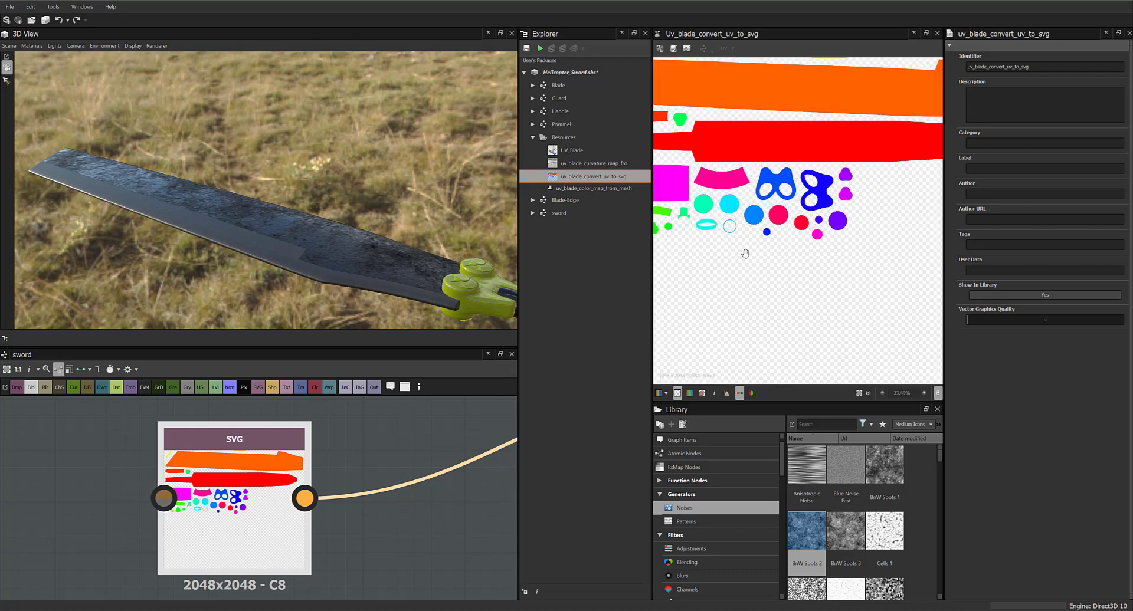
pyautogui.scroll(2, 782, 286)
pyautogui.scroll(1, 760, 287)
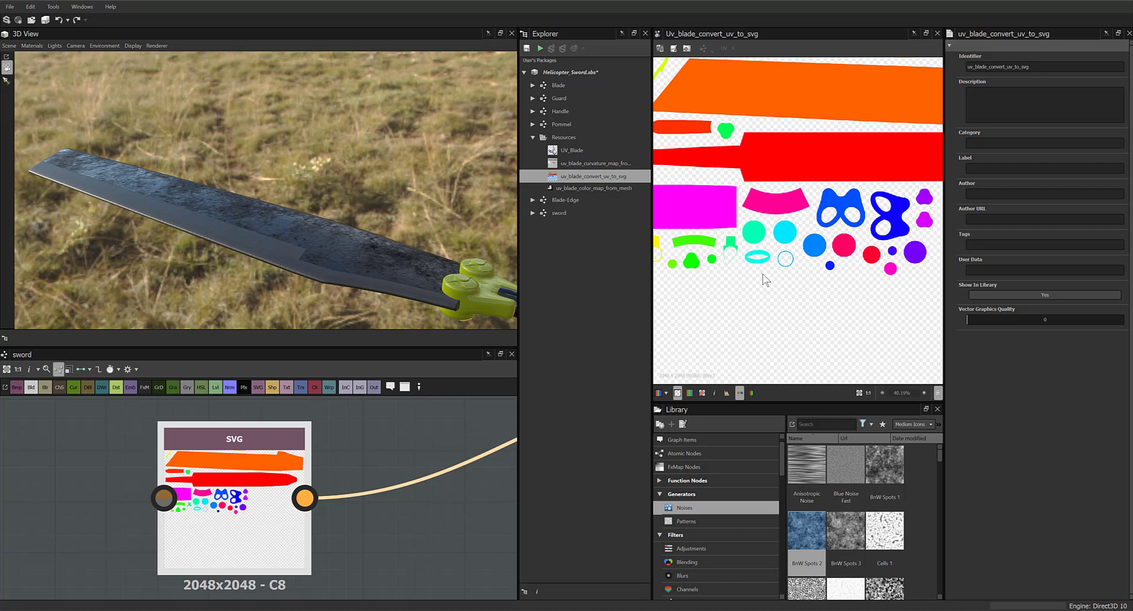
pyautogui.scroll(-1, 762, 274)
pyautogui.scroll(1, 762, 271)
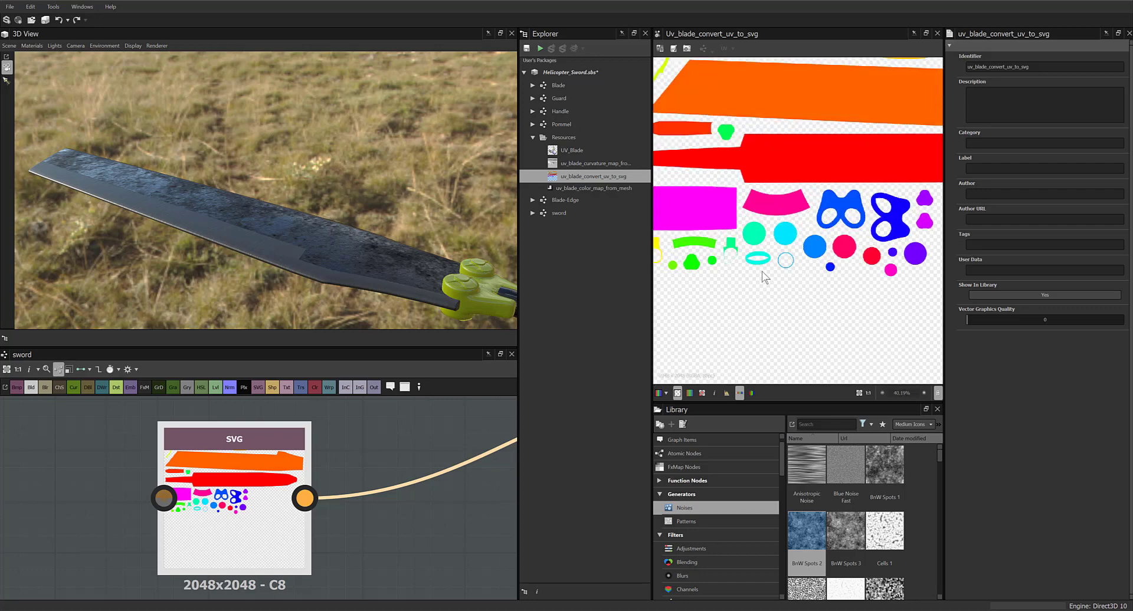
pyautogui.scroll(3, 764, 275)
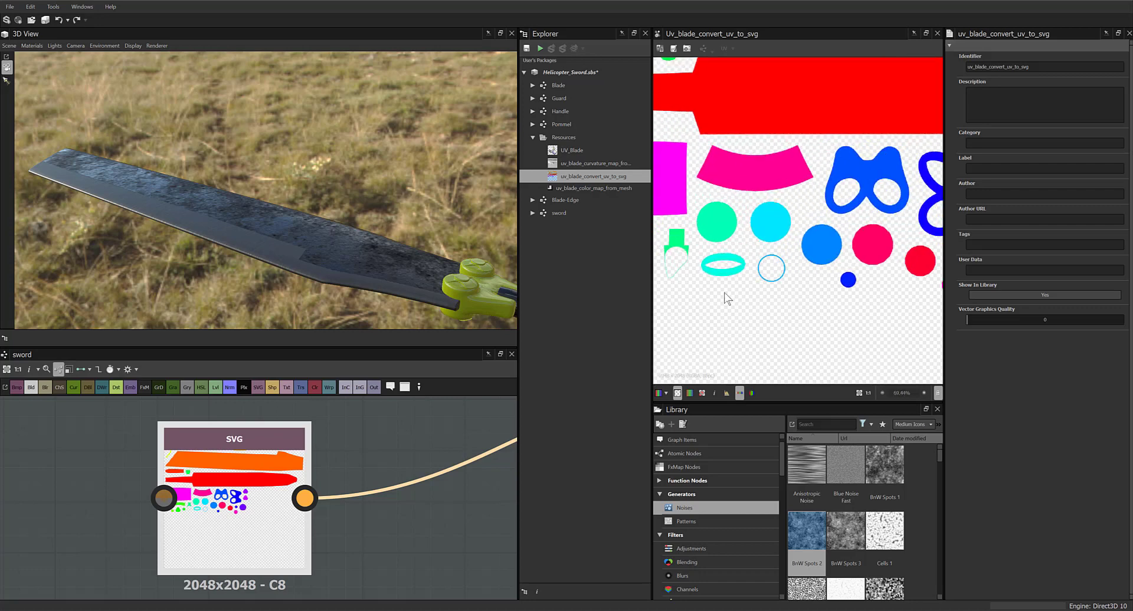
# Examine the small blue, pink and purple islands in the view of the uv_blade_convert_uv_to_svg resource
pyautogui.scroll(3, 741, 280)
pyautogui.scroll(-8, 742, 285)
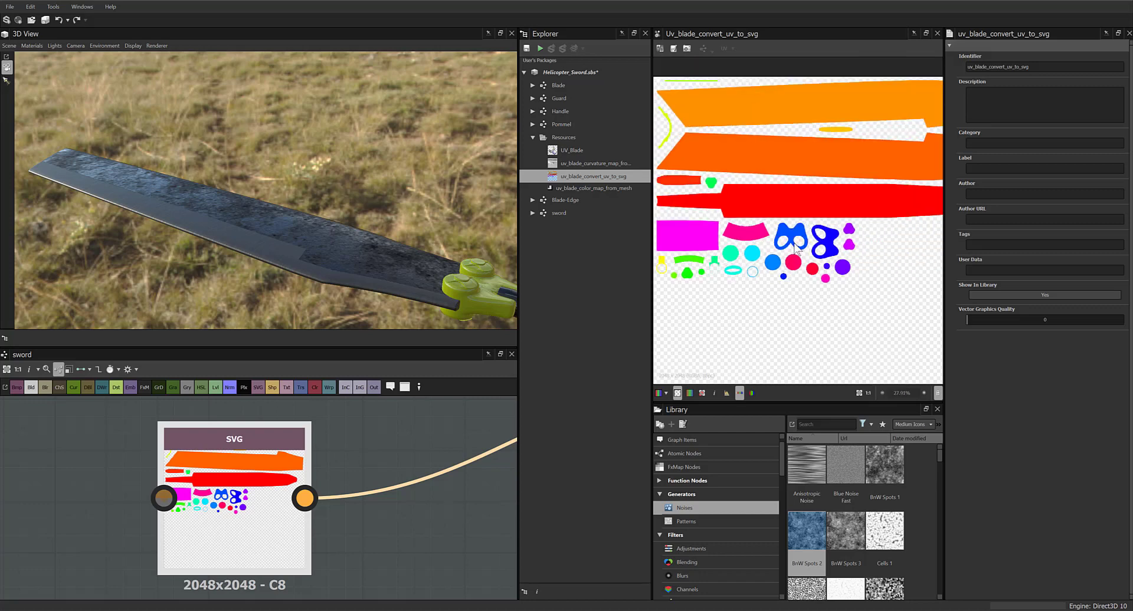
pyautogui.scroll(4, 738, 302)
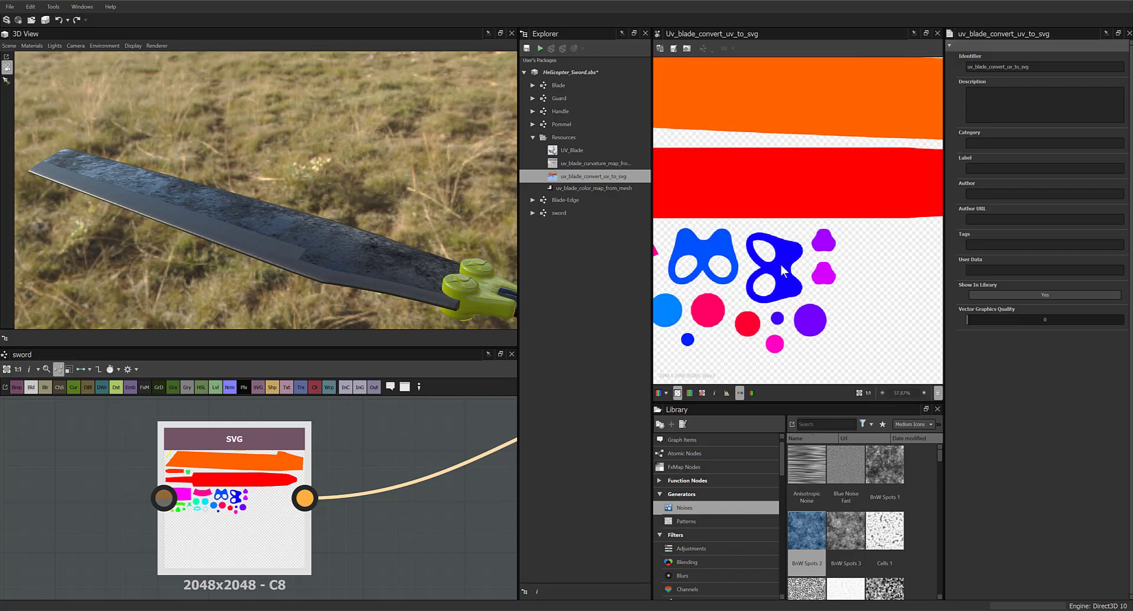
pyautogui.moveTo(828, 277); pyautogui.dragTo(840, 267, button='middle')
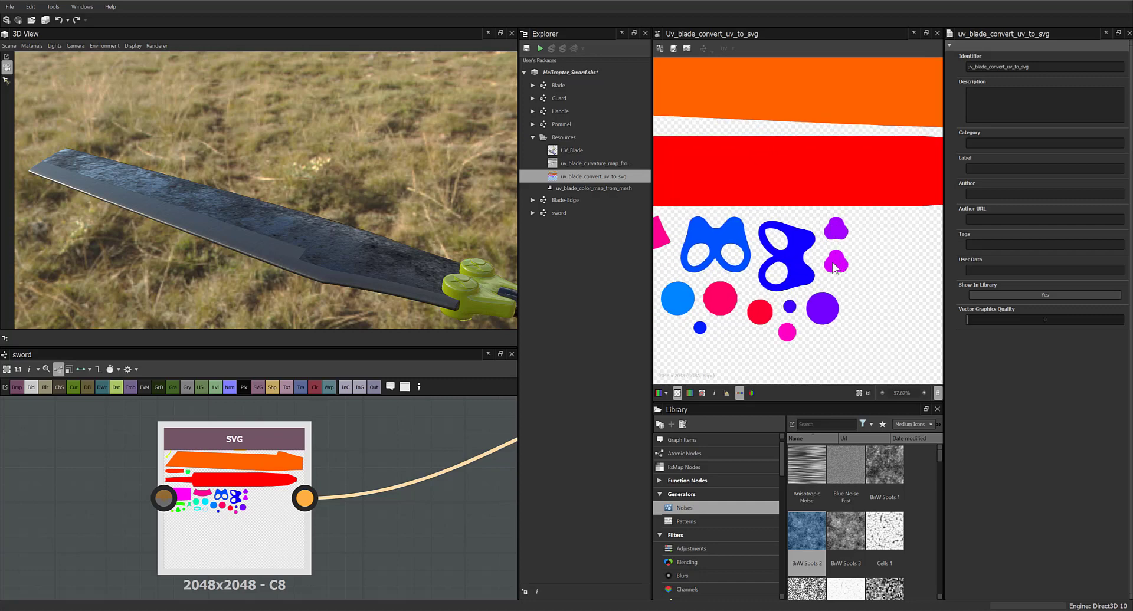
pyautogui.scroll(-5, 826, 273)
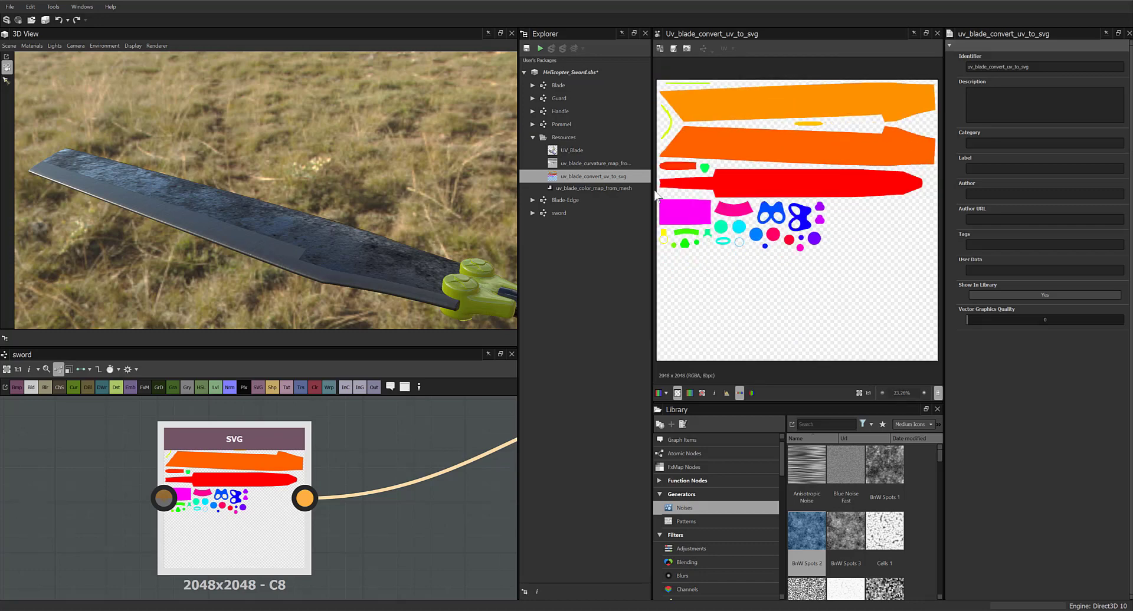
# Locate the uv_blade_convert_uv_to_svg.svg file in its folder on disk, check its file options and return to the graph
pyautogui.rightClick(609, 177)
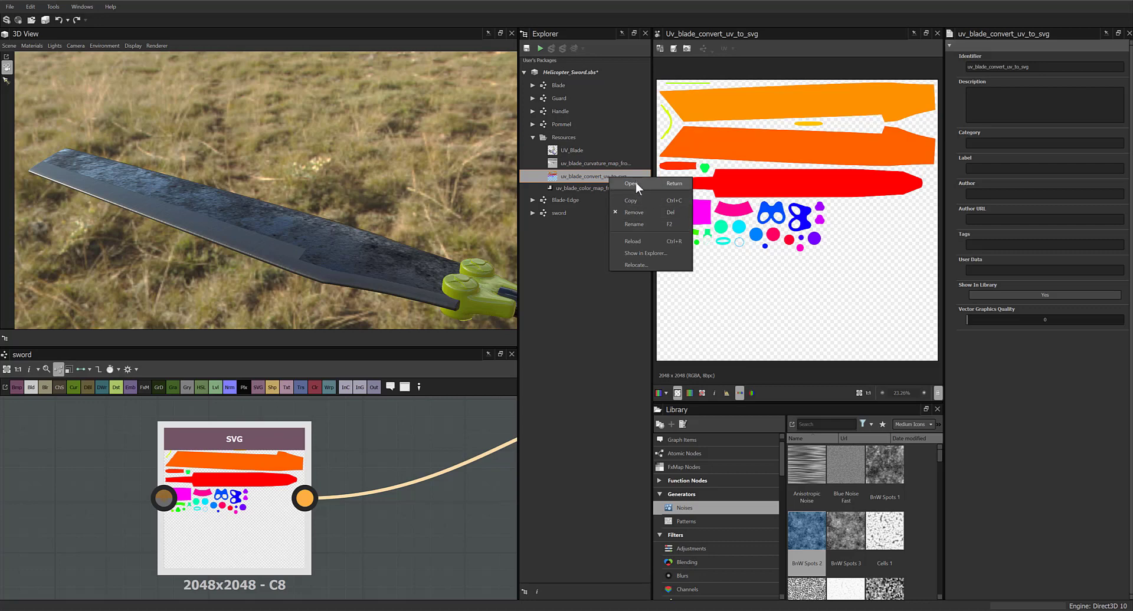
pyautogui.click(653, 253)
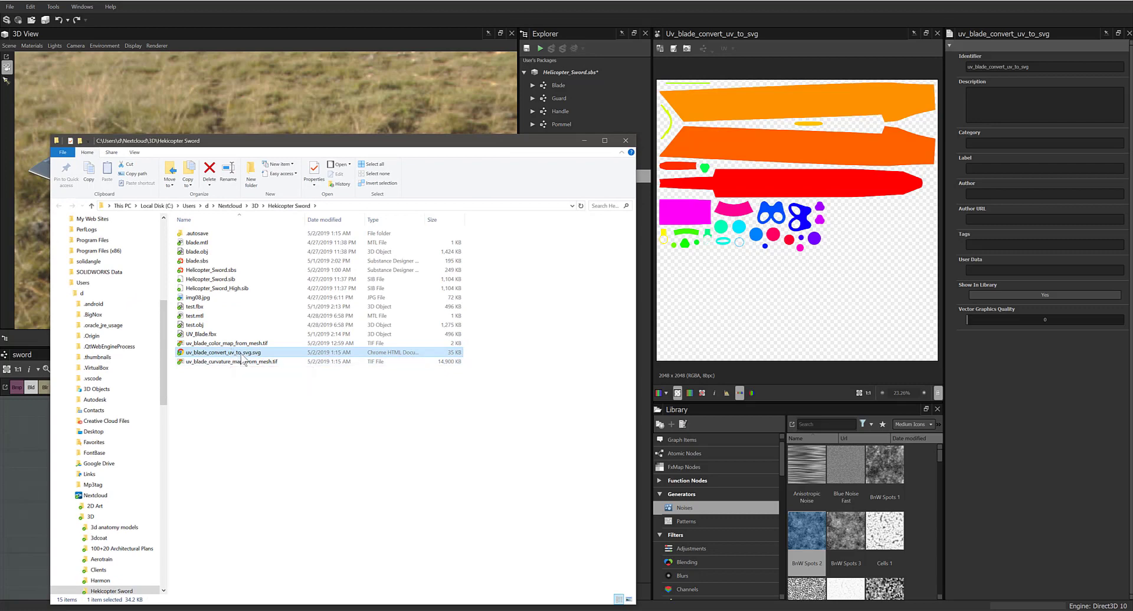
pyautogui.rightClick(230, 356)
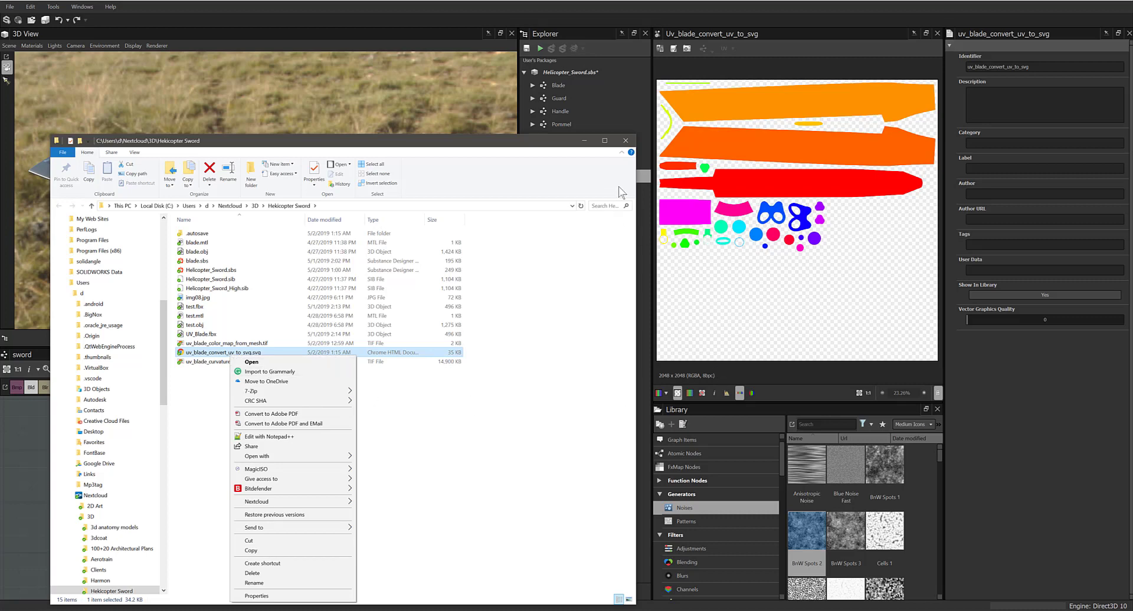
pyautogui.click(625, 140)
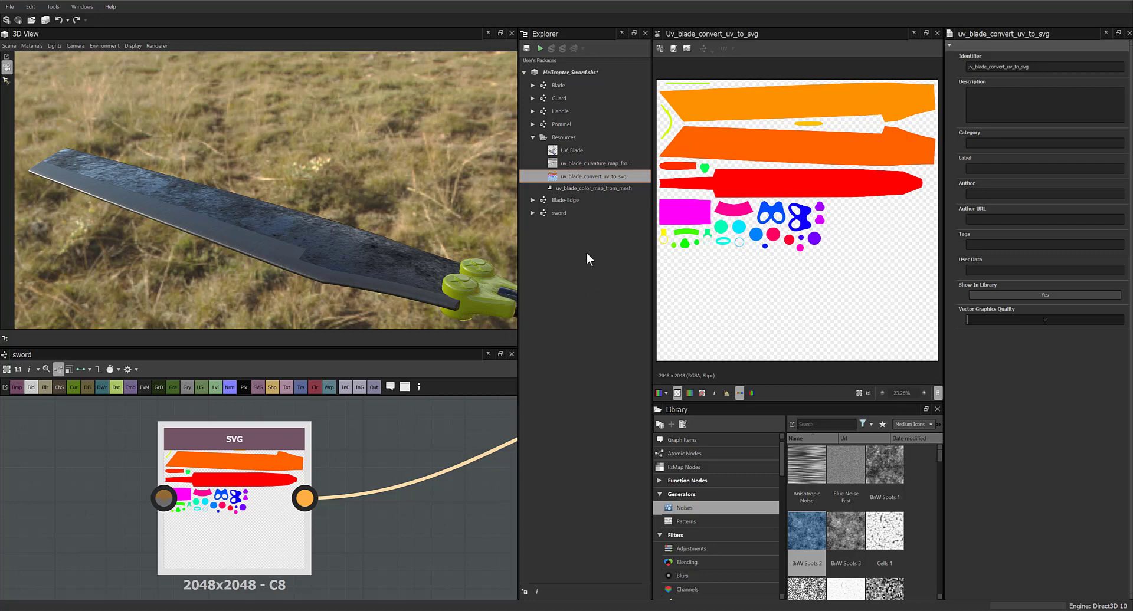
pyautogui.moveTo(445, 213); pyautogui.dragTo(381, 217)
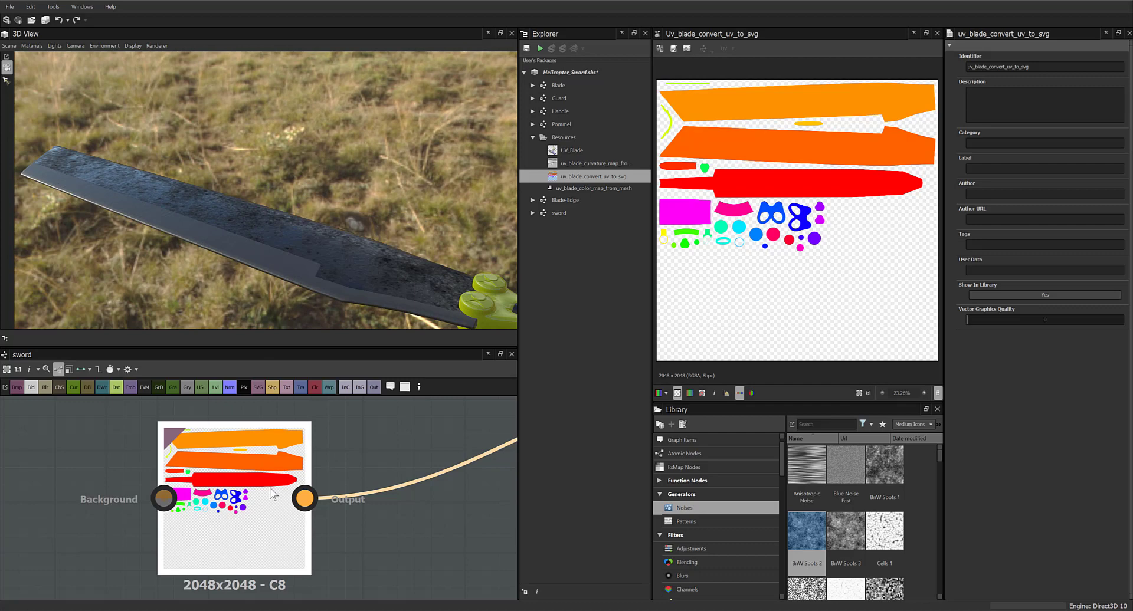
# Open the model information baking setup for the UV_Blade mesh and check its element list by Materials
pyautogui.rightClick(572, 149)
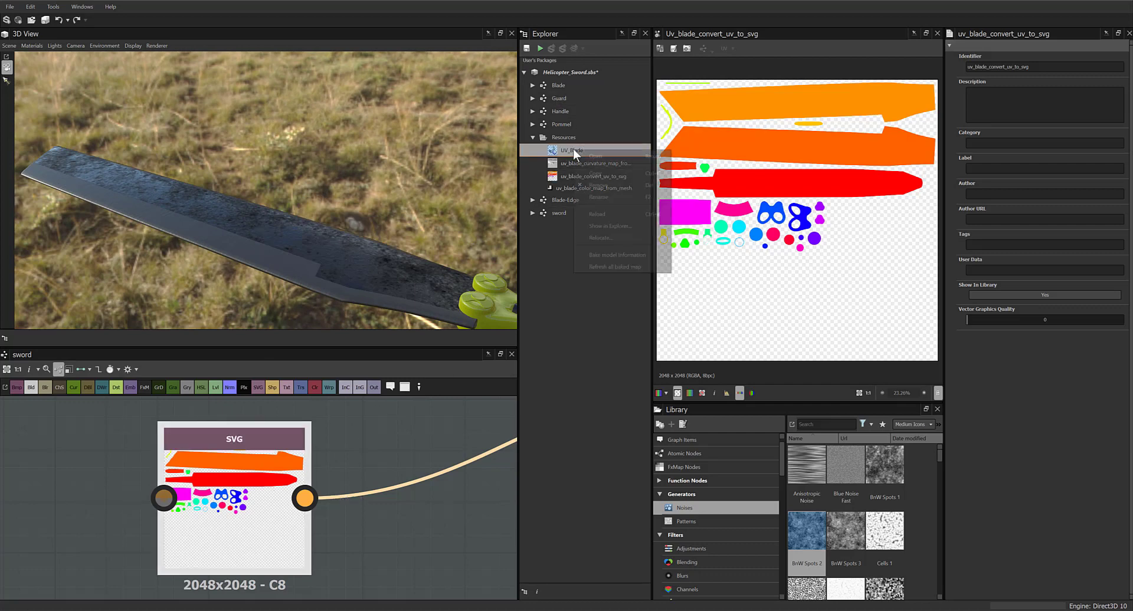
pyautogui.click(607, 257)
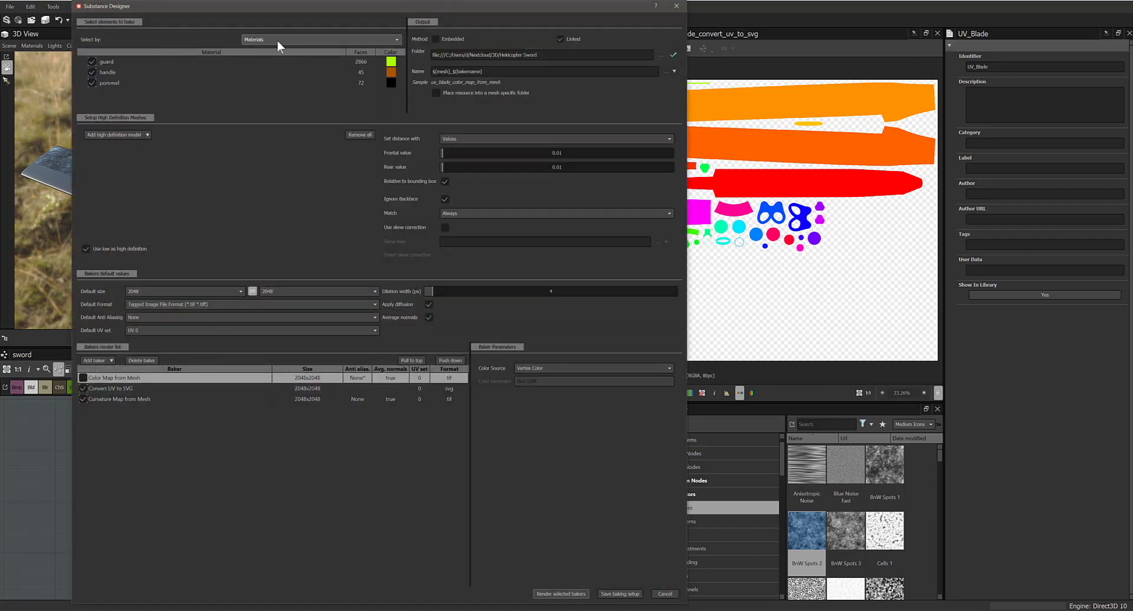
pyautogui.click(277, 40)
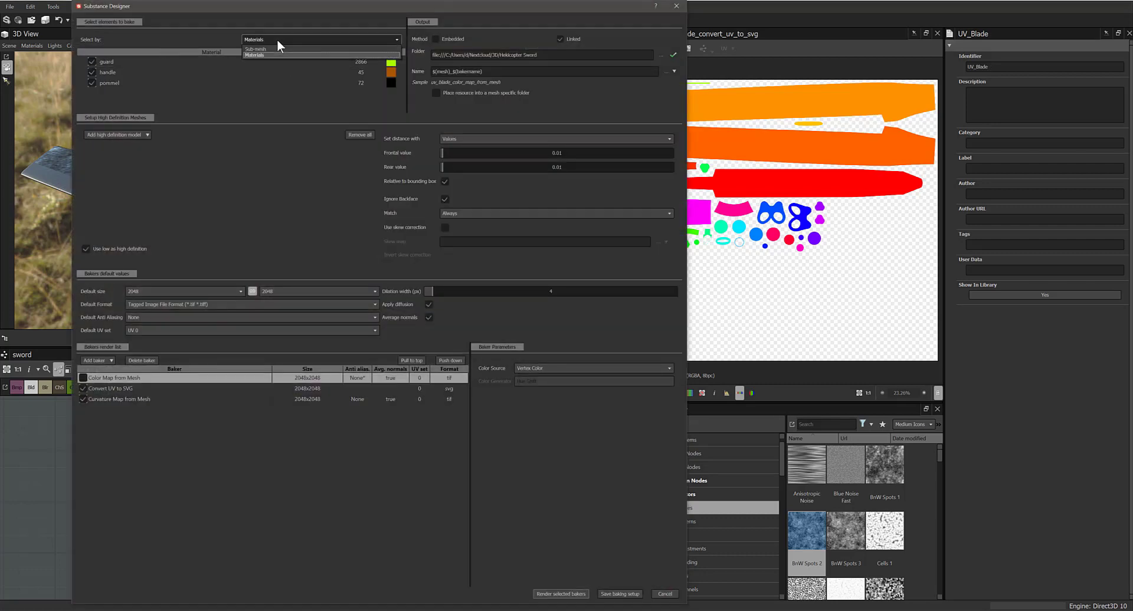
pyautogui.click(245, 95)
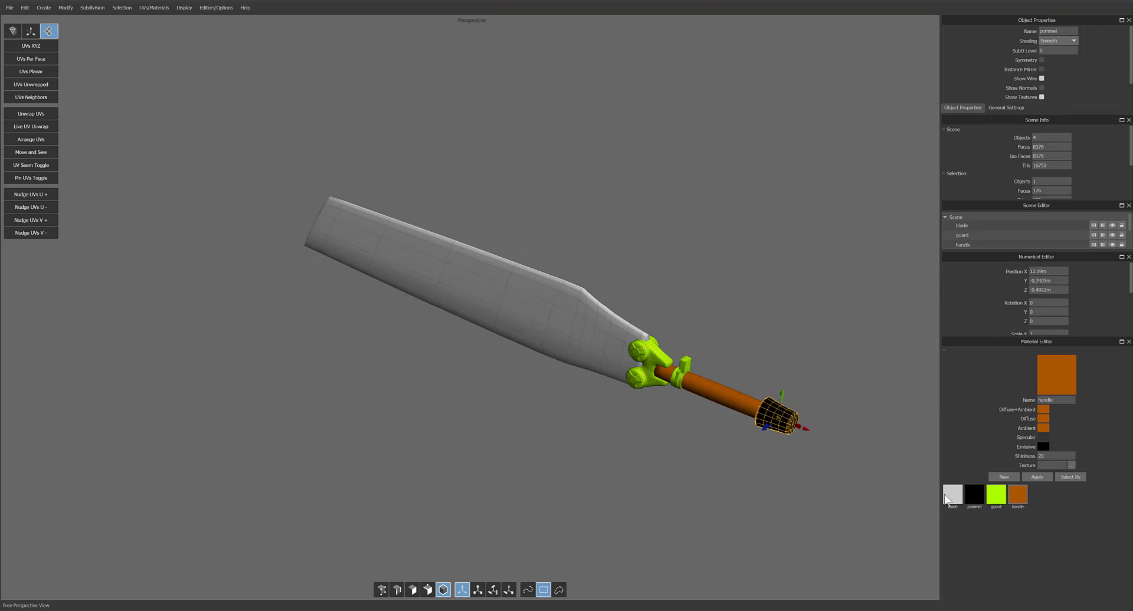
# Create a new material in Silo and try to select the faces that use the blade material
pyautogui.click(1007, 475)
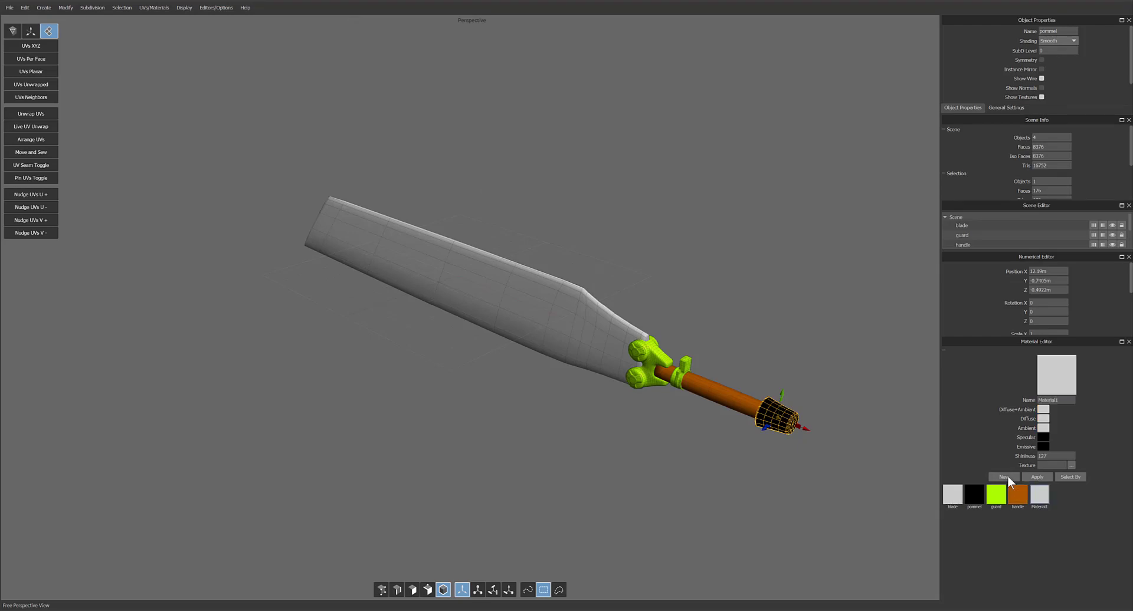
pyautogui.rightClick(1042, 505)
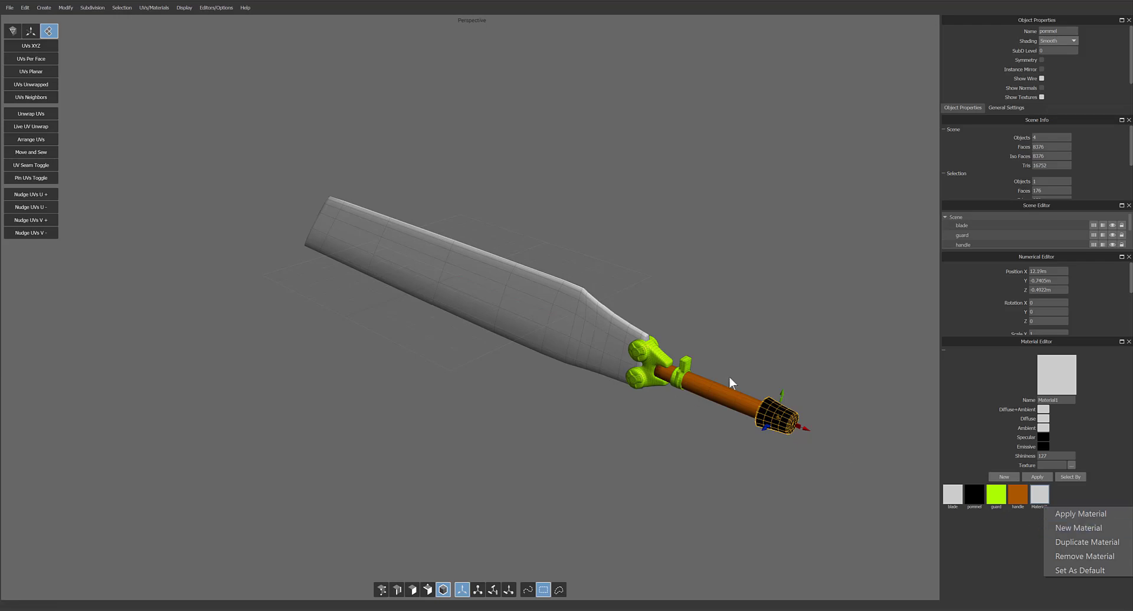
pyautogui.click(952, 495)
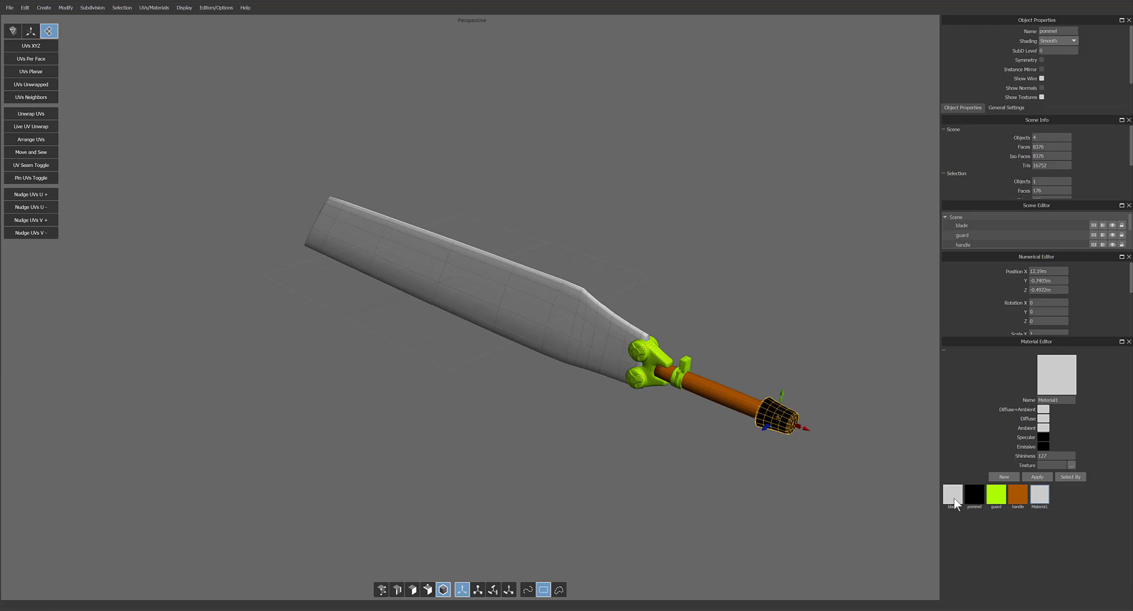
pyautogui.click(1074, 476)
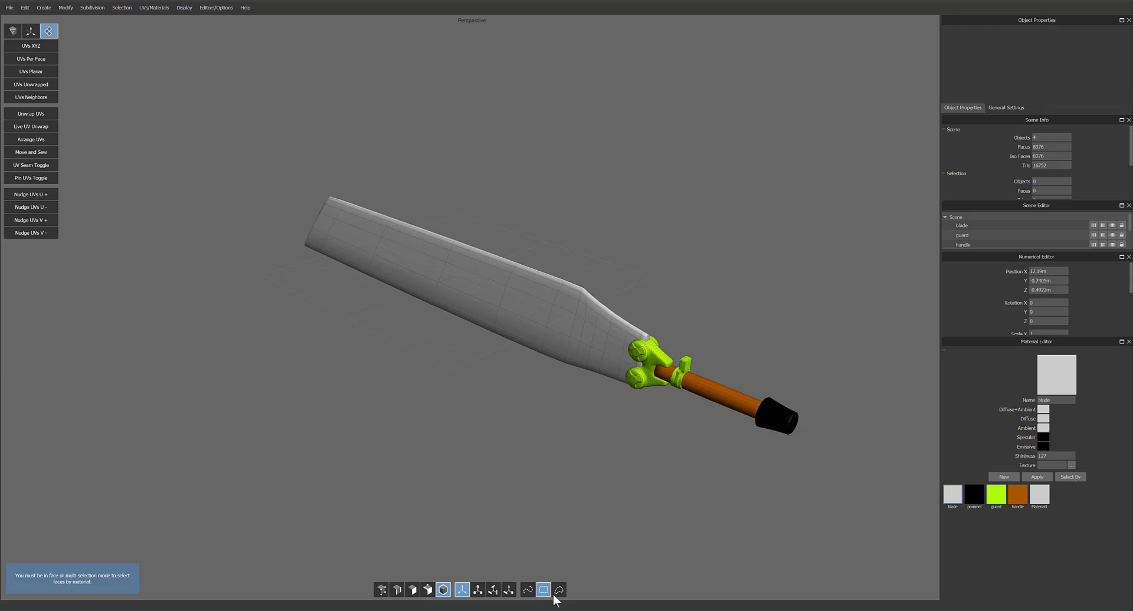
# Select the blade object and apply the new material, Material1, to it
pyautogui.click(443, 591)
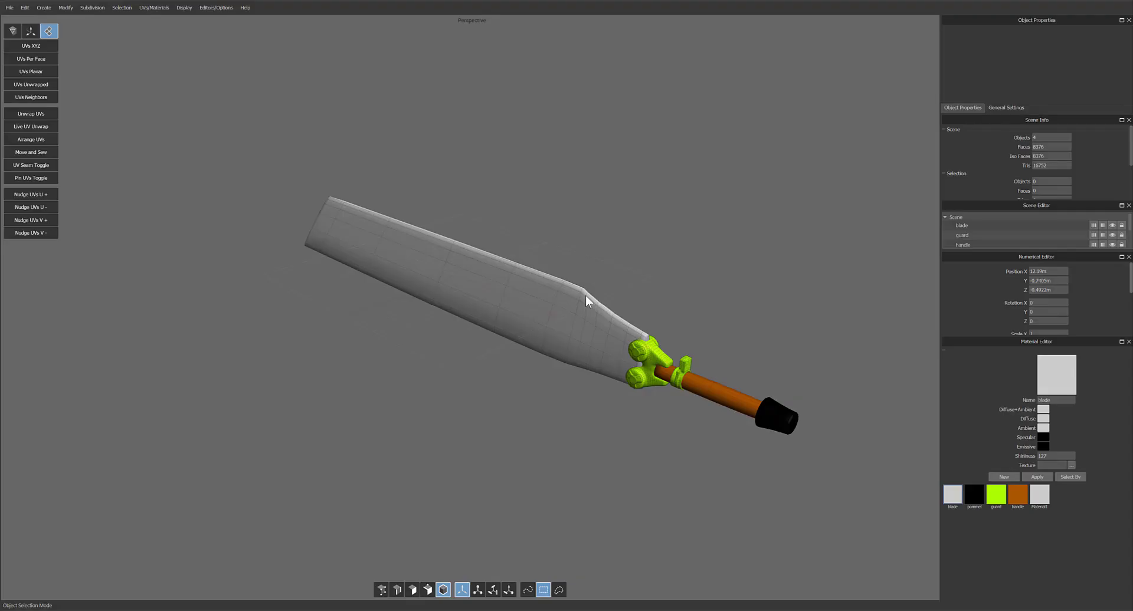
pyautogui.rightClick(586, 297)
pyautogui.click(551, 260)
pyautogui.click(554, 277)
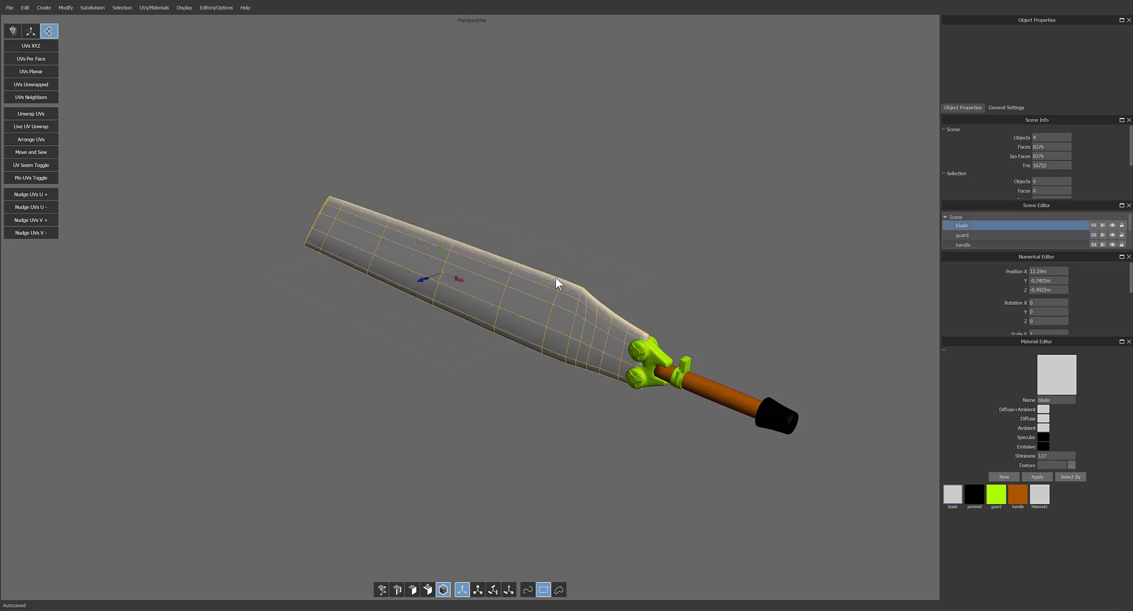
pyautogui.click(1044, 497)
pyautogui.rightClick(1044, 496)
pyautogui.click(1065, 501)
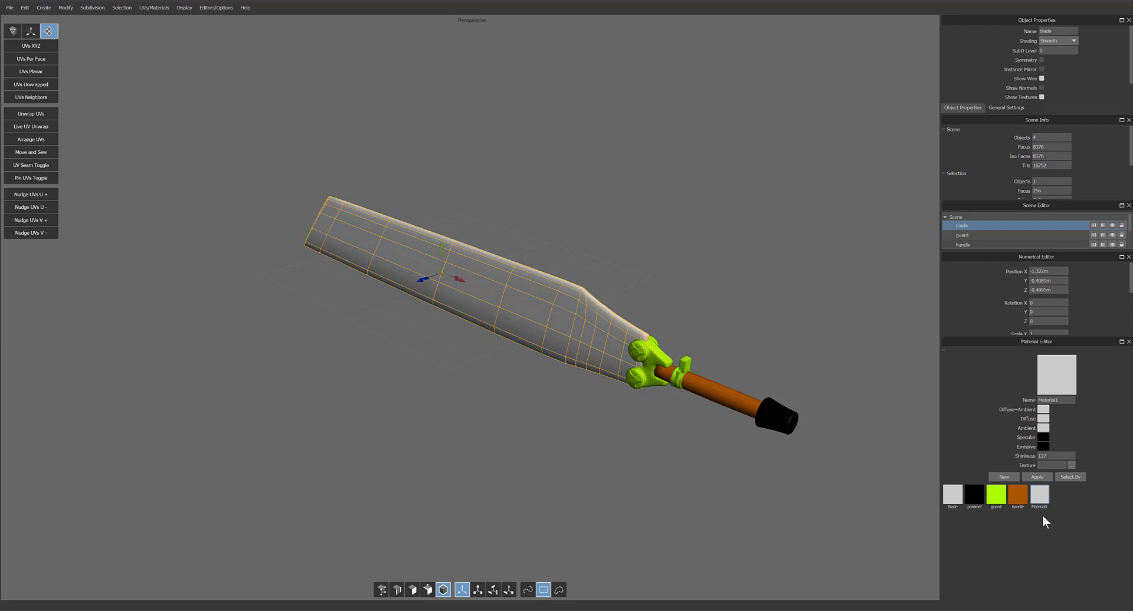
# Rename the material called blade as Default
pyautogui.rightClick(951, 505)
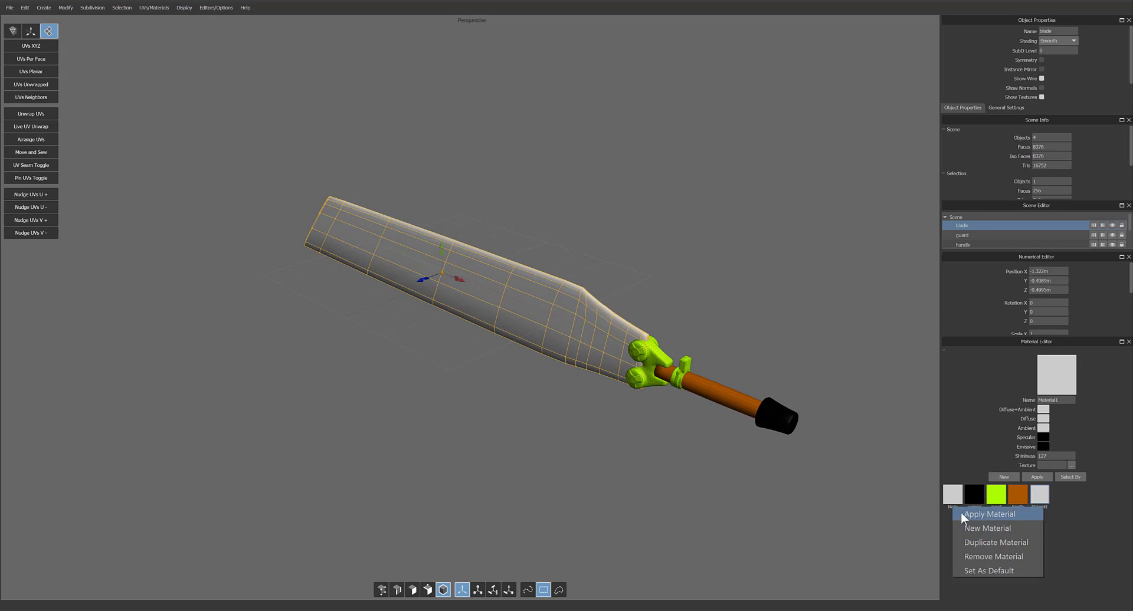
pyautogui.click(954, 499)
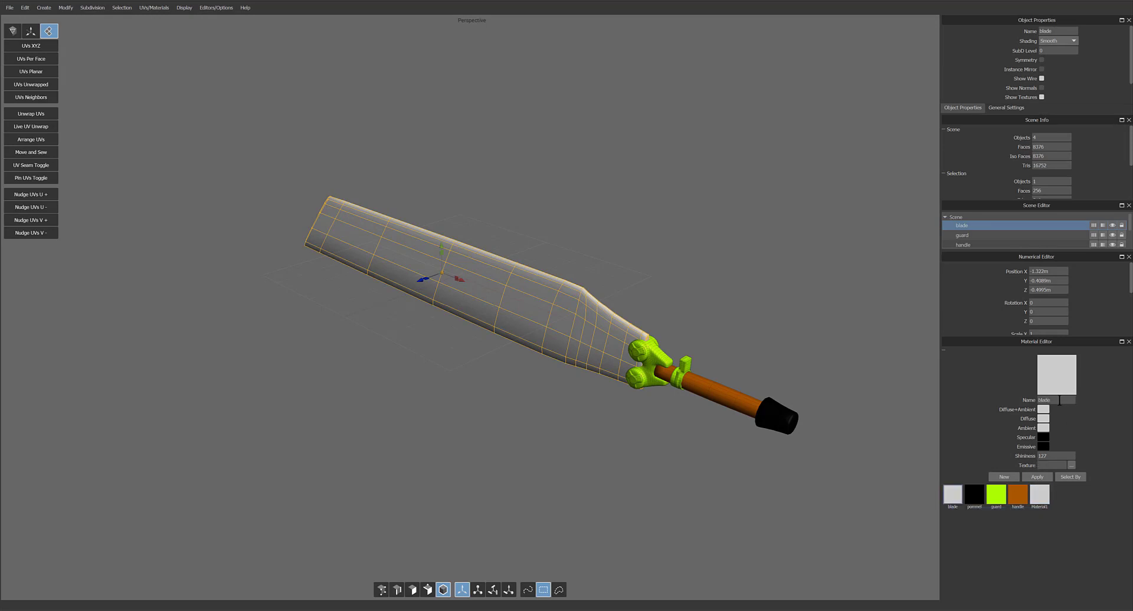
pyautogui.doubleClick(1058, 400)
pyautogui.write('Default')
# Try to rename Material1 as blade
pyautogui.click(1040, 501)
pyautogui.press('b')
pyautogui.press('l')
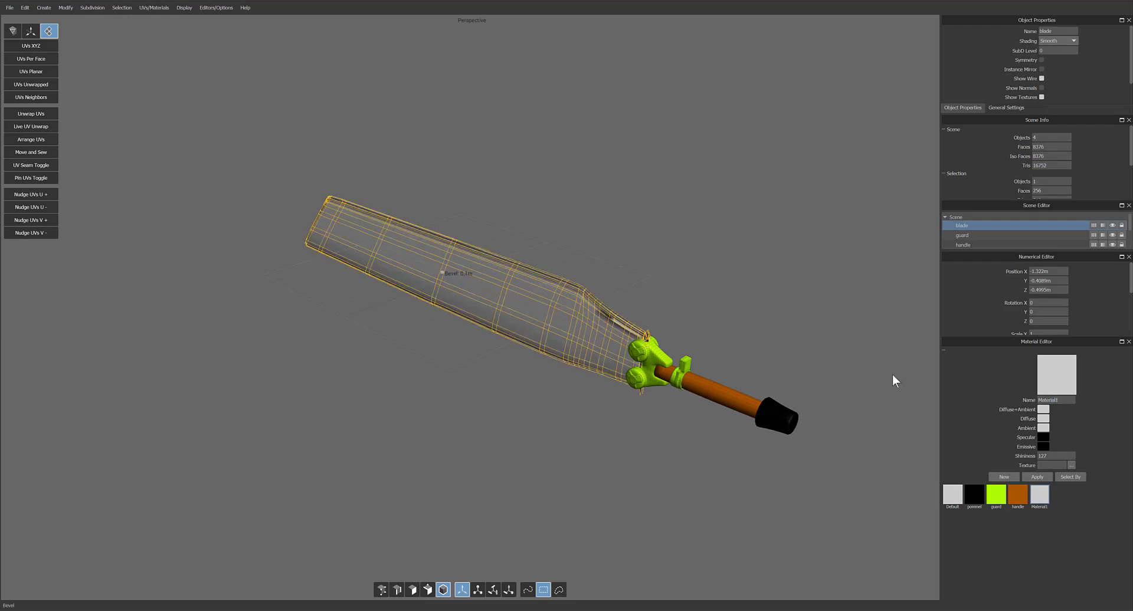
pyautogui.press('a')
pyautogui.press('d')
pyautogui.press('e')
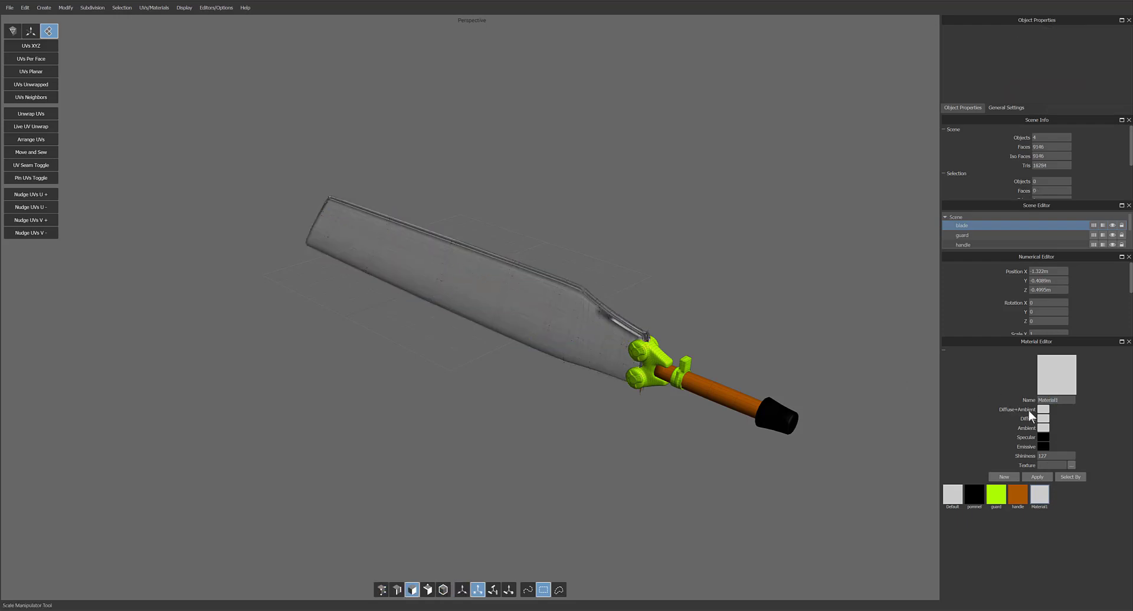
# Set the Diffuse+Ambient colour of Material1 to pink
pyautogui.click(1043, 409)
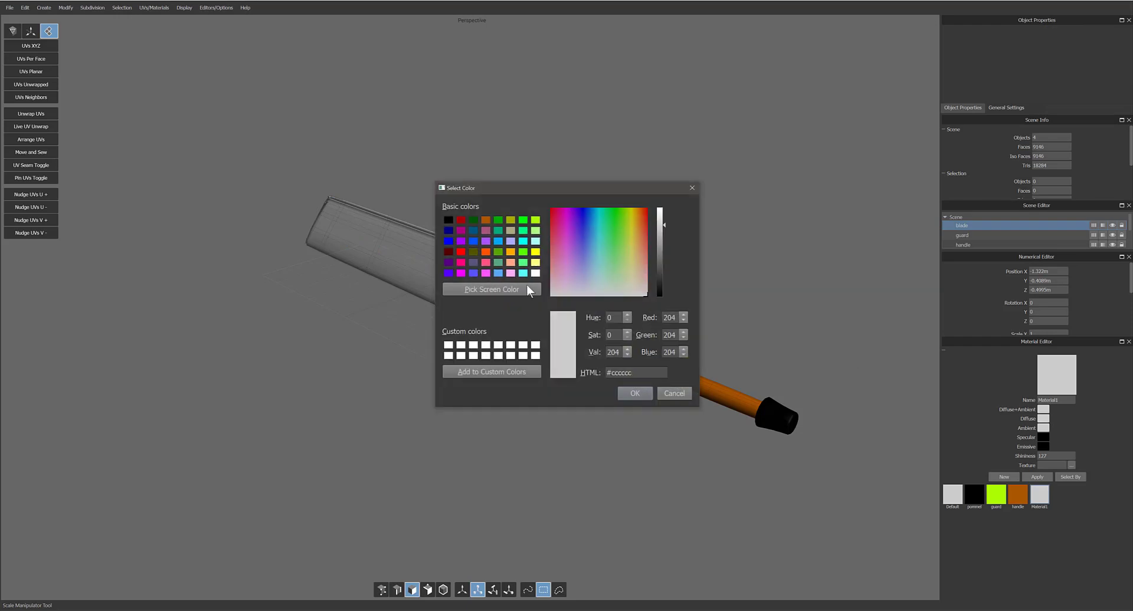
pyautogui.moveTo(563, 261); pyautogui.dragTo(560, 246)
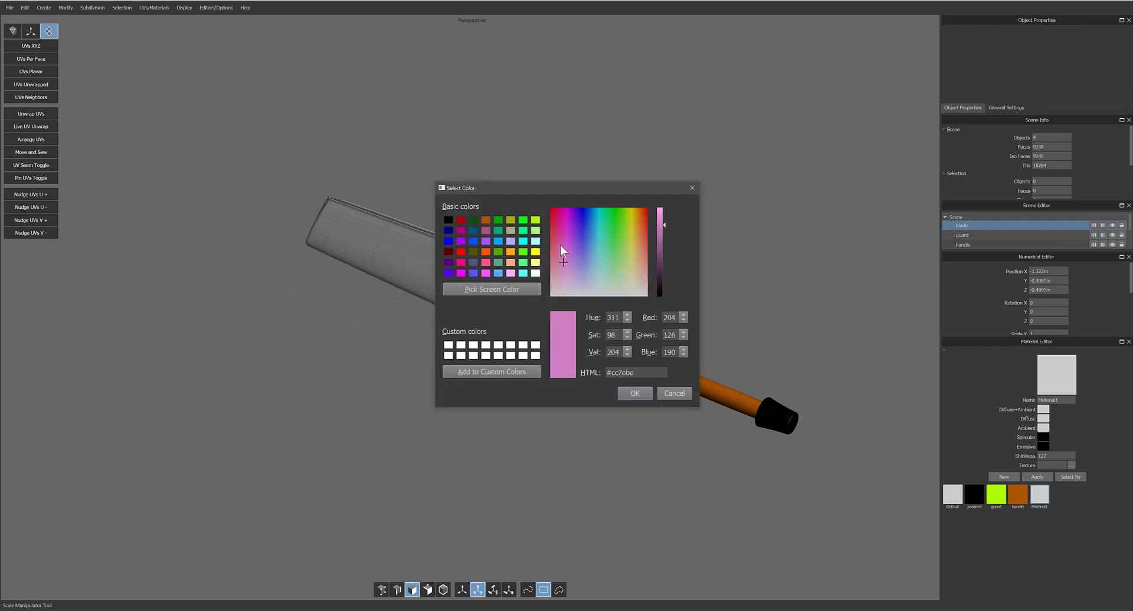
pyautogui.click(634, 392)
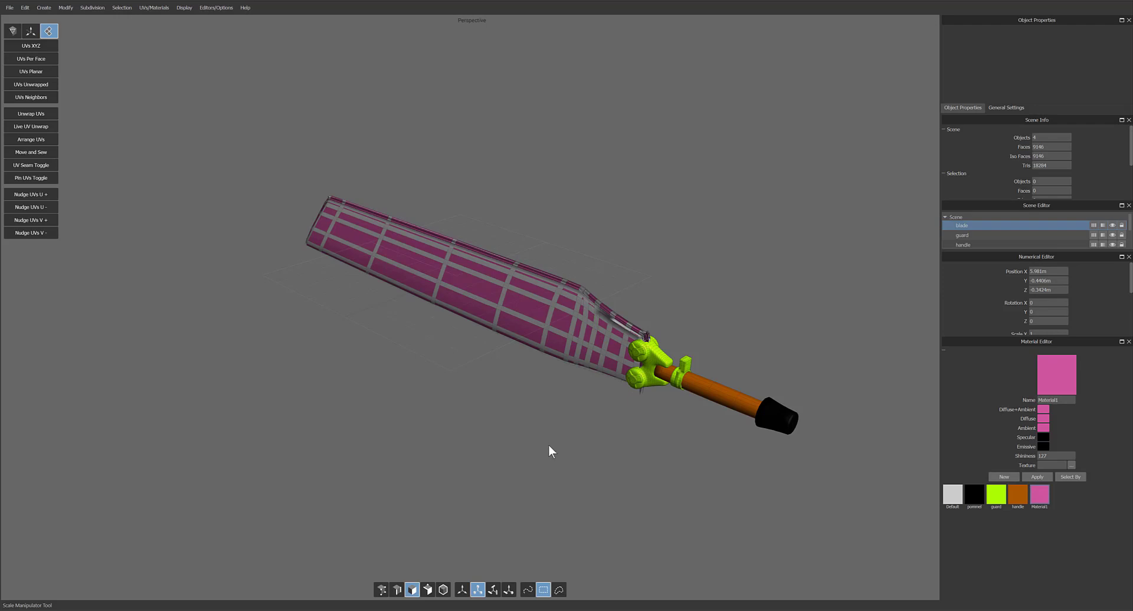
# Undo the accidental bevel on the blade and inspect the model from both sides
pyautogui.keyDown('alt'); pyautogui.moveTo(555, 459); pyautogui.dragTo(492, 456); pyautogui.keyUp('alt')
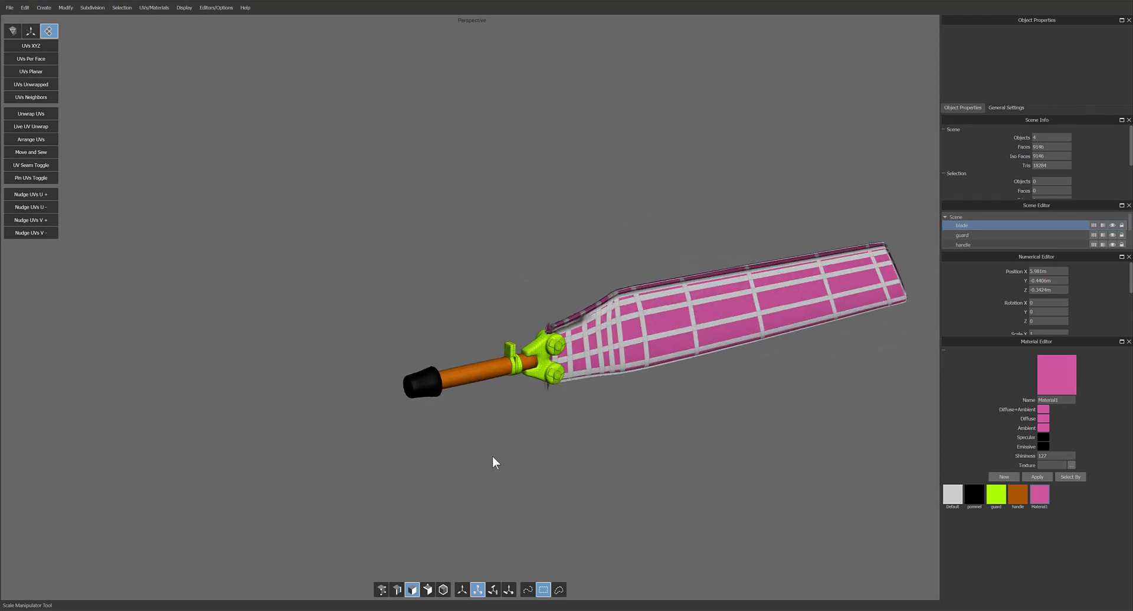
pyautogui.hotkey('ctrl', 'z')
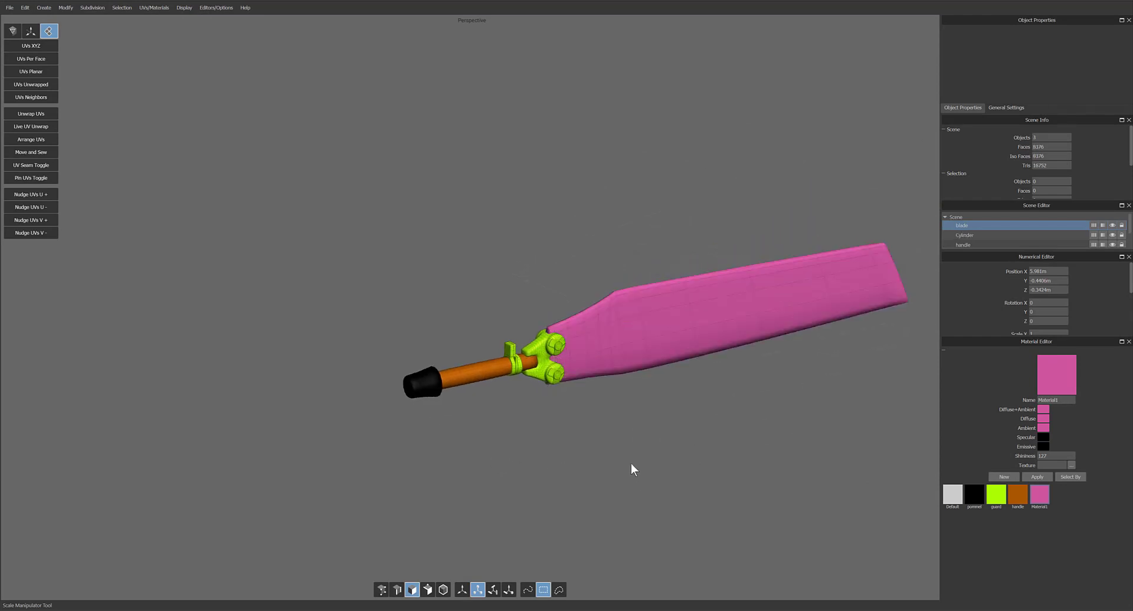
pyautogui.keyDown('alt'); pyautogui.moveTo(671, 476); pyautogui.dragTo(745, 463); pyautogui.keyUp('alt')
# Save the scene as the FBX file Scene.fbx in the Hekicopter Sword folder and switch back to the Substance Designer baking setup
pyautogui.click(9, 7)
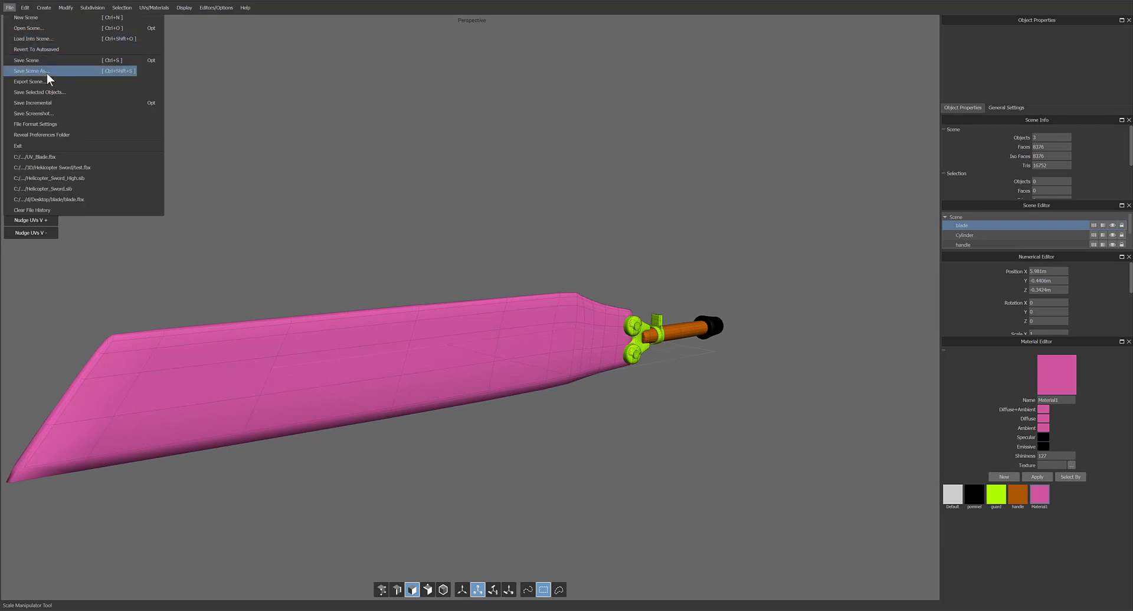
pyautogui.click(47, 73)
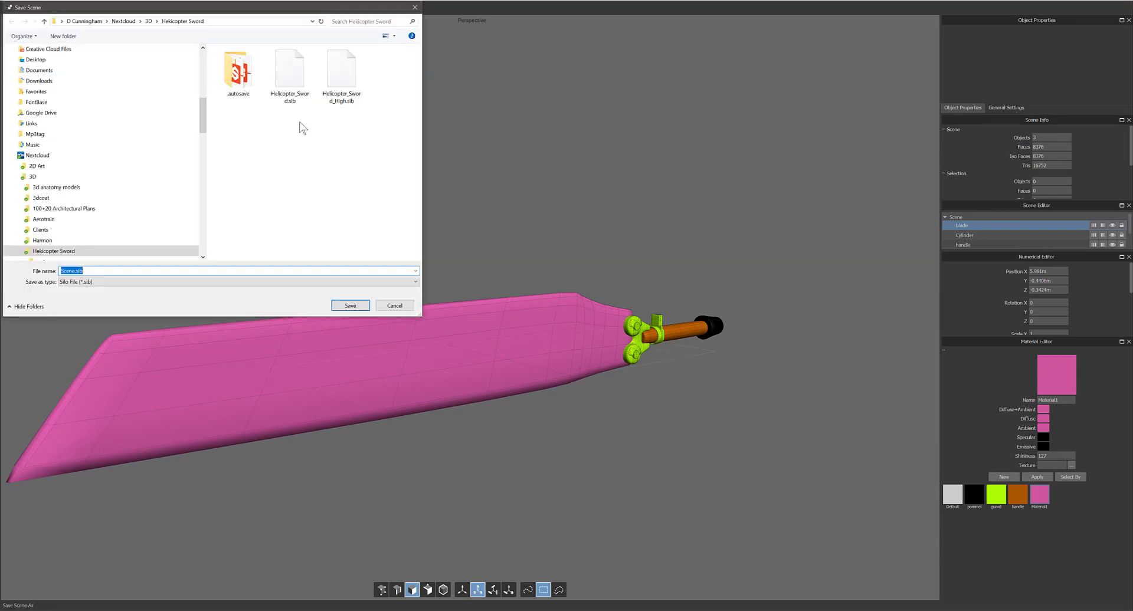
pyautogui.click(122, 283)
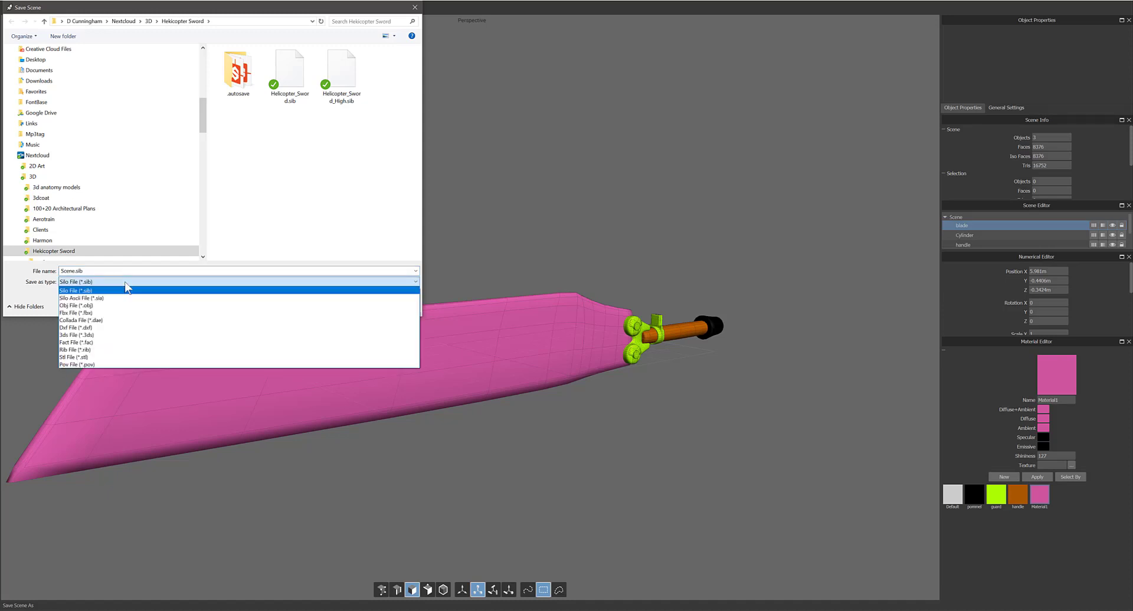
pyautogui.click(98, 313)
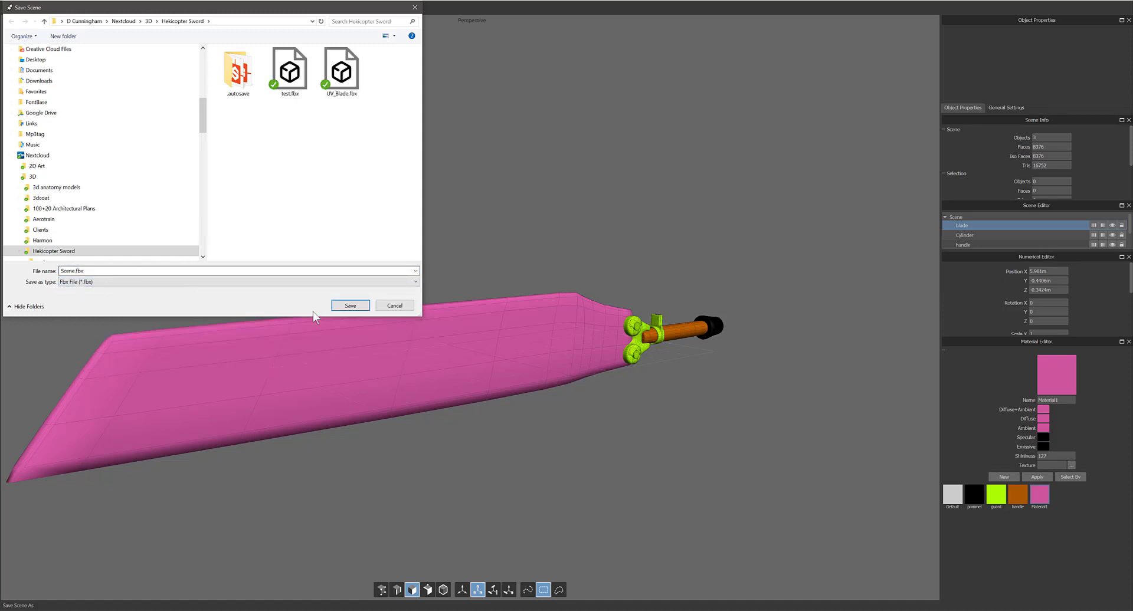
pyautogui.click(350, 306)
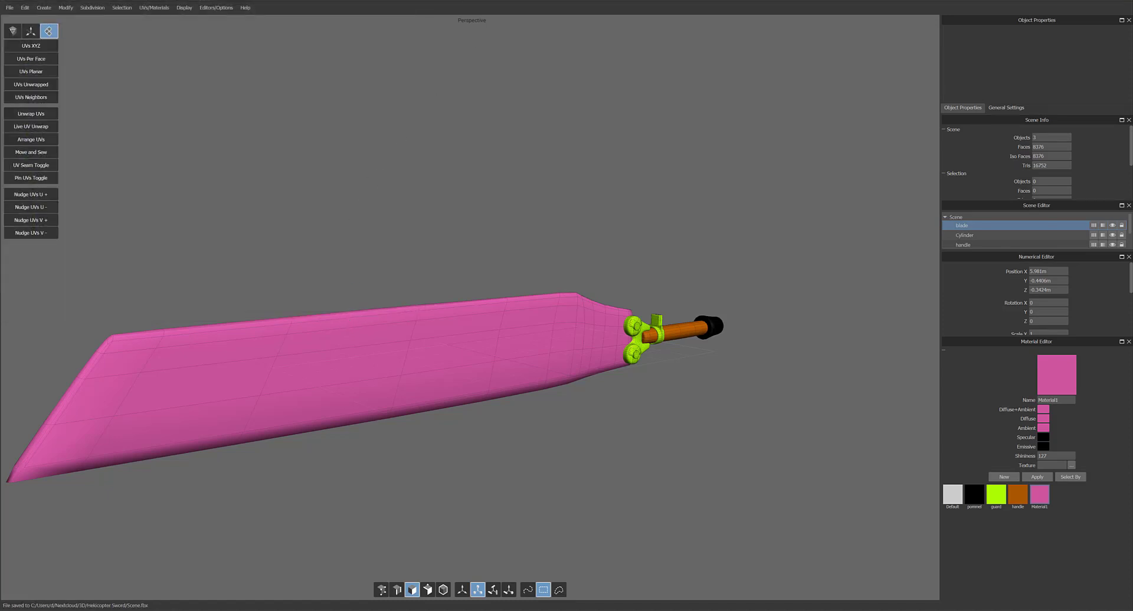
pyautogui.hotkey('alt', 'Tab')
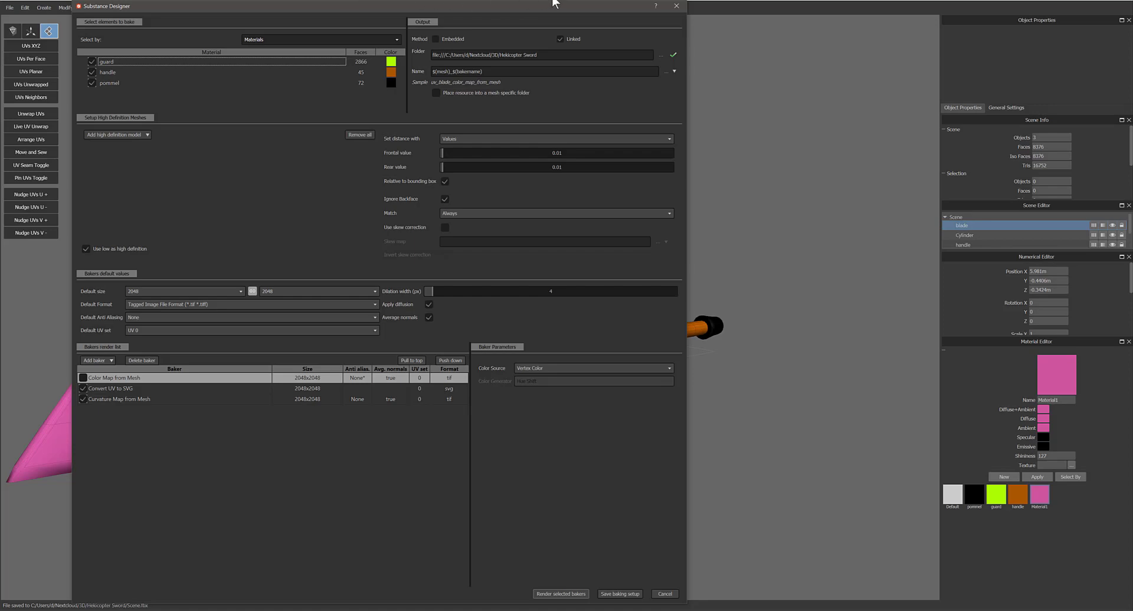
# Close the old baking setup and link the 3D mesh Scene.fbx into the Resources folder
pyautogui.click(676, 5)
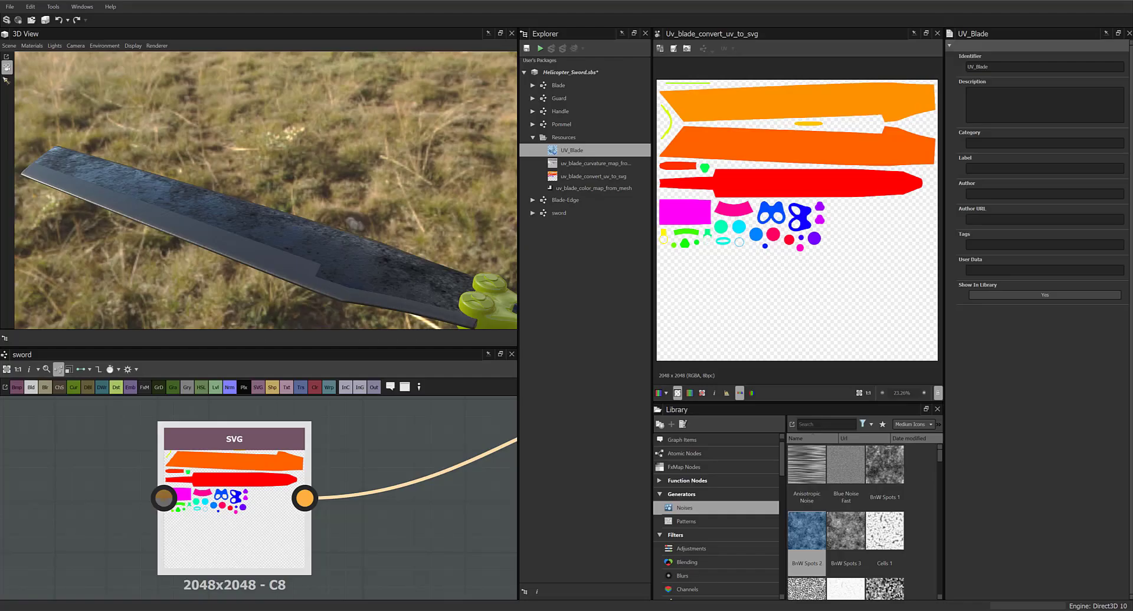
pyautogui.rightClick(571, 137)
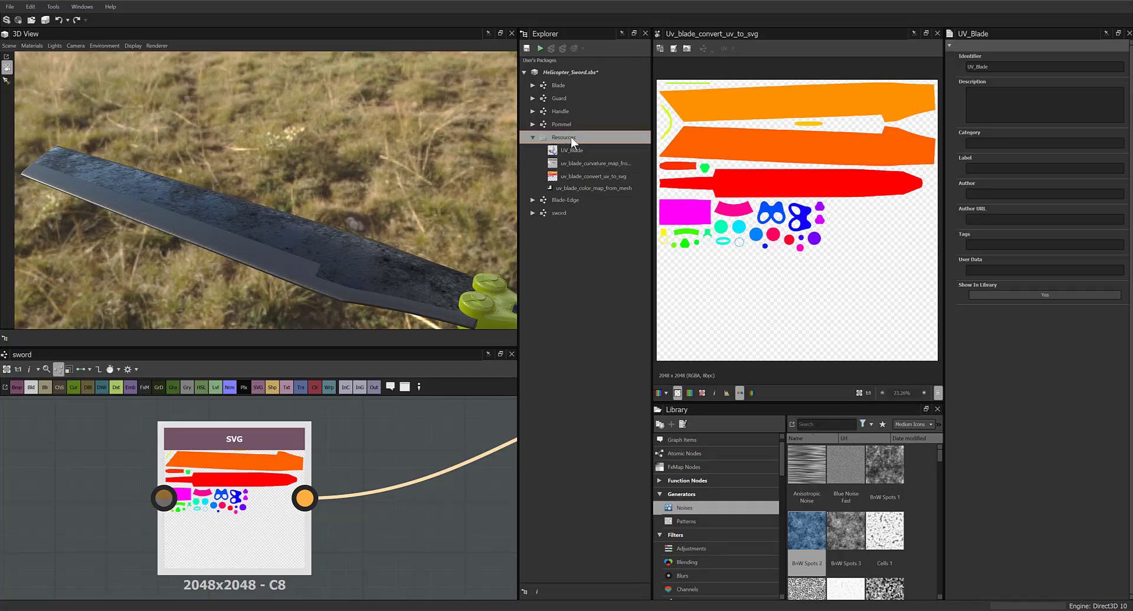
pyautogui.moveTo(623, 170)
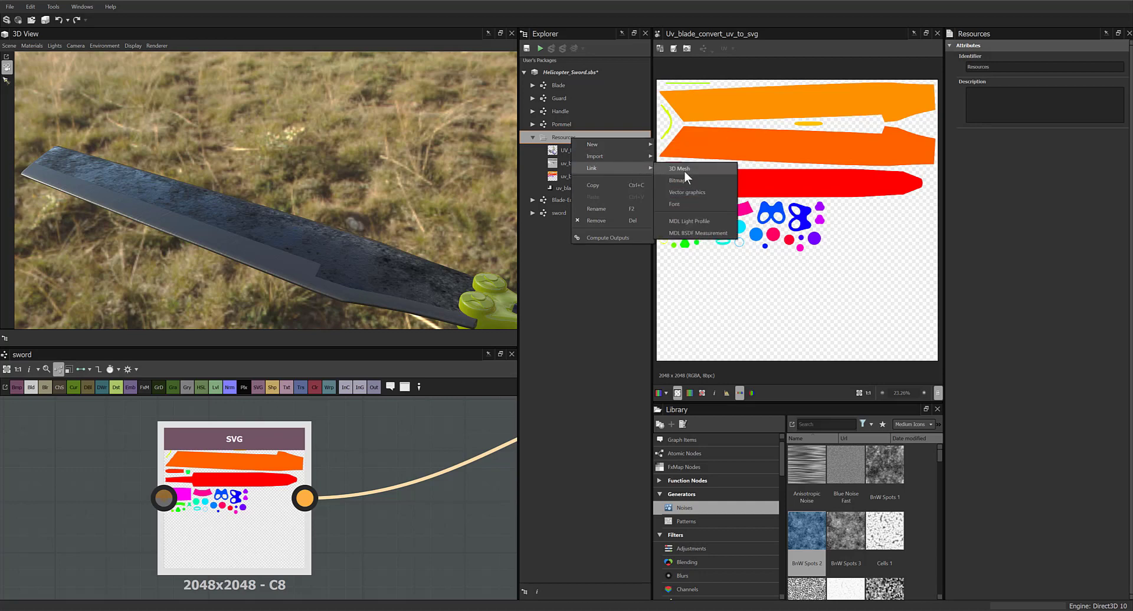
pyautogui.click(685, 172)
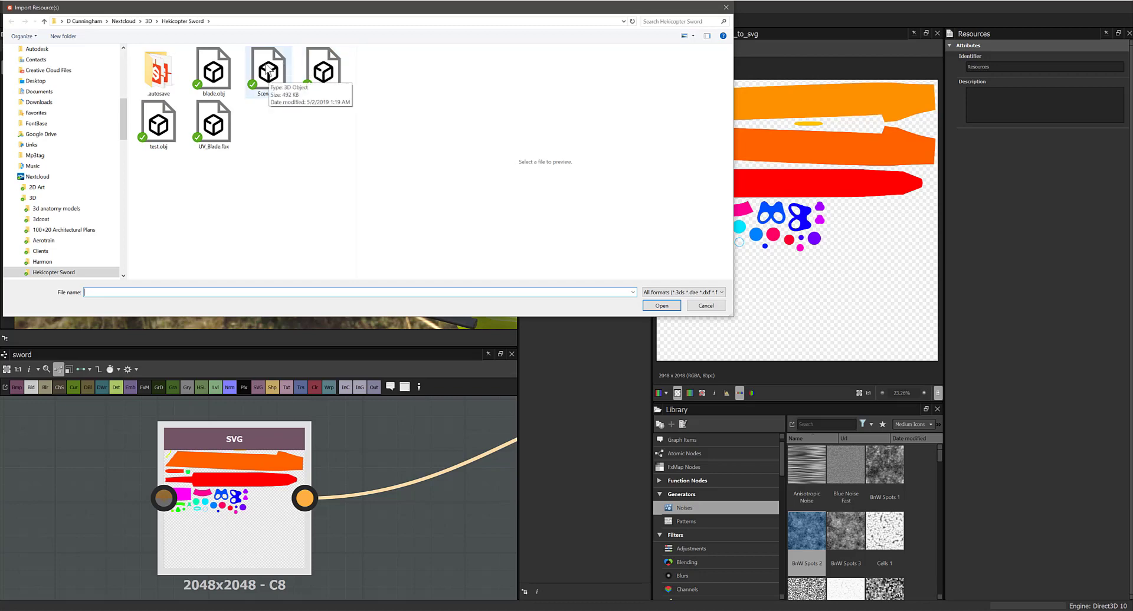
pyautogui.click(281, 81)
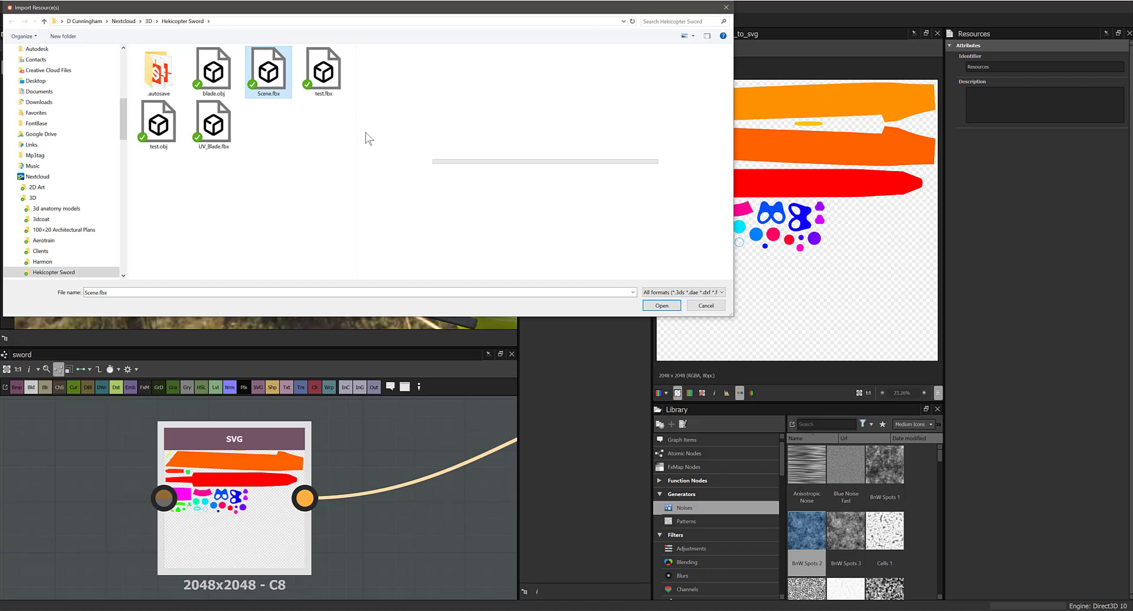
pyautogui.click(664, 305)
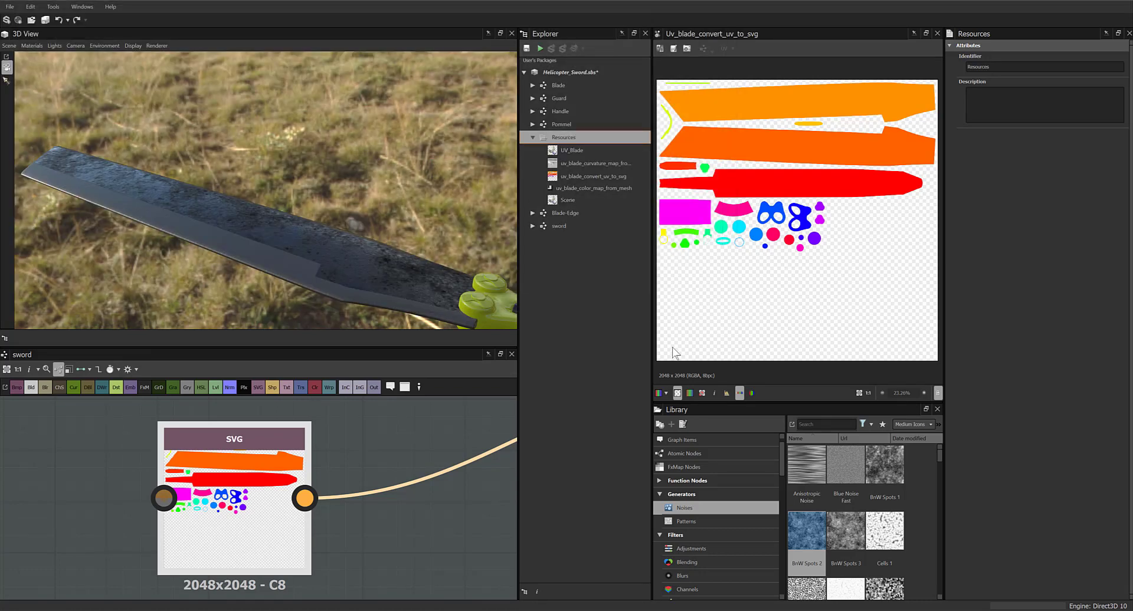
# Open the baking setup for the Scene mesh and include the handle, Material1 and pommel materials alongside the guard
pyautogui.click(568, 201)
pyautogui.rightClick(568, 200)
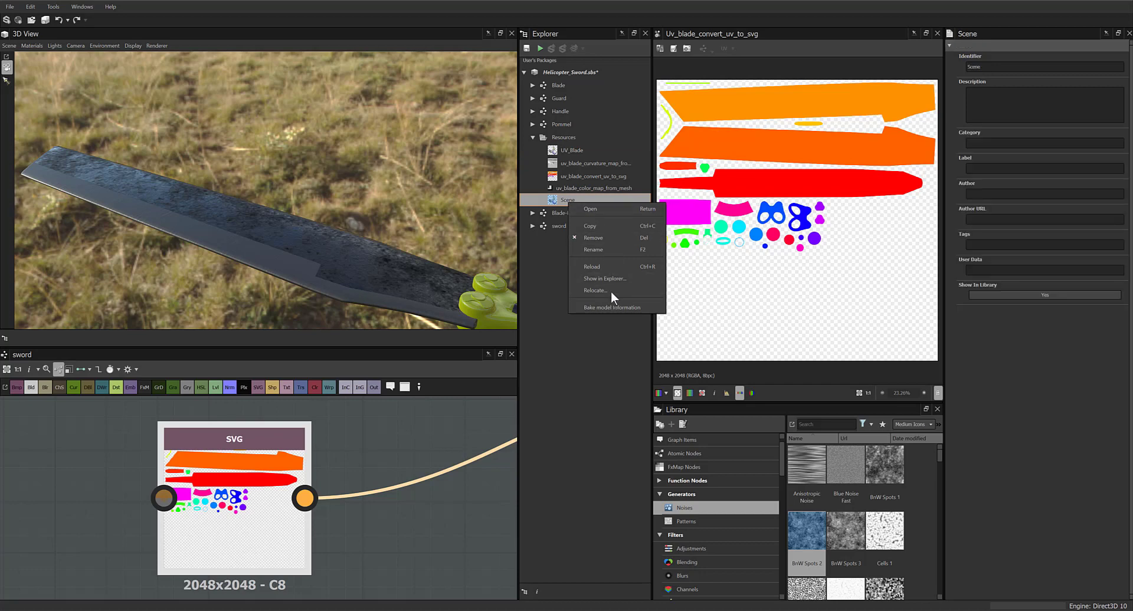
pyautogui.click(609, 307)
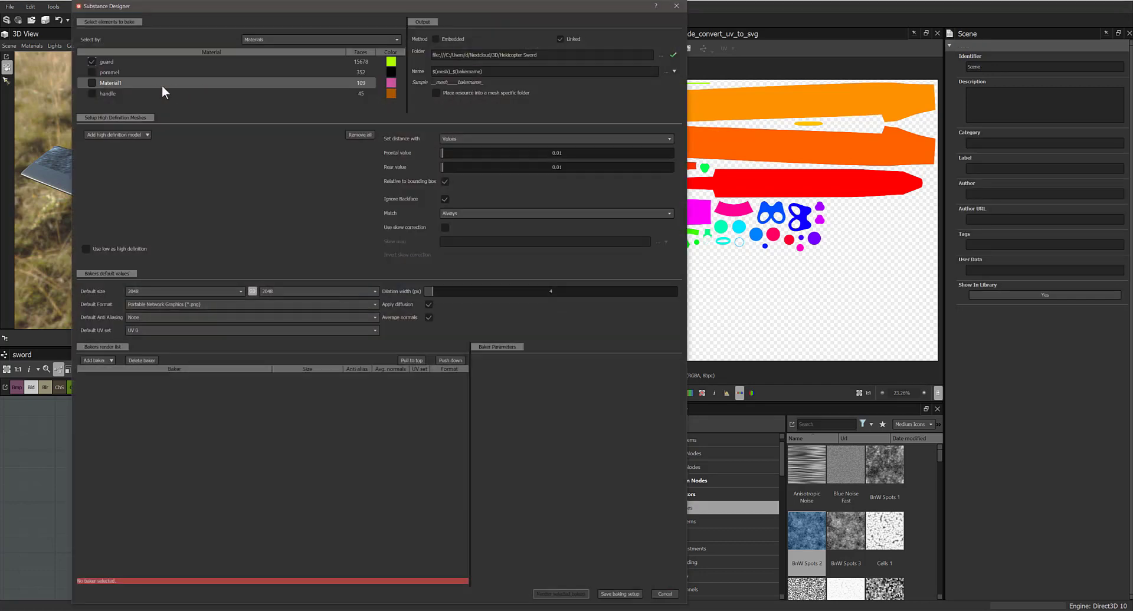
pyautogui.click(92, 93)
pyautogui.click(92, 82)
pyautogui.click(91, 72)
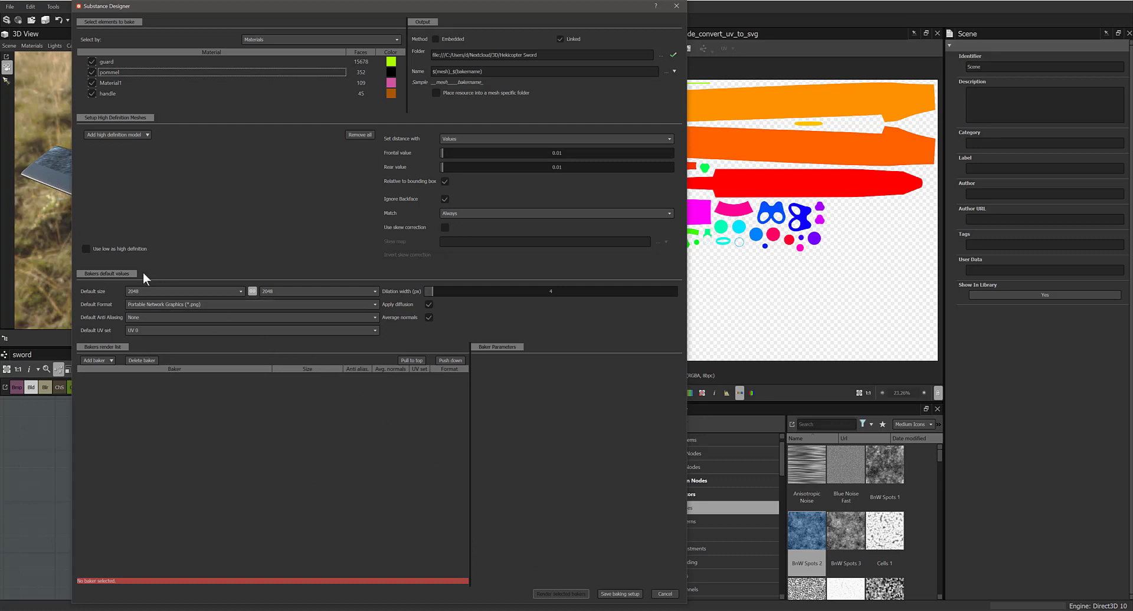
# Add a Convert UV to SVG baker, render it for the Scene mesh and close the baking setup
pyautogui.click(101, 359)
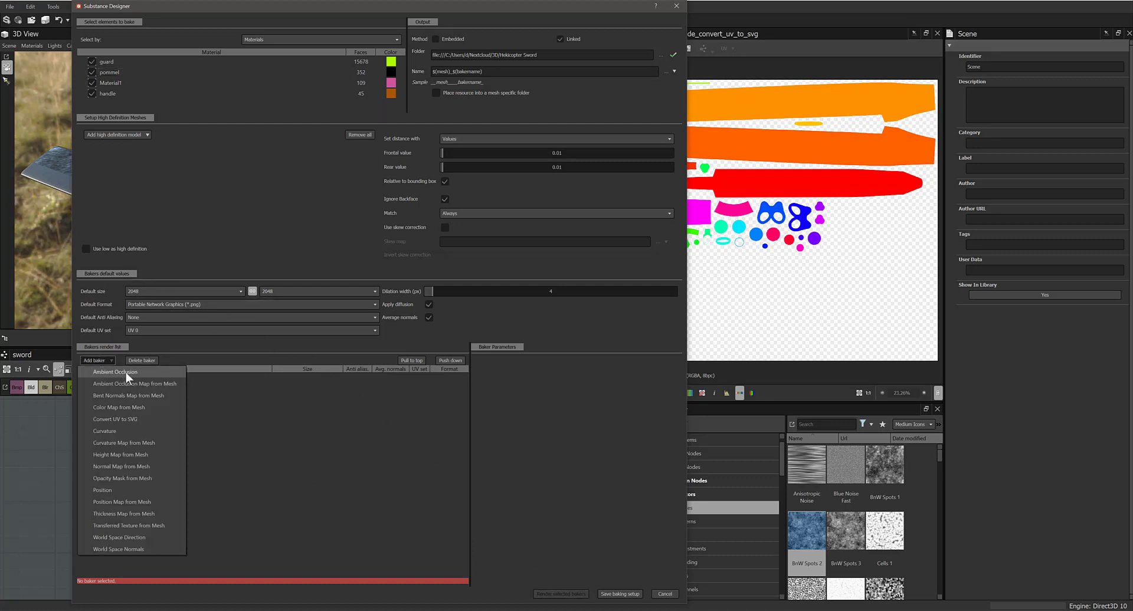
pyautogui.click(147, 419)
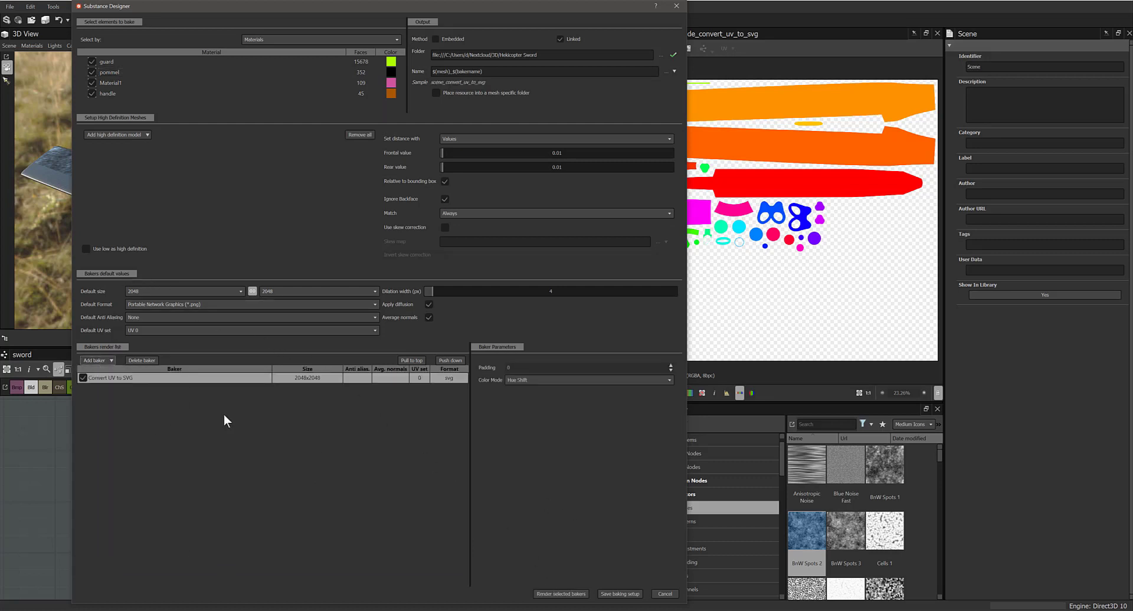
pyautogui.click(560, 593)
pyautogui.click(680, 7)
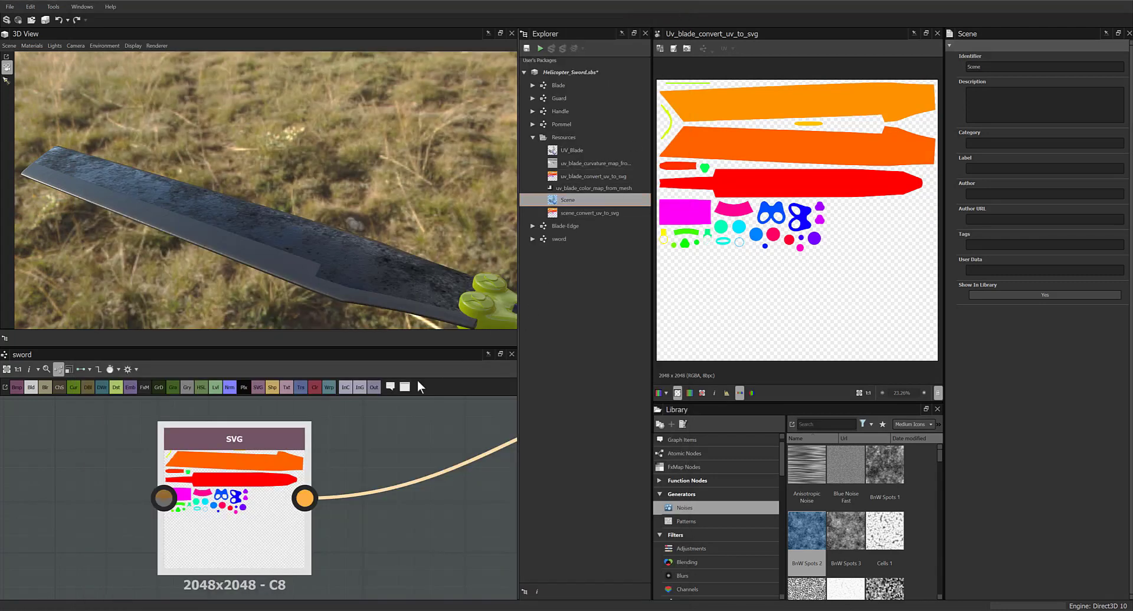
# View the newly baked scene_convert_uv_to_svg map and compare it with the uv_blade_convert_uv_to_svg resource
pyautogui.click(598, 215)
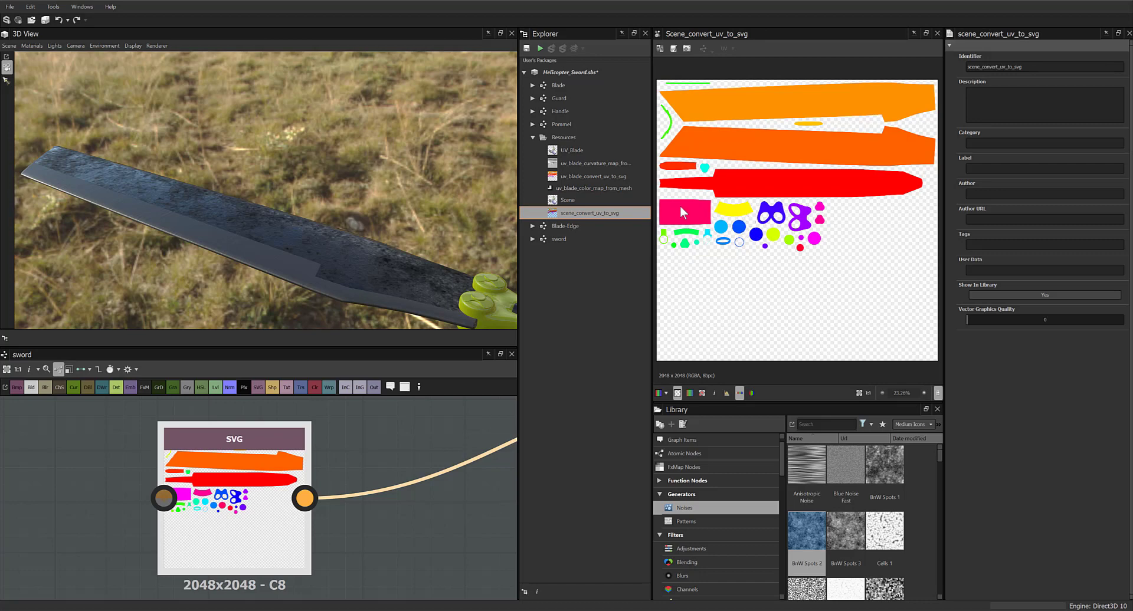
pyautogui.click(572, 175)
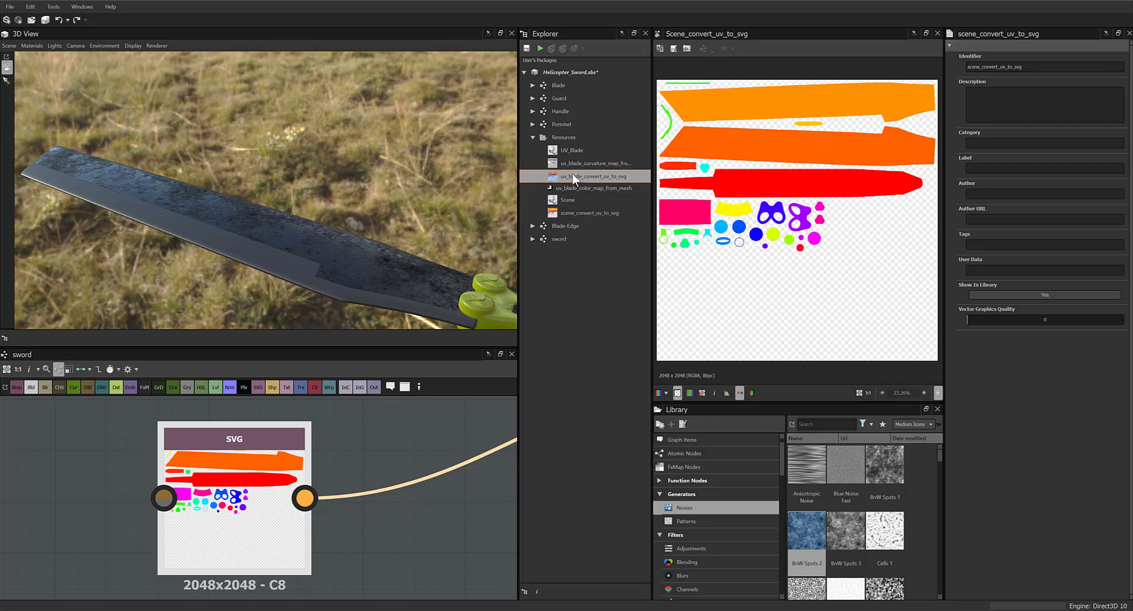
pyautogui.click(575, 211)
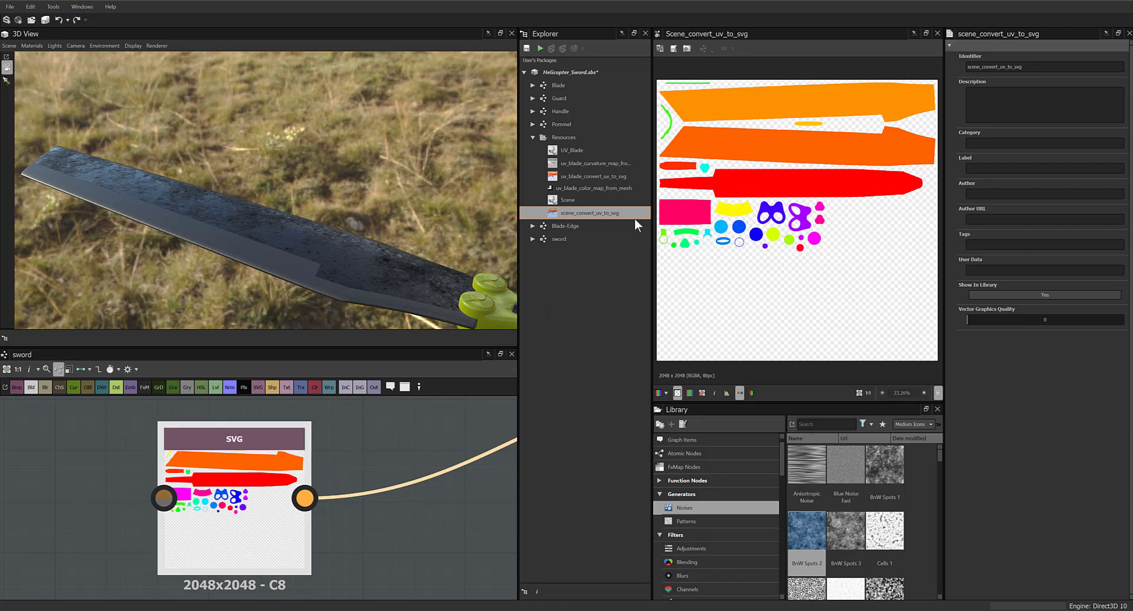
# Reopen the Scene mesh's baking setup and list its elements to bake by sub-mesh
pyautogui.rightClick(562, 199)
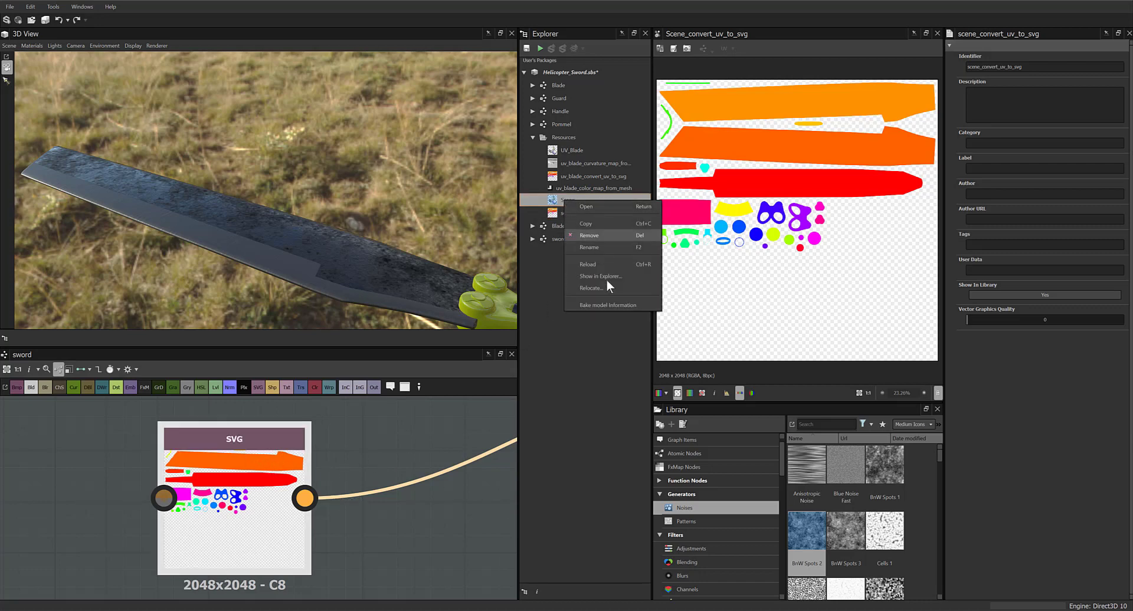
pyautogui.click(610, 302)
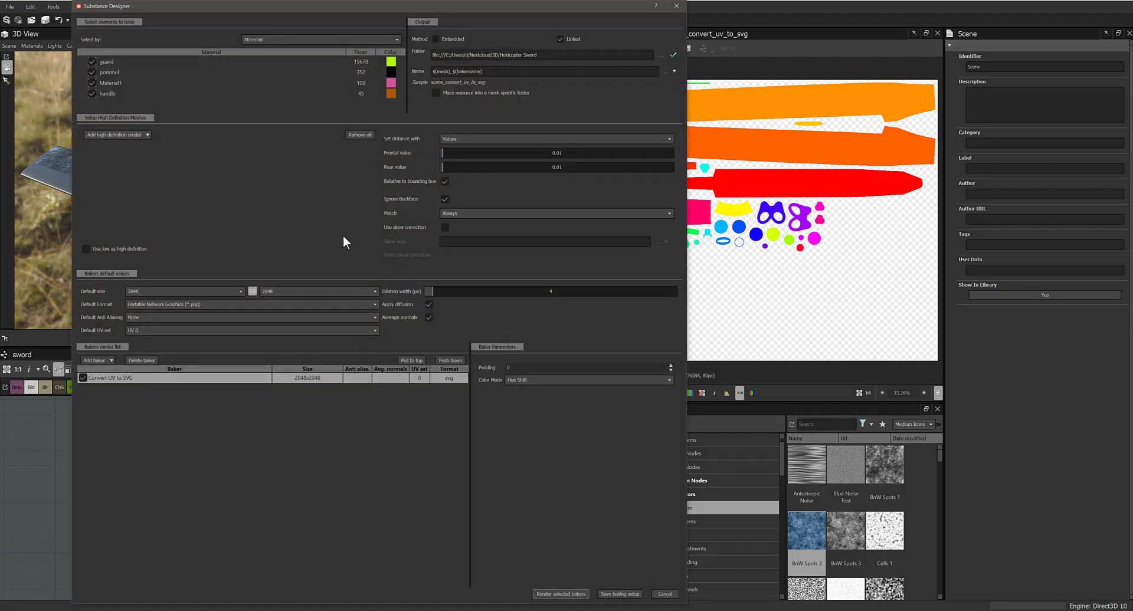
pyautogui.click(286, 39)
pyautogui.click(285, 49)
pyautogui.click(285, 37)
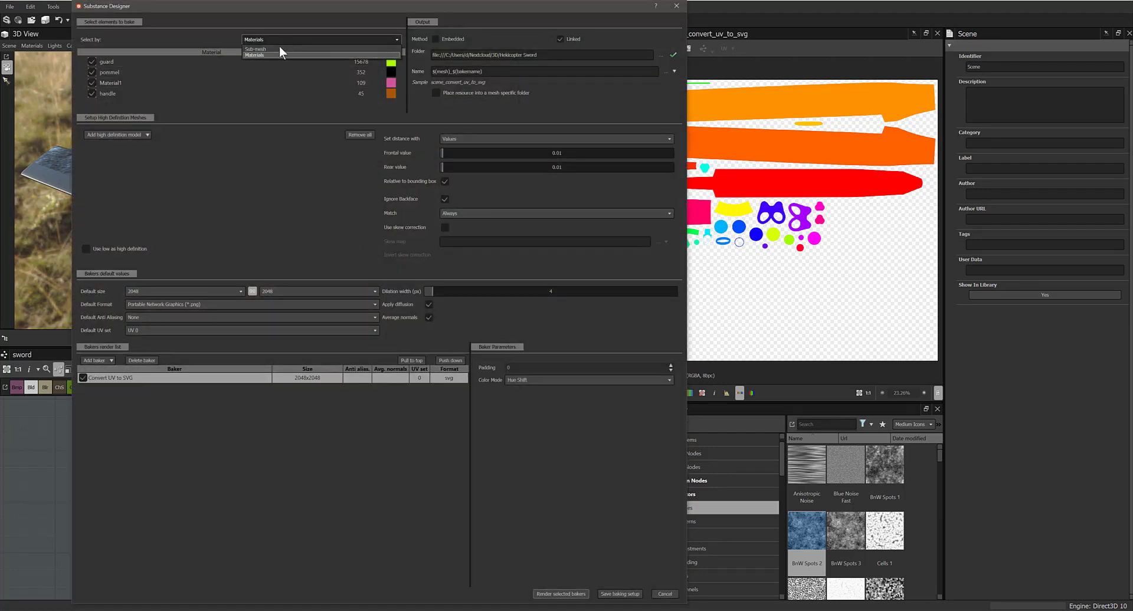
pyautogui.click(278, 49)
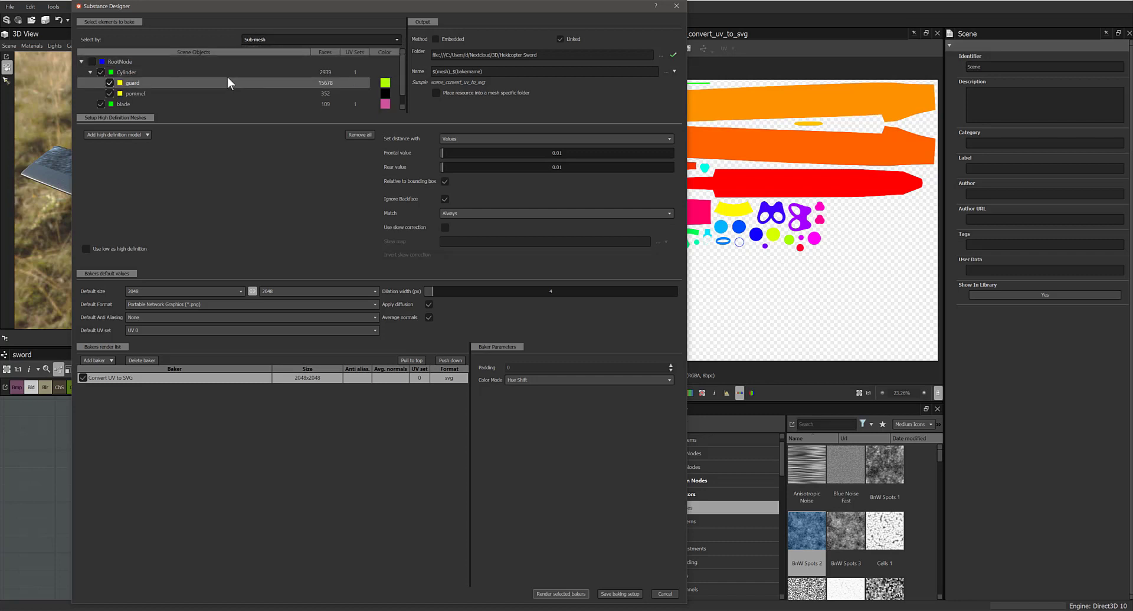
# Examine how the guard, pommel, blade and handle are organised in the sub-mesh hierarchy, and close the baking setup
pyautogui.scroll(-1, 220, 88)
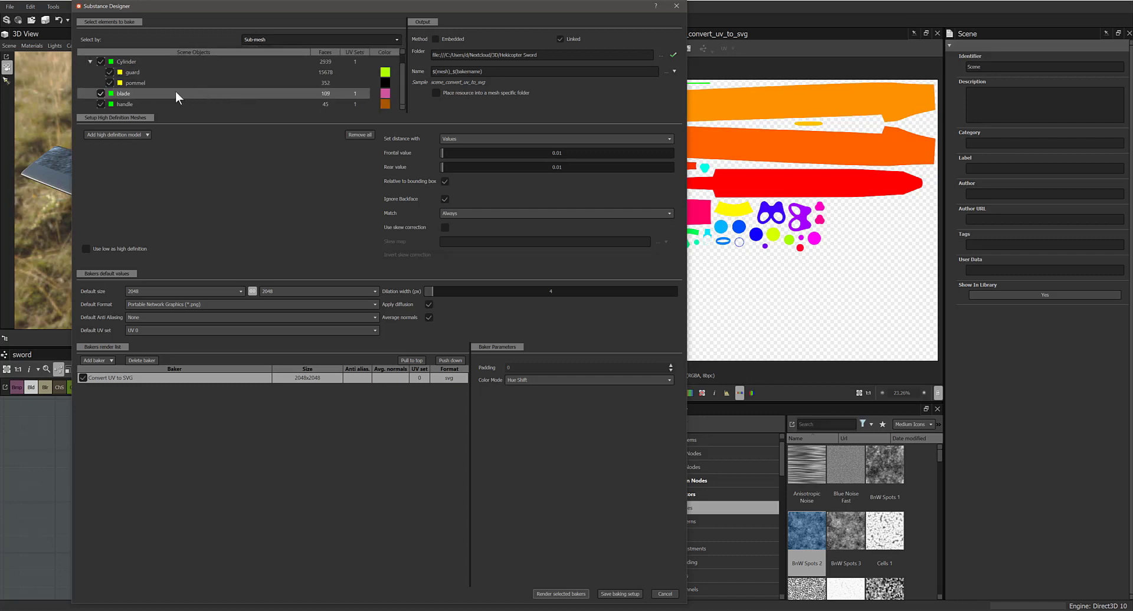
pyautogui.scroll(1, 174, 102)
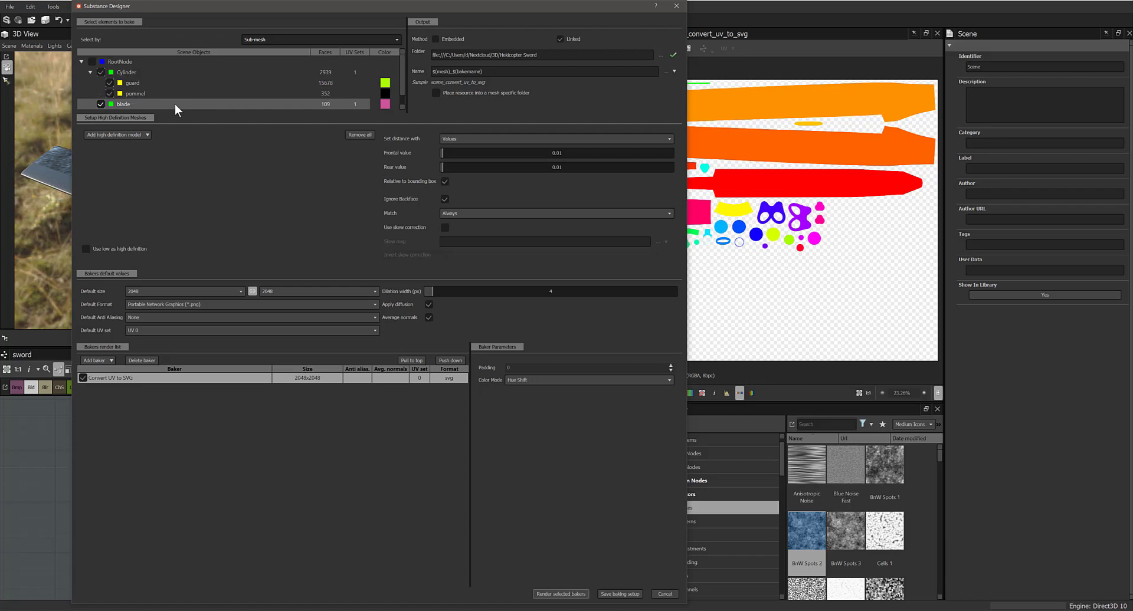
pyautogui.click(89, 72)
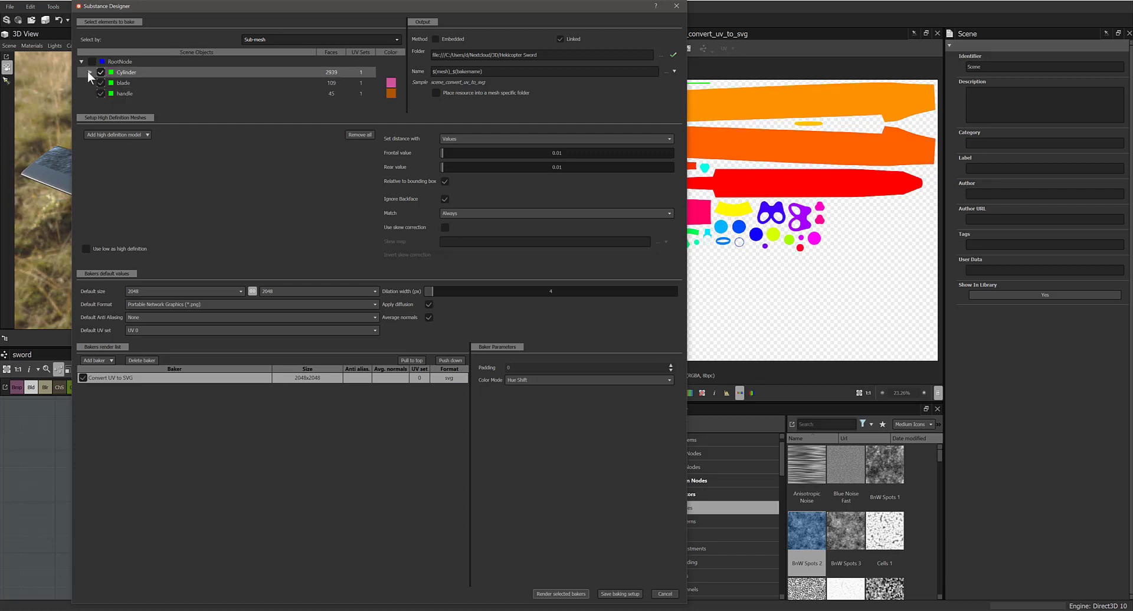
pyautogui.click(90, 71)
pyautogui.click(89, 72)
pyautogui.click(90, 72)
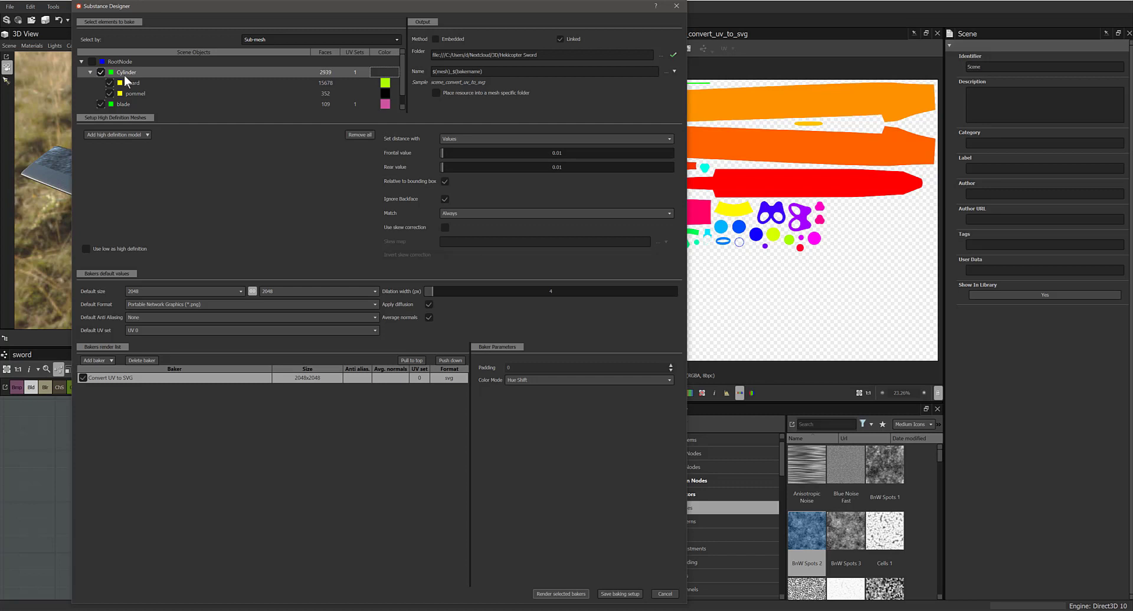
pyautogui.click(676, 7)
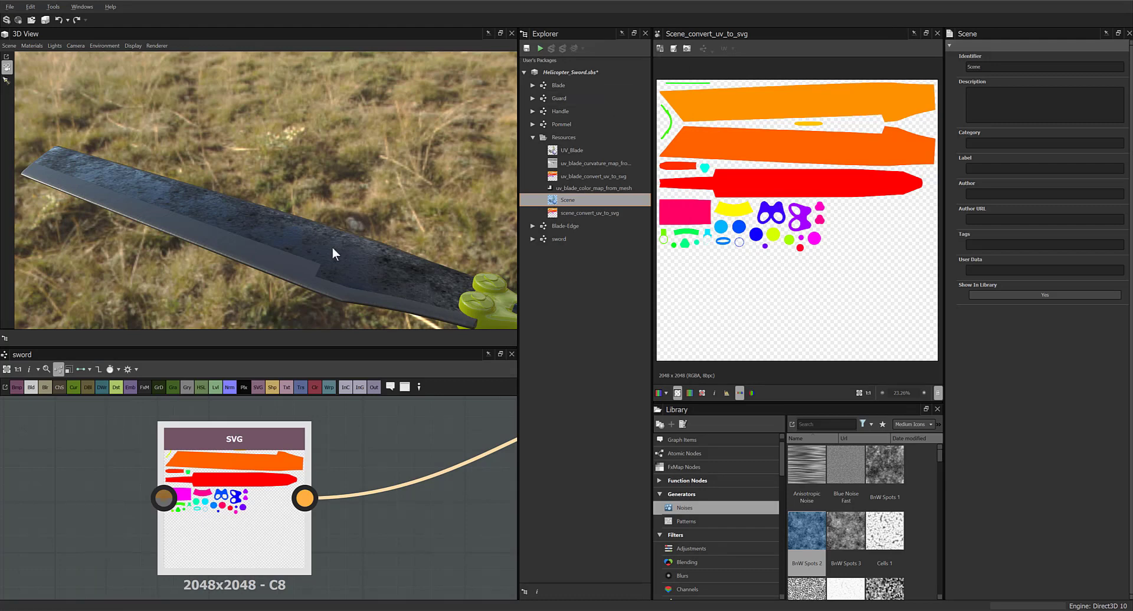
# Inspect the sword's guard and handle in the 3D view
pyautogui.moveTo(332, 246); pyautogui.dragTo(274, 229)
pyautogui.moveTo(200, 216); pyautogui.dragTo(268, 183)
pyautogui.moveTo(283, 252); pyautogui.dragTo(319, 253)
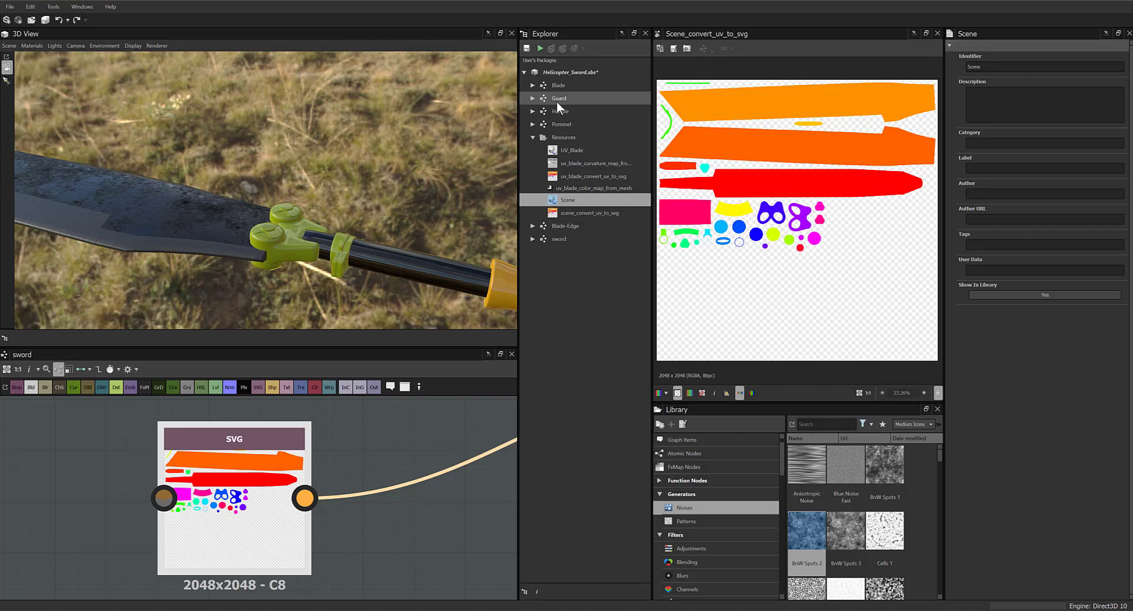
# Move the two material input nodes further away from the red multi-material blend node in the sword graph
pyautogui.scroll(-3, 408, 443)
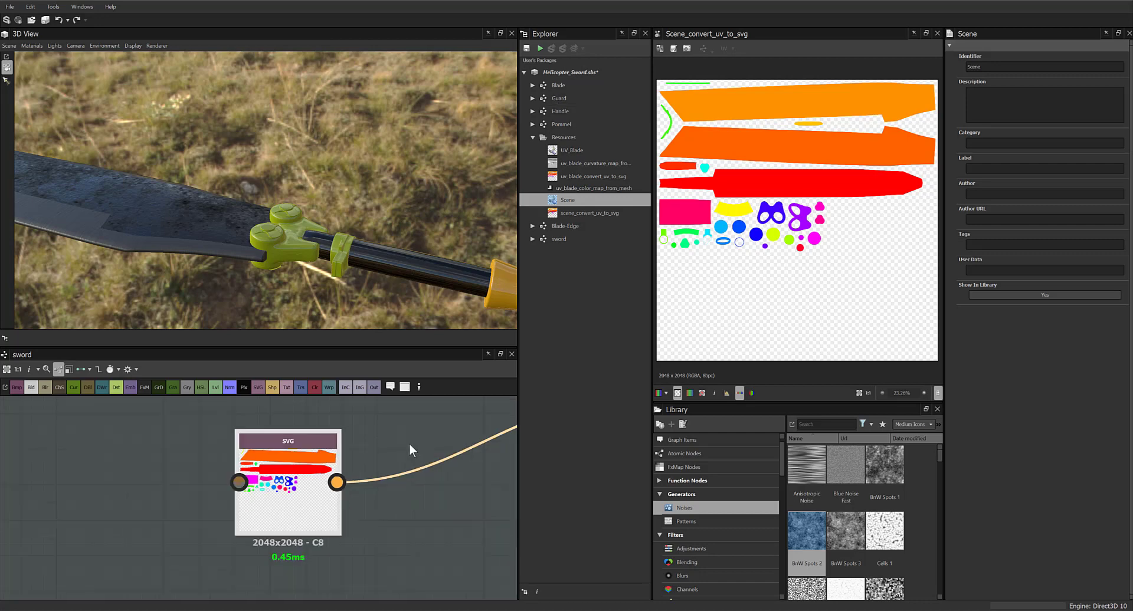
pyautogui.scroll(-6, 413, 444)
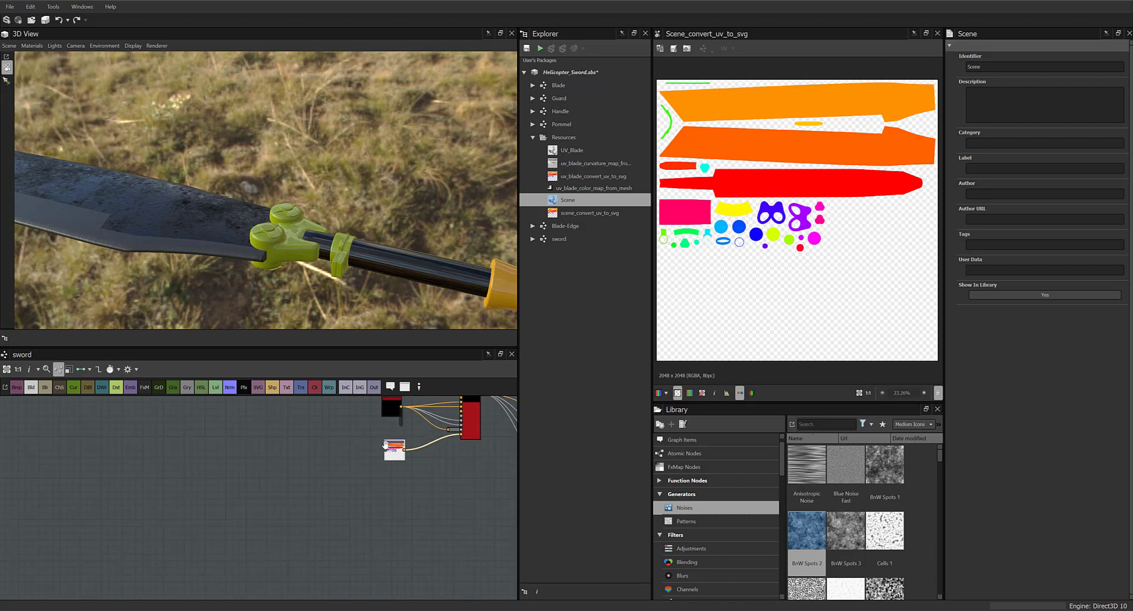
pyautogui.moveTo(394, 467); pyautogui.dragTo(270, 531, button='middle')
pyautogui.moveTo(265, 471); pyautogui.dragTo(230, 446)
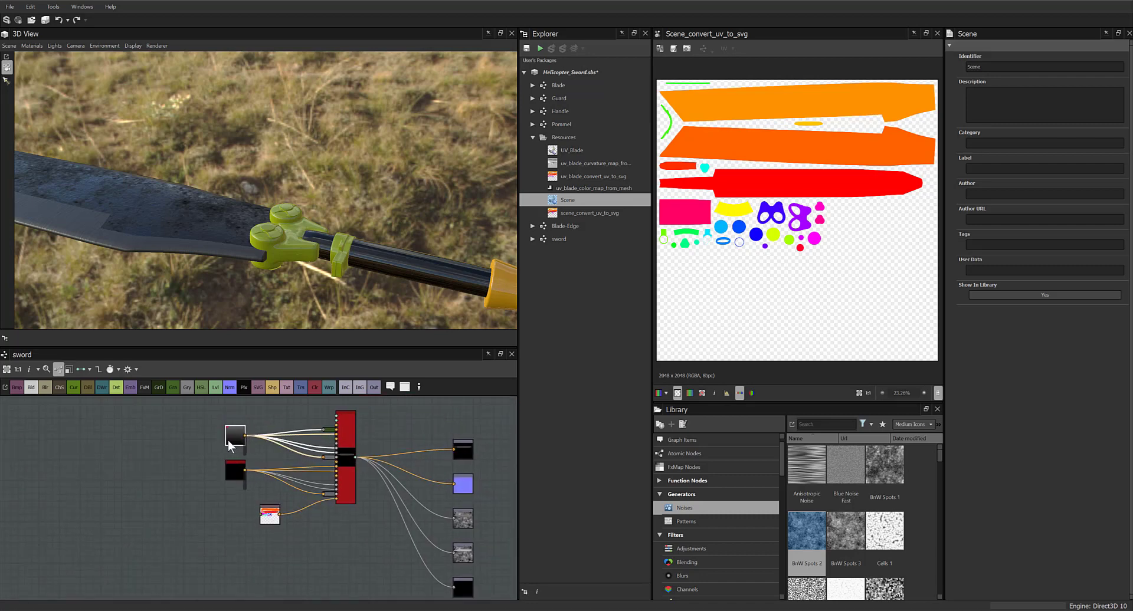